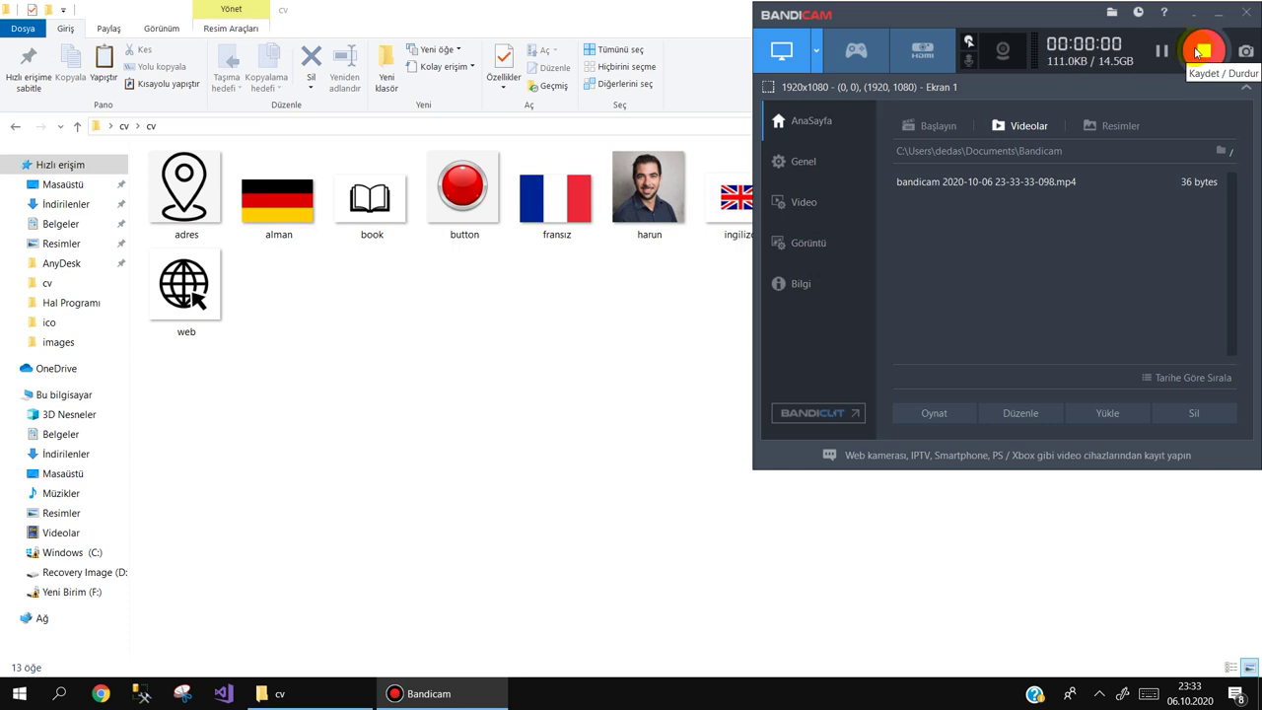
# Start the Bandicam screen recording so the cv image folder stays in view.
pyautogui.click(1218, 13)
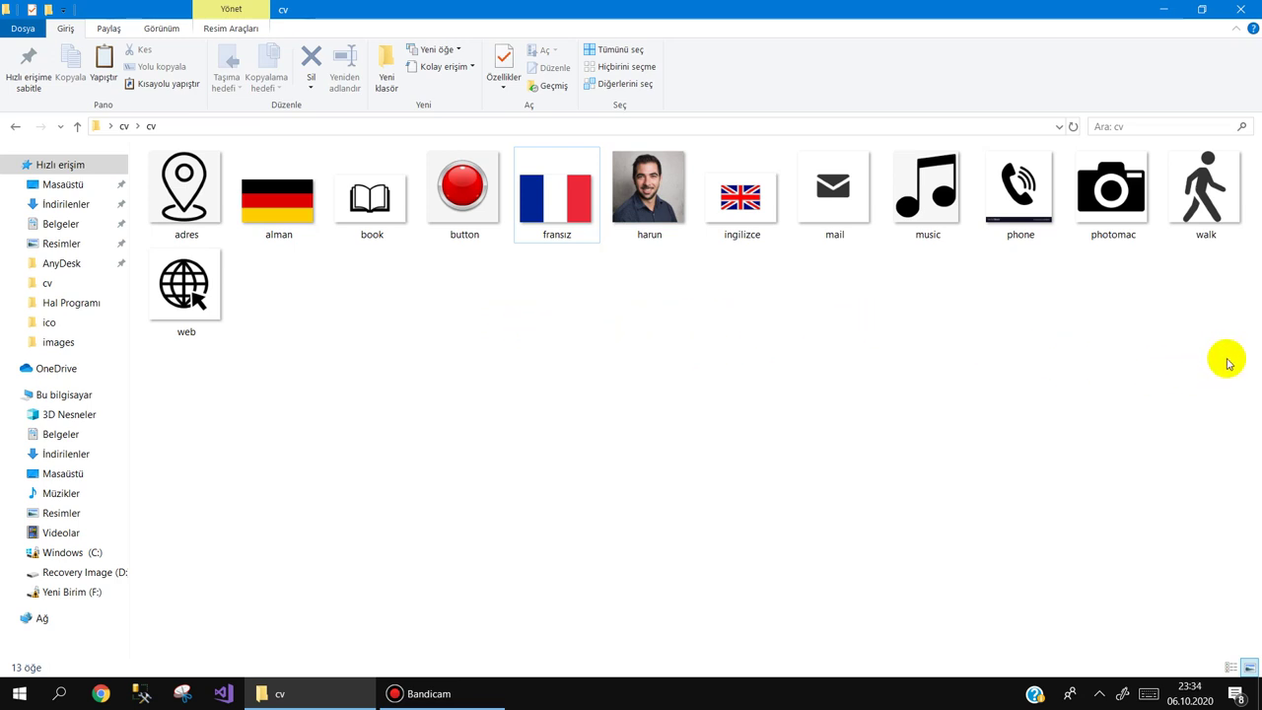
# Look over the cv folder's images: the alman flag, book, mail, music, phone, camera, walk icons and the harun photo.
pyautogui.moveTo(1226, 360); pyautogui.dragTo(313, 303)
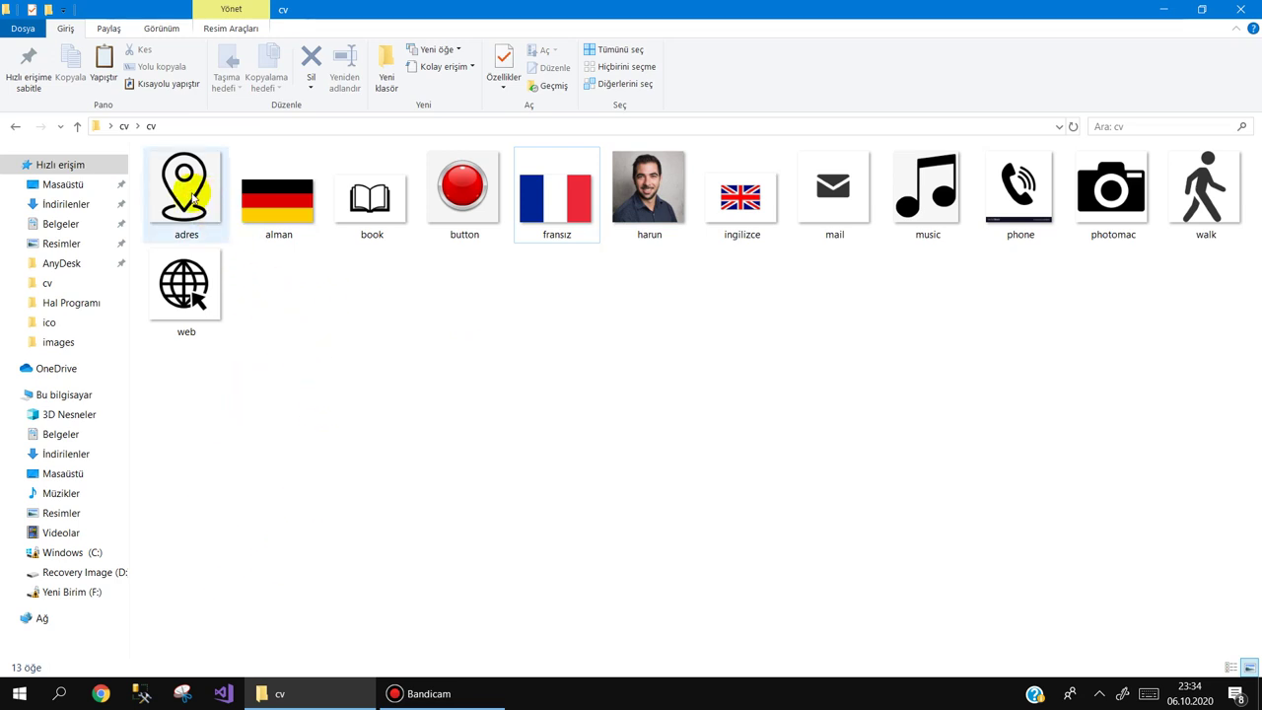
pyautogui.click(281, 205)
pyautogui.click(367, 193)
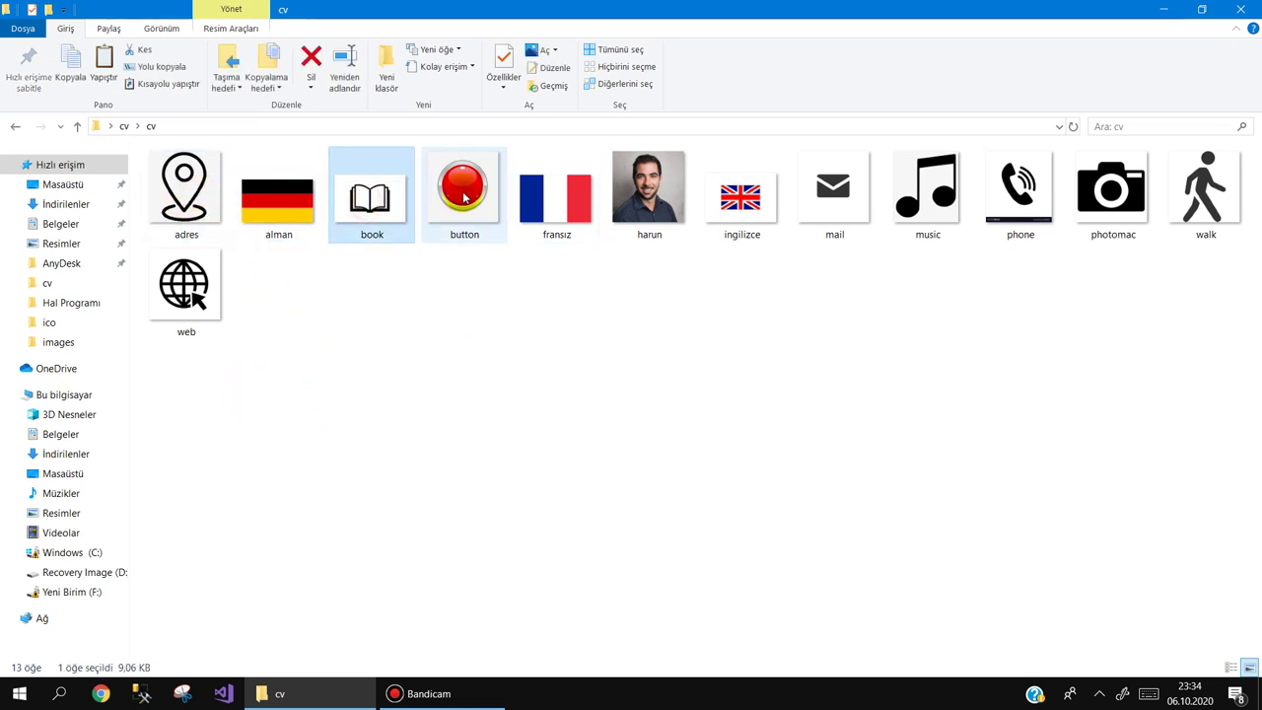
pyautogui.click(377, 213)
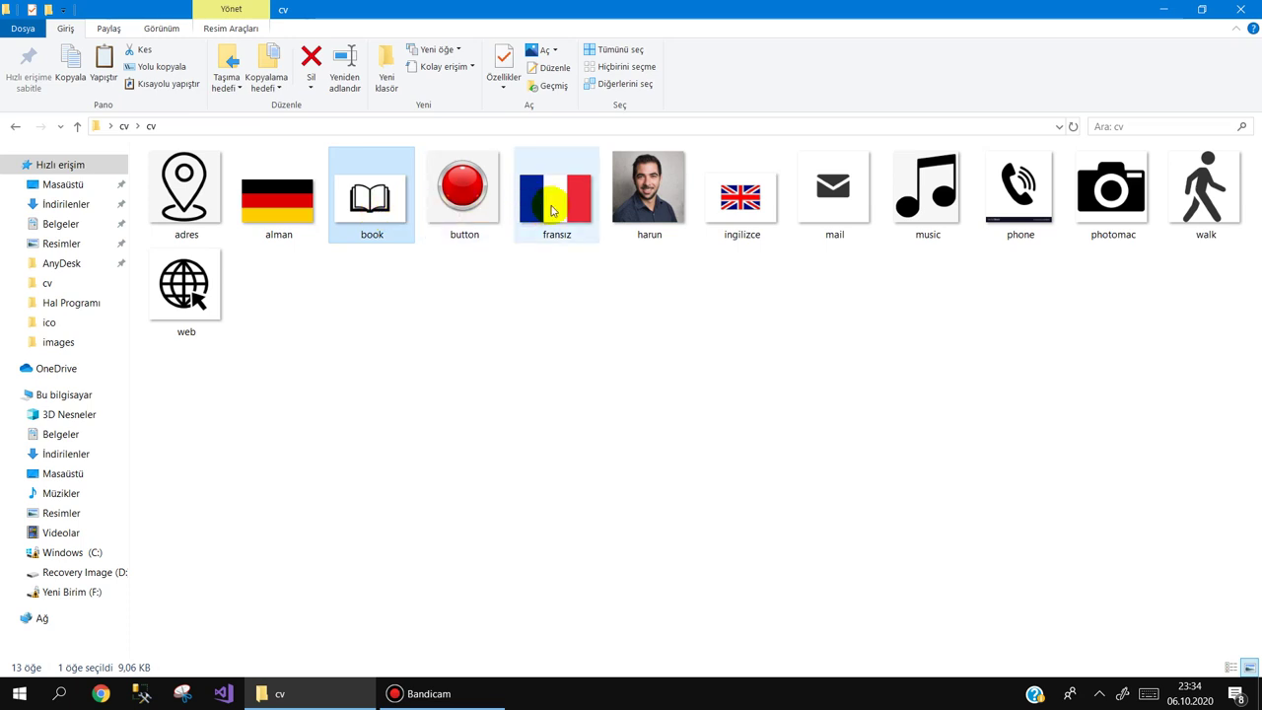
pyautogui.click(856, 207)
pyautogui.click(925, 202)
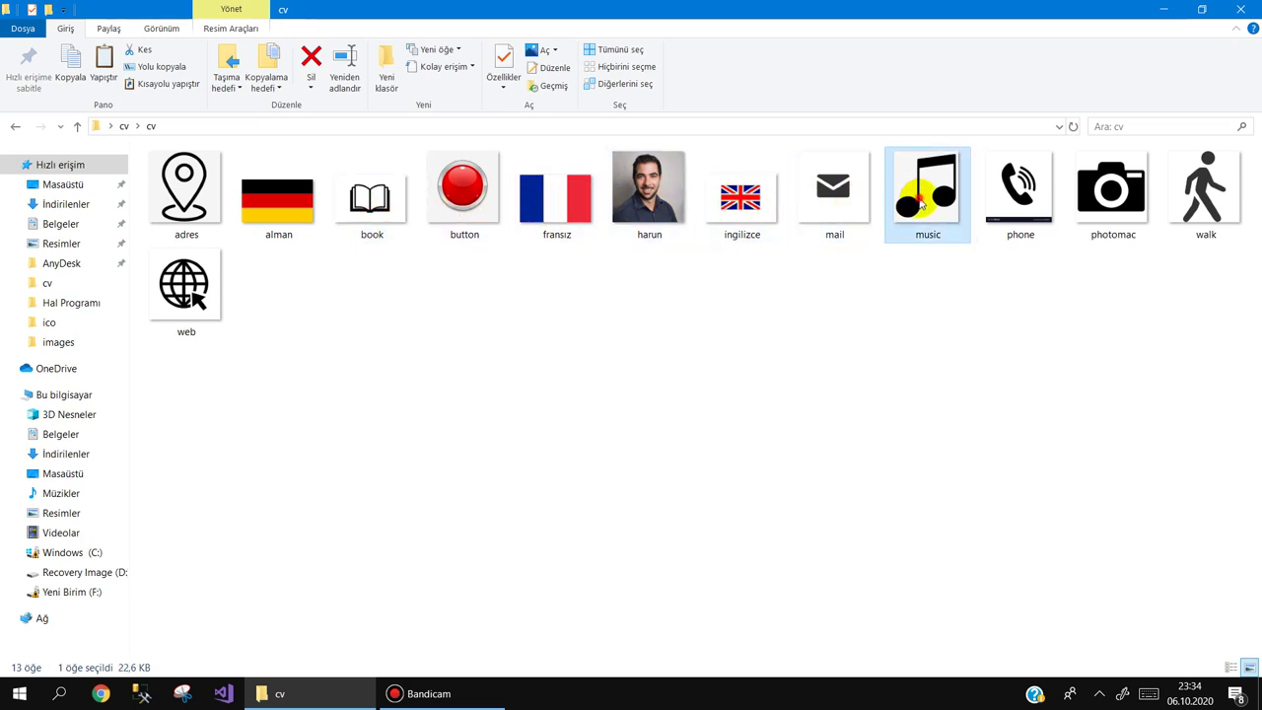
pyautogui.click(1055, 202)
pyautogui.click(1112, 189)
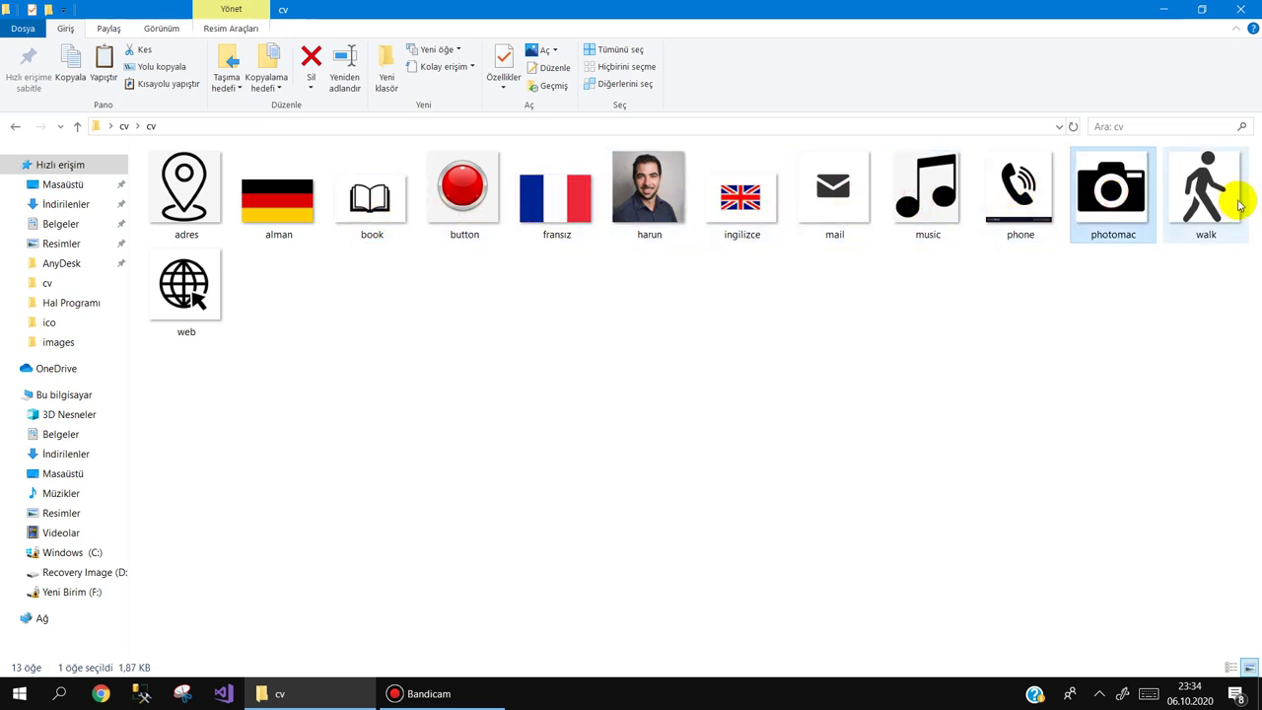
pyautogui.click(1228, 193)
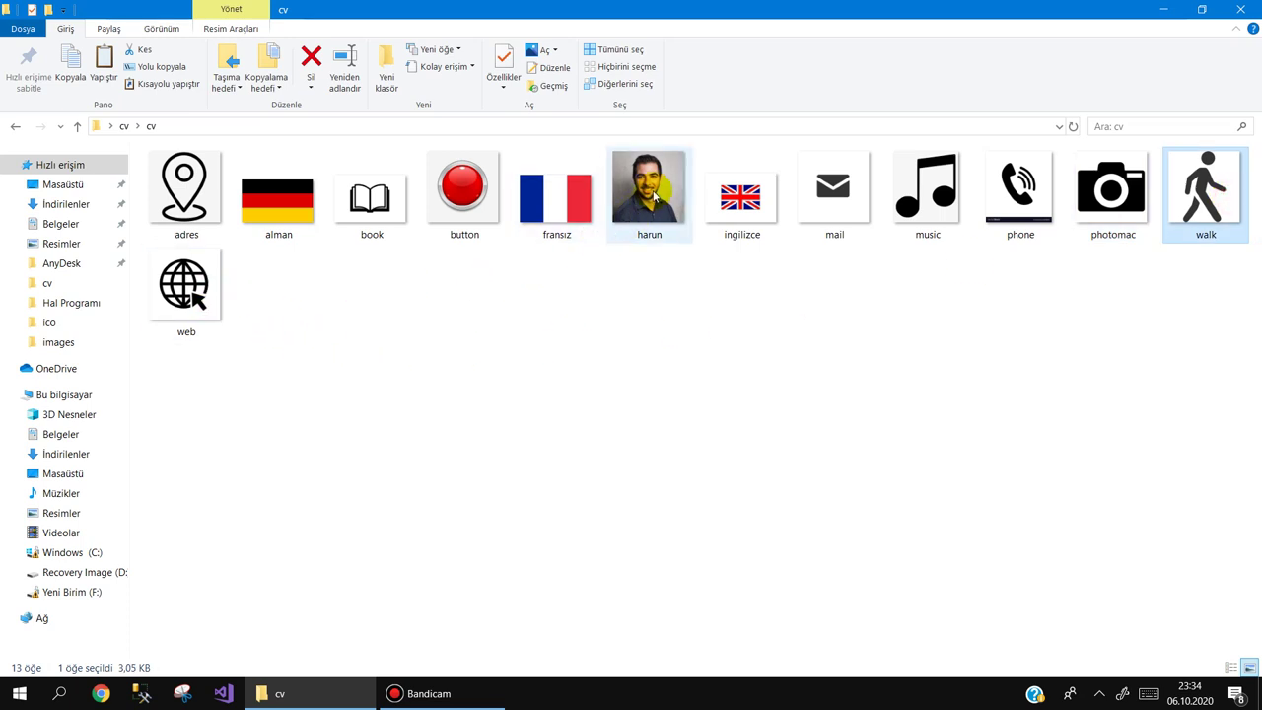
pyautogui.click(540, 318)
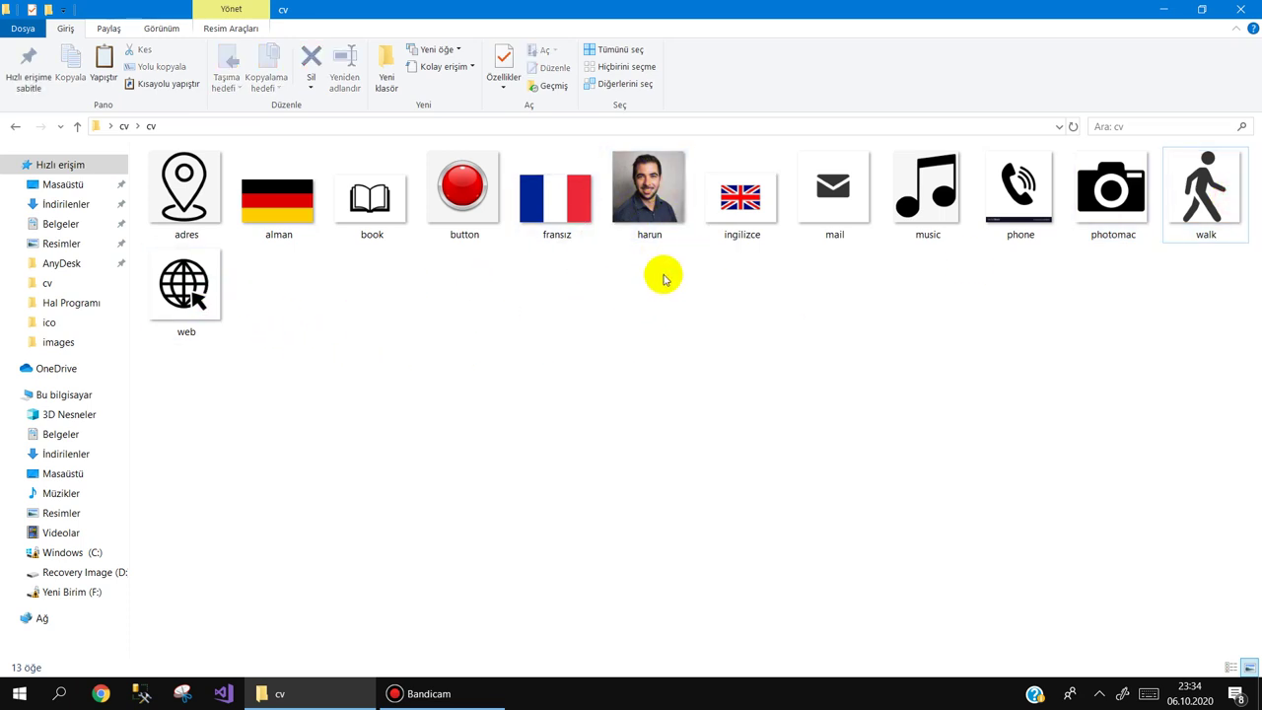
pyautogui.click(646, 198)
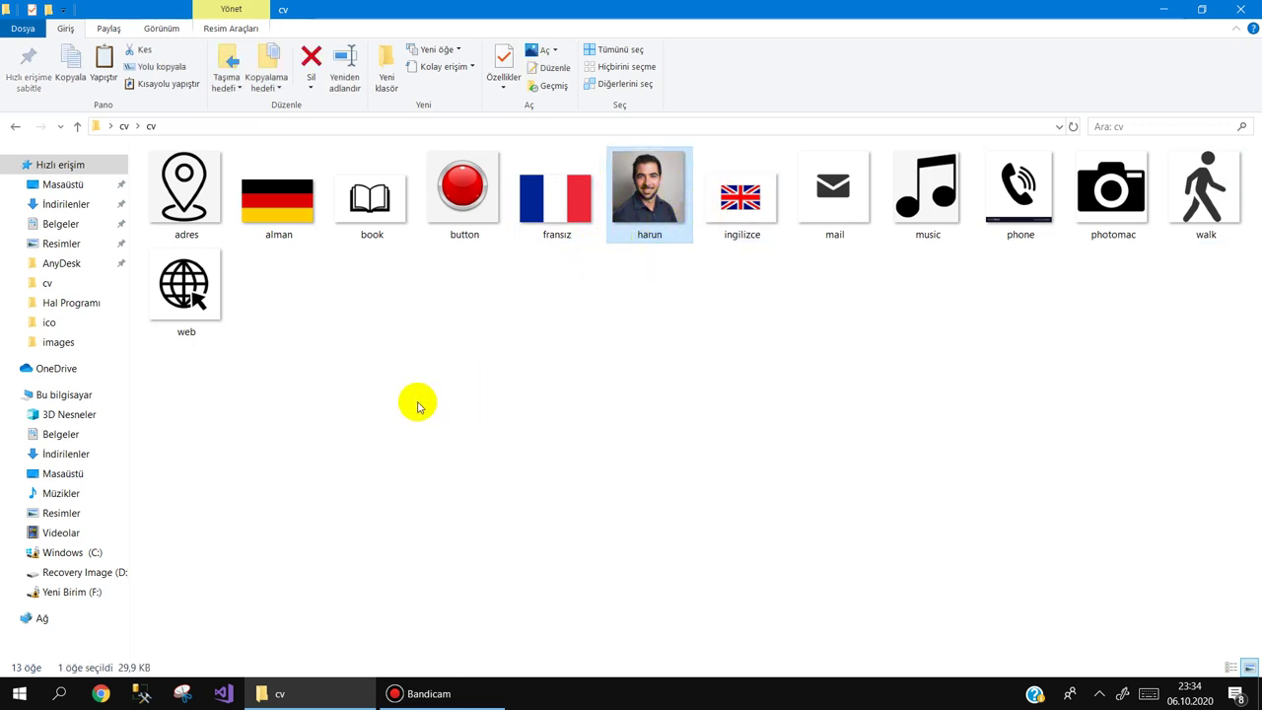
# Create a new PowerPoint presentation named CV in the folder and open it.
pyautogui.rightClick(401, 324)
pyautogui.moveTo(460, 542)
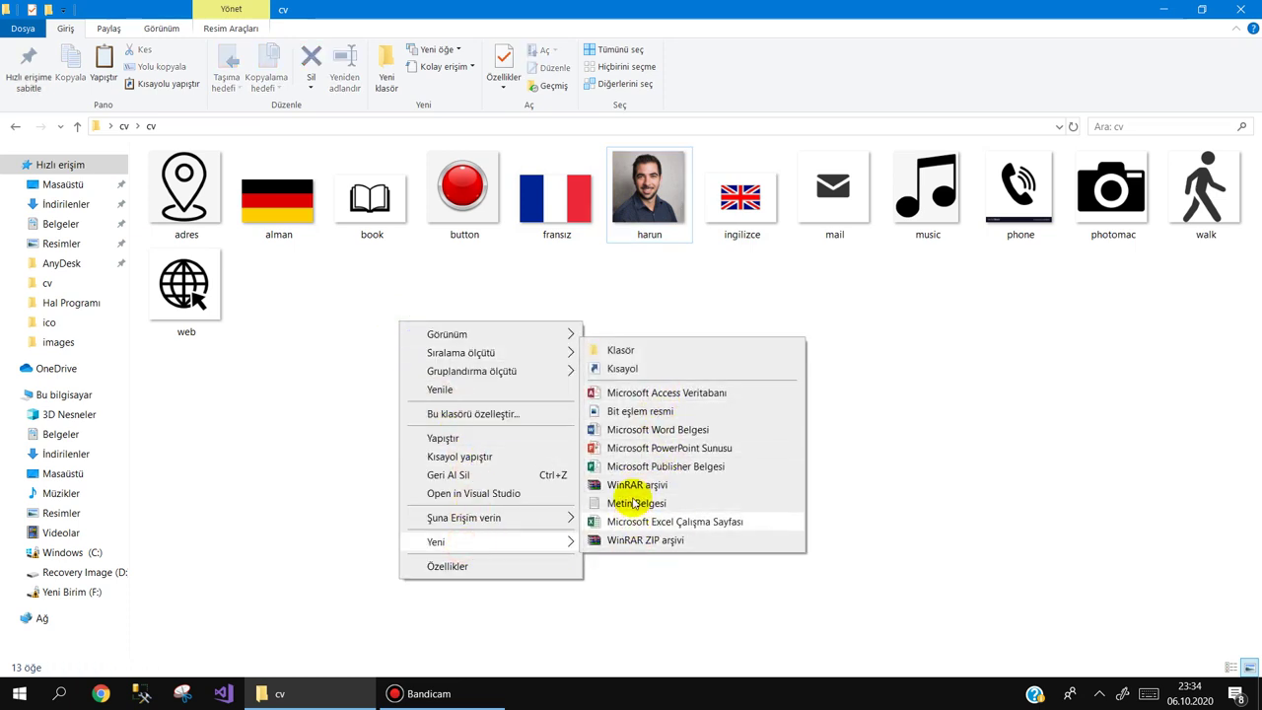
pyautogui.click(637, 449)
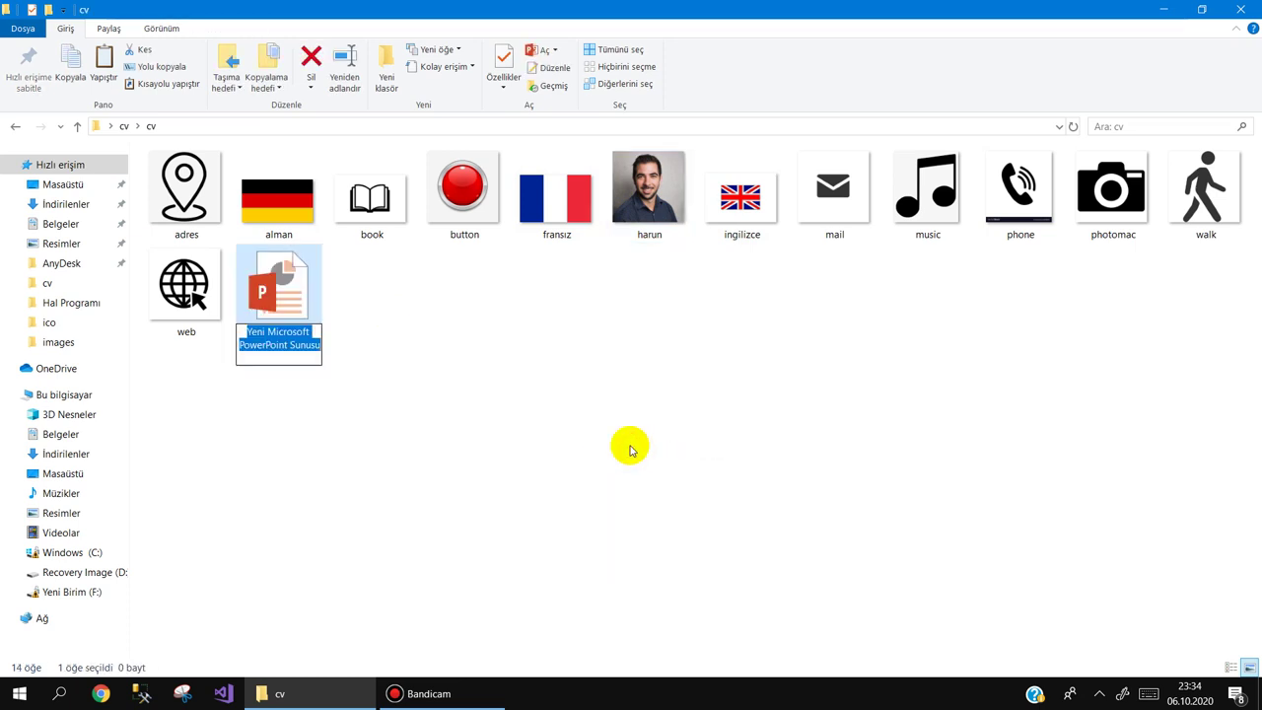
pyautogui.write('cv')
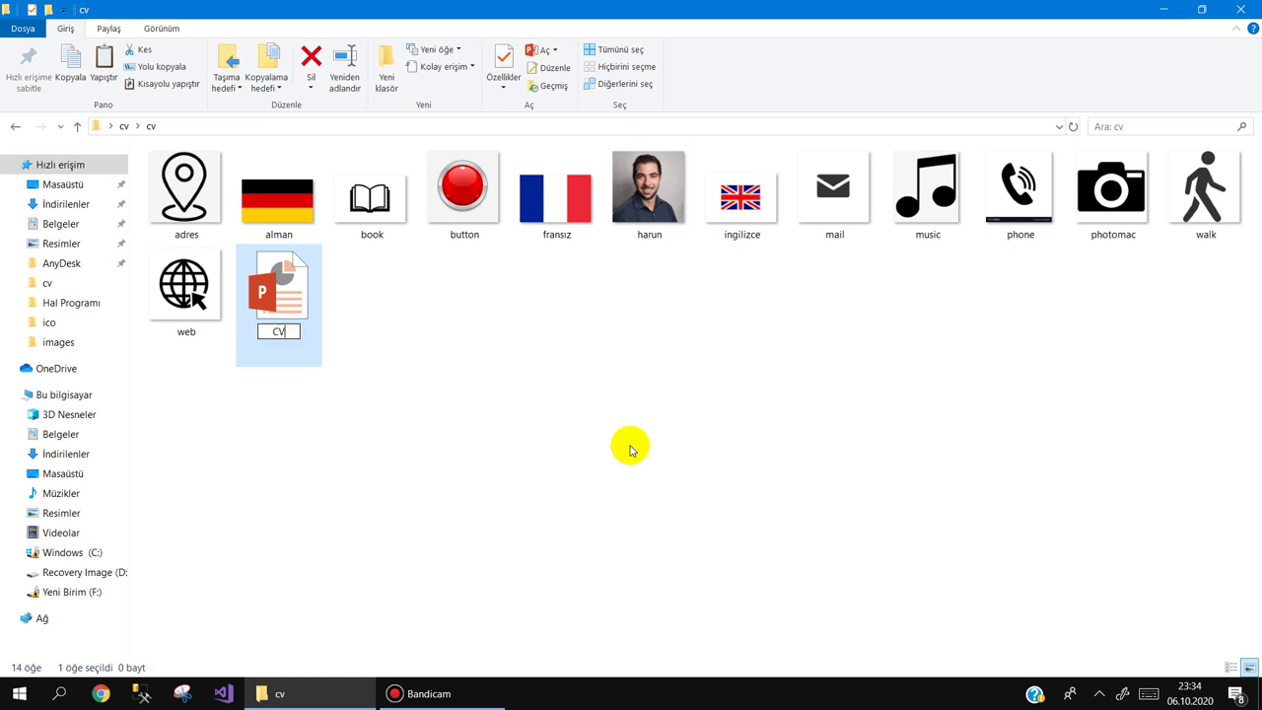
pyautogui.press('Return')
pyautogui.press('Return')
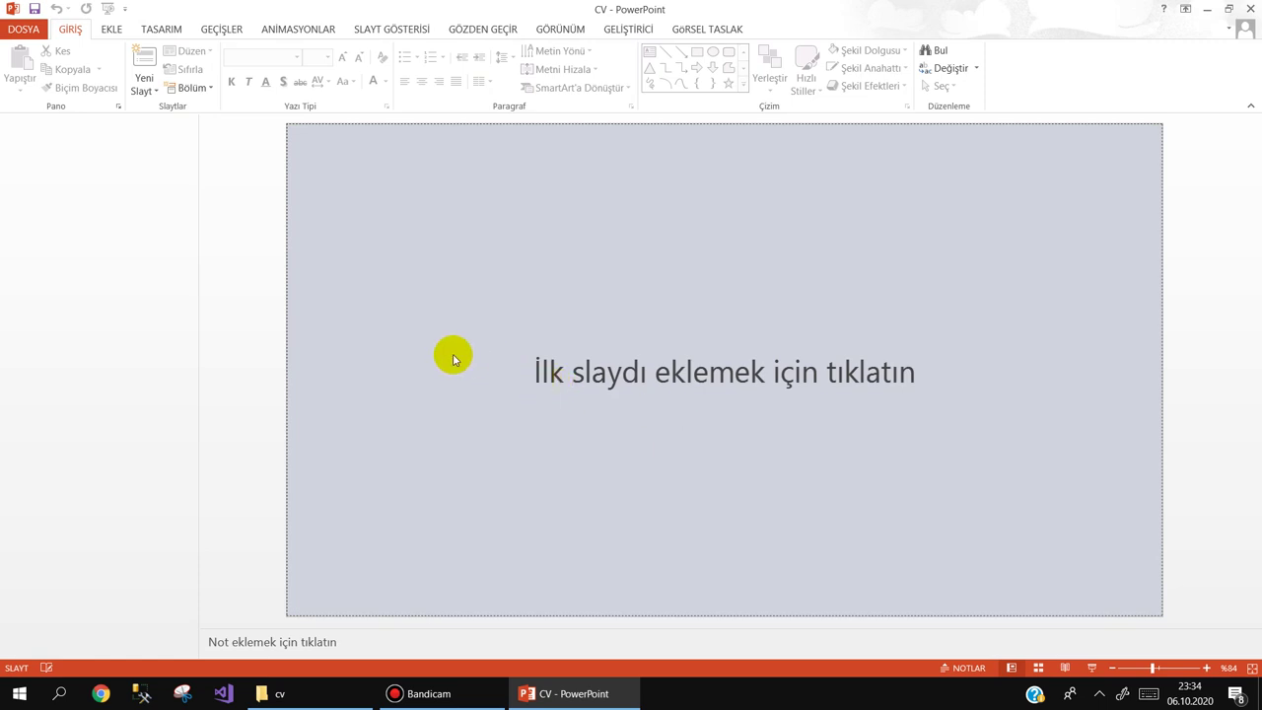
# Add the first title slide and browse the Design, Insert, View and Review tabs.
pyautogui.click(370, 337)
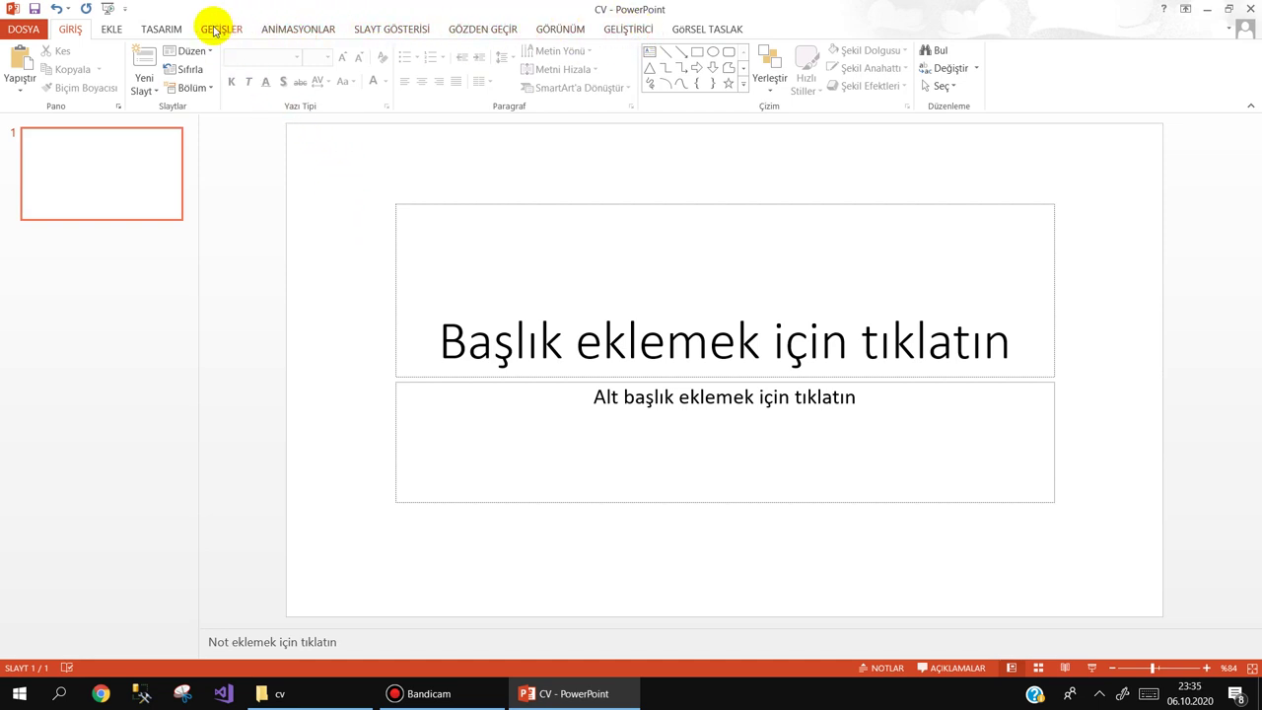
pyautogui.click(170, 33)
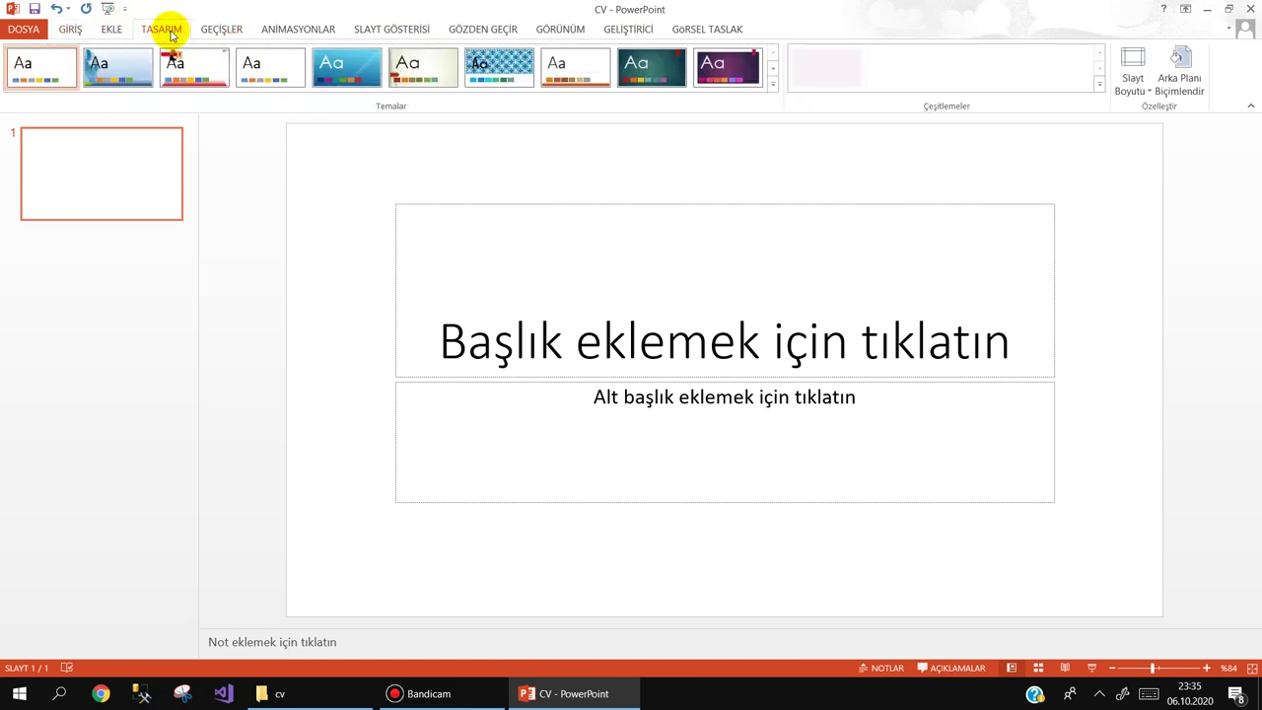
pyautogui.click(114, 29)
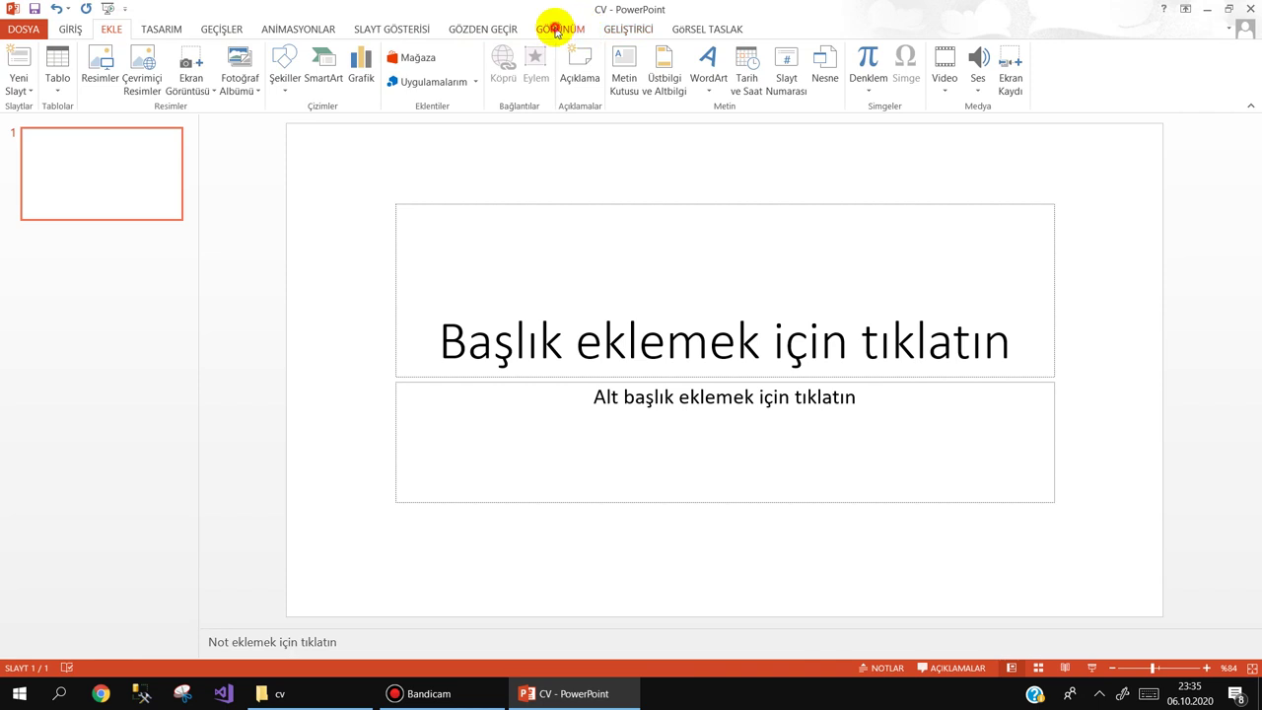
pyautogui.click(557, 32)
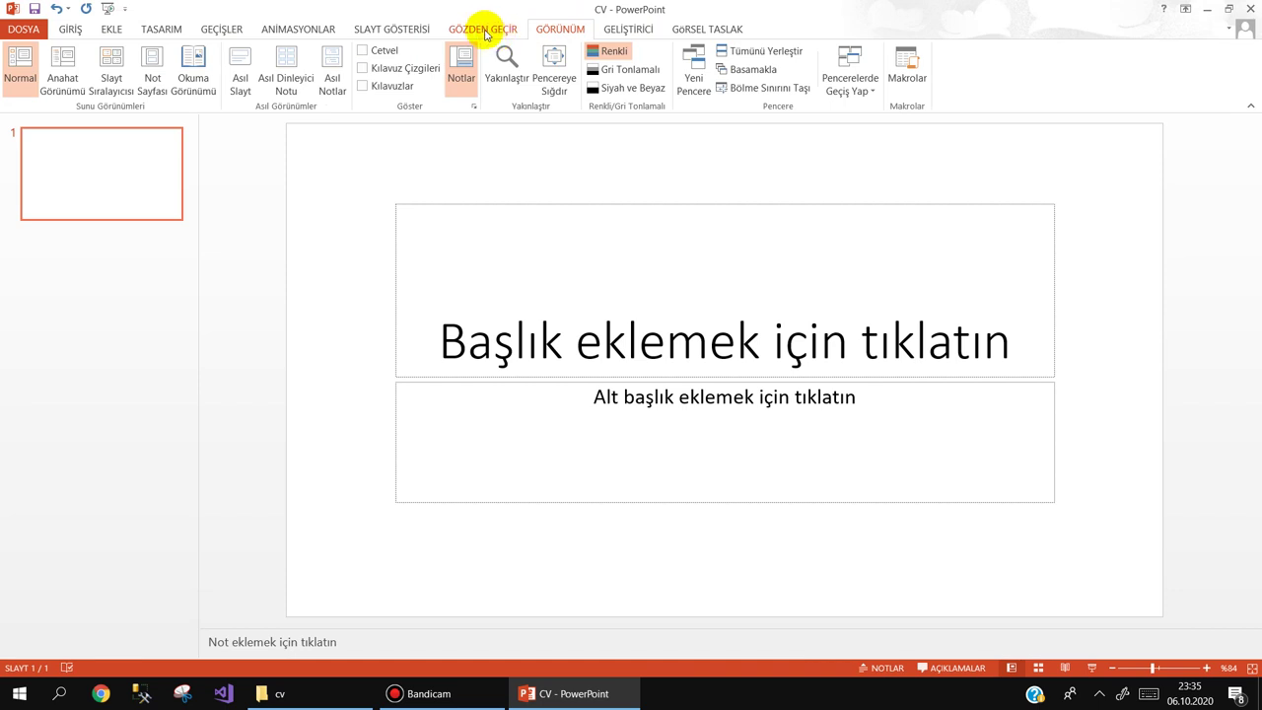
pyautogui.click(474, 33)
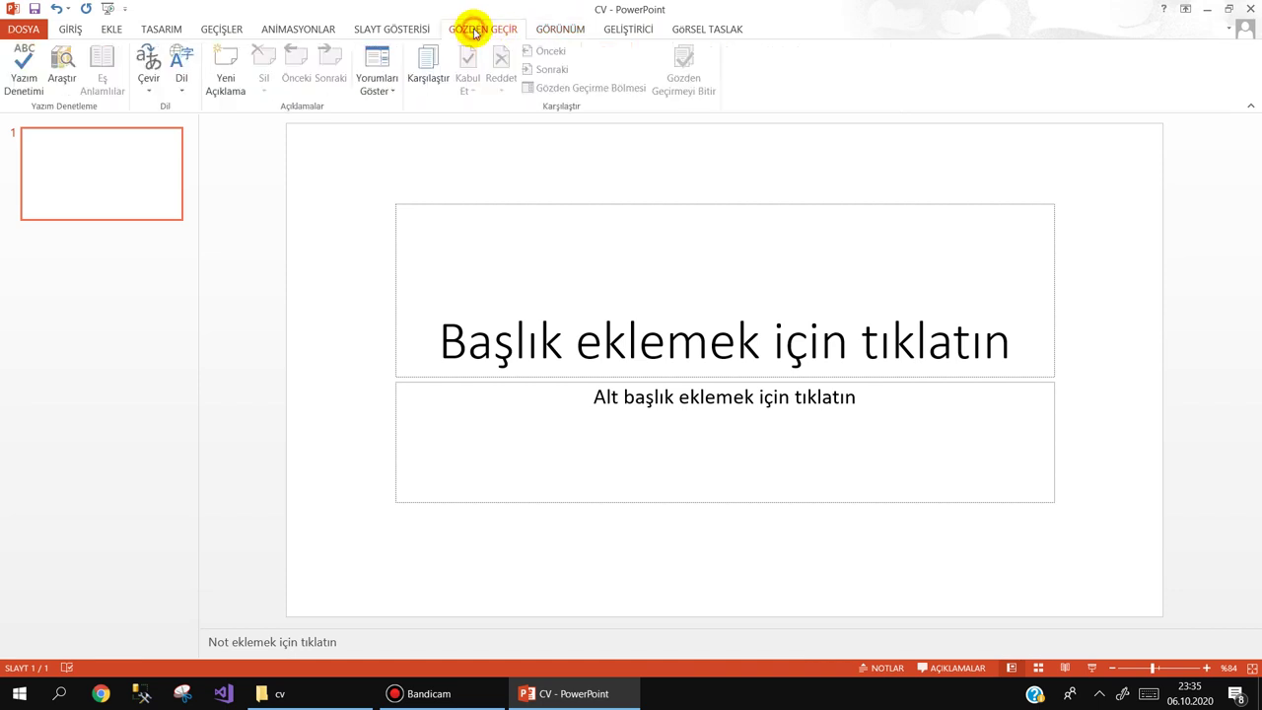
# Browse the Slide Show, Animations and Transitions tabs, then show the Design tab's Slide Size choices.
pyautogui.click(408, 31)
pyautogui.click(325, 30)
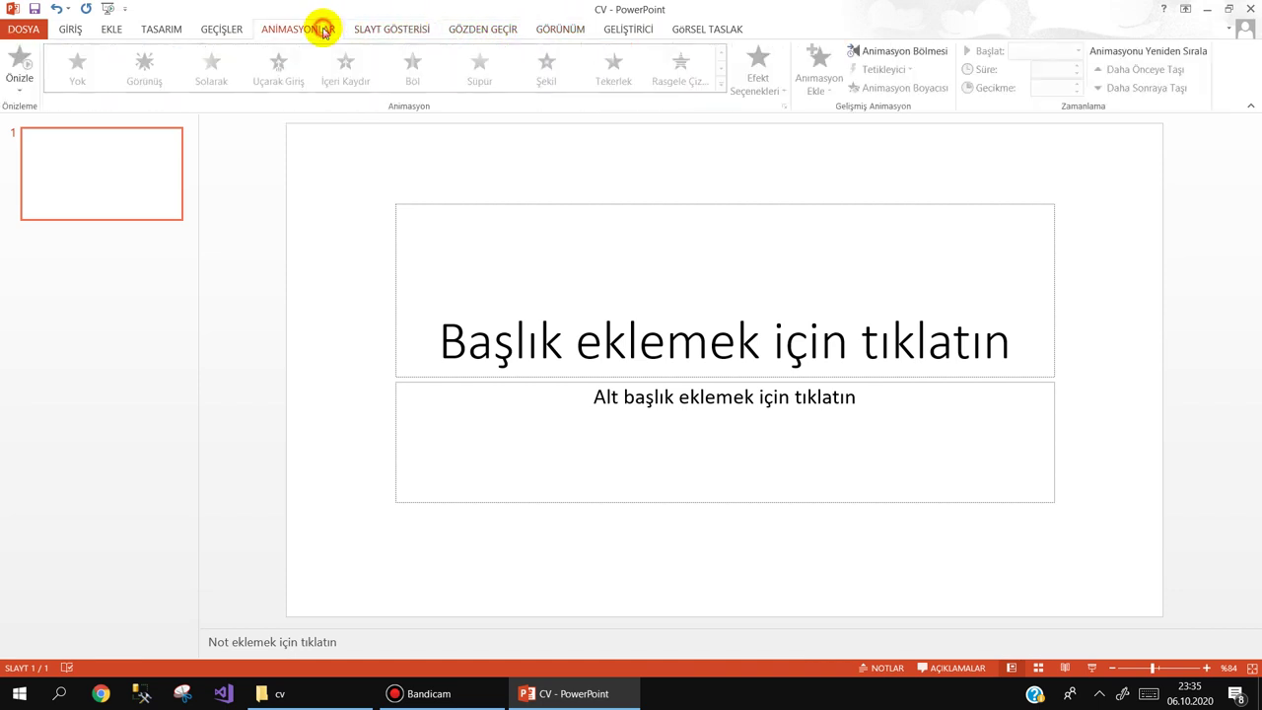
pyautogui.click(219, 29)
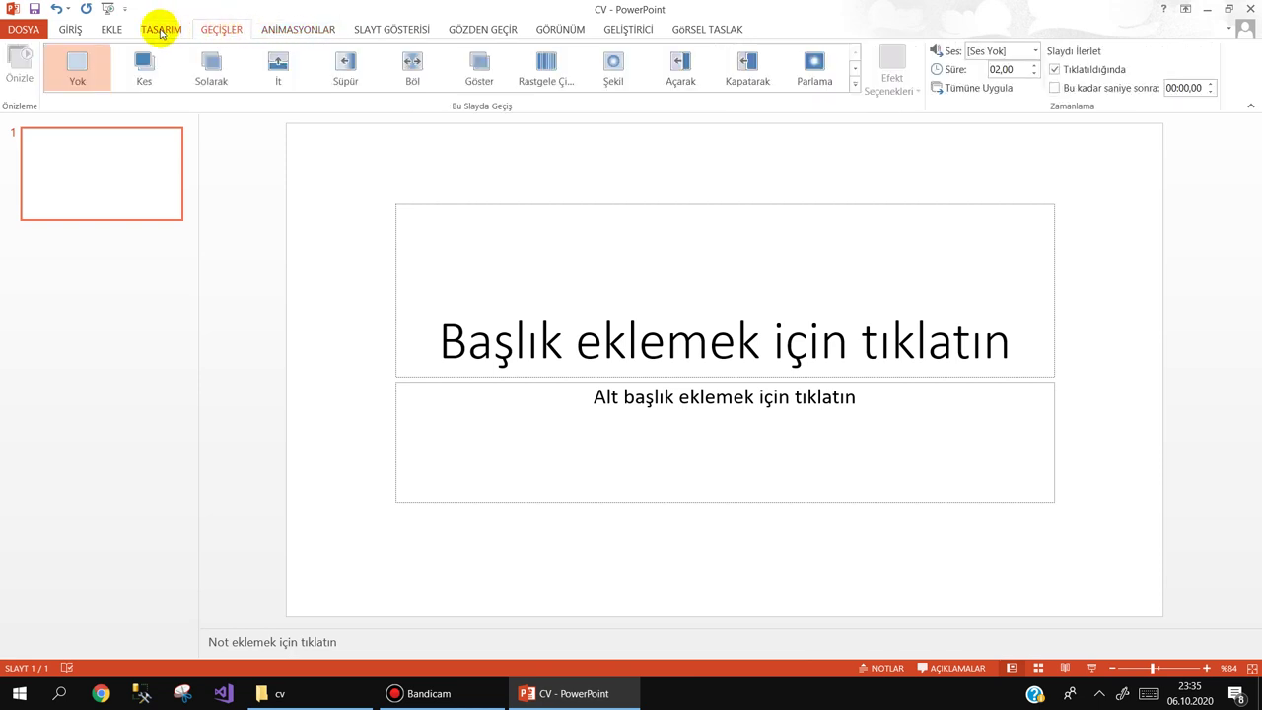
pyautogui.click(162, 33)
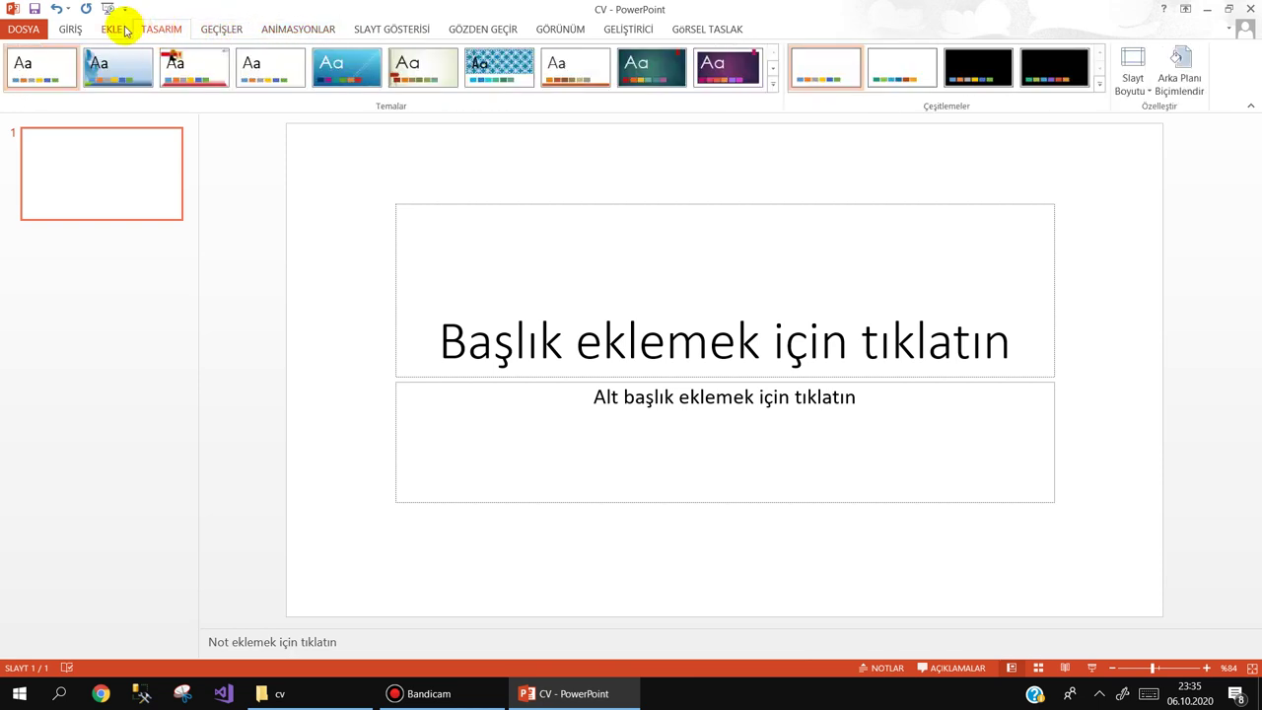
pyautogui.click(1147, 95)
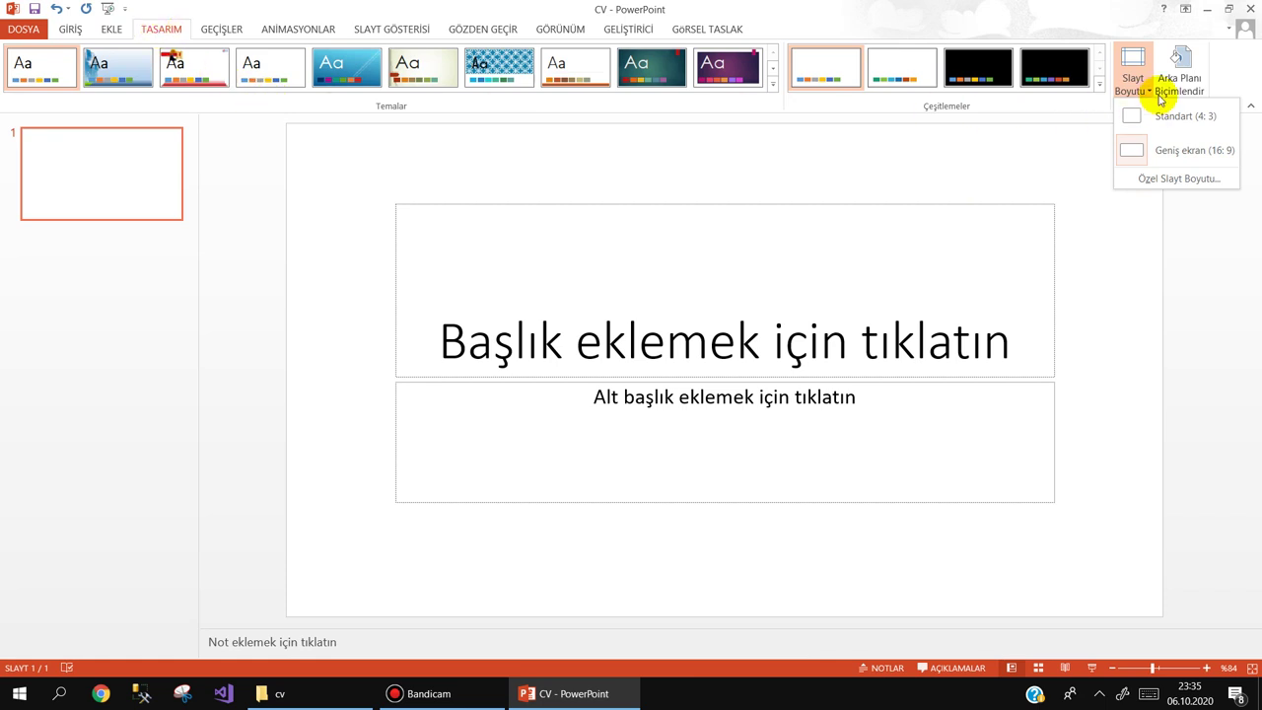
# Set a custom A4 Kağıt (210x297 mm) portrait slide size, scaling the content.
pyautogui.click(1162, 180)
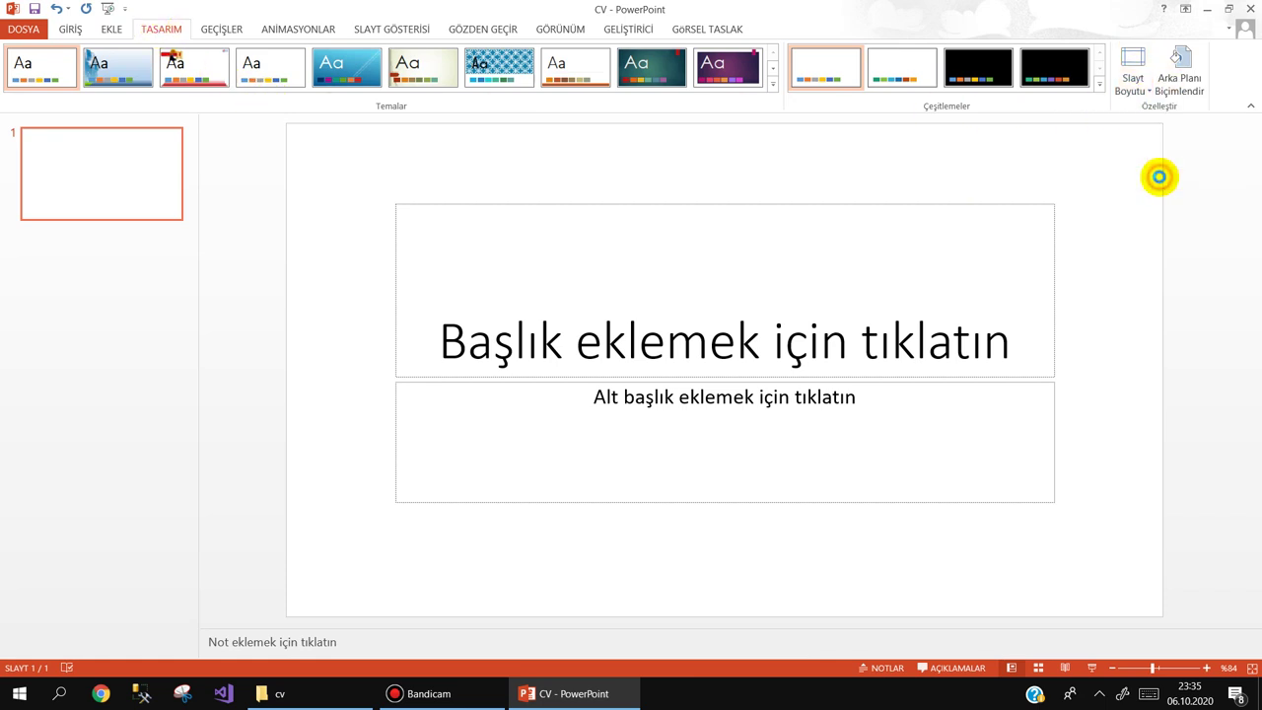
pyautogui.click(541, 293)
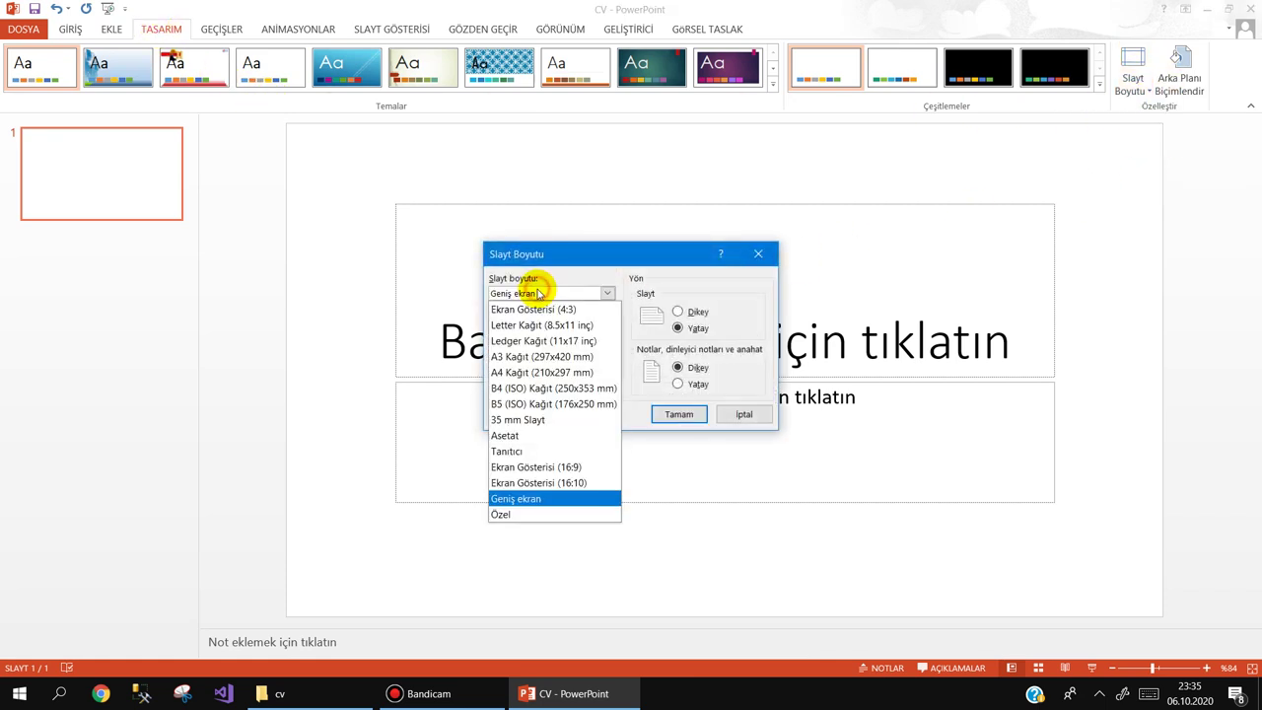
pyautogui.click(524, 374)
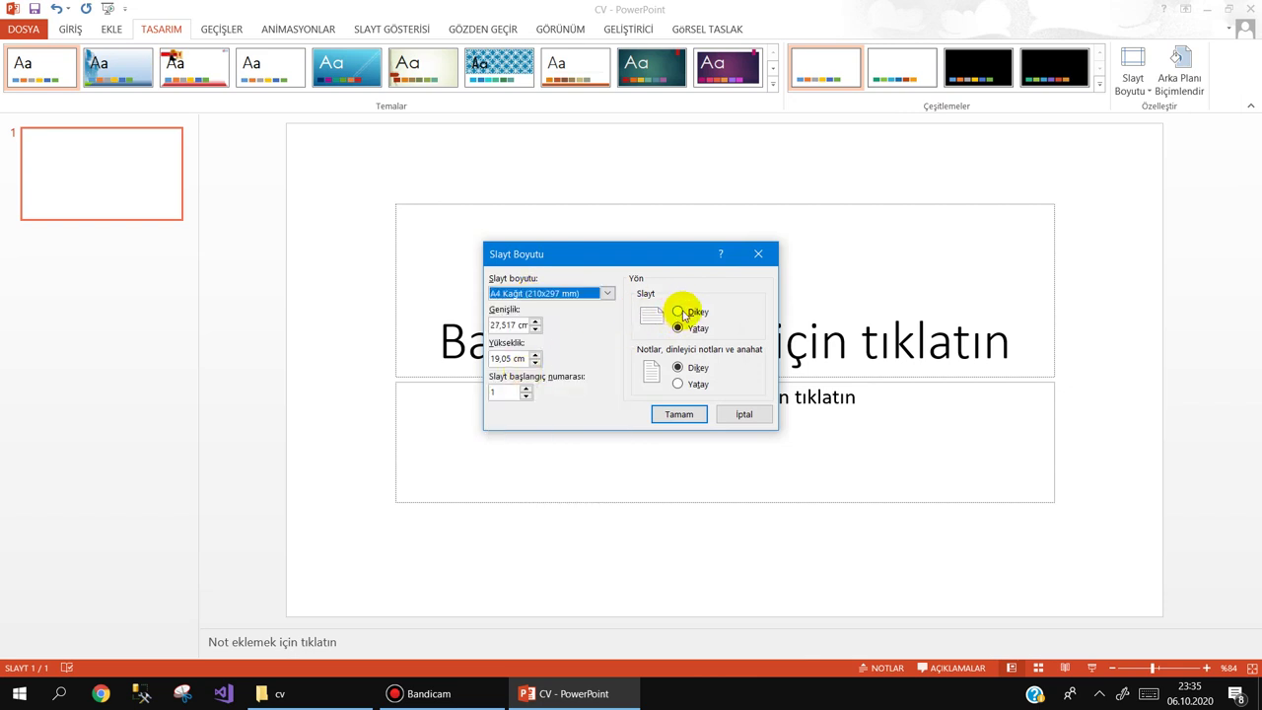
pyautogui.click(679, 313)
pyautogui.click(677, 414)
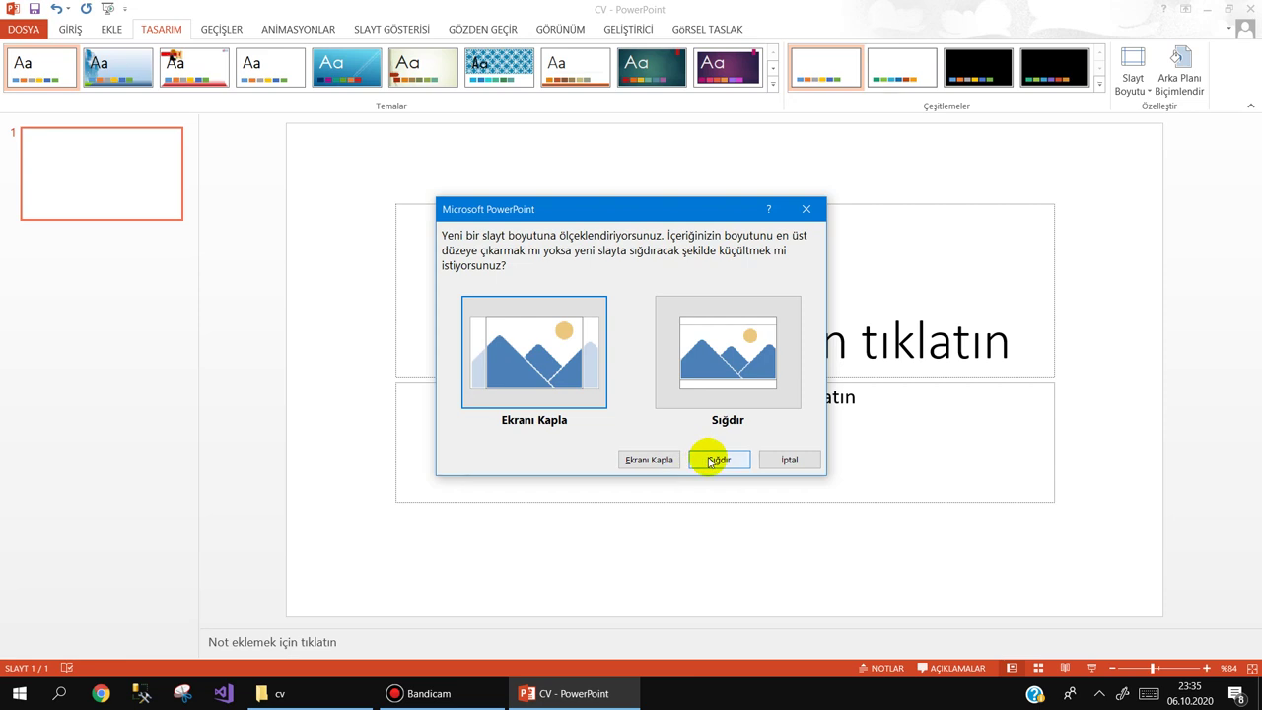
pyautogui.click(658, 459)
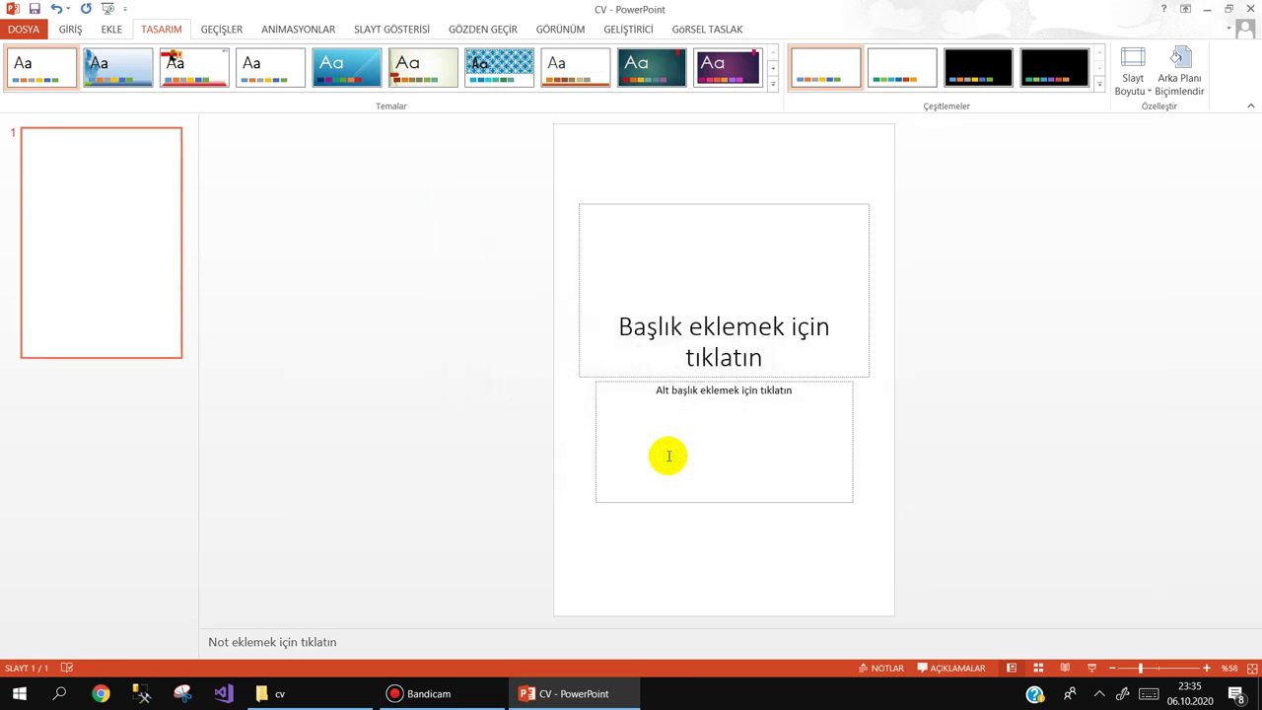
# Zoom in and apply the Boş (blank) layout to the slide.
pyautogui.click(1207, 669)
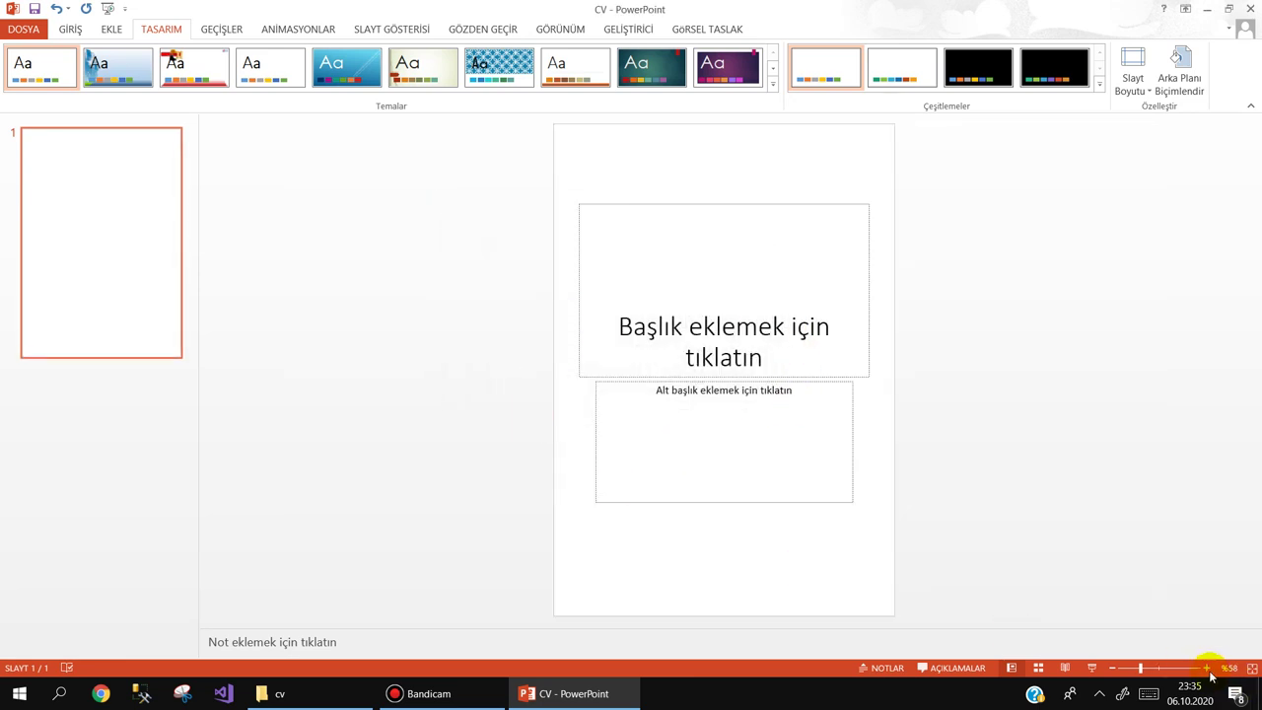
pyautogui.click(1207, 669)
pyautogui.click(1207, 669)
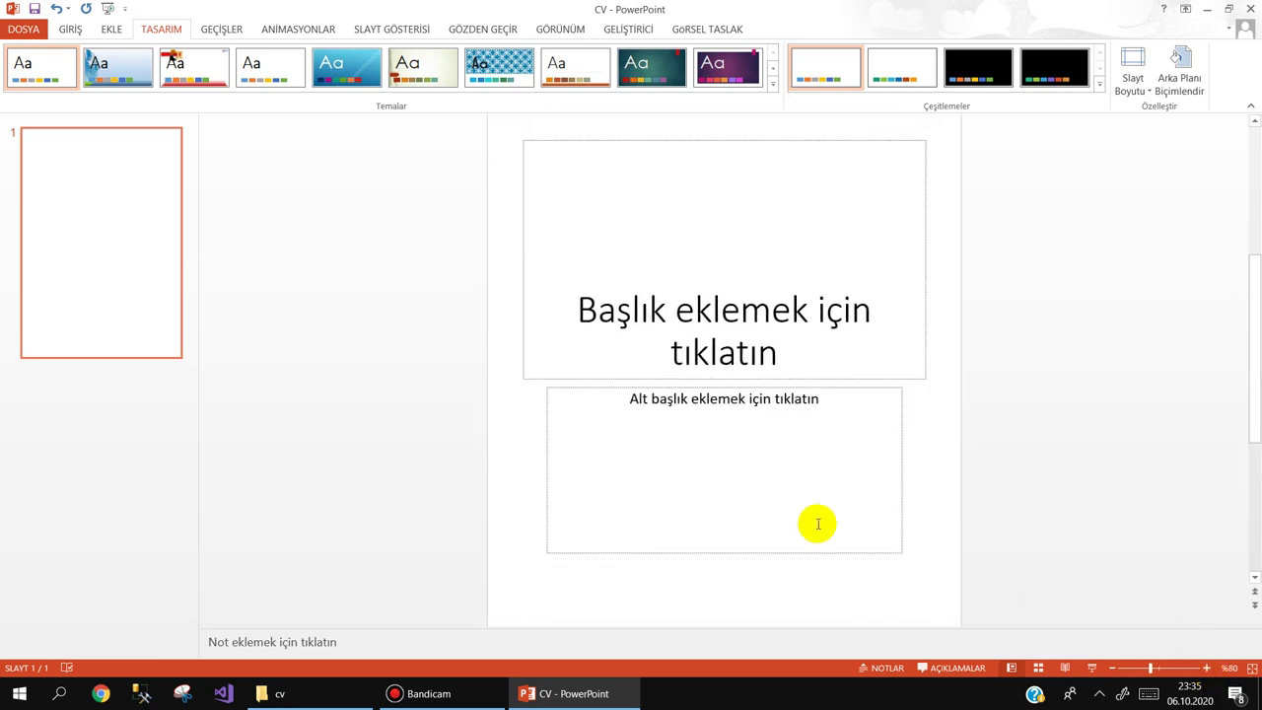
pyautogui.rightClick(503, 398)
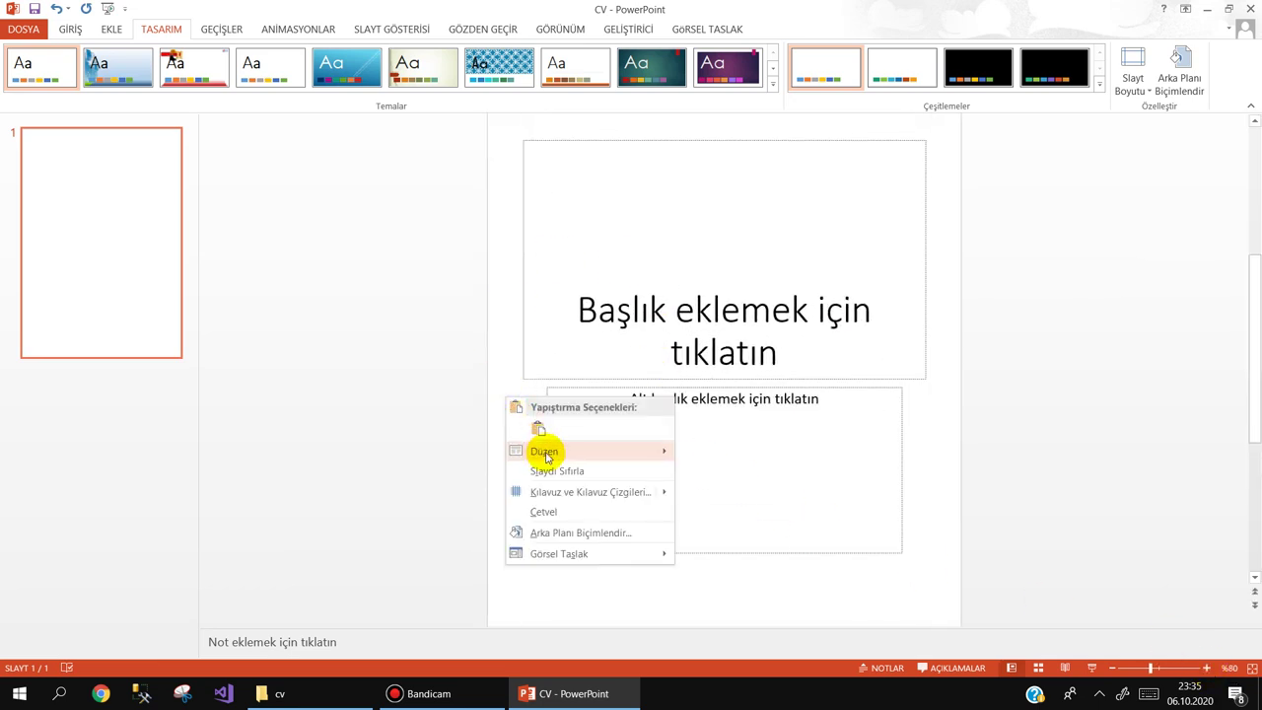
pyautogui.moveTo(622, 455)
pyautogui.scroll(-1, 744, 595)
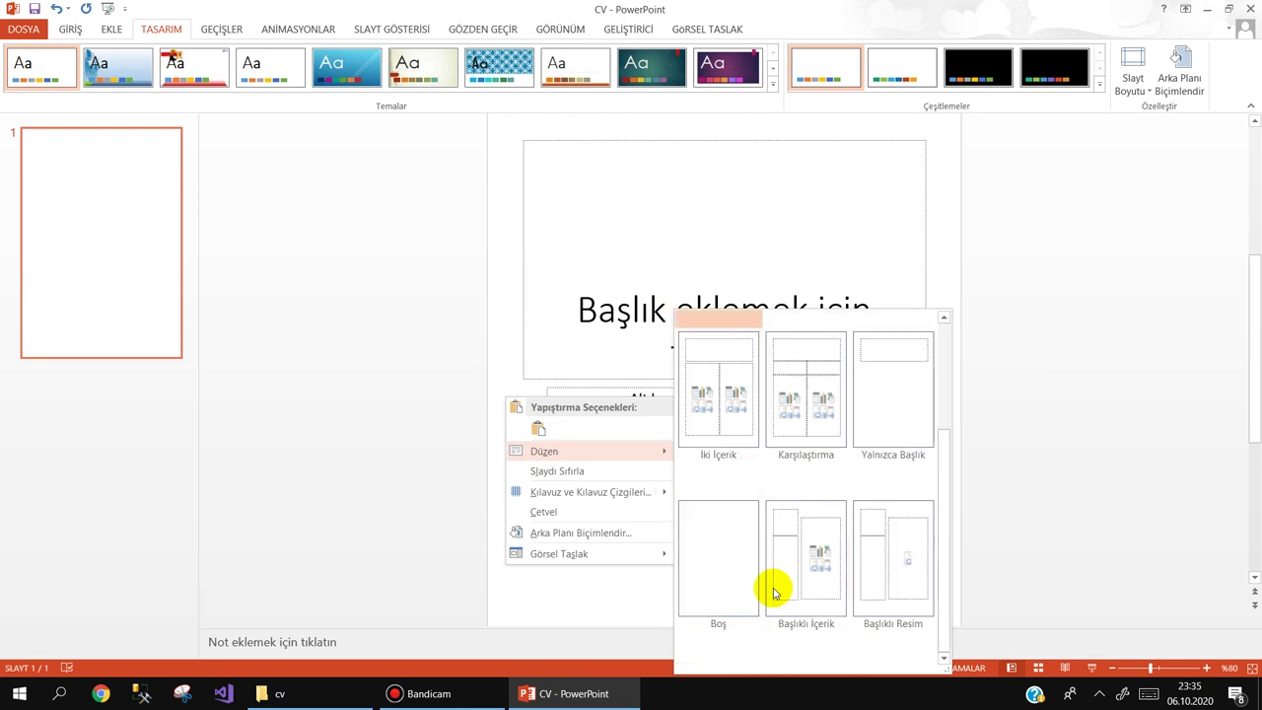
pyautogui.click(702, 597)
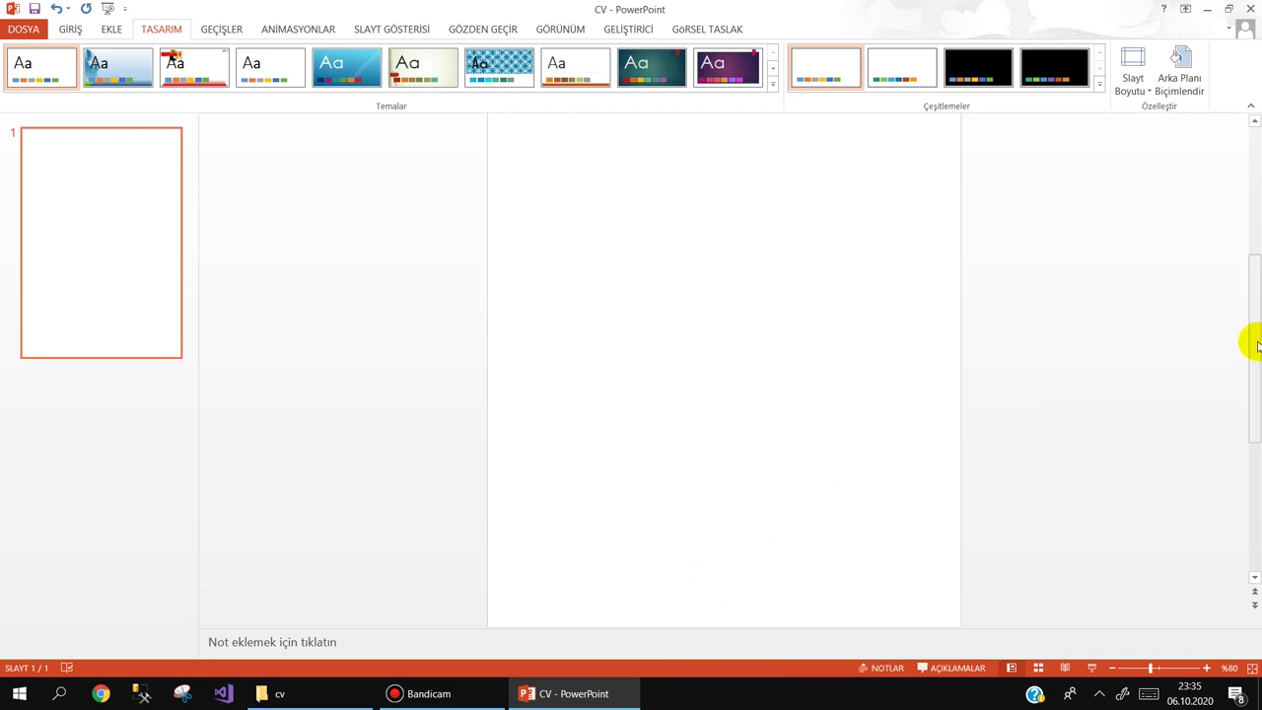
pyautogui.moveTo(1252, 333); pyautogui.dragTo(1254, 288)
pyautogui.scroll(3, 1259, 278)
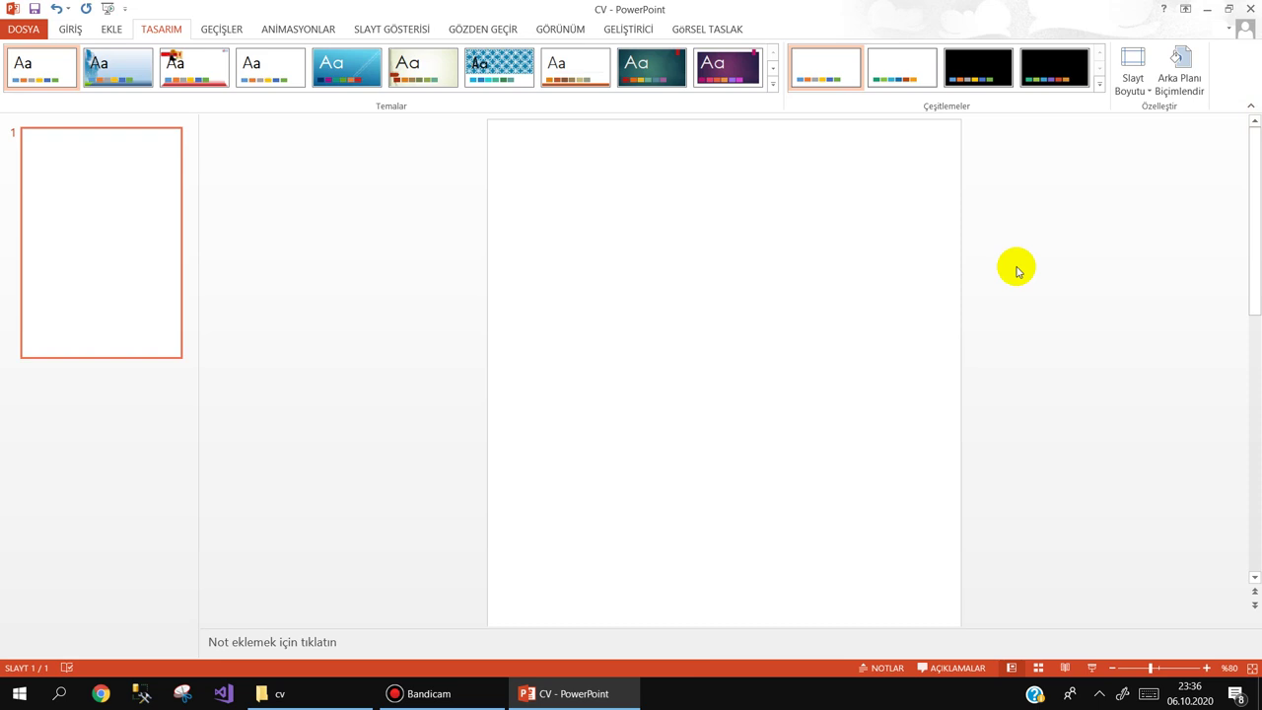
# Draw a trapezoid, narrow its top, rotate it upright and fit it 5,9 × 16,19 cm against the right edge.
pyautogui.click(110, 29)
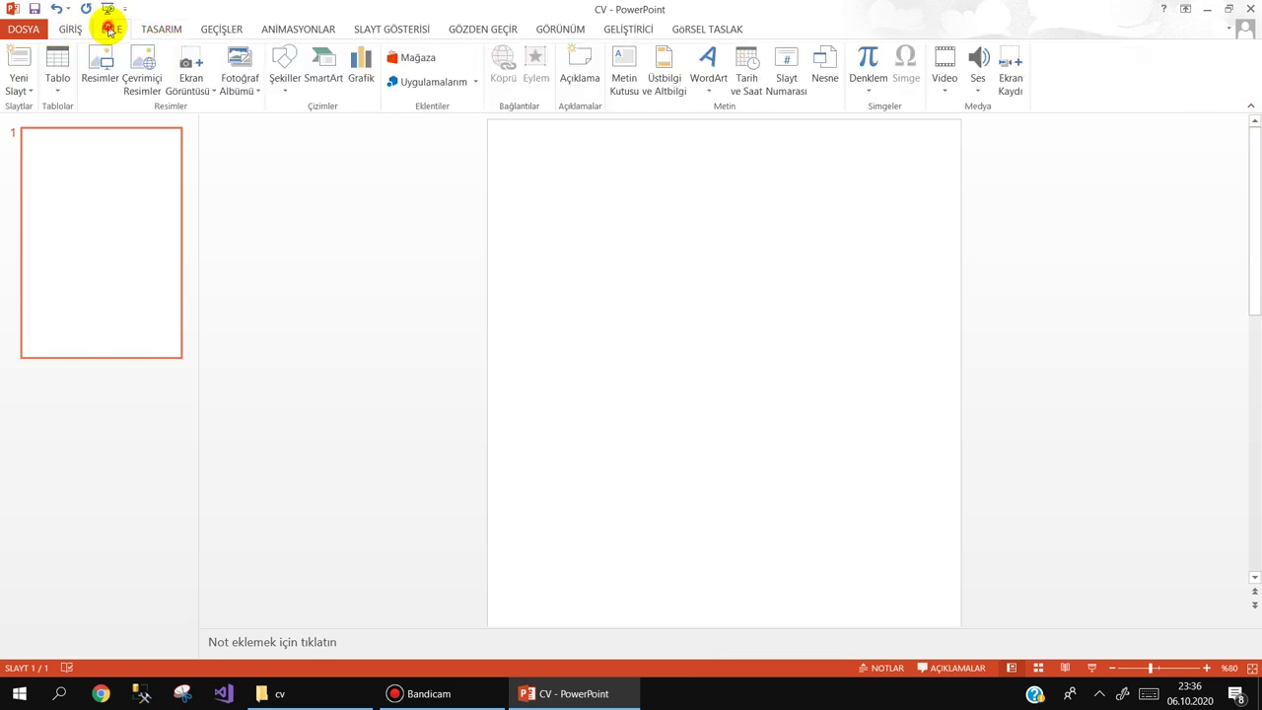
pyautogui.click(283, 89)
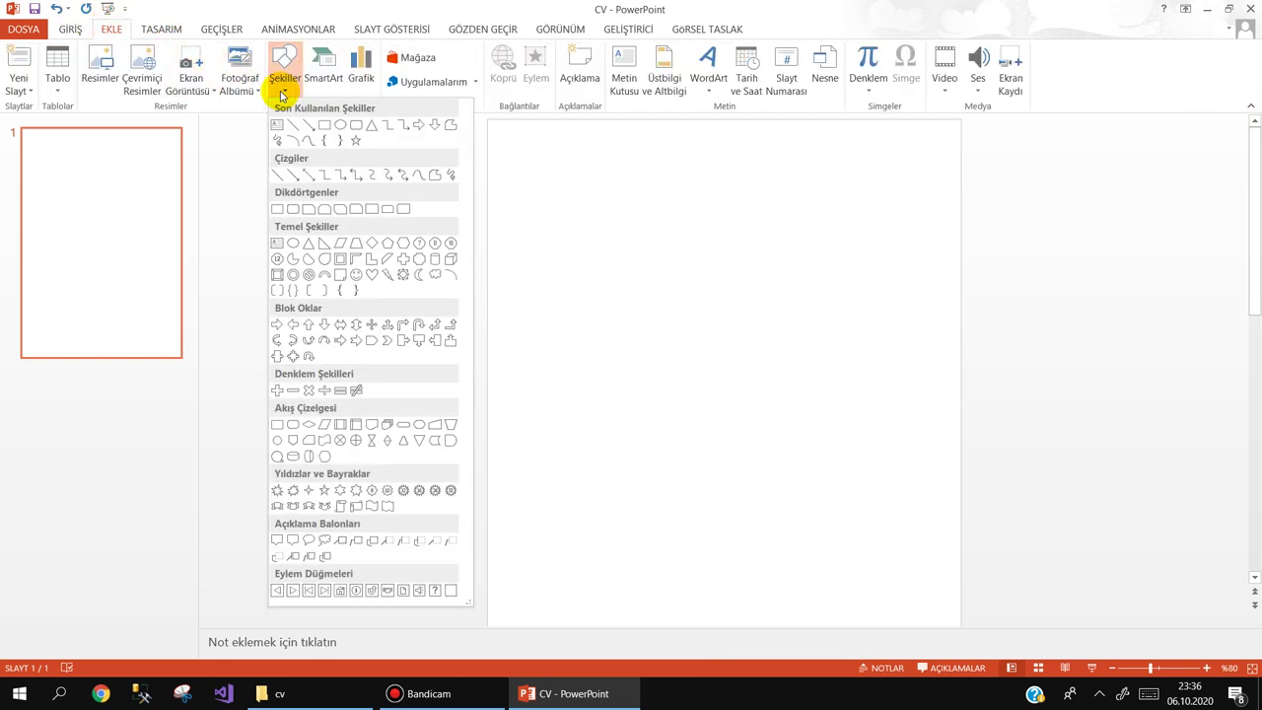
pyautogui.click(354, 245)
pyautogui.moveTo(570, 243)
pyautogui.mouseDown()
pyautogui.moveTo(985, 387)
pyautogui.moveTo(1056, 389)
pyautogui.mouseUp()
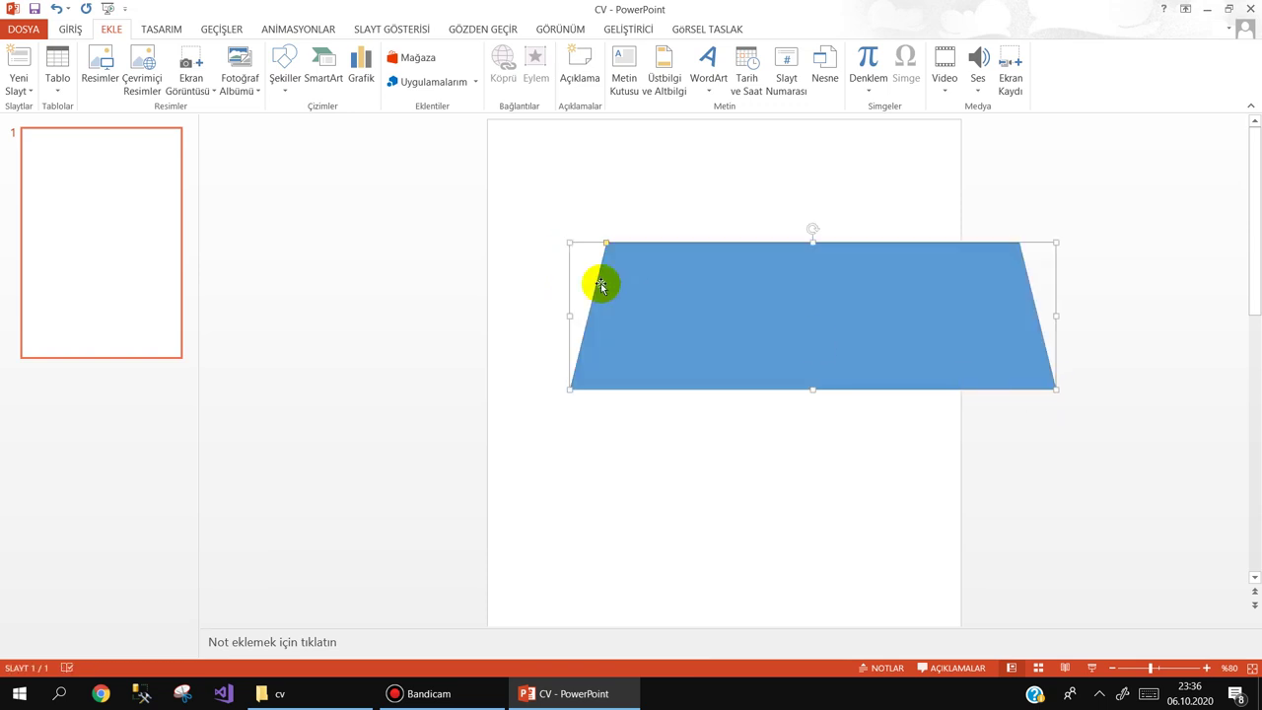
pyautogui.moveTo(610, 246); pyautogui.dragTo(646, 249)
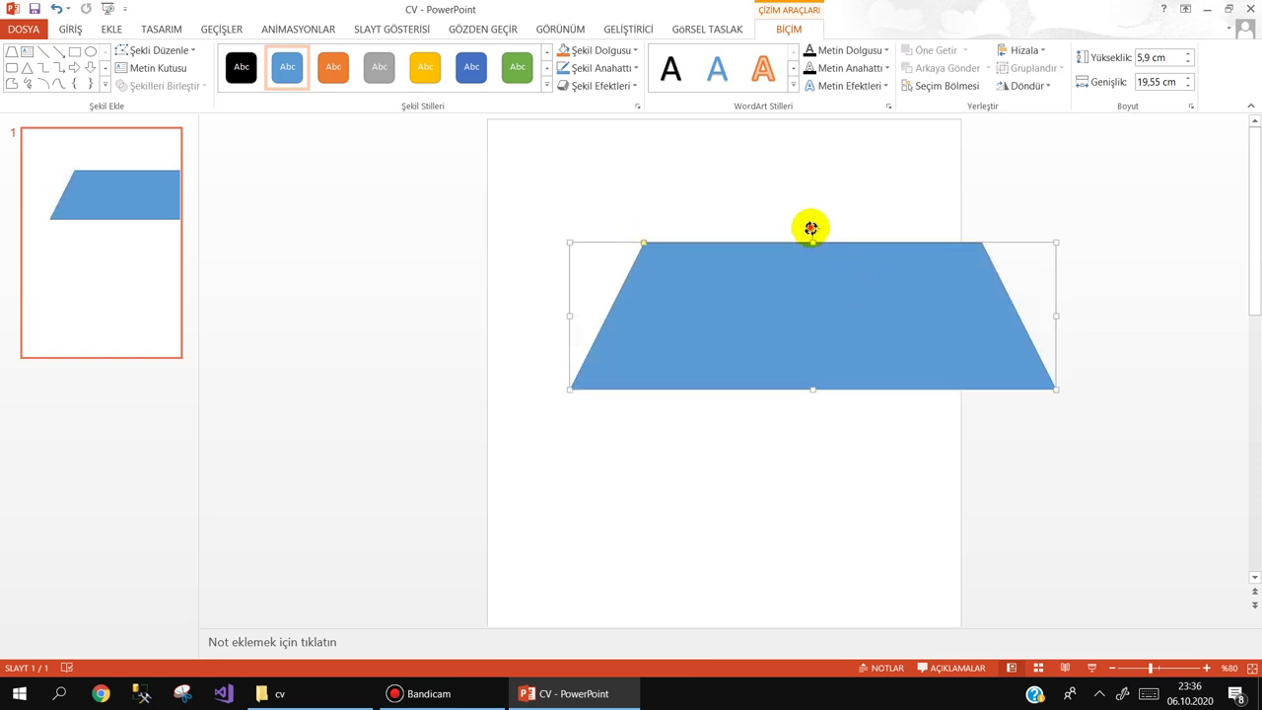
pyautogui.moveTo(811, 228)
pyautogui.mouseDown()
pyautogui.moveTo(761, 306)
pyautogui.moveTo(783, 308)
pyautogui.mouseUp()
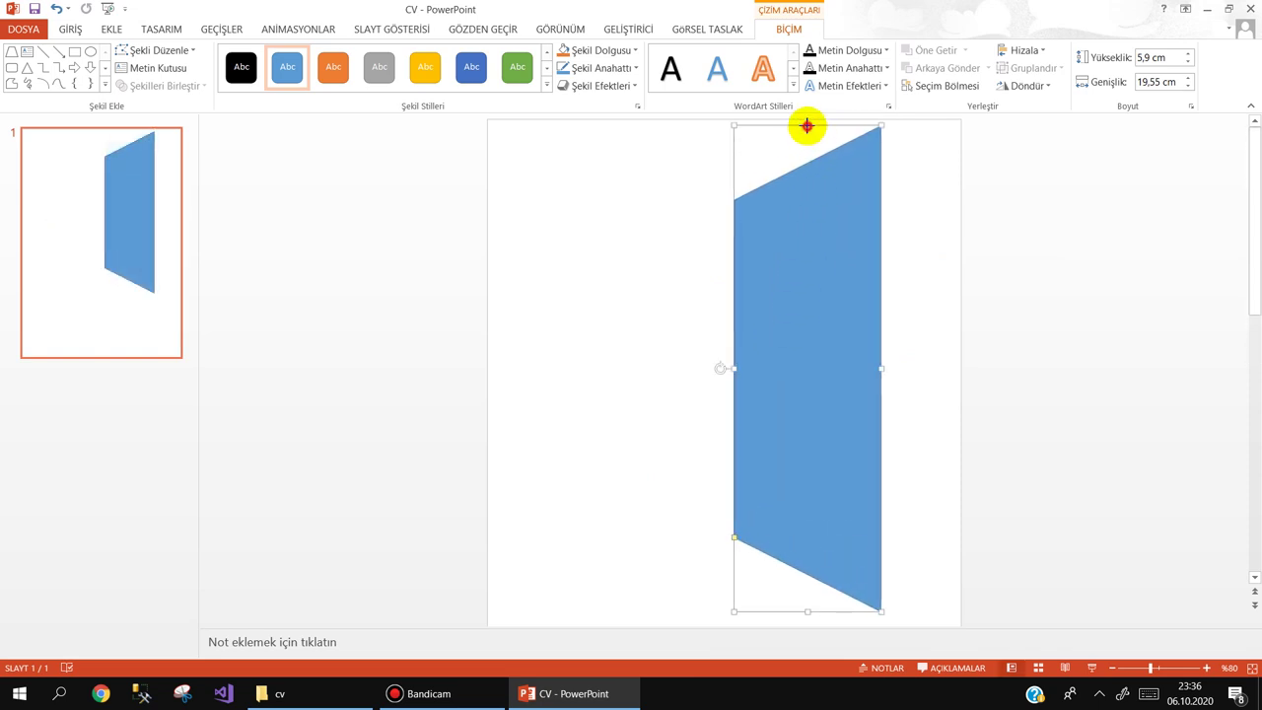
pyautogui.moveTo(807, 125); pyautogui.dragTo(802, 204)
pyautogui.moveTo(803, 352); pyautogui.dragTo(882, 325)
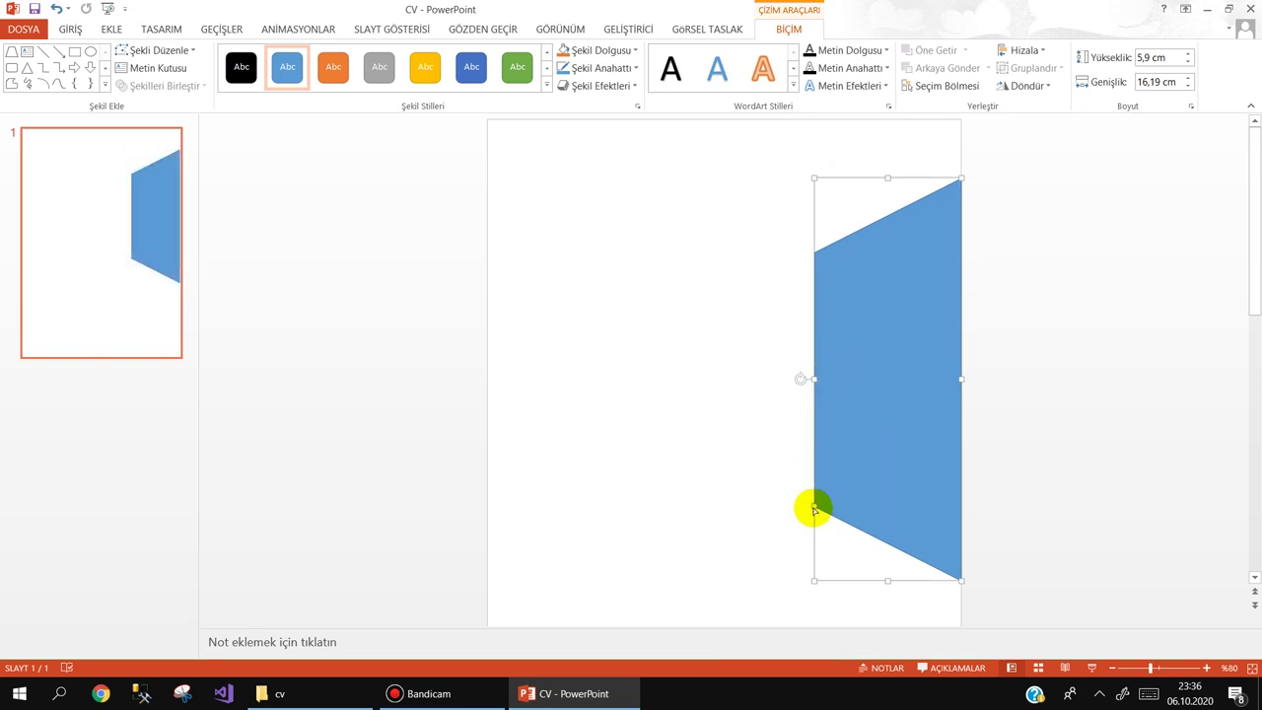
pyautogui.moveTo(815, 508); pyautogui.dragTo(792, 505)
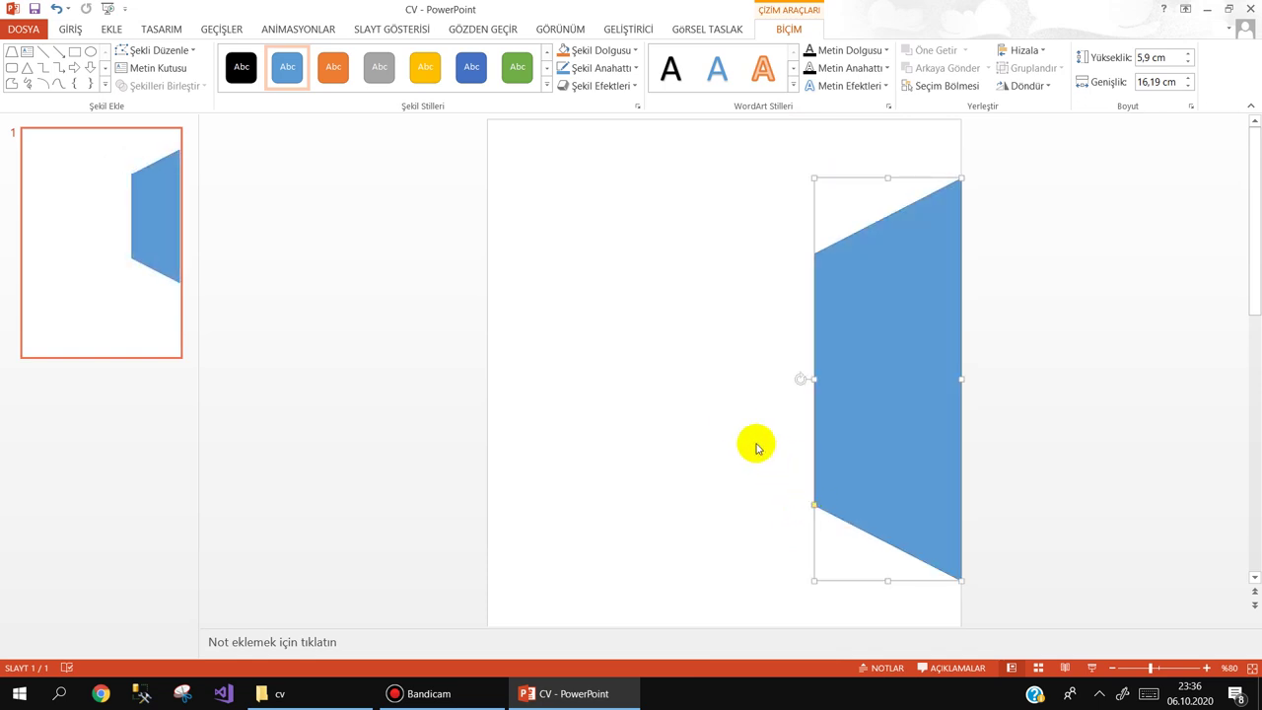
pyautogui.click(732, 411)
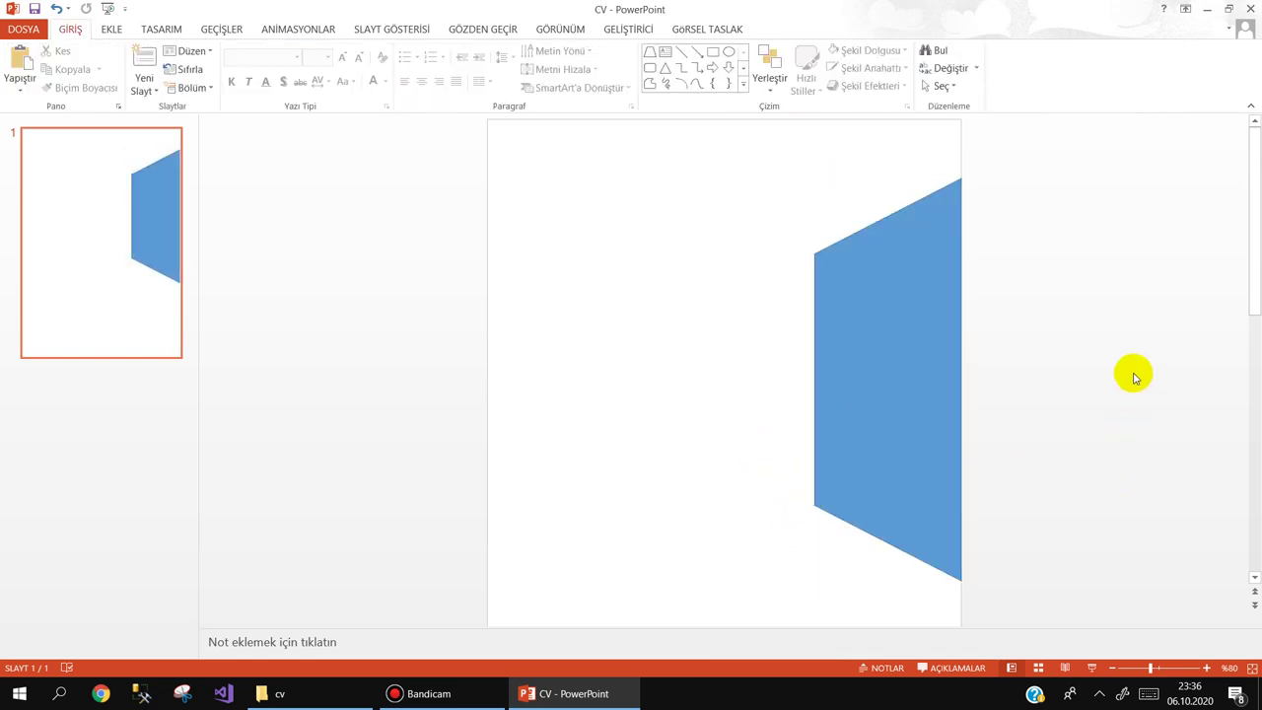
# Fill the trapezoid with dark grey from the Shape Fill colours.
pyautogui.click(829, 309)
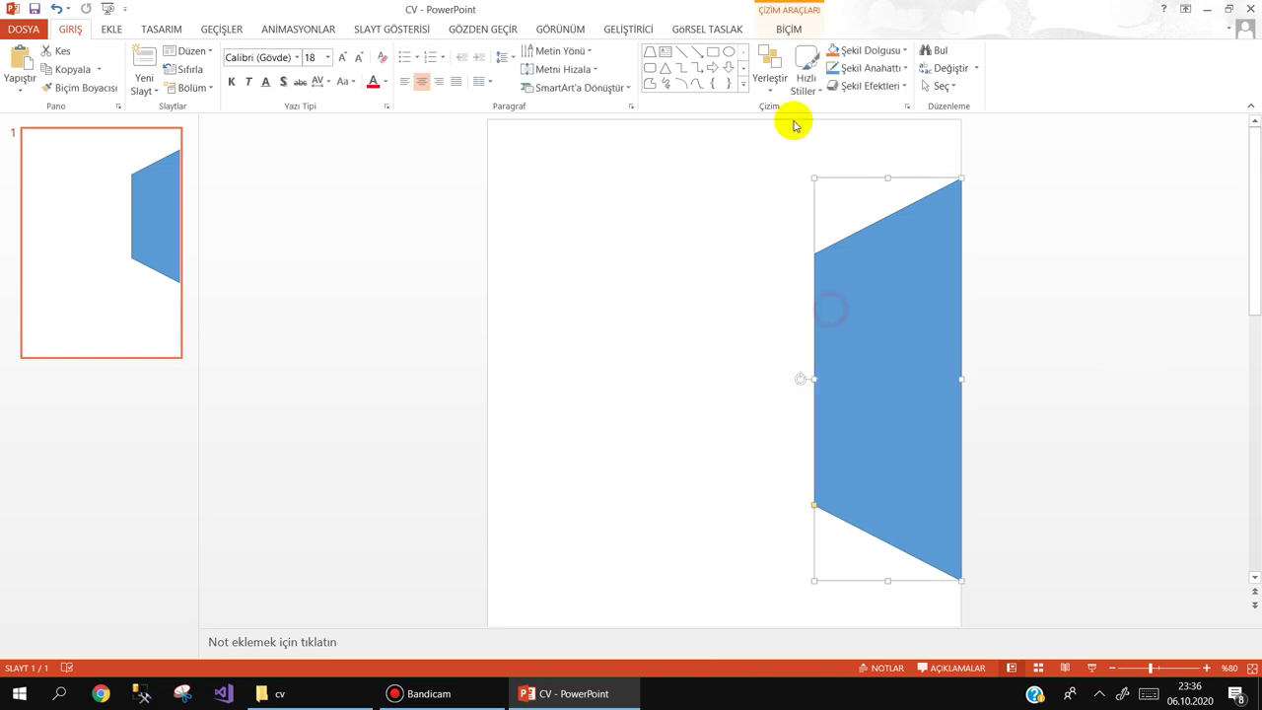
pyautogui.click(905, 51)
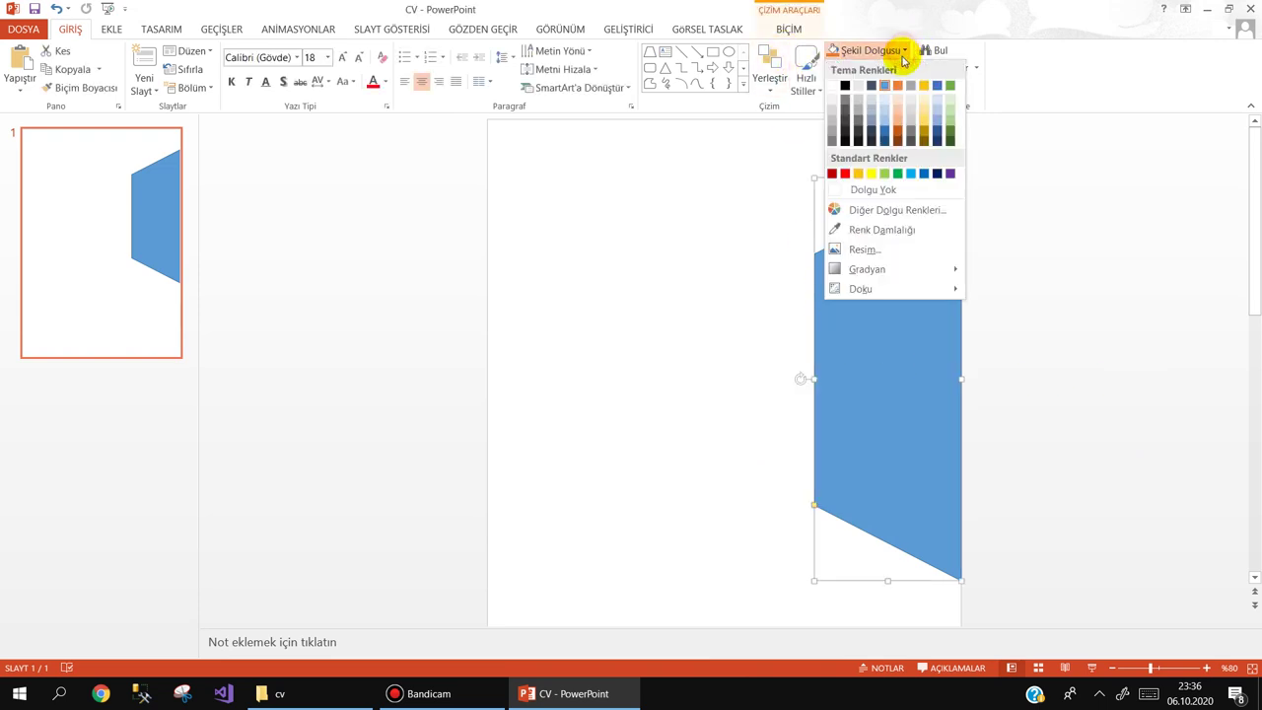
pyautogui.click(834, 146)
pyautogui.click(681, 296)
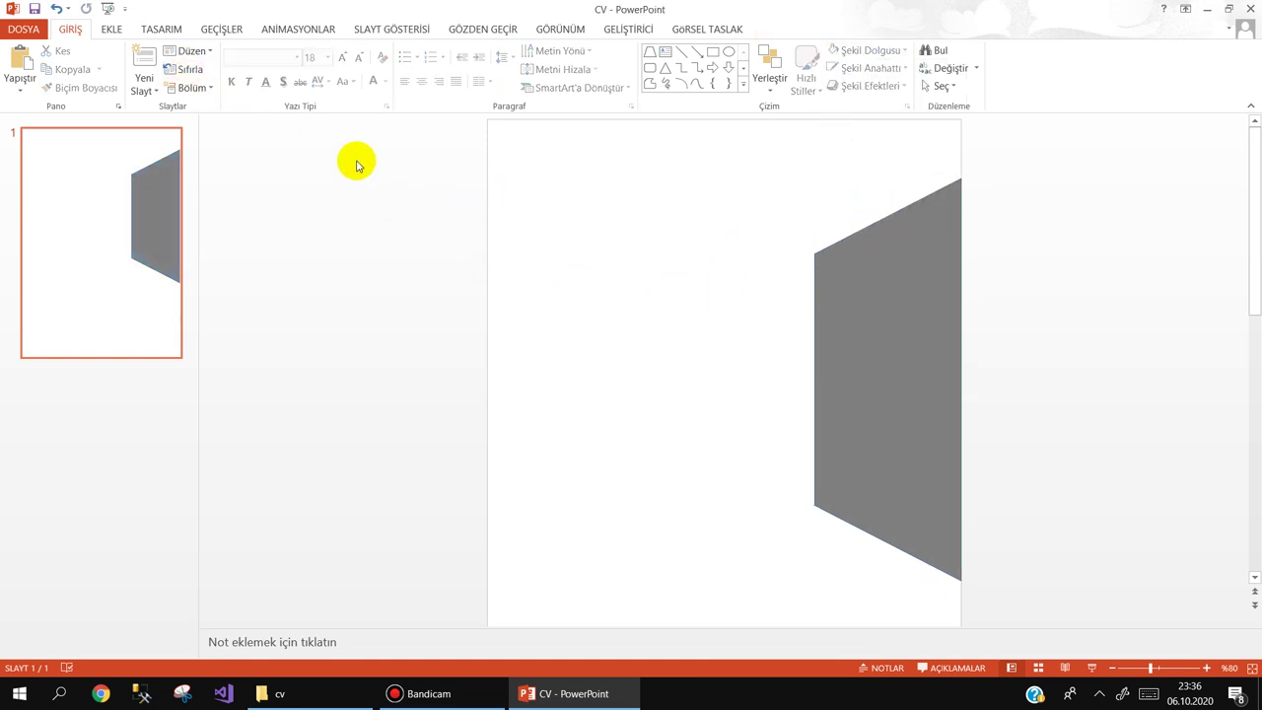
# Draw an oval circle in the upper left of the slide.
pyautogui.click(111, 30)
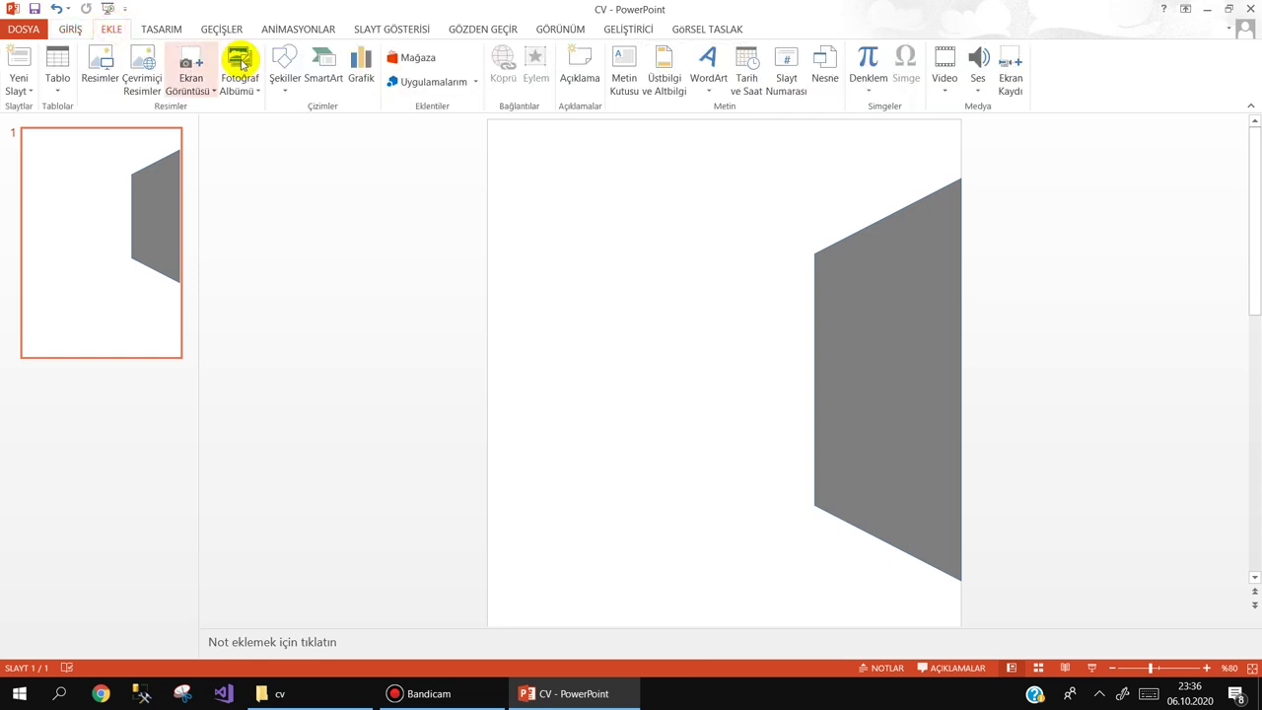
pyautogui.click(285, 85)
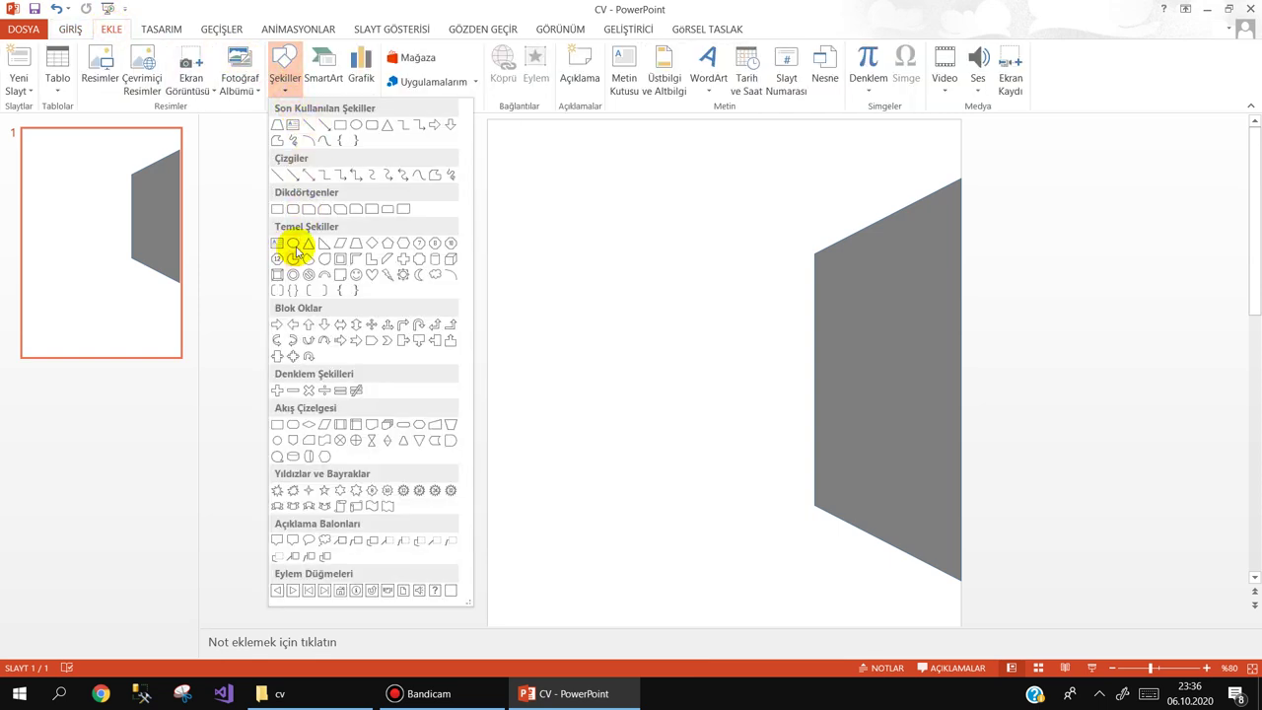
pyautogui.click(292, 246)
pyautogui.moveTo(518, 247); pyautogui.dragTo(631, 363)
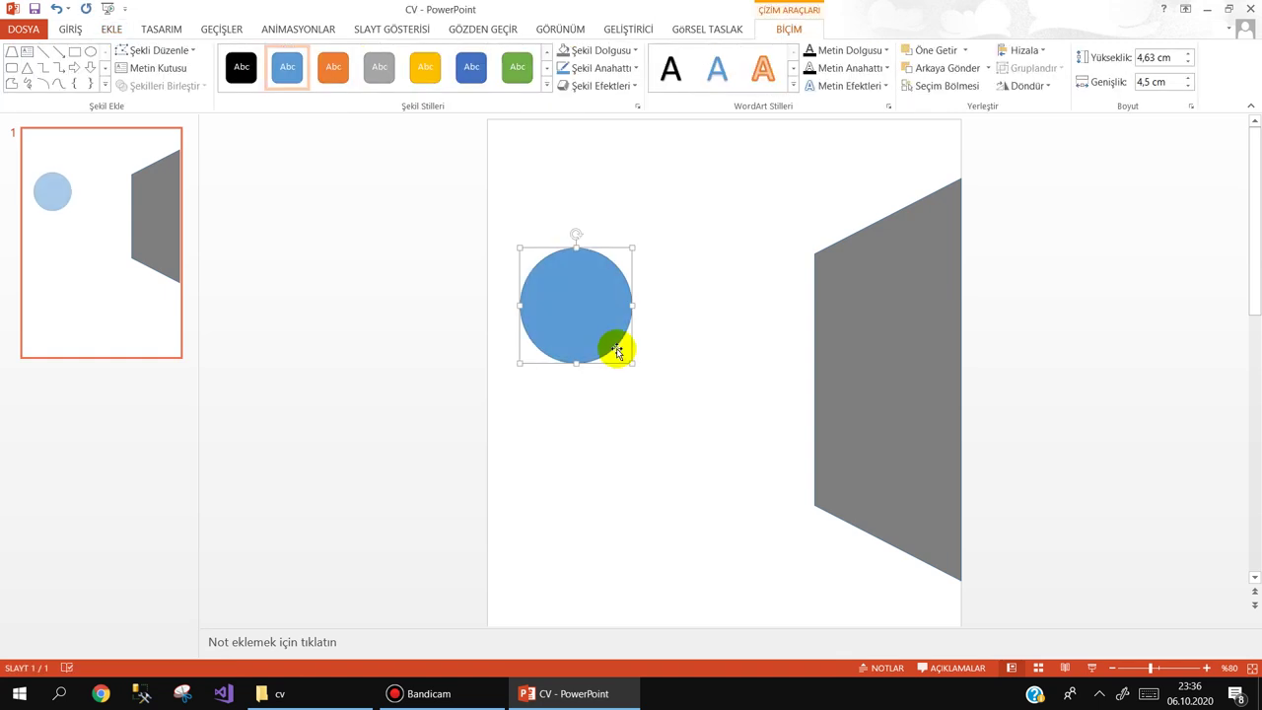
# Move the circle onto the grey shape's top and subtract it with Combine Shapes > Subtract.
pyautogui.moveTo(577, 322); pyautogui.dragTo(885, 241)
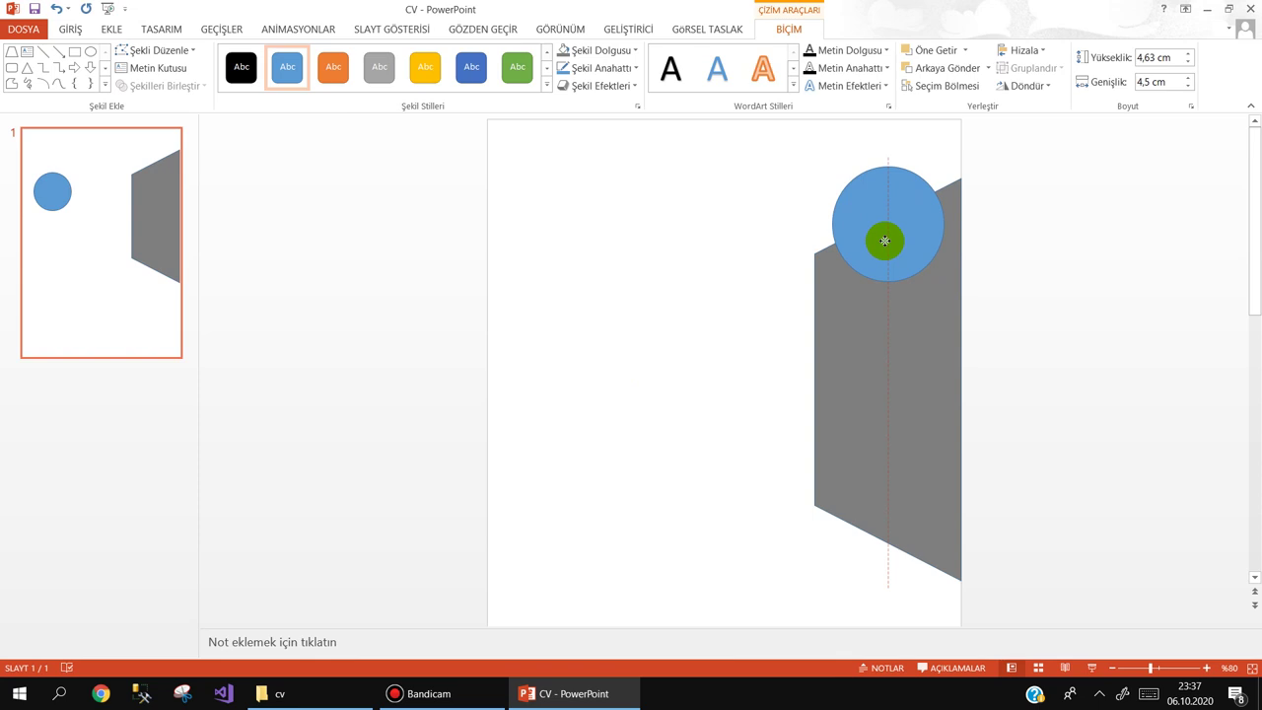
pyautogui.click(606, 328)
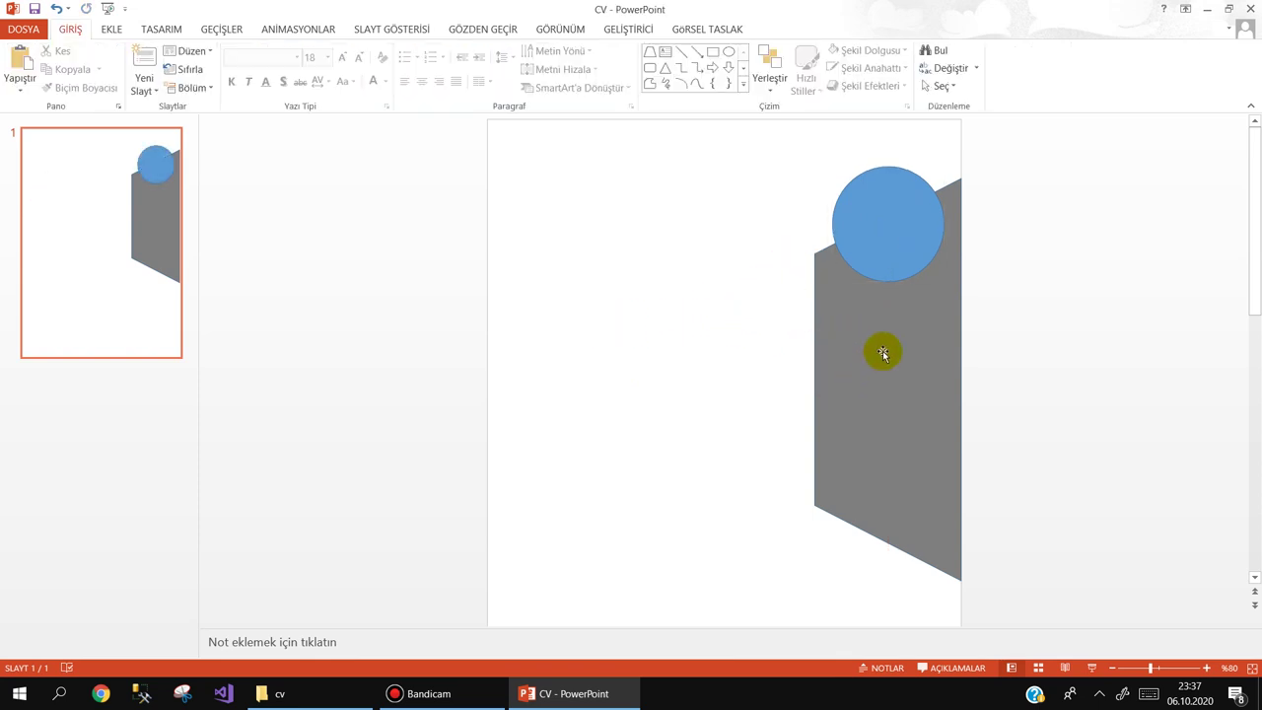
pyautogui.click(872, 379)
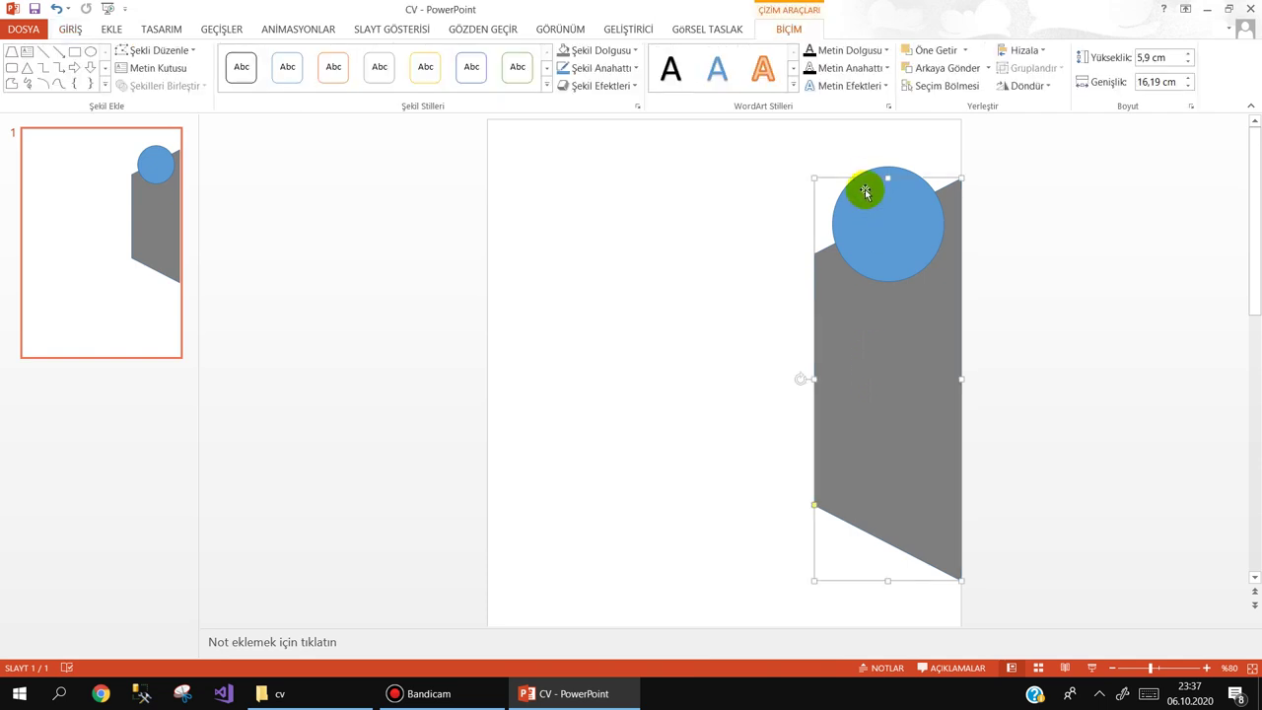
pyautogui.keyDown('shift'); pyautogui.click(872, 174); pyautogui.keyUp('shift')
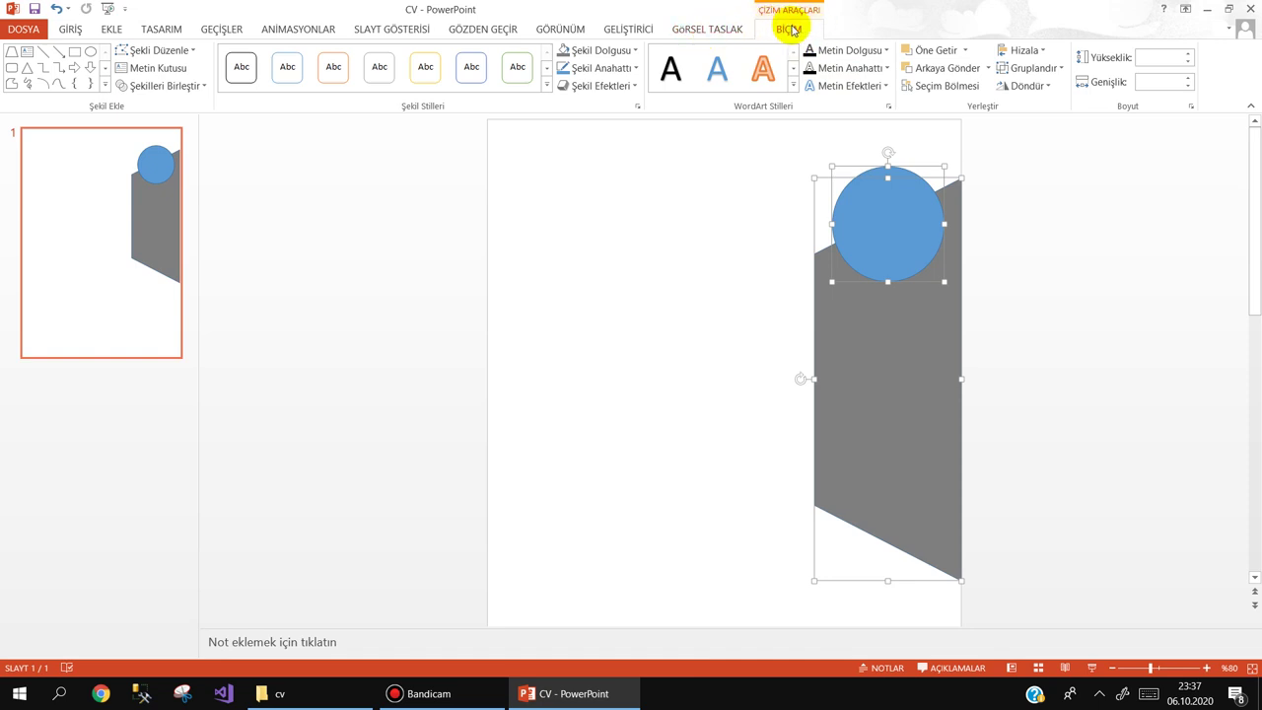
pyautogui.click(206, 87)
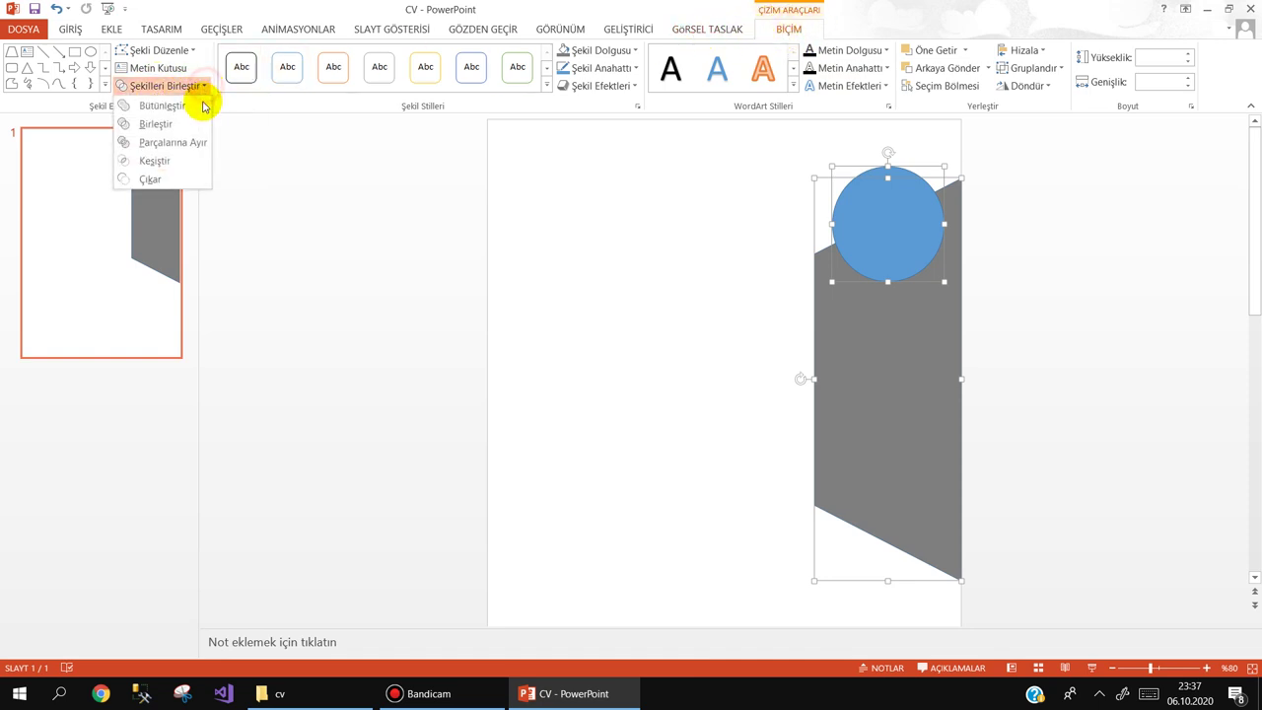
pyautogui.click(155, 180)
pyautogui.click(684, 331)
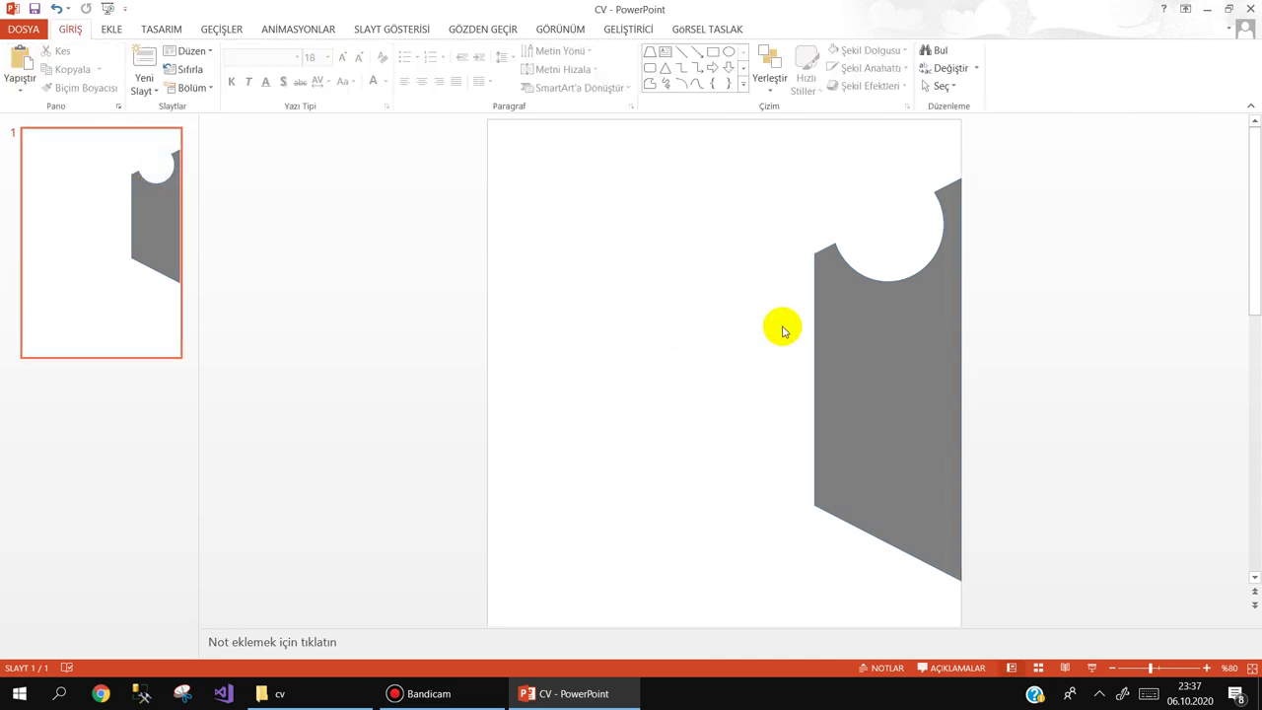
pyautogui.click(653, 248)
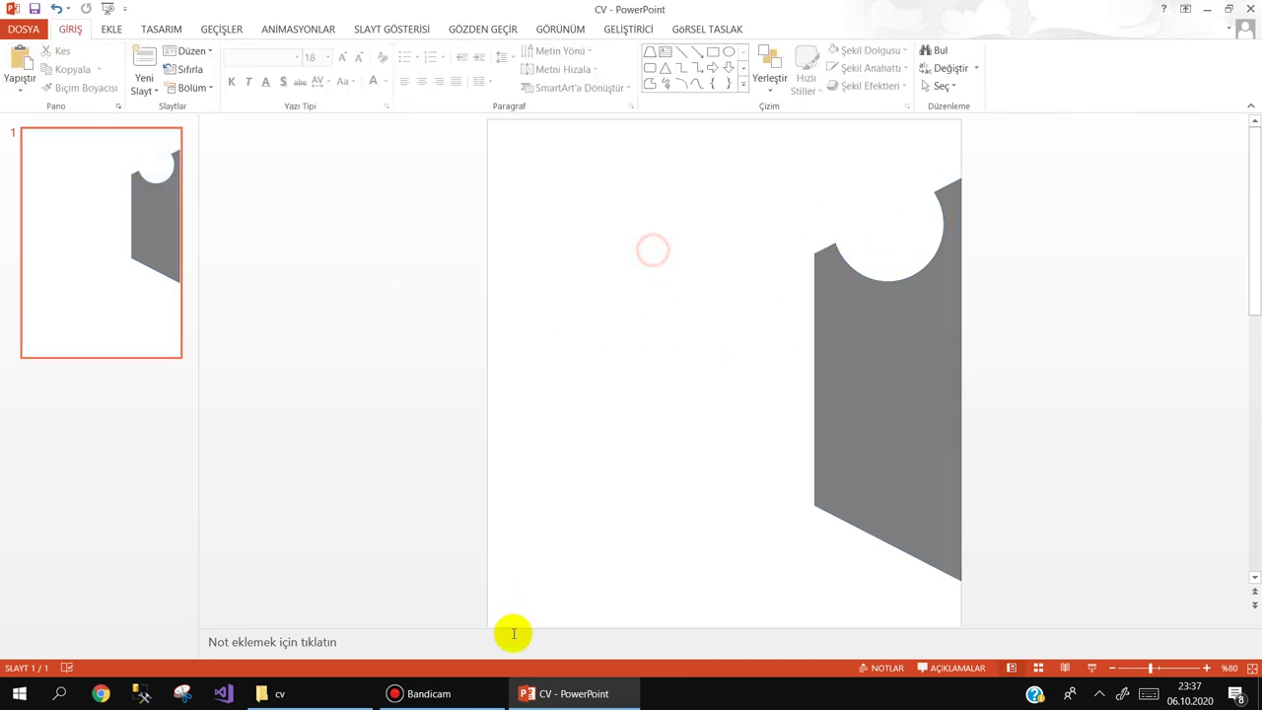
# Drag the portrait photo from the cv folder onto the slide and crop it to an oval.
pyautogui.click(313, 702)
pyautogui.moveTo(741, 195)
pyautogui.mouseDown()
pyautogui.moveTo(664, 489)
pyautogui.moveTo(617, 405)
pyautogui.mouseUp()
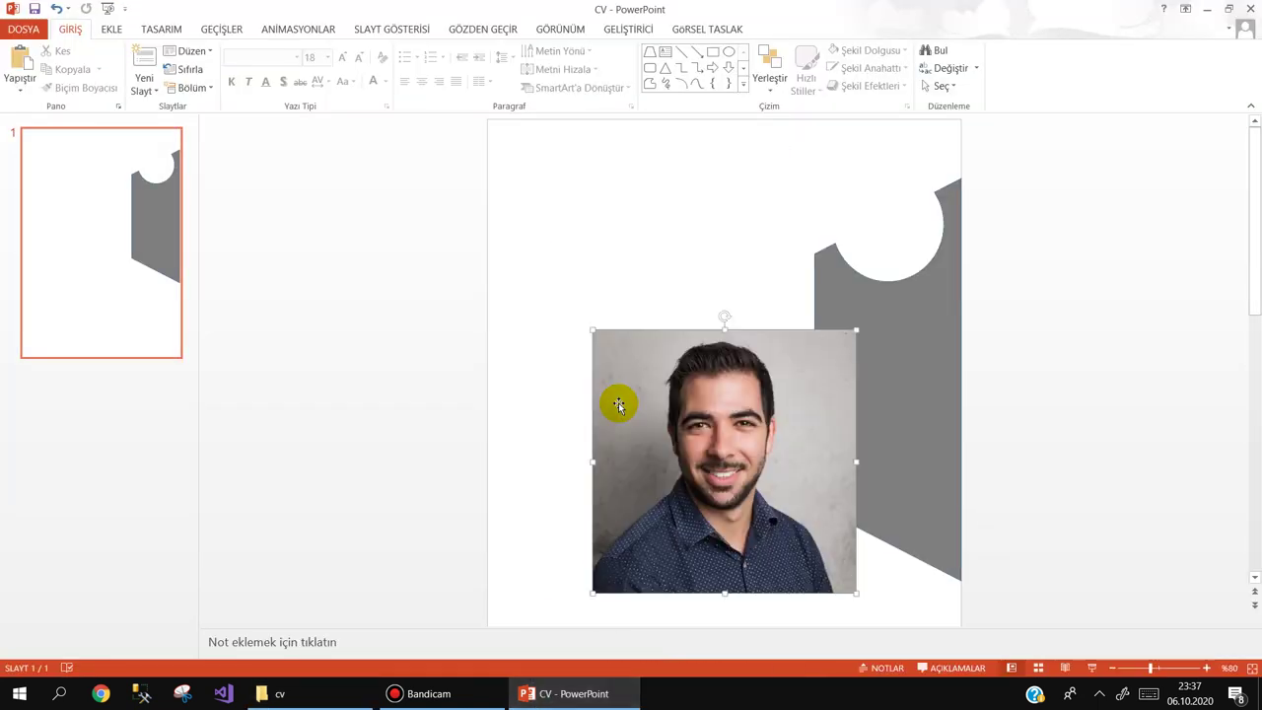
pyautogui.moveTo(715, 381); pyautogui.dragTo(655, 209)
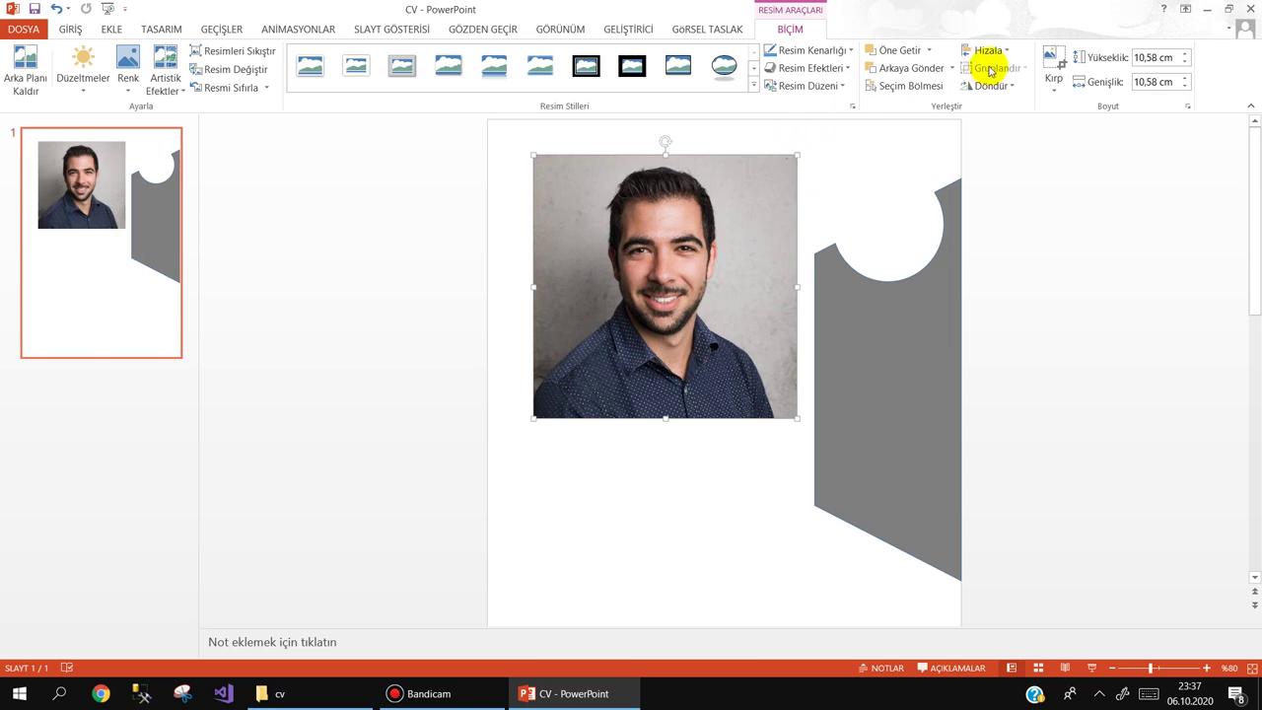
pyautogui.click(1053, 91)
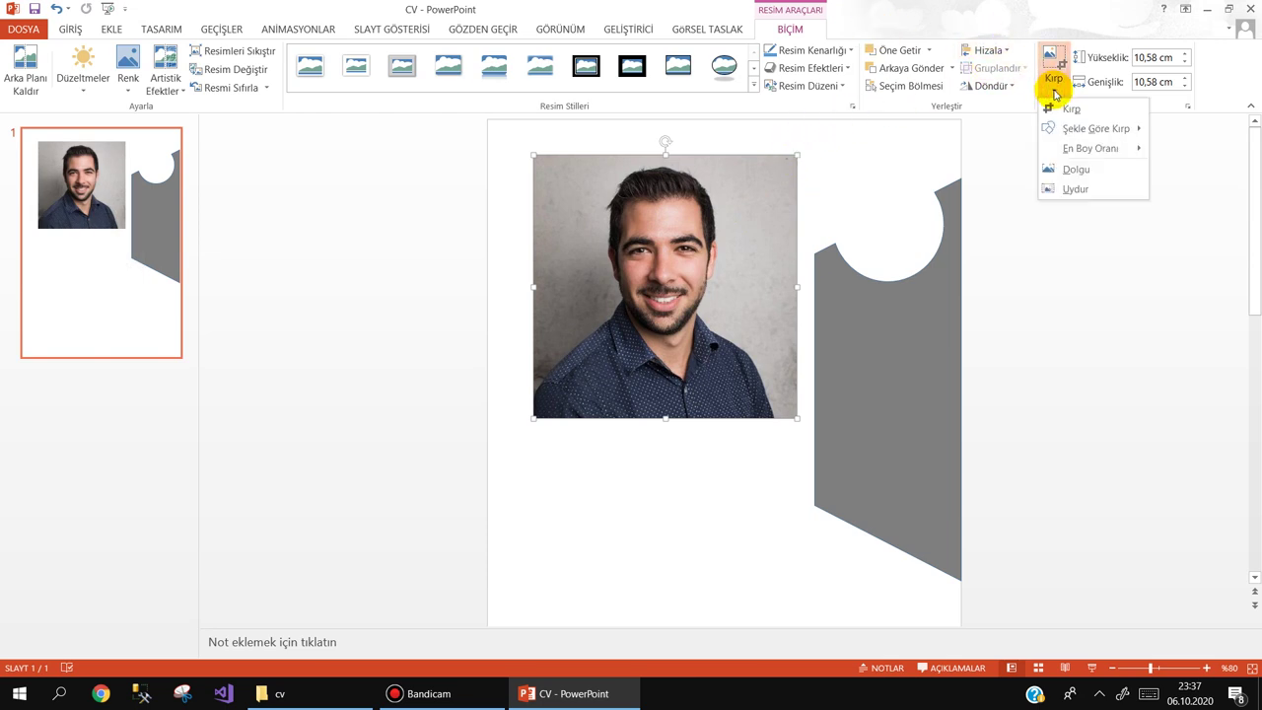
pyautogui.moveTo(1102, 133)
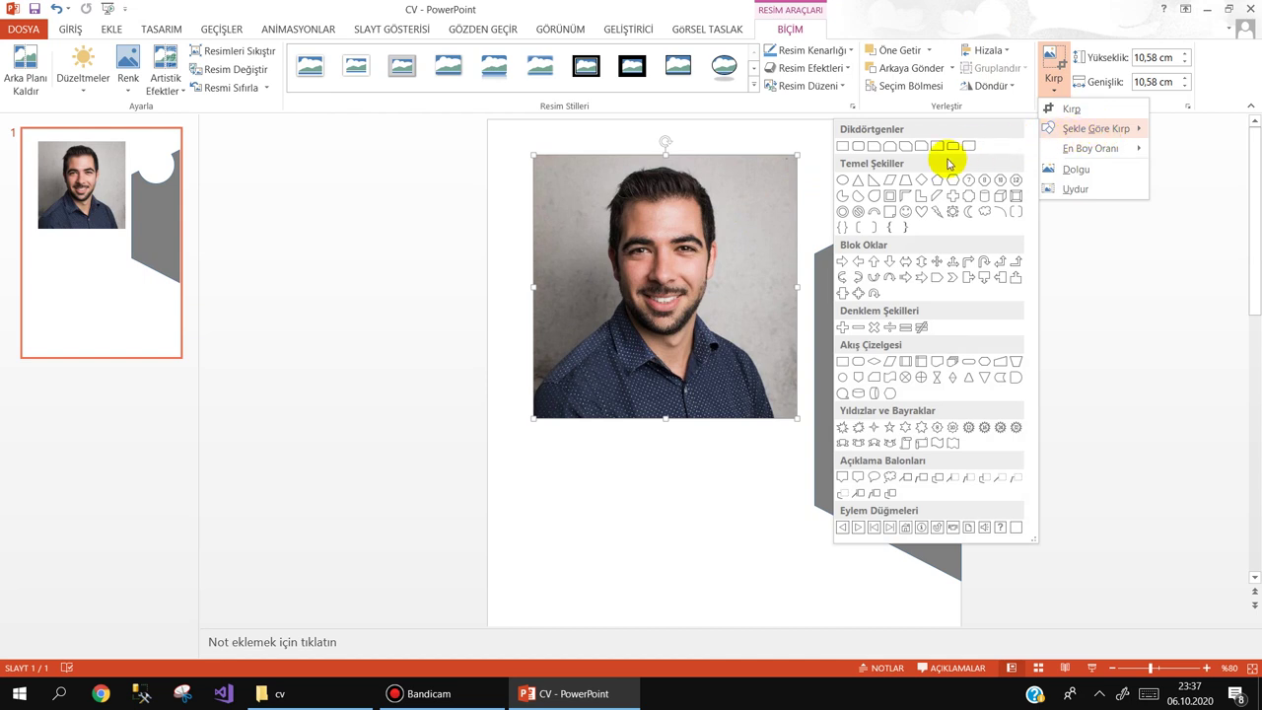
pyautogui.click(843, 180)
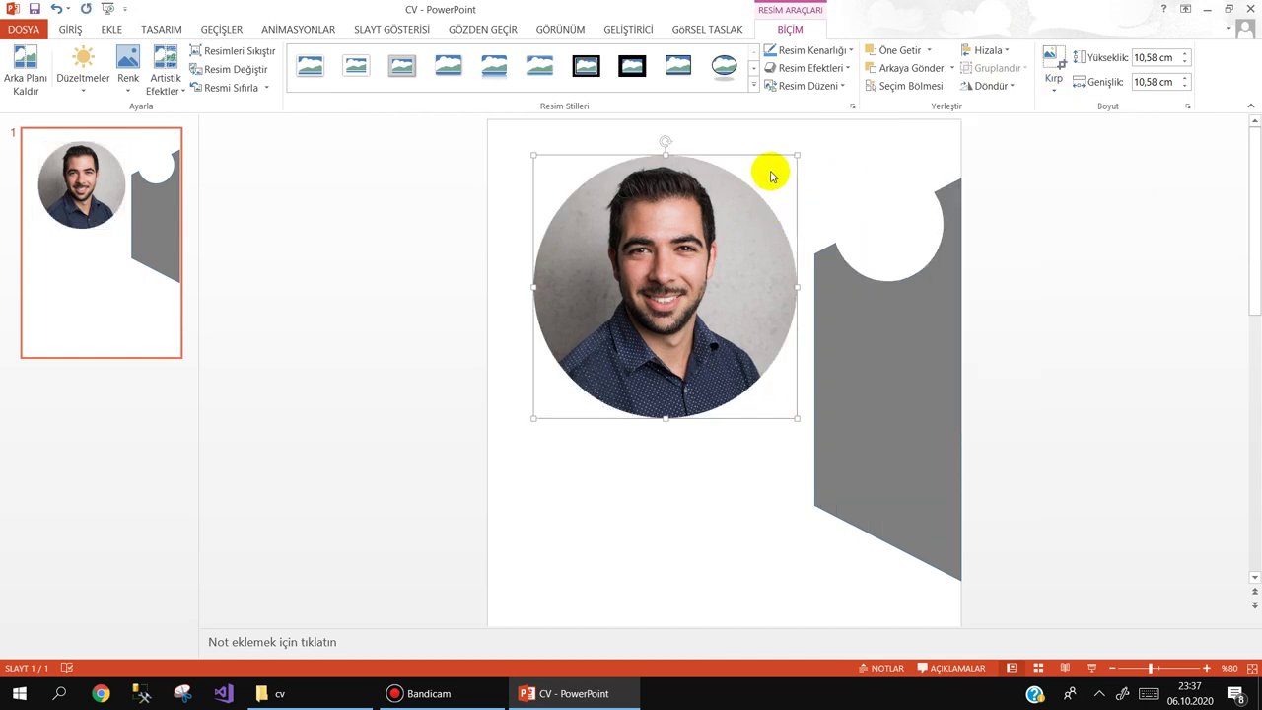
# Shrink the round photo to about 4,66 cm and fit it into the grey shape's notch.
pyautogui.moveTo(798, 153); pyautogui.dragTo(597, 302)
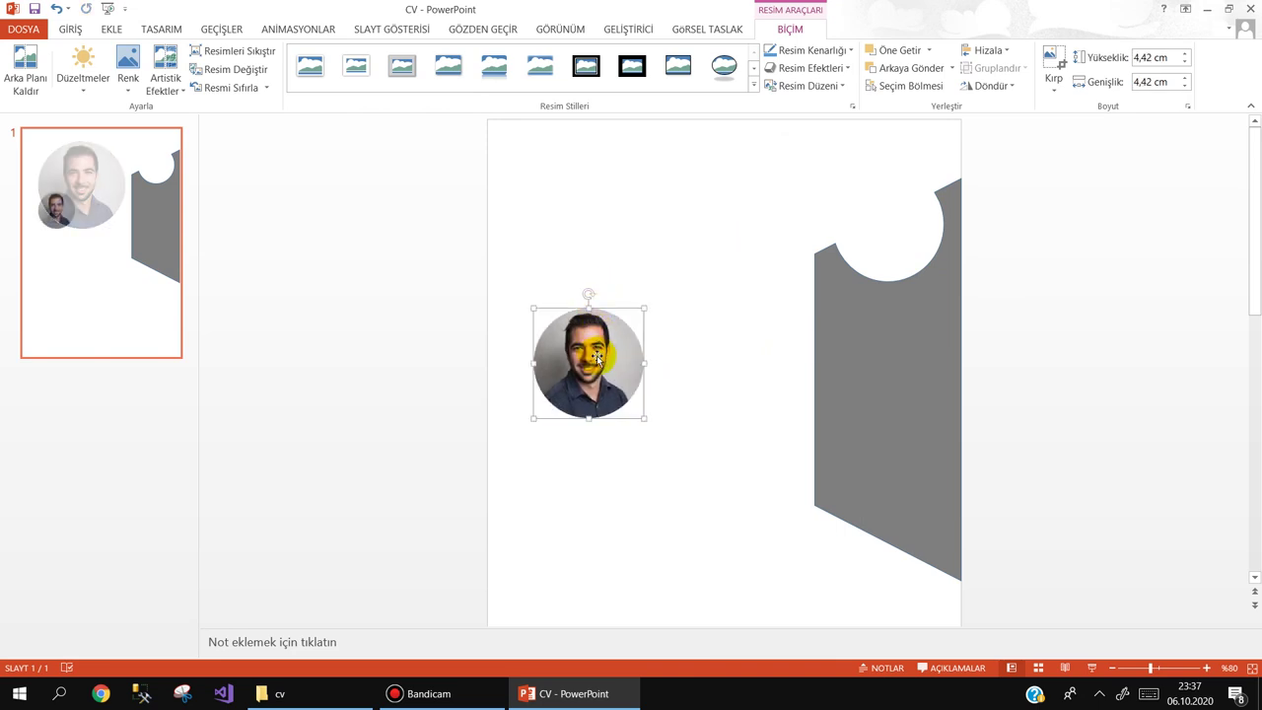
pyautogui.moveTo(594, 355); pyautogui.dragTo(905, 223)
pyautogui.click(840, 283)
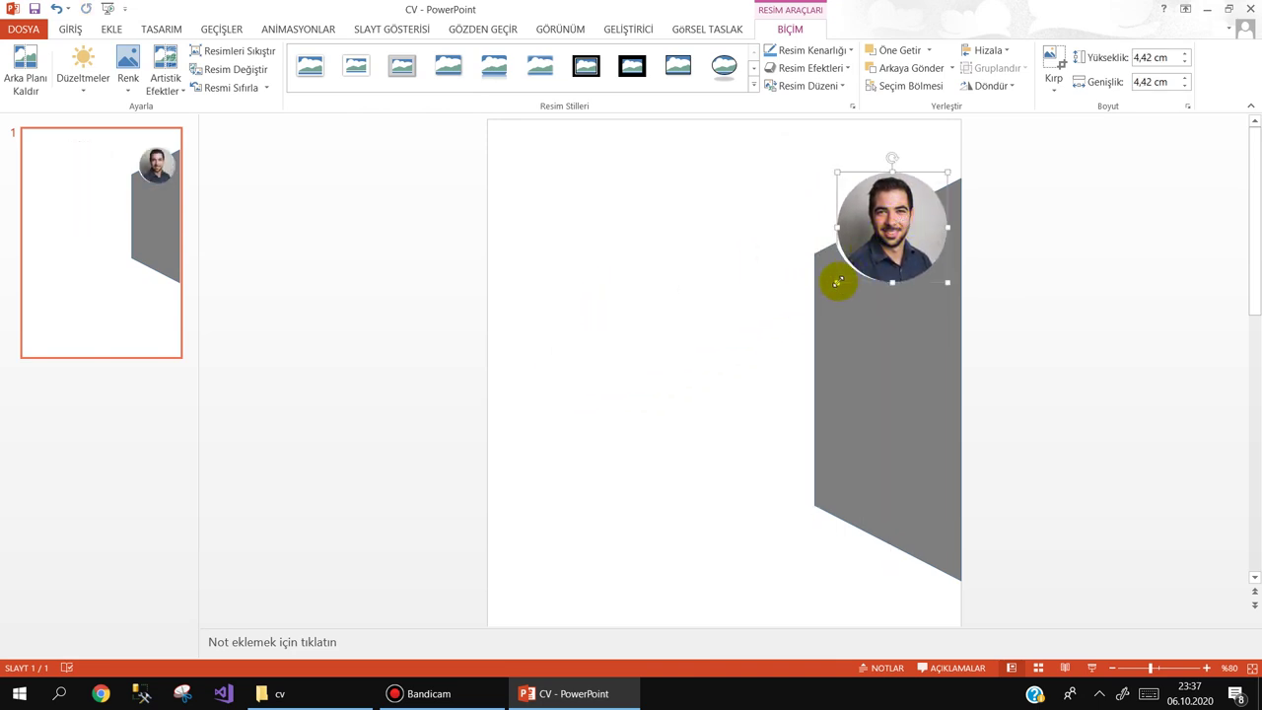
pyautogui.moveTo(838, 283); pyautogui.dragTo(833, 277)
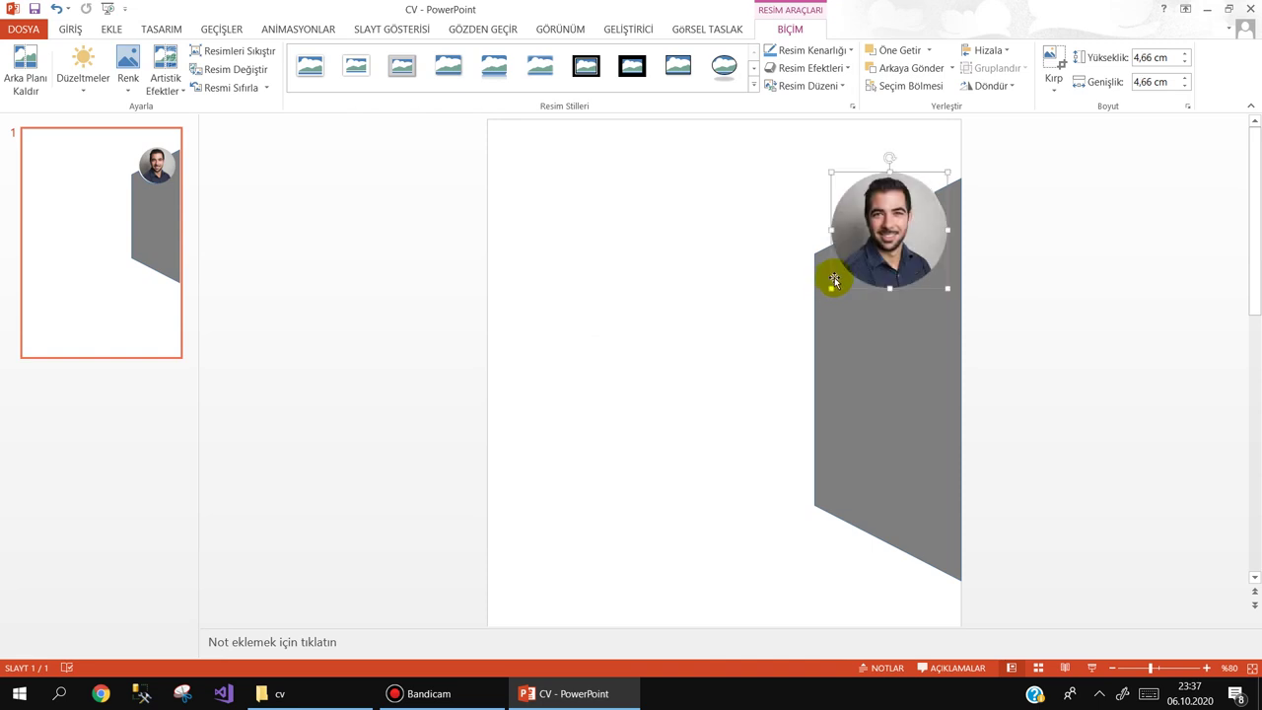
pyautogui.click(677, 314)
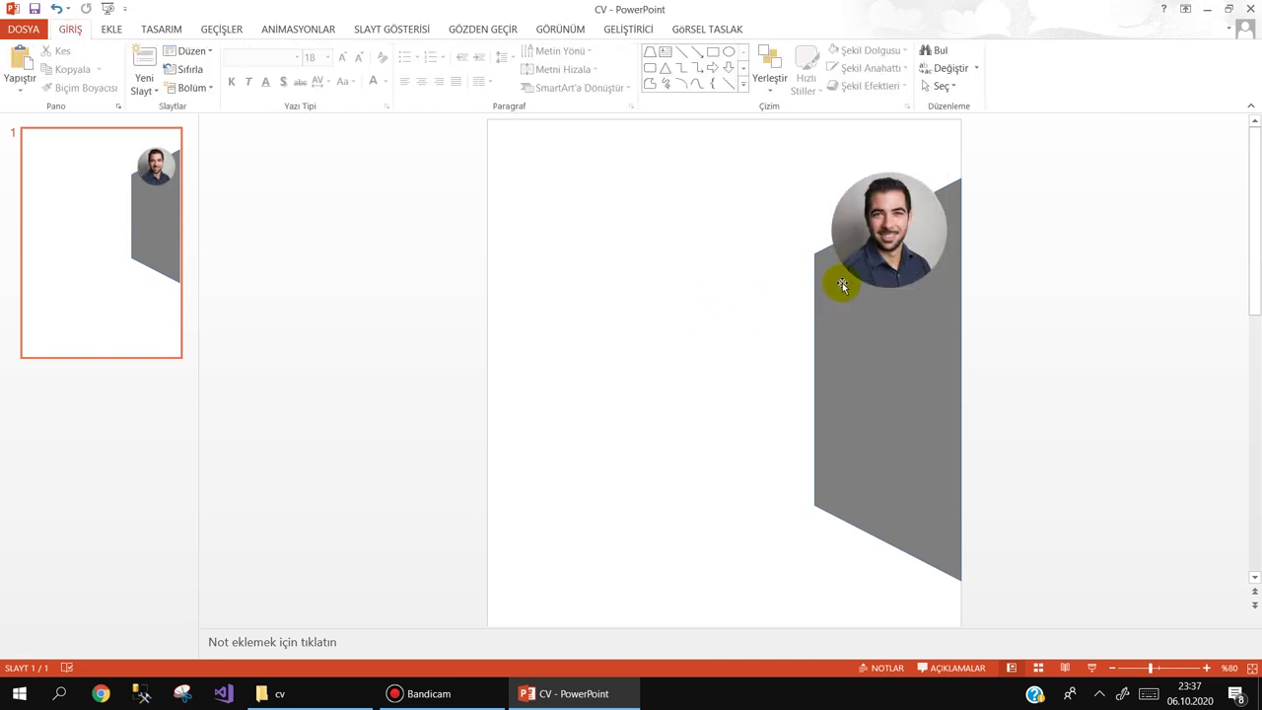
# Give the round photo a white picture border with 6 pt weight.
pyautogui.click(880, 235)
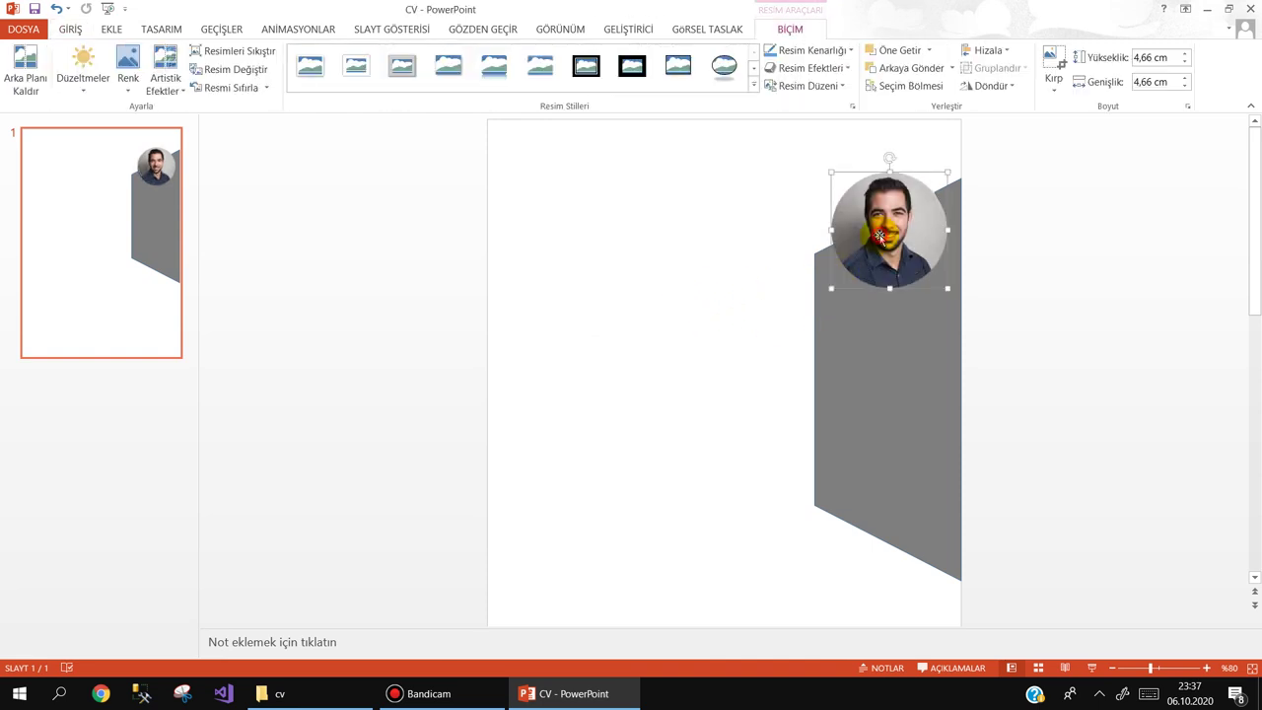
pyautogui.click(849, 49)
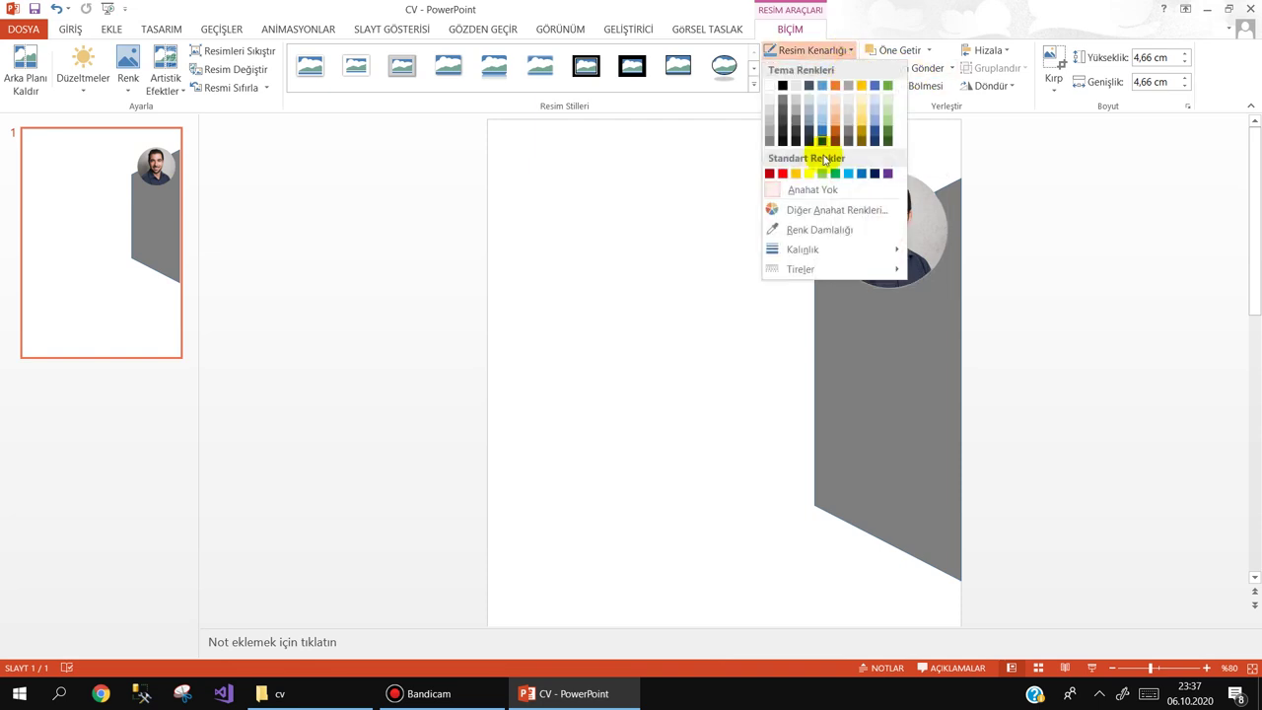
pyautogui.click(770, 87)
pyautogui.click(770, 49)
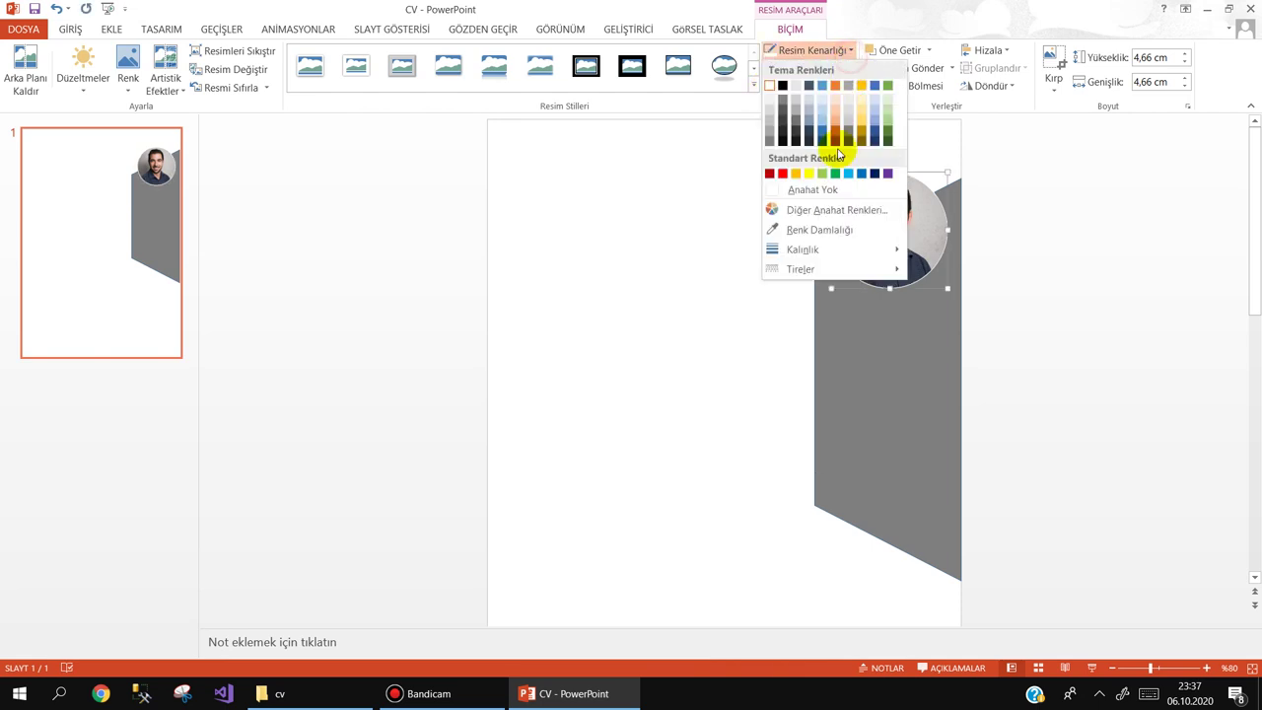
pyautogui.moveTo(836, 249)
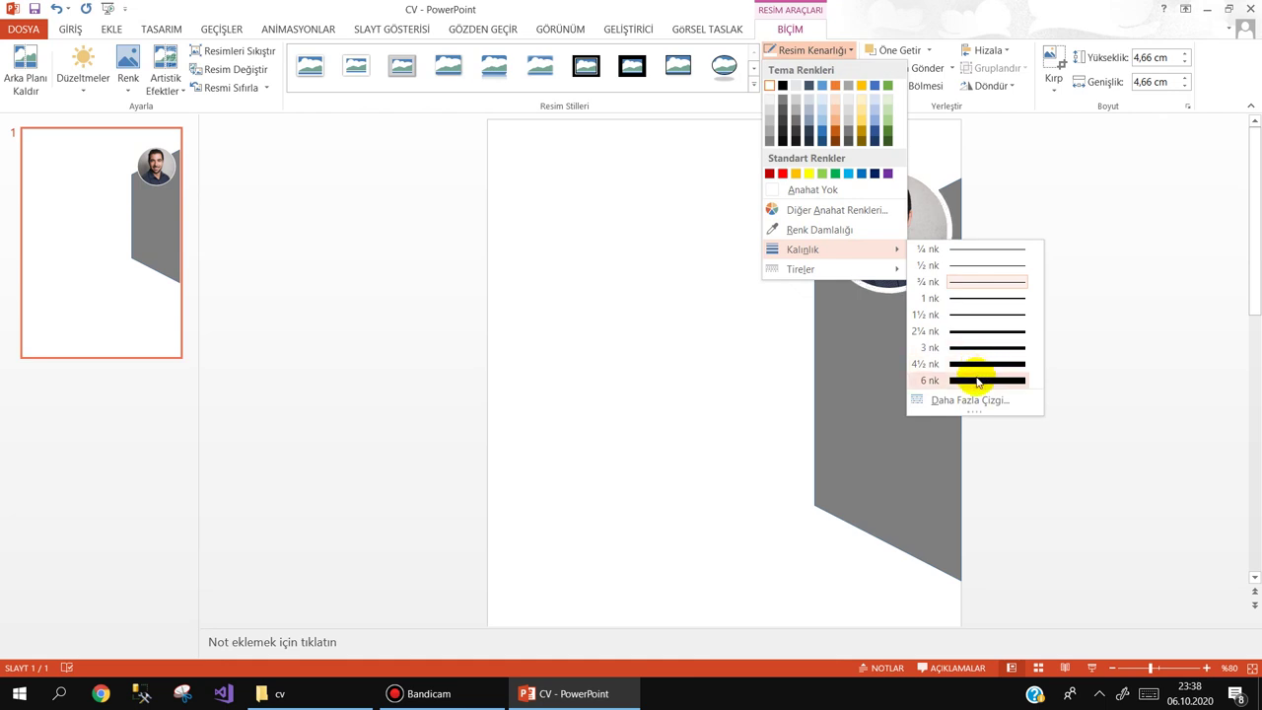
pyautogui.click(978, 380)
pyautogui.click(718, 370)
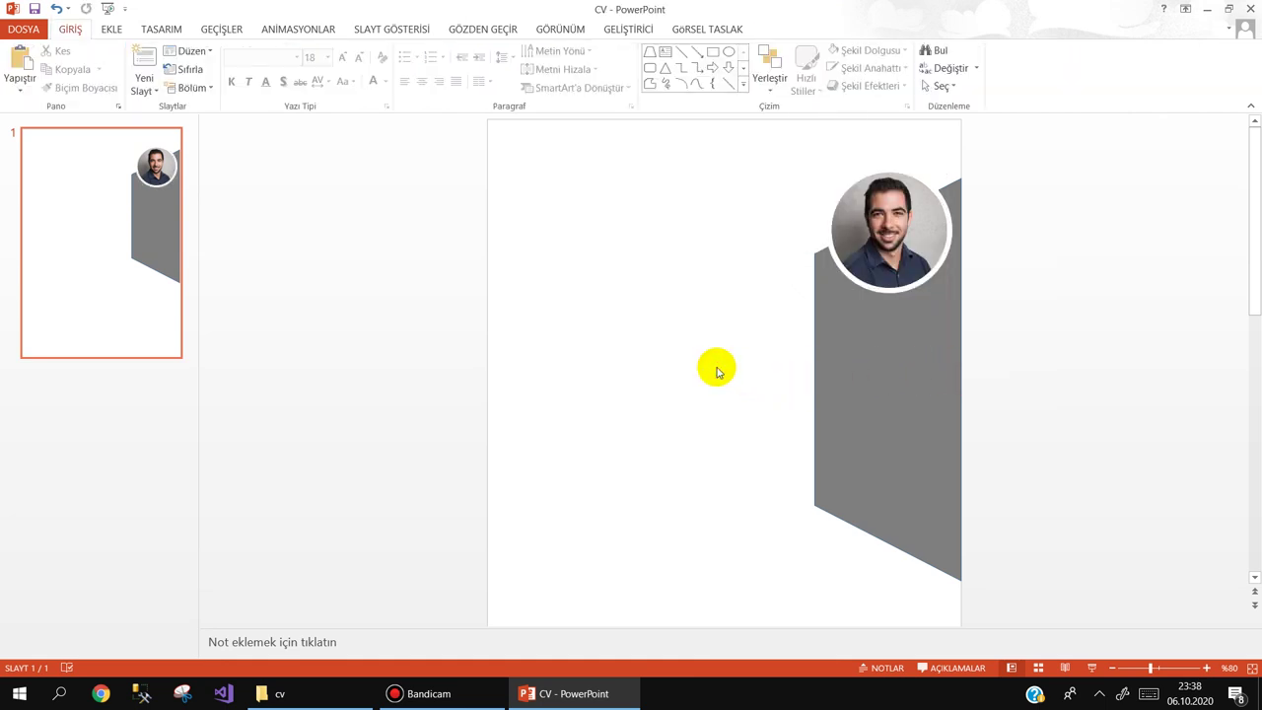
pyautogui.click(543, 240)
# Draw a parallelogram, rotate and size it to 1,56 × 4,82 cm under the grey panel's slanted edge.
pyautogui.scroll(-2, 1034, 454)
pyautogui.scroll(-2, 1034, 454)
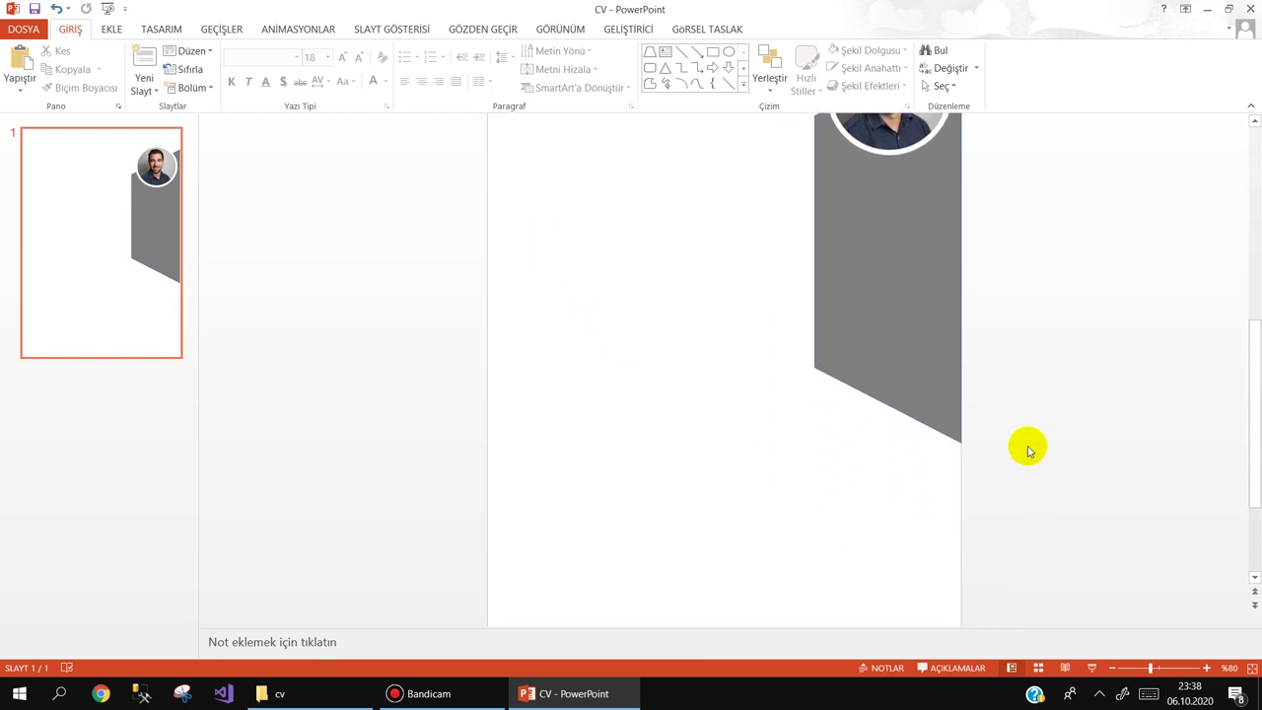
pyautogui.scroll(1, 994, 417)
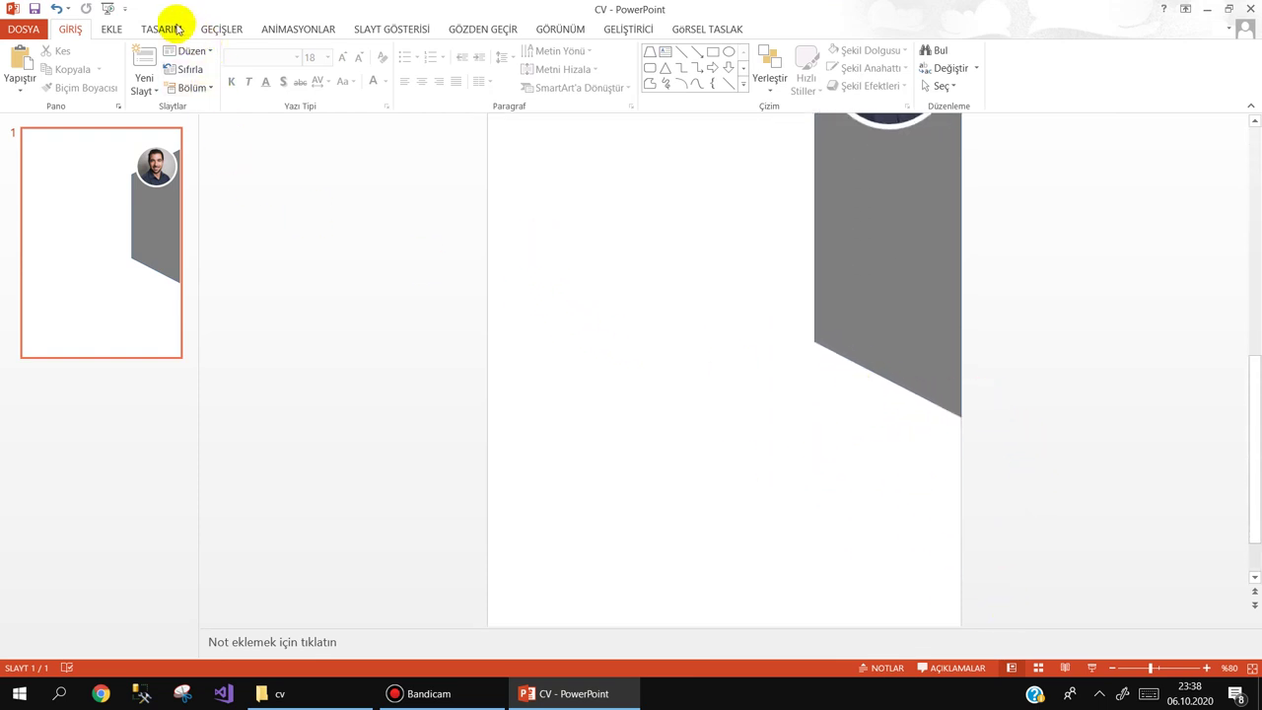
pyautogui.click(112, 28)
pyautogui.click(284, 87)
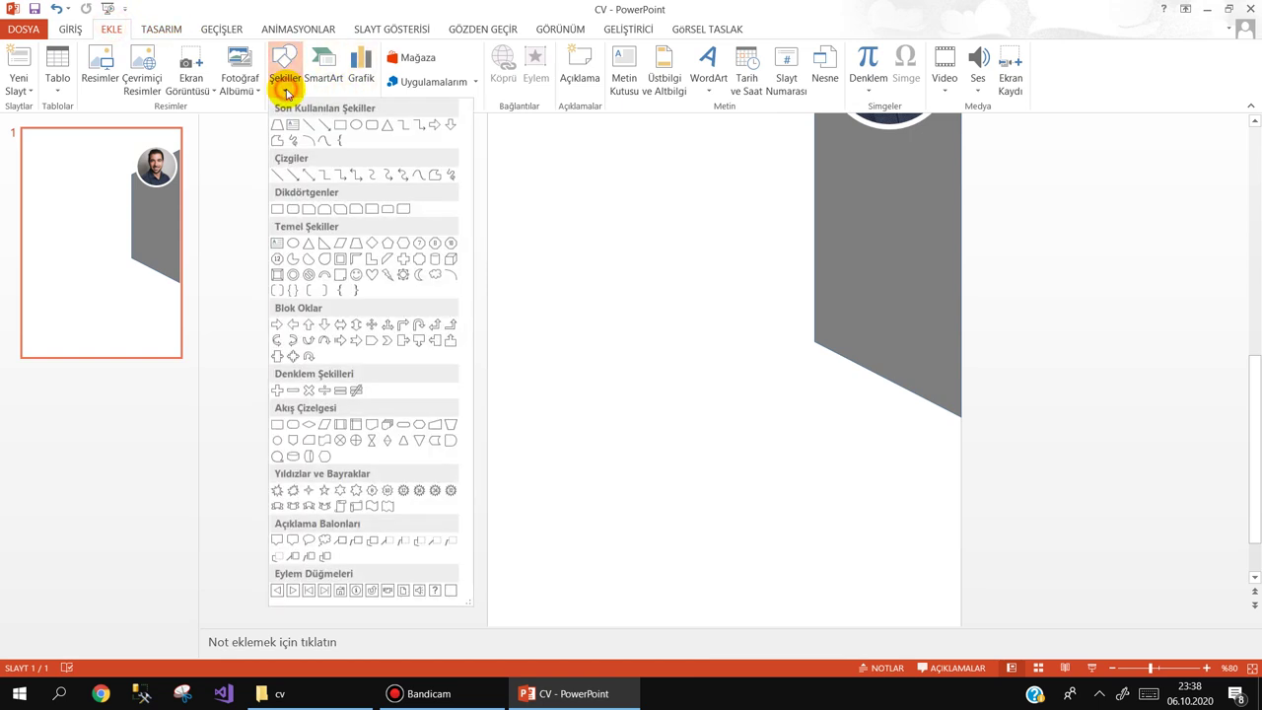
pyautogui.click(343, 249)
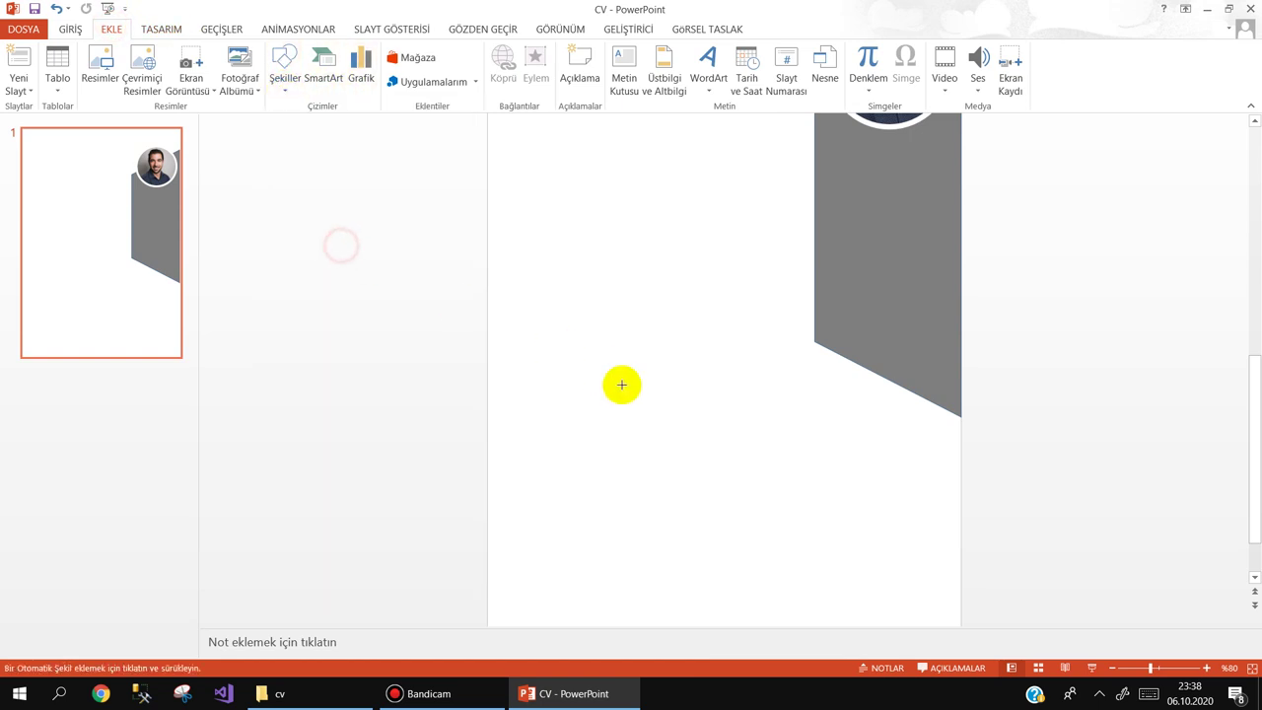
pyautogui.moveTo(627, 390); pyautogui.dragTo(802, 440)
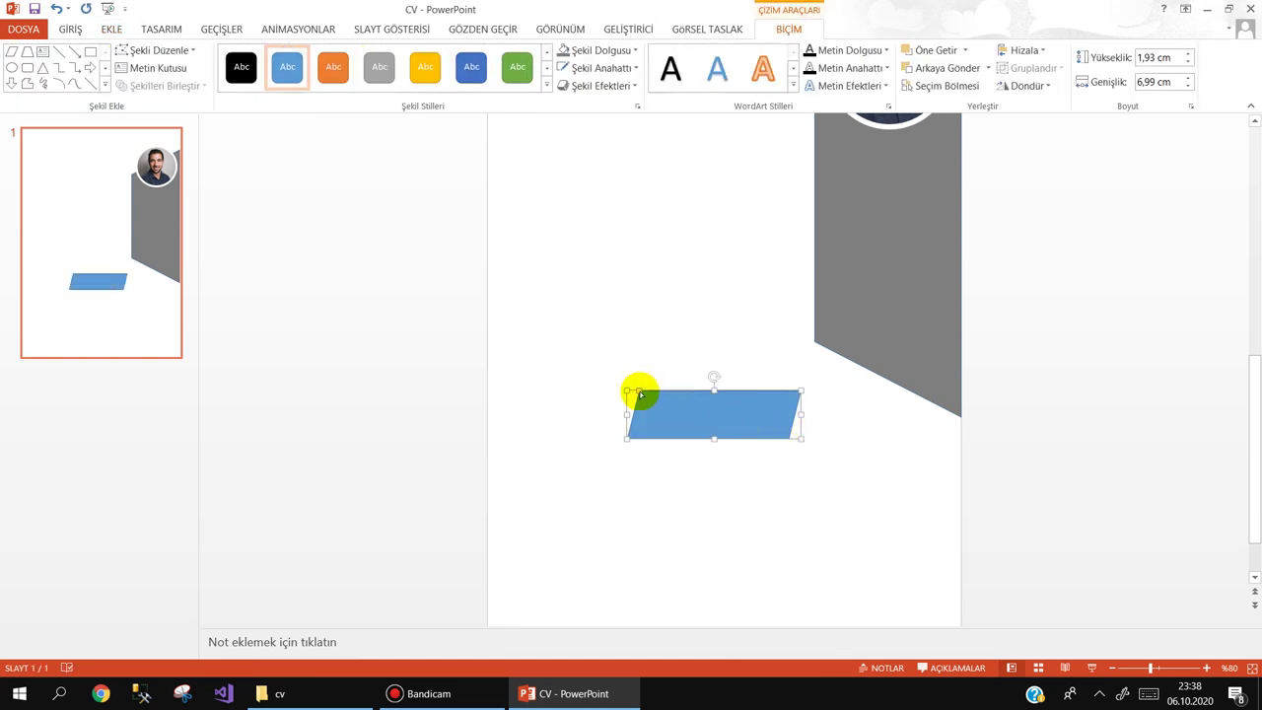
pyautogui.moveTo(640, 393)
pyautogui.mouseDown()
pyautogui.moveTo(656, 395)
pyautogui.moveTo(641, 393)
pyautogui.moveTo(698, 476)
pyautogui.moveTo(691, 484)
pyautogui.mouseUp()
pyautogui.moveTo(634, 421)
pyautogui.mouseDown()
pyautogui.moveTo(682, 450)
pyautogui.moveTo(921, 415)
pyautogui.mouseUp()
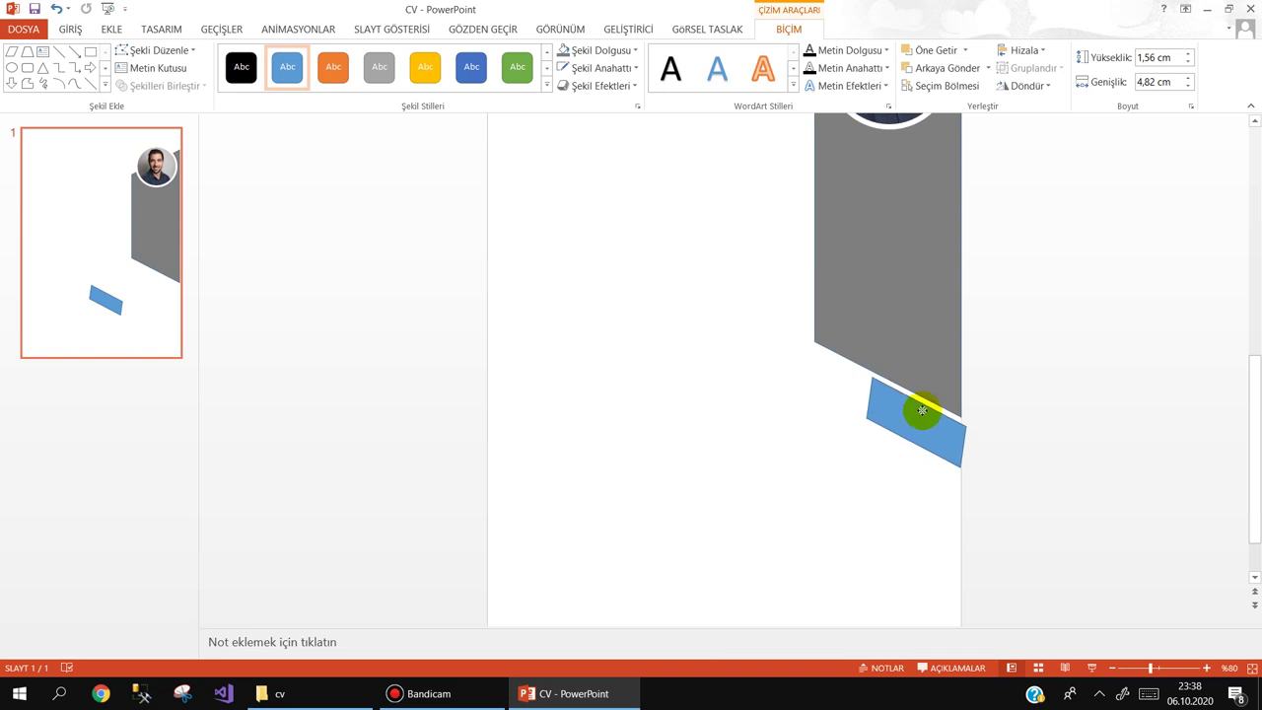
pyautogui.moveTo(922, 411); pyautogui.dragTo(949, 426)
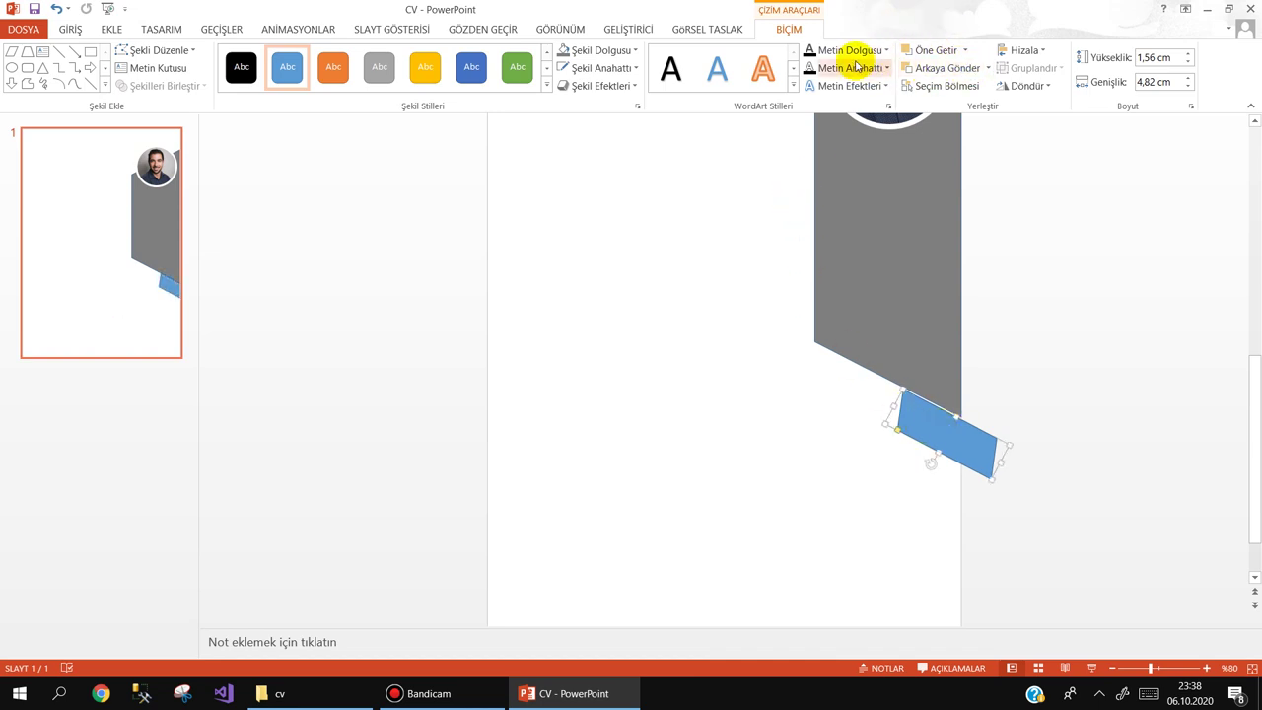
# Remove the strip's outline and fill it light blue.
pyautogui.click(634, 68)
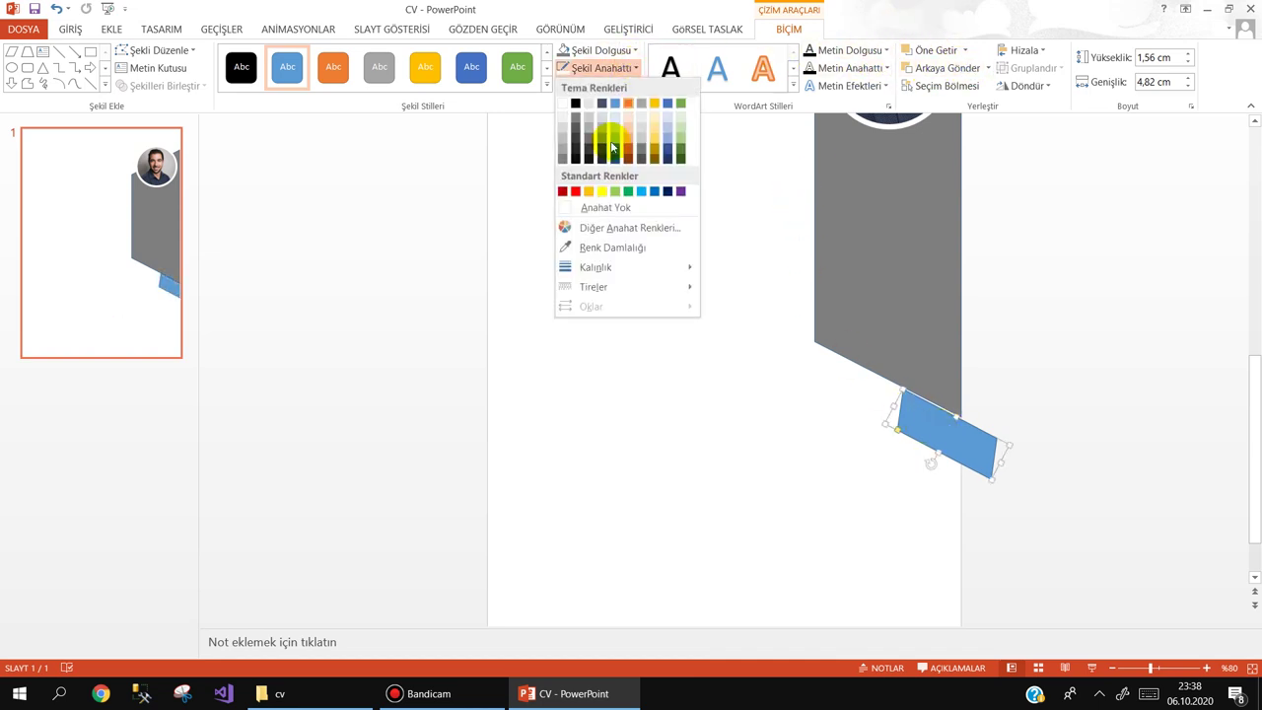
pyautogui.moveTo(597, 271)
pyautogui.click(604, 208)
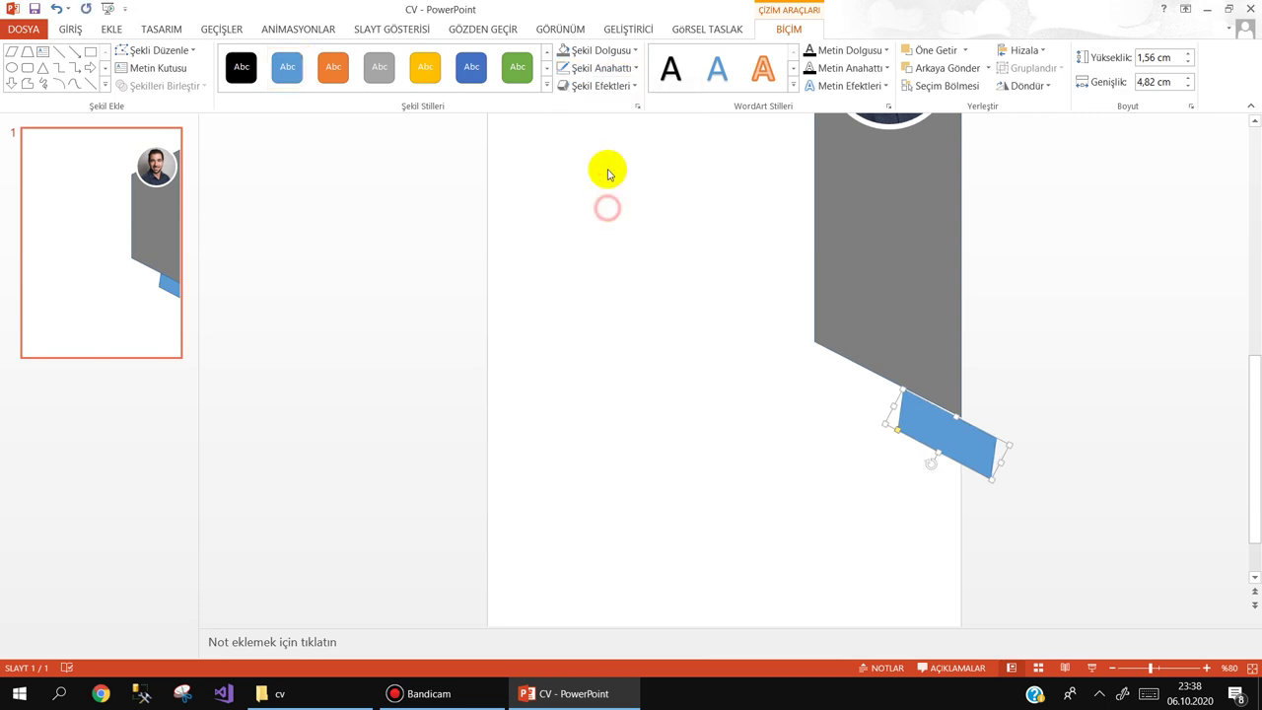
pyautogui.click(636, 49)
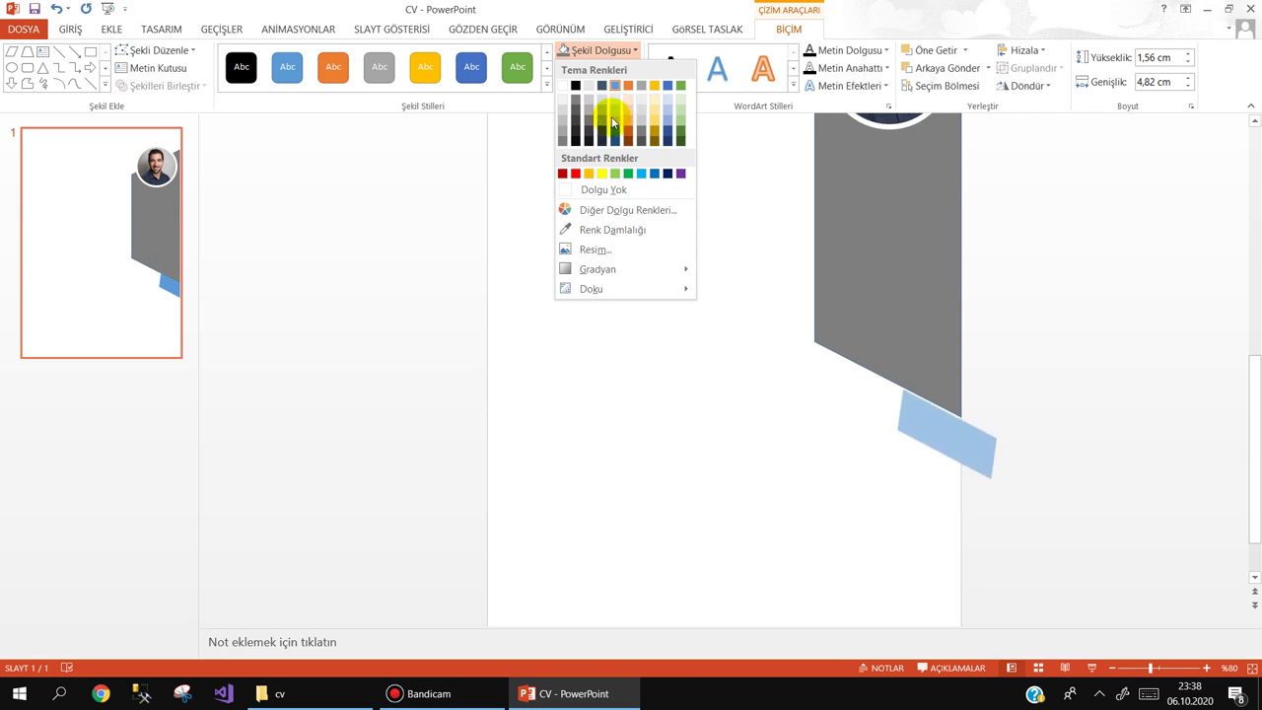
pyautogui.click(614, 106)
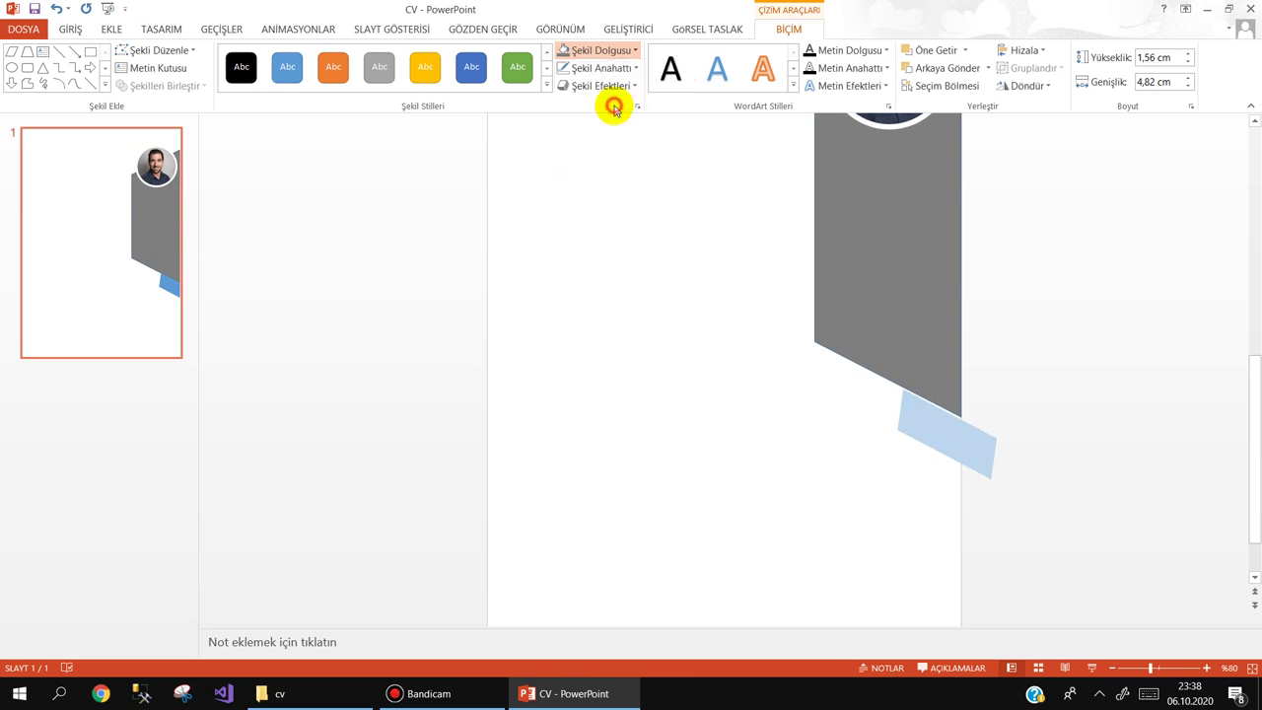
pyautogui.click(1048, 323)
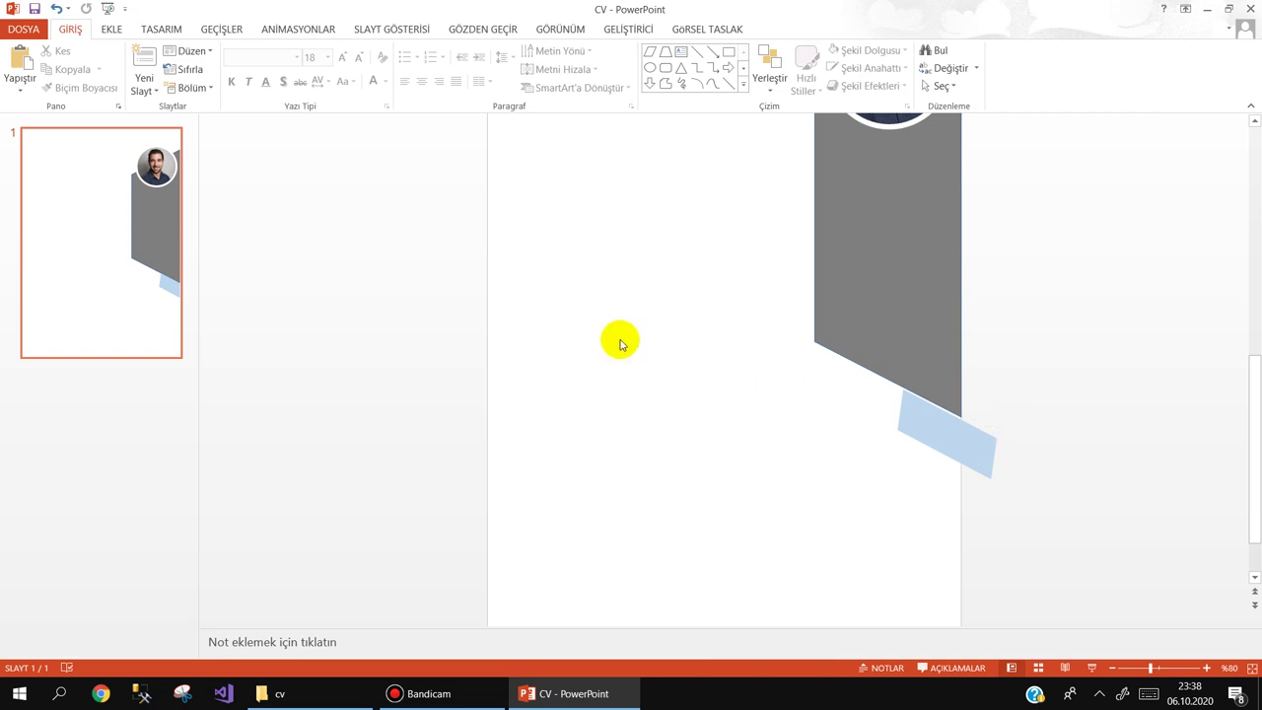
# Draw a rectangle beside the light-blue strip and subtract it from the strip.
pyautogui.click(110, 27)
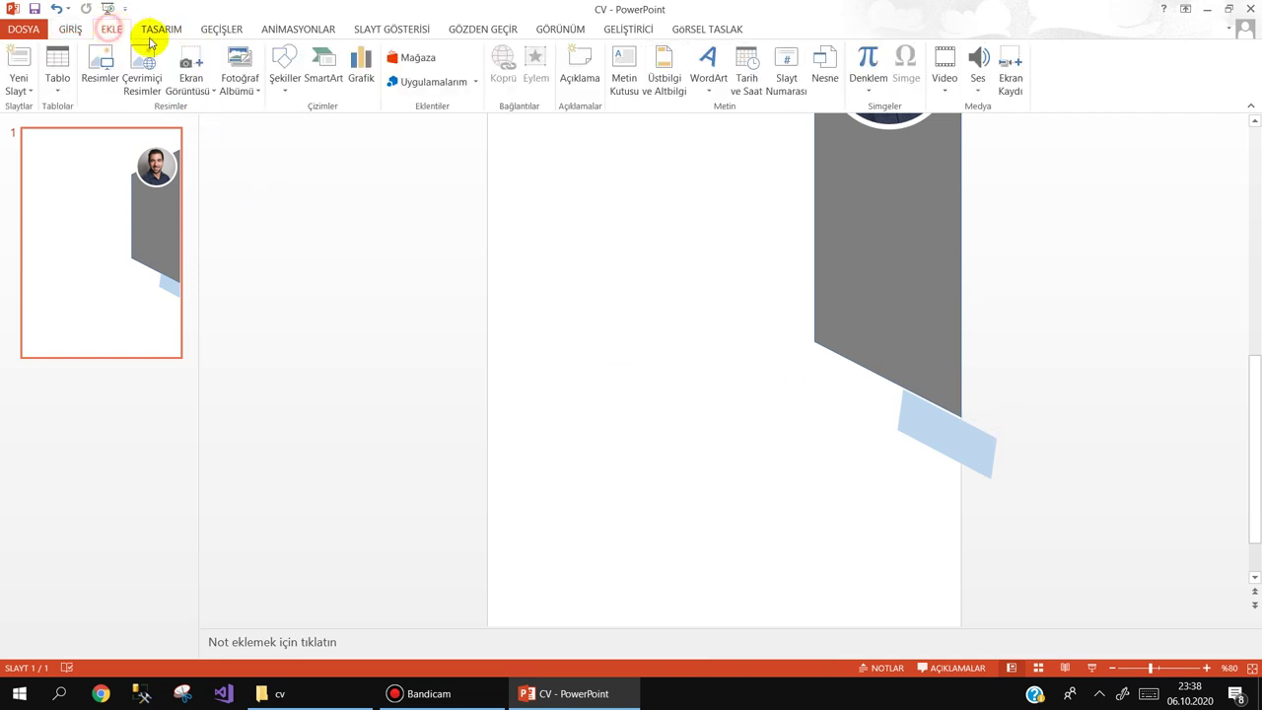
pyautogui.click(281, 84)
pyautogui.click(293, 209)
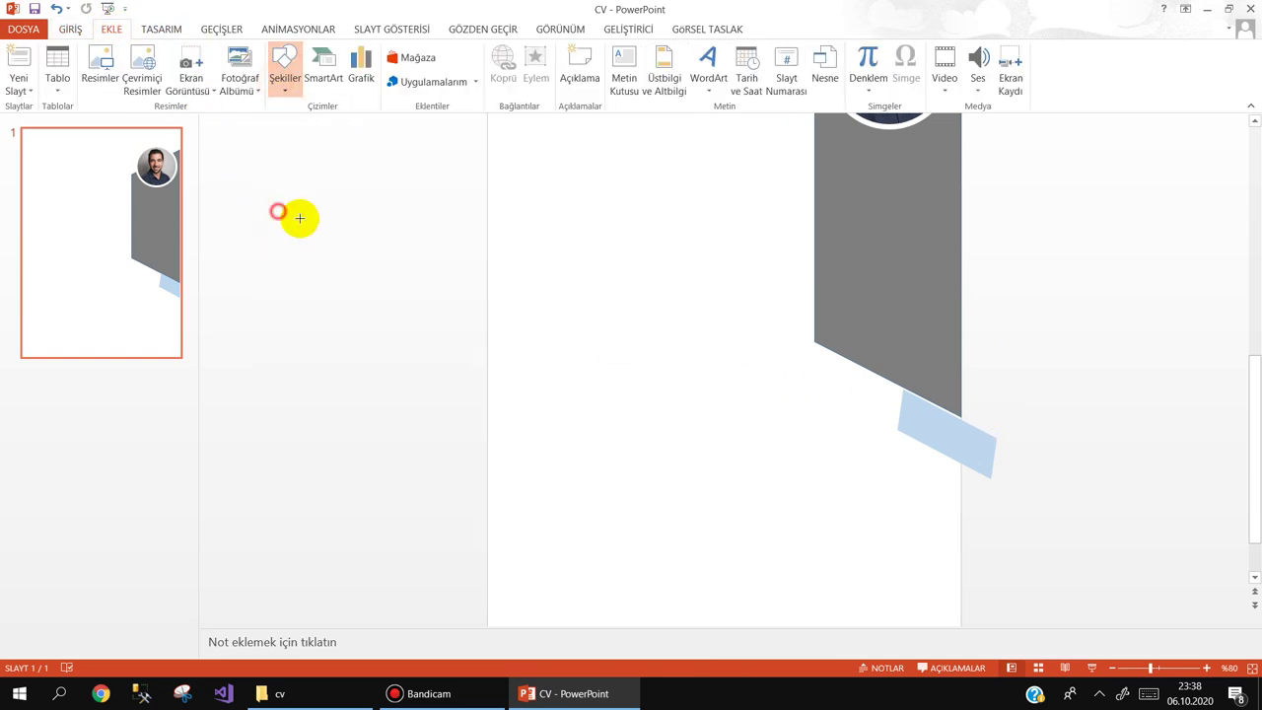
pyautogui.moveTo(962, 389); pyautogui.dragTo(1033, 554)
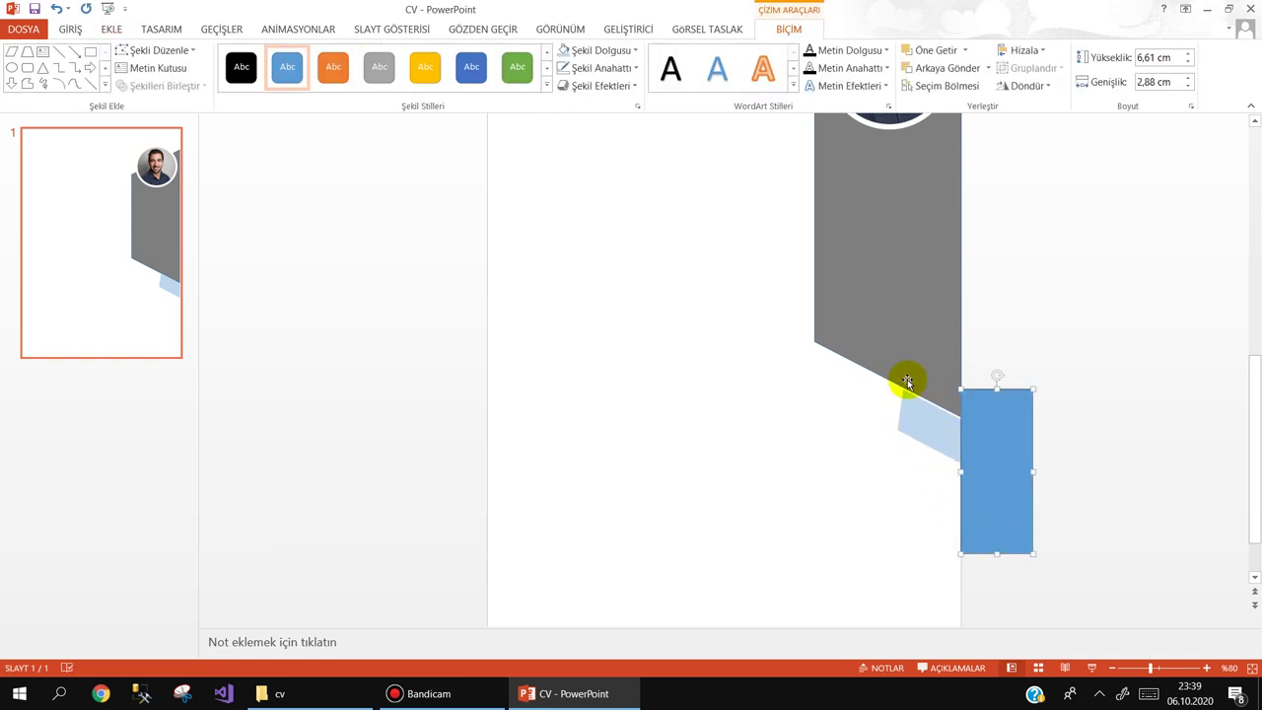
pyautogui.click(916, 415)
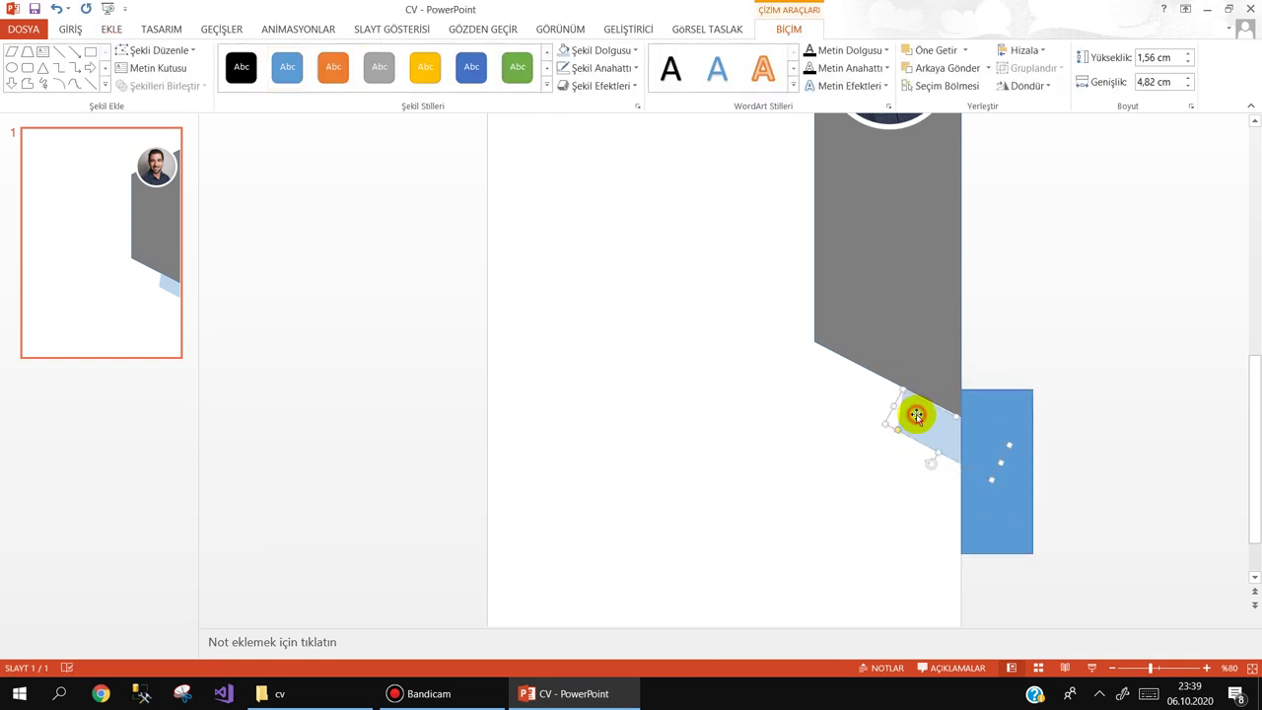
pyautogui.click(1009, 413)
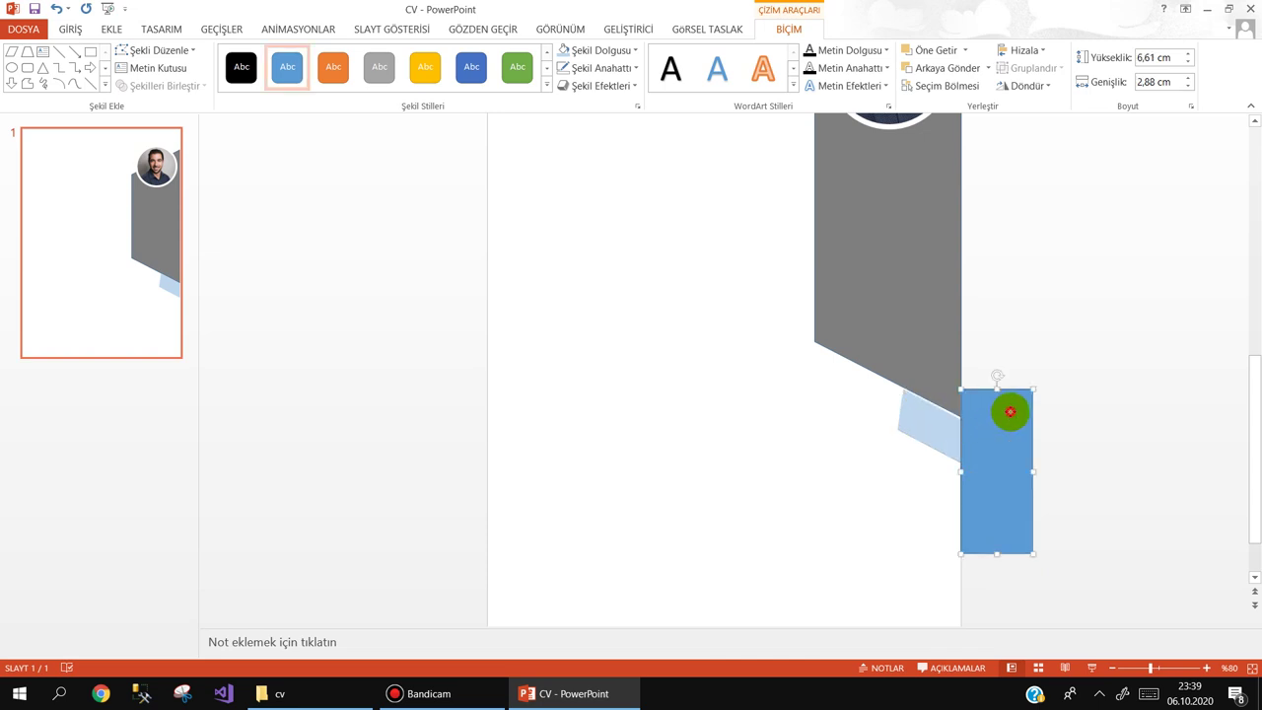
pyautogui.click(905, 426)
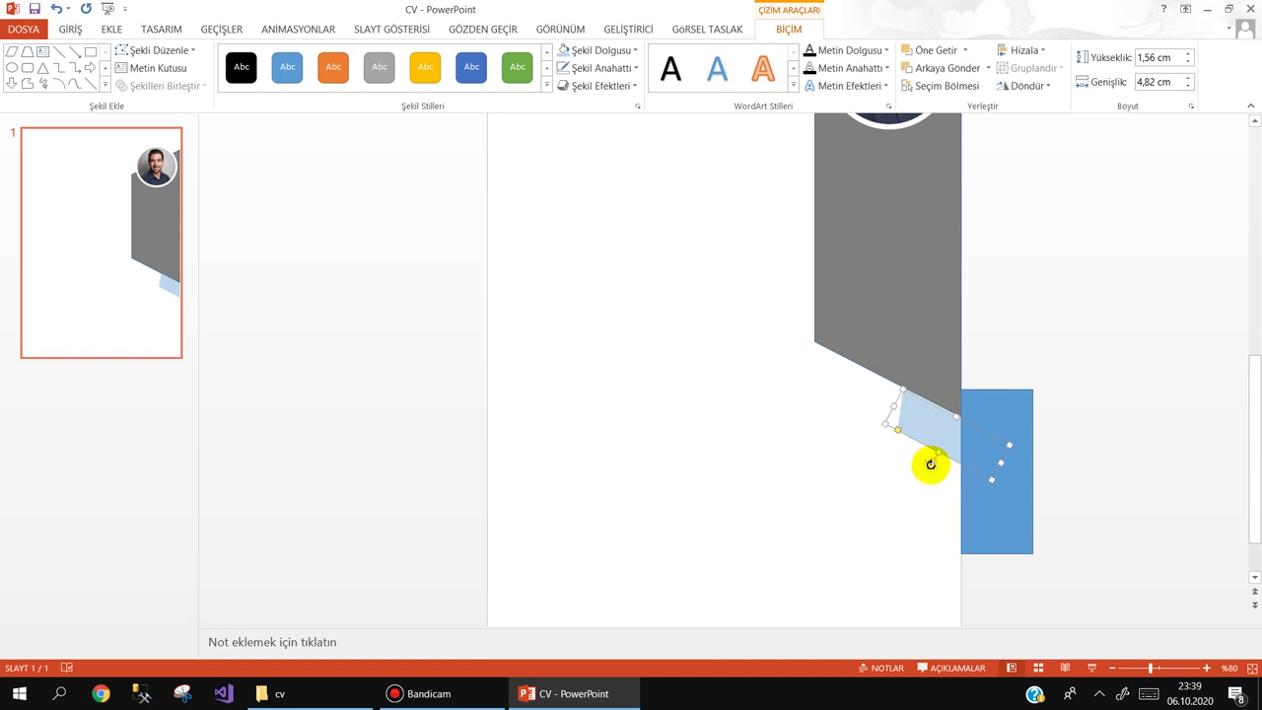
pyautogui.moveTo(931, 464); pyautogui.dragTo(931, 465)
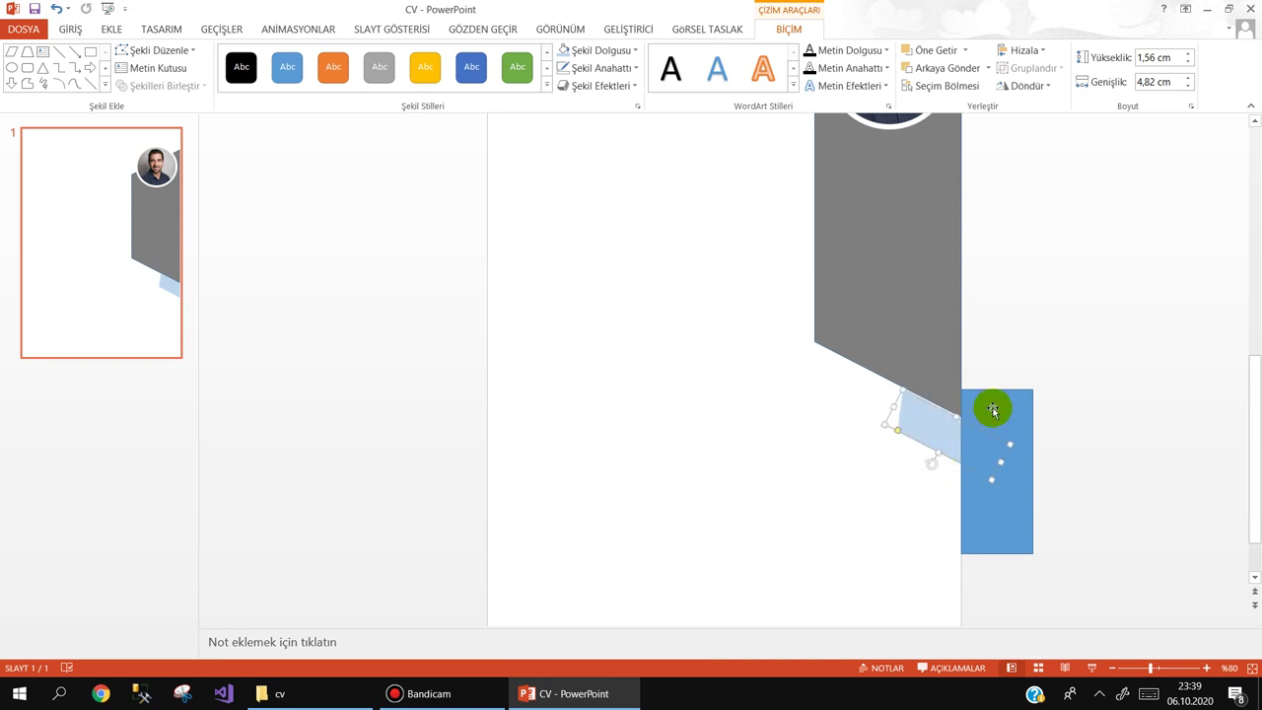
pyautogui.click(163, 86)
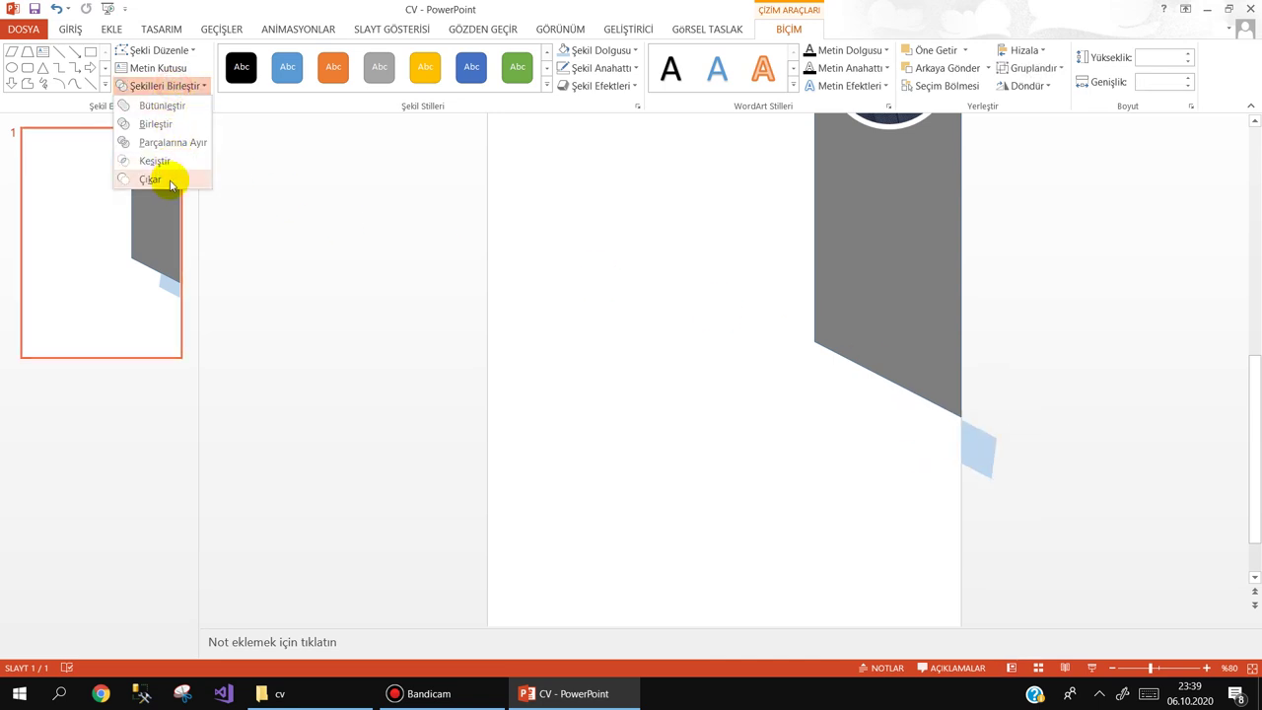
pyautogui.click(168, 184)
pyautogui.click(800, 504)
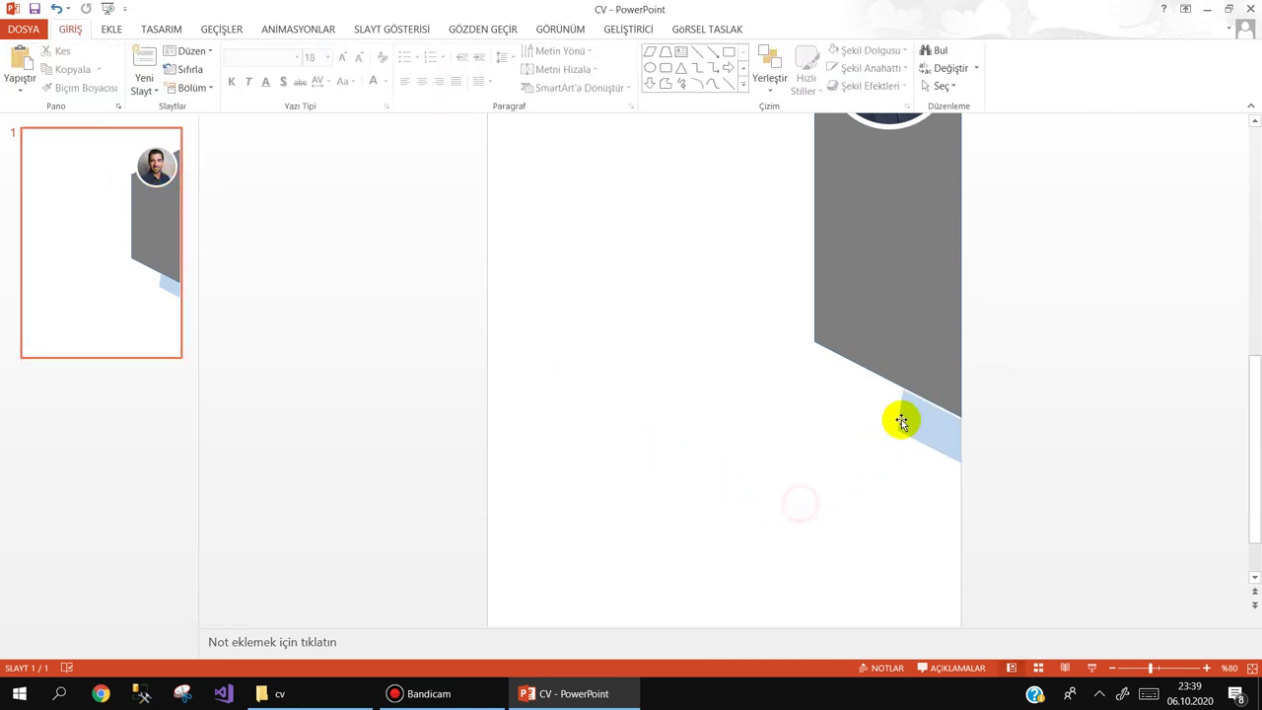
# Move the strip slightly up, resize it to 1 cm tall, and zoom to 160%.
pyautogui.click(916, 421)
pyautogui.moveTo(923, 446); pyautogui.dragTo(923, 437)
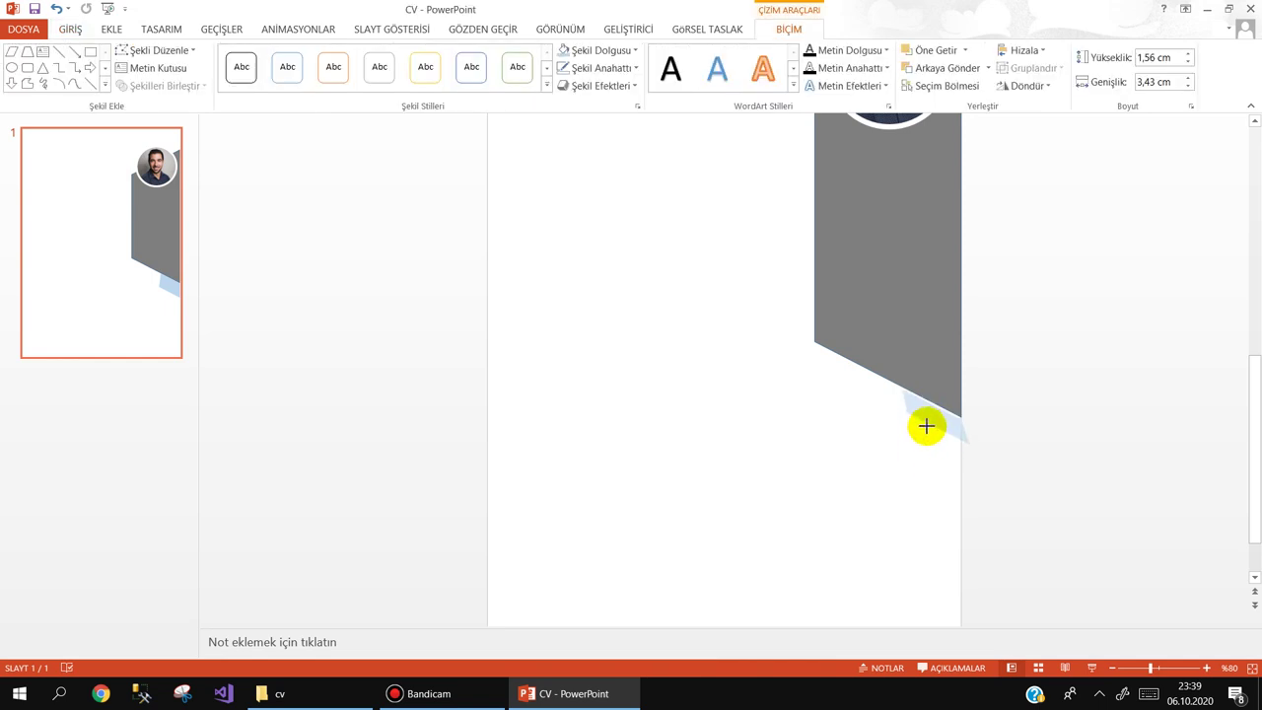
pyautogui.moveTo(925, 429); pyautogui.dragTo(926, 431)
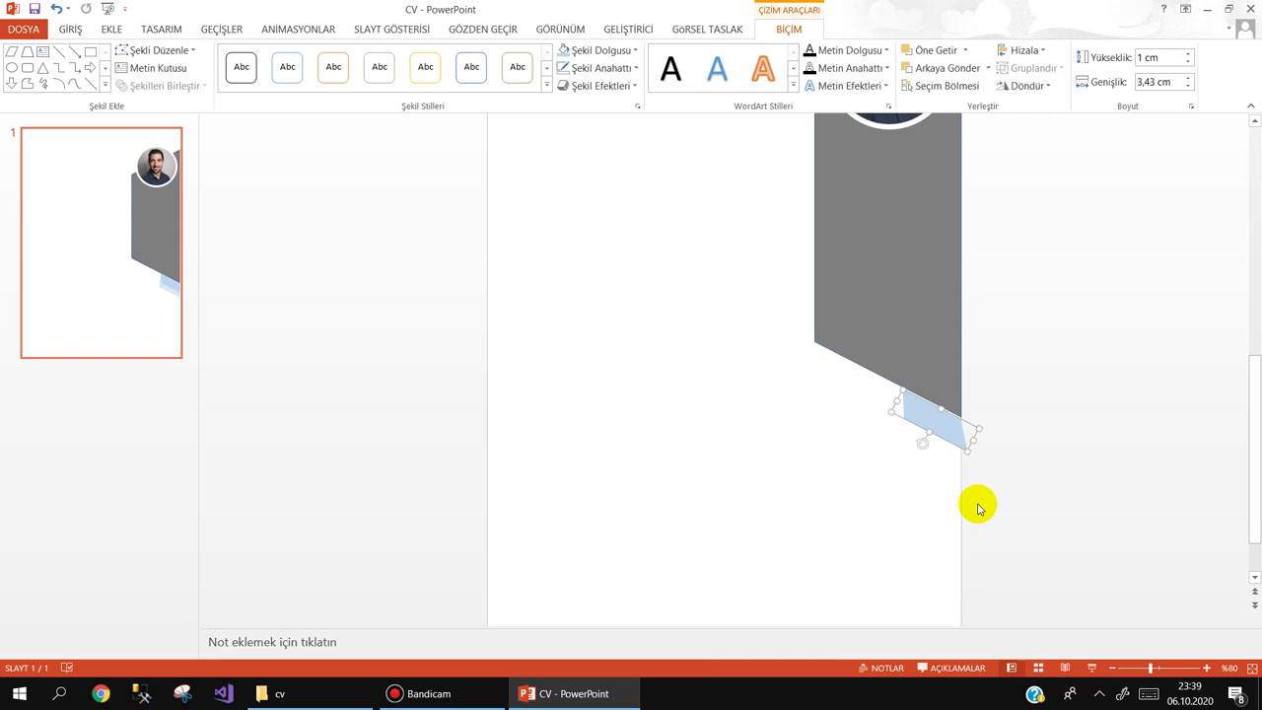
pyautogui.click(1207, 670)
pyautogui.click(1207, 670)
pyautogui.click(1208, 670)
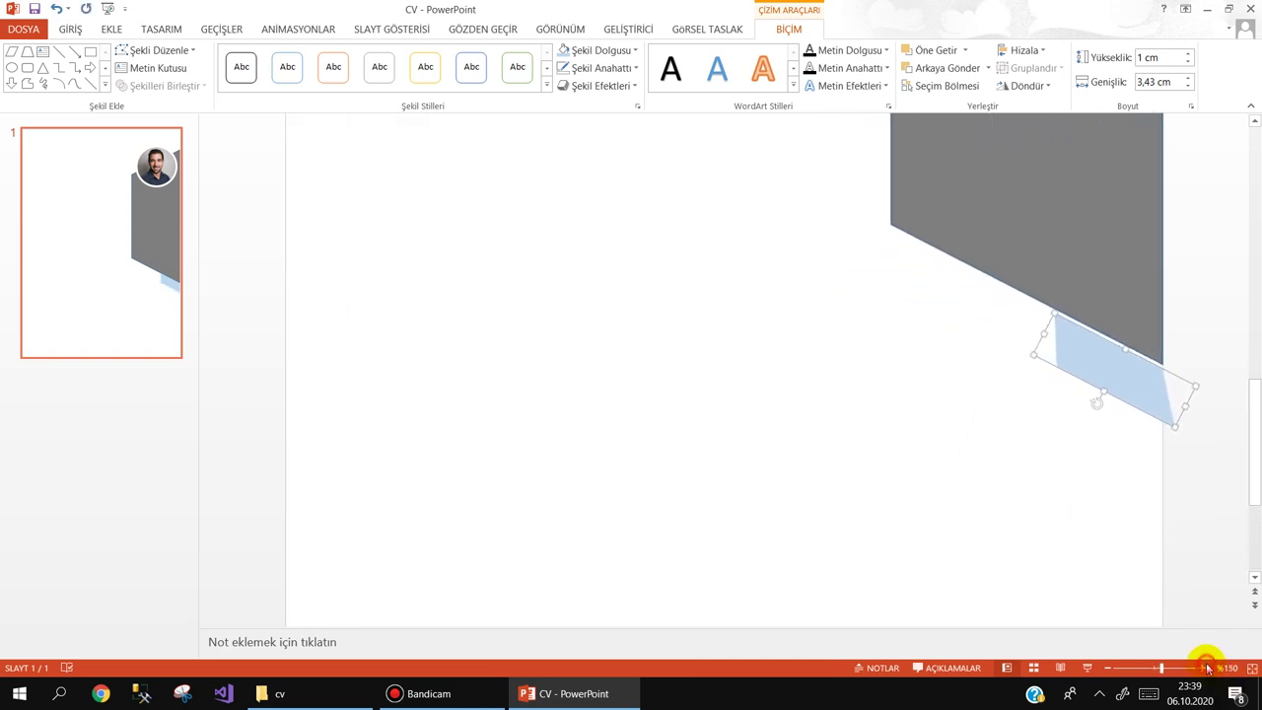
pyautogui.click(1209, 670)
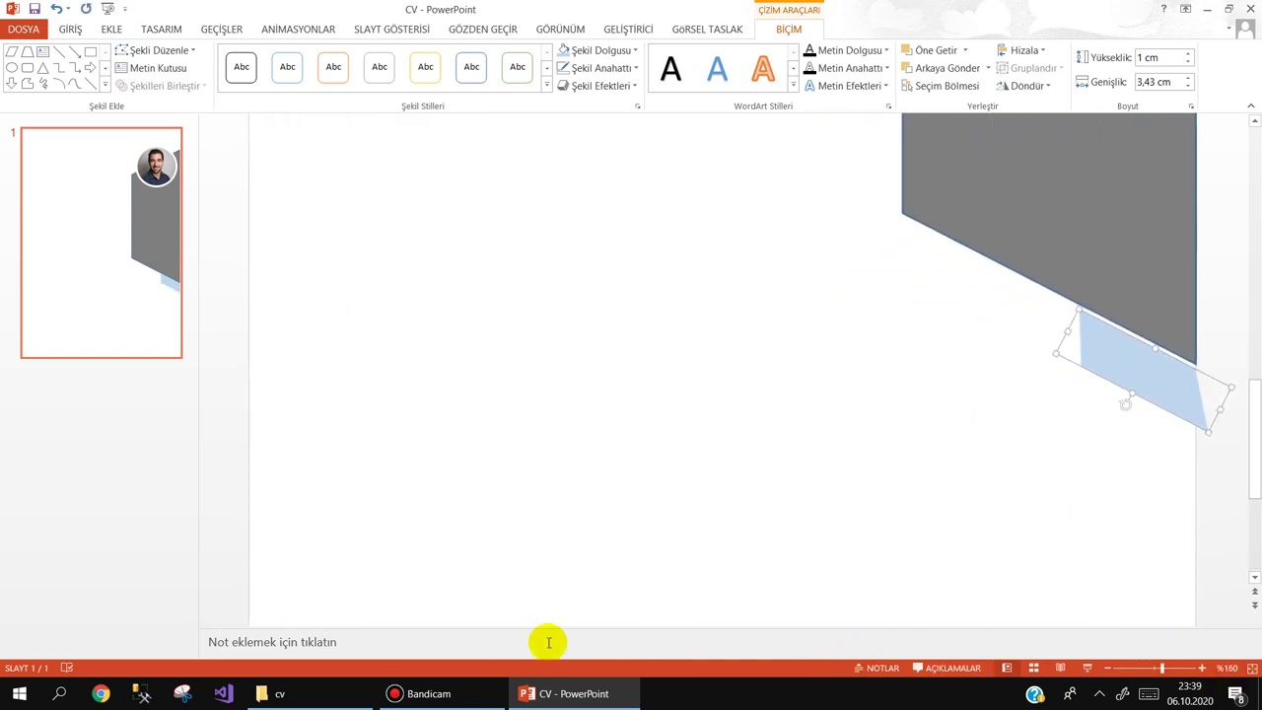
# Subtract a rectangle drawn over the strip's right tip so it ends flush with the slide edge.
pyautogui.click(1253, 373)
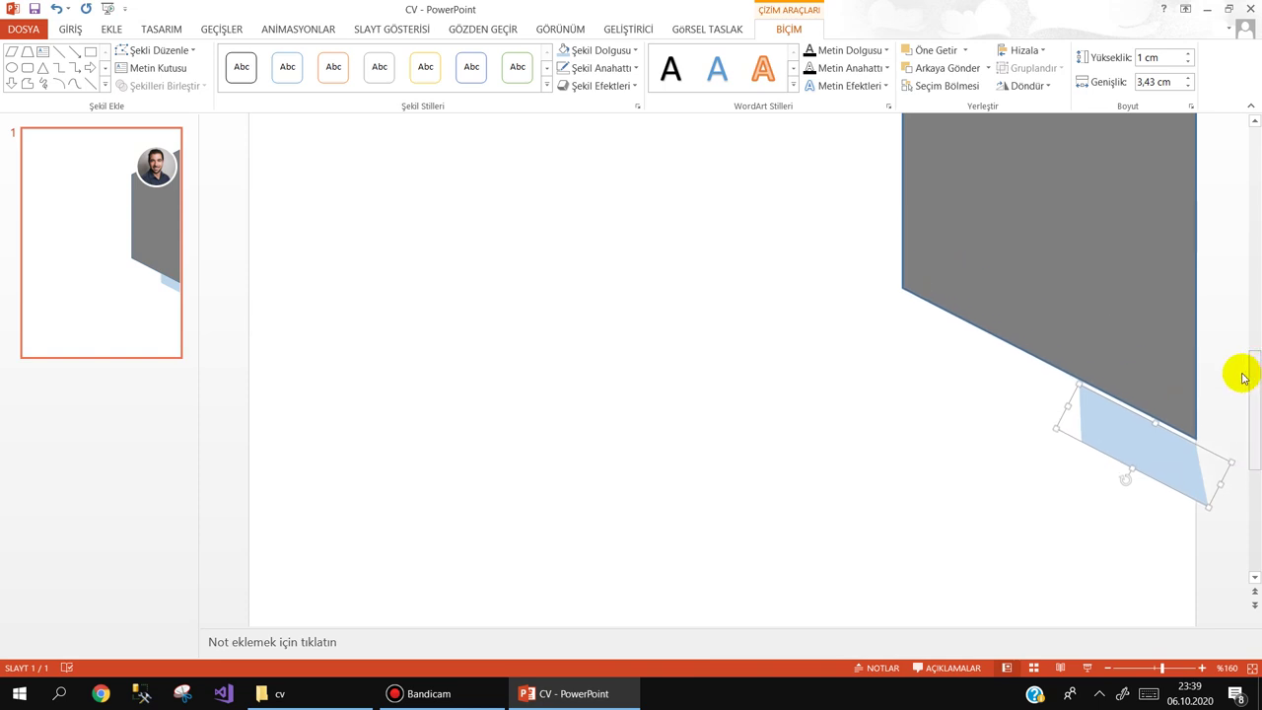
pyautogui.click(1064, 531)
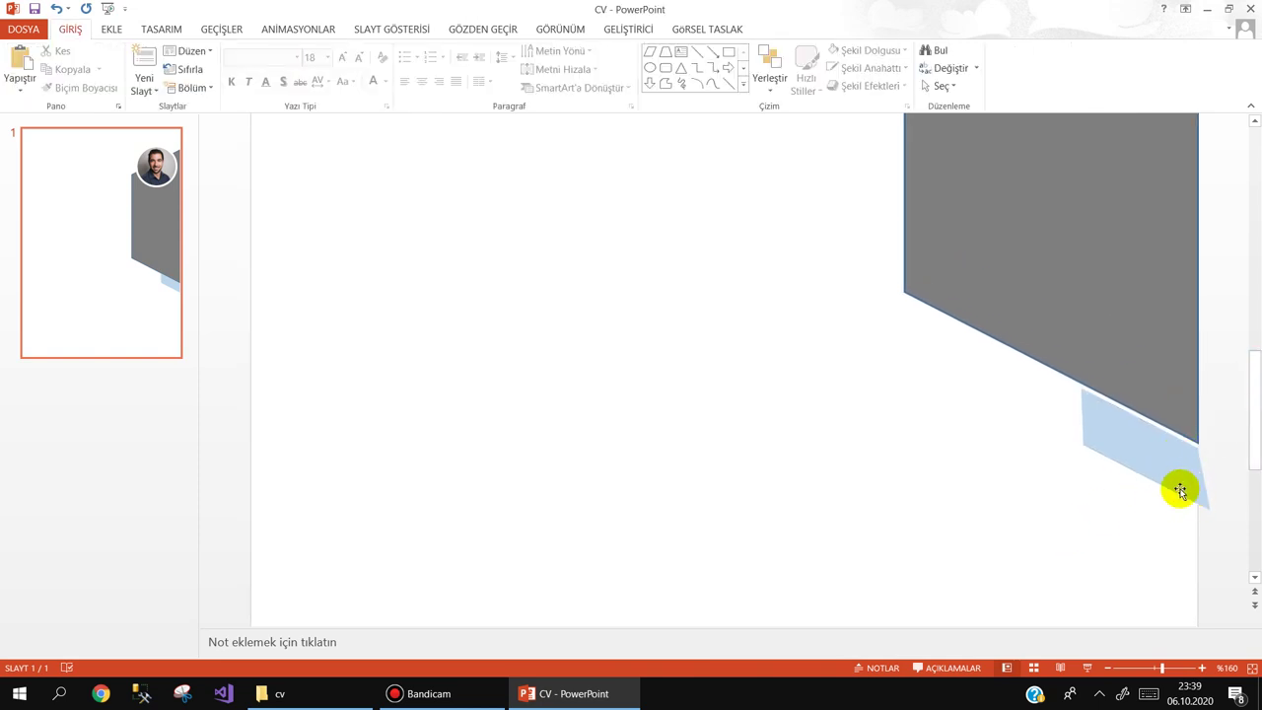
pyautogui.click(109, 28)
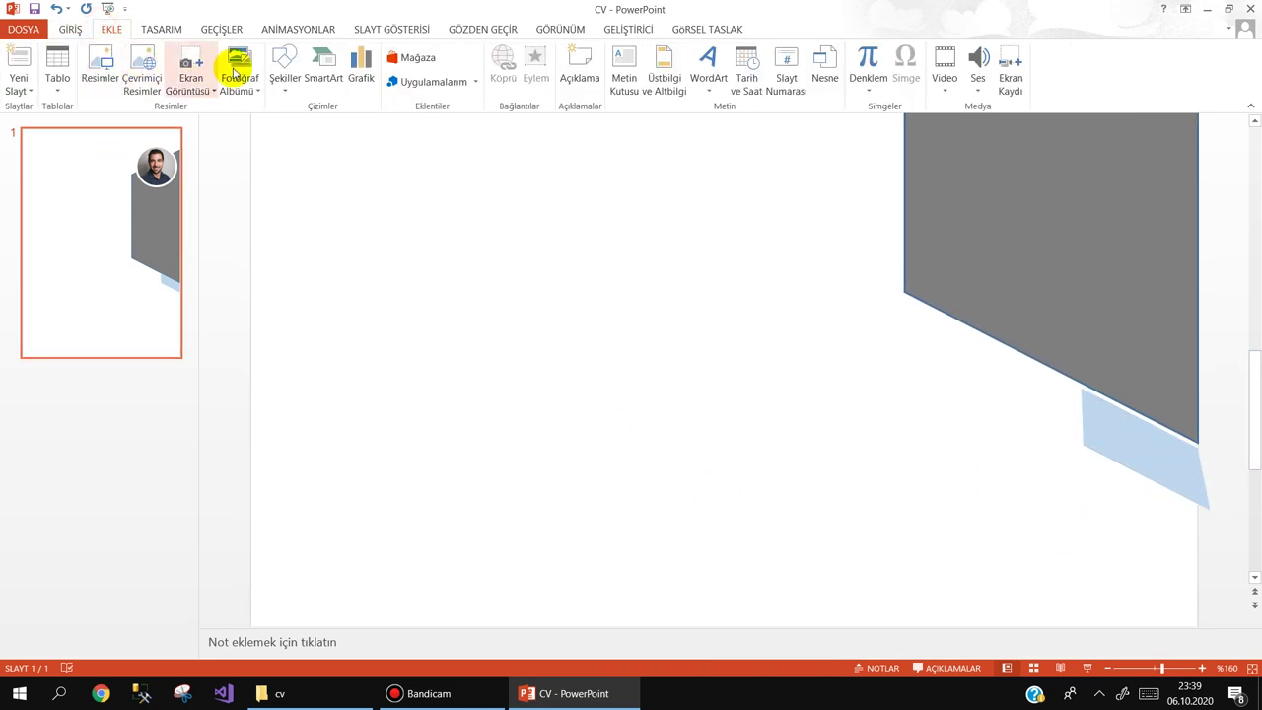
pyautogui.click(284, 79)
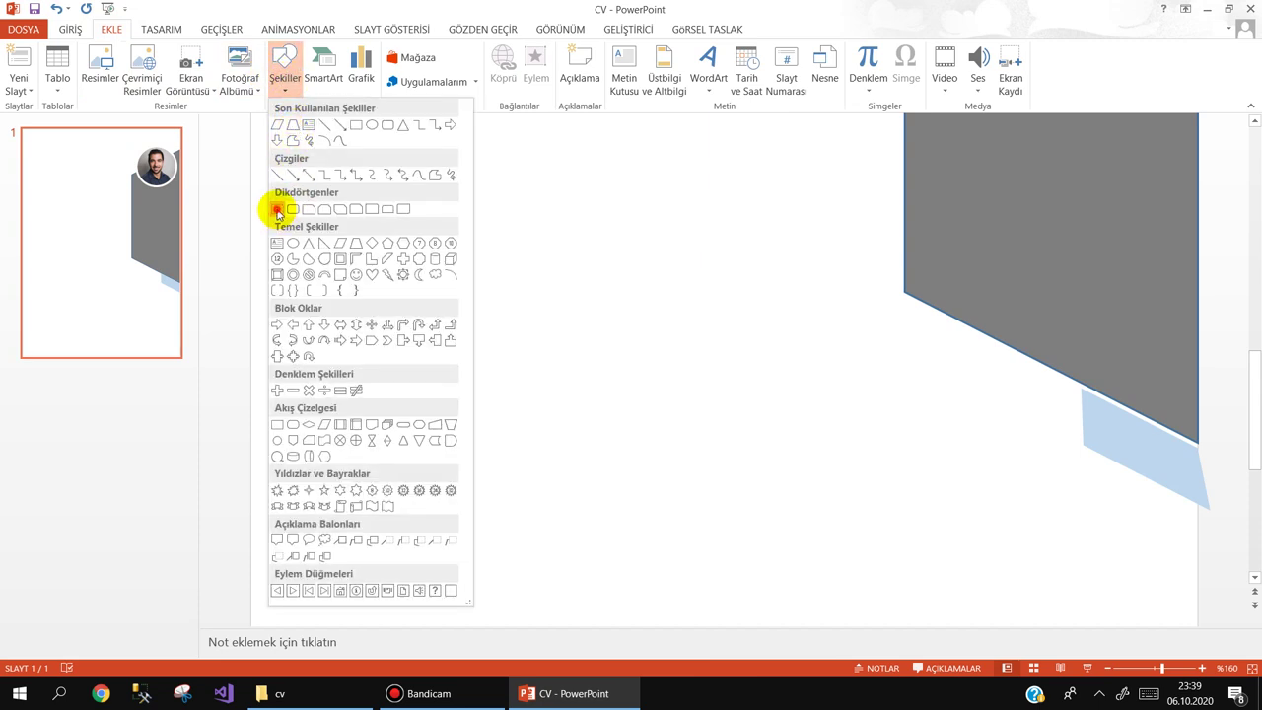
pyautogui.click(278, 210)
pyautogui.moveTo(1226, 409); pyautogui.dragTo(1194, 545)
pyautogui.click(1130, 457)
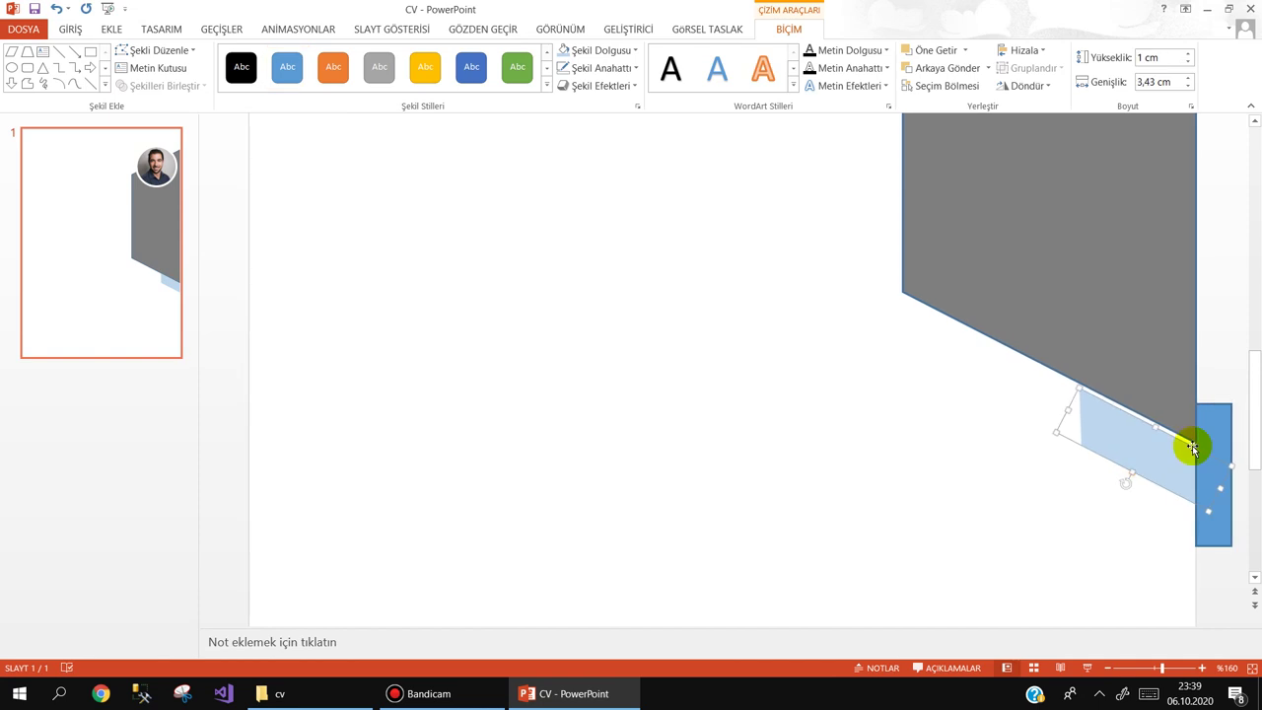
pyautogui.keyDown('shift'); pyautogui.click(1212, 433); pyautogui.keyUp('shift')
pyautogui.click(165, 85)
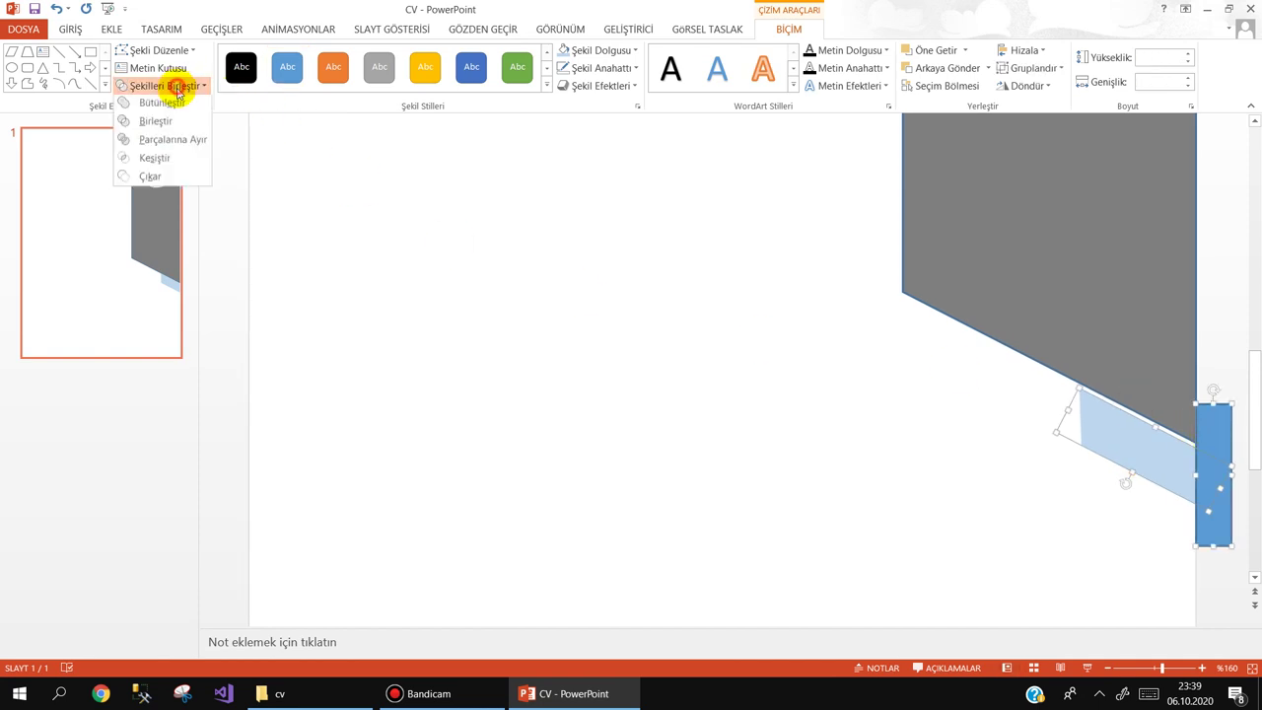
pyautogui.click(394, 285)
pyautogui.click(625, 361)
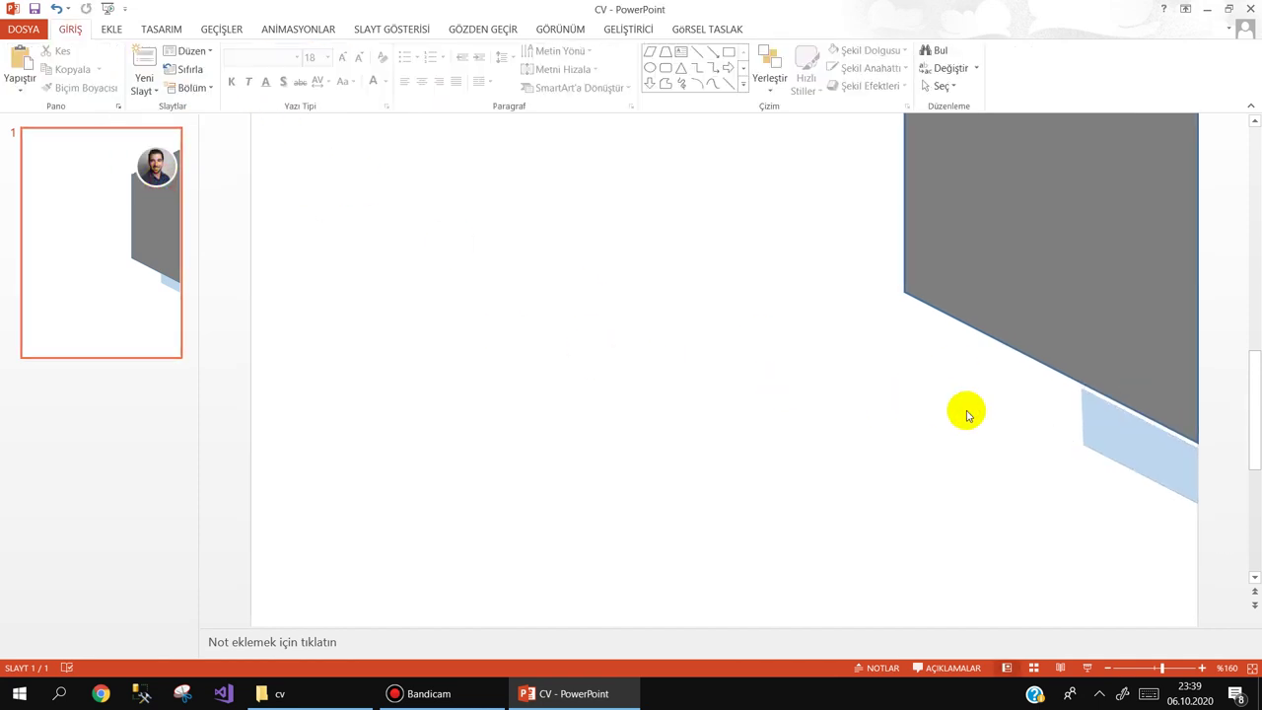
# Run a full-screen slideshow preview of the CV slide, exit with Esc, and scroll back to the top.
pyautogui.click(1087, 669)
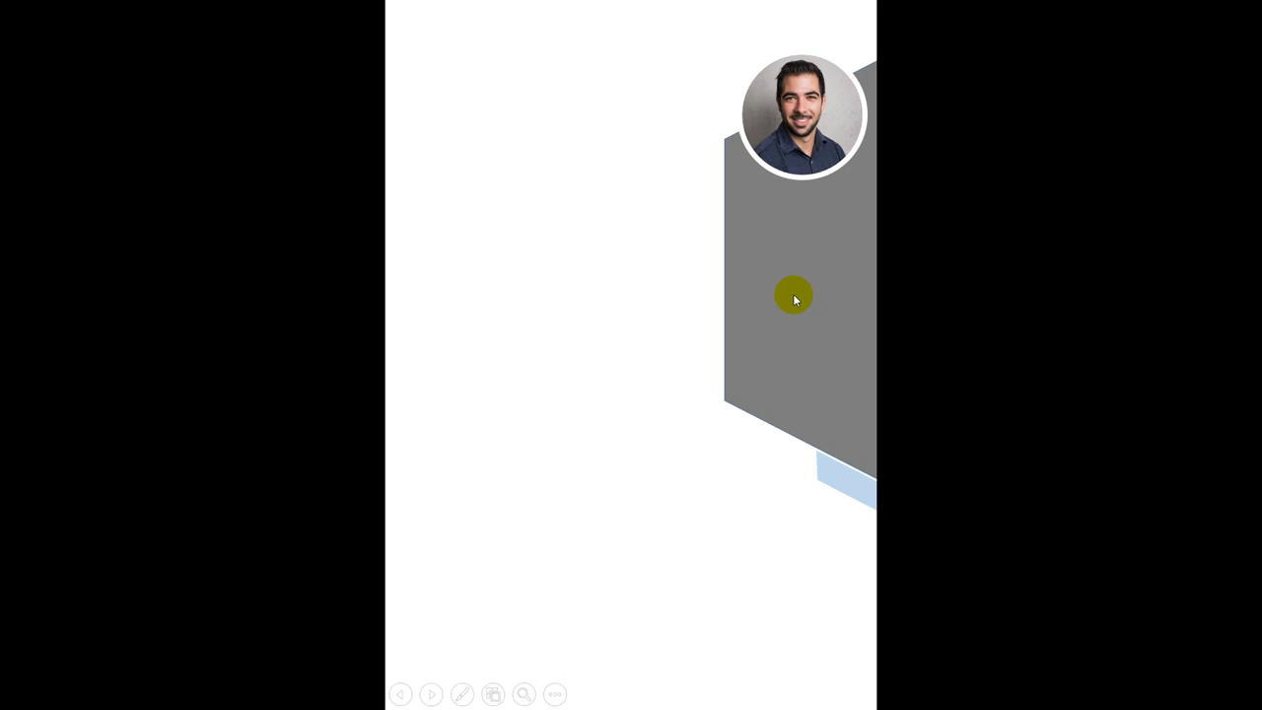
pyautogui.press('Escape')
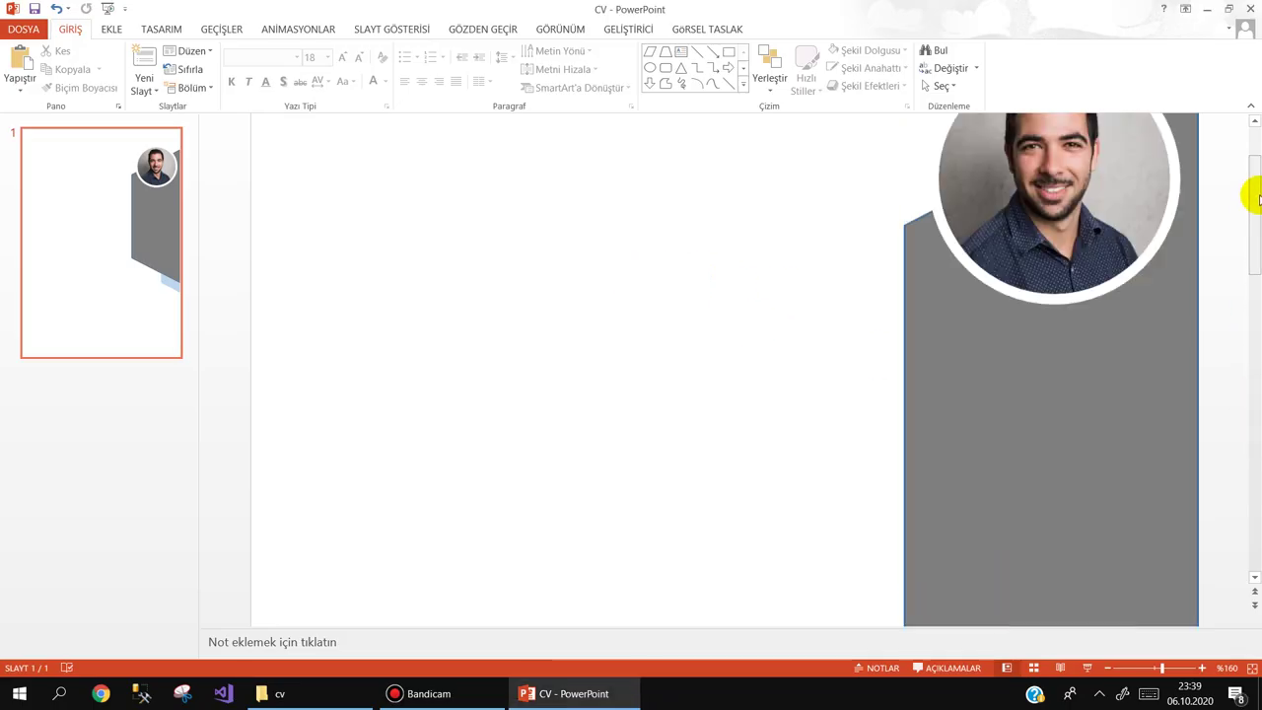
pyautogui.moveTo(1258, 352); pyautogui.dragTo(1250, 133)
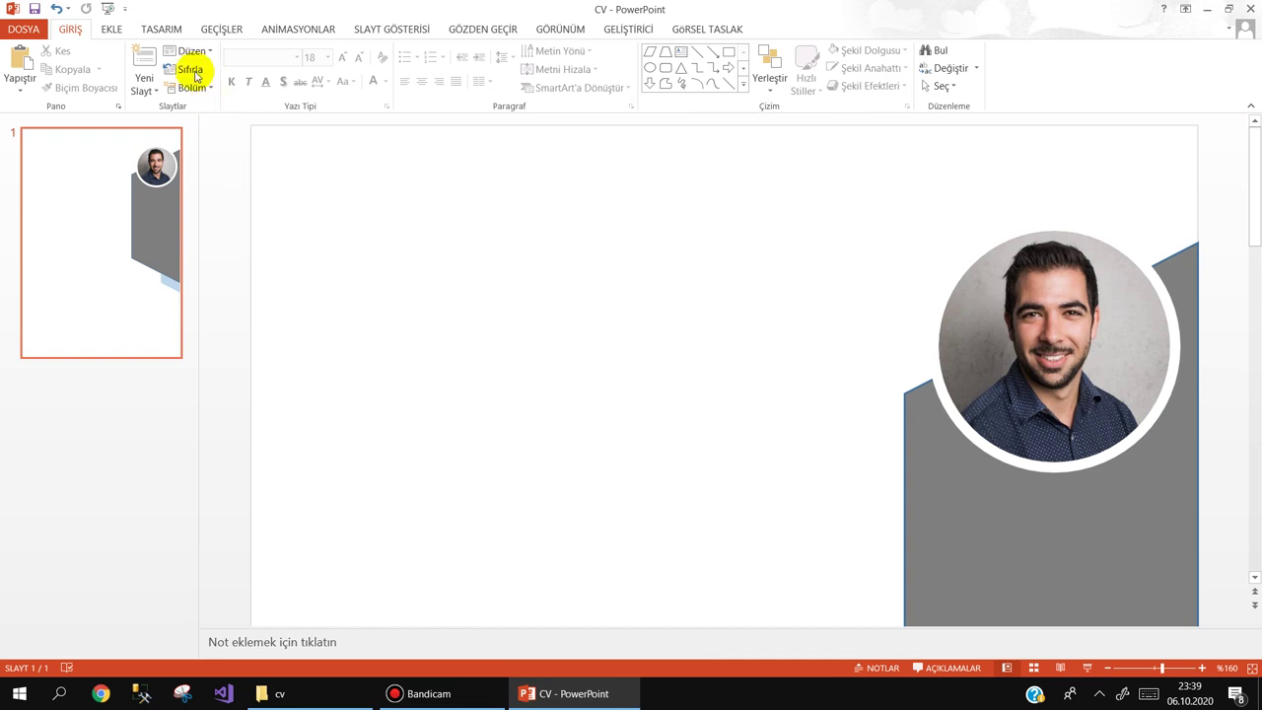
pyautogui.click(112, 28)
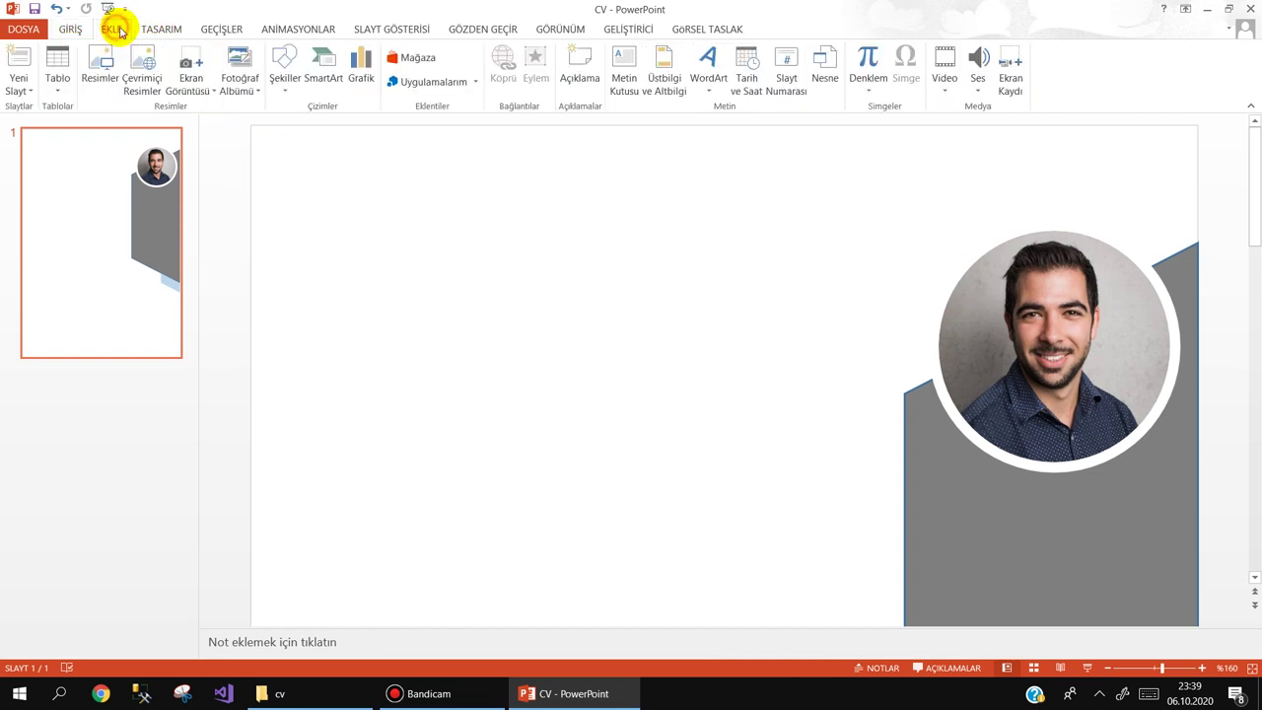
# Draw an upside-down trapezoid in the panel's grey, no outline, 3.02 cm wide and about 1 cm tall.
pyautogui.click(284, 79)
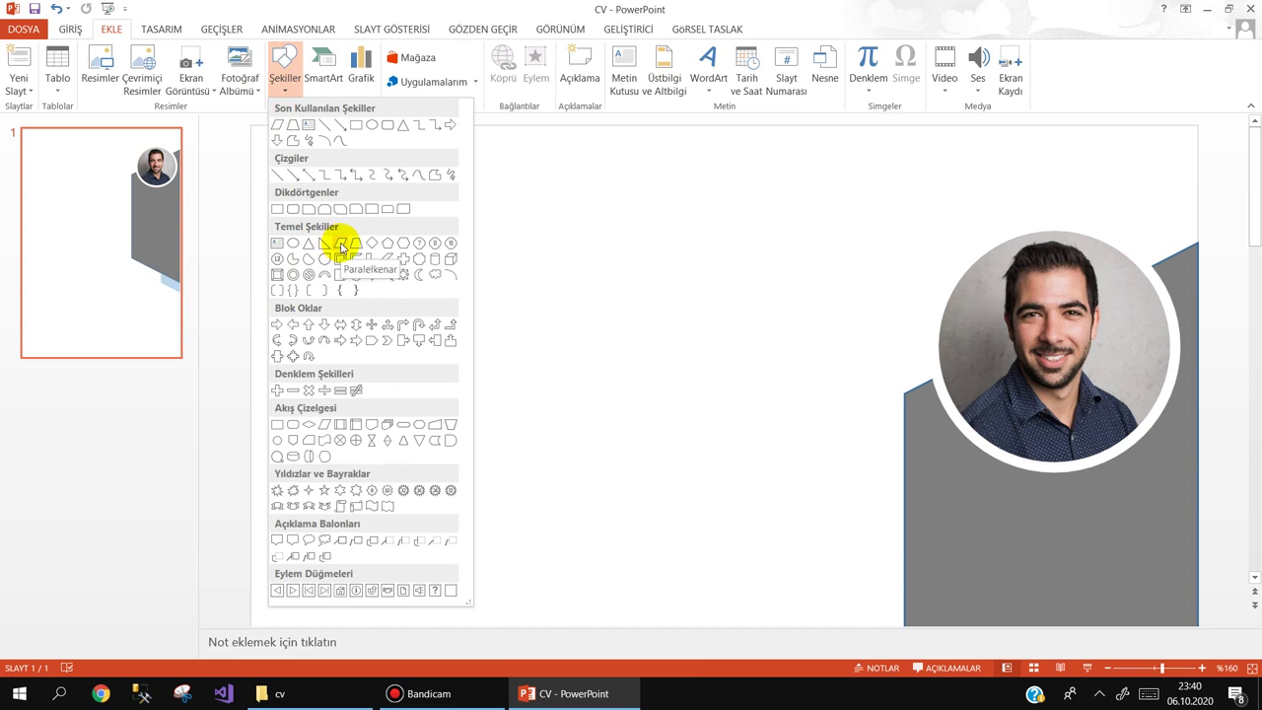
pyautogui.click(355, 247)
pyautogui.moveTo(342, 202); pyautogui.dragTo(528, 316)
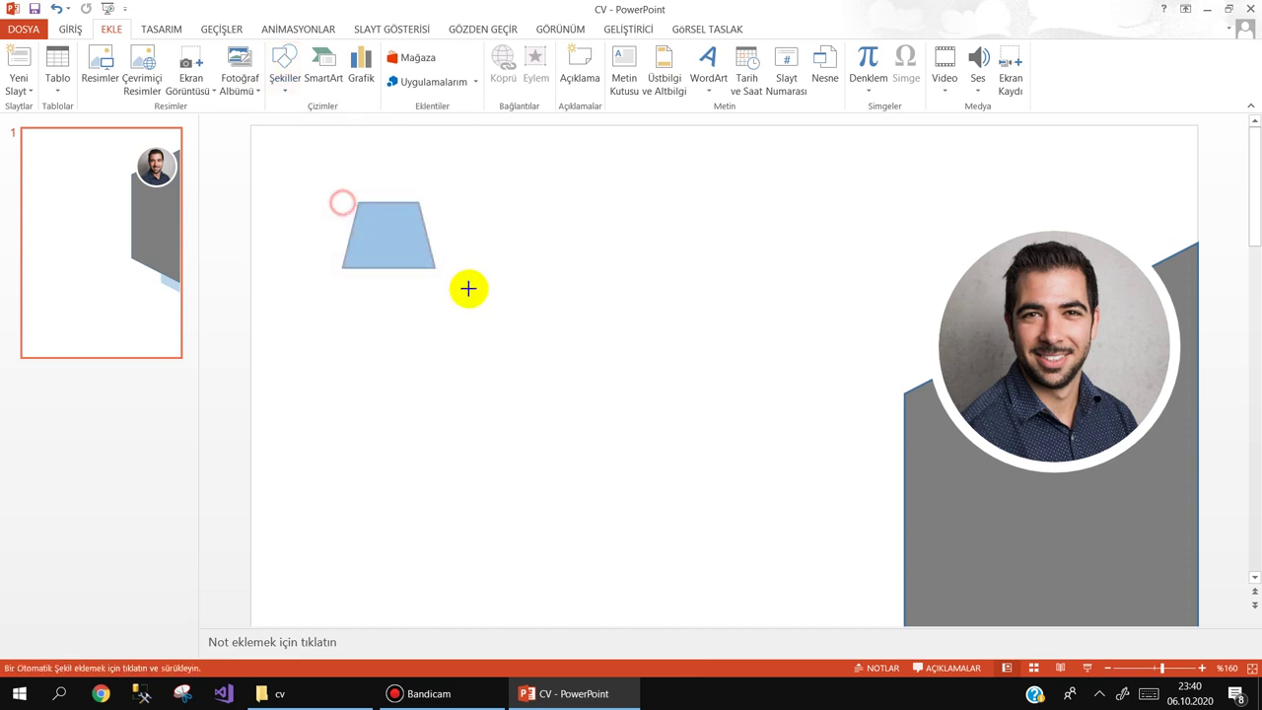
pyautogui.moveTo(433, 200); pyautogui.dragTo(446, 405)
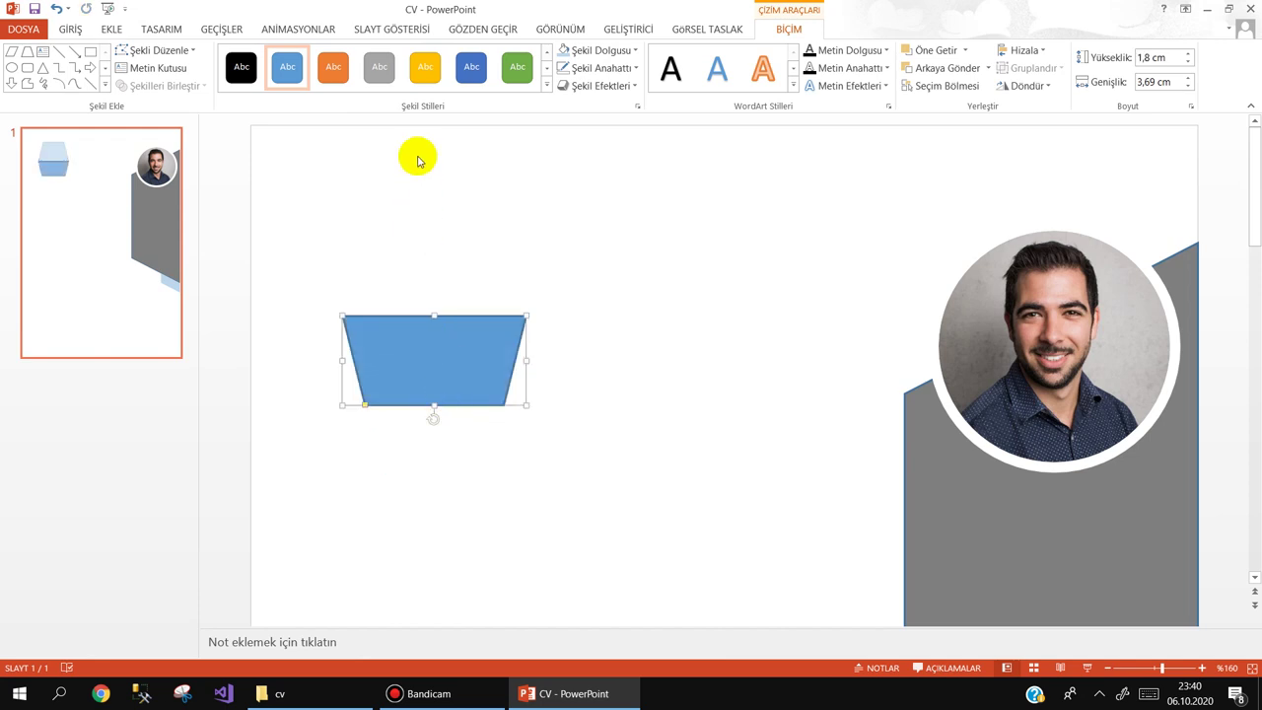
pyautogui.click(636, 51)
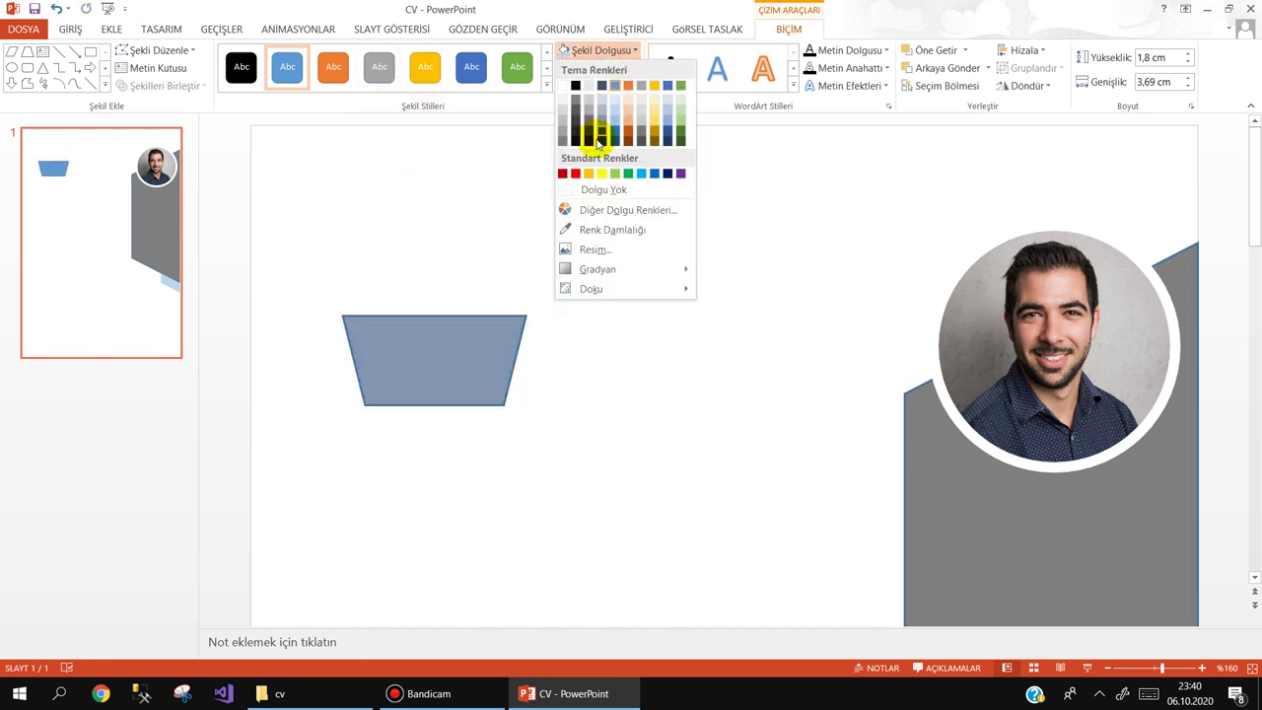
pyautogui.click(611, 230)
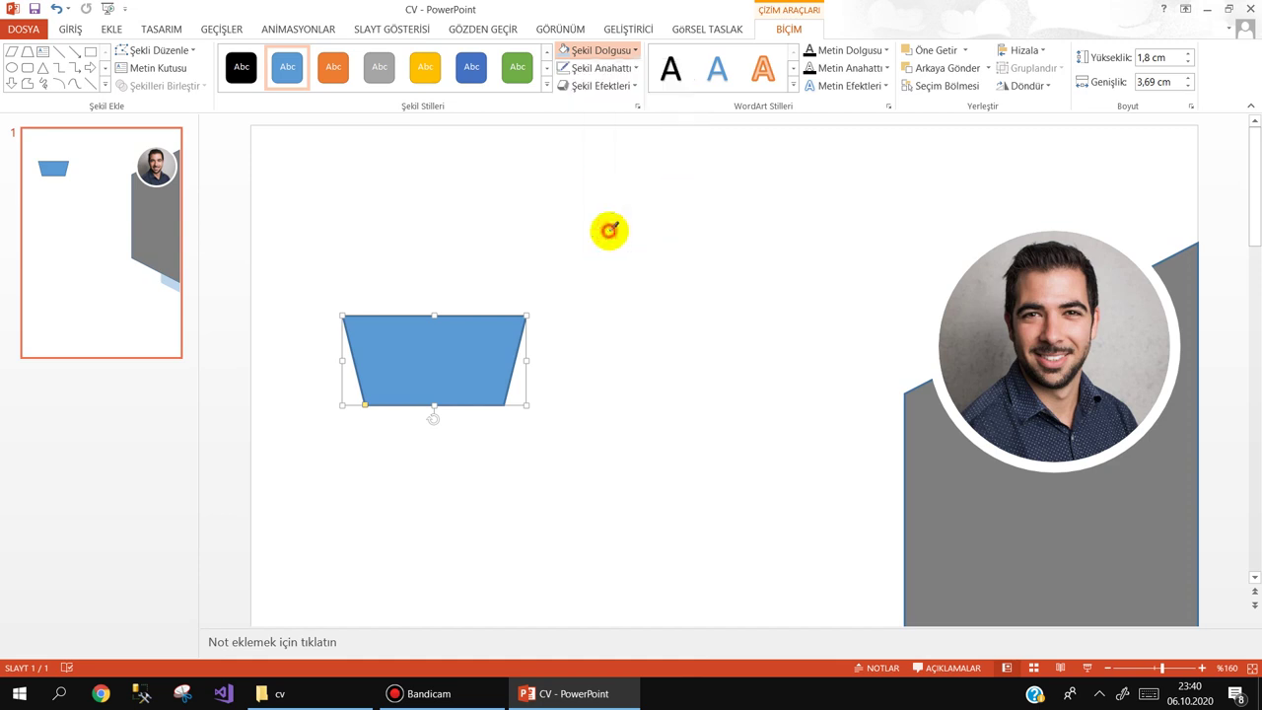
pyautogui.click(947, 517)
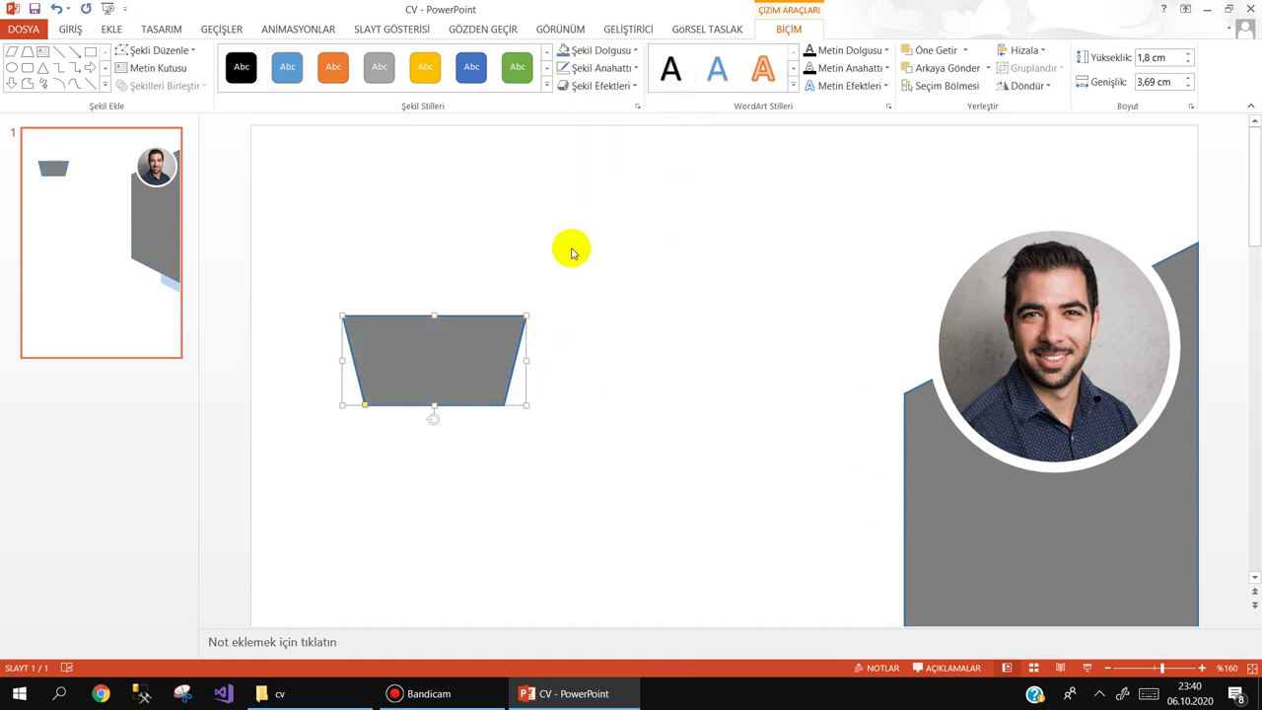
pyautogui.click(631, 67)
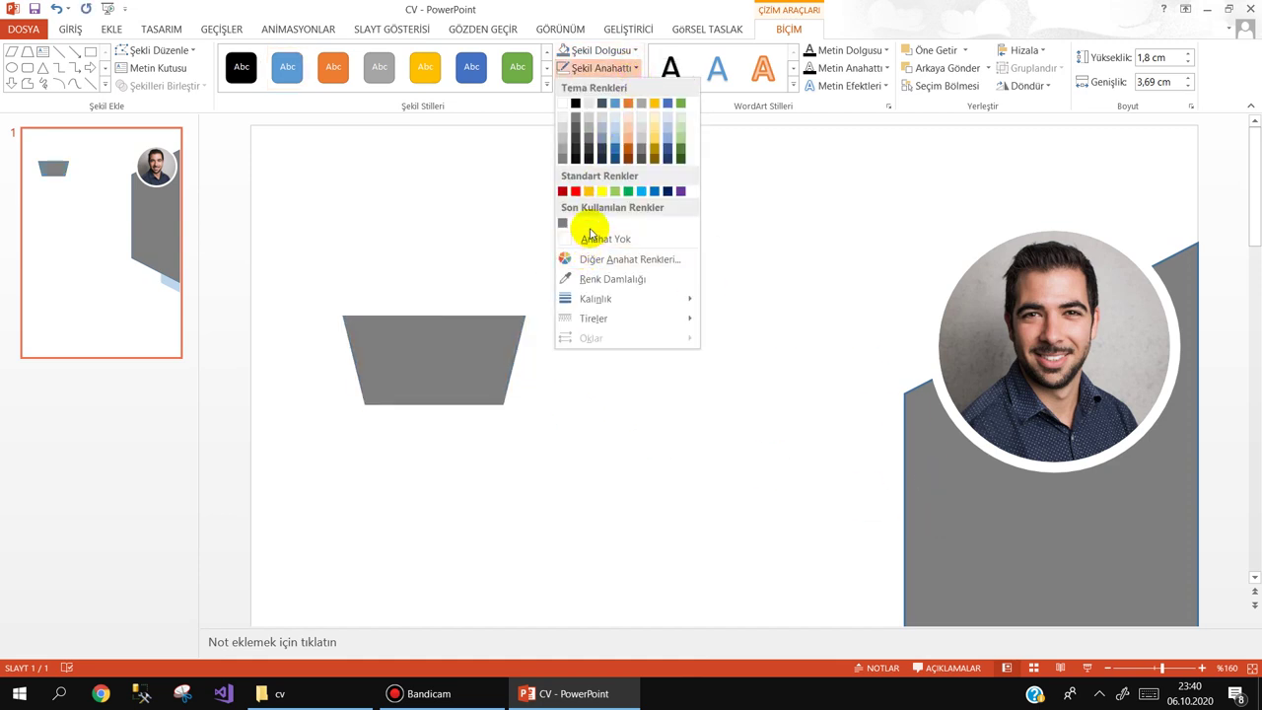
pyautogui.click(592, 237)
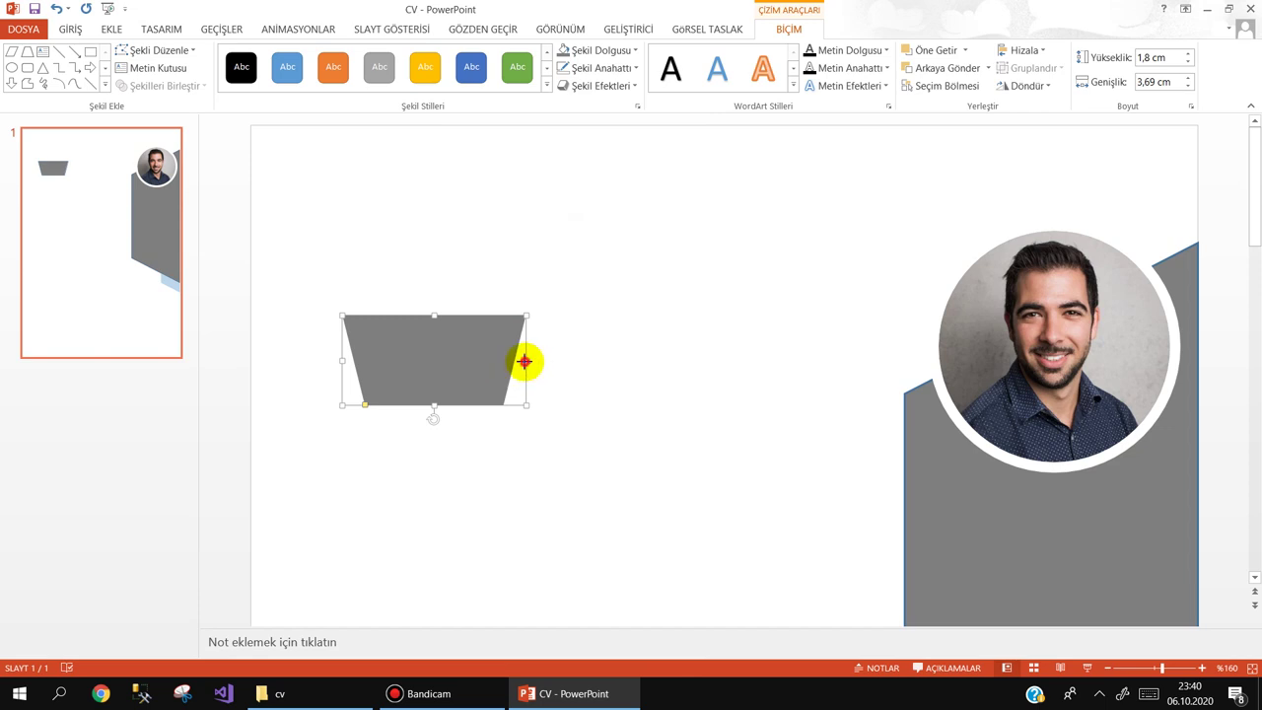
pyautogui.moveTo(524, 362); pyautogui.dragTo(493, 361)
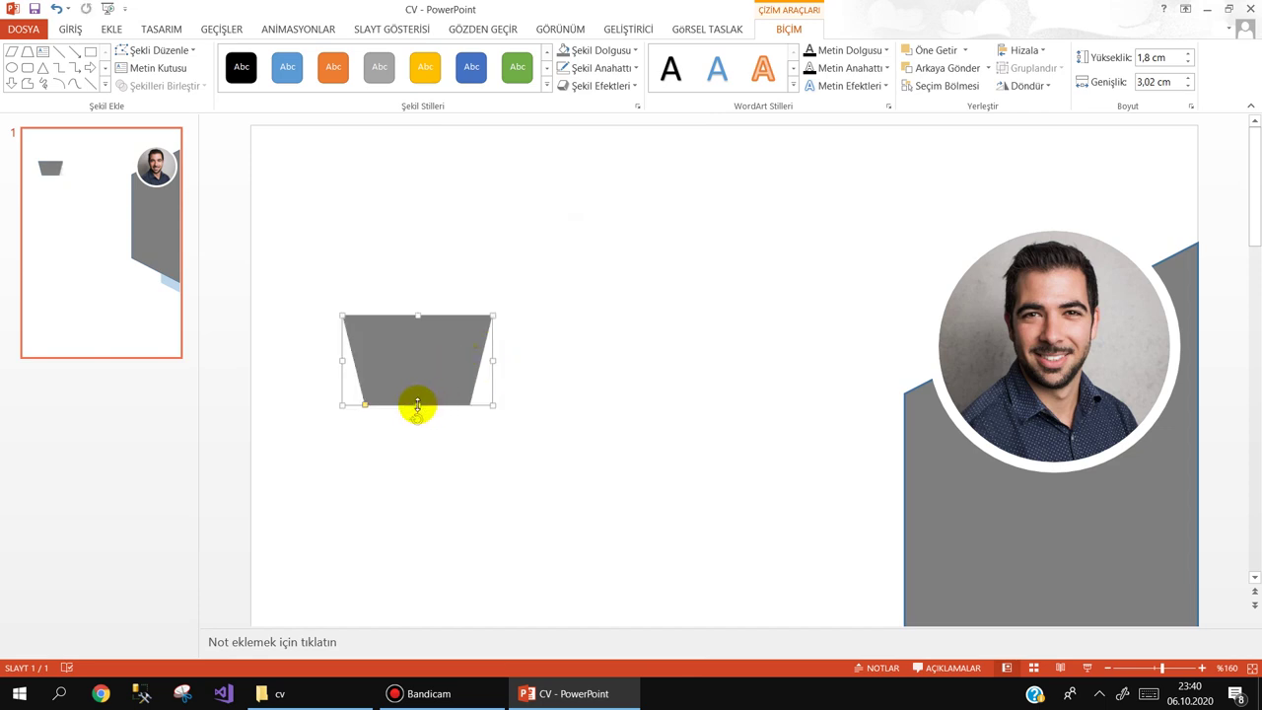
pyautogui.moveTo(417, 404)
pyautogui.mouseDown()
pyautogui.moveTo(378, 210)
pyautogui.moveTo(381, 255)
pyautogui.mouseUp()
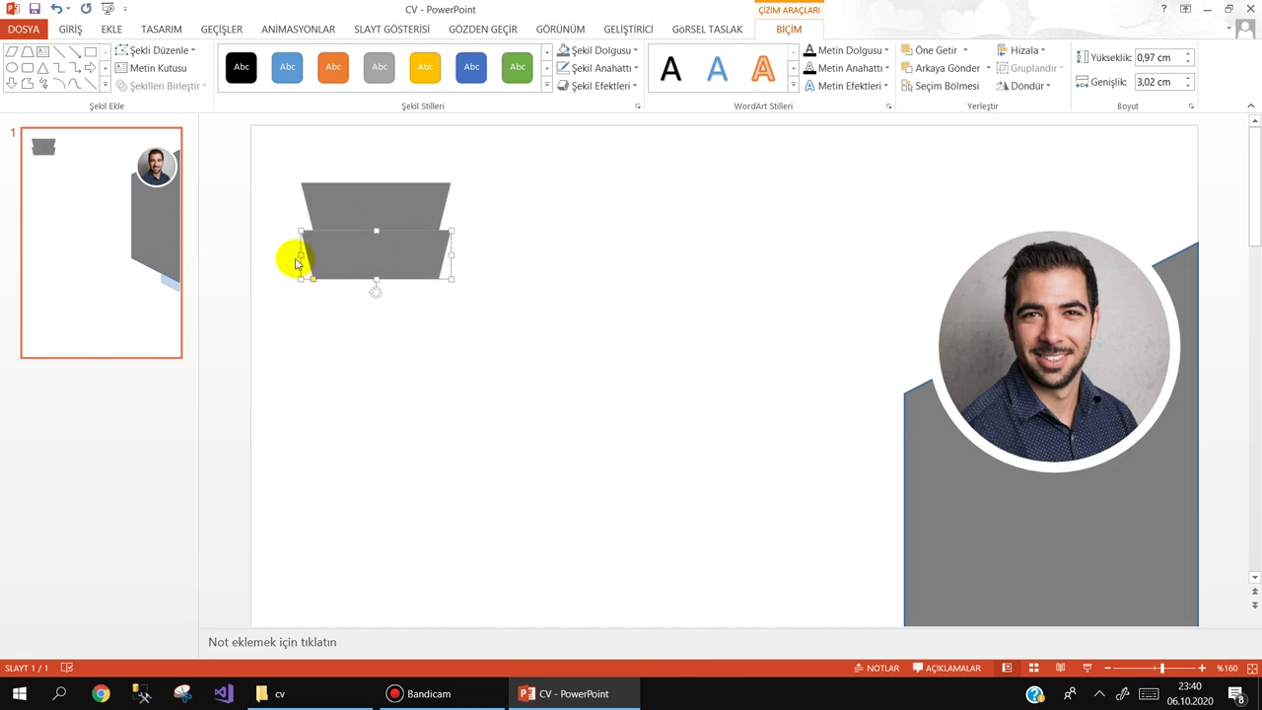
# Narrow the lower trapezoid into a thin strip centred under the upper one, filled light gray.
pyautogui.moveTo(303, 257); pyautogui.dragTo(344, 258)
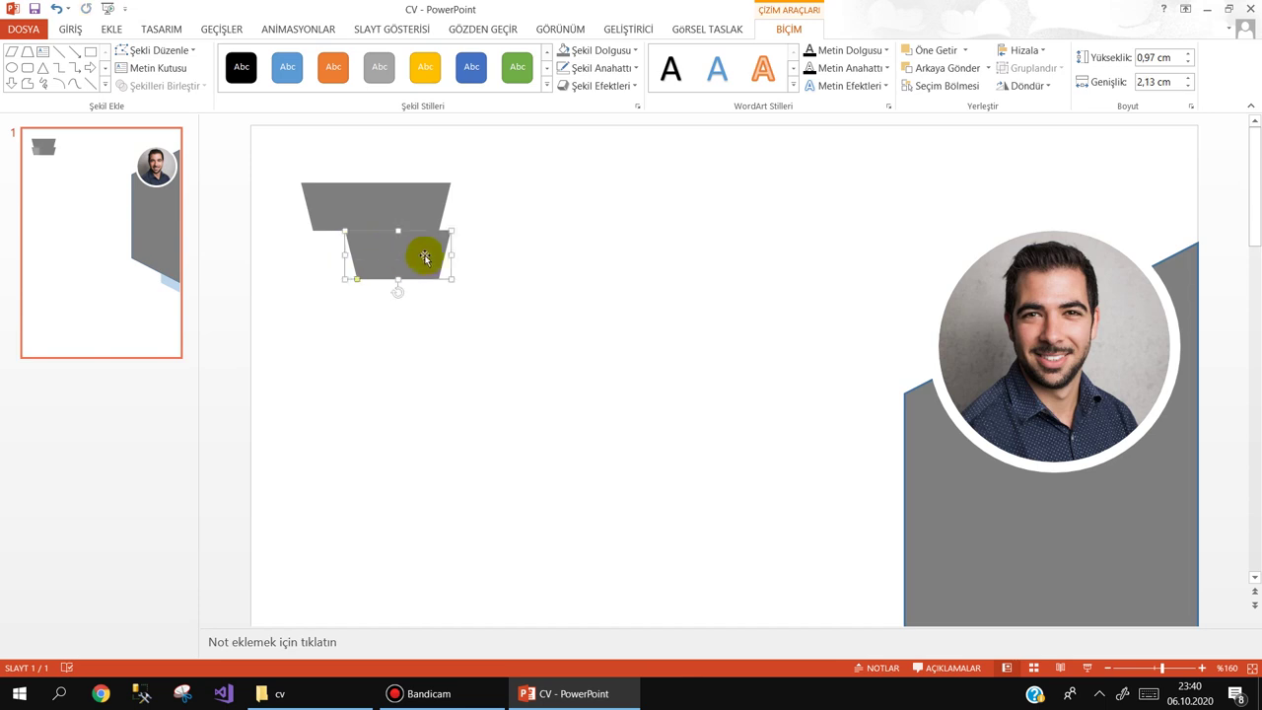
pyautogui.moveTo(452, 254); pyautogui.dragTo(378, 243)
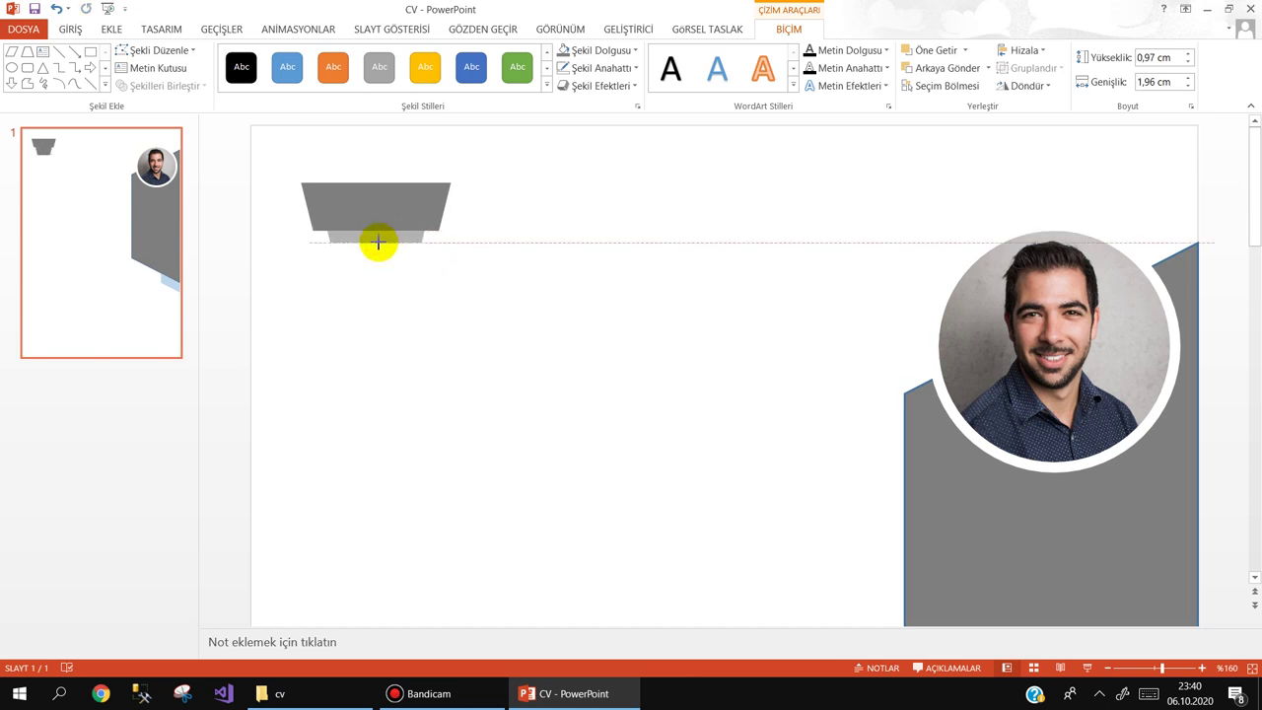
pyautogui.click(423, 273)
pyautogui.click(390, 240)
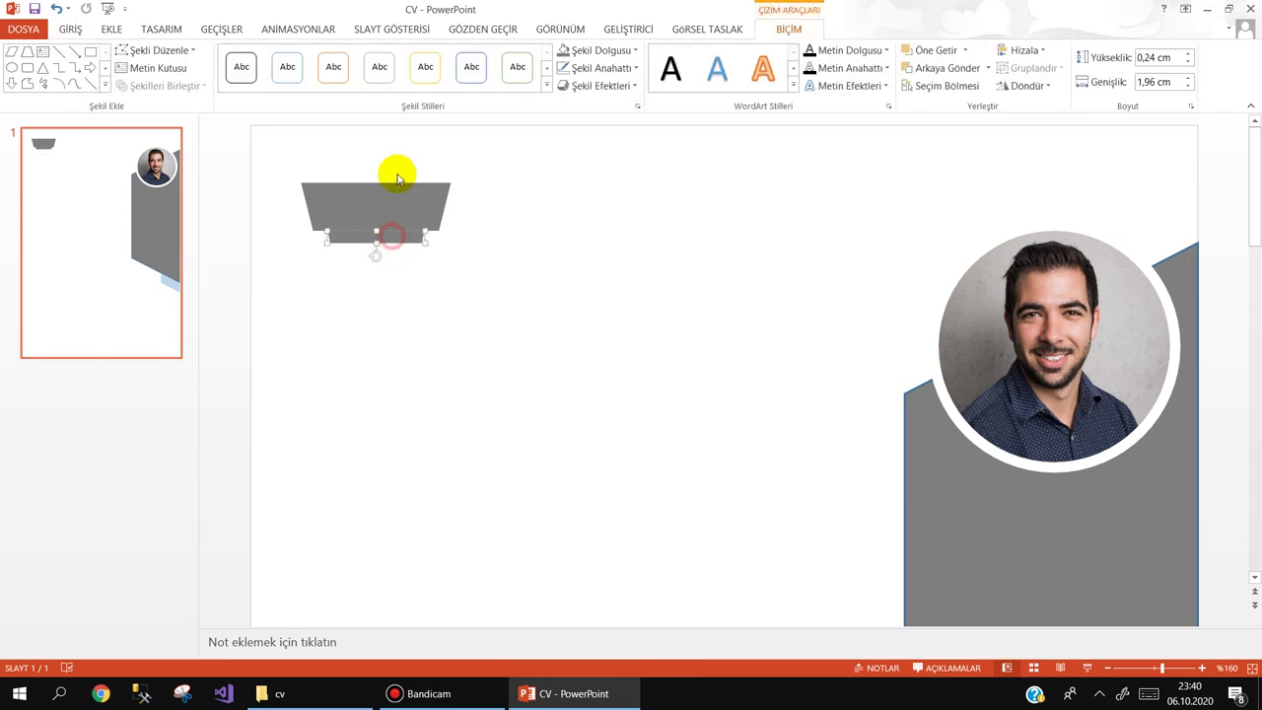
pyautogui.click(634, 51)
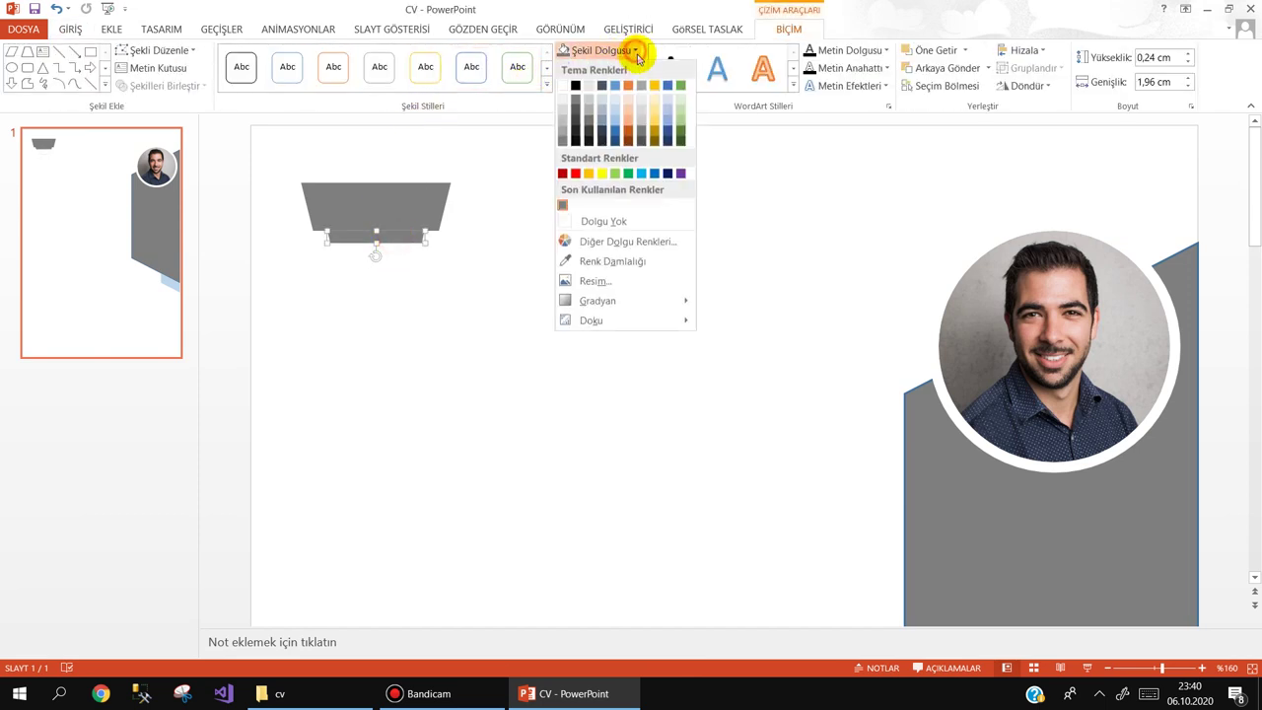
pyautogui.click(567, 115)
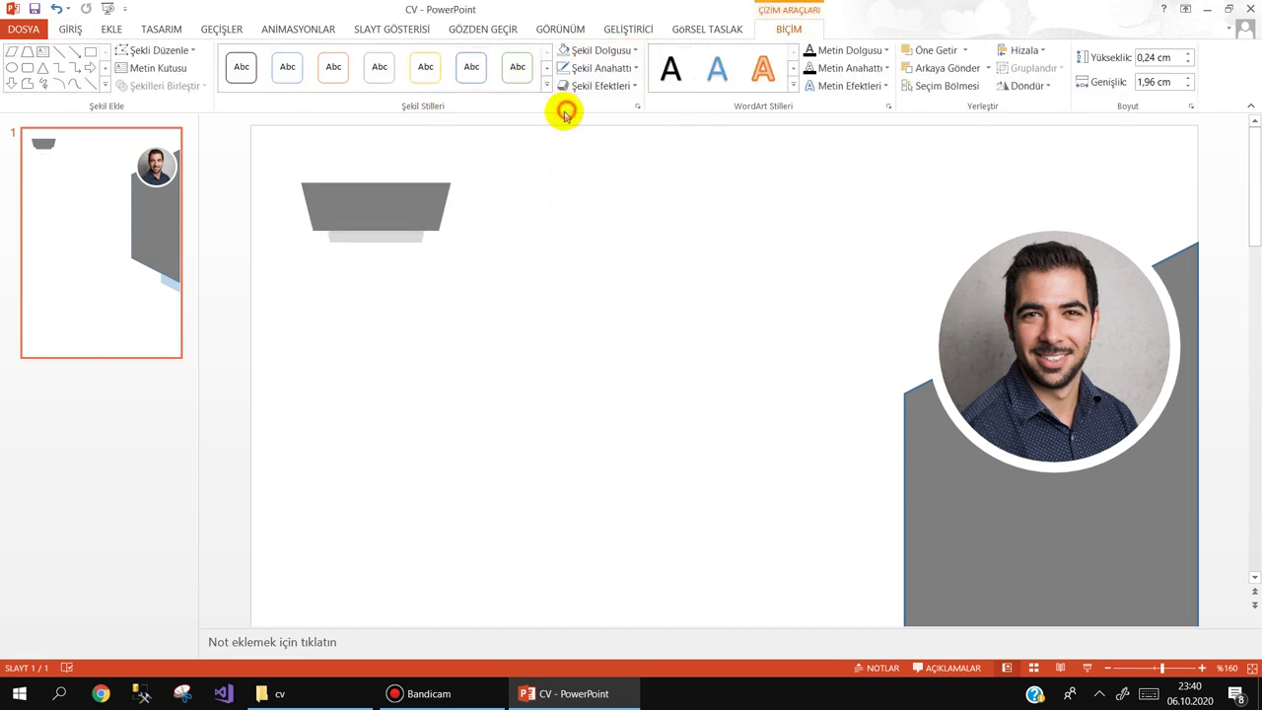
# Move both trapezoids together up to the slide's top-left edge.
pyautogui.click(507, 222)
pyautogui.moveTo(496, 161); pyautogui.dragTo(208, 287)
pyautogui.moveTo(365, 221); pyautogui.dragTo(311, 149)
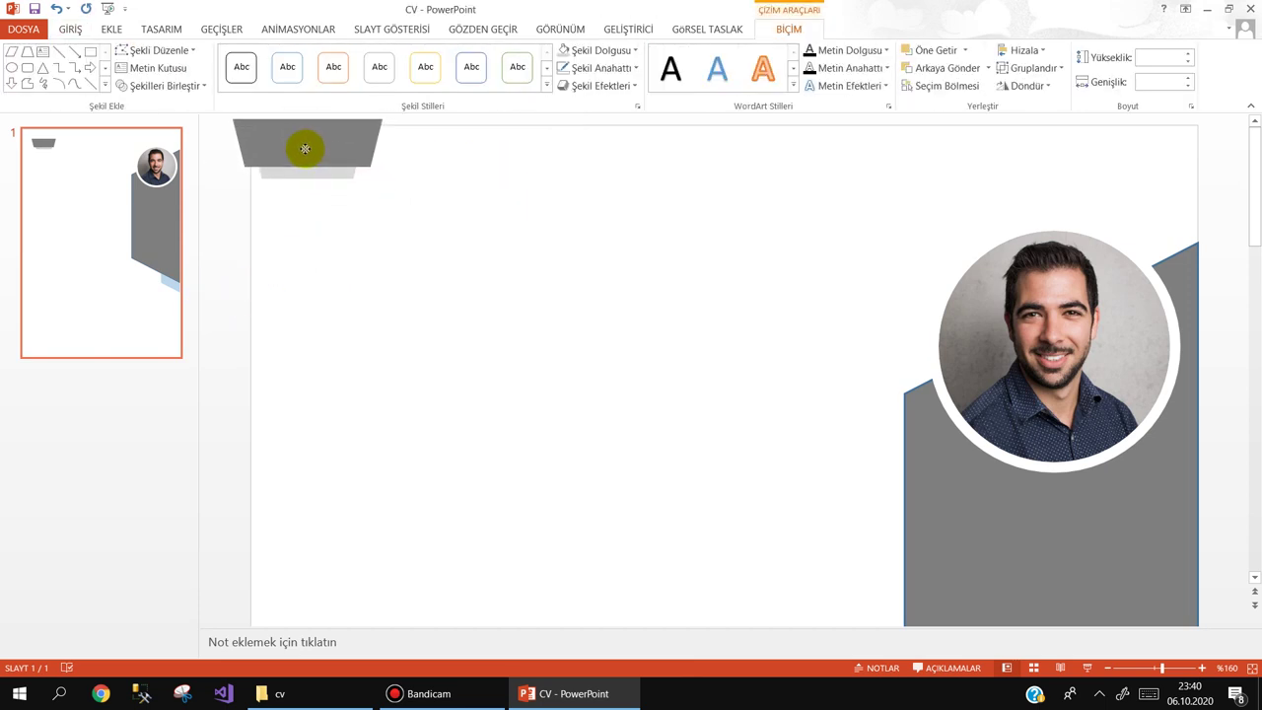
pyautogui.moveTo(304, 150); pyautogui.dragTo(303, 156)
# Subtract a rectangle drawn over the gray trapezoid's overhang so it ends at the slide's left edge.
pyautogui.click(311, 252)
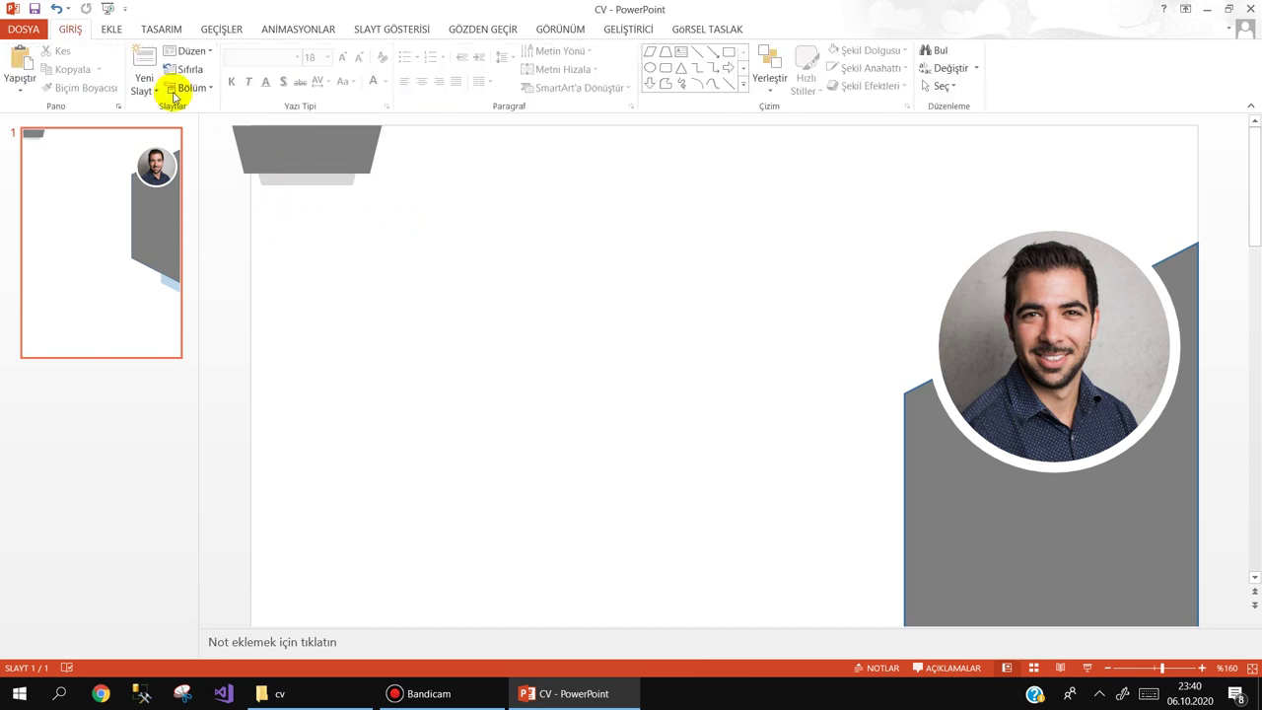
pyautogui.click(114, 29)
pyautogui.click(284, 67)
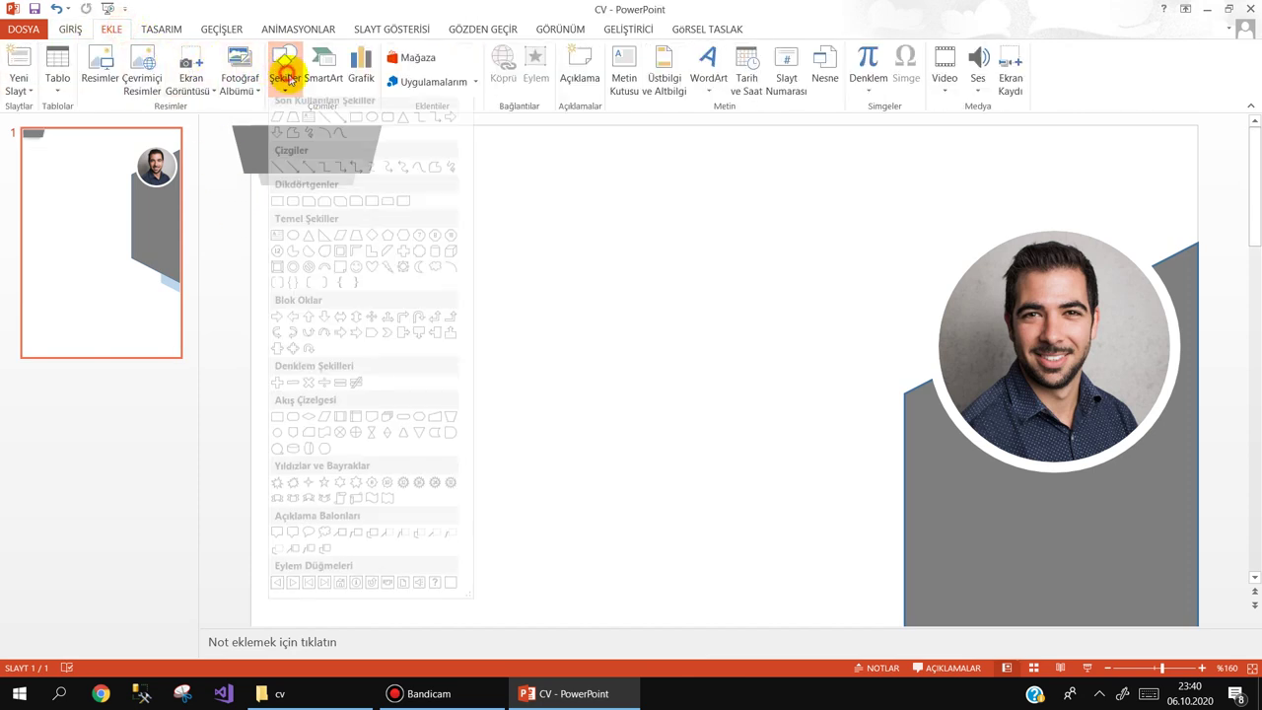
pyautogui.click(278, 209)
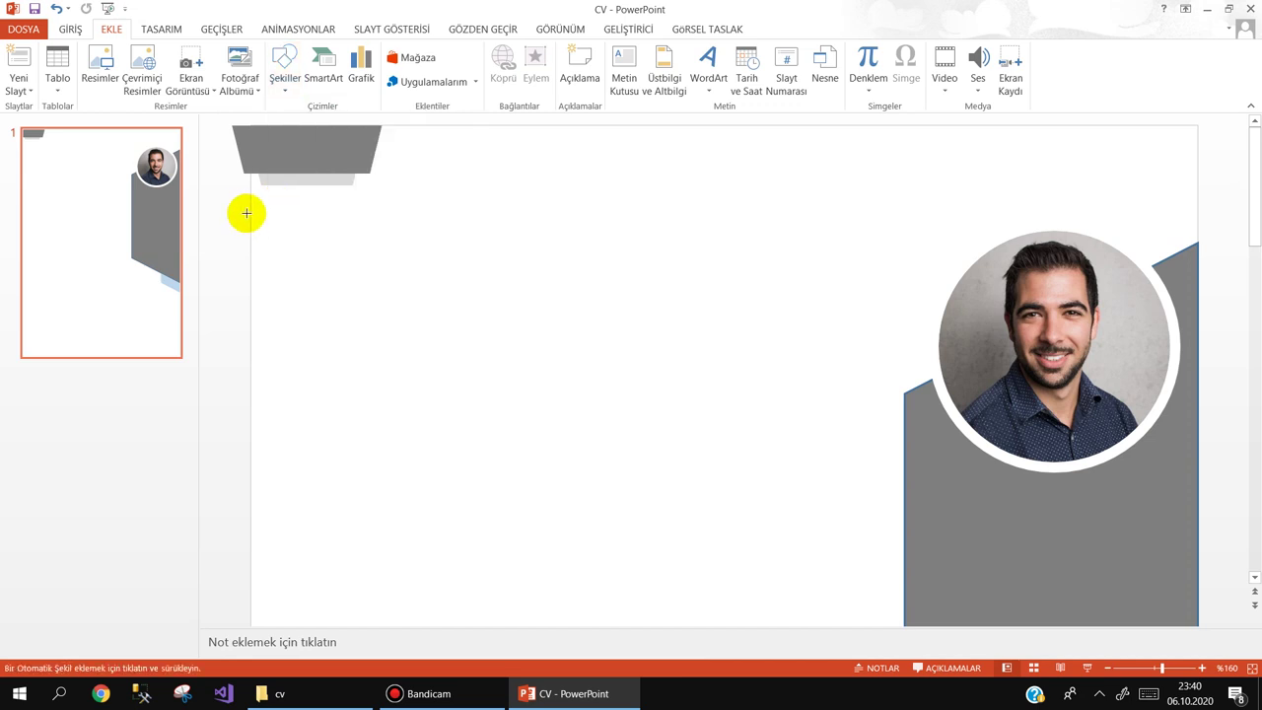
pyautogui.moveTo(240, 199); pyautogui.dragTo(200, 114)
pyautogui.click(437, 148)
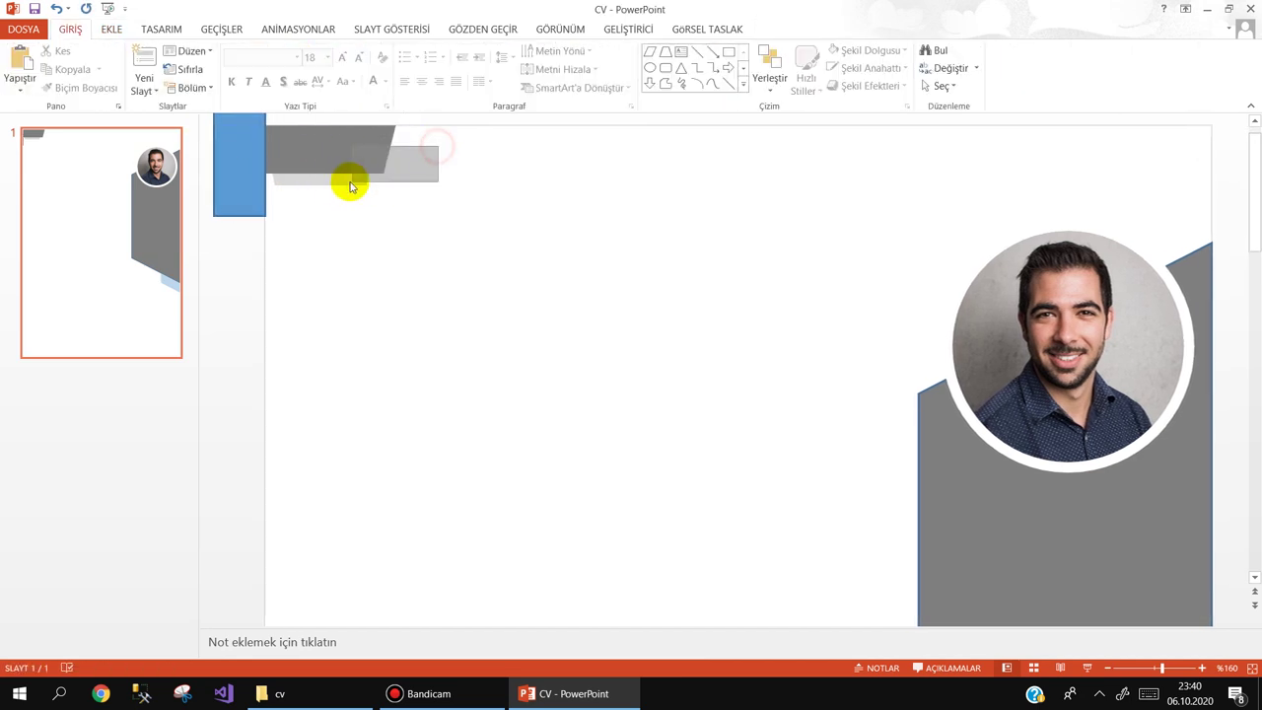
pyautogui.click(300, 148)
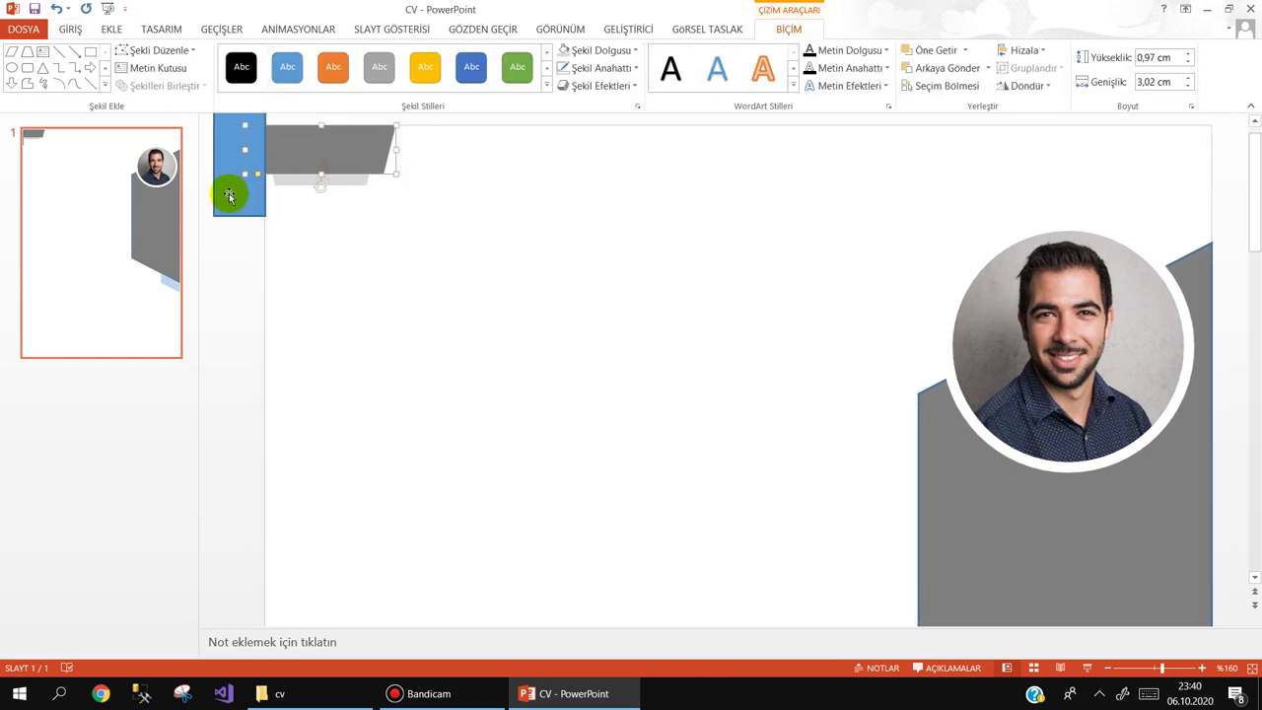
pyautogui.keyDown('shift'); pyautogui.click(229, 195); pyautogui.keyUp('shift')
pyautogui.click(164, 86)
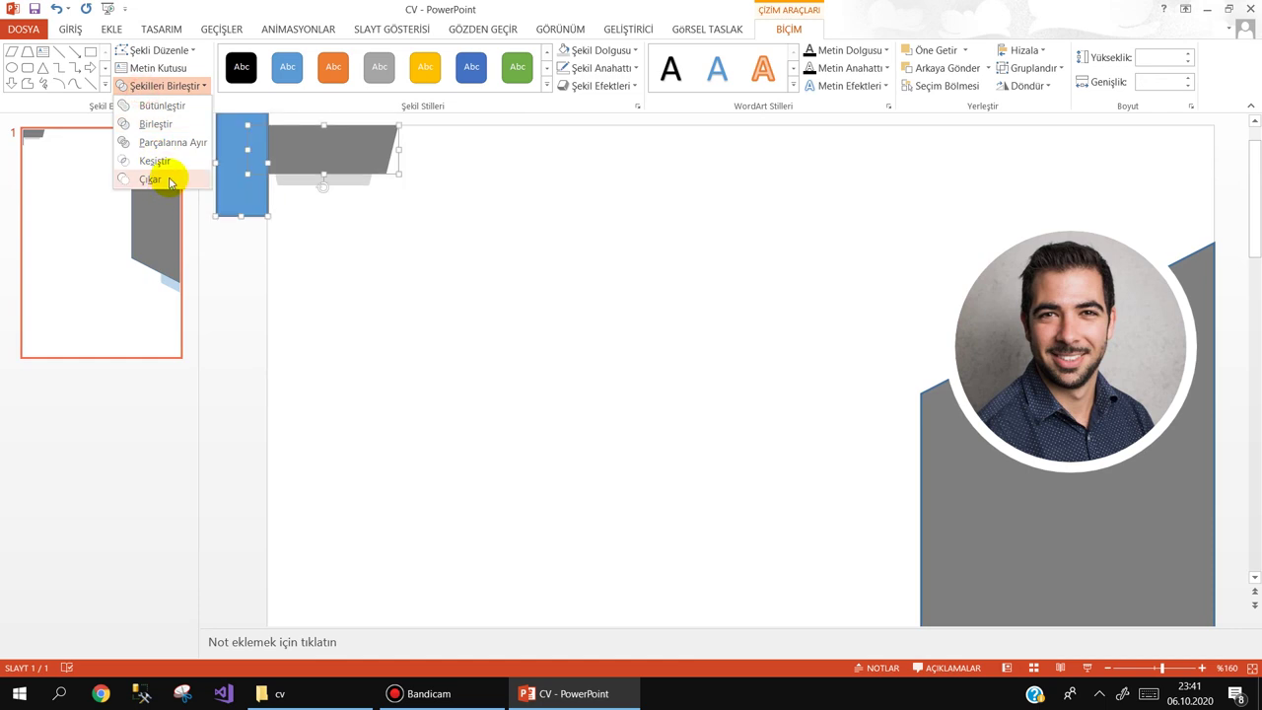
pyautogui.click(150, 179)
pyautogui.click(384, 251)
# Group the trimmed gray trapezoid with the light gray strip.
pyautogui.moveTo(422, 235)
pyautogui.mouseDown()
pyautogui.moveTo(208, 146)
pyautogui.moveTo(181, 85)
pyautogui.mouseUp()
pyautogui.rightClick(293, 150)
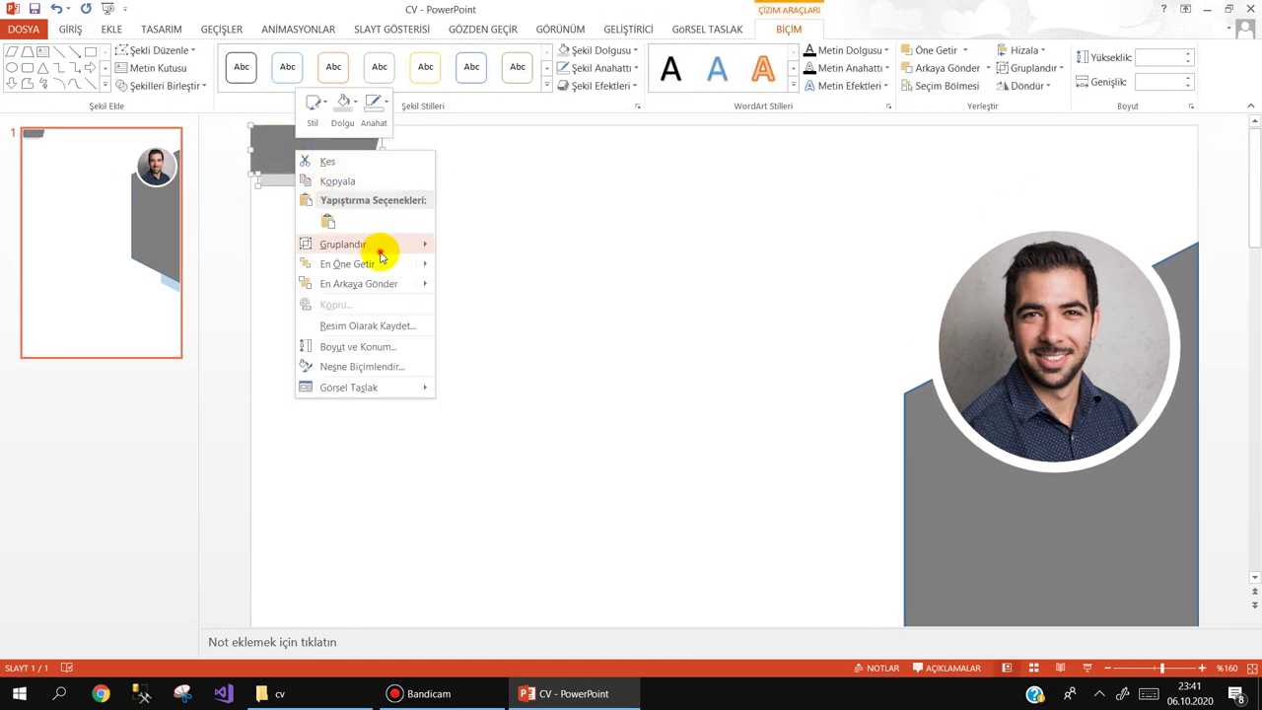
pyautogui.moveTo(382, 257)
pyautogui.click(473, 248)
pyautogui.click(501, 206)
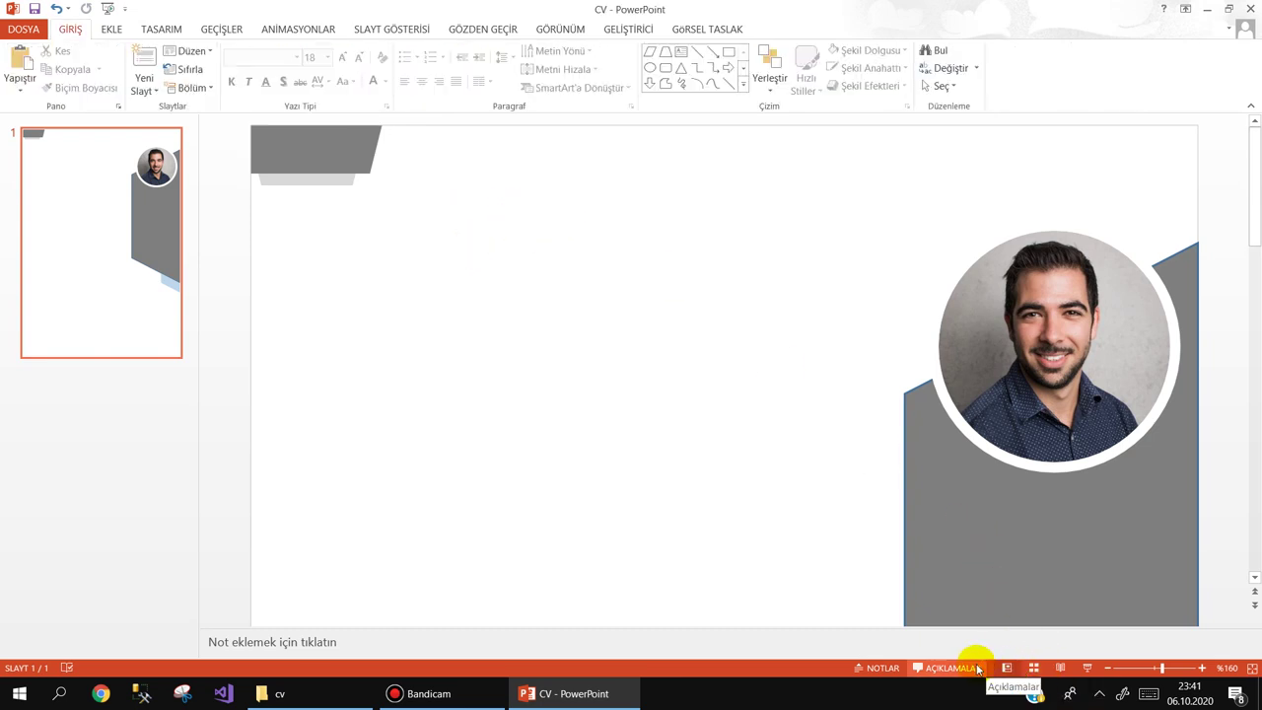
pyautogui.click(1087, 668)
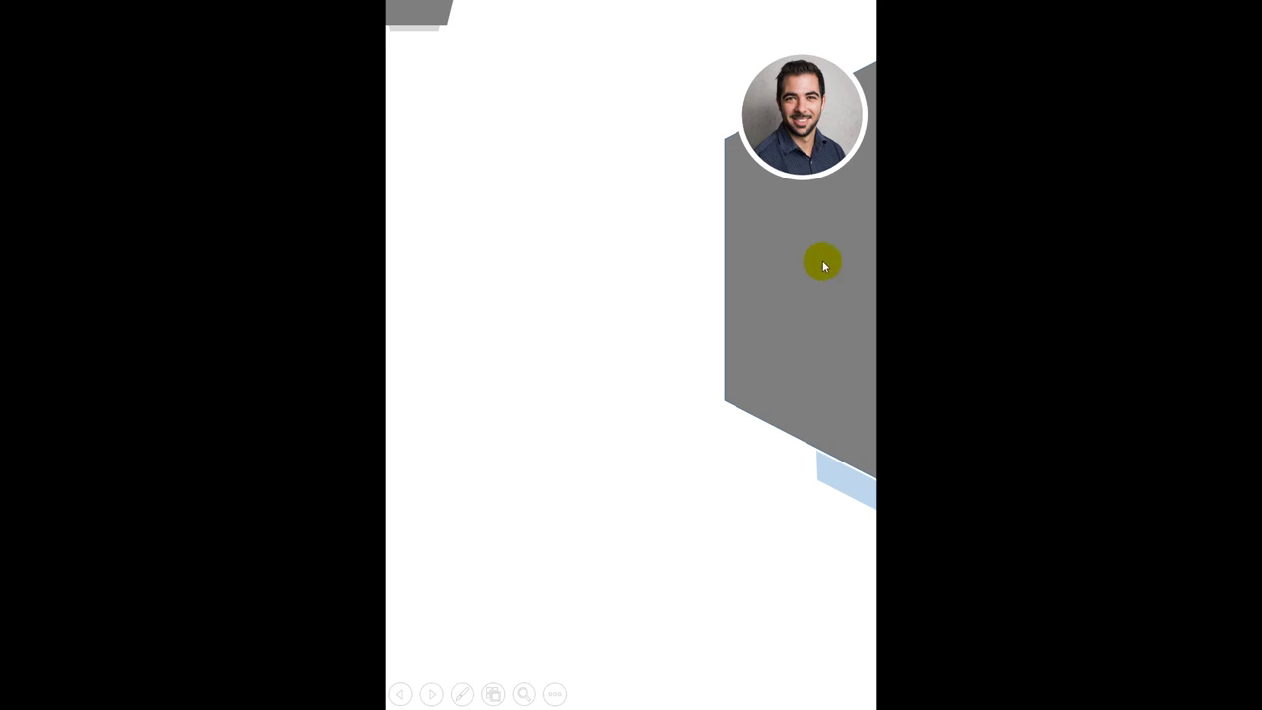
pyautogui.press('Escape')
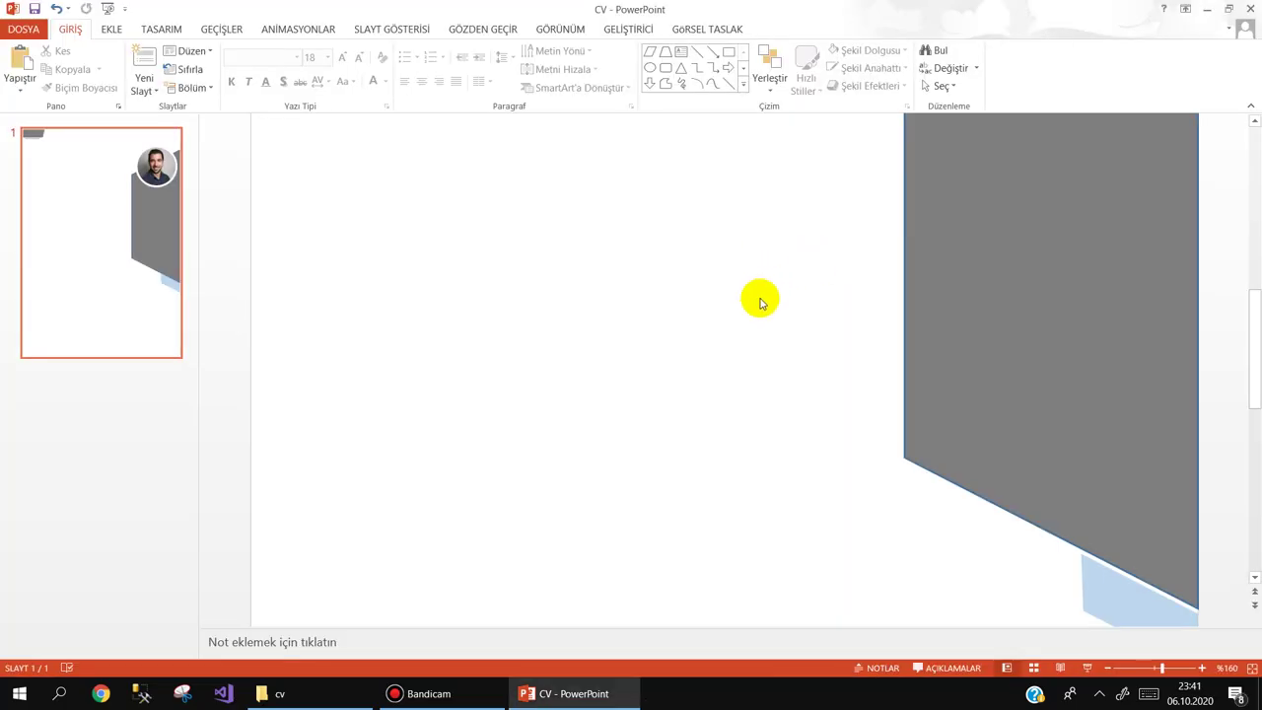
pyautogui.scroll(3, 1254, 163)
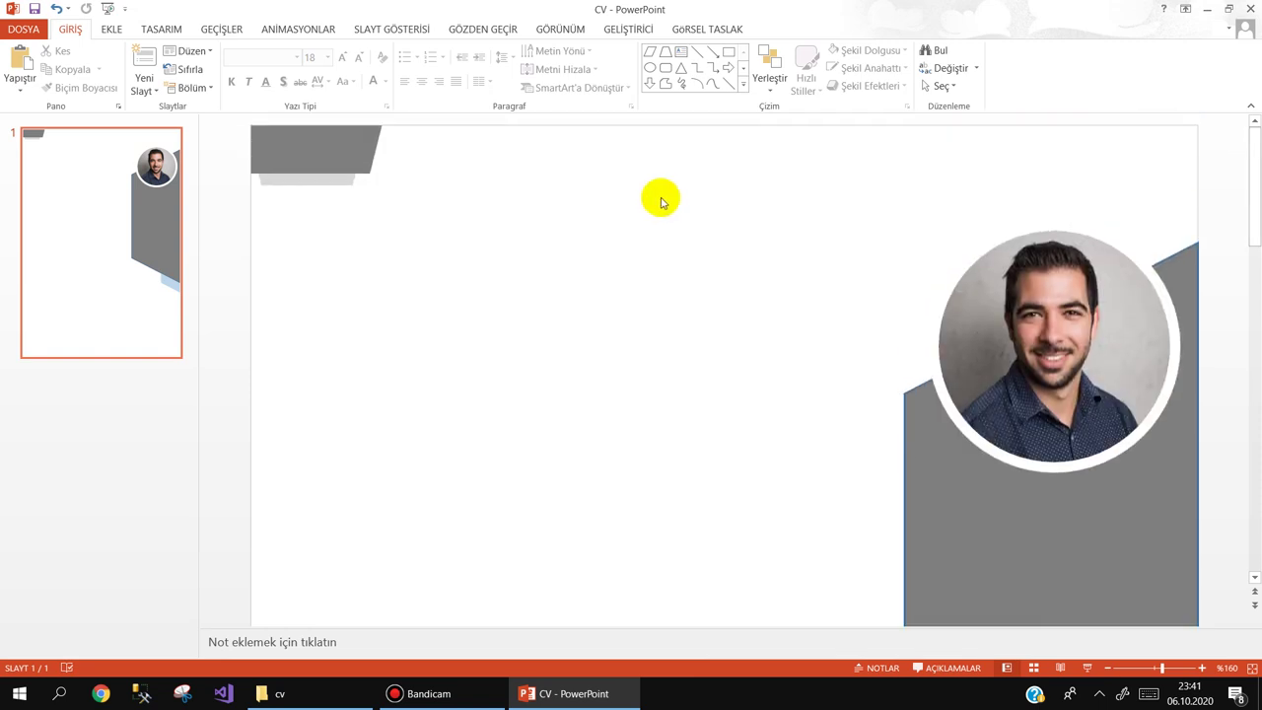
# Add a text box with the name title near the top centre, bold, shadowed, 32 pt.
pyautogui.click(111, 29)
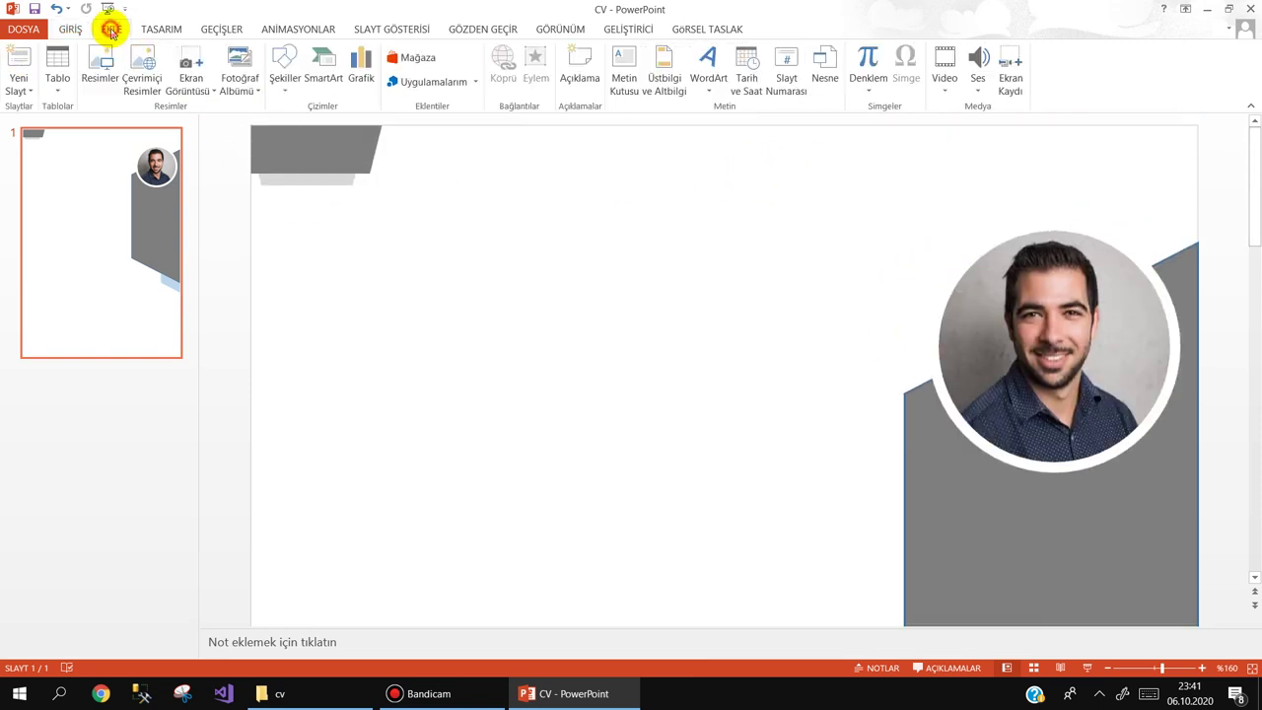
pyautogui.click(284, 87)
pyautogui.click(307, 126)
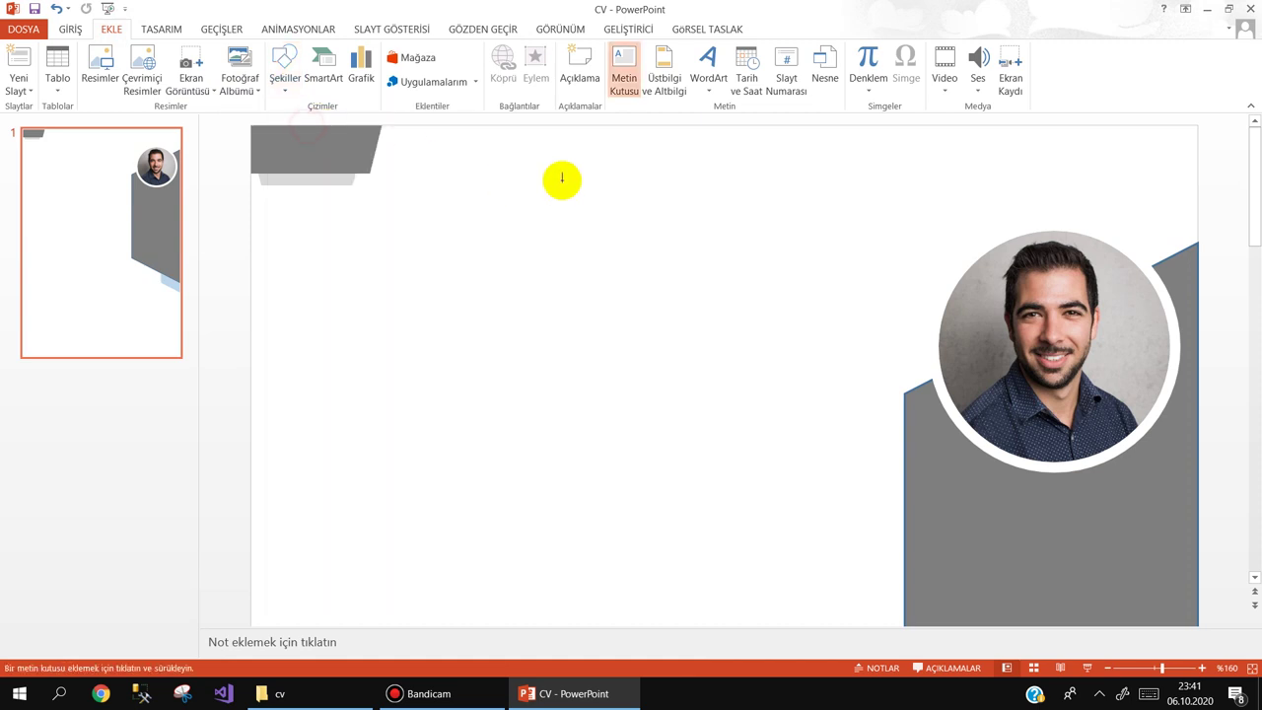
pyautogui.click(561, 174)
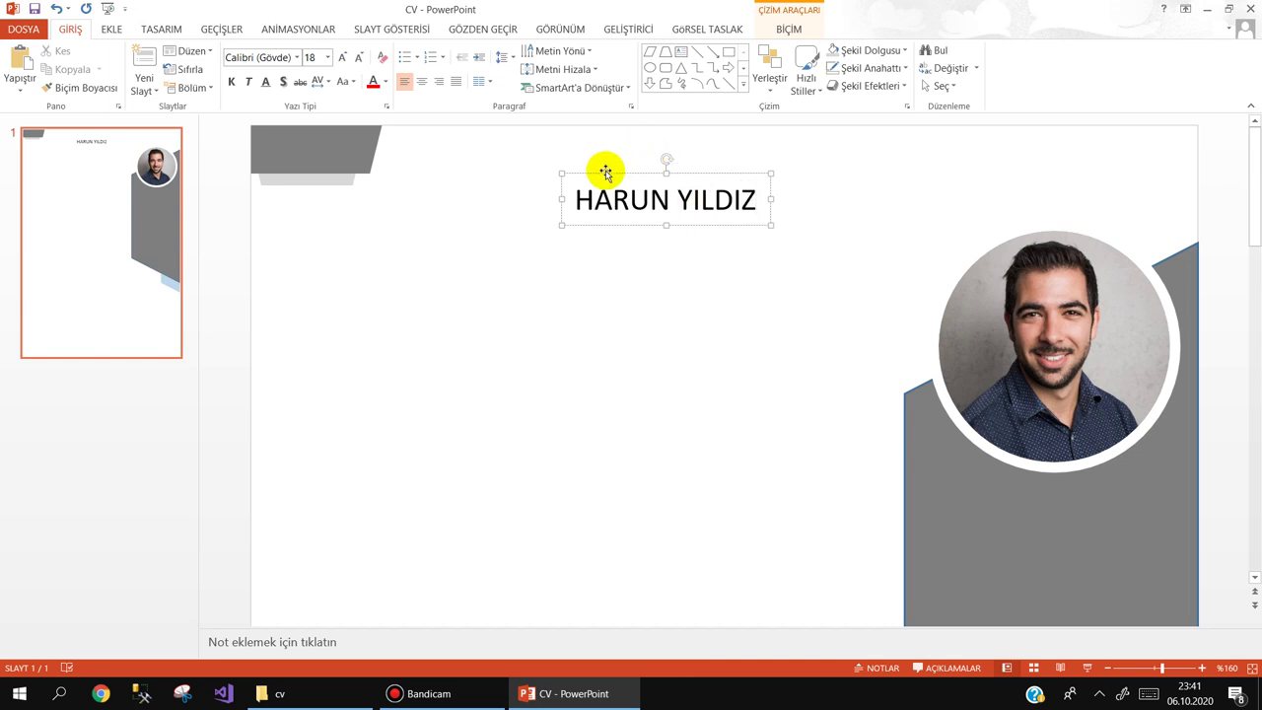
pyautogui.click(231, 80)
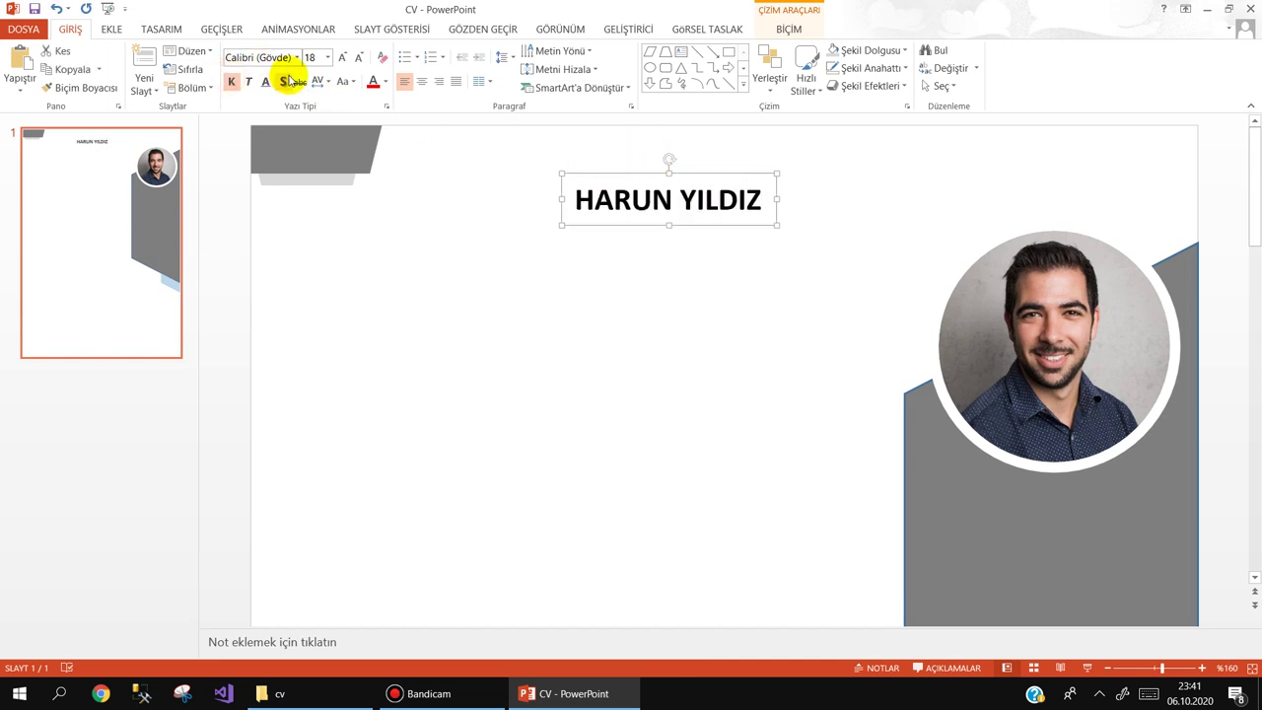
pyautogui.click(283, 81)
pyautogui.click(352, 57)
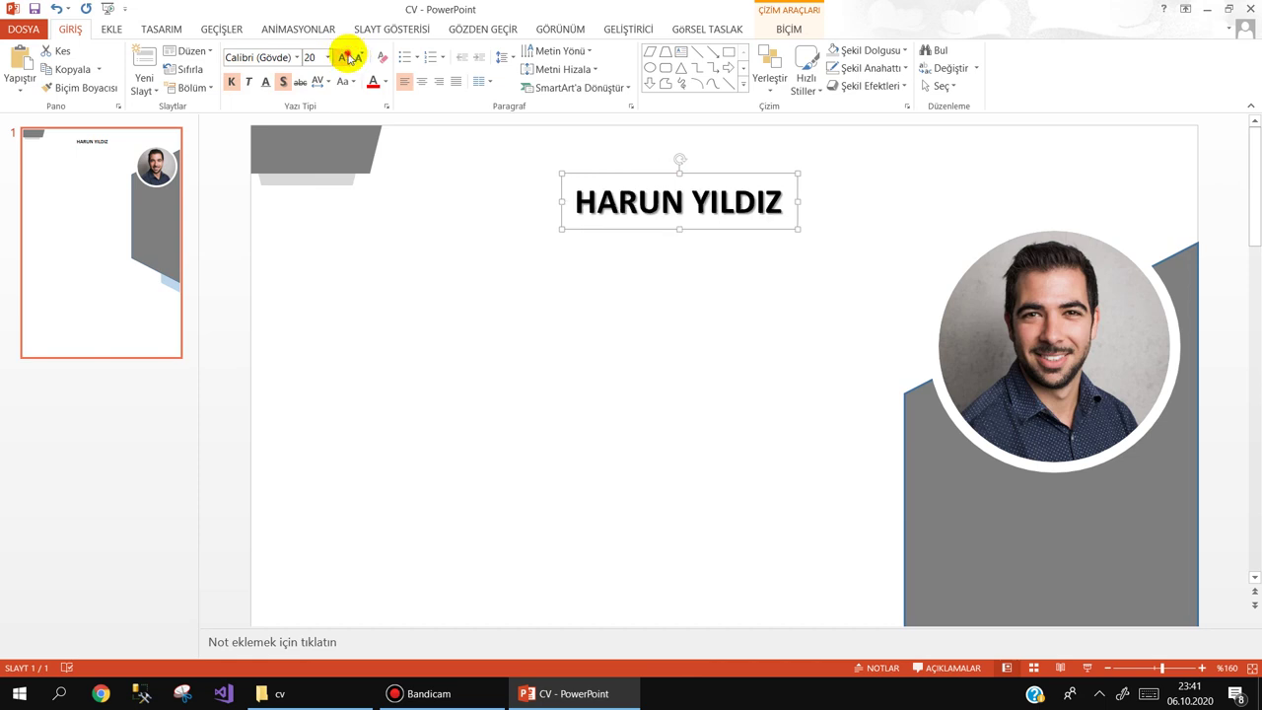
pyautogui.click(352, 58)
pyautogui.click(352, 57)
pyautogui.click(352, 57)
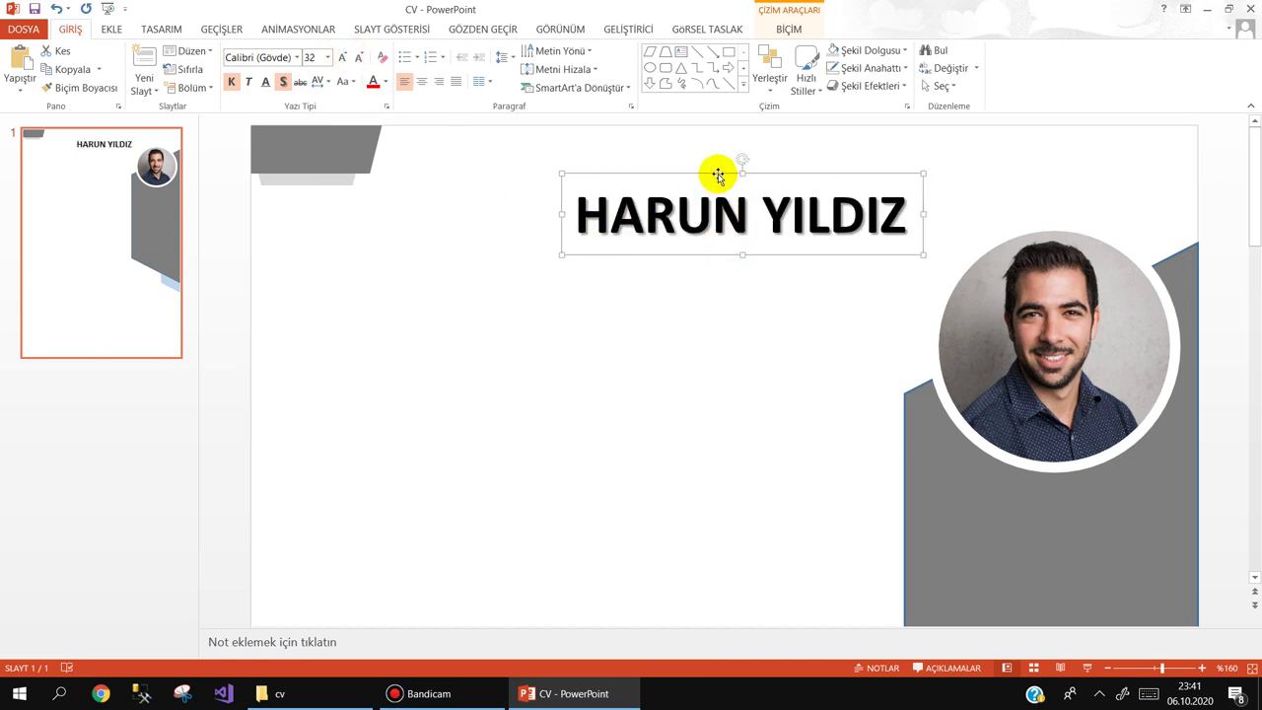
pyautogui.moveTo(719, 175)
pyautogui.mouseDown()
pyautogui.moveTo(793, 144)
pyautogui.moveTo(978, 128)
pyautogui.moveTo(737, 144)
pyautogui.mouseUp()
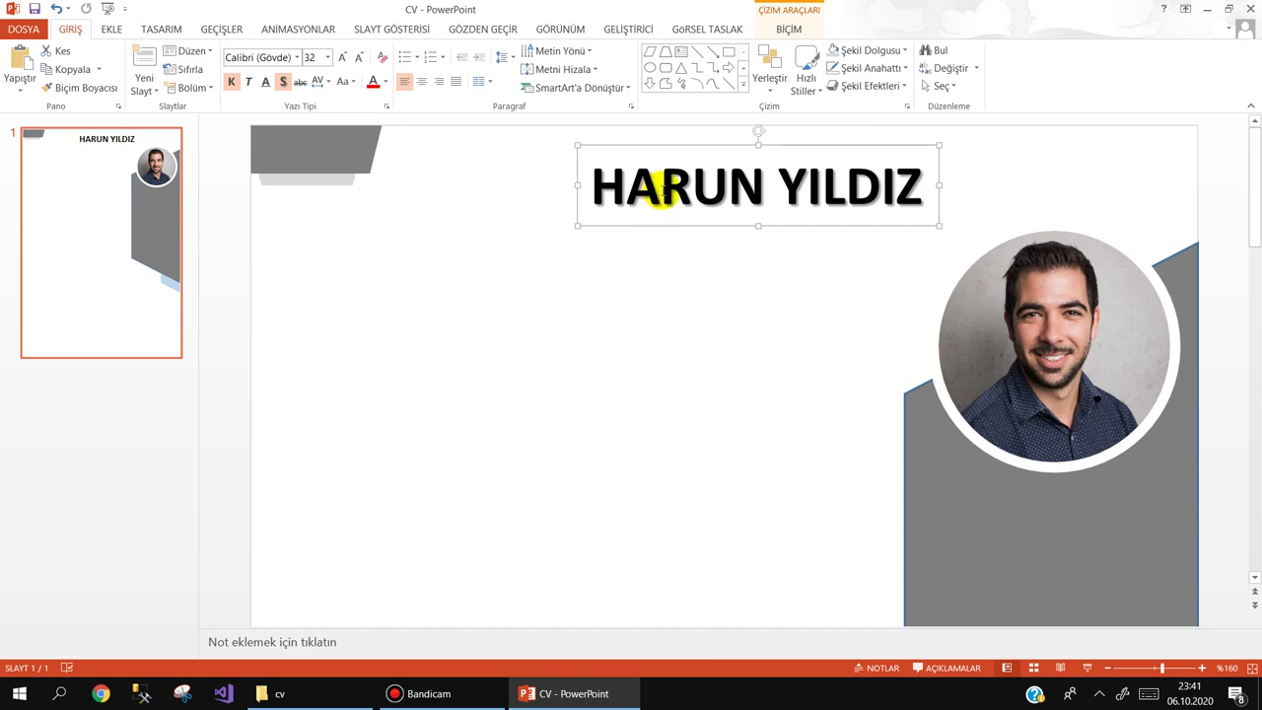
# Duplicate the name line below and retype it as 'Bilgisayar Mühendisi'.
pyautogui.keyDown('ctrl'); pyautogui.moveTo(668, 229); pyautogui.dragTo(678, 288); pyautogui.keyUp('ctrl')
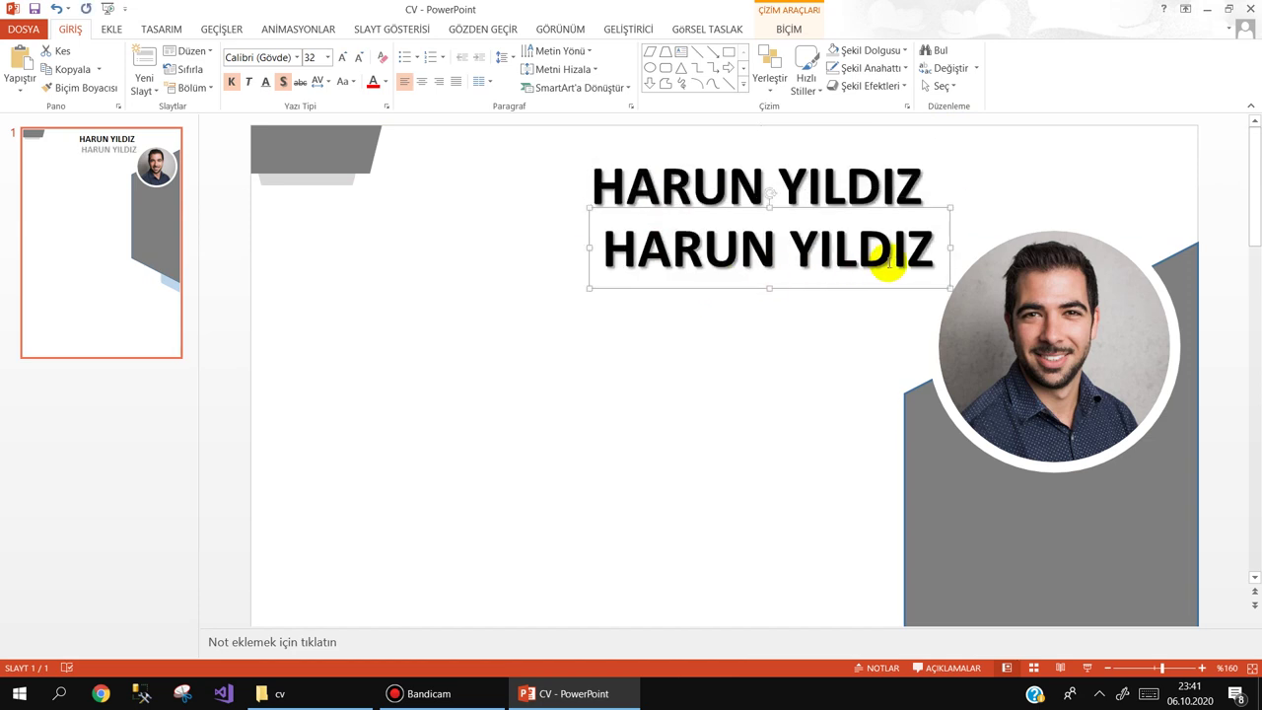
pyautogui.moveTo(930, 249); pyautogui.dragTo(675, 254)
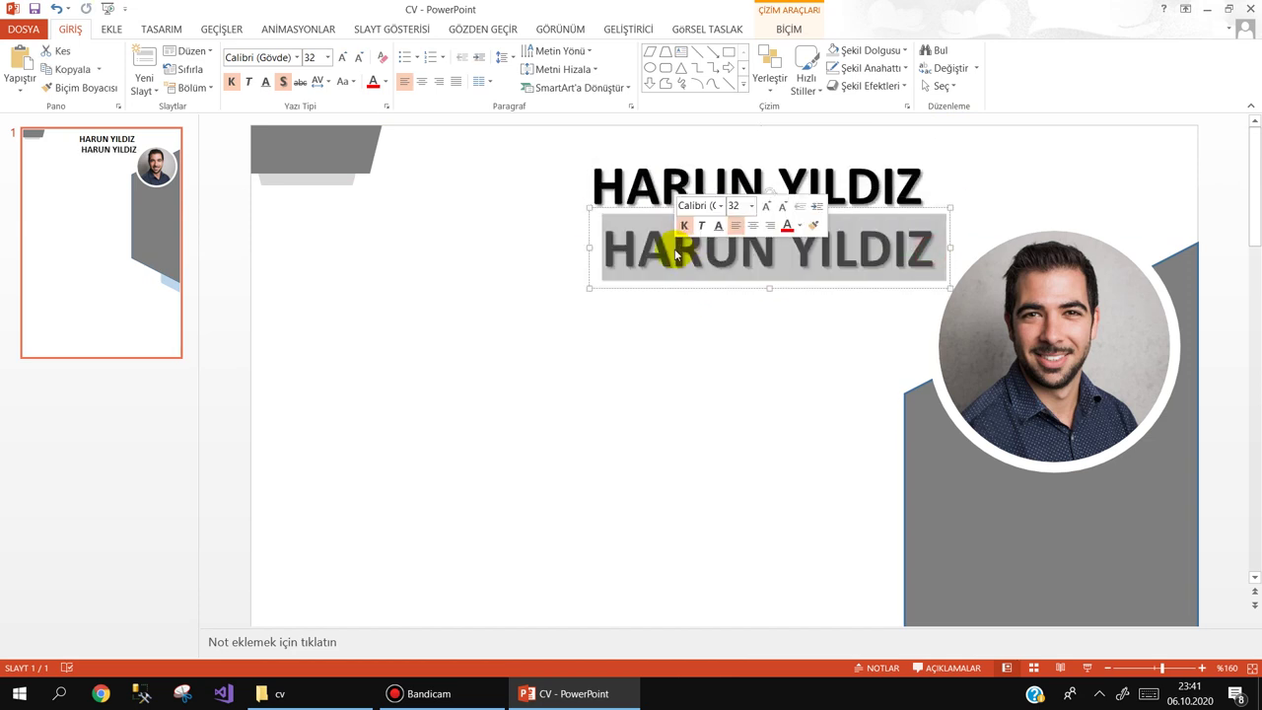
pyautogui.write('Bil')
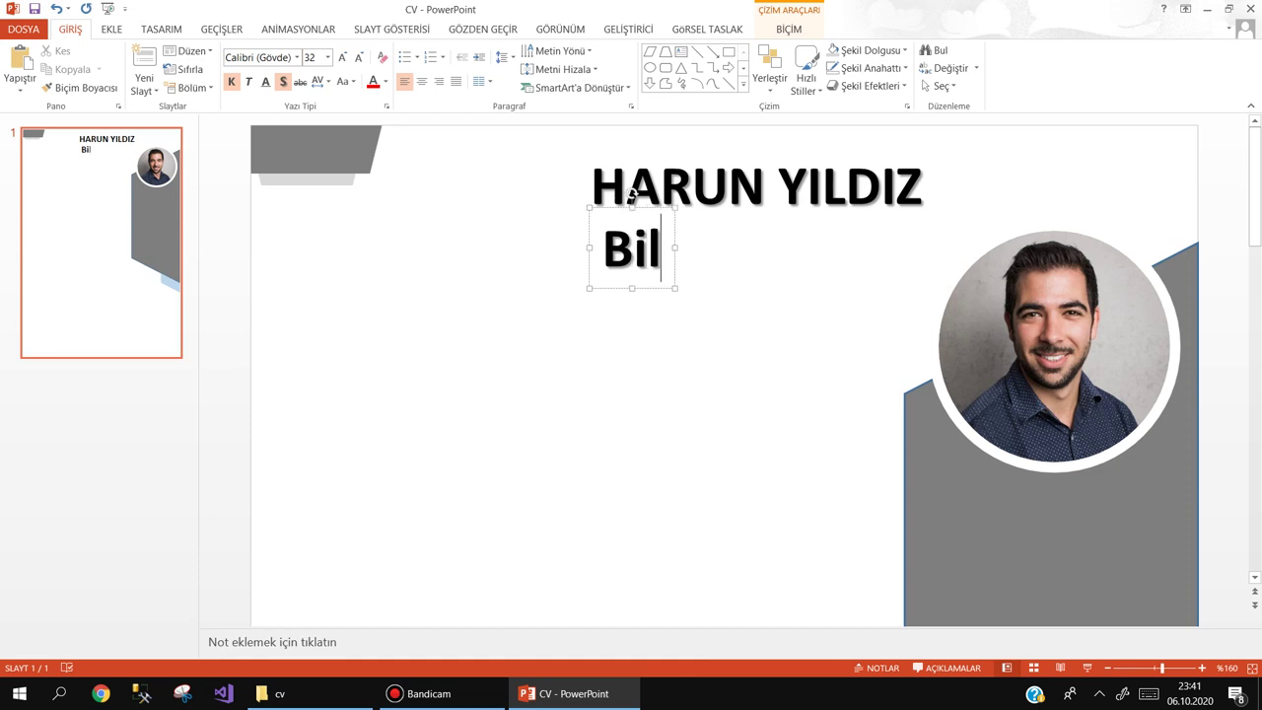
pyautogui.write('gisayar ')
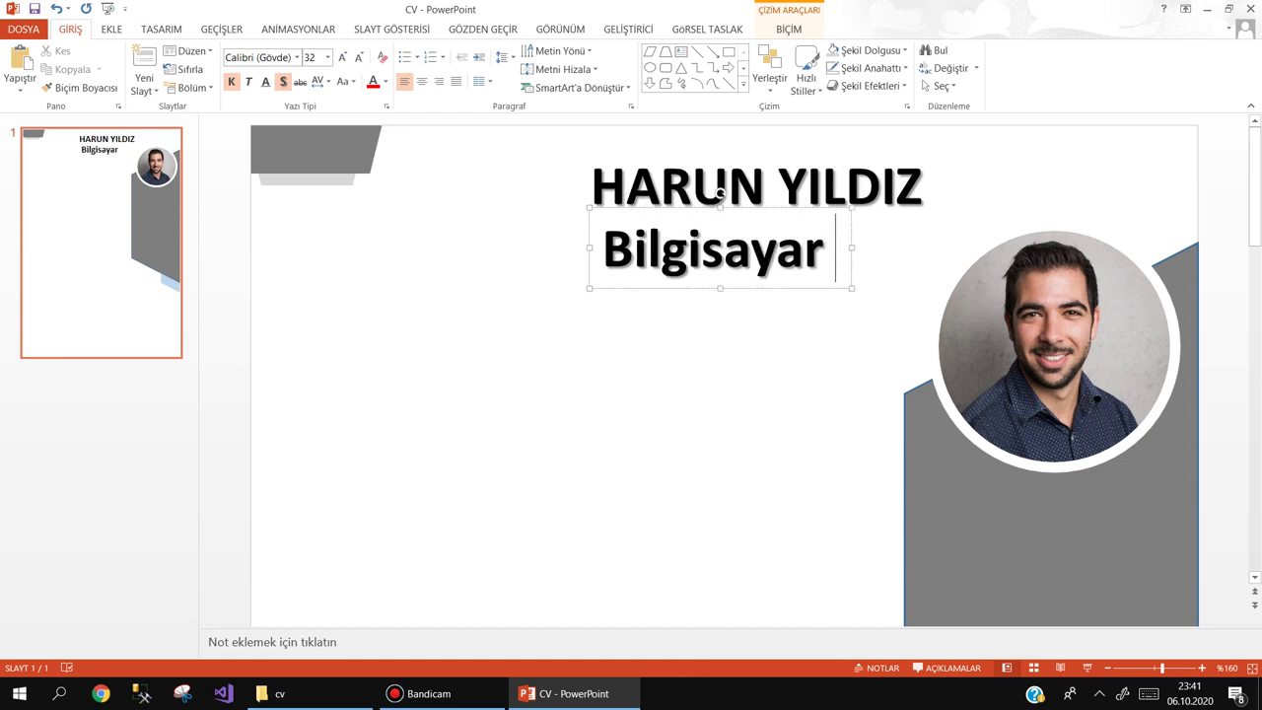
pyautogui.write('Mühendisi')
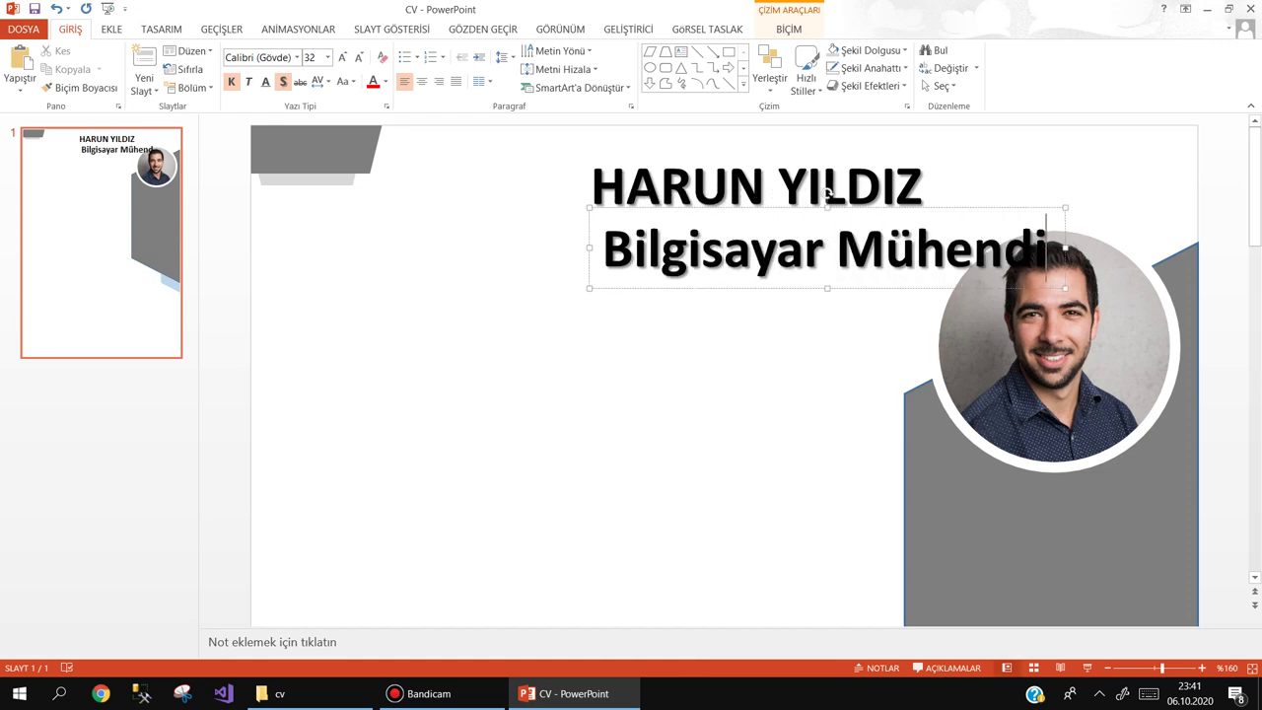
pyautogui.click(611, 288)
# Shrink the subtitle to 14 pt, remove bold and shadow, and centre it under the name.
pyautogui.click(357, 61)
pyautogui.click(357, 61)
pyautogui.click(357, 61)
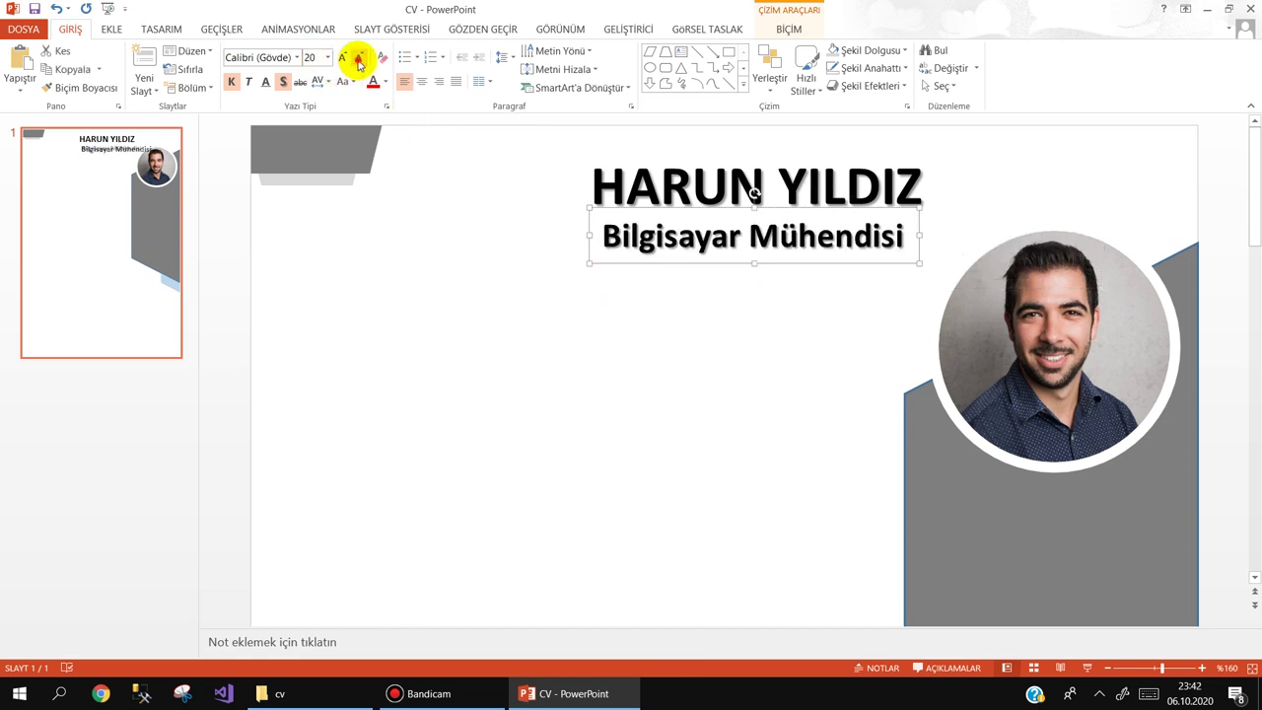
pyautogui.click(357, 61)
pyautogui.click(357, 61)
pyautogui.click(357, 61)
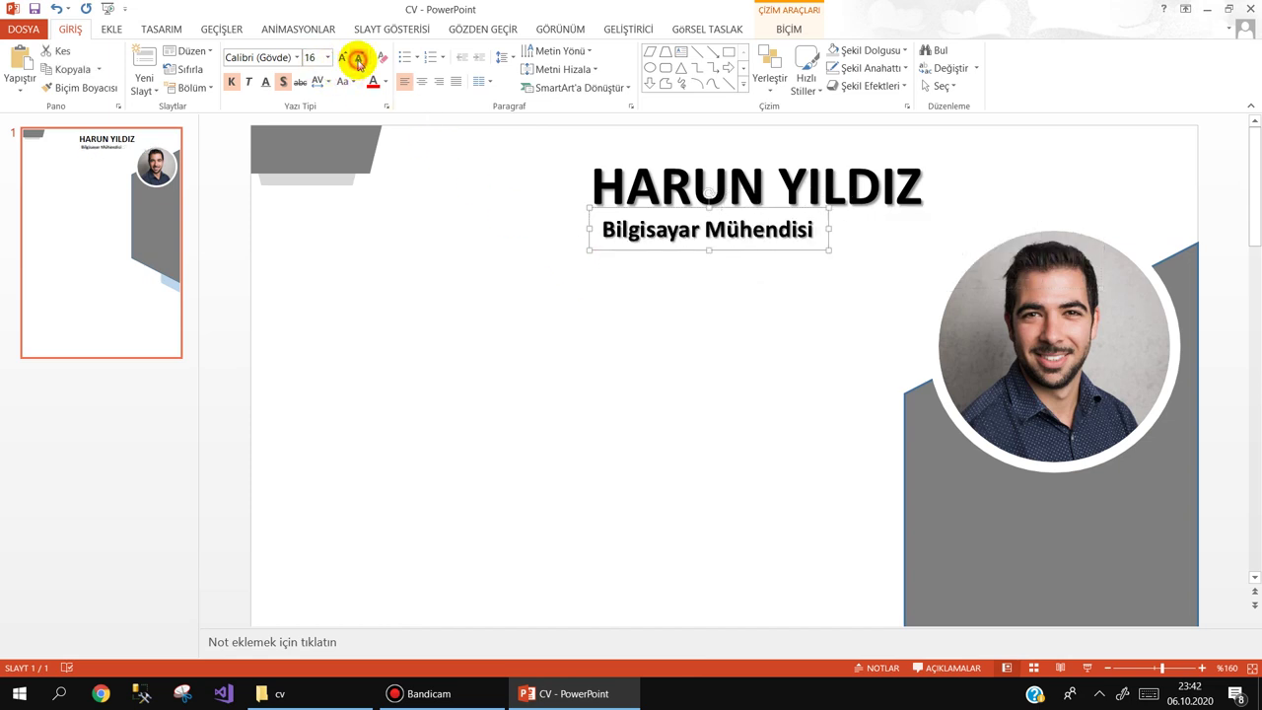
pyautogui.click(231, 85)
pyautogui.click(283, 82)
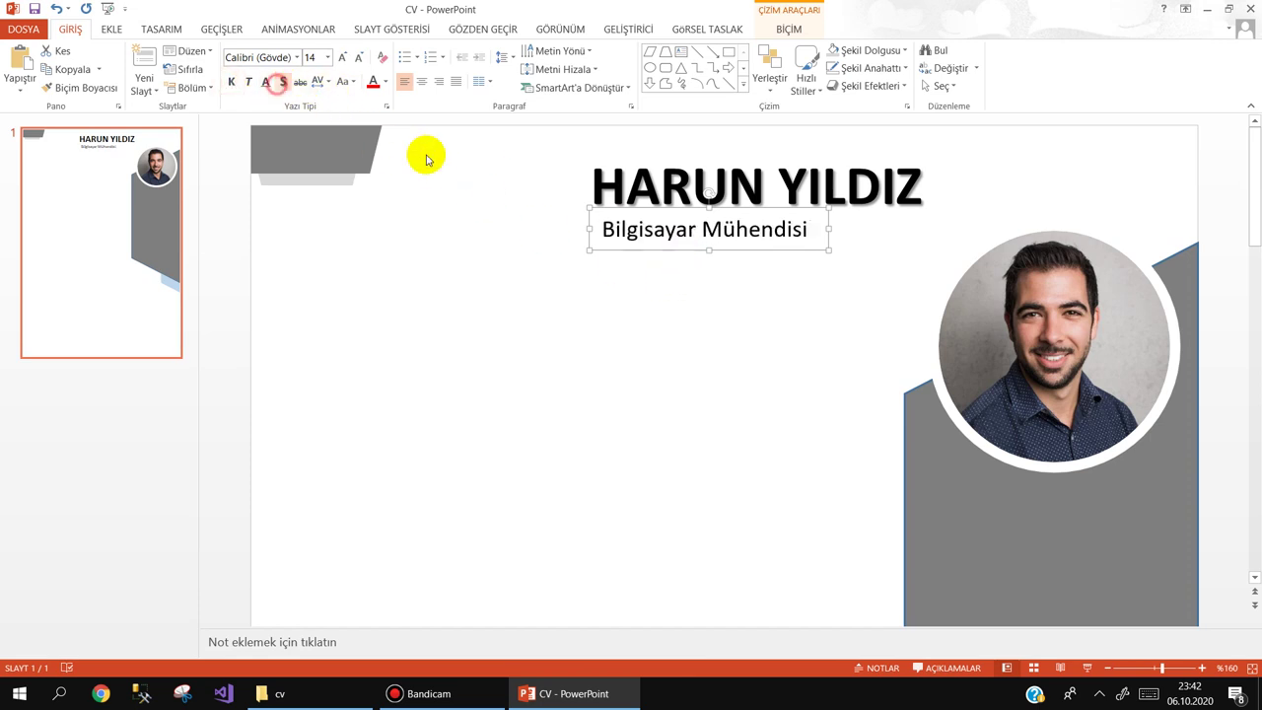
pyautogui.moveTo(651, 252); pyautogui.dragTo(708, 249)
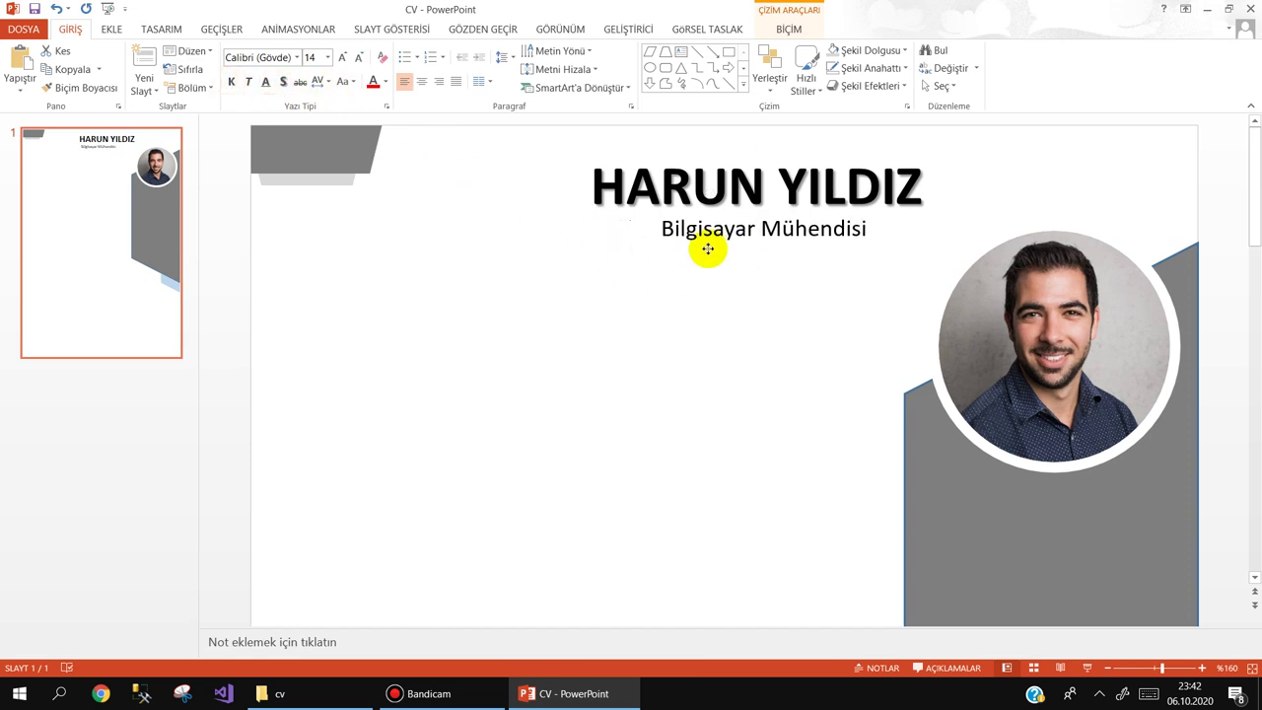
pyautogui.click(569, 306)
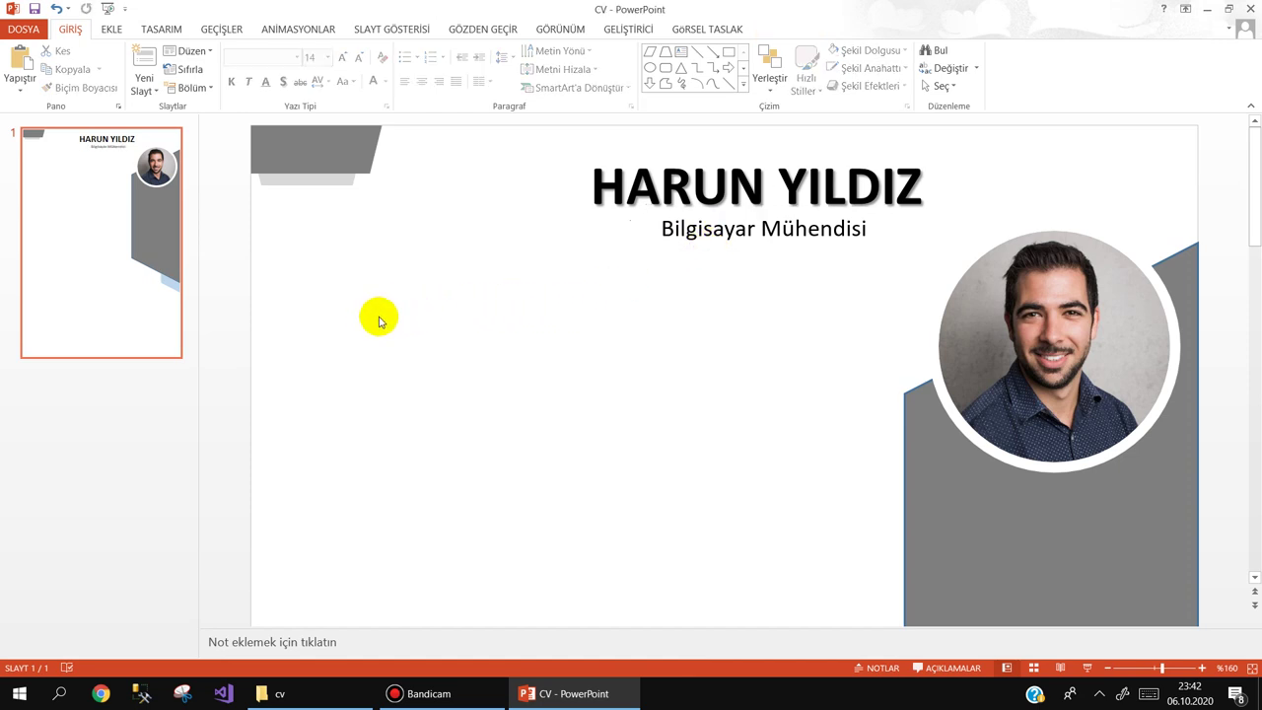
# Insert the red button image from the cv folder and shrink it to a small size.
pyautogui.click(286, 693)
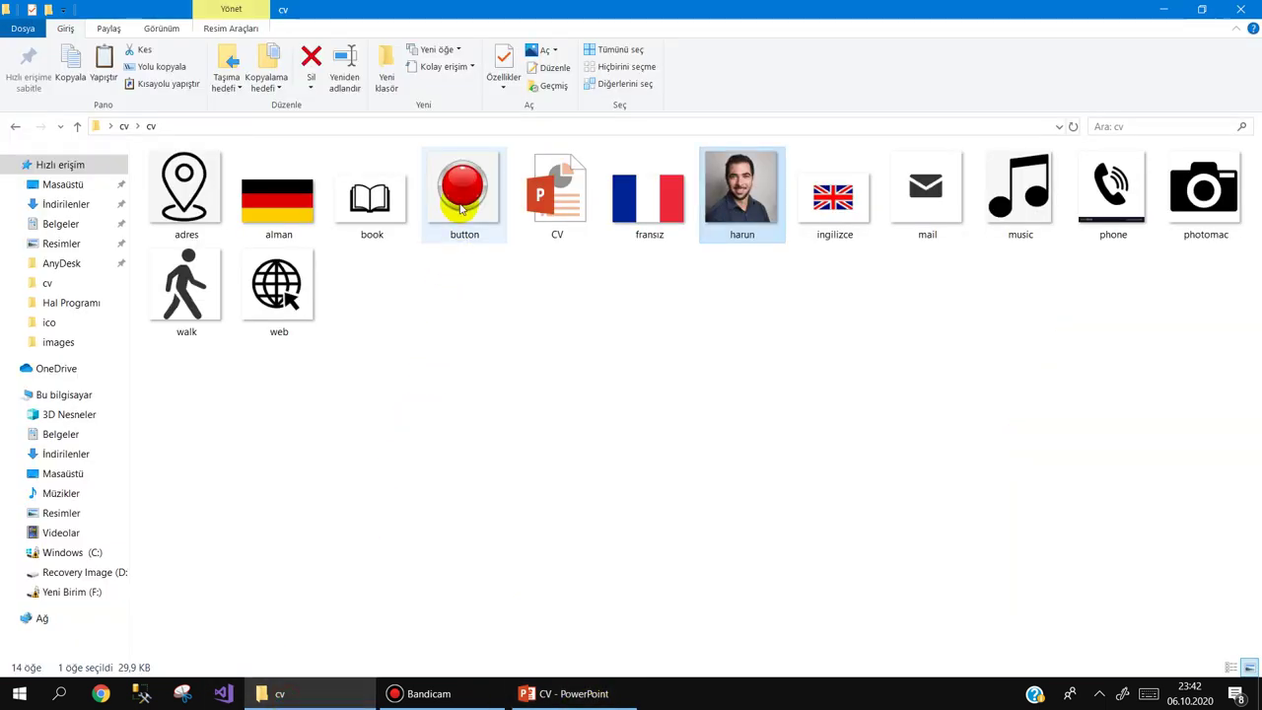
pyautogui.moveTo(461, 207)
pyautogui.mouseDown()
pyautogui.moveTo(482, 481)
pyautogui.moveTo(493, 478)
pyautogui.mouseUp()
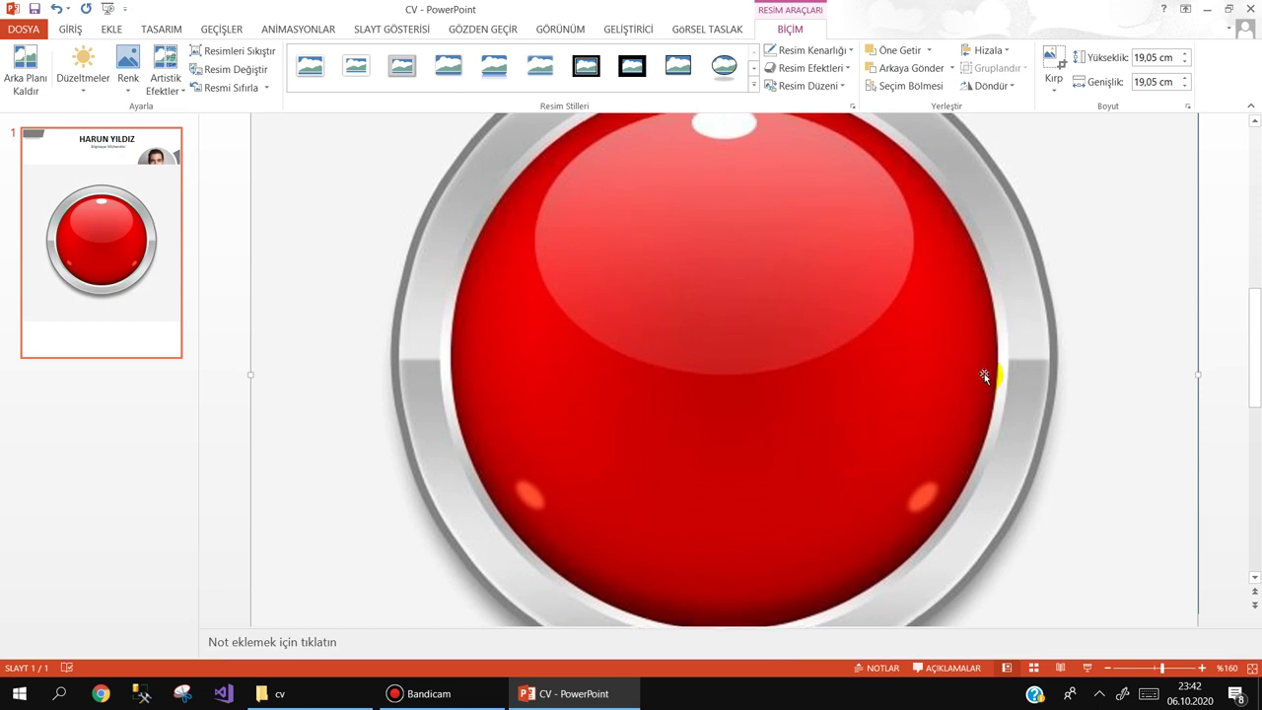
pyautogui.scroll(3, 1085, 326)
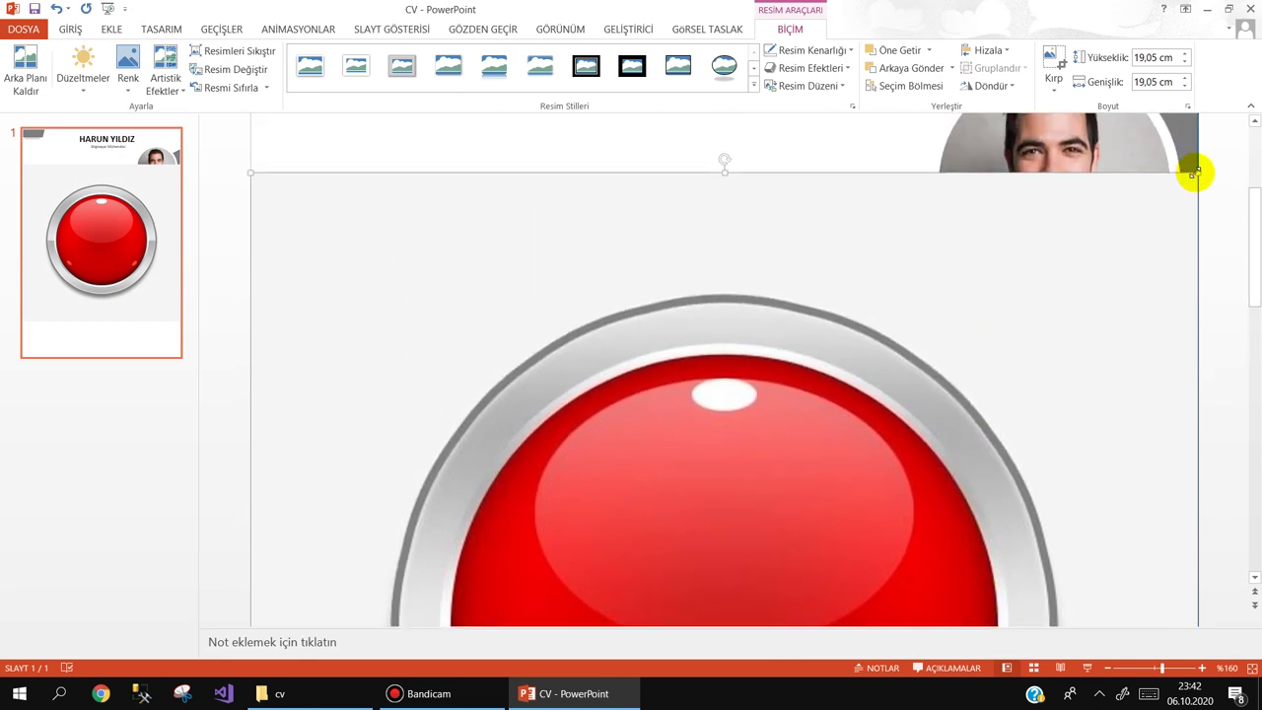
pyautogui.moveTo(1194, 174); pyautogui.dragTo(886, 189)
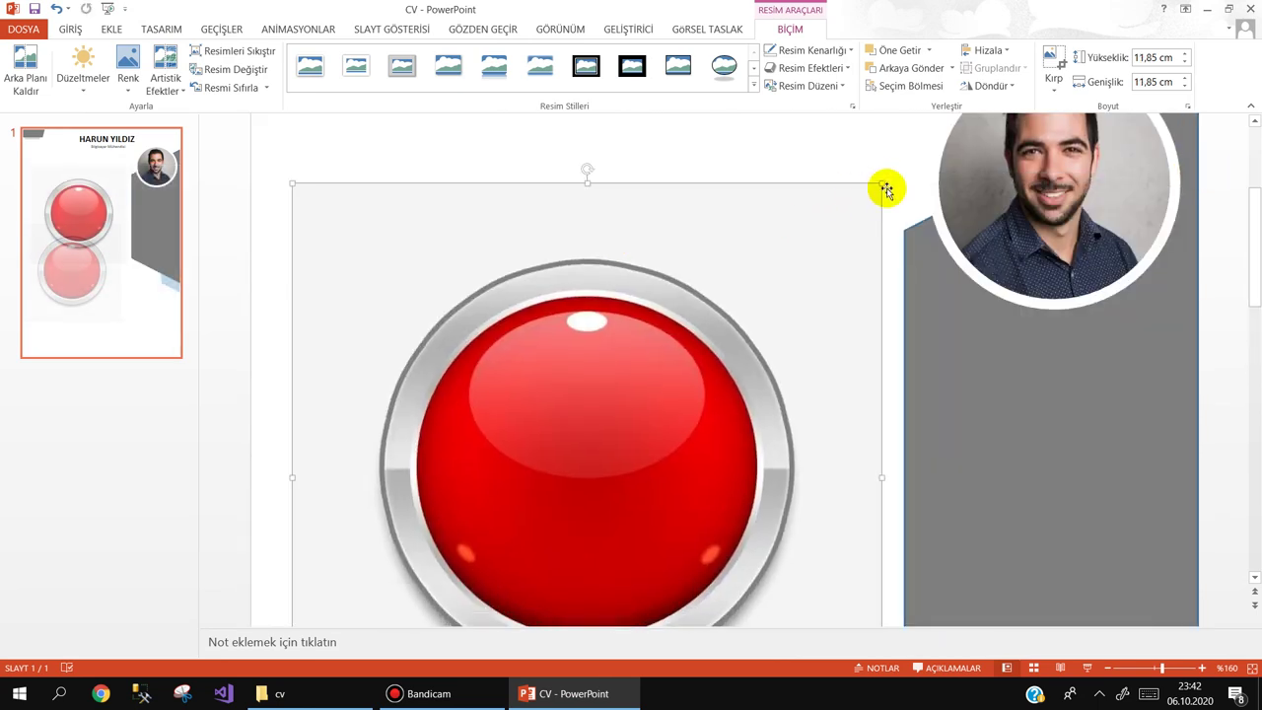
pyautogui.moveTo(882, 184)
pyautogui.mouseDown()
pyautogui.moveTo(710, 186)
pyautogui.moveTo(445, 414)
pyautogui.mouseUp()
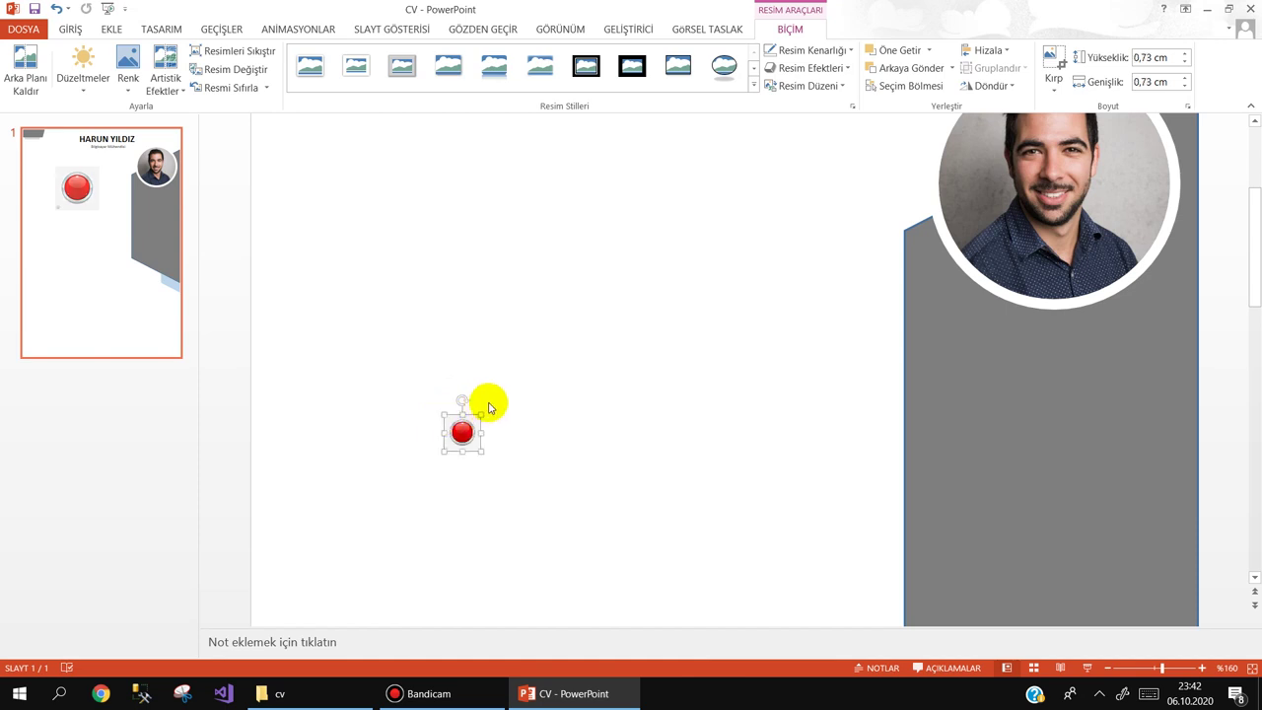
# Crop the button to an oval and move the dot below the subtitle, left of the photo.
pyautogui.click(1054, 91)
pyautogui.moveTo(1060, 127)
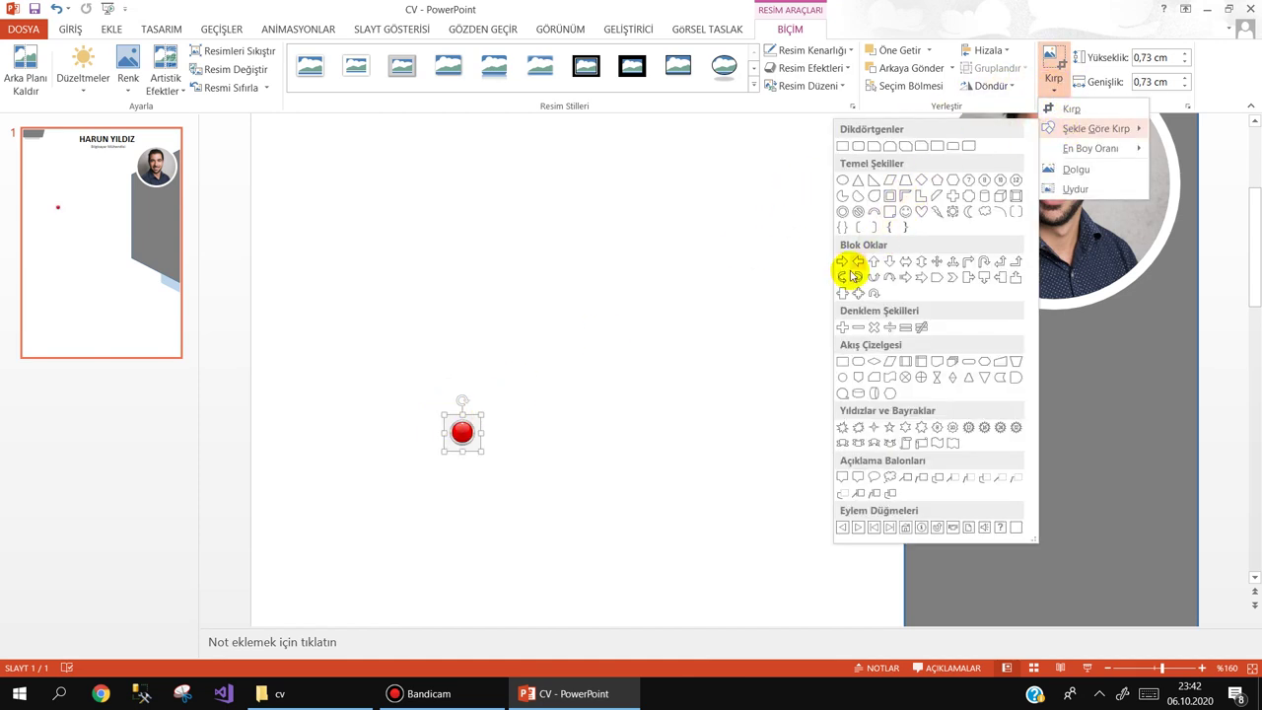
pyautogui.click(843, 180)
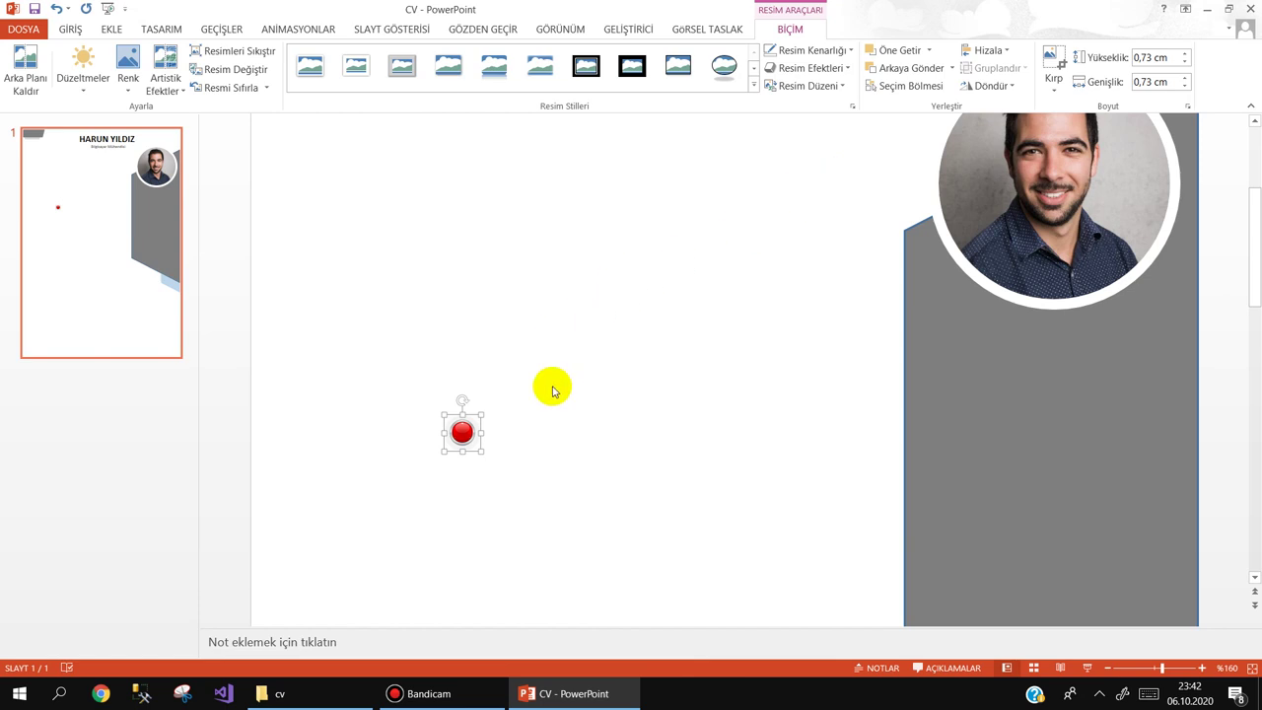
pyautogui.moveTo(462, 432); pyautogui.dragTo(334, 226)
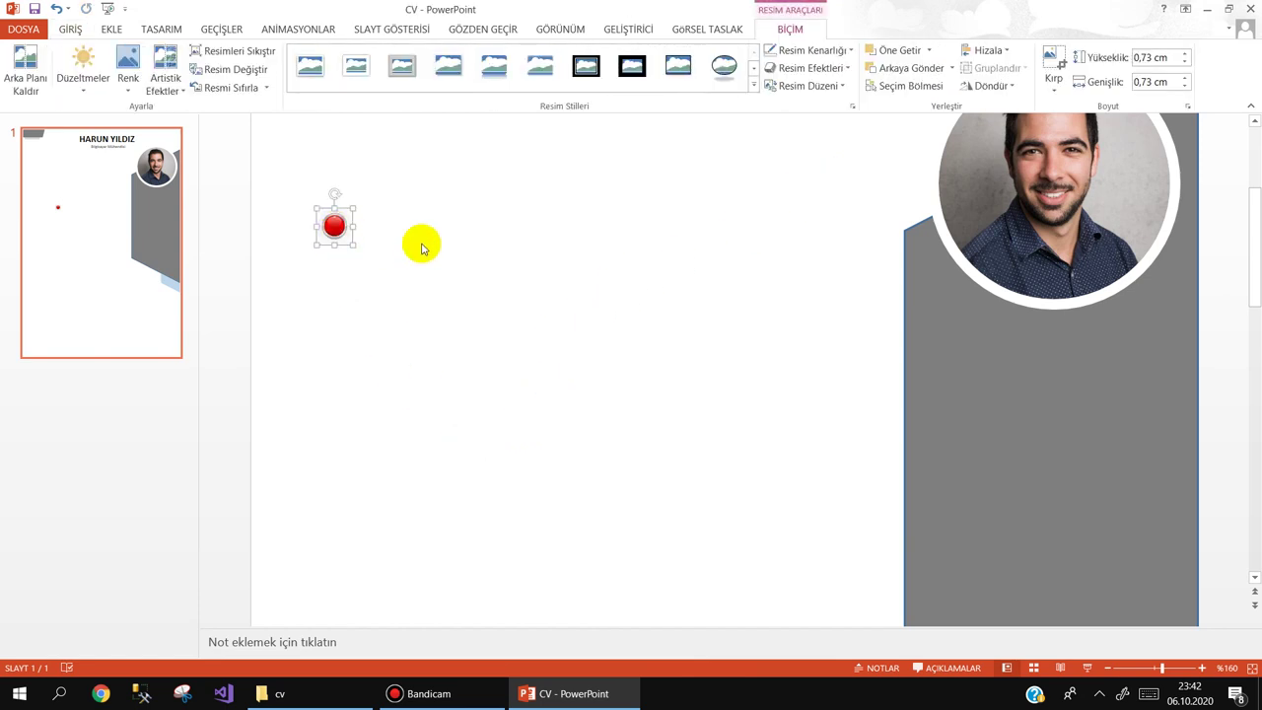
pyautogui.scroll(1, 516, 212)
pyautogui.scroll(1, 517, 212)
pyautogui.click(478, 293)
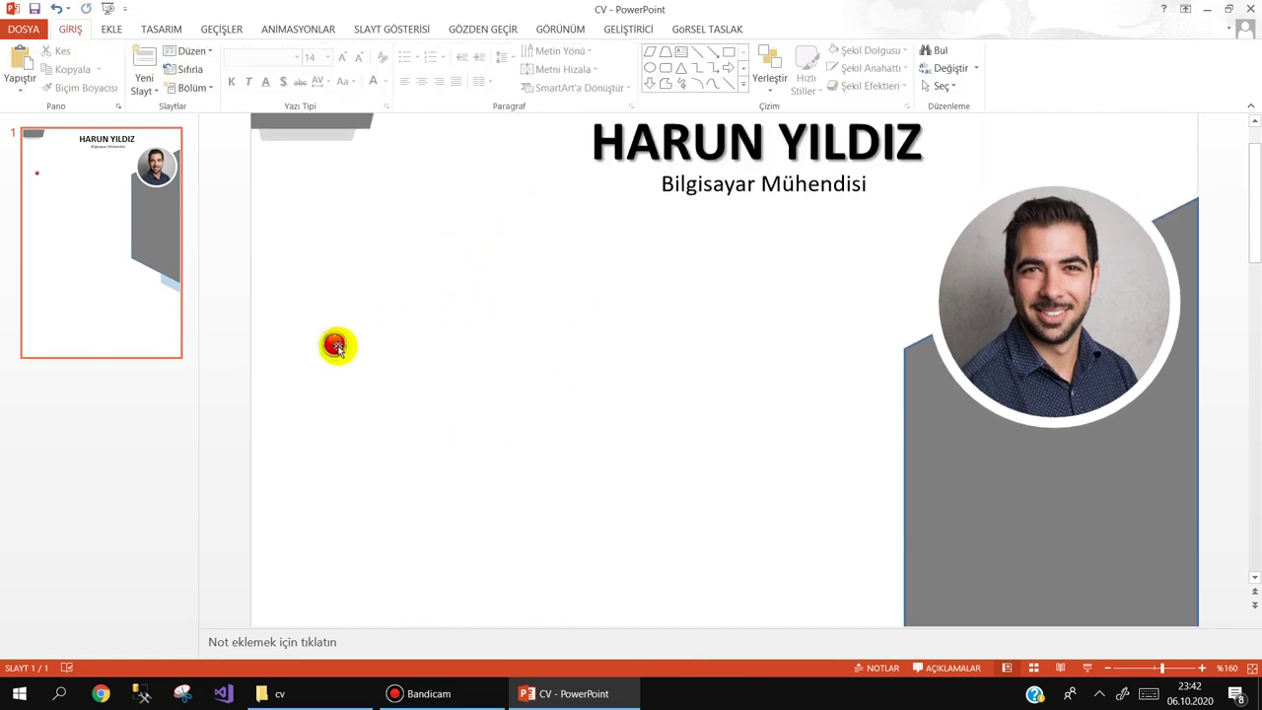
pyautogui.moveTo(334, 345); pyautogui.dragTo(366, 421)
pyautogui.click(418, 318)
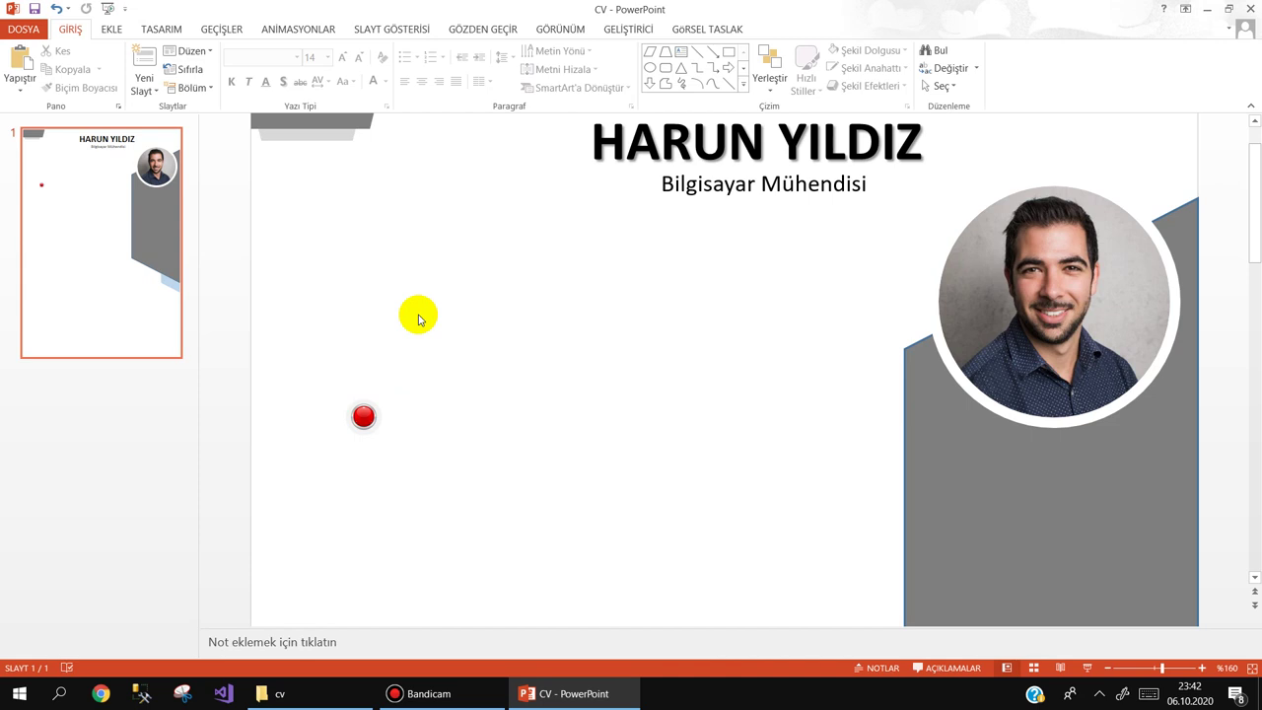
pyautogui.moveTo(363, 416); pyautogui.dragTo(779, 333)
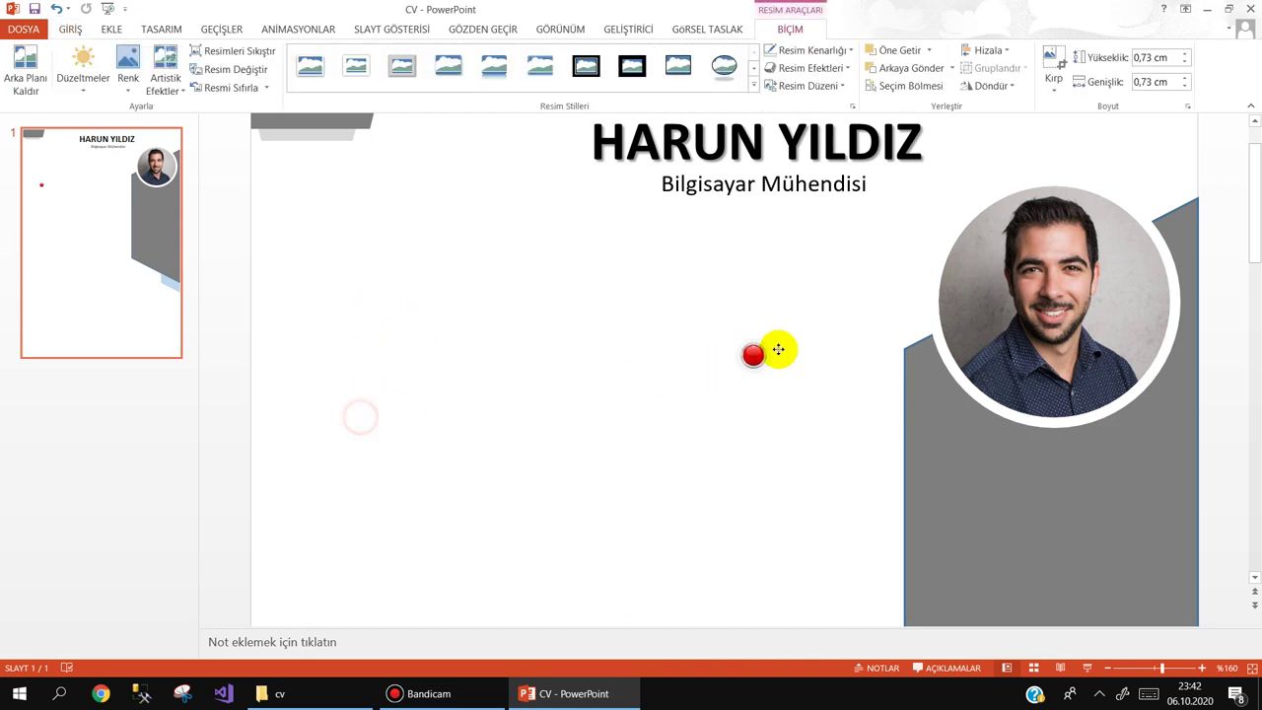
pyautogui.click(409, 306)
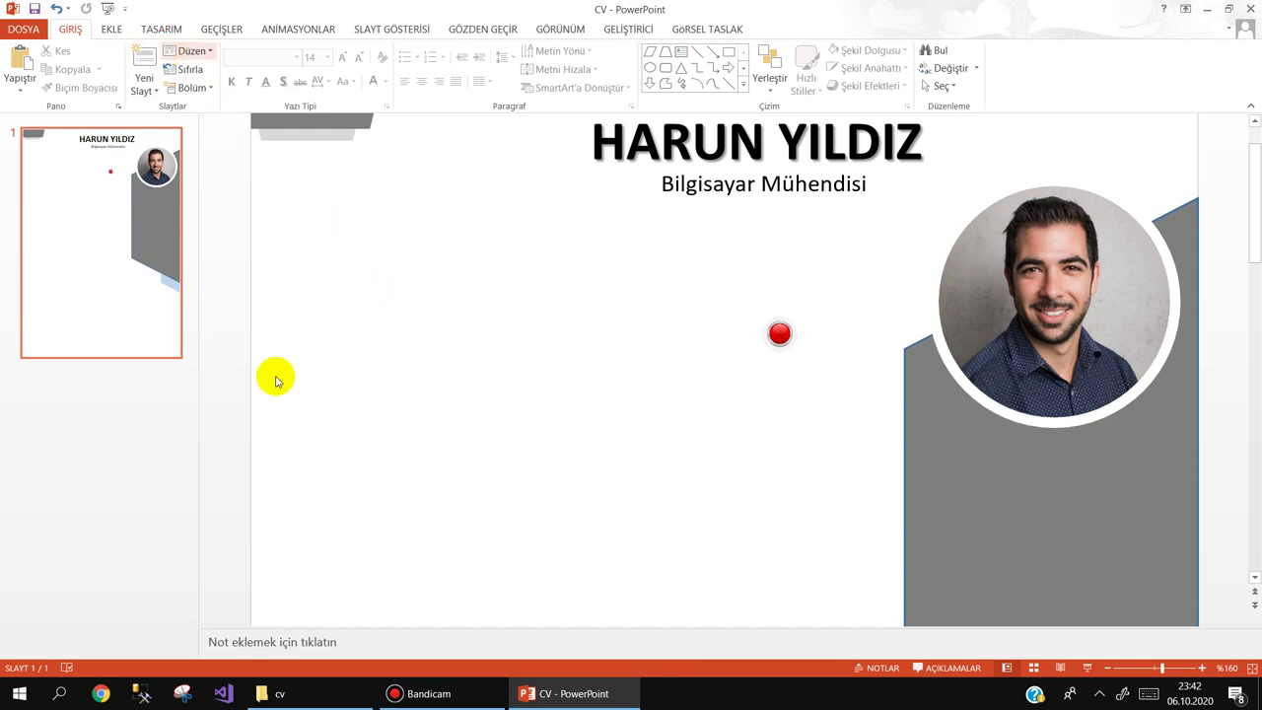
# Snap the cv folder beside PowerPoint and drag the adres pin icon onto the slide.
pyautogui.click(296, 690)
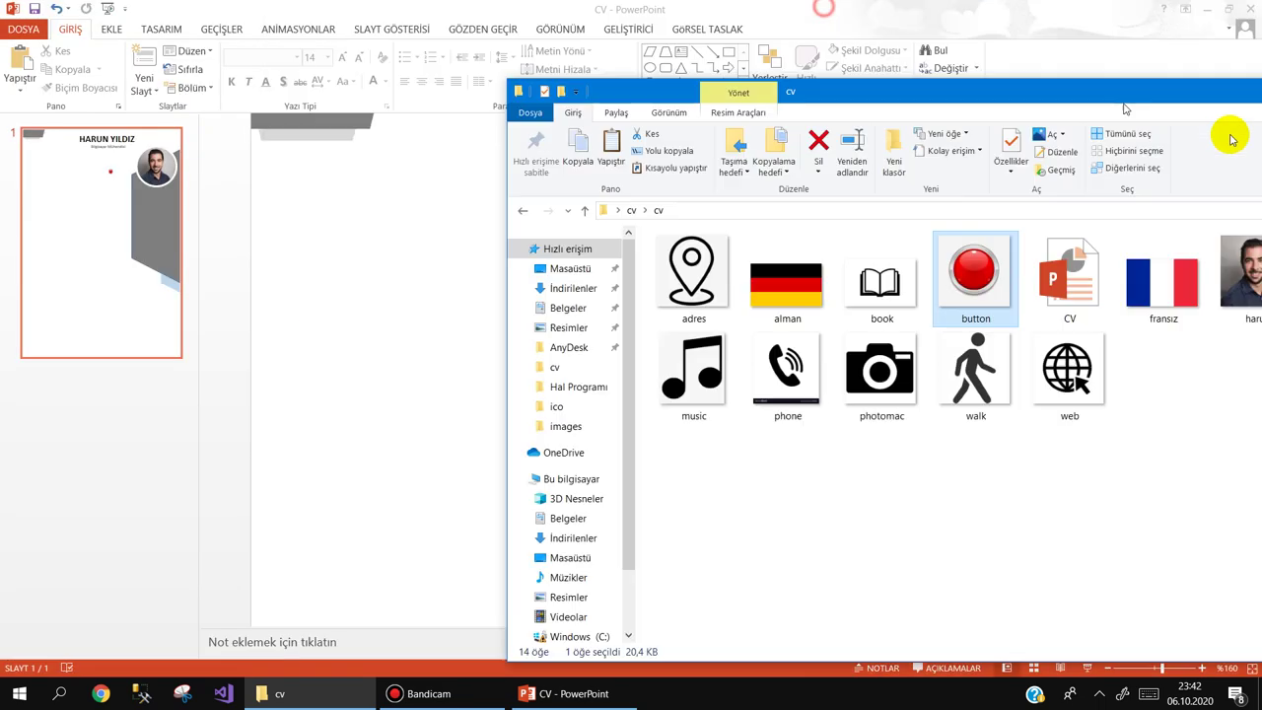
pyautogui.moveTo(826, 12); pyautogui.dragTo(1260, 139)
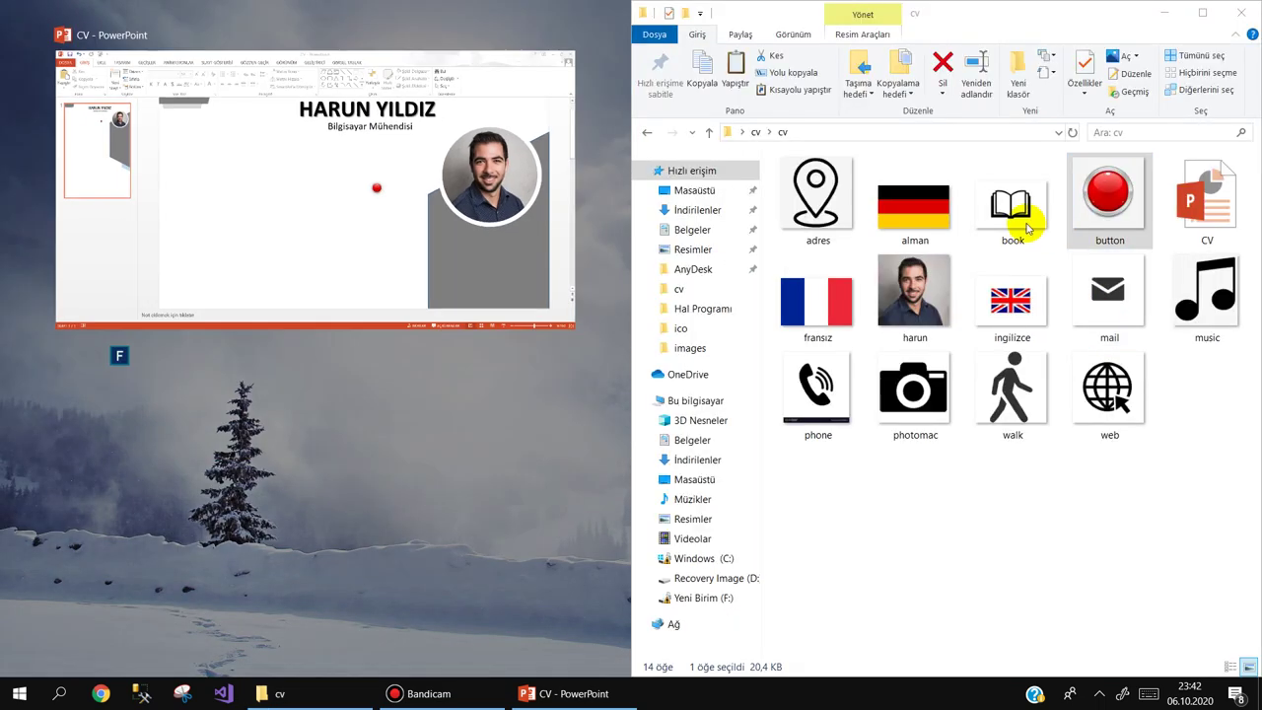
pyautogui.click(361, 265)
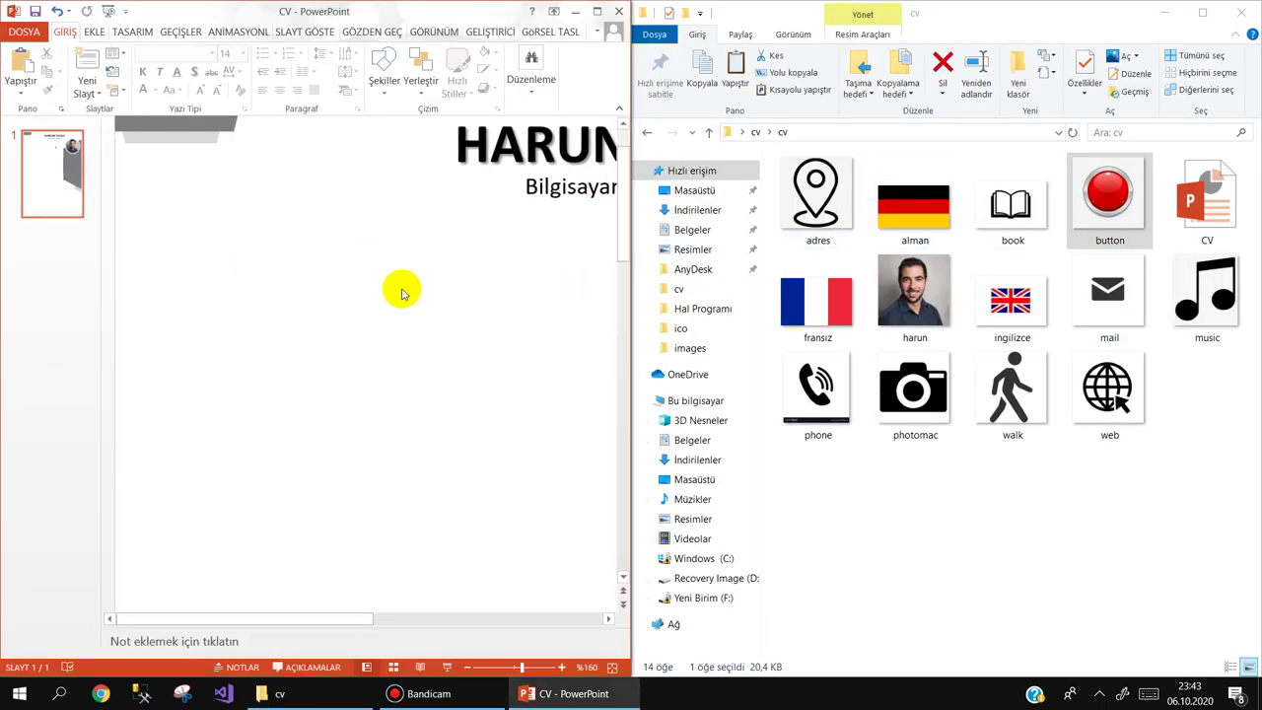
pyautogui.moveTo(818, 198); pyautogui.dragTo(192, 273)
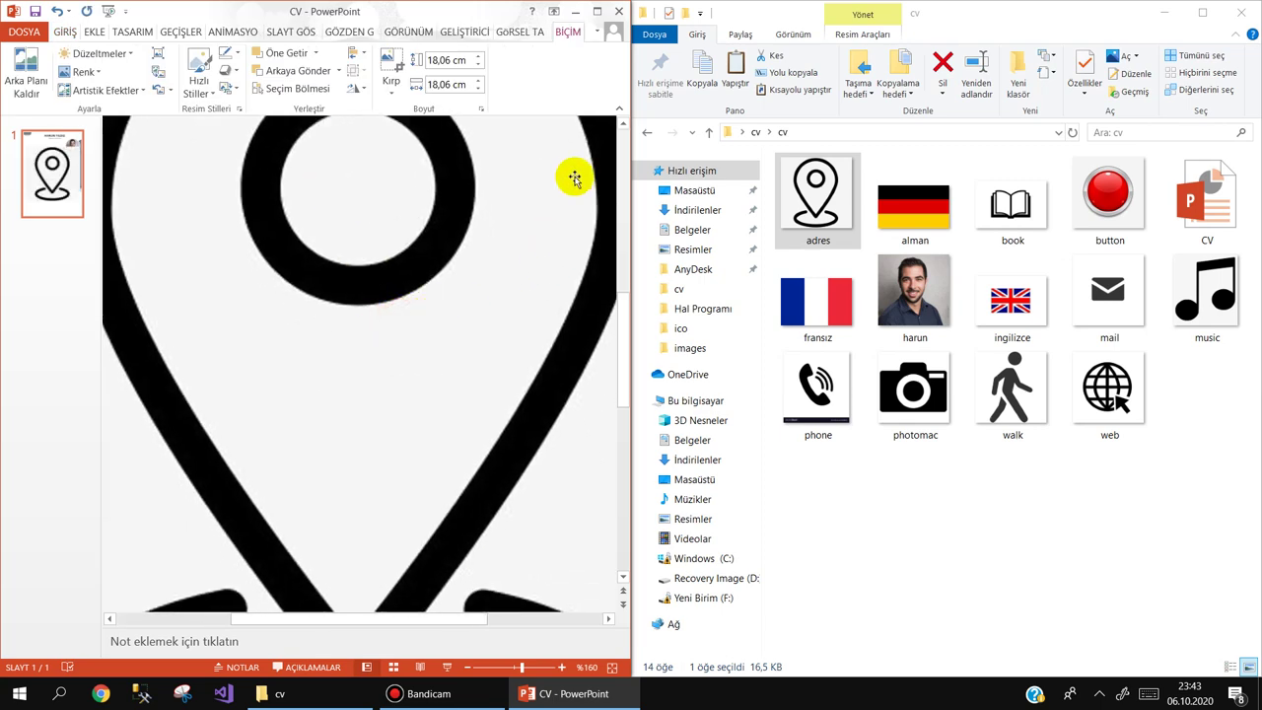
# Maximize PowerPoint and shrink the pin icon to a tiny size, moving it up the slide.
pyautogui.click(596, 10)
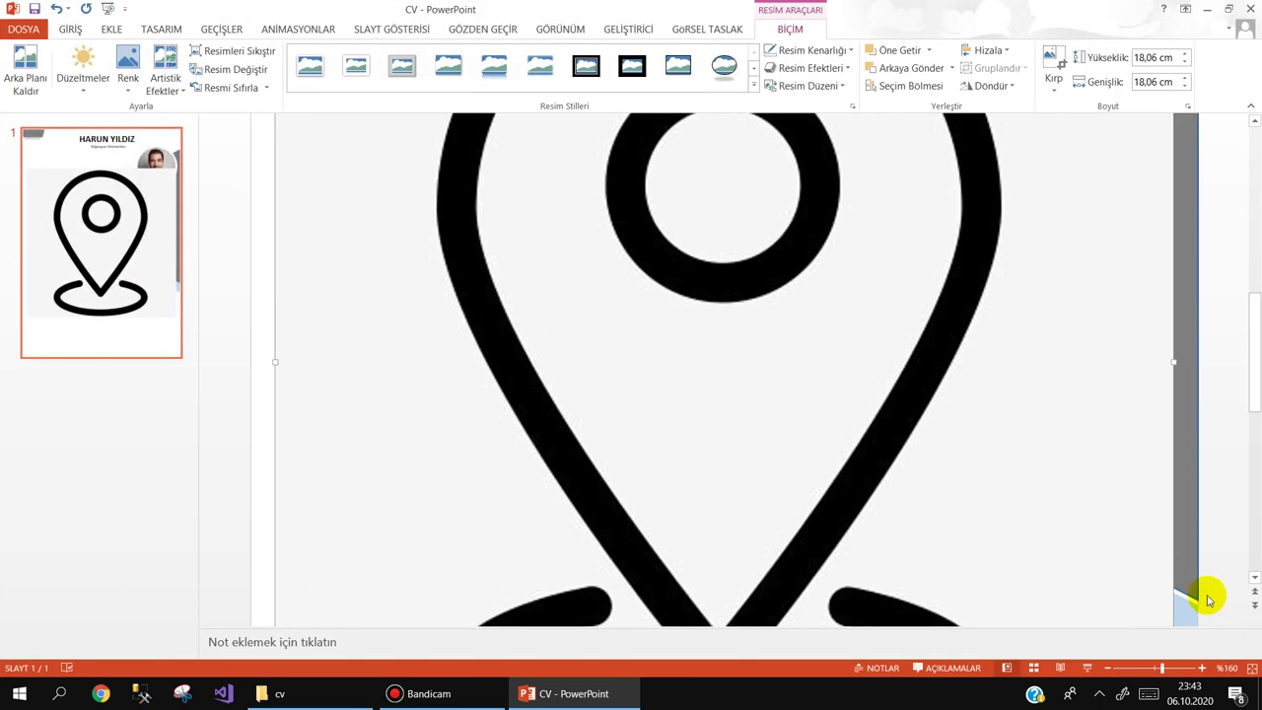
pyautogui.scroll(2, 1180, 305)
pyautogui.scroll(3, 1181, 276)
pyautogui.scroll(1, 1182, 271)
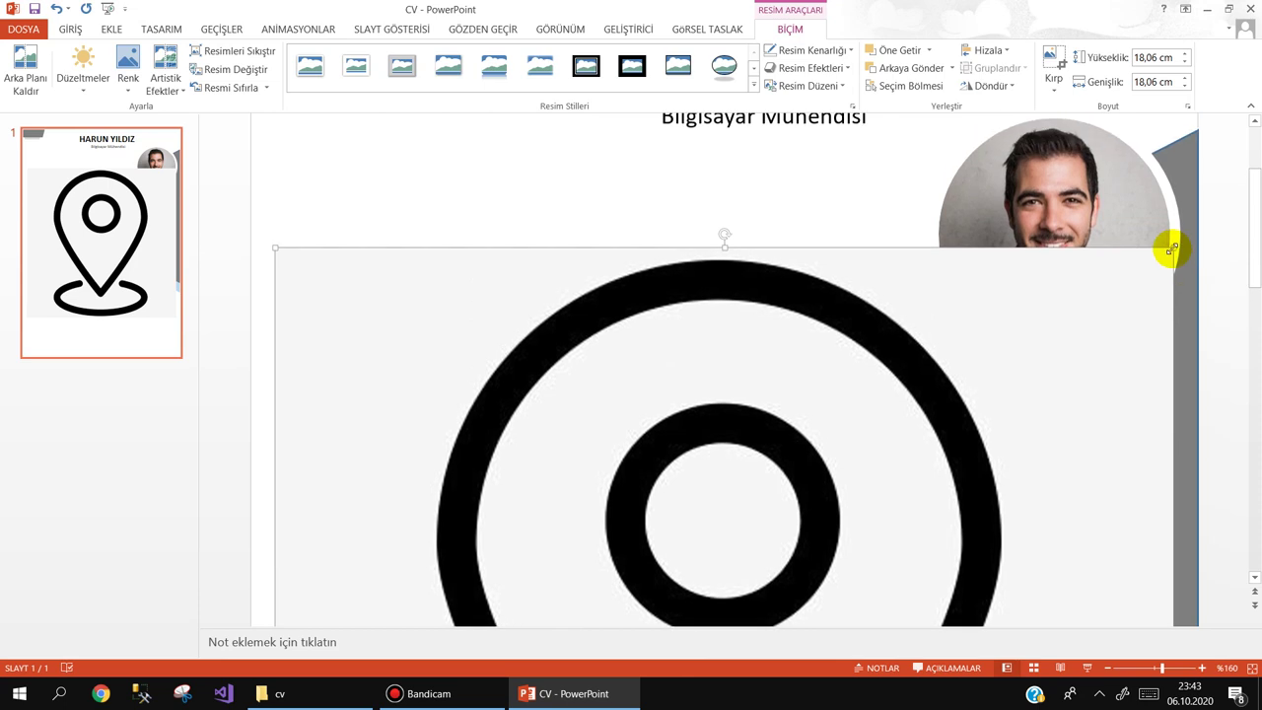
pyautogui.moveTo(1171, 248); pyautogui.dragTo(428, 625)
pyautogui.scroll(-3, 498, 589)
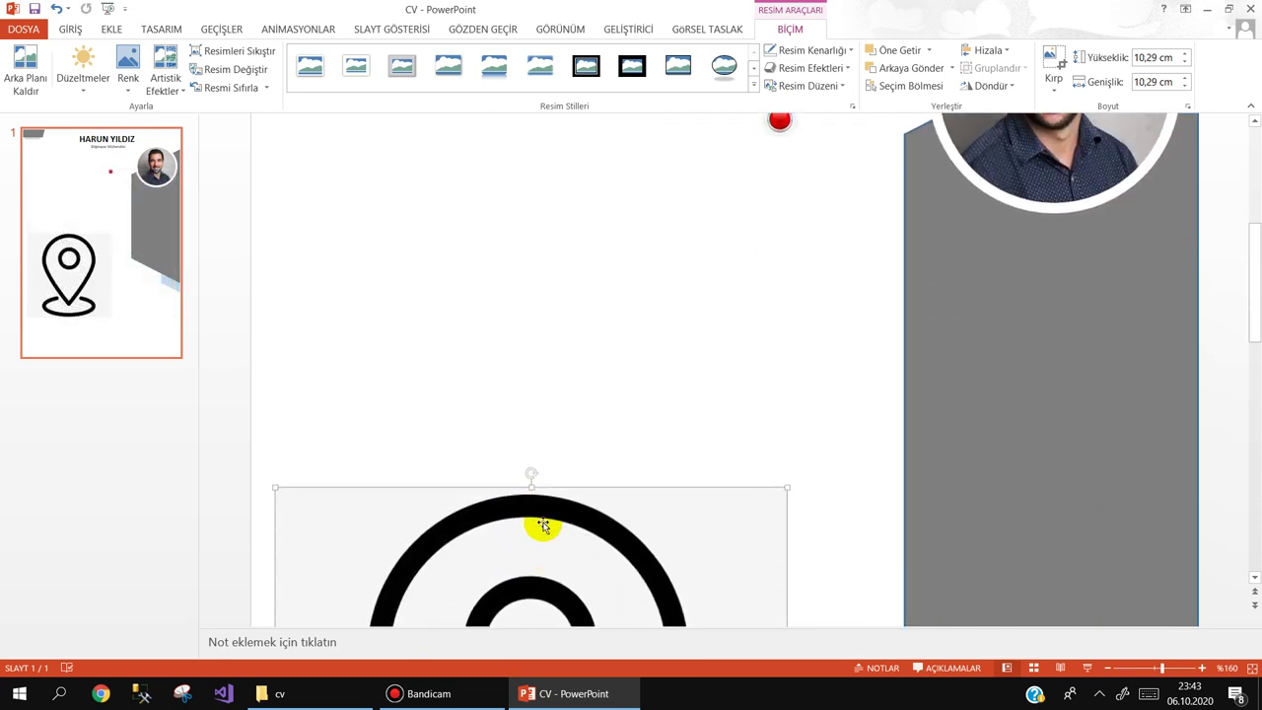
pyautogui.moveTo(543, 524); pyautogui.dragTo(572, 256)
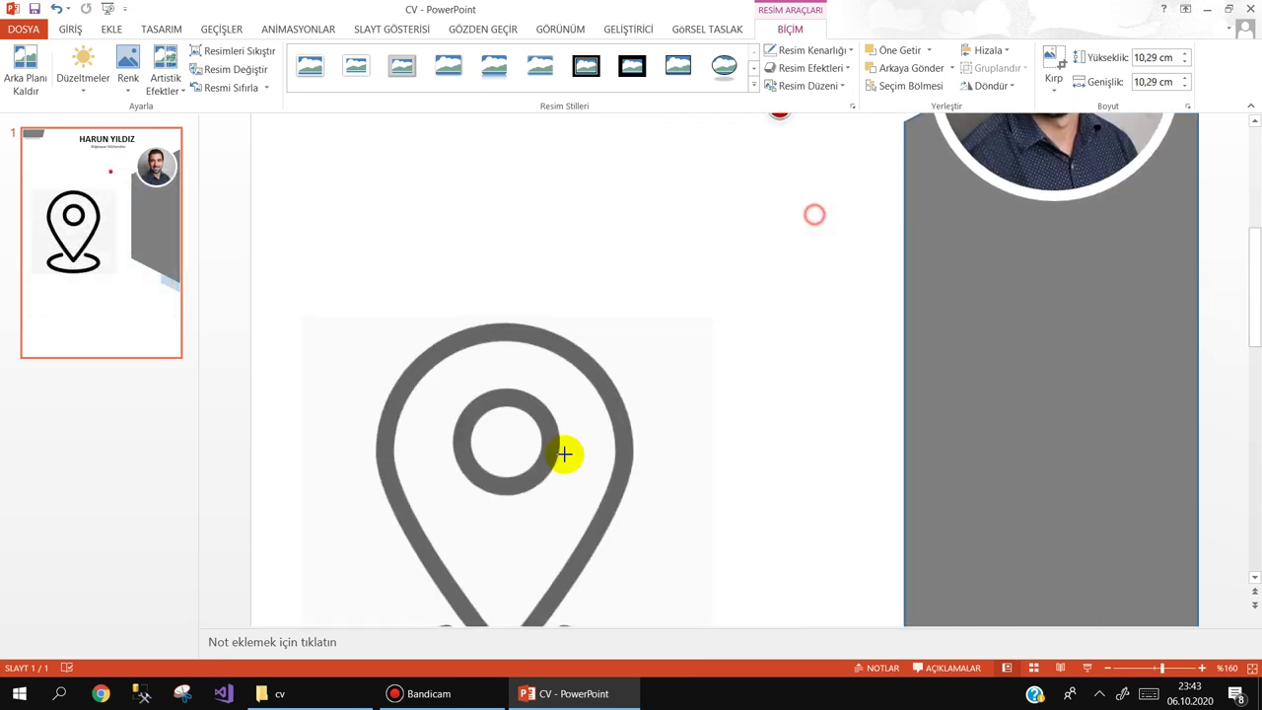
pyautogui.moveTo(815, 217); pyautogui.dragTo(515, 517)
pyautogui.moveTo(436, 577); pyautogui.dragTo(578, 231)
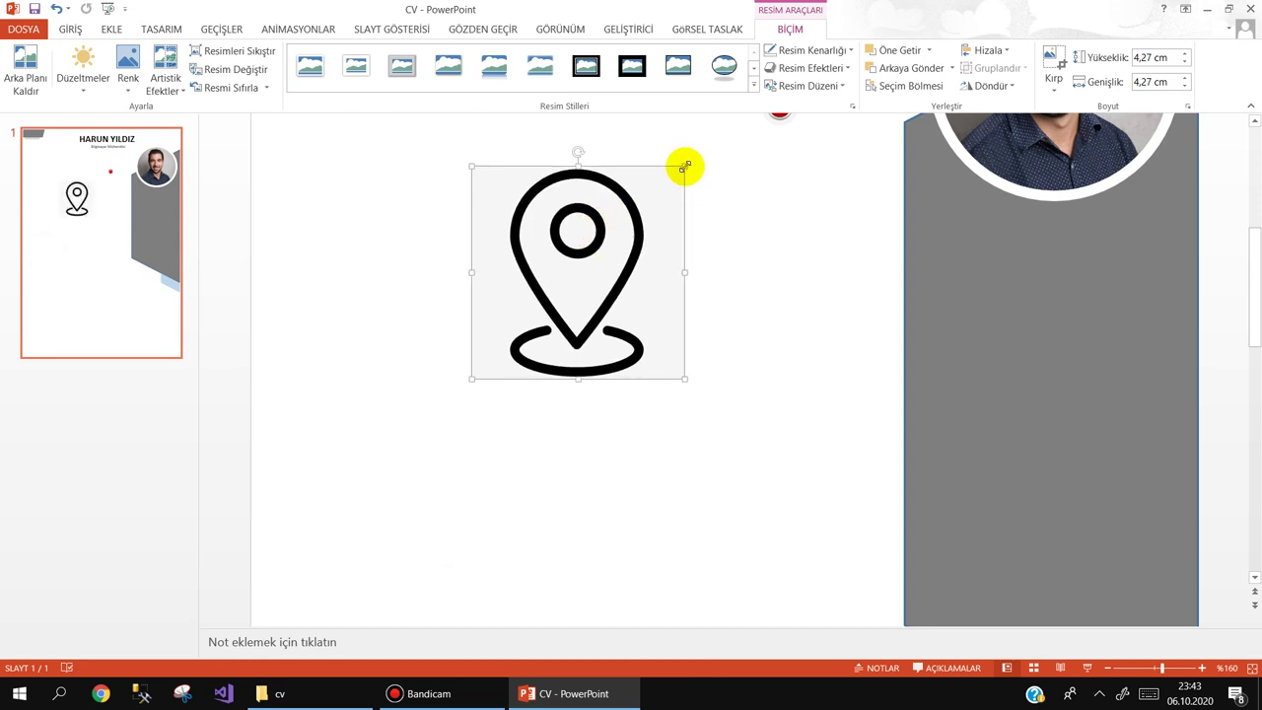
pyautogui.moveTo(686, 181); pyautogui.dragTo(504, 356)
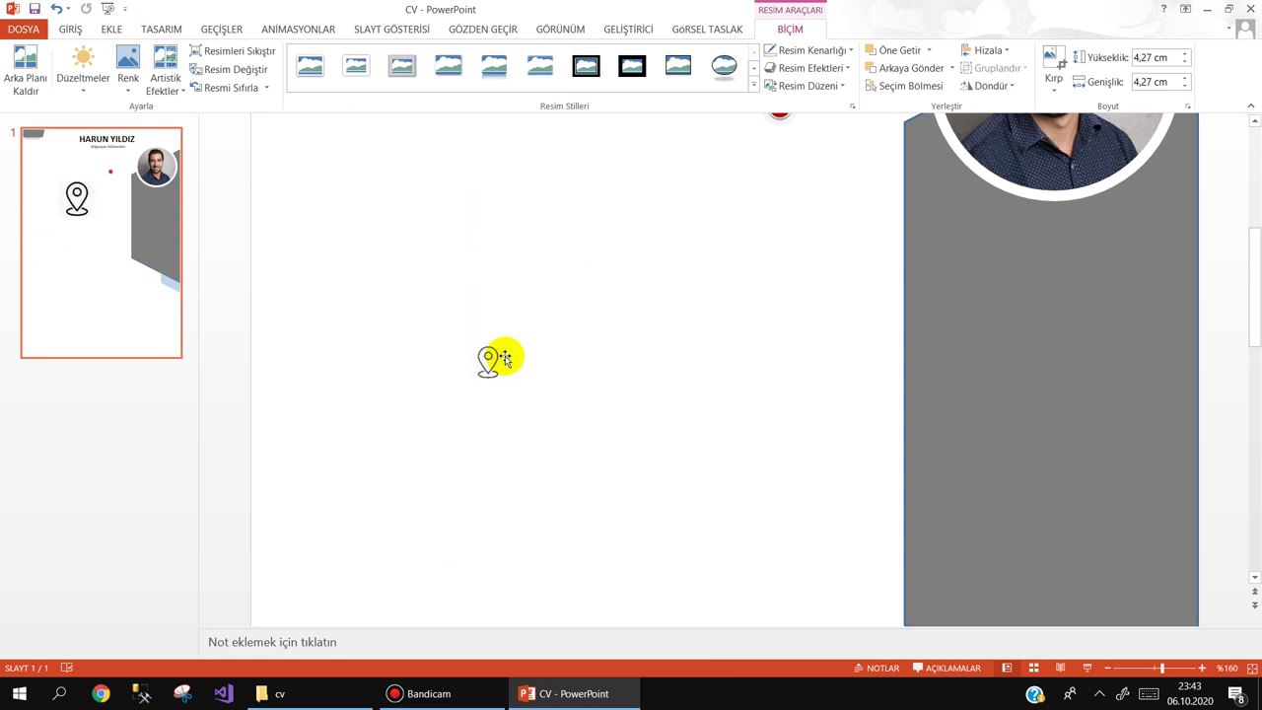
# Pause the screen recording and reactivate the cv folder window.
pyautogui.click(424, 693)
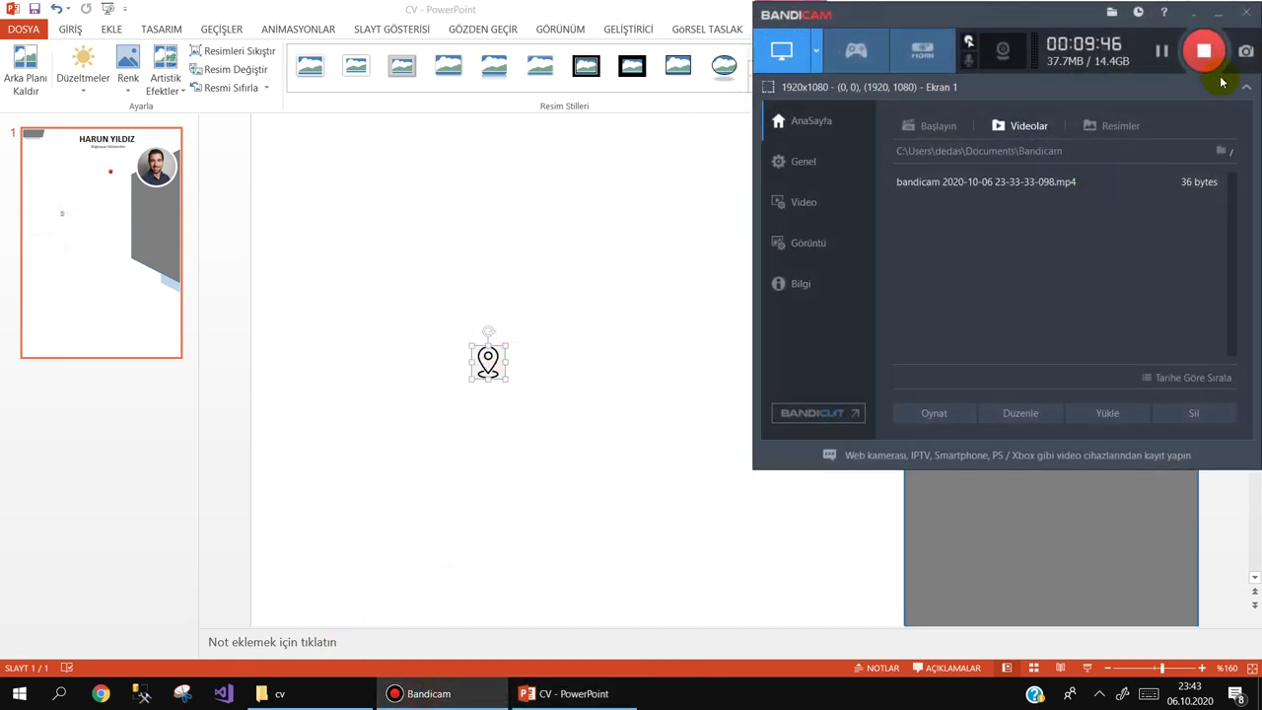
pyautogui.click(1167, 54)
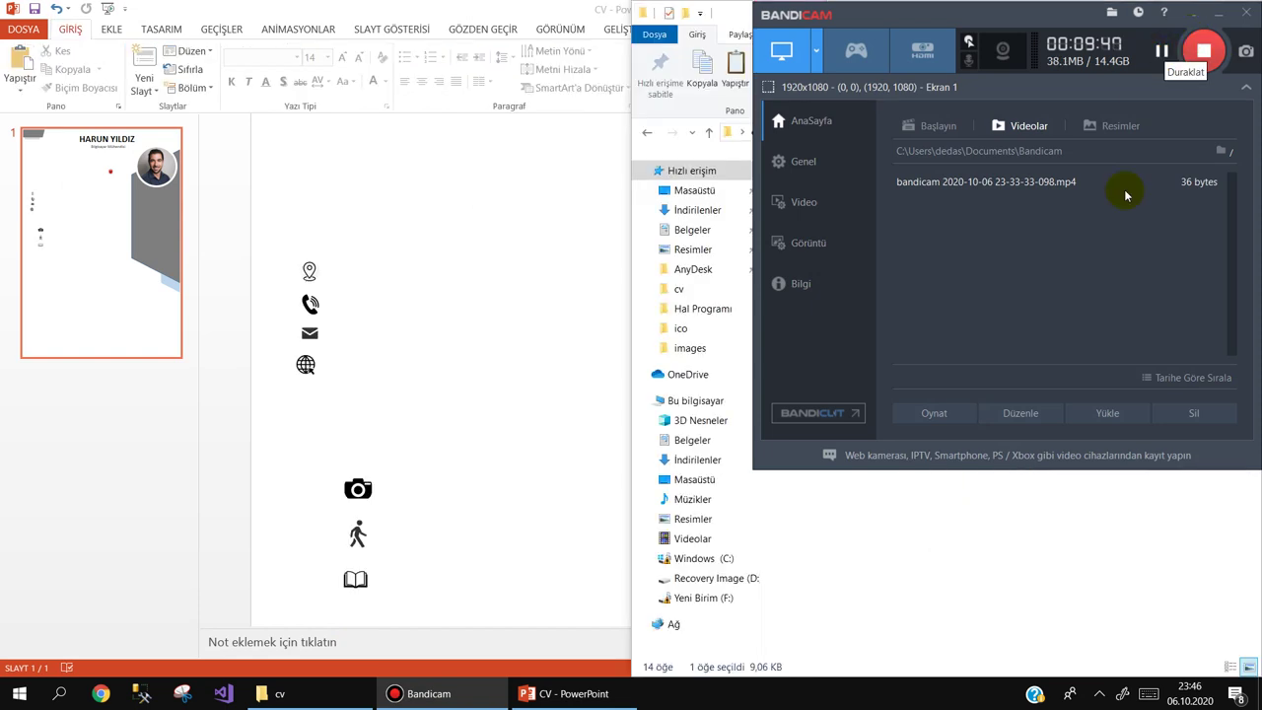
pyautogui.click(881, 566)
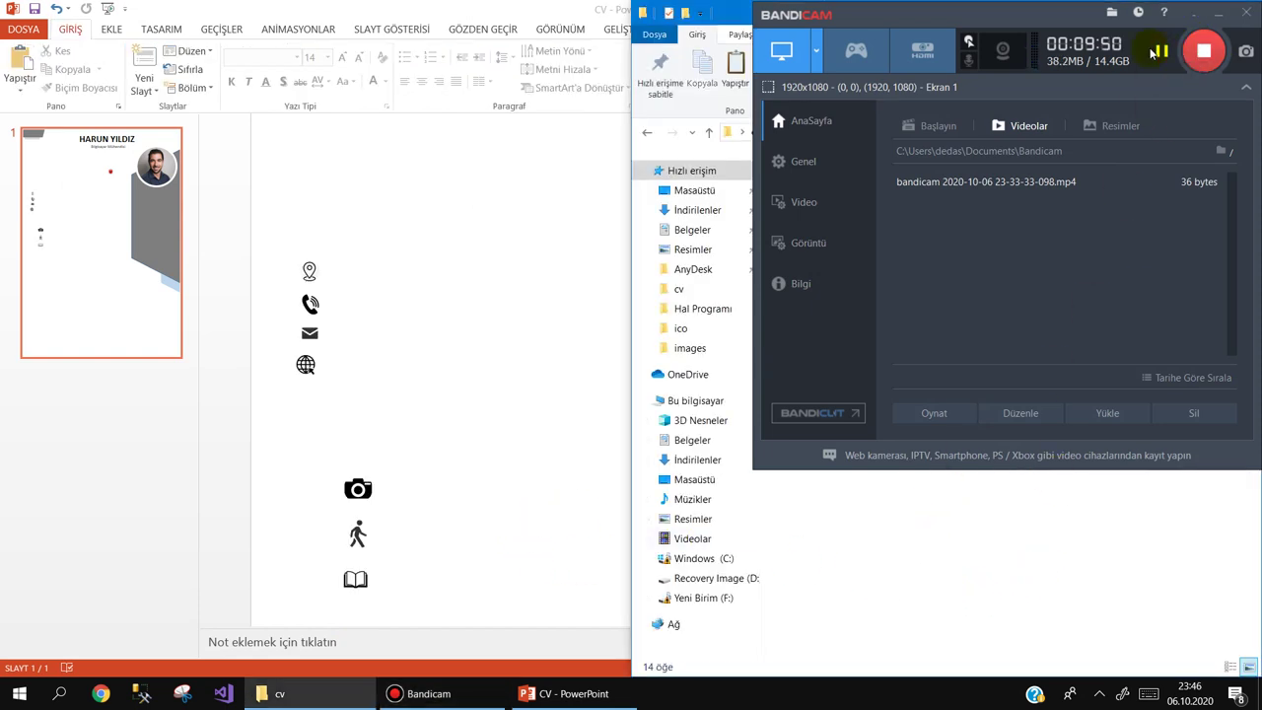
# Bring the music picture from the cv folder onto the slide, shrink it, and crop it to a shape.
pyautogui.click(1219, 17)
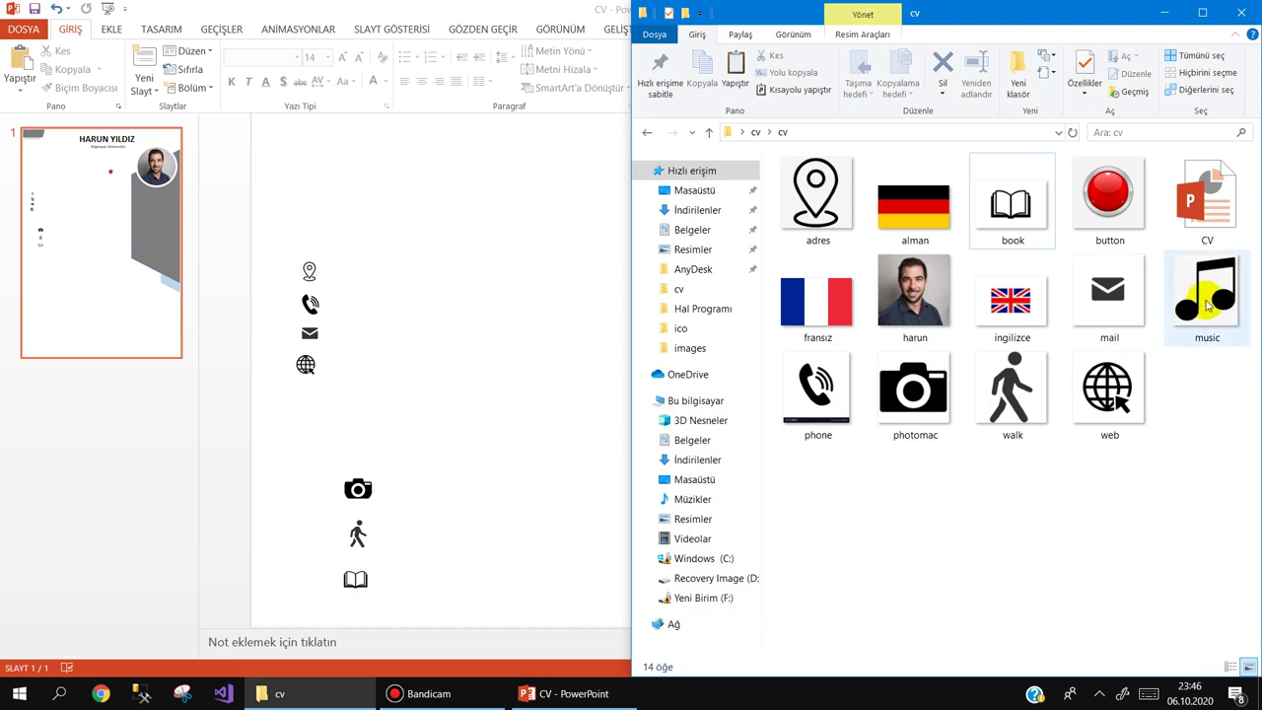
pyautogui.moveTo(1206, 288)
pyautogui.mouseDown()
pyautogui.moveTo(804, 355)
pyautogui.moveTo(447, 390)
pyautogui.mouseUp()
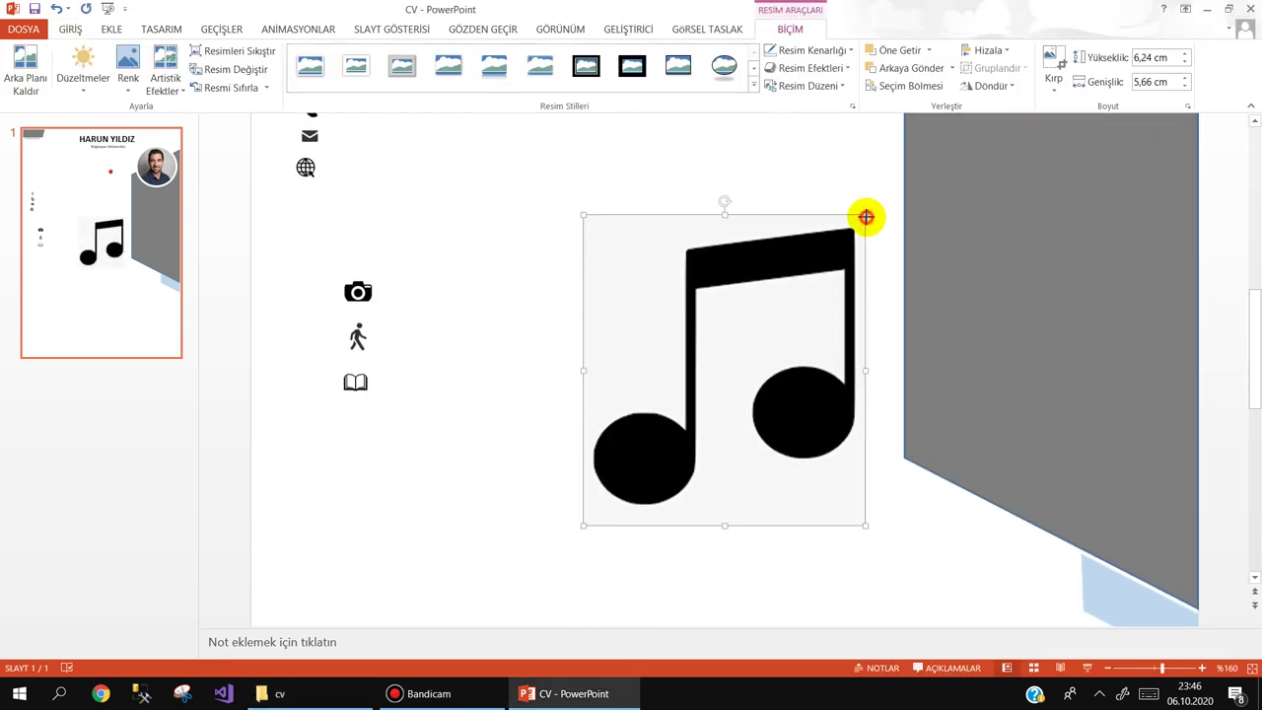
pyautogui.moveTo(866, 216); pyautogui.dragTo(633, 472)
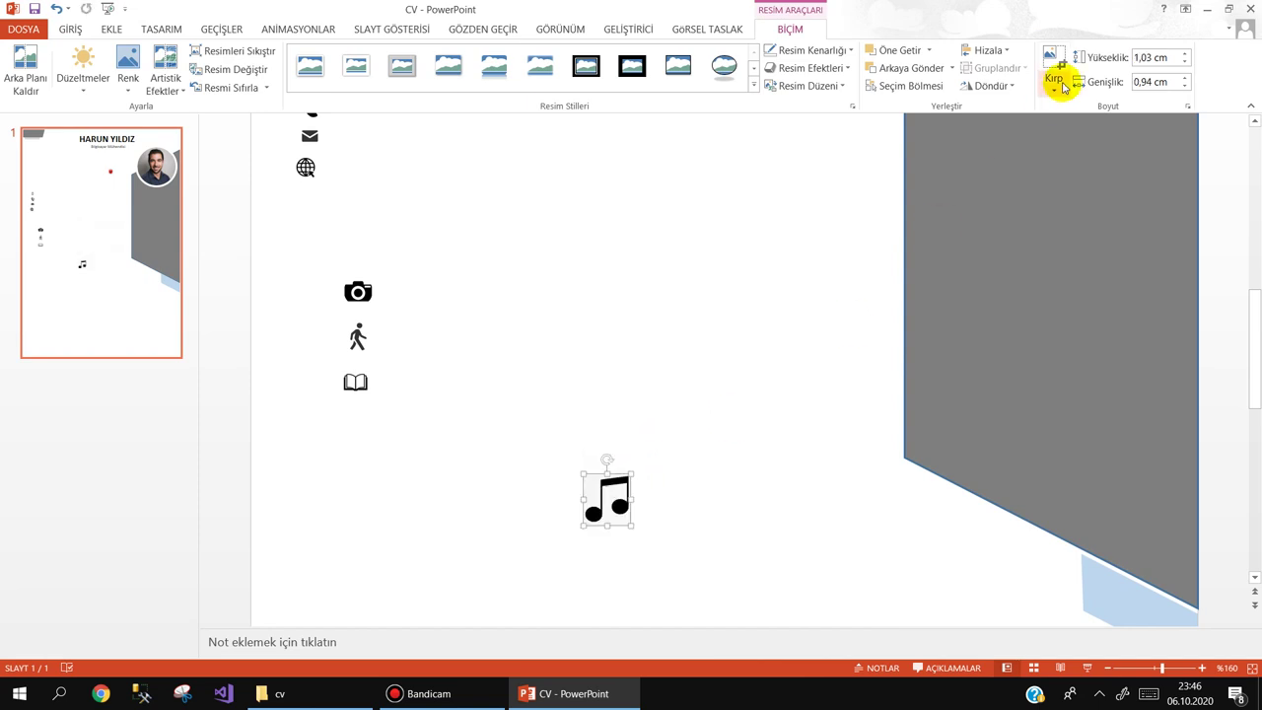
pyautogui.click(1054, 94)
pyautogui.moveTo(1068, 131)
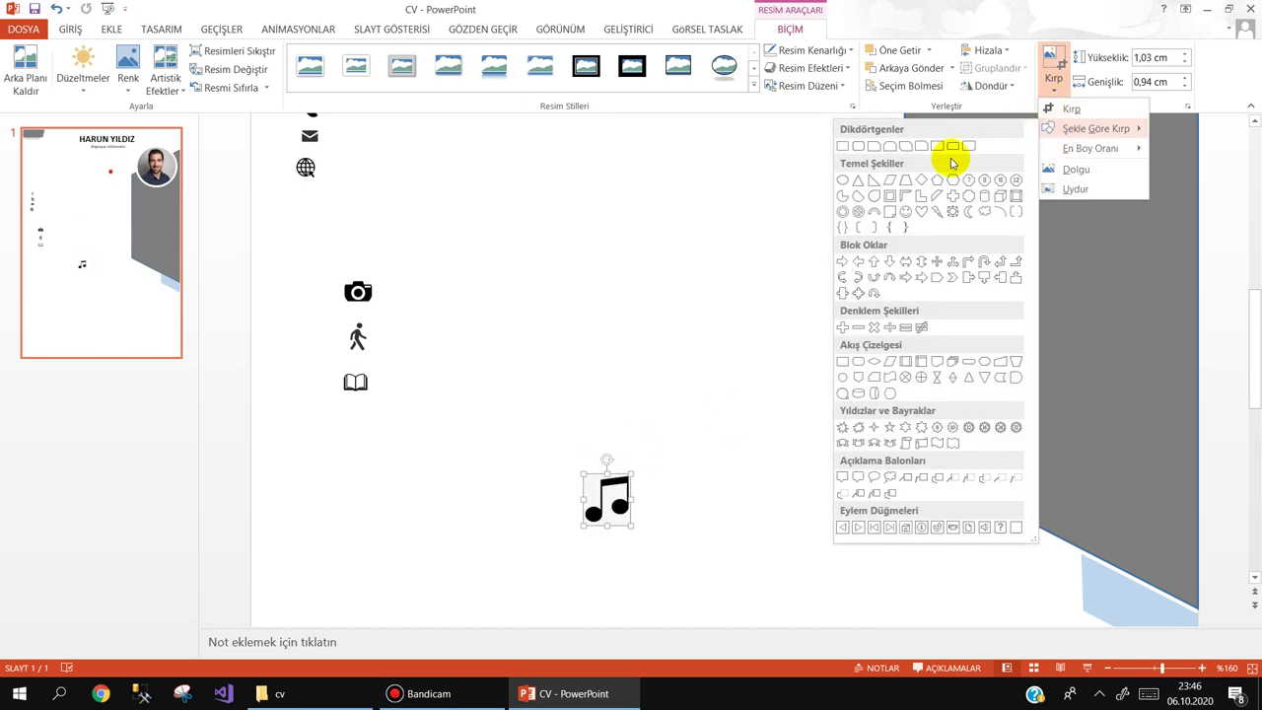
pyautogui.click(845, 181)
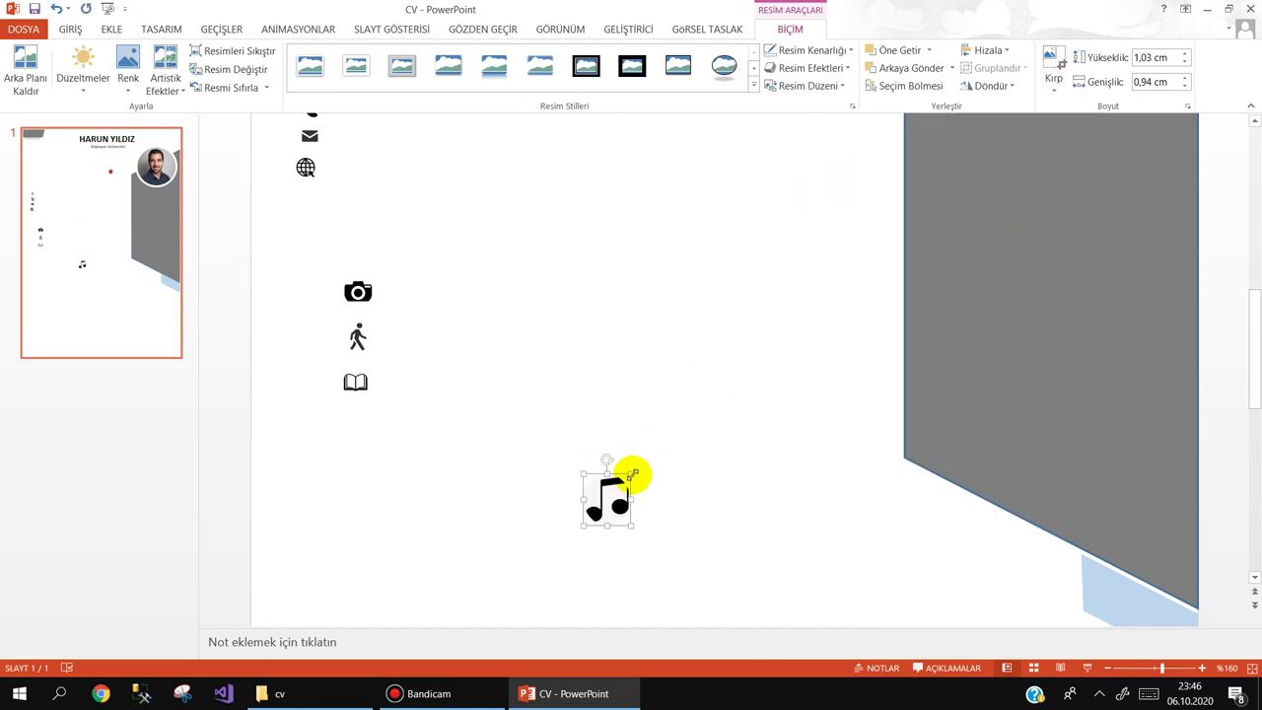
pyautogui.moveTo(632, 476)
pyautogui.mouseDown()
pyautogui.moveTo(603, 503)
pyautogui.moveTo(614, 495)
pyautogui.mouseUp()
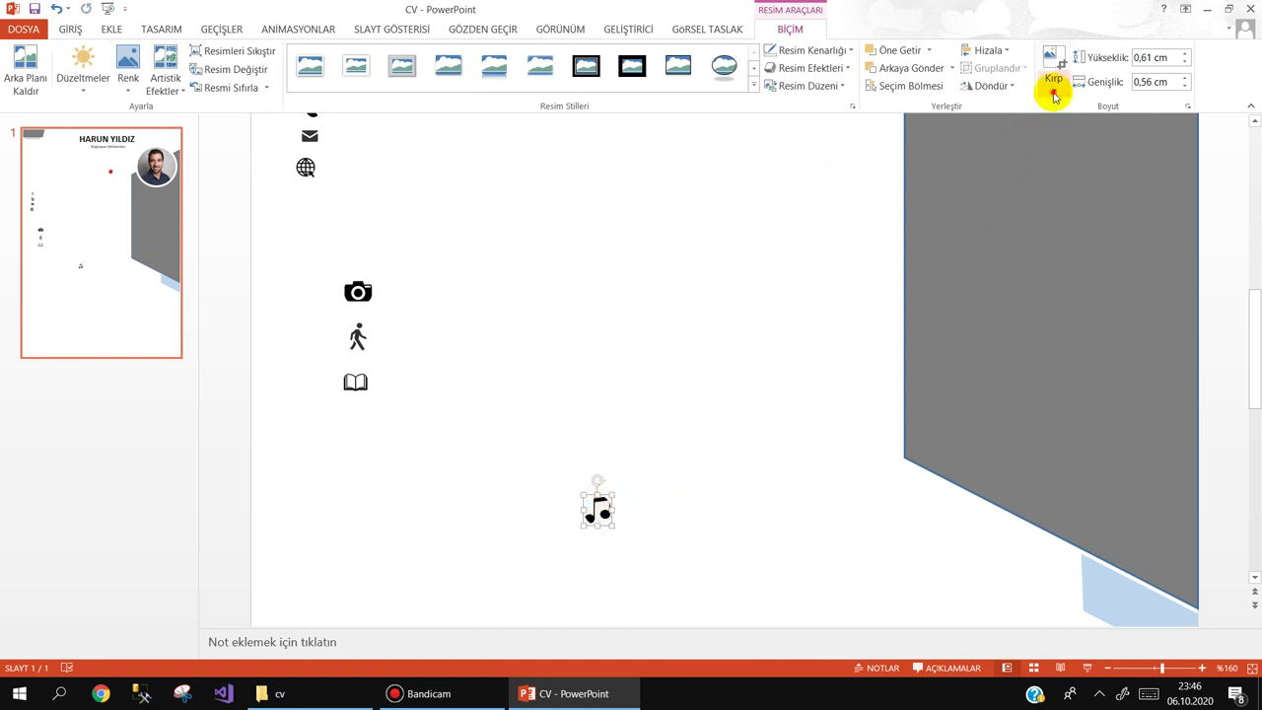
# Crop the 0,55 × 0,5 cm music icon back to a rectangle and place it under the book icon.
pyautogui.click(1054, 92)
pyautogui.moveTo(1076, 127)
pyautogui.click(837, 147)
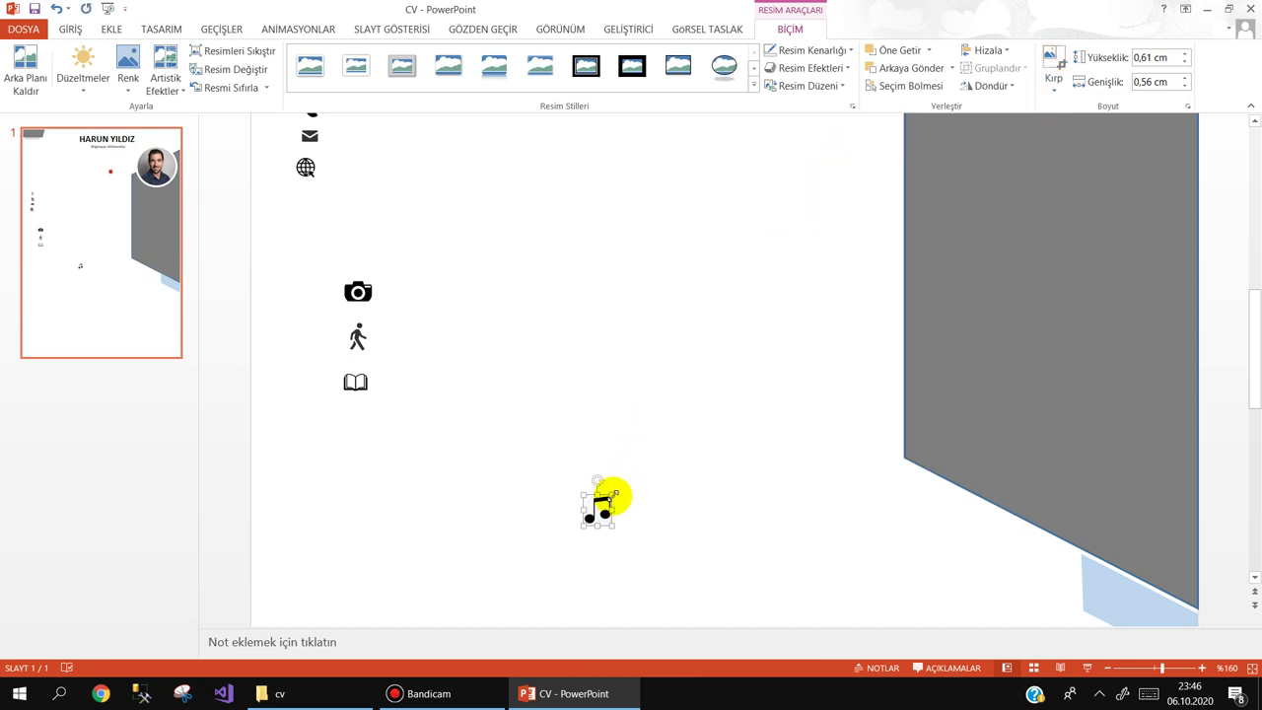
pyautogui.moveTo(613, 495); pyautogui.dragTo(355, 411)
pyautogui.click(487, 316)
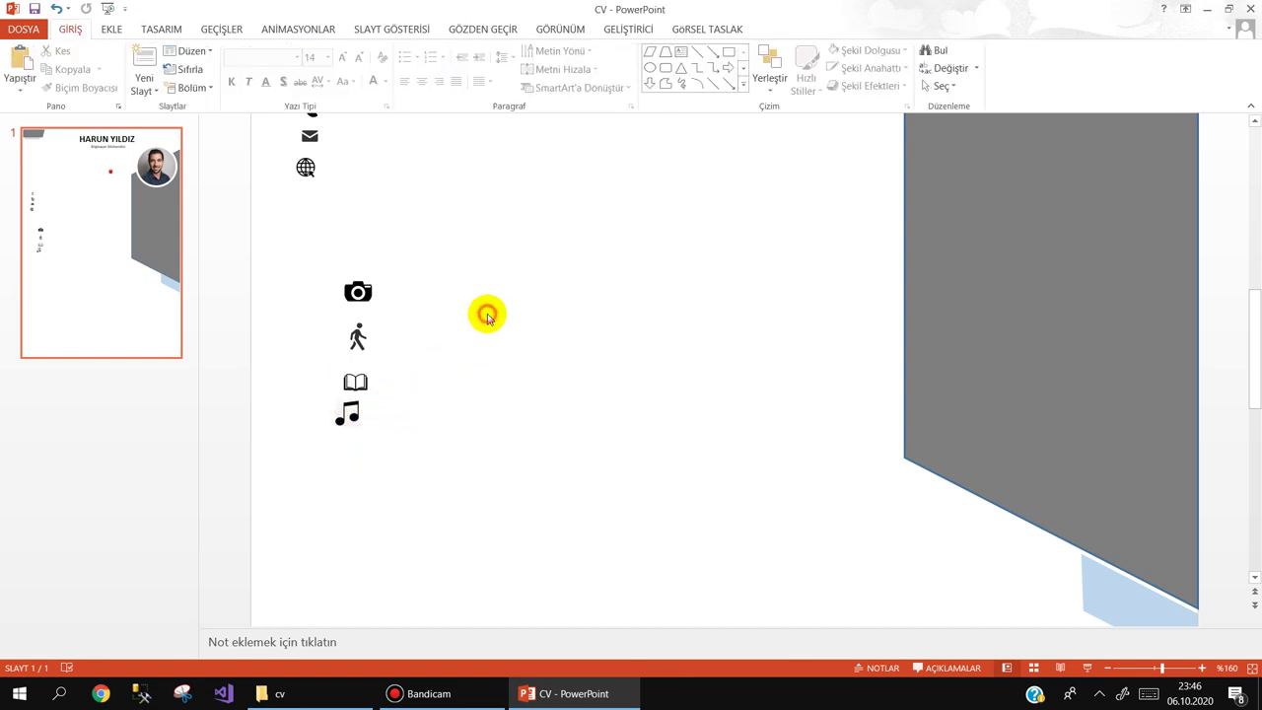
pyautogui.scroll(3, 487, 314)
pyautogui.scroll(2, 488, 314)
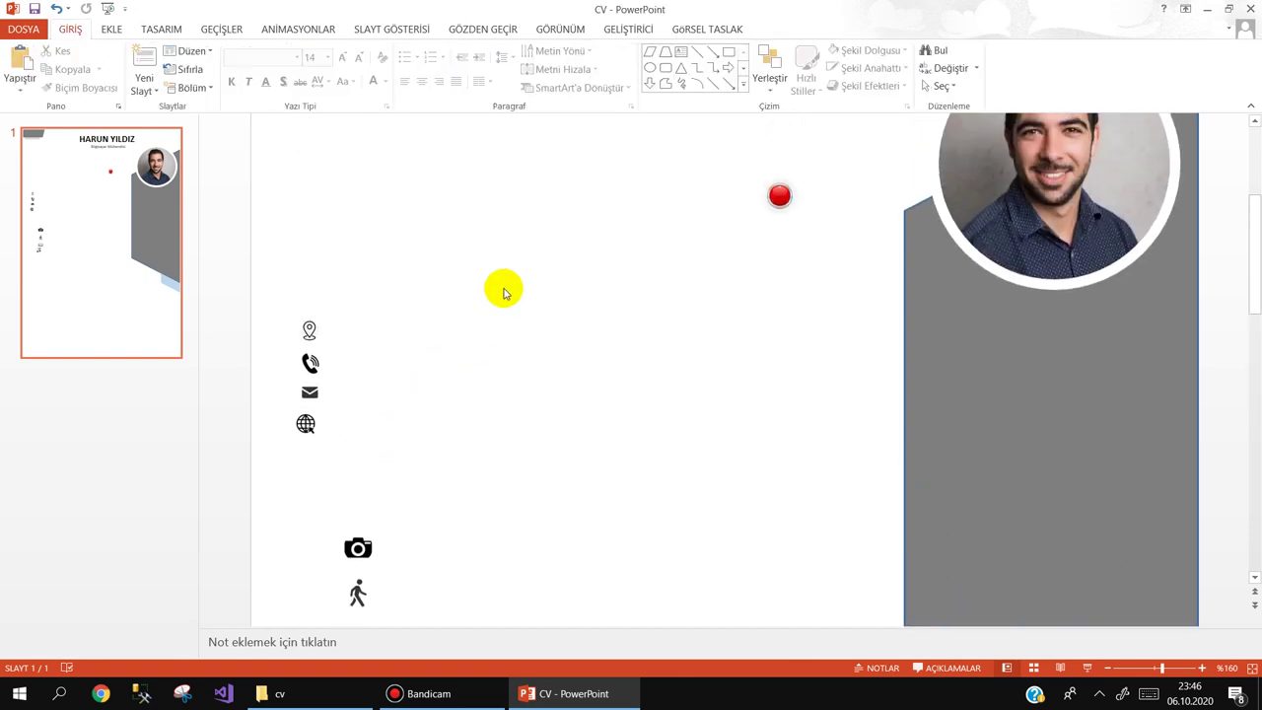
pyautogui.scroll(2, 493, 290)
pyautogui.scroll(1, 493, 290)
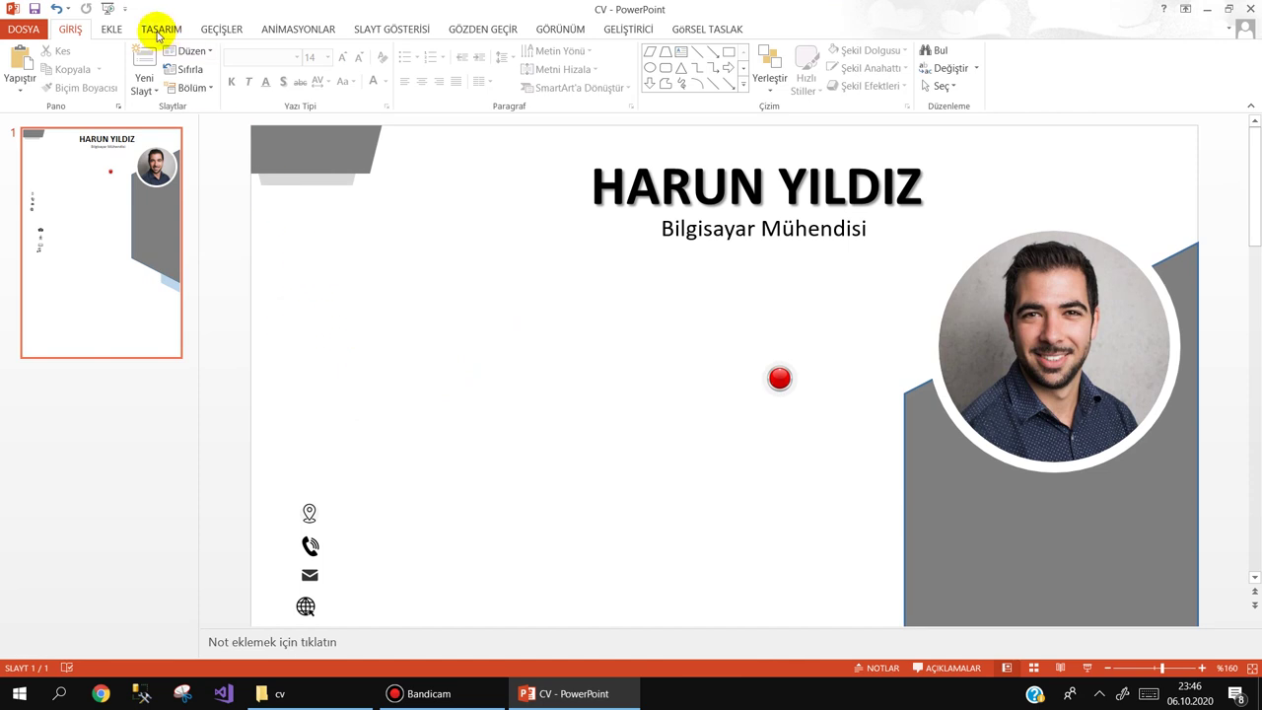
# Draw a thin rectangle near the slide's left side.
pyautogui.click(111, 30)
pyautogui.click(285, 79)
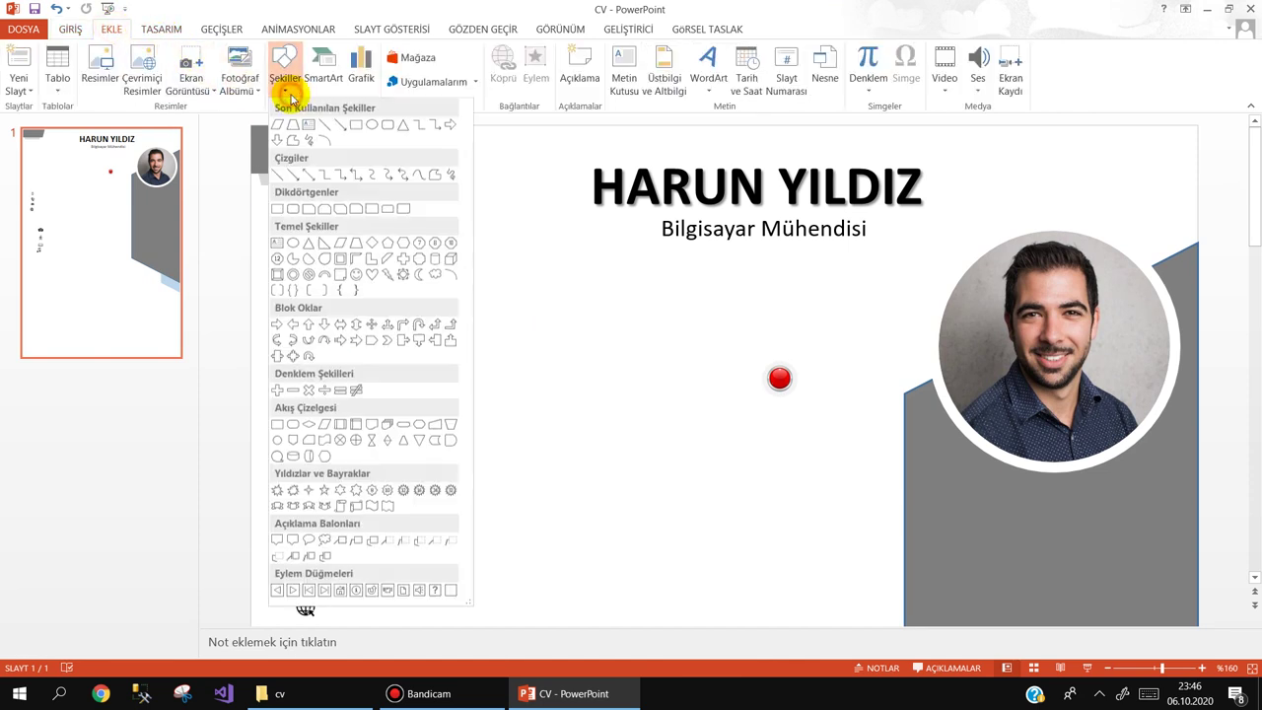
pyautogui.click(278, 209)
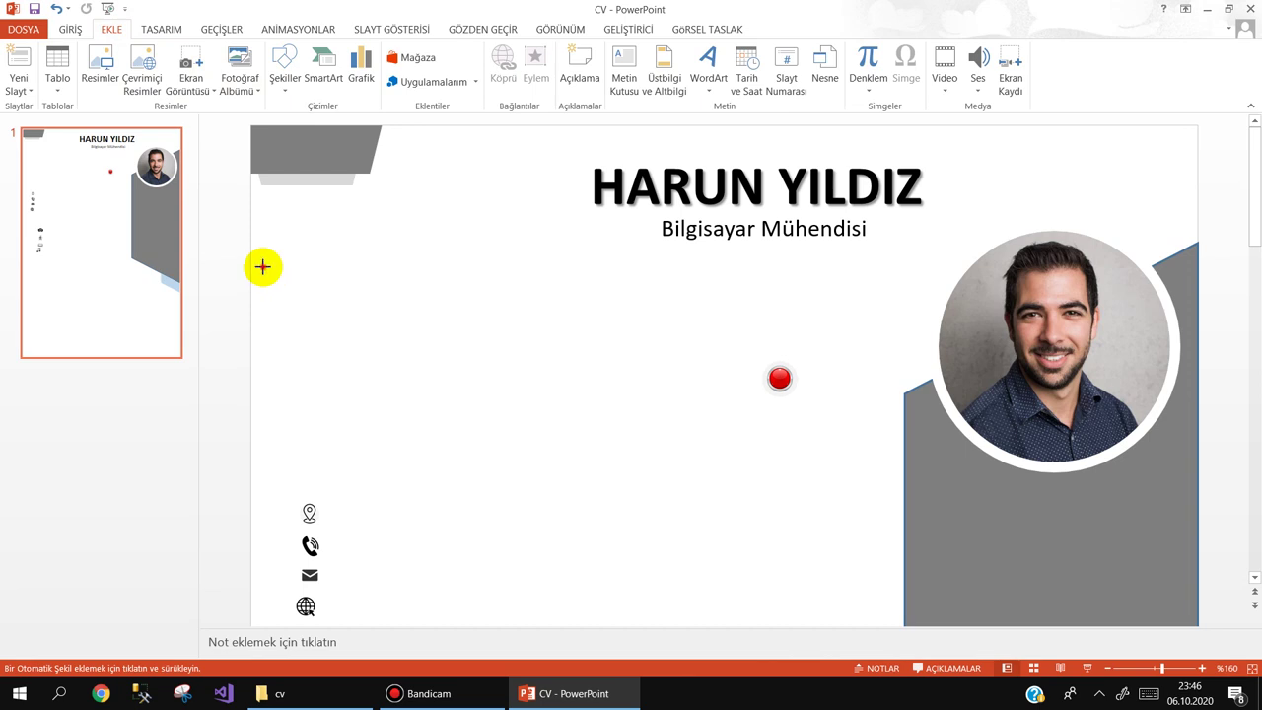
pyautogui.moveTo(259, 267)
pyautogui.mouseDown()
pyautogui.moveTo(422, 313)
pyautogui.moveTo(480, 292)
pyautogui.mouseUp()
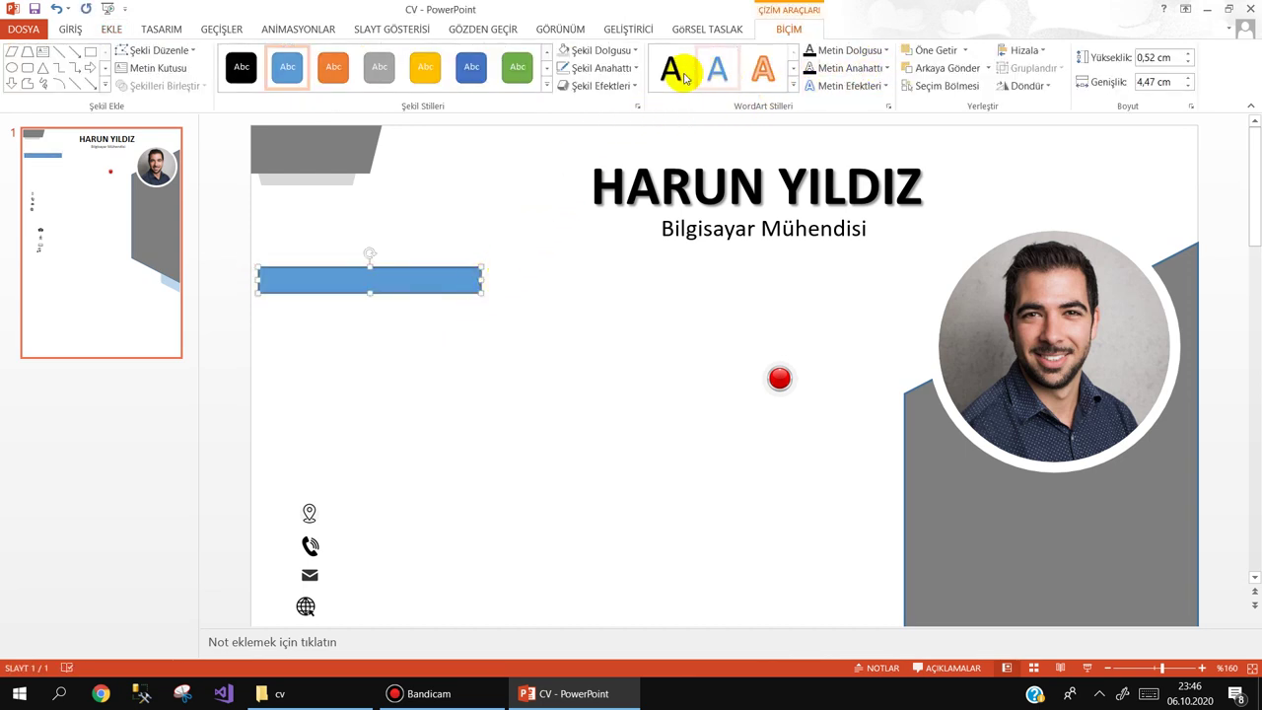
# Fill the bar with the side panel's grey using the eyedropper, remove its outline, and align it to the left edge.
pyautogui.click(630, 54)
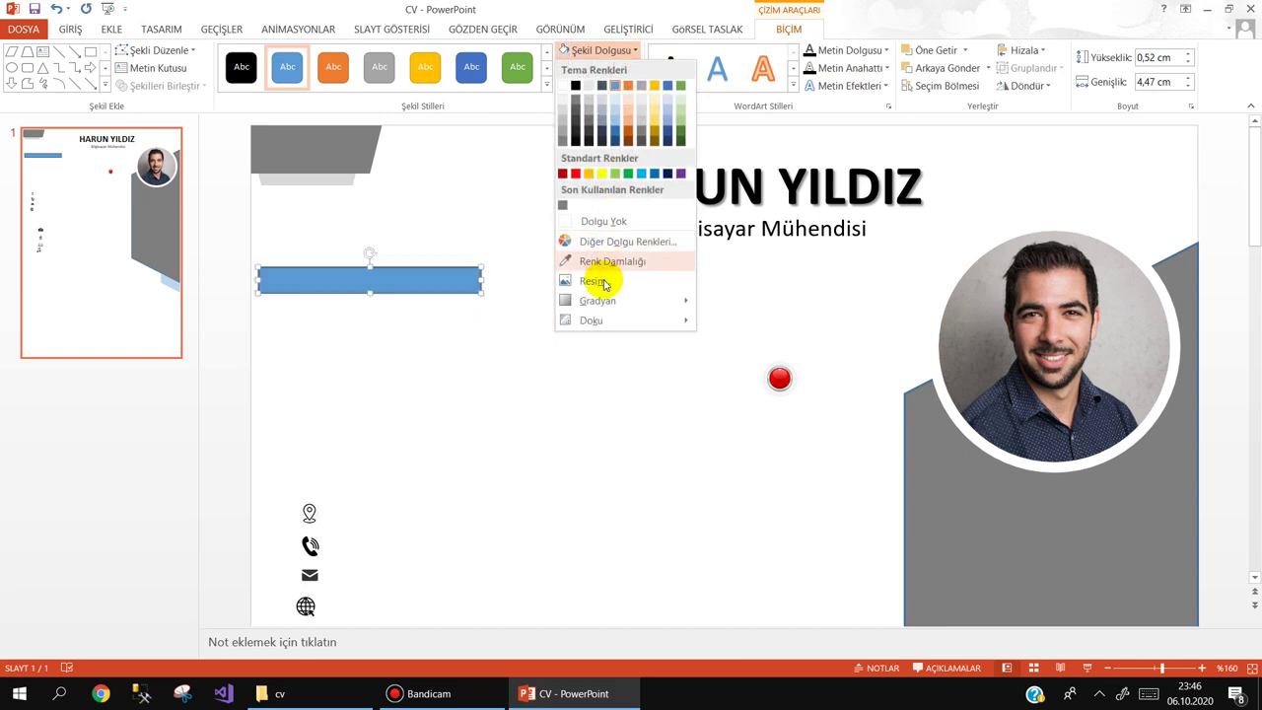
pyautogui.moveTo(606, 302)
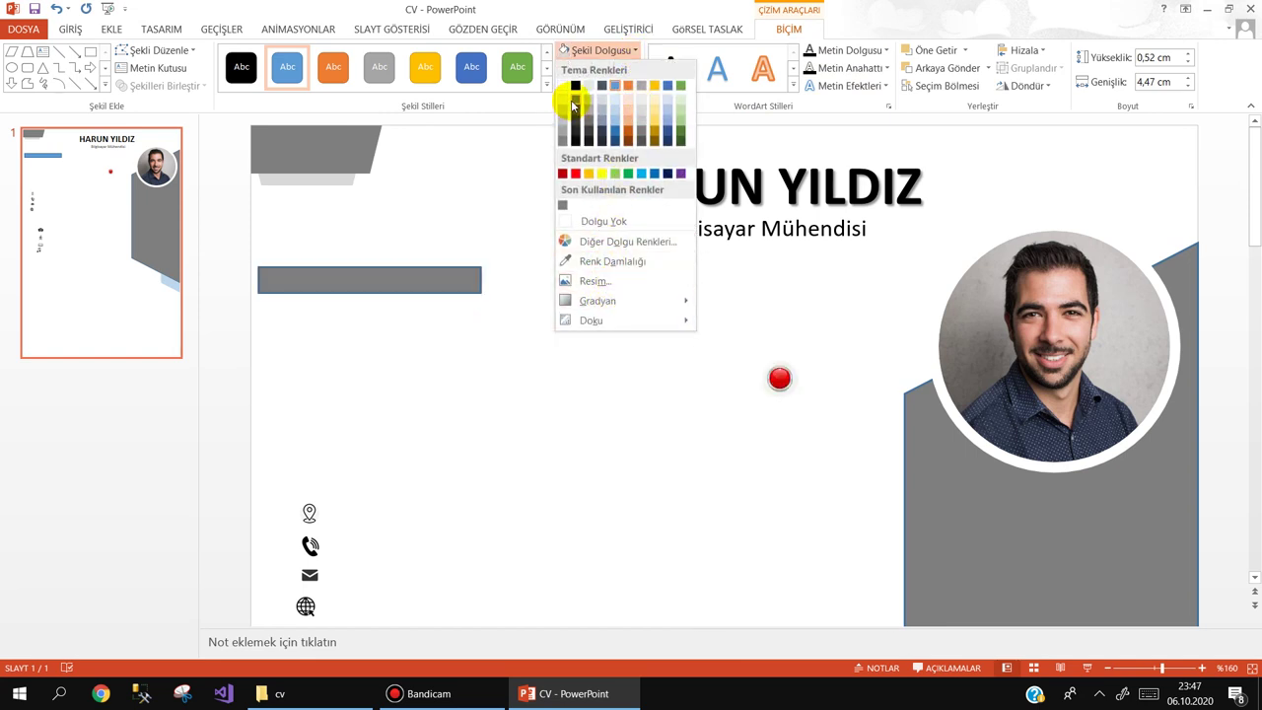
pyautogui.click(607, 262)
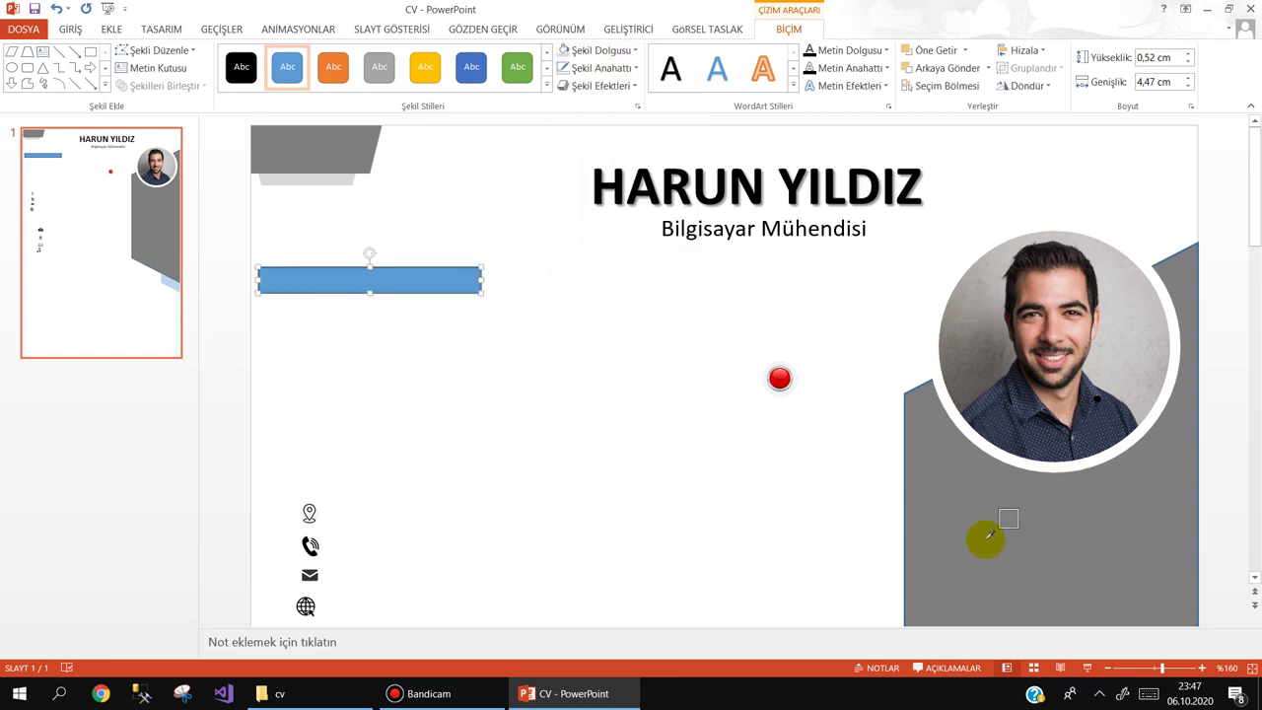
pyautogui.click(987, 537)
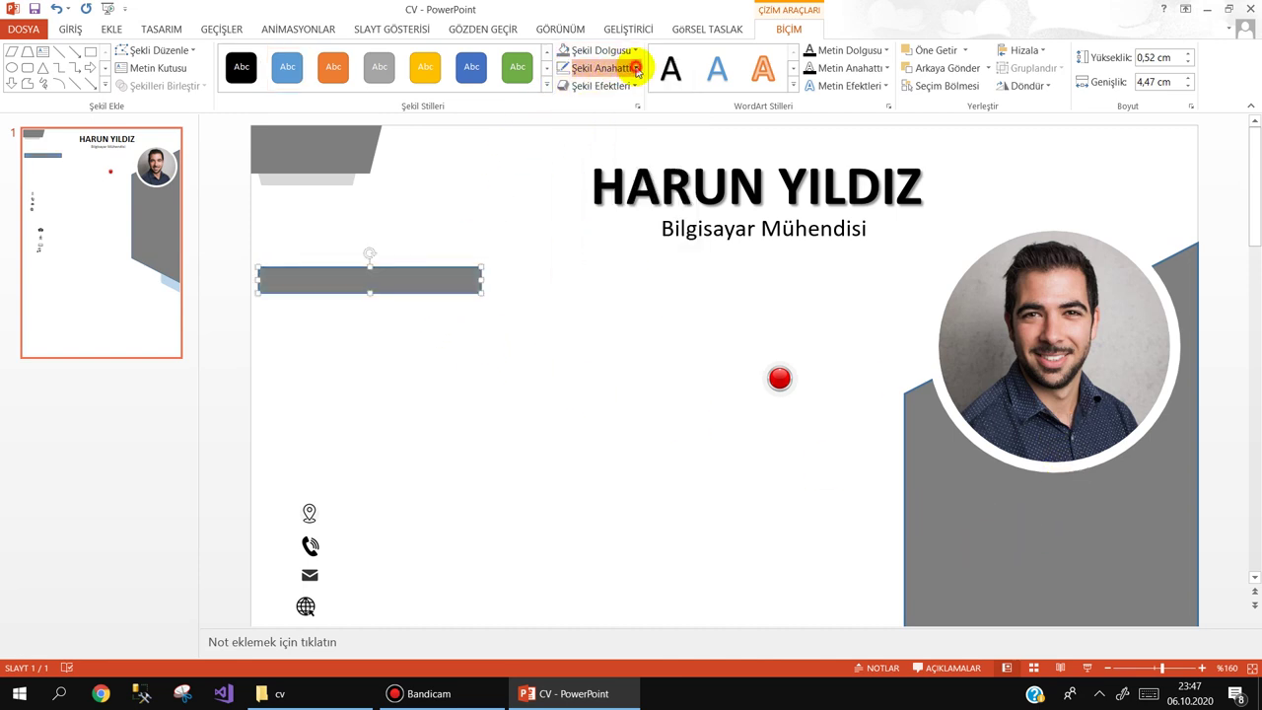
pyautogui.click(637, 71)
pyautogui.click(584, 241)
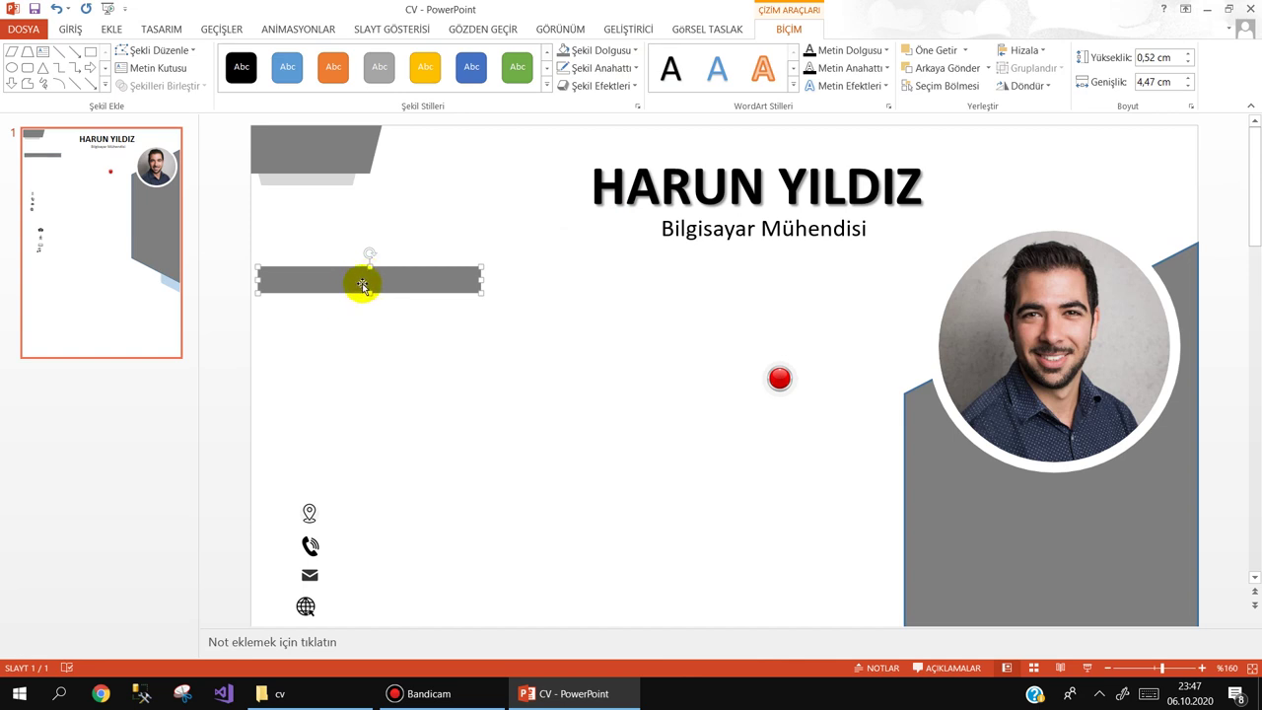
pyautogui.moveTo(363, 286); pyautogui.dragTo(361, 284)
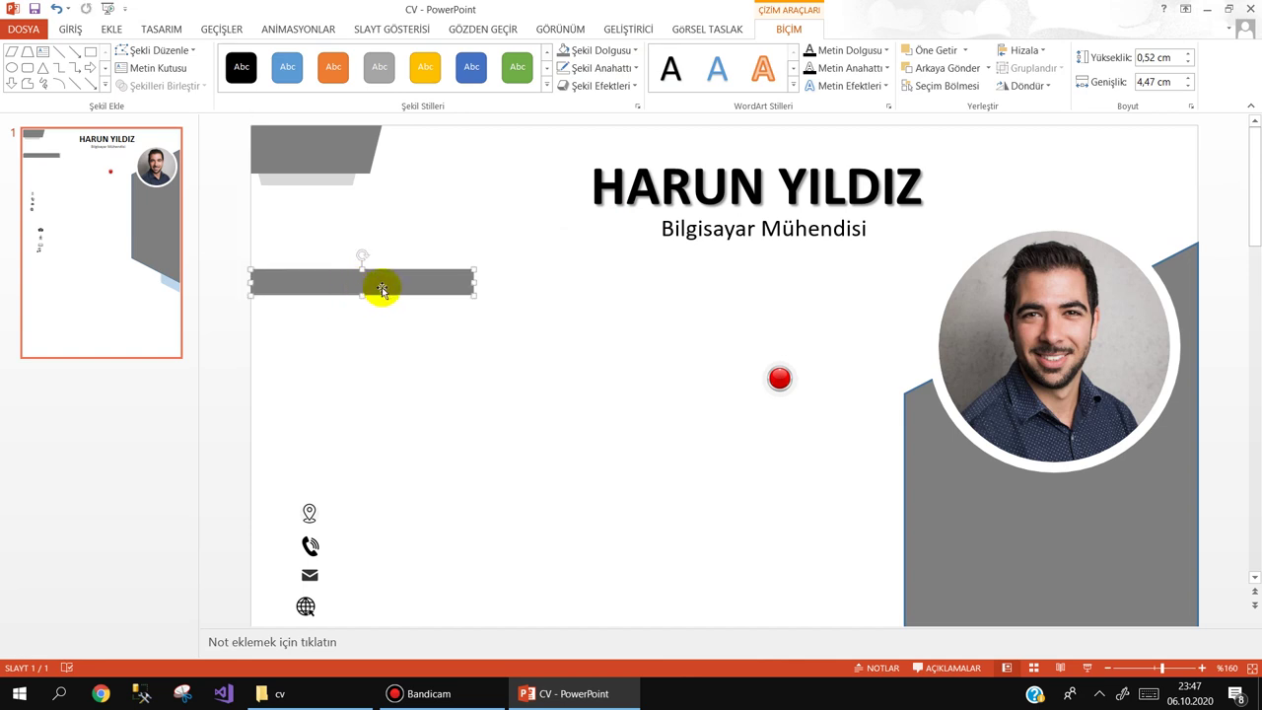
# Draw an isosceles triangle below the grey bar.
pyautogui.click(111, 29)
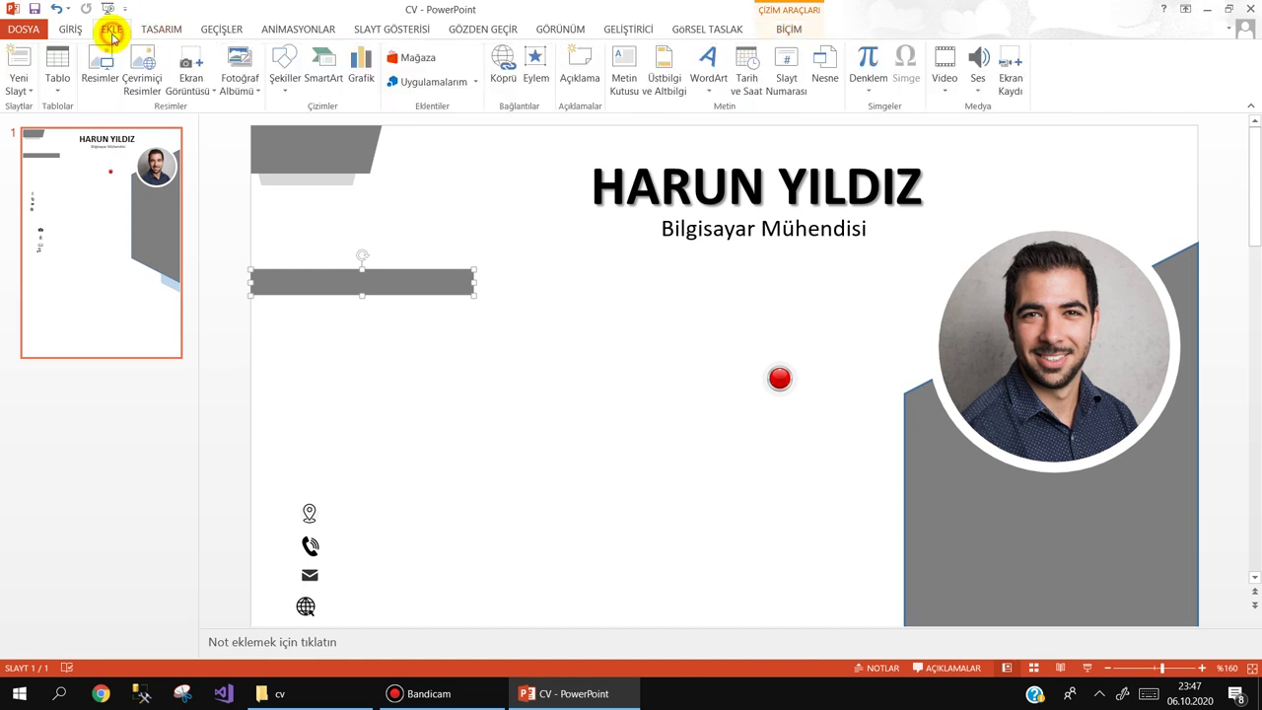
pyautogui.click(285, 71)
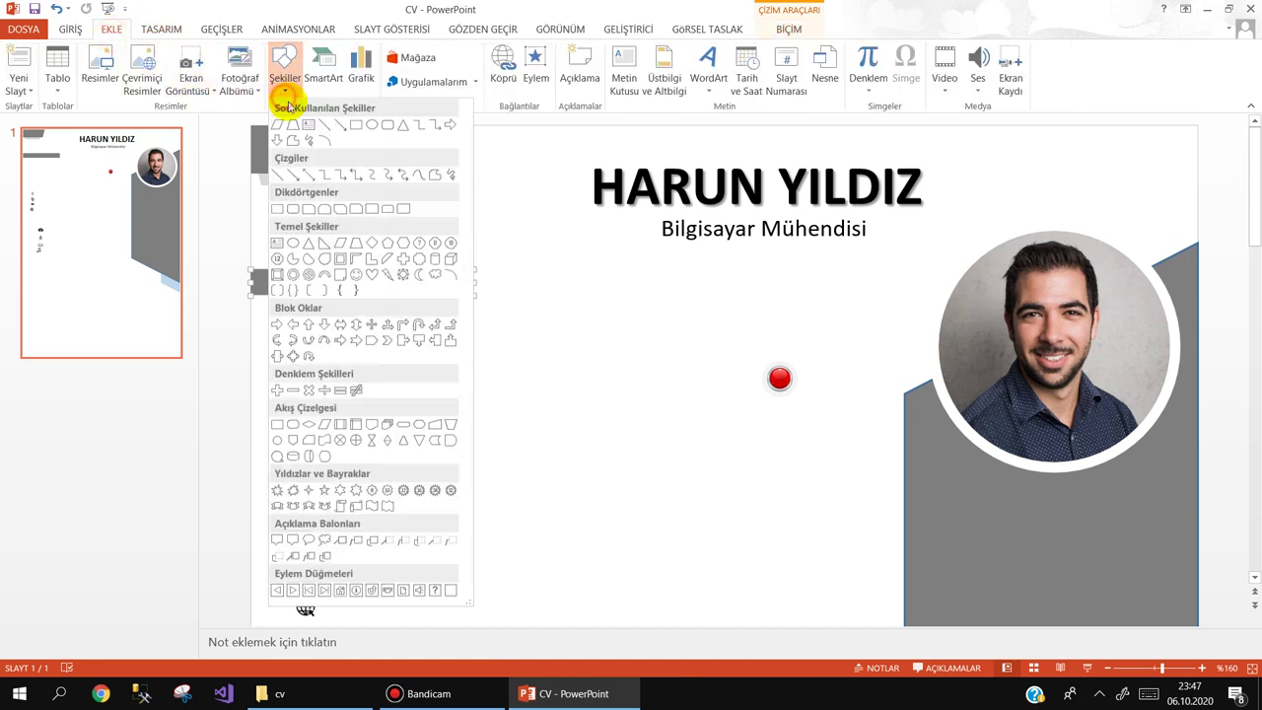
pyautogui.click(309, 243)
pyautogui.moveTo(335, 347)
pyautogui.mouseDown()
pyautogui.moveTo(452, 412)
pyautogui.moveTo(454, 385)
pyautogui.mouseUp()
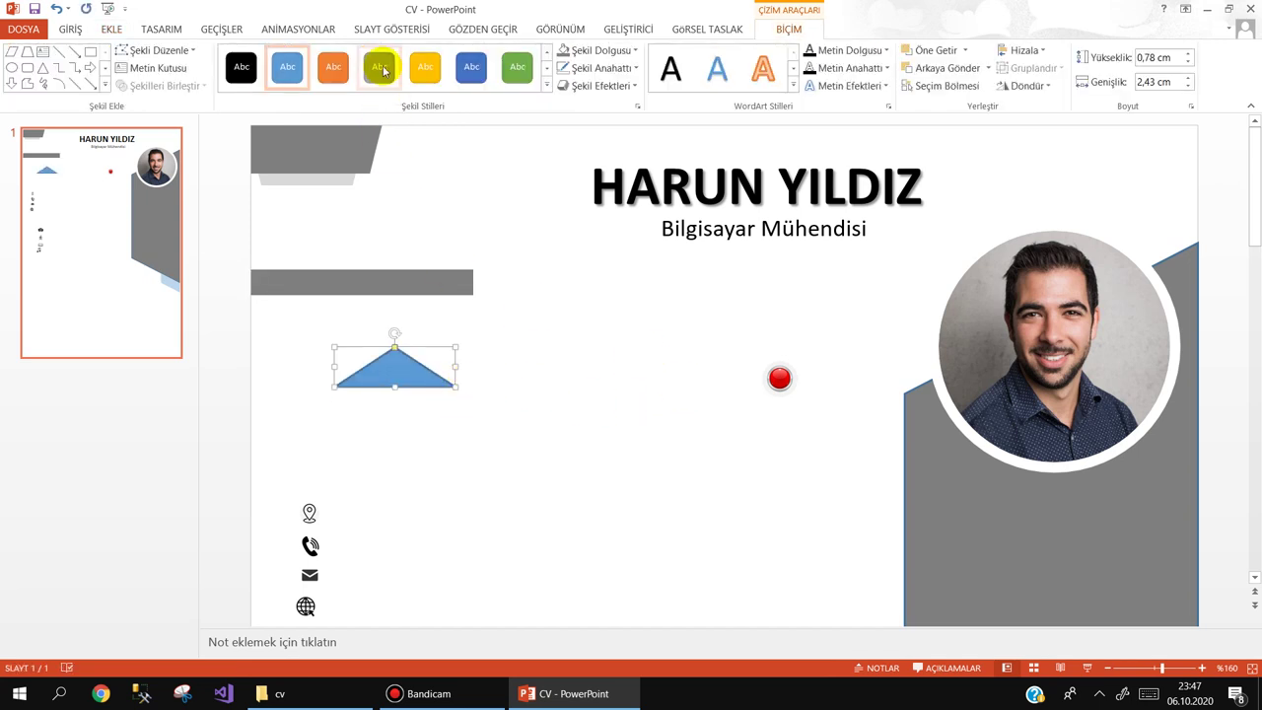
# Give the triangle a light grey fill with no outline.
pyautogui.click(379, 67)
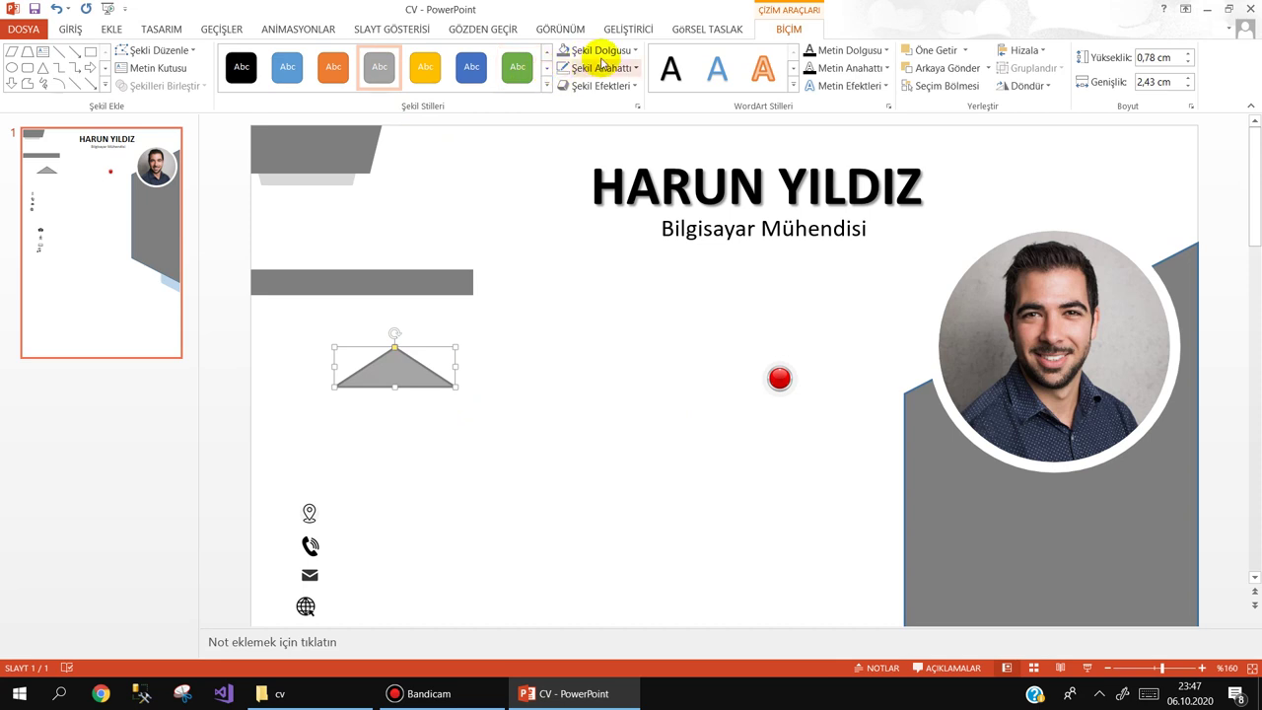
pyautogui.click(629, 50)
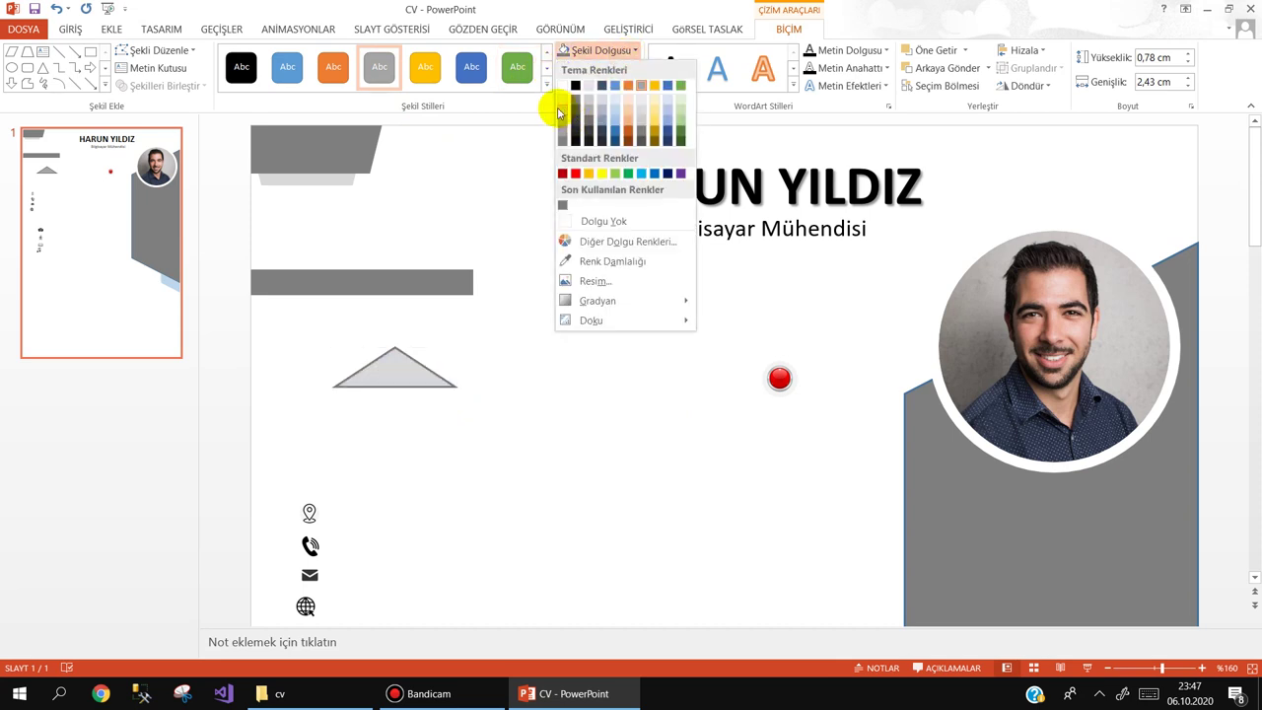
pyautogui.click(560, 110)
pyautogui.click(636, 69)
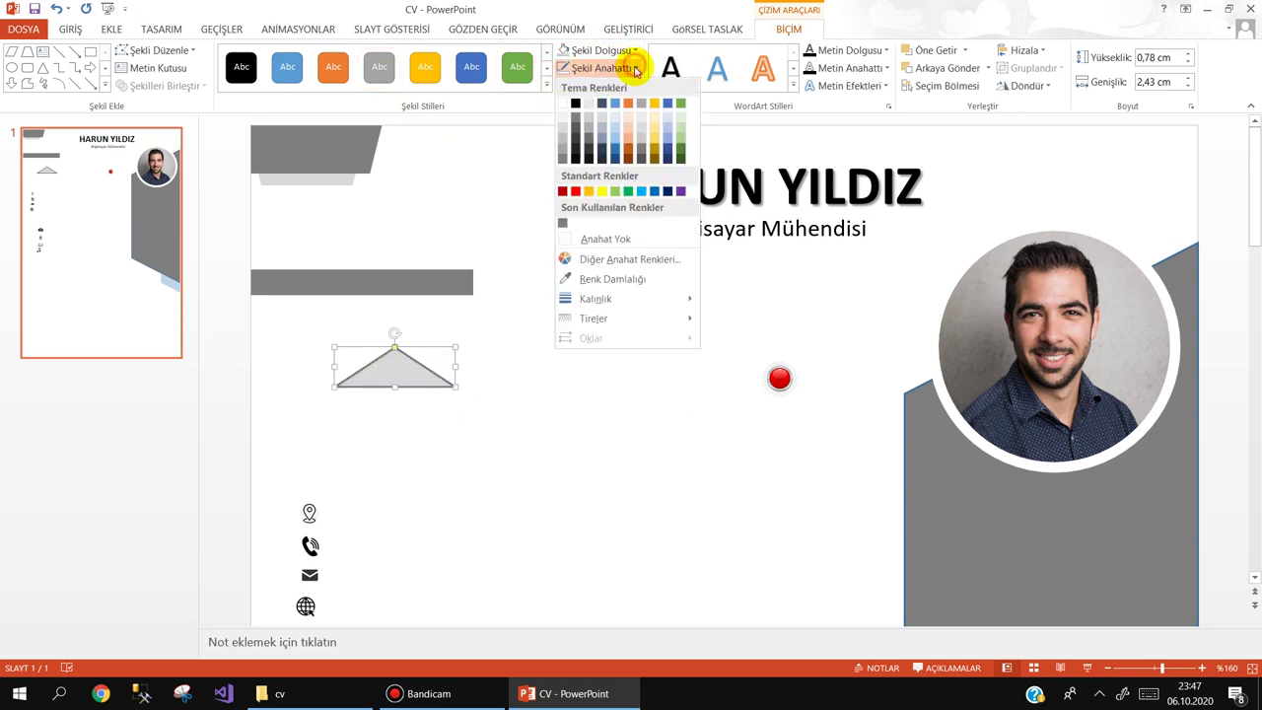
pyautogui.click(598, 238)
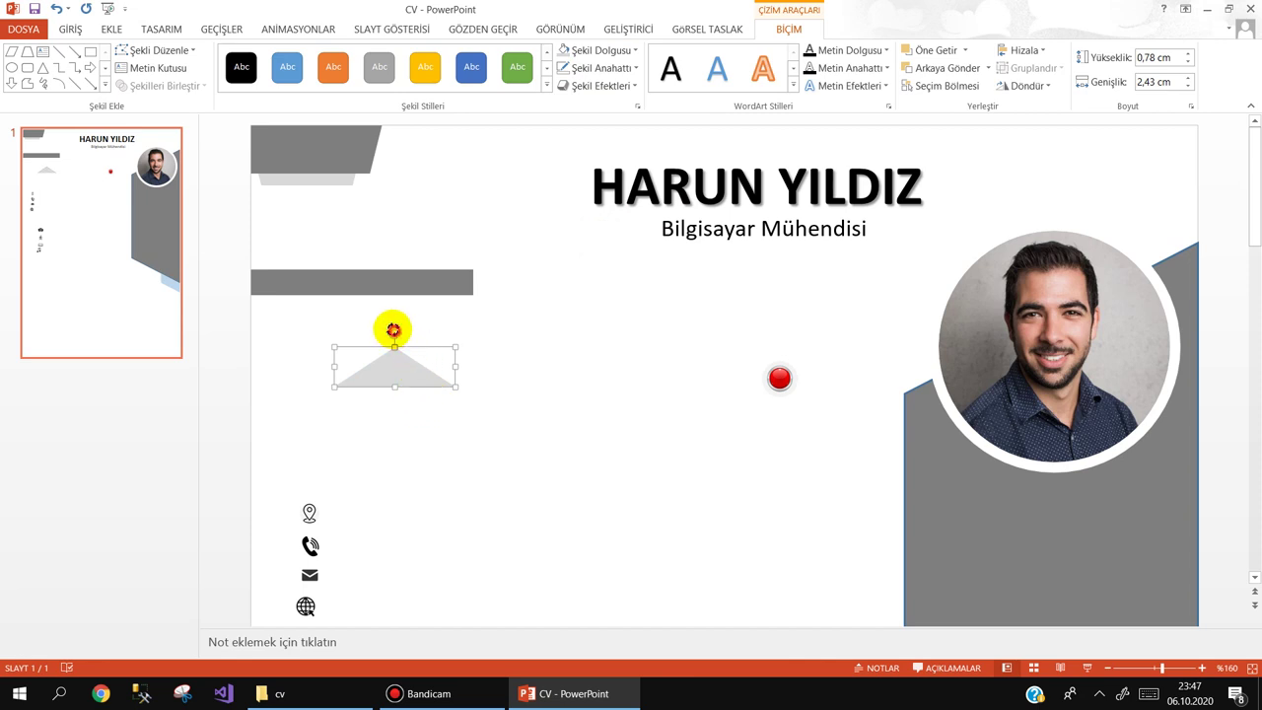
# Flip the triangle to point downward, place it under the bar, and zoom to 190%.
pyautogui.moveTo(394, 329); pyautogui.dragTo(395, 388)
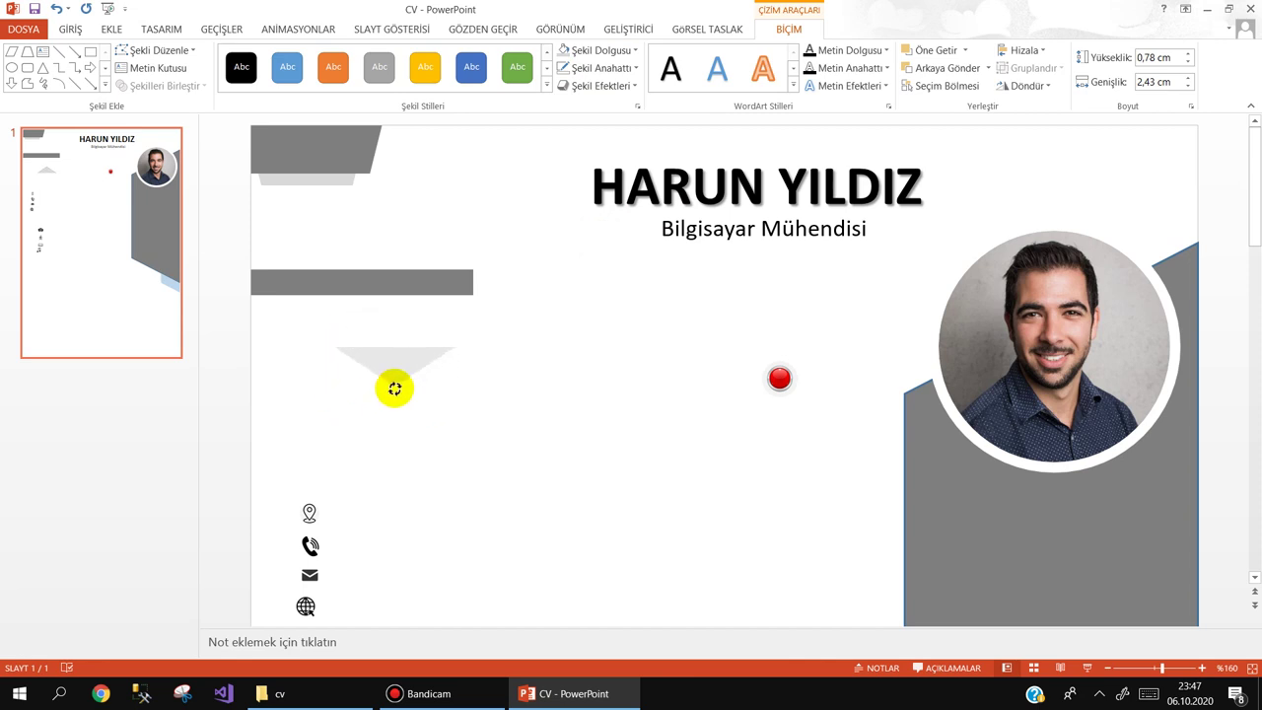
pyautogui.moveTo(394, 367); pyautogui.dragTo(411, 314)
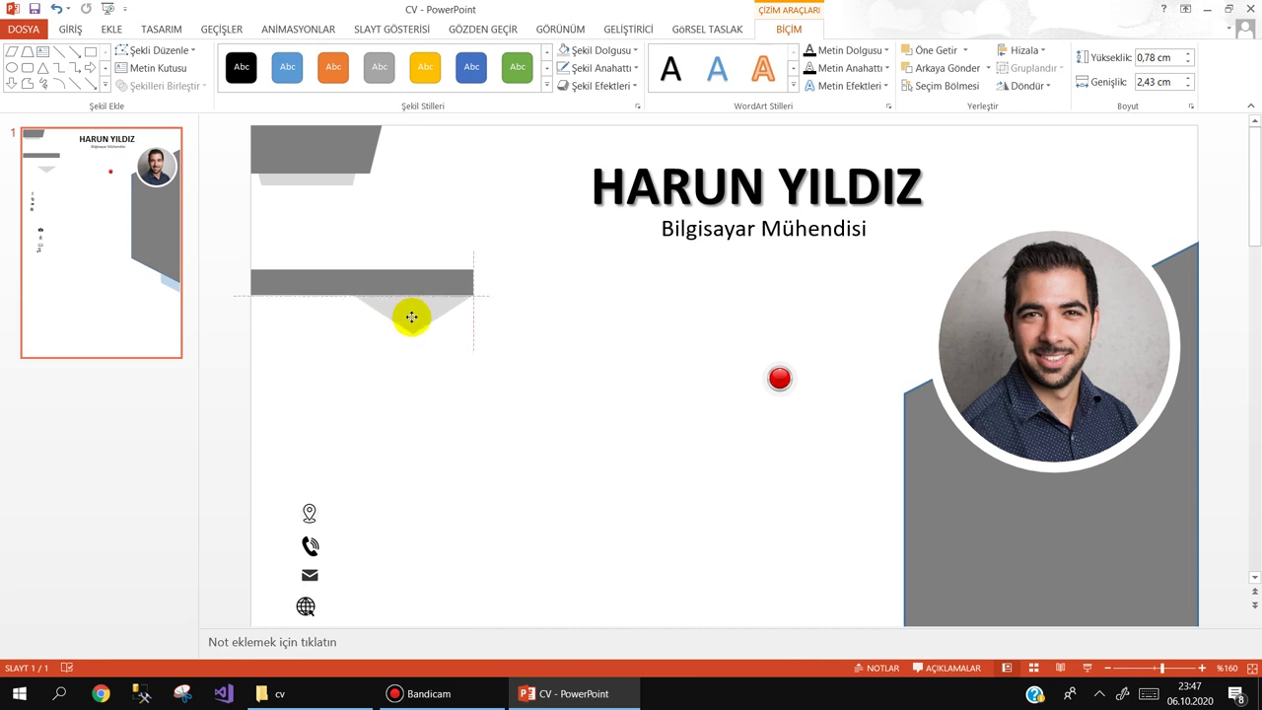
pyautogui.moveTo(411, 316); pyautogui.dragTo(411, 317)
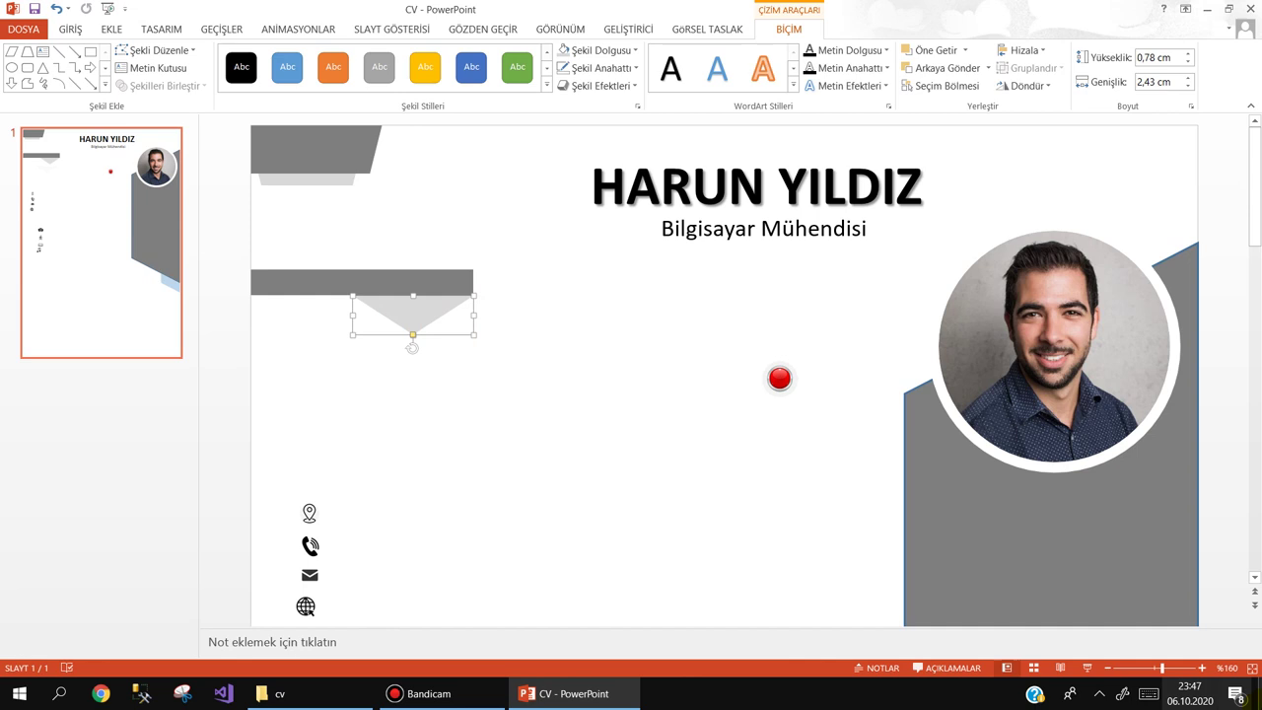
pyautogui.click(1201, 668)
pyautogui.click(1201, 668)
pyautogui.click(1199, 668)
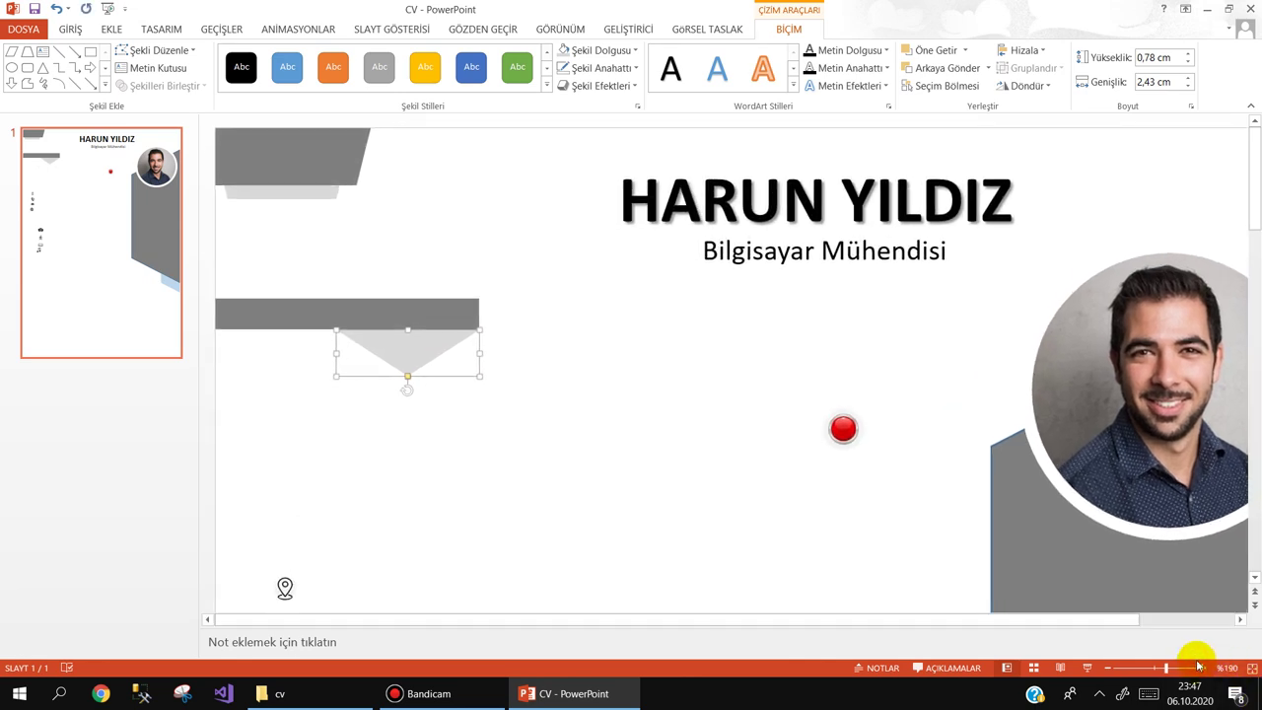
# Raise the dark grey bar's top edge to make it slightly taller.
pyautogui.click(534, 441)
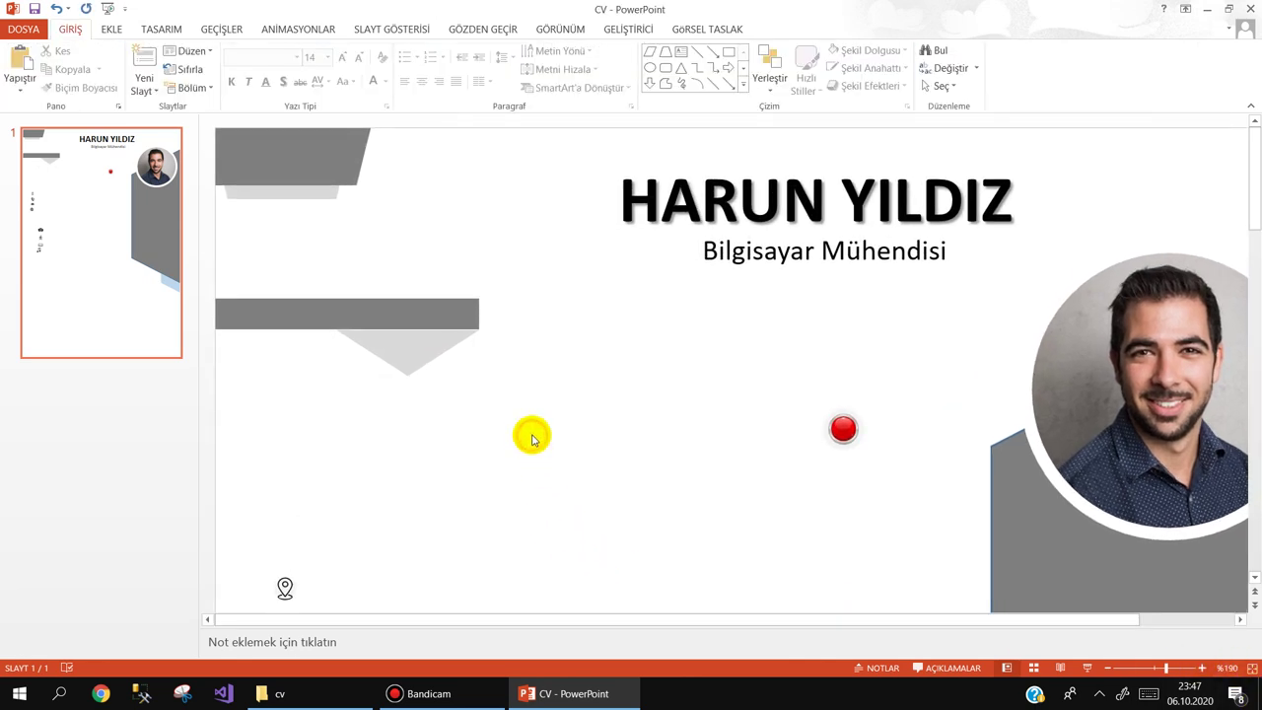
pyautogui.click(403, 347)
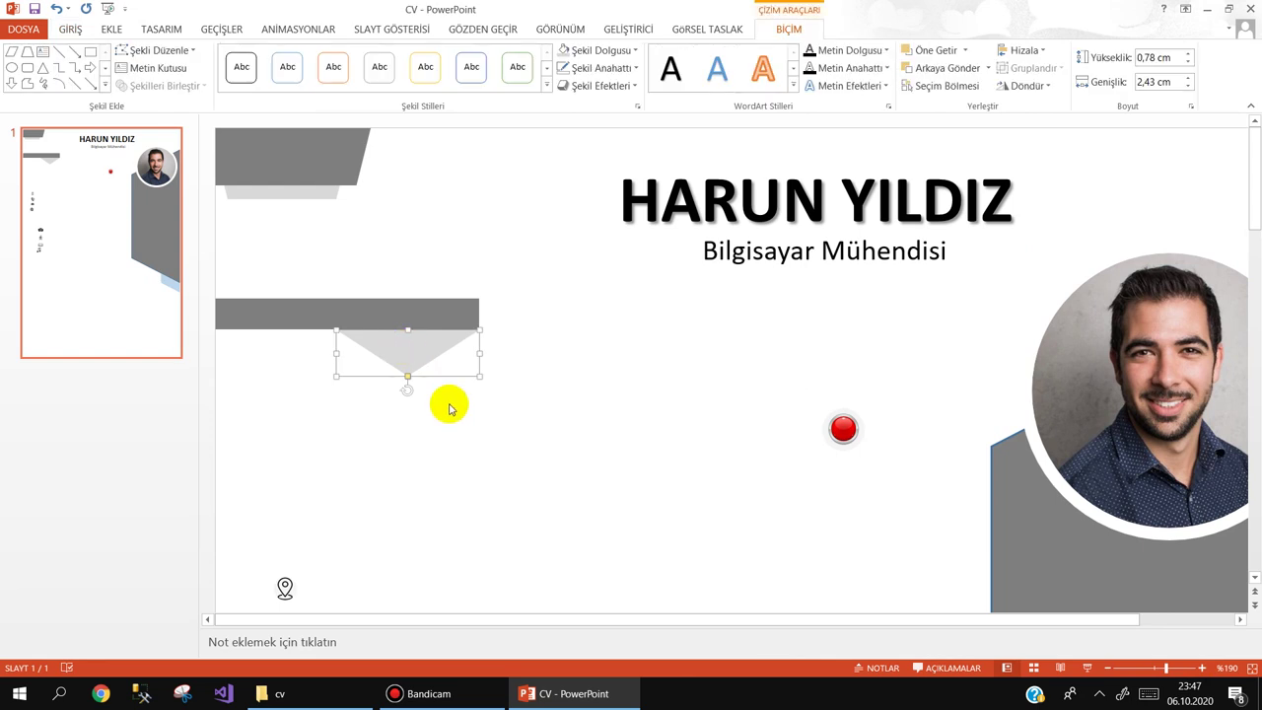
pyautogui.click(490, 440)
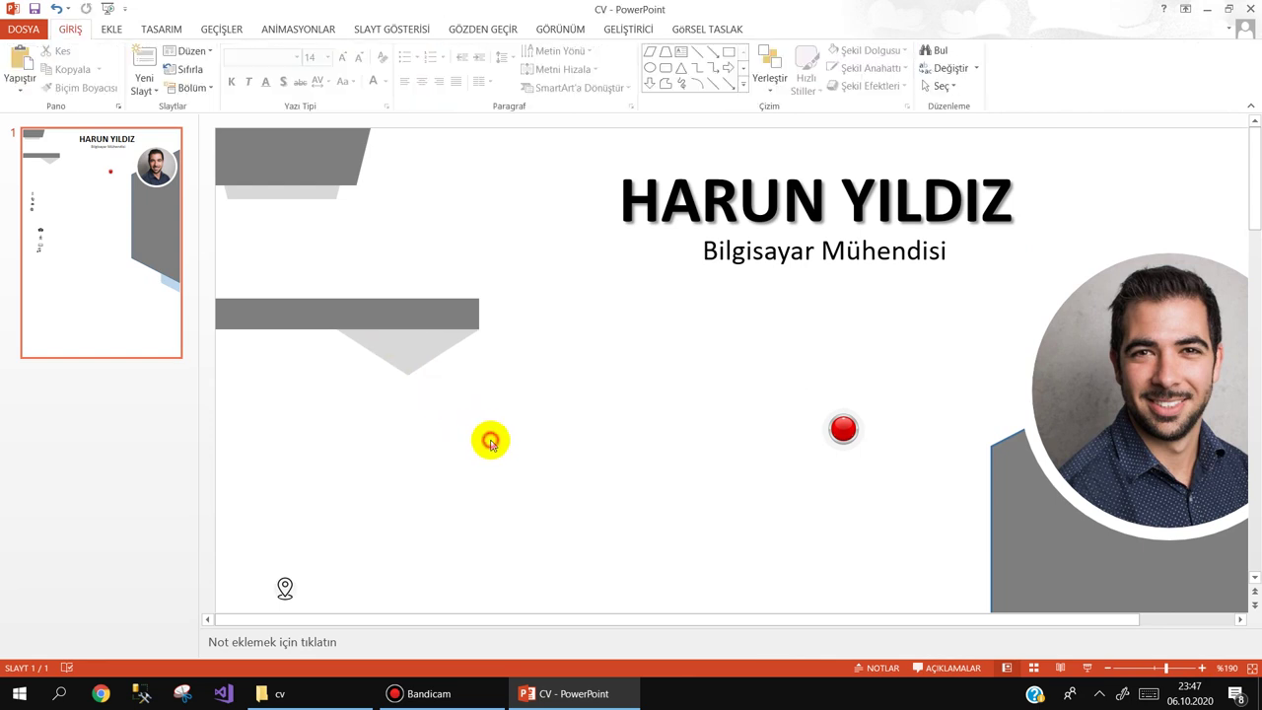
pyautogui.moveTo(536, 289); pyautogui.dragTo(349, 384)
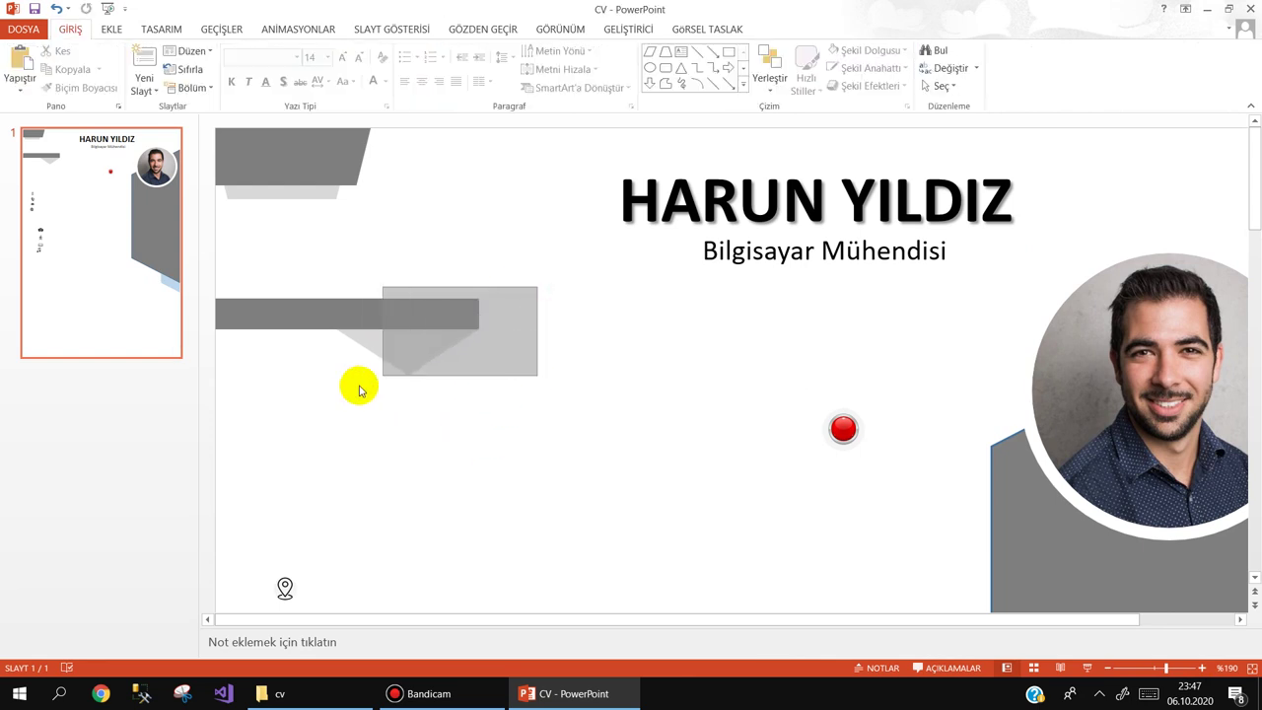
pyautogui.click(344, 310)
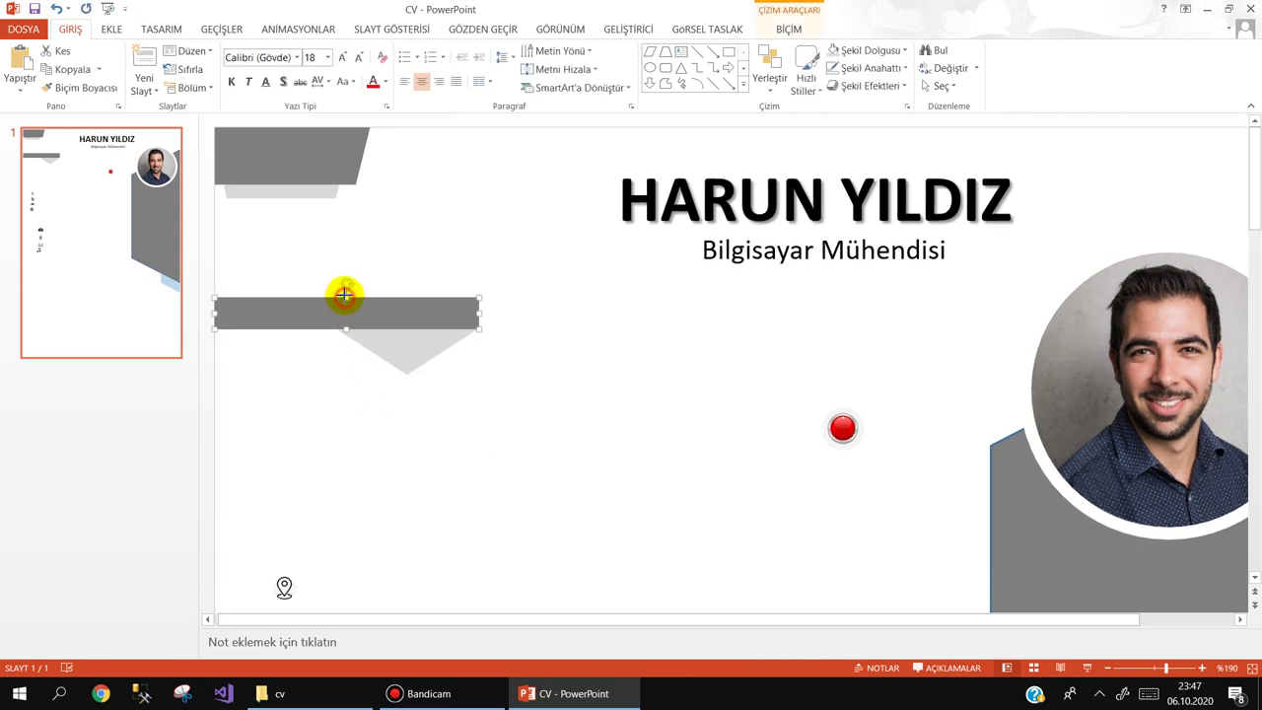
pyautogui.moveTo(344, 294); pyautogui.dragTo(347, 286)
pyautogui.moveTo(536, 271); pyautogui.dragTo(397, 357)
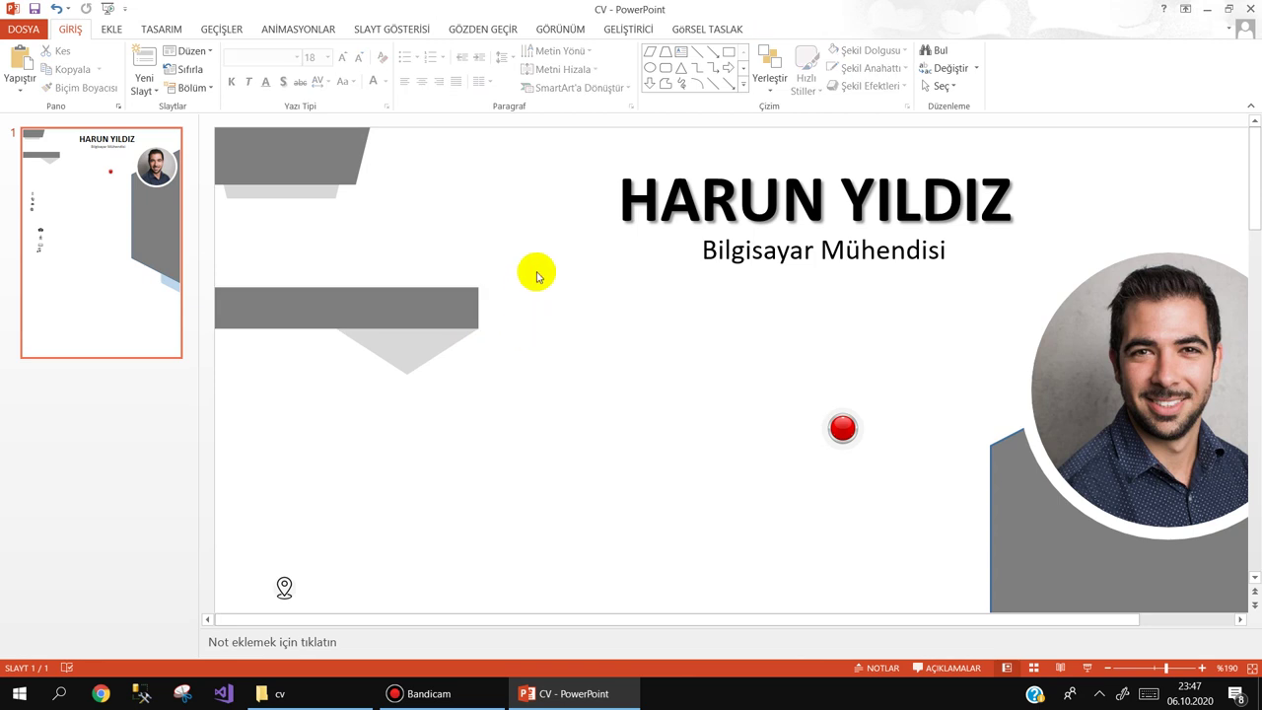
# Select the triangle and bar together and group them into one shape.
pyautogui.click(400, 335)
pyautogui.keyDown('shift'); pyautogui.click(337, 300); pyautogui.keyUp('shift')
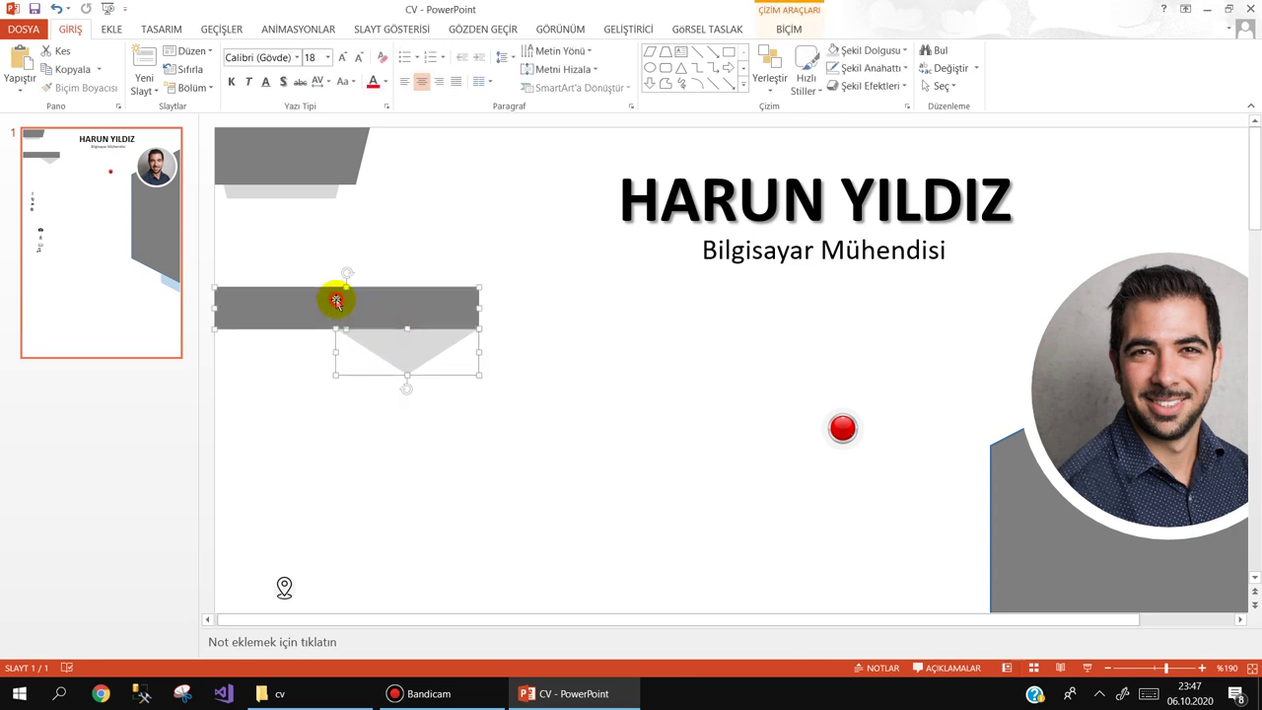
pyautogui.moveTo(336, 298); pyautogui.dragTo(400, 341)
pyautogui.click(309, 423)
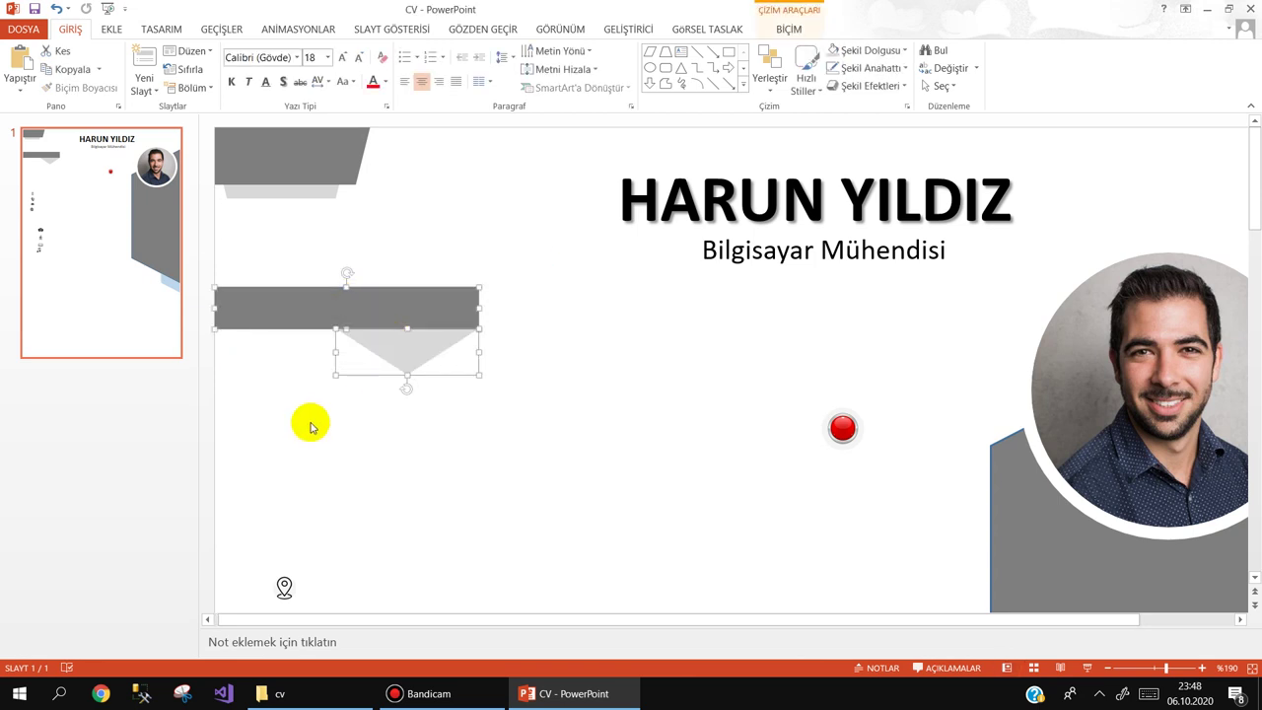
pyautogui.rightClick(352, 305)
pyautogui.moveTo(414, 397)
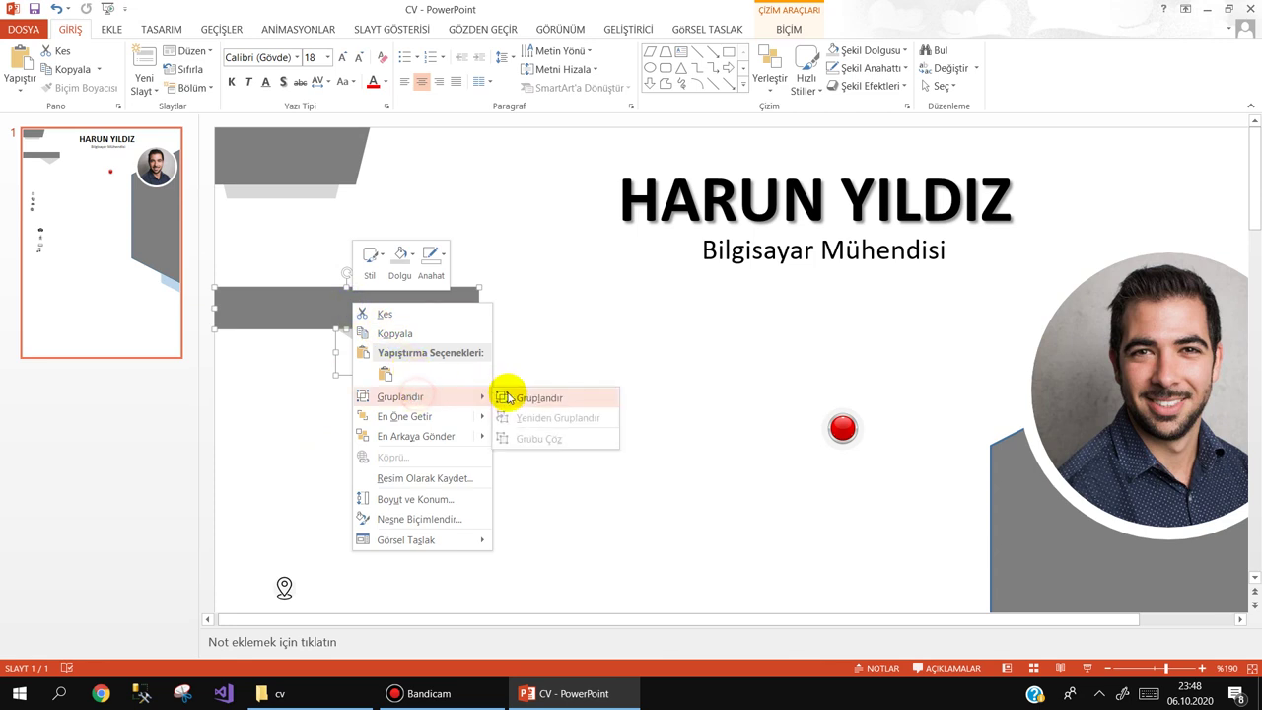
pyautogui.click(510, 393)
pyautogui.click(555, 343)
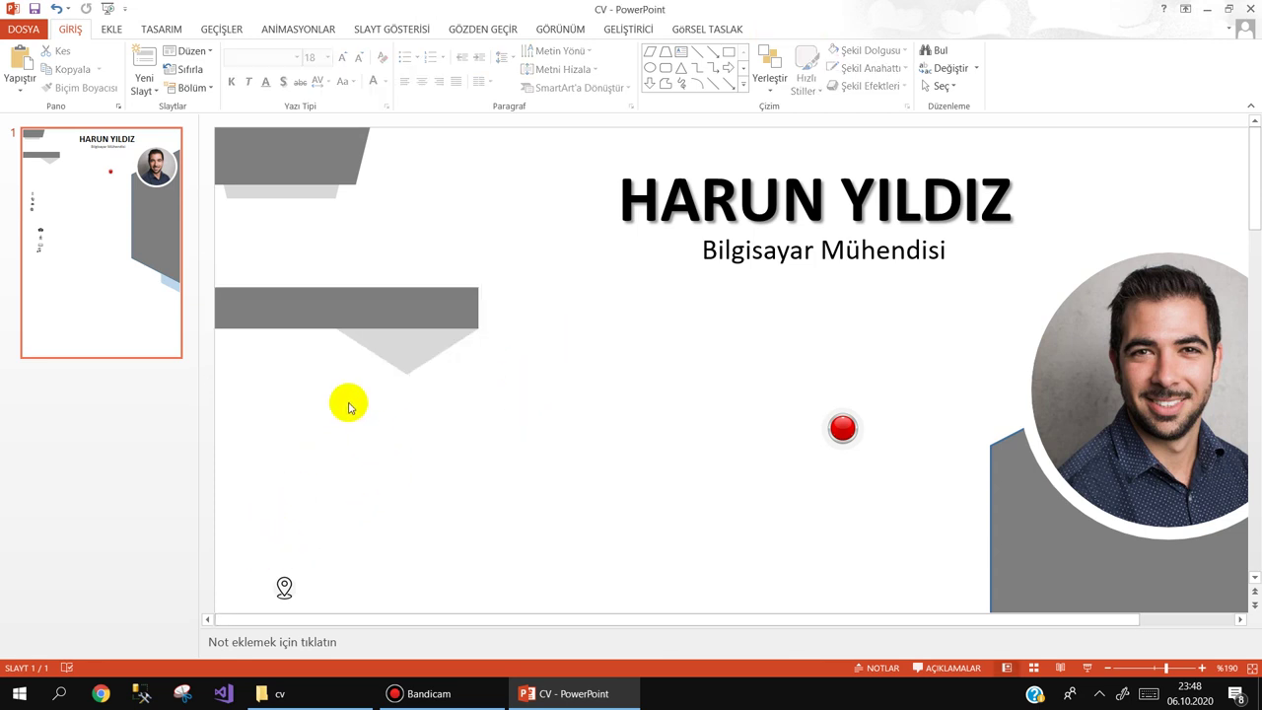
# Copy the 'Bilgisayar Mühendisi' subtitle box below the bar and retype it as İLETİŞİM.
pyautogui.click(806, 254)
pyautogui.keyDown('ctrl'); pyautogui.moveTo(797, 277); pyautogui.dragTo(339, 451); pyautogui.keyUp('ctrl')
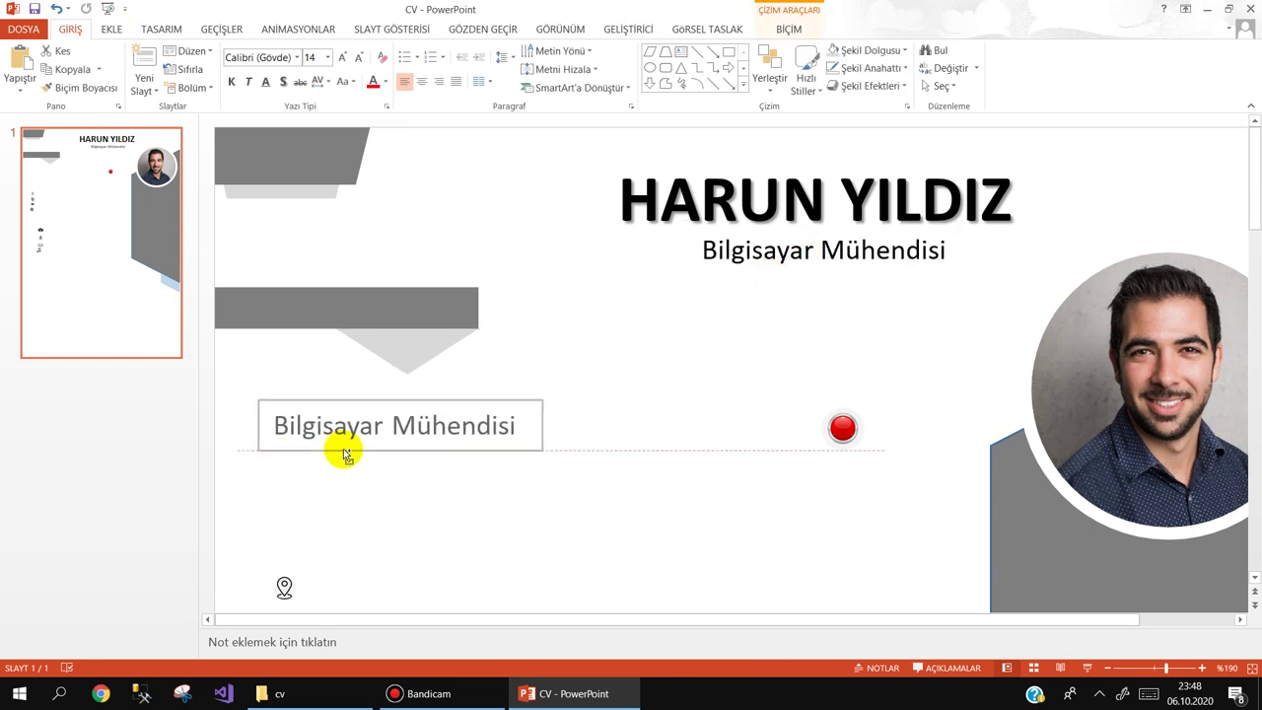
pyautogui.moveTo(520, 434); pyautogui.dragTo(197, 428)
pyautogui.write('i')
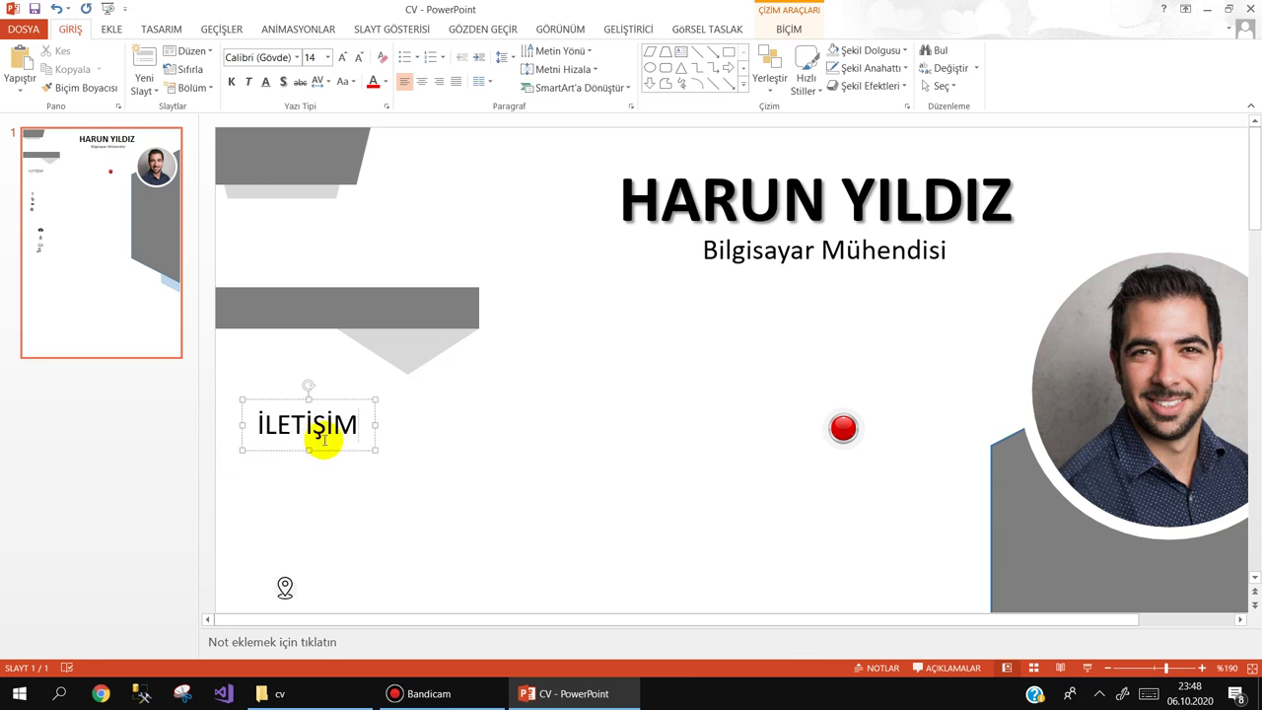
# Make İLETİŞİM bold and white, and position it on the grey bar.
pyautogui.click(338, 452)
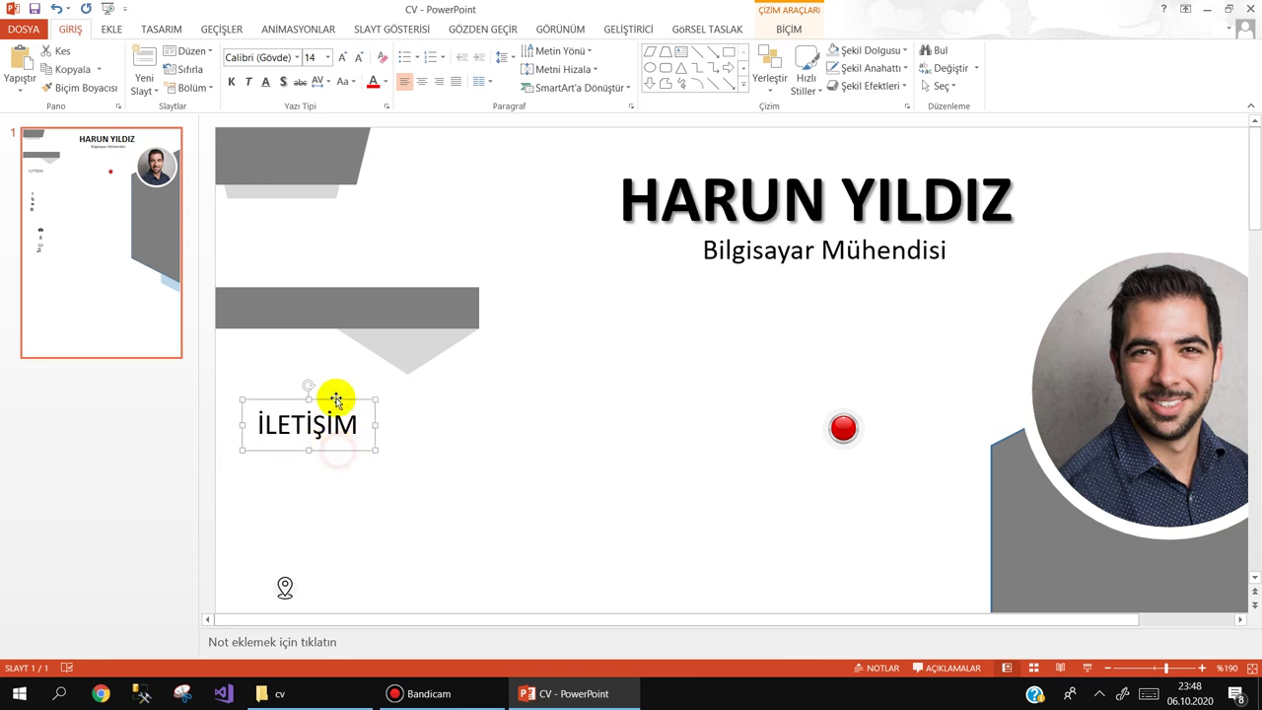
pyautogui.click(233, 85)
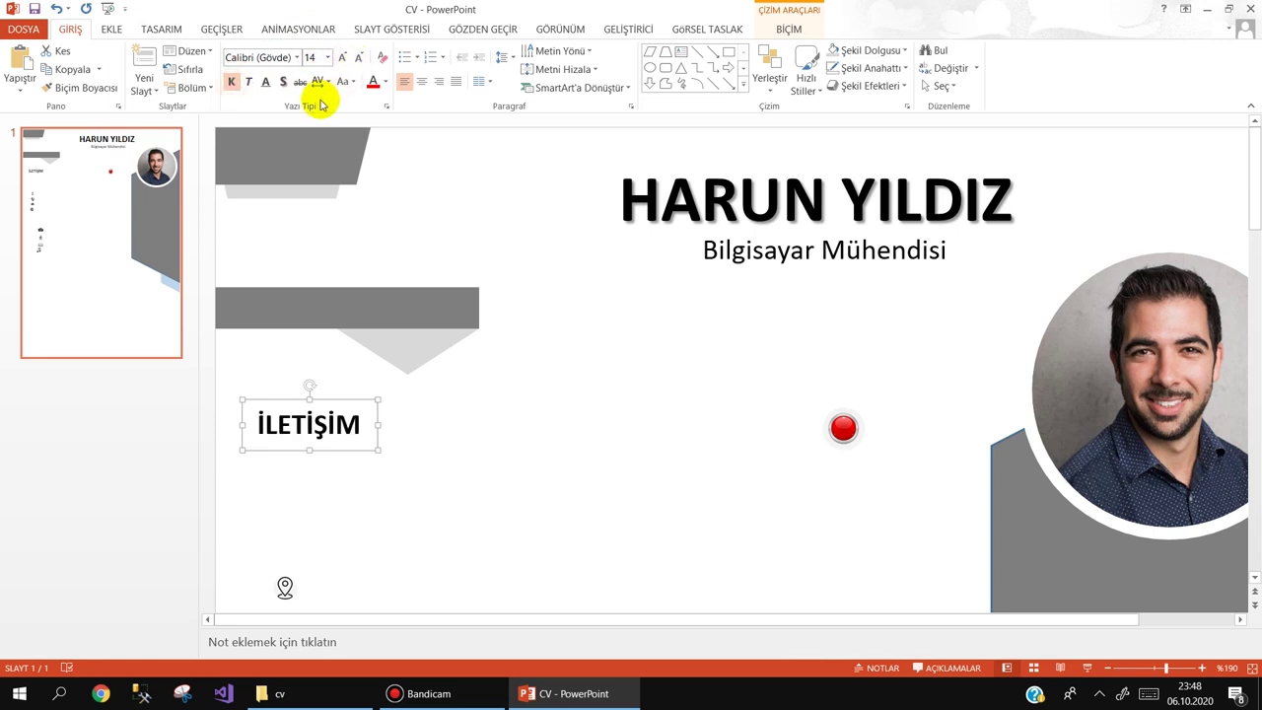
pyautogui.moveTo(338, 403); pyautogui.dragTo(370, 285)
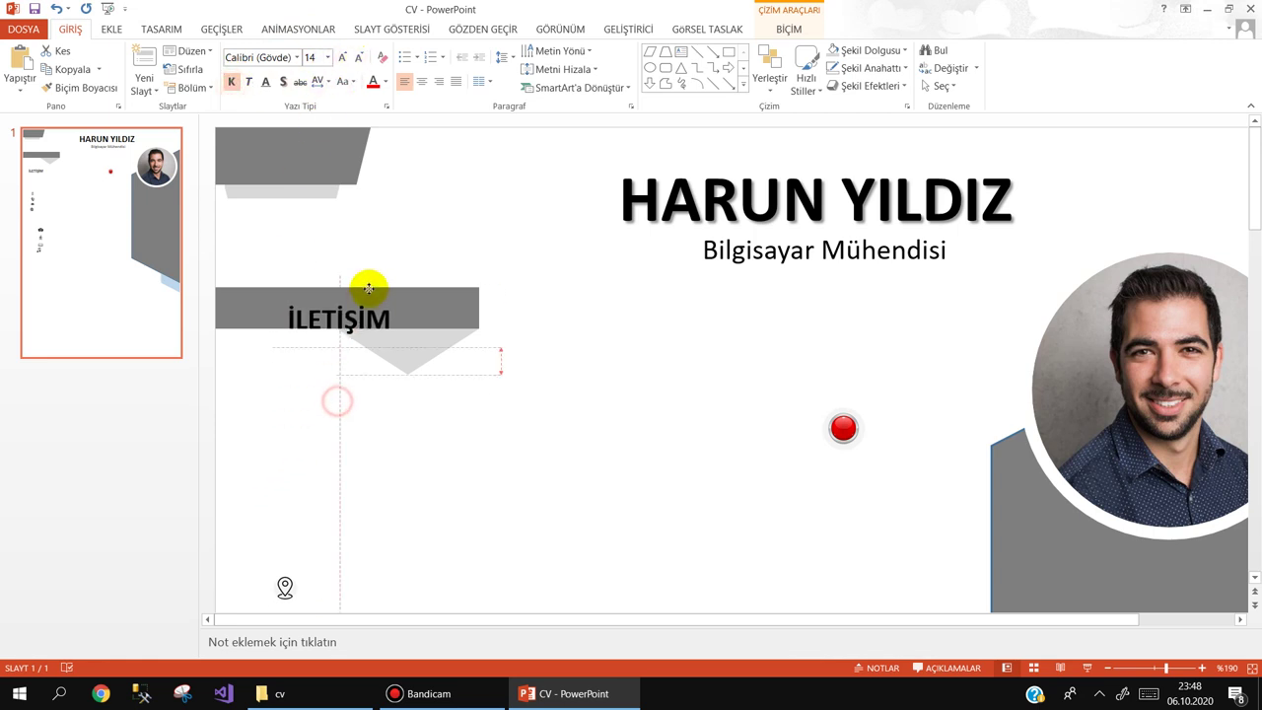
pyautogui.click(384, 82)
pyautogui.click(375, 119)
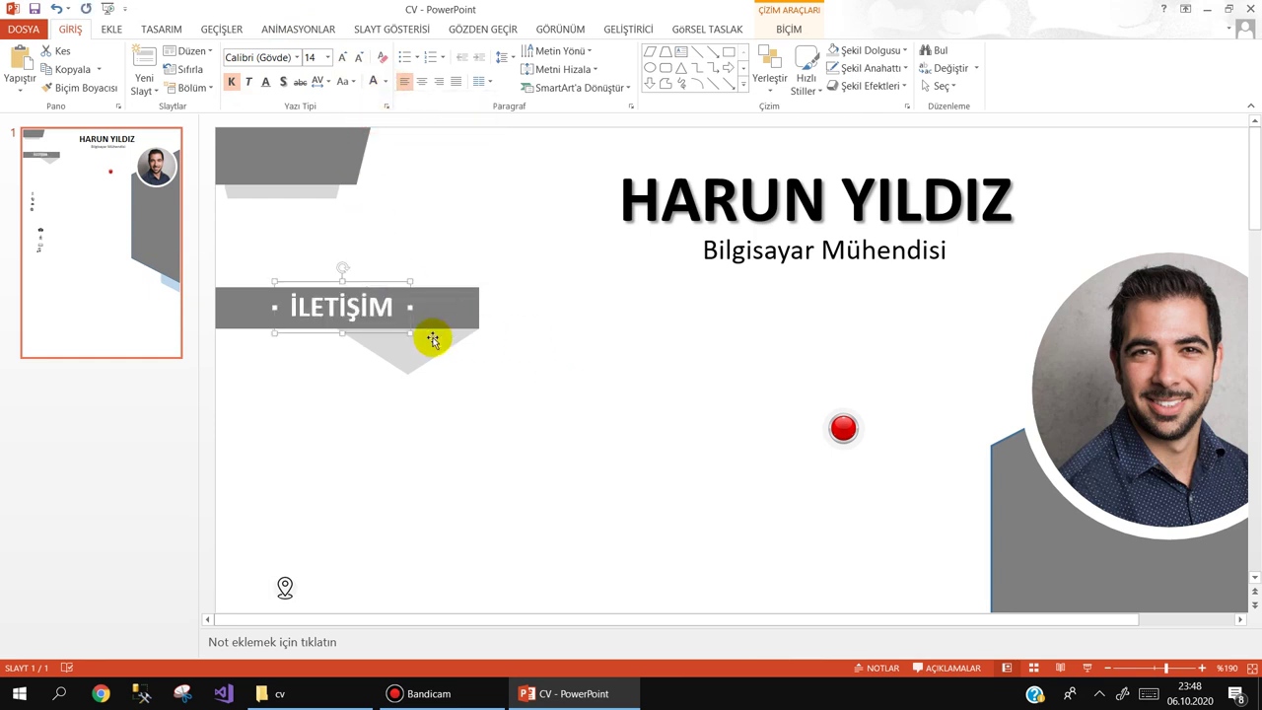
pyautogui.moveTo(357, 333); pyautogui.dragTo(418, 331)
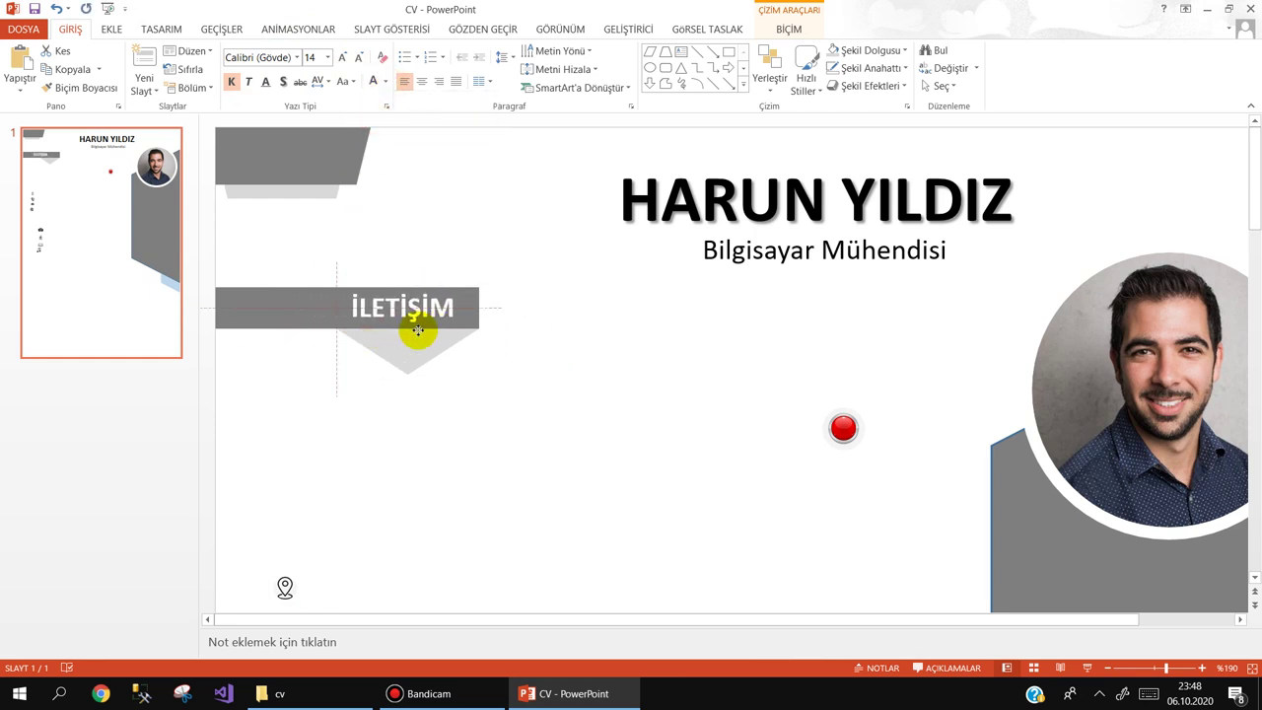
pyautogui.click(488, 428)
# Move the location icon under the İLETİŞİM banner and copy the subtitle box beside it.
pyautogui.scroll(-2, 490, 432)
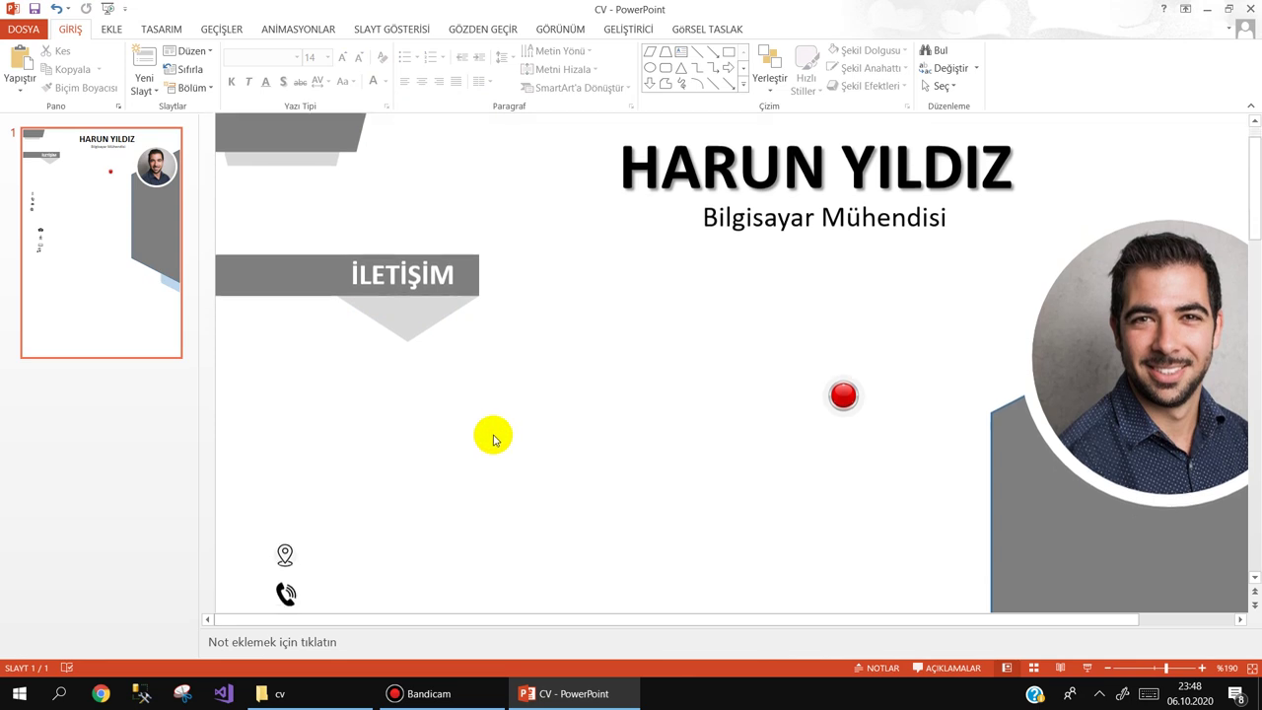
pyautogui.moveTo(285, 530)
pyautogui.mouseDown()
pyautogui.moveTo(242, 327)
pyautogui.moveTo(242, 341)
pyautogui.mouseUp()
pyautogui.click(776, 191)
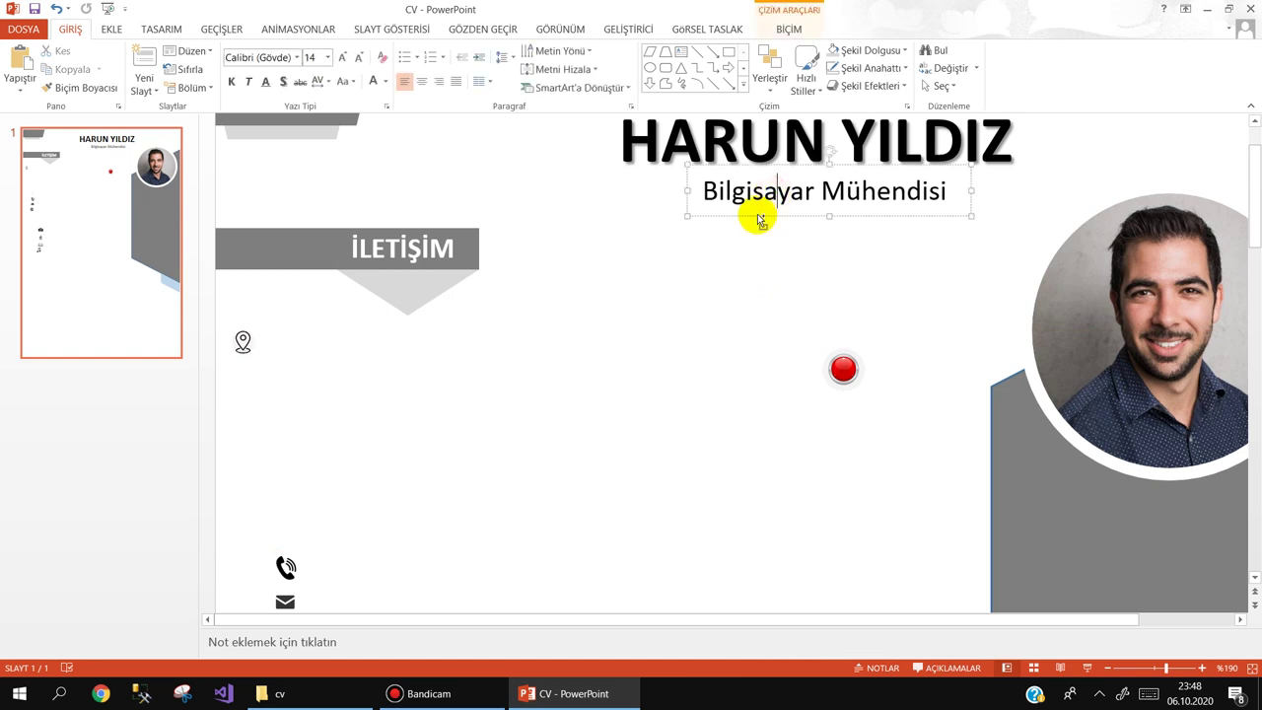
pyautogui.moveTo(760, 221); pyautogui.dragTo(357, 374)
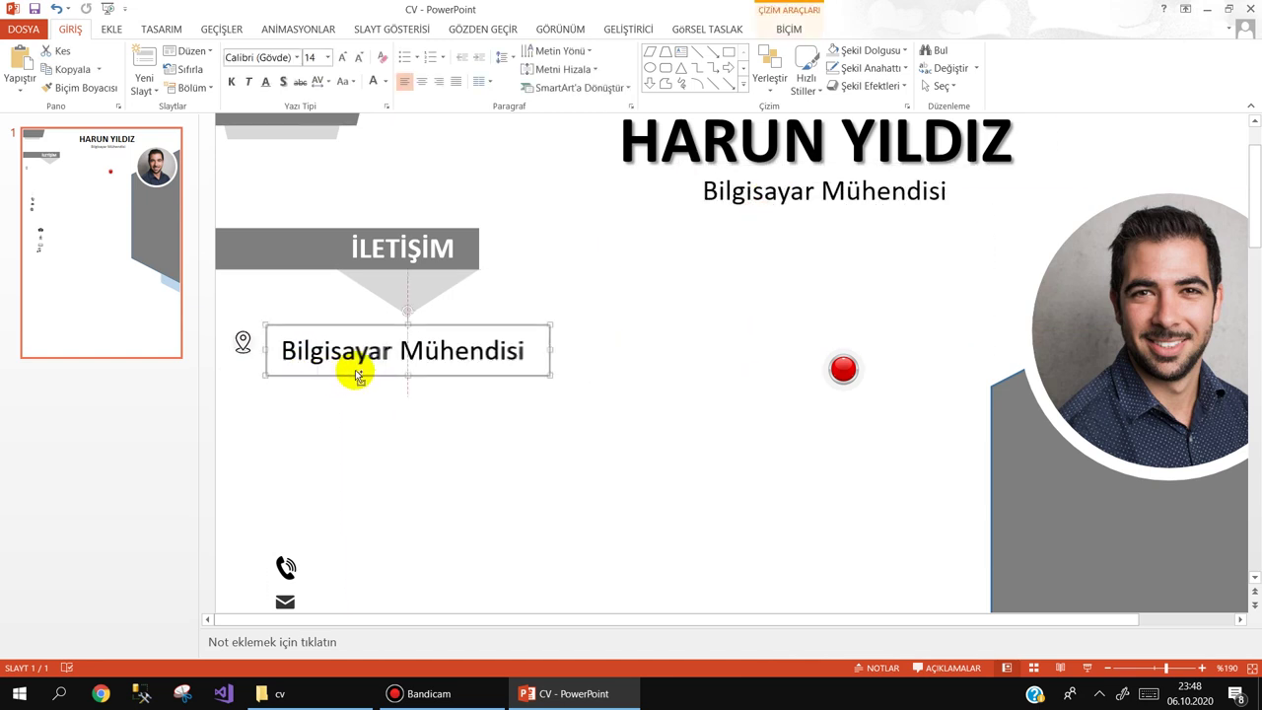
# Set the copied text's font size to 10.
pyautogui.click(358, 60)
pyautogui.click(358, 59)
pyautogui.click(358, 59)
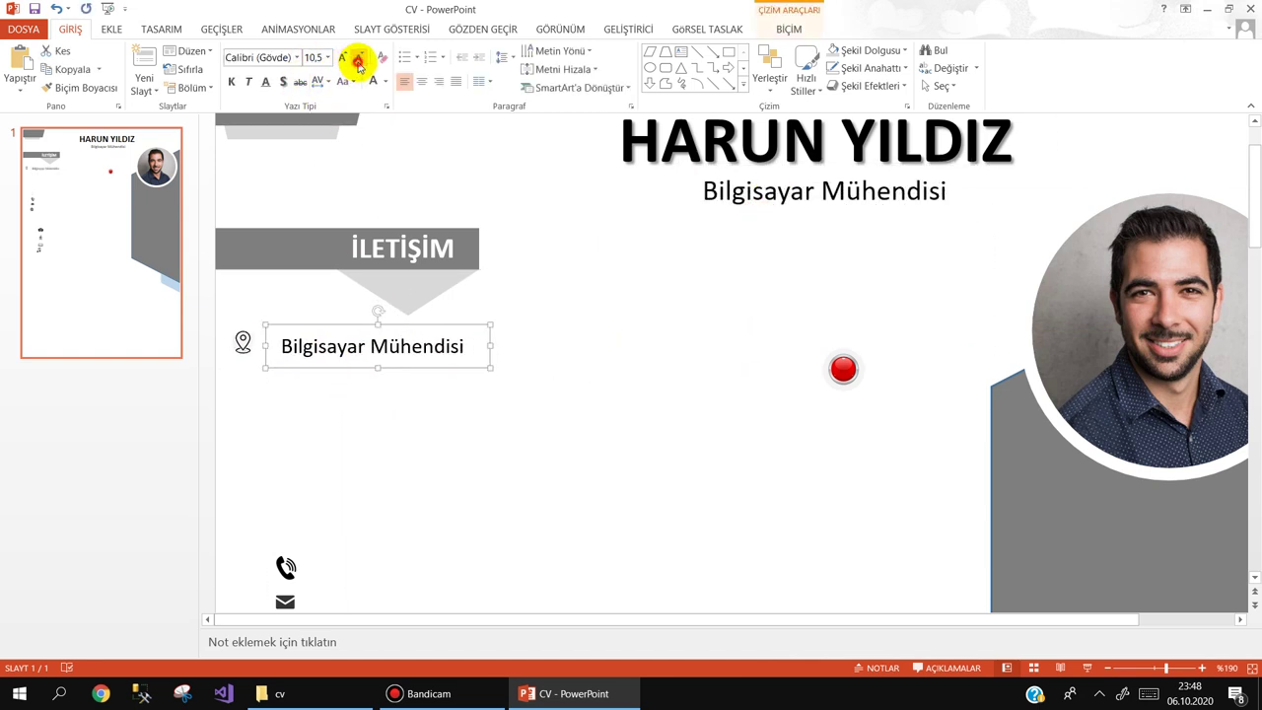
pyautogui.click(358, 61)
pyautogui.click(358, 61)
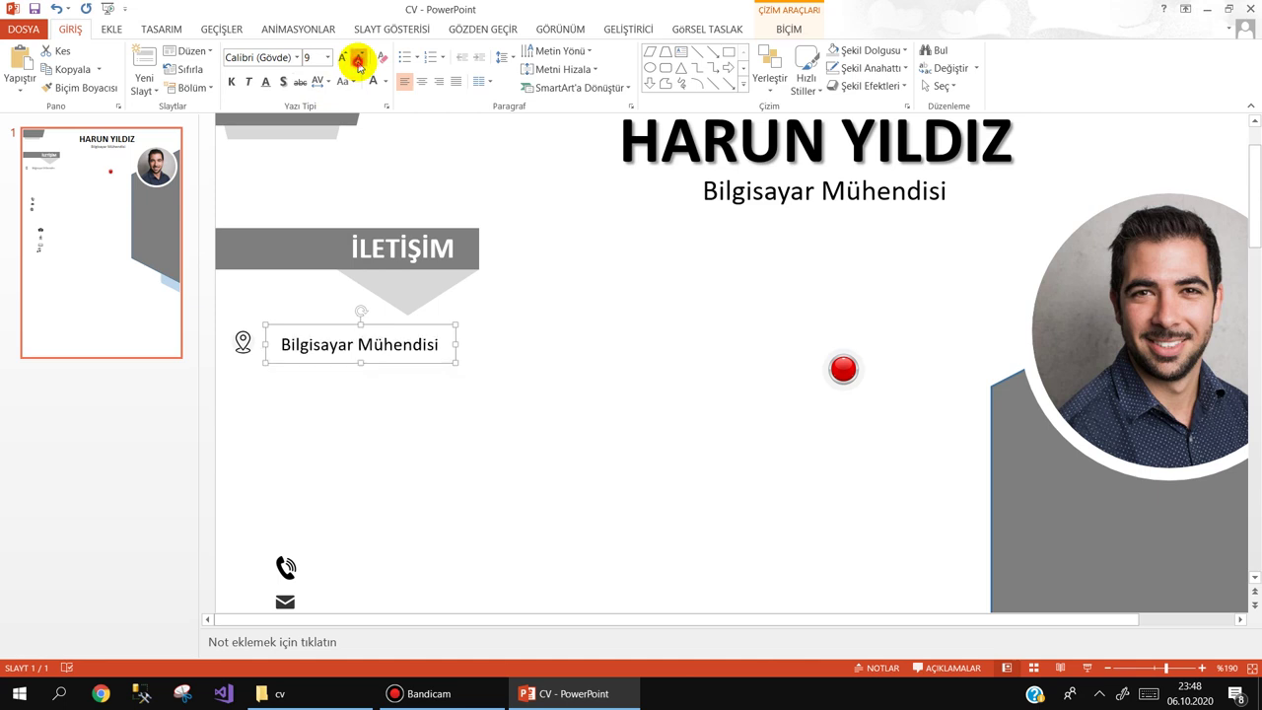
pyautogui.click(358, 61)
pyautogui.click(341, 59)
pyautogui.click(342, 60)
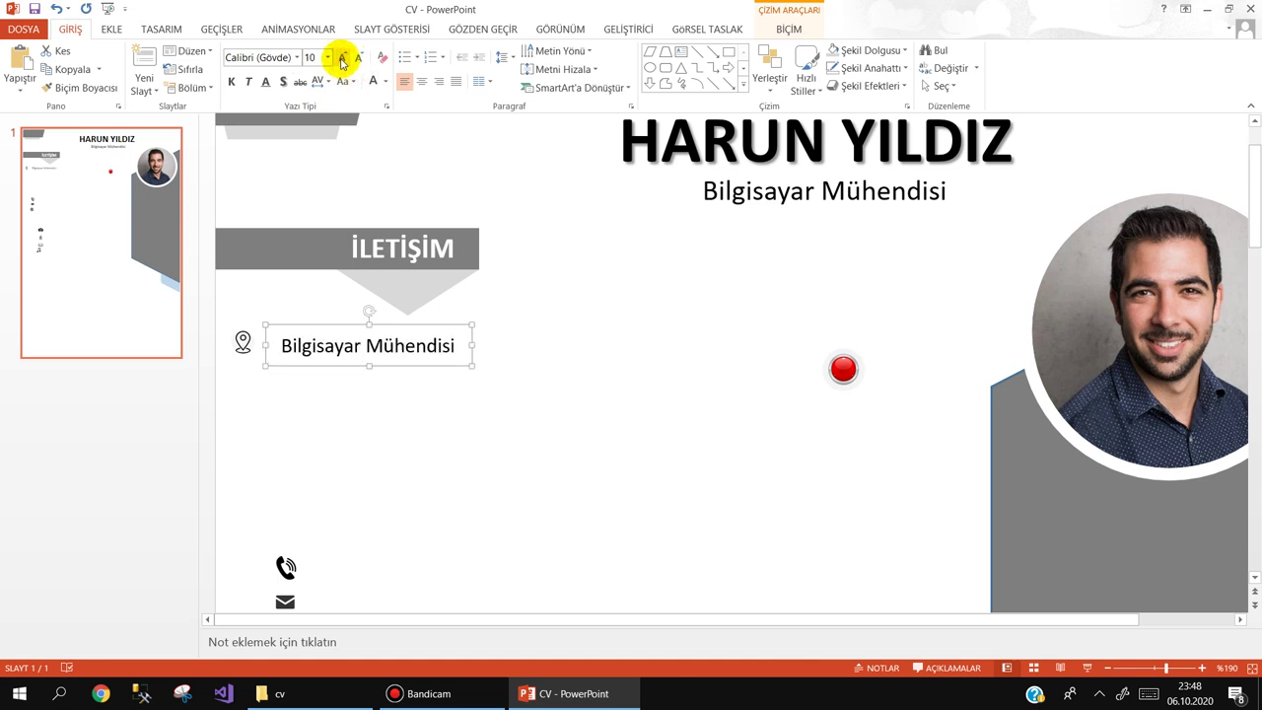
# Widen the text box beside the icon and replace its subtitle text with 'ç'.
pyautogui.moveTo(296, 328)
pyautogui.mouseDown()
pyautogui.moveTo(284, 323)
pyautogui.moveTo(414, 340)
pyautogui.moveTo(671, 341)
pyautogui.mouseUp()
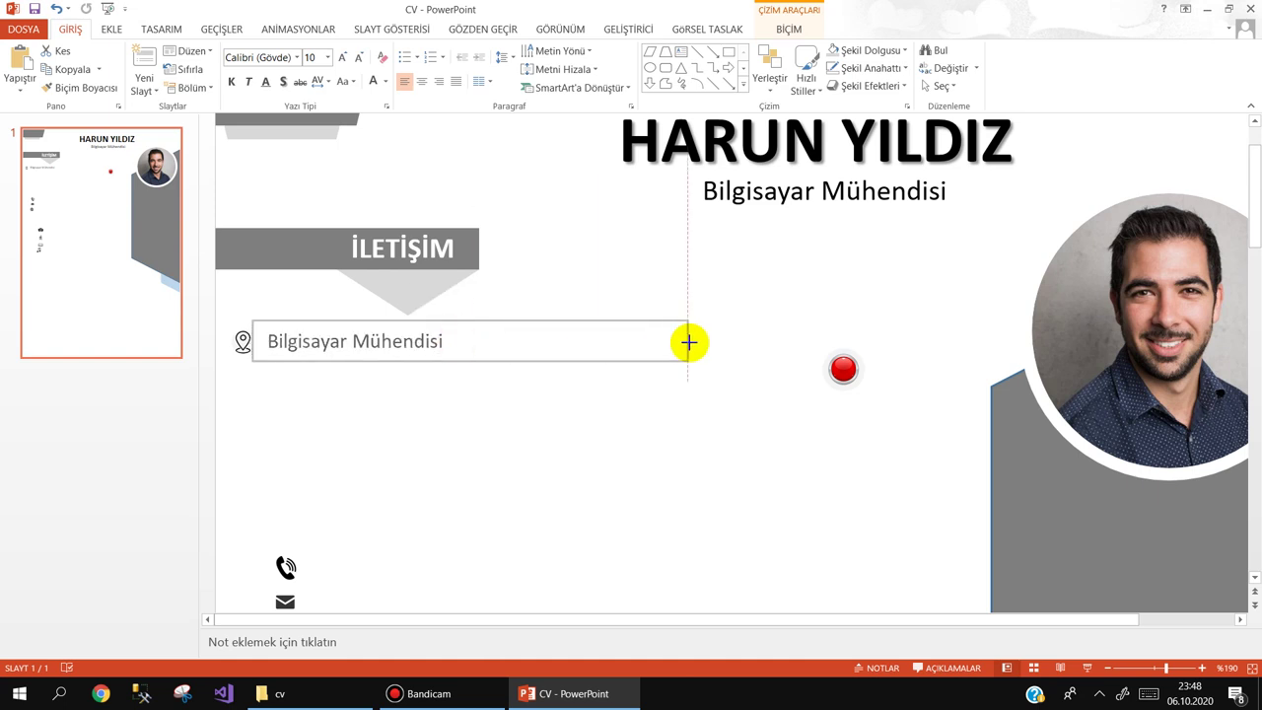
pyautogui.click(446, 344)
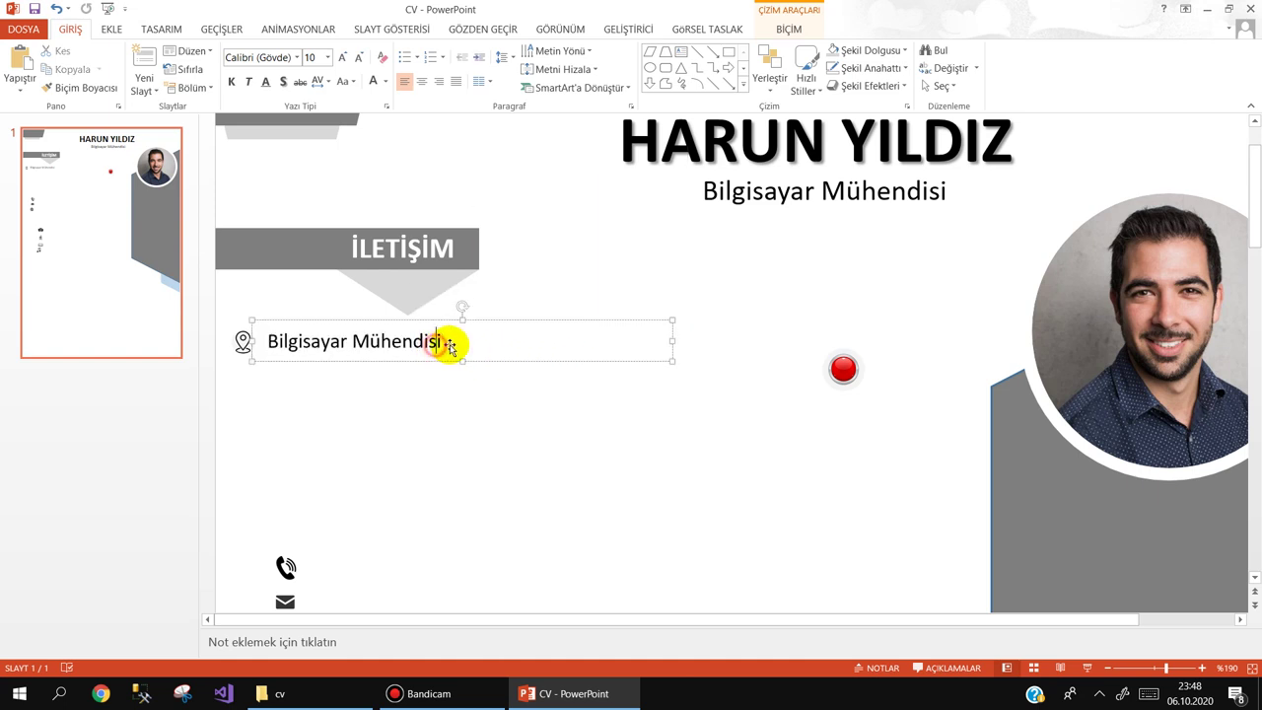
pyautogui.moveTo(442, 343); pyautogui.dragTo(268, 341)
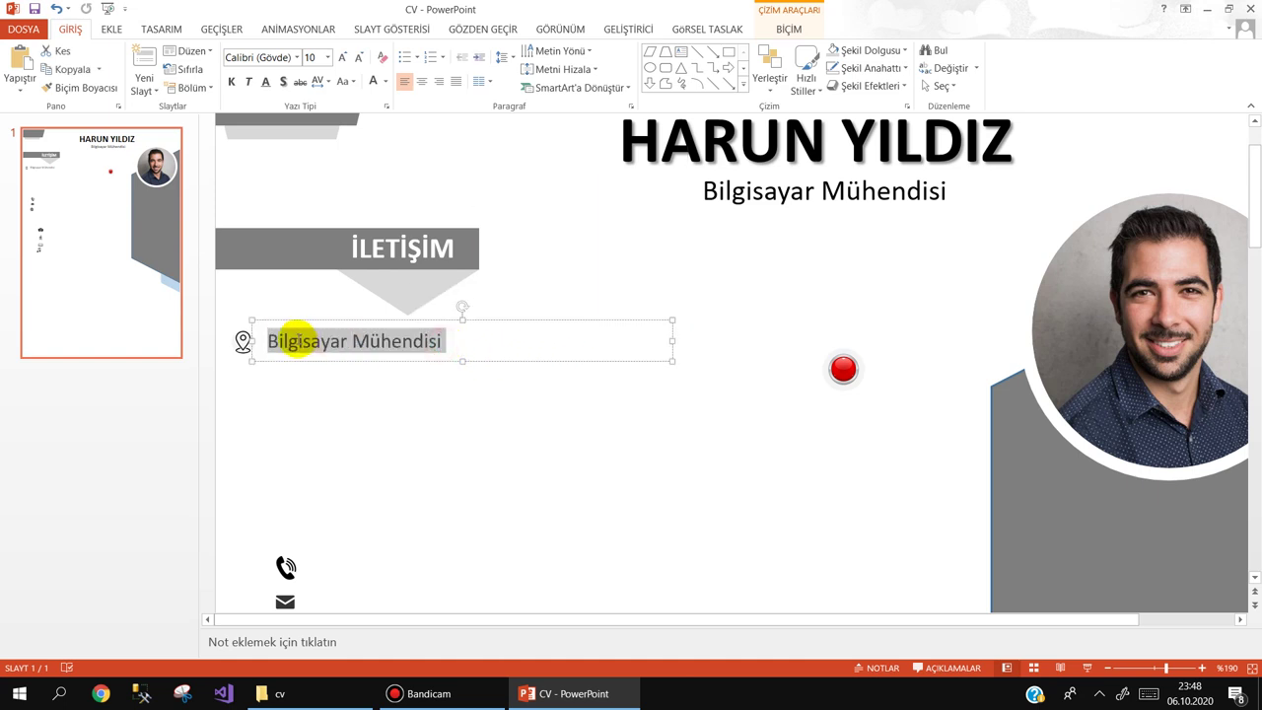
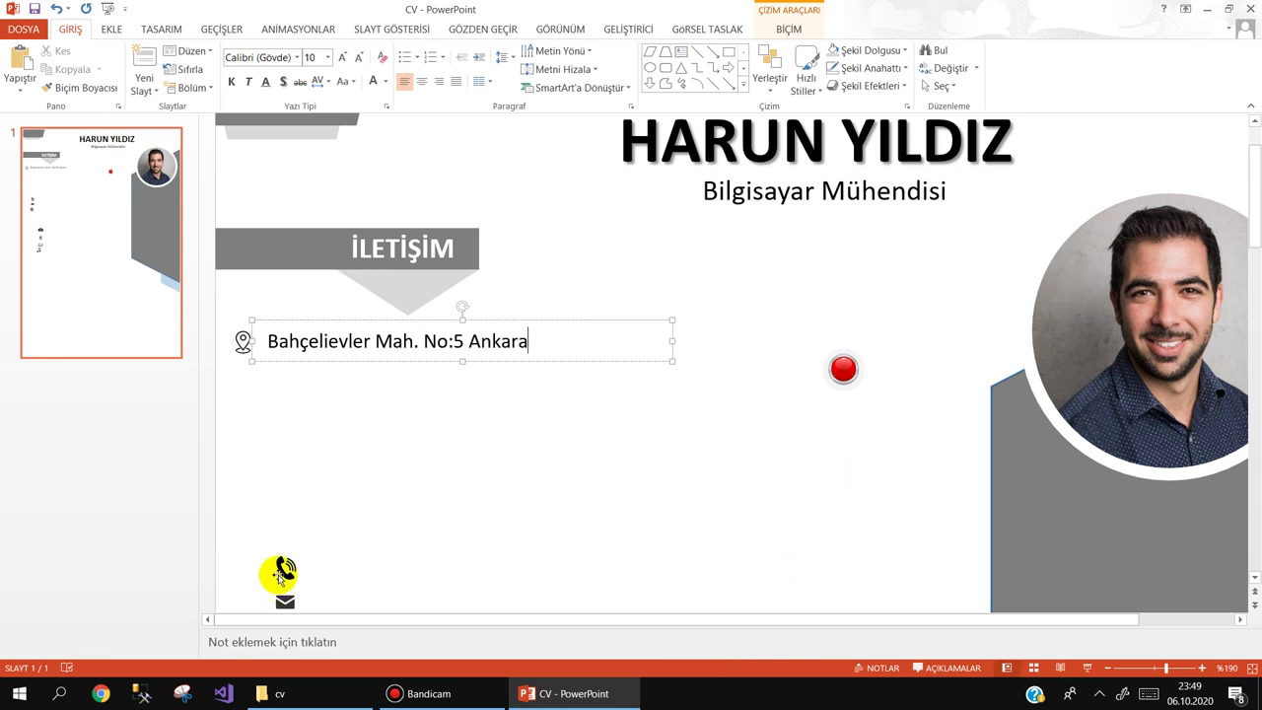
# Put the phone icon under the address and enter the phone number on the copied address line.
pyautogui.moveTo(285, 567)
pyautogui.mouseDown()
pyautogui.moveTo(243, 380)
pyautogui.moveTo(534, 376)
pyautogui.mouseUp()
pyautogui.click(301, 347)
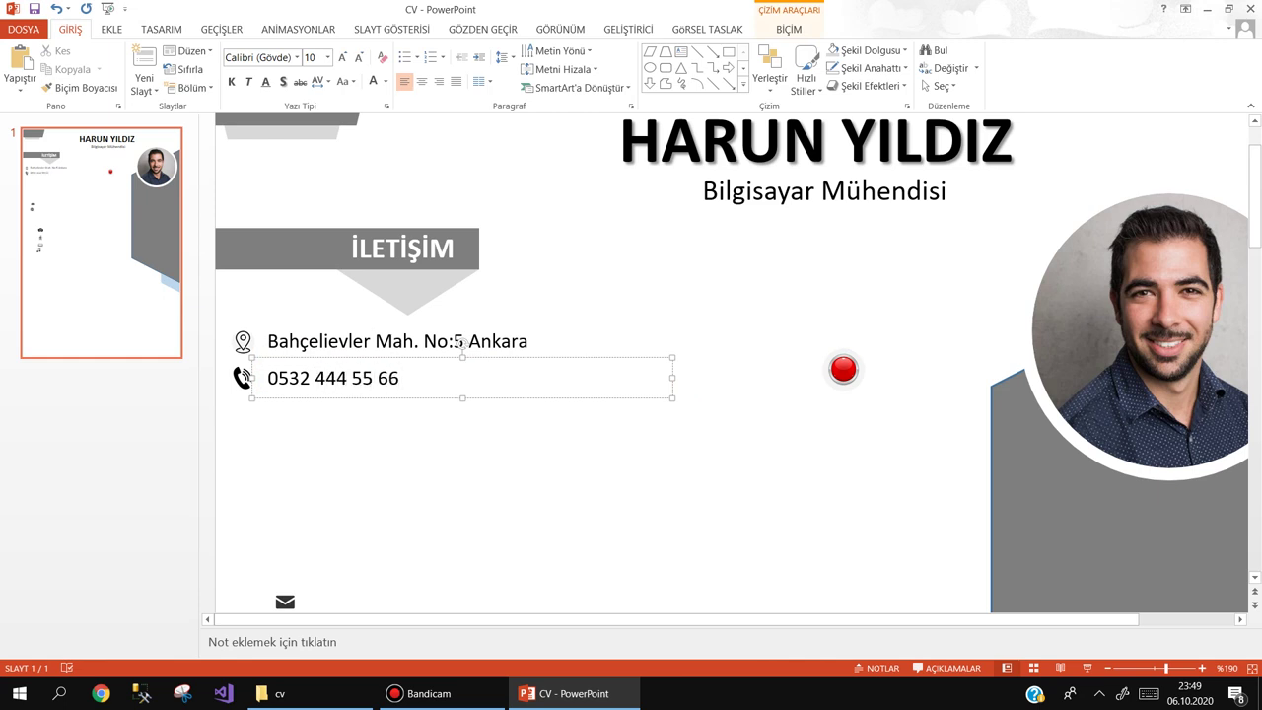
# Move the envelope icon below the phone icon and add the e-mail address line beside it, aligned.
pyautogui.moveTo(286, 597)
pyautogui.mouseDown()
pyautogui.moveTo(243, 410)
pyautogui.moveTo(301, 431)
pyautogui.mouseUp()
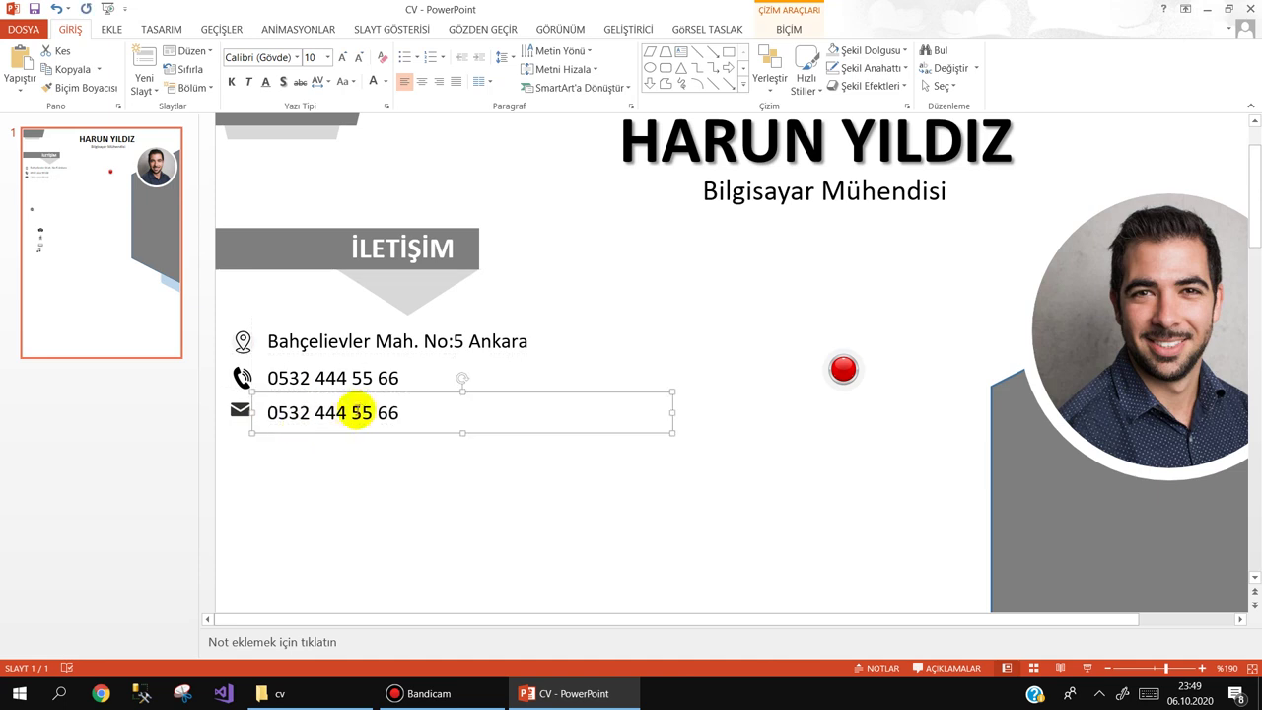
pyautogui.click(362, 410)
pyautogui.moveTo(394, 412); pyautogui.dragTo(395, 415)
pyautogui.moveTo(263, 413); pyautogui.dragTo(400, 413)
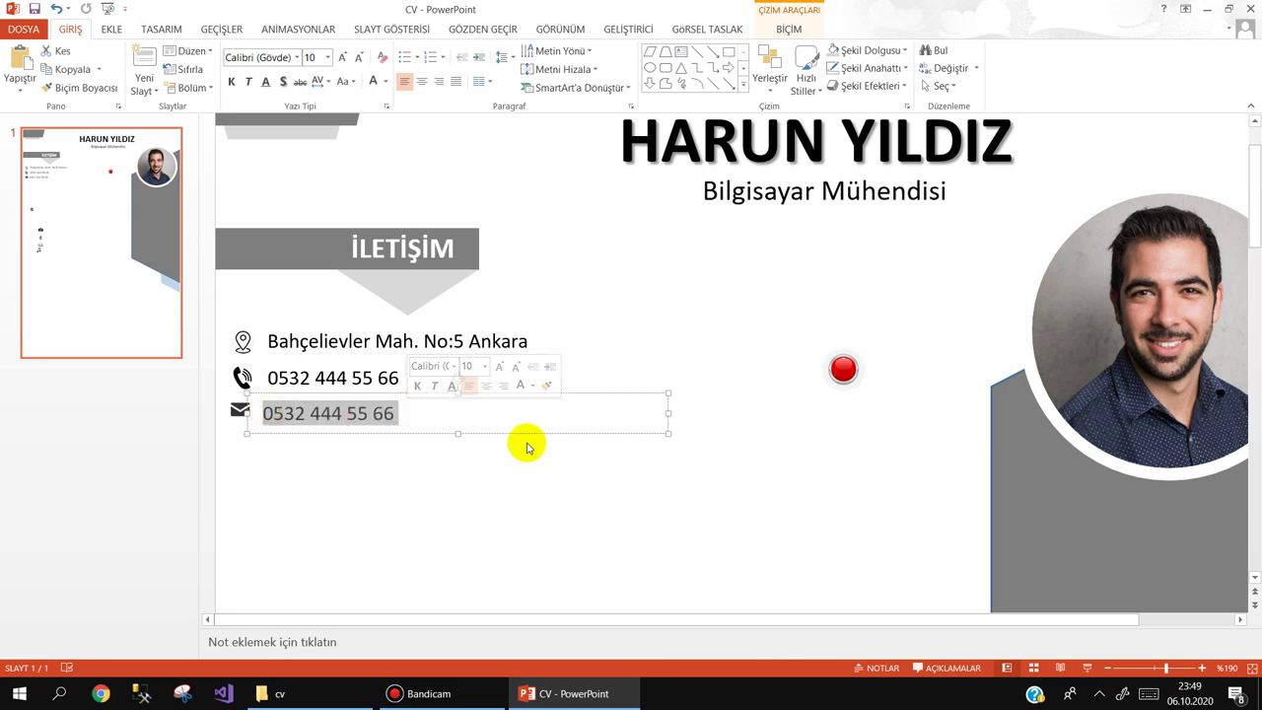
pyautogui.write('h')
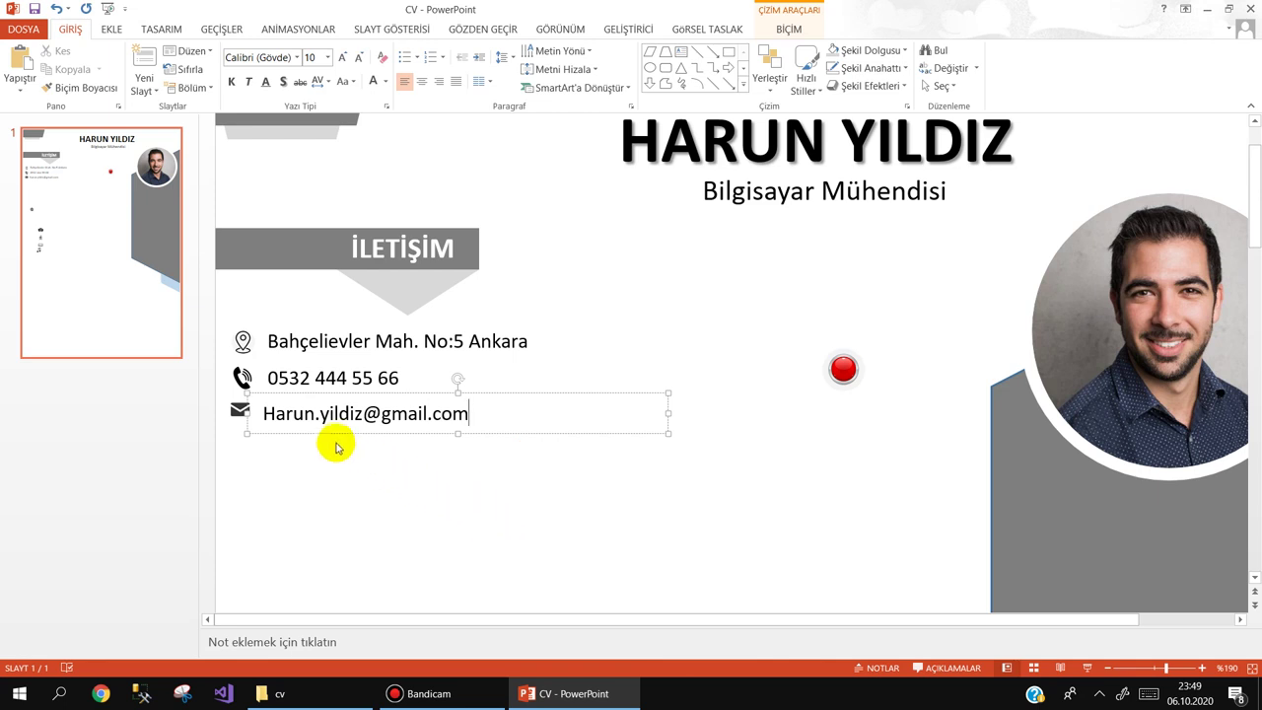
pyautogui.moveTo(335, 435); pyautogui.dragTo(339, 429)
# Align the globe icon under the other icons and copy the e-mail line onto its row.
pyautogui.click(316, 484)
pyautogui.scroll(-2, 316, 553)
pyautogui.moveTo(293, 547); pyautogui.dragTo(246, 352)
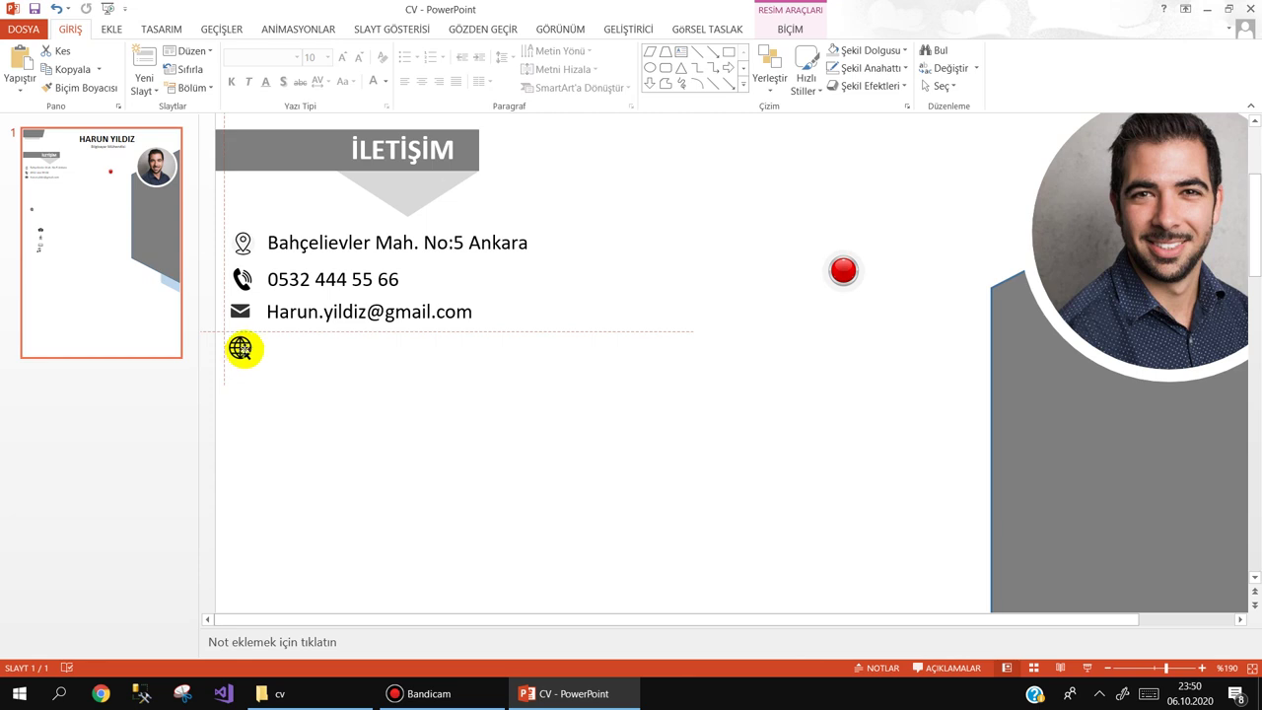
pyautogui.moveTo(244, 349); pyautogui.dragTo(245, 345)
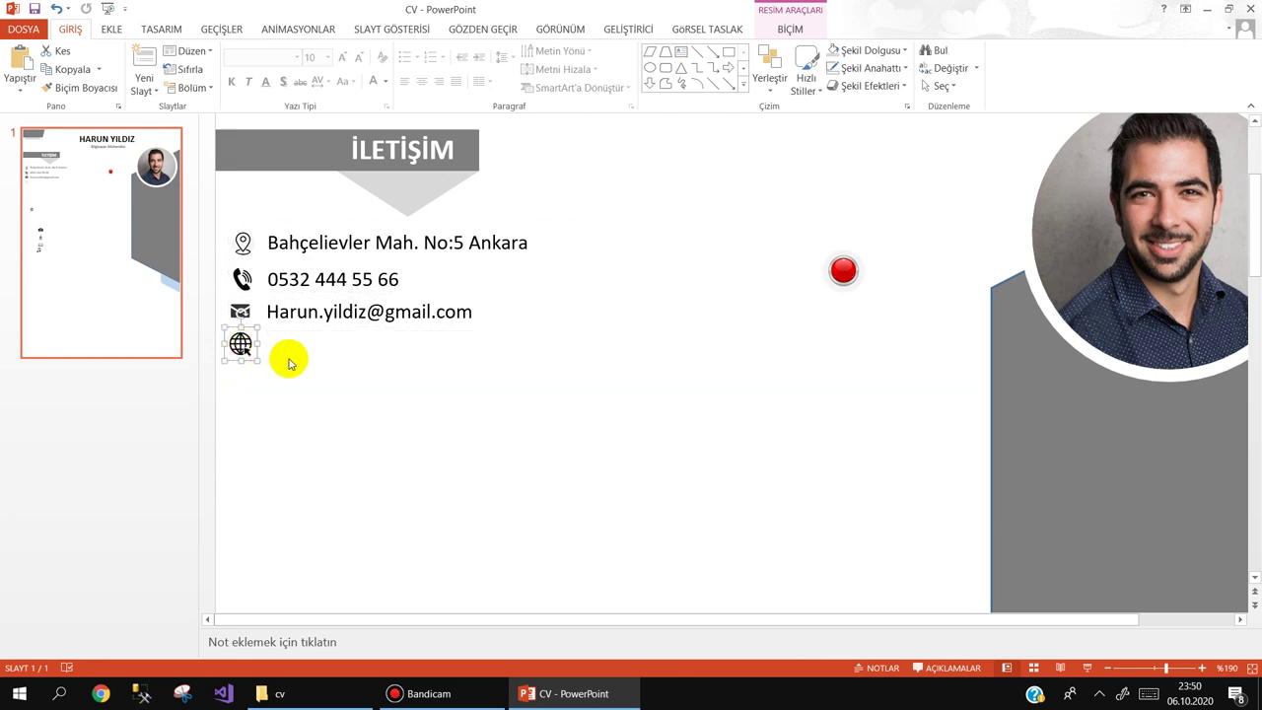
pyautogui.click(307, 311)
pyautogui.moveTo(318, 332)
pyautogui.mouseDown()
pyautogui.moveTo(318, 365)
pyautogui.moveTo(476, 345)
pyautogui.mouseUp()
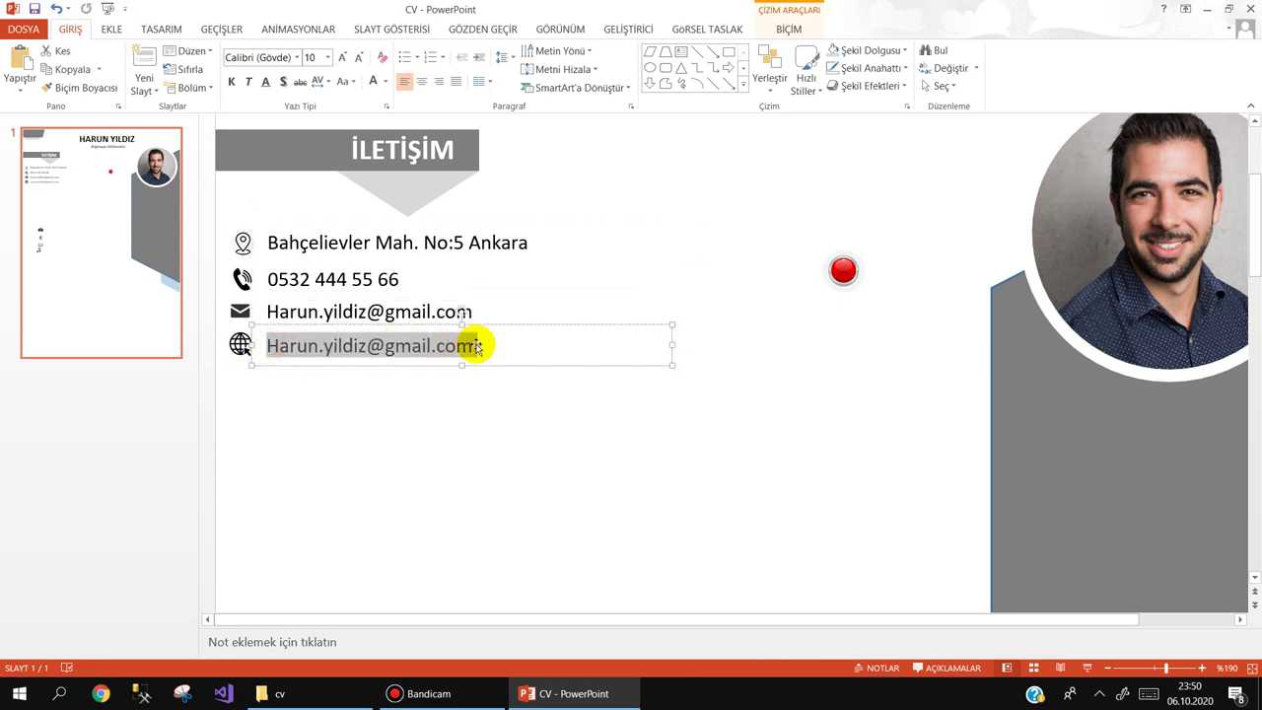
pyautogui.write('har')
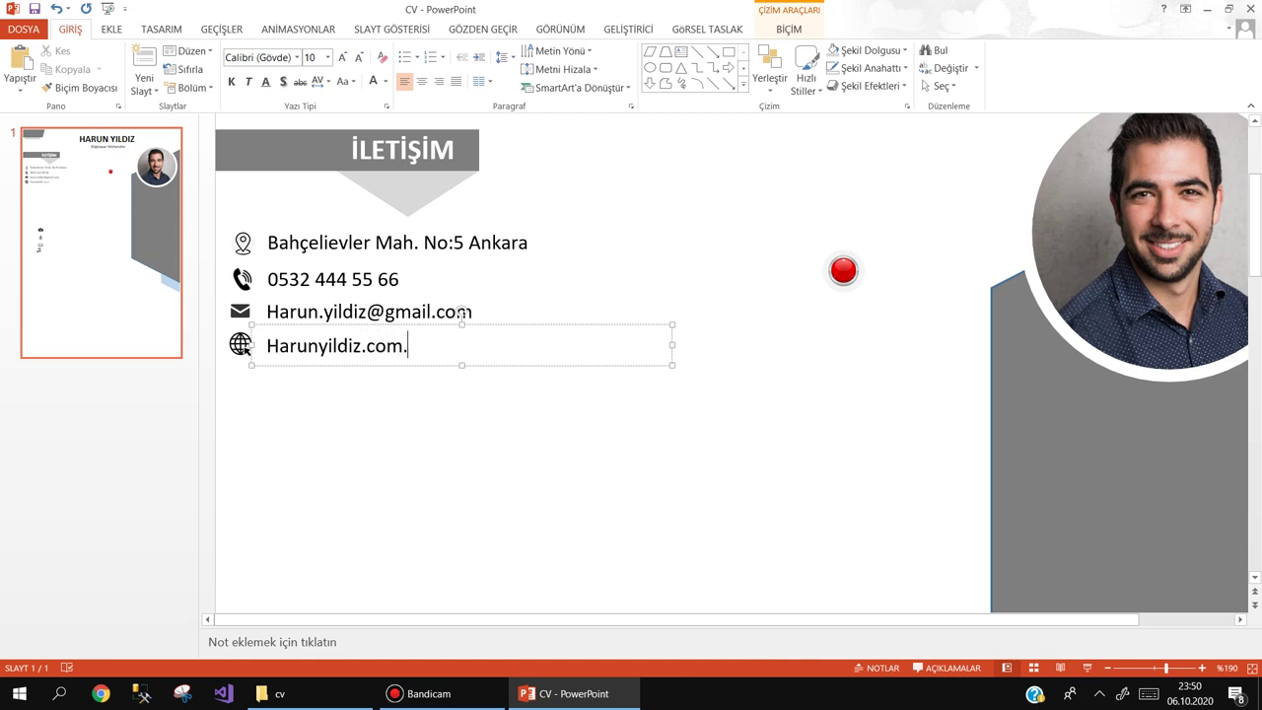
pyautogui.write('tr')
pyautogui.click(417, 444)
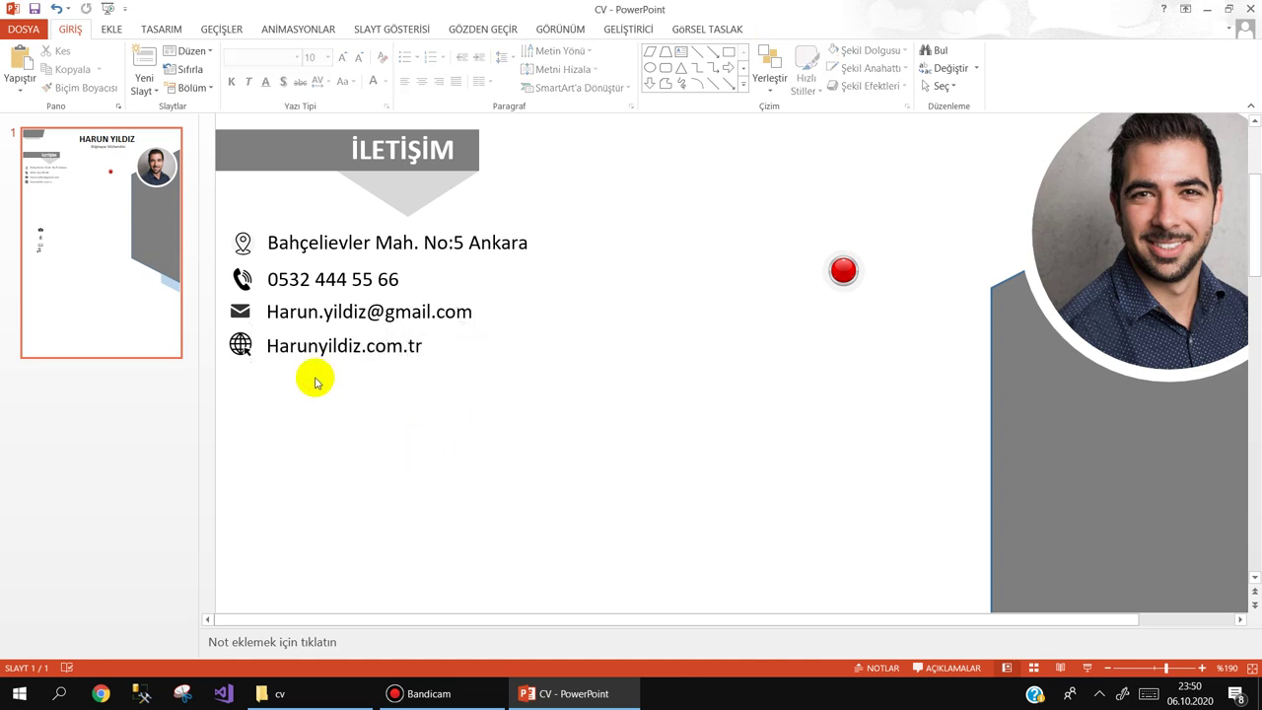
pyautogui.click(269, 345)
pyautogui.write('ww')
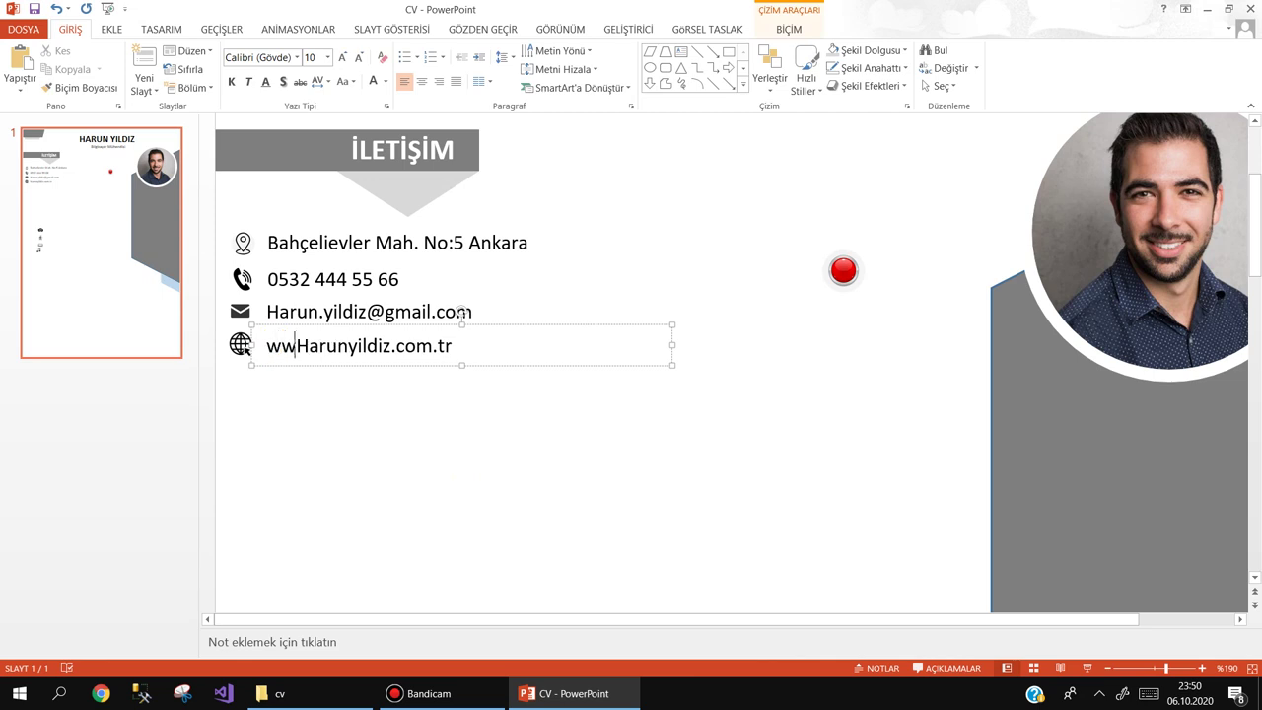
pyautogui.write('w.')
pyautogui.click(376, 422)
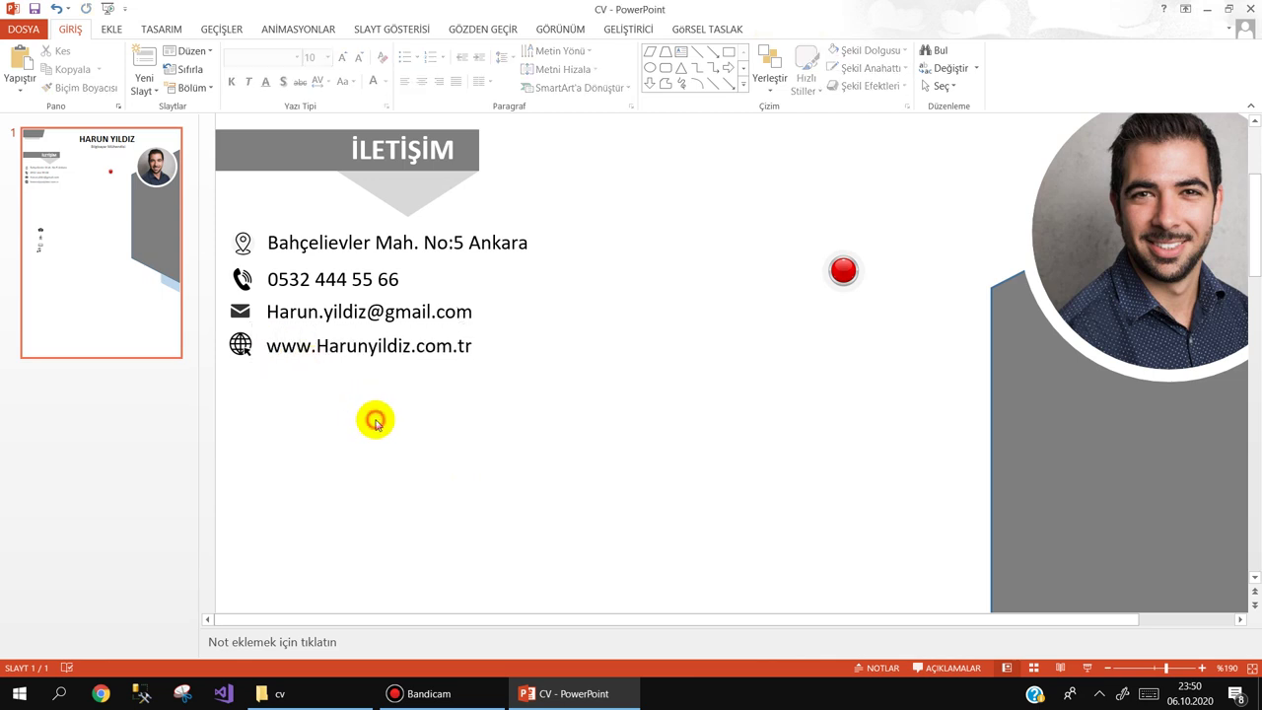
pyautogui.scroll(-1, 376, 423)
pyautogui.scroll(3, 375, 422)
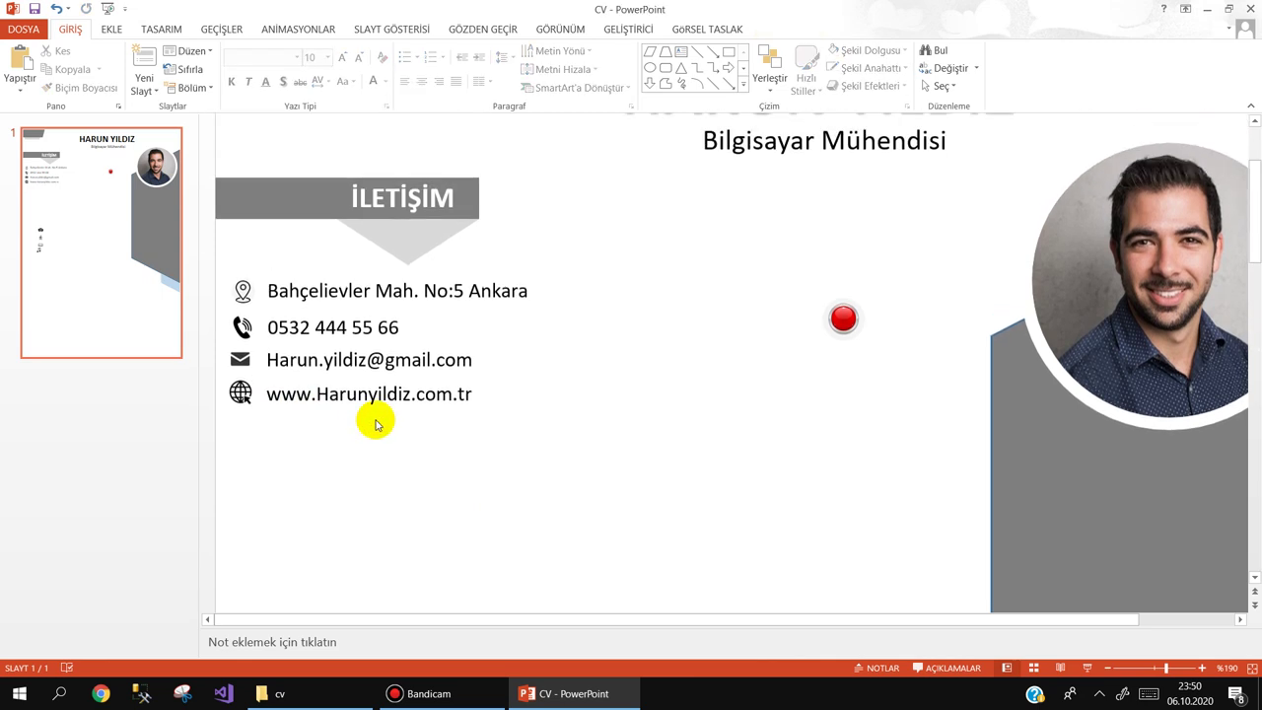
pyautogui.scroll(-1, 376, 414)
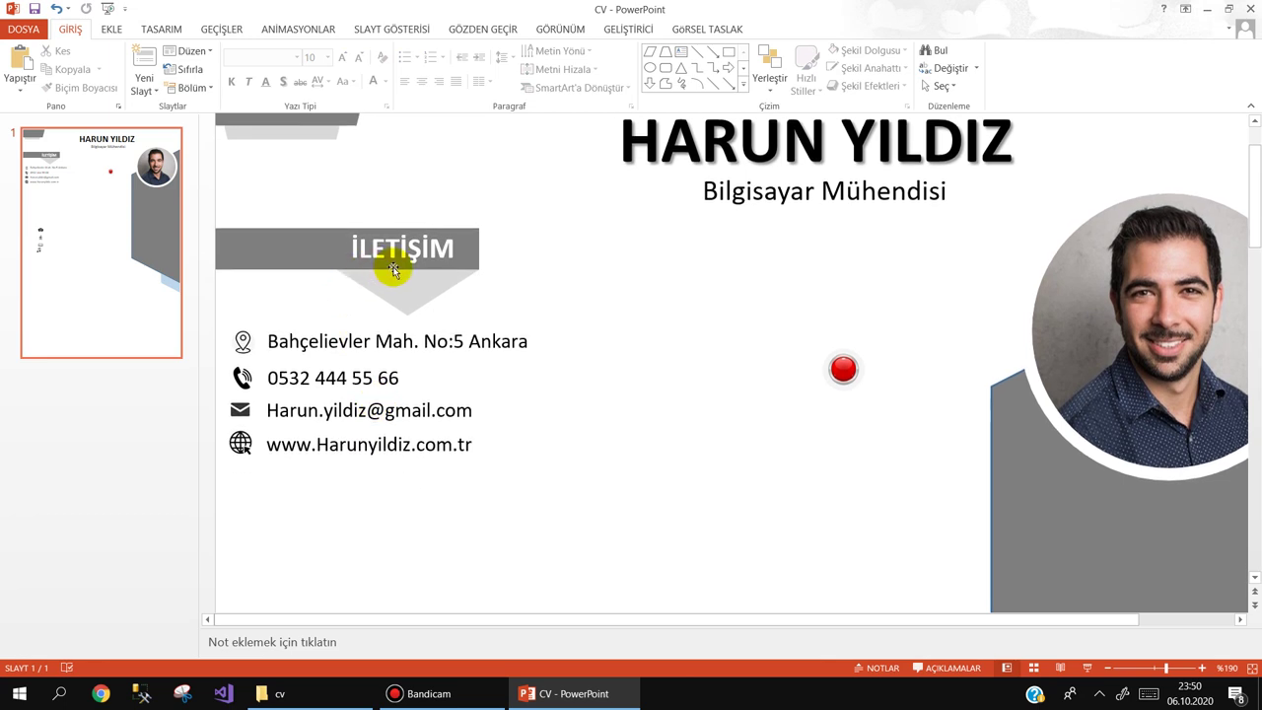
# Copy the İLETİŞİM header shape and text below the contact list.
pyautogui.scroll(-1, 392, 269)
pyautogui.click(340, 214)
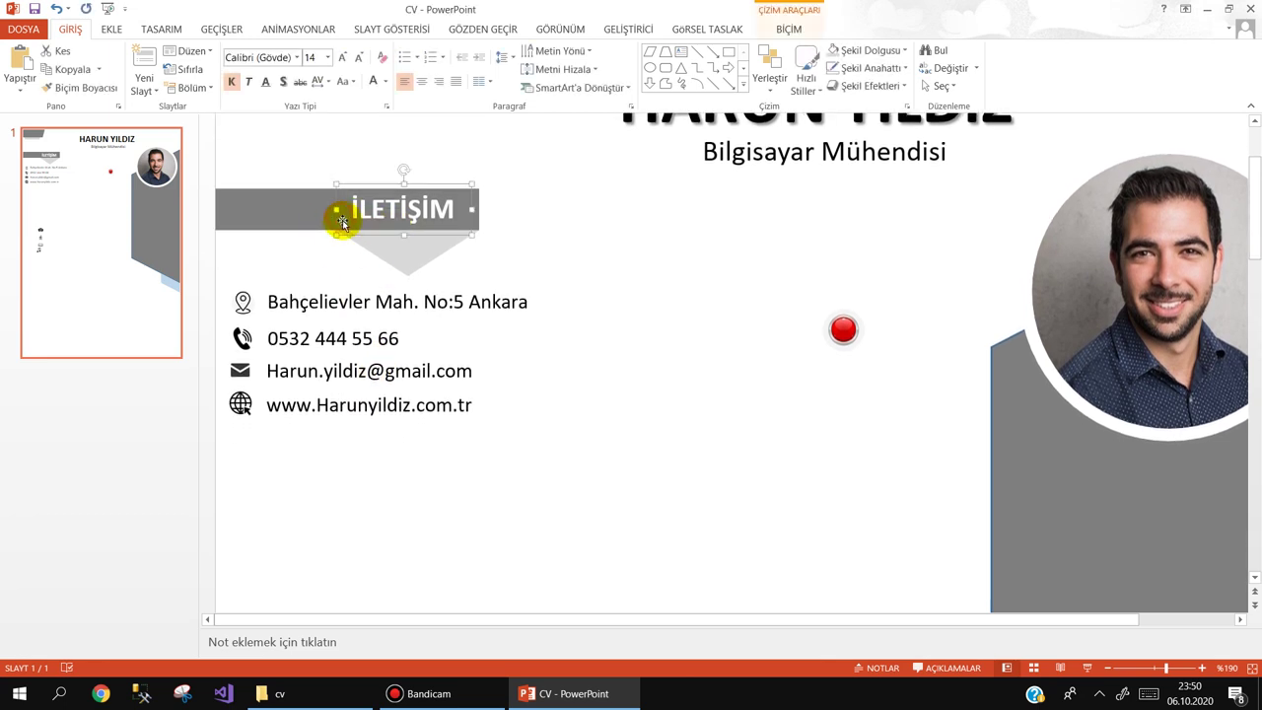
pyautogui.click(312, 216)
pyautogui.click(363, 234)
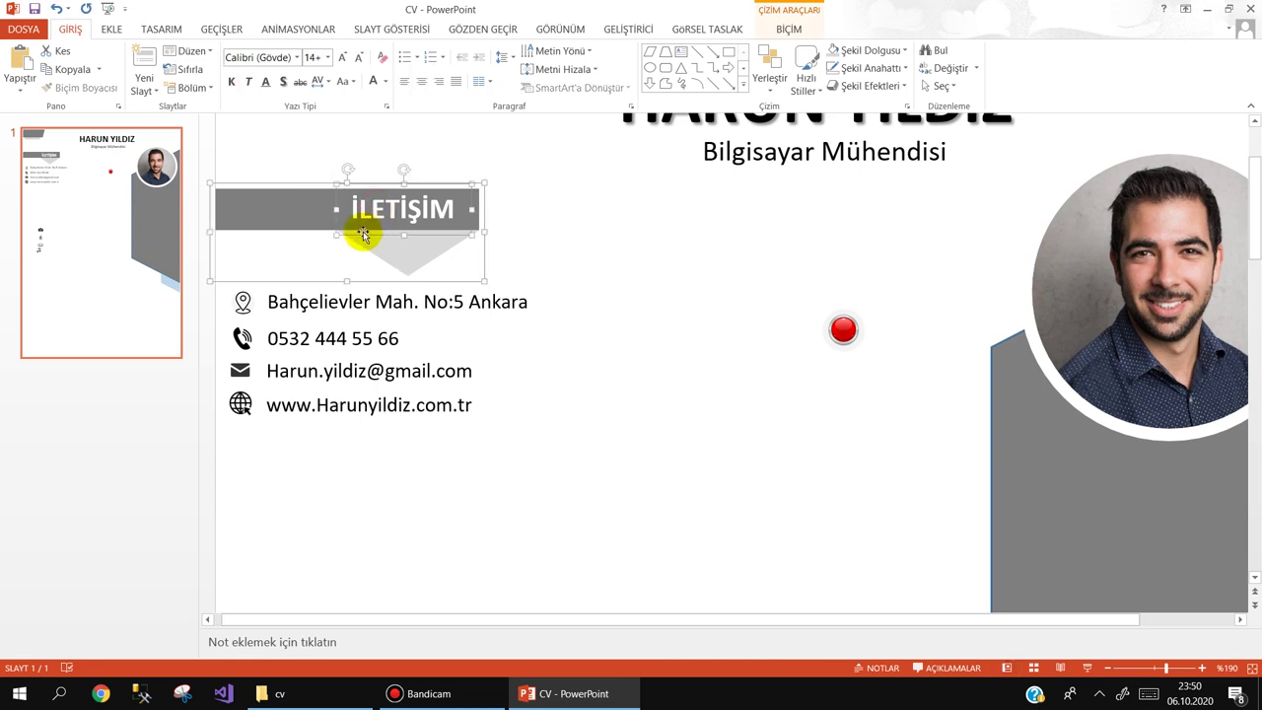
pyautogui.moveTo(360, 230); pyautogui.dragTo(359, 488)
pyautogui.click(640, 464)
# Bring up the cv image folder from the taskbar.
pyautogui.scroll(-2, 642, 462)
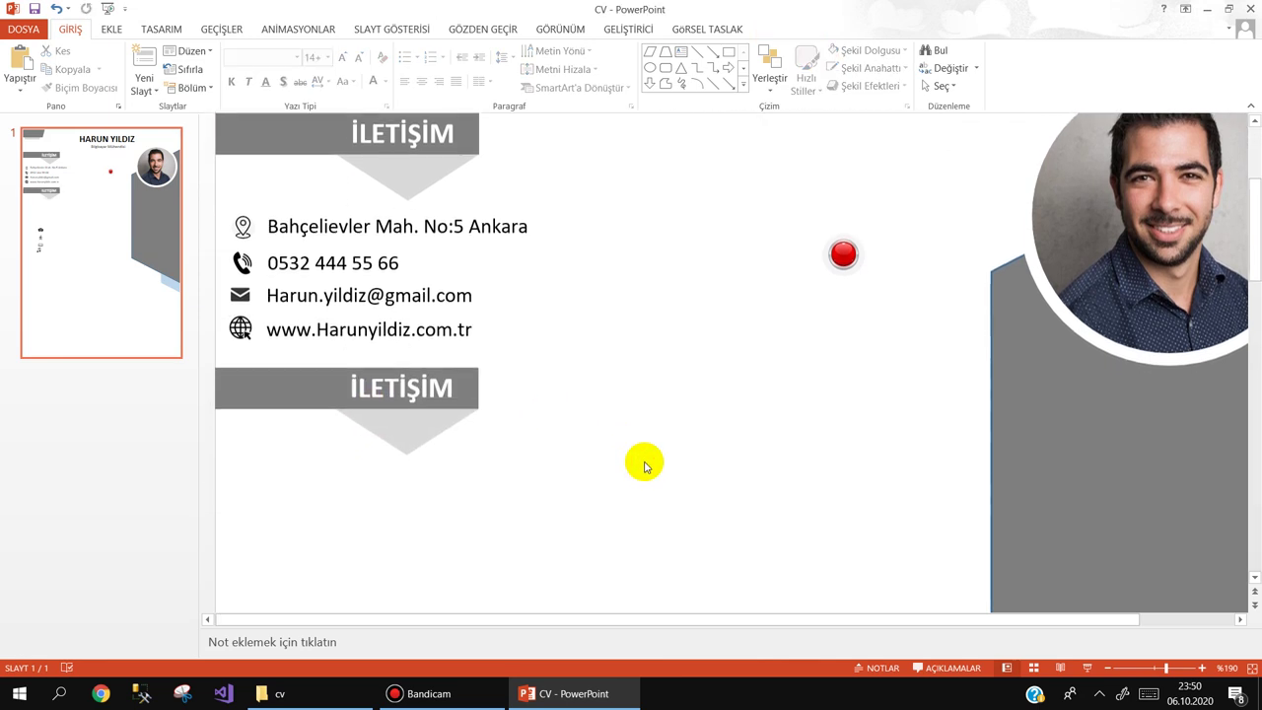
pyautogui.scroll(-2, 645, 466)
pyautogui.scroll(-2, 643, 464)
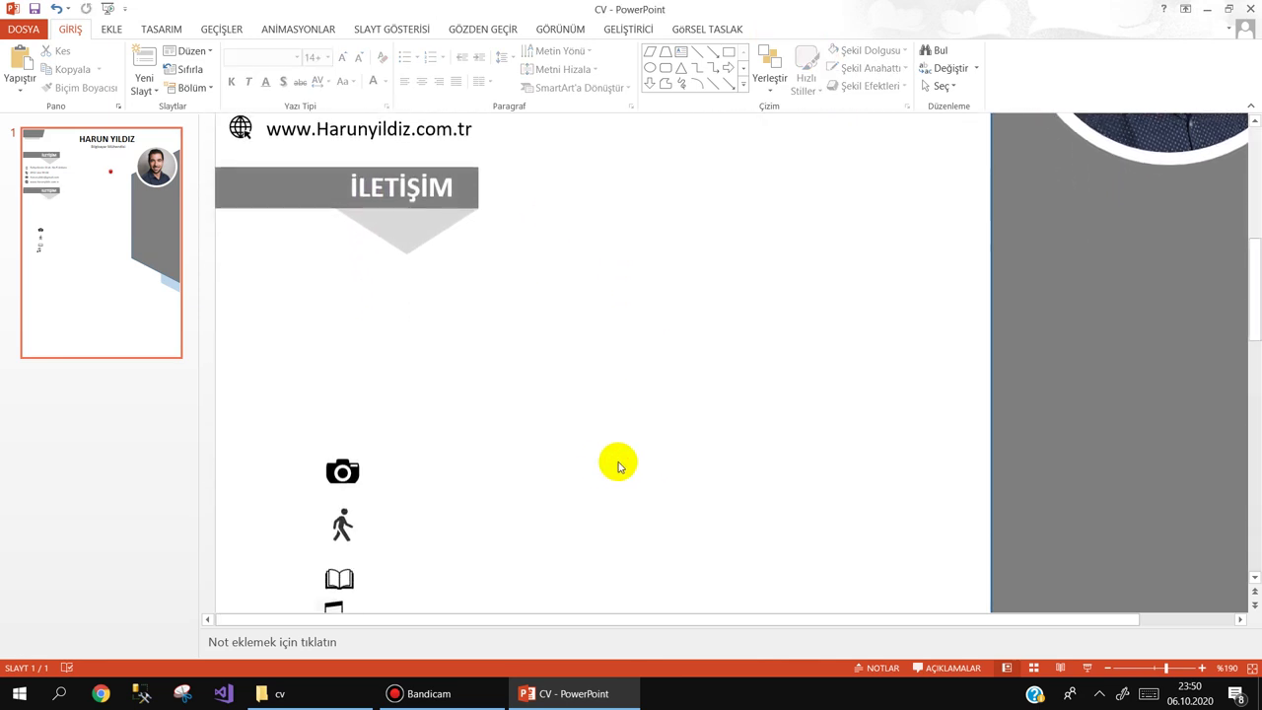
pyautogui.click(334, 690)
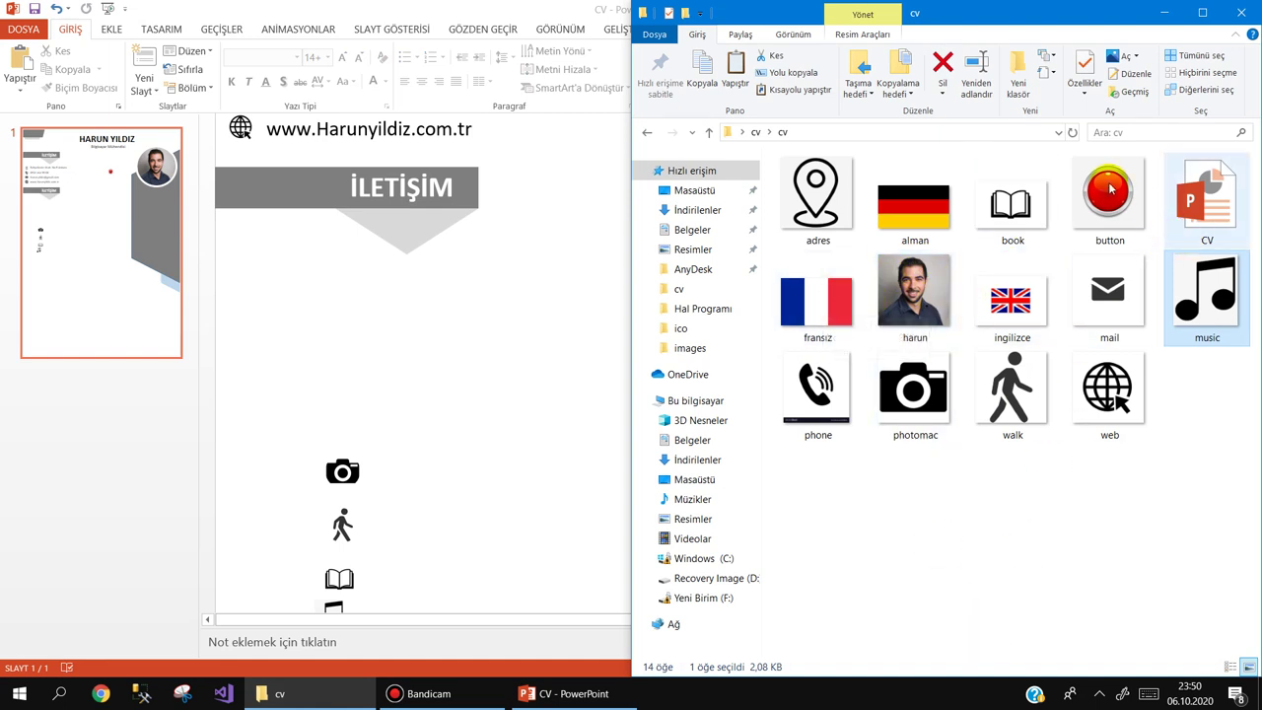
# Insert ingilizce.png onto the slide and crop away its empty margins on all four sides.
pyautogui.moveTo(1084, 15); pyautogui.dragTo(952, 15)
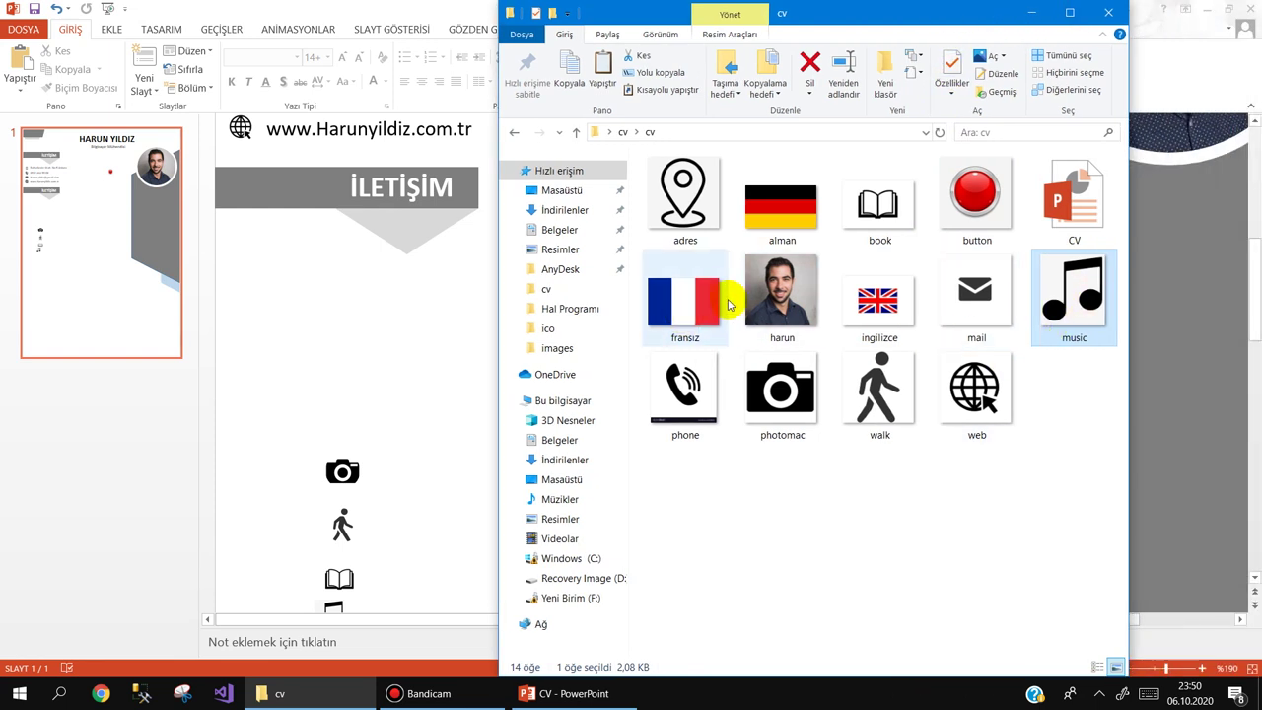
pyautogui.moveTo(883, 309); pyautogui.dragTo(294, 521)
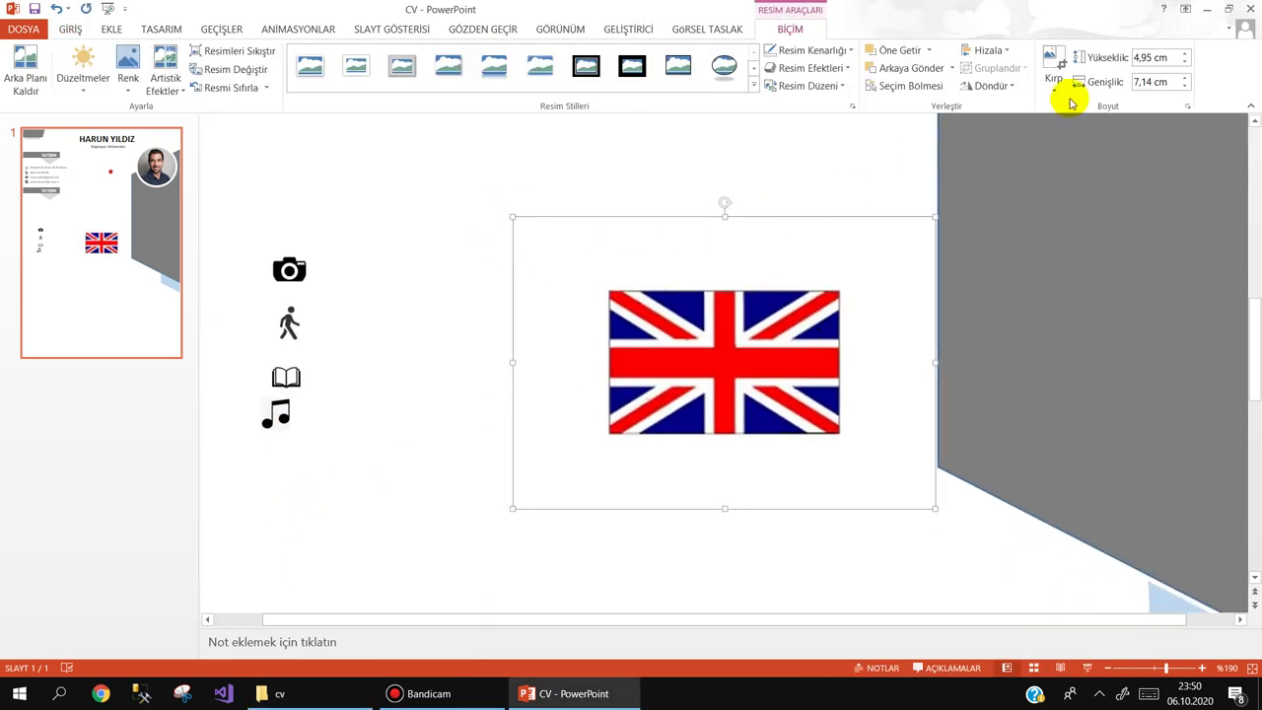
pyautogui.click(1057, 82)
pyautogui.click(1070, 110)
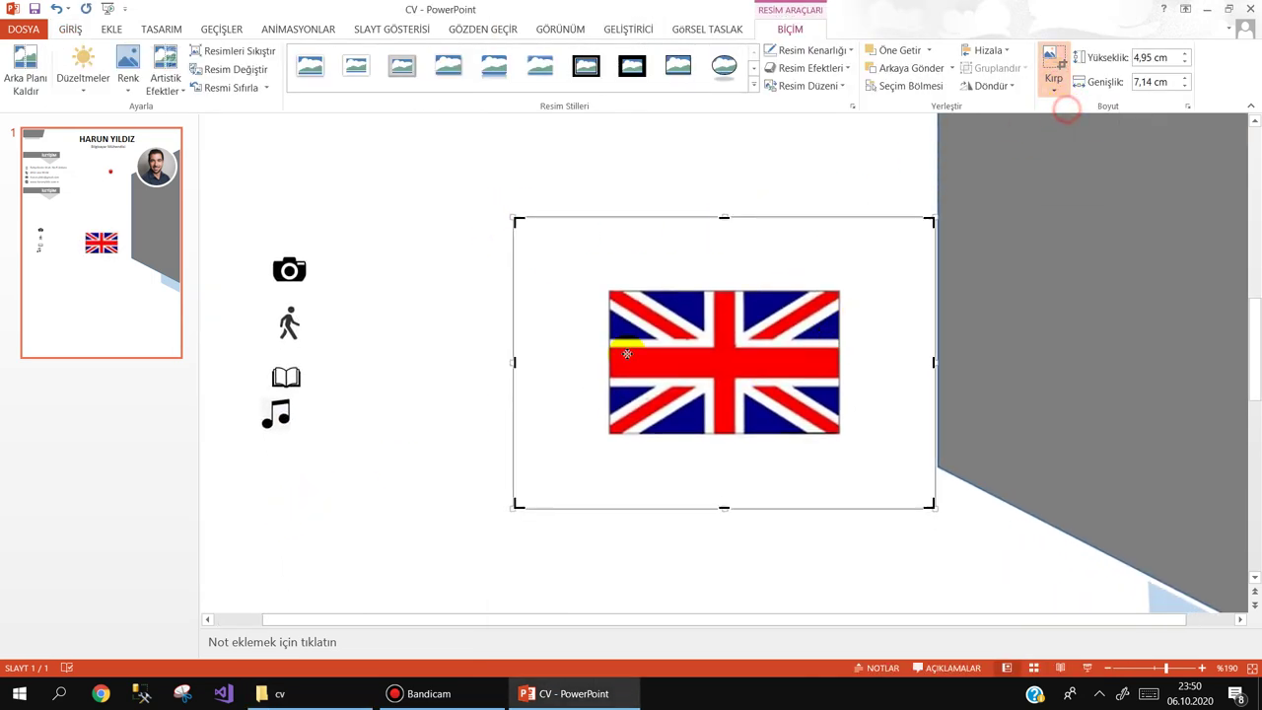
pyautogui.moveTo(515, 362); pyautogui.dragTo(605, 362)
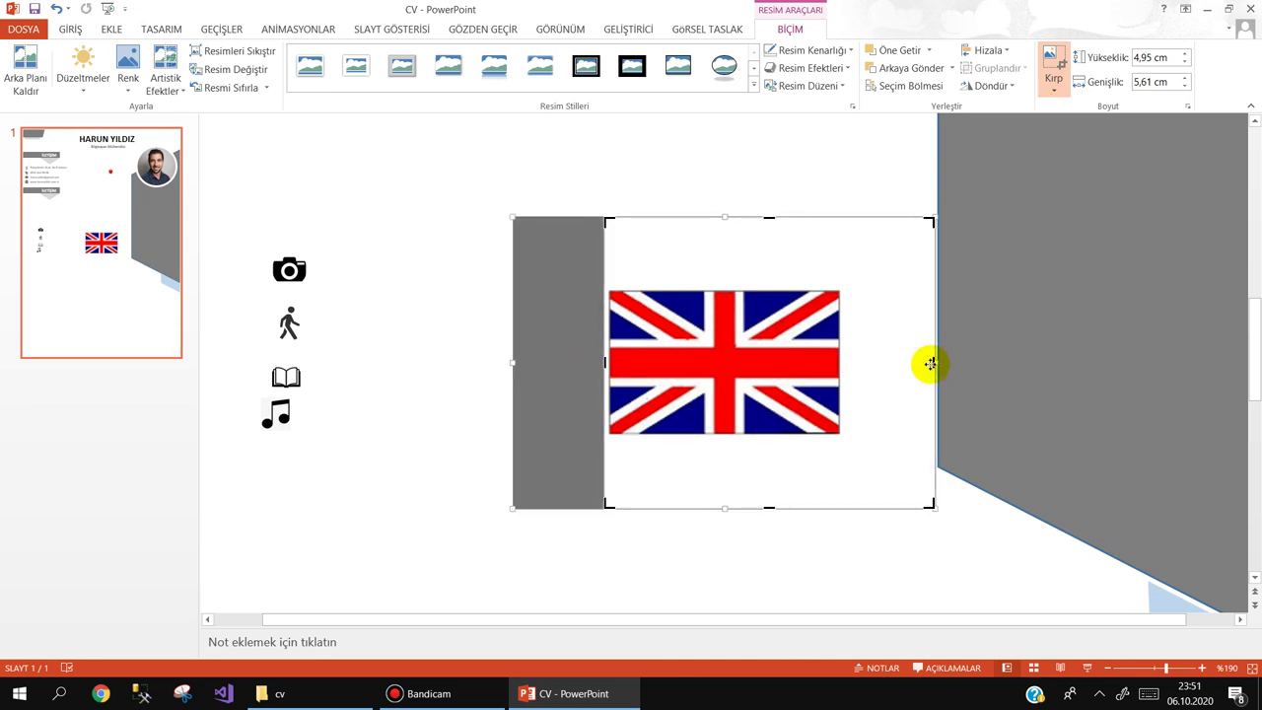
pyautogui.moveTo(933, 363); pyautogui.dragTo(850, 362)
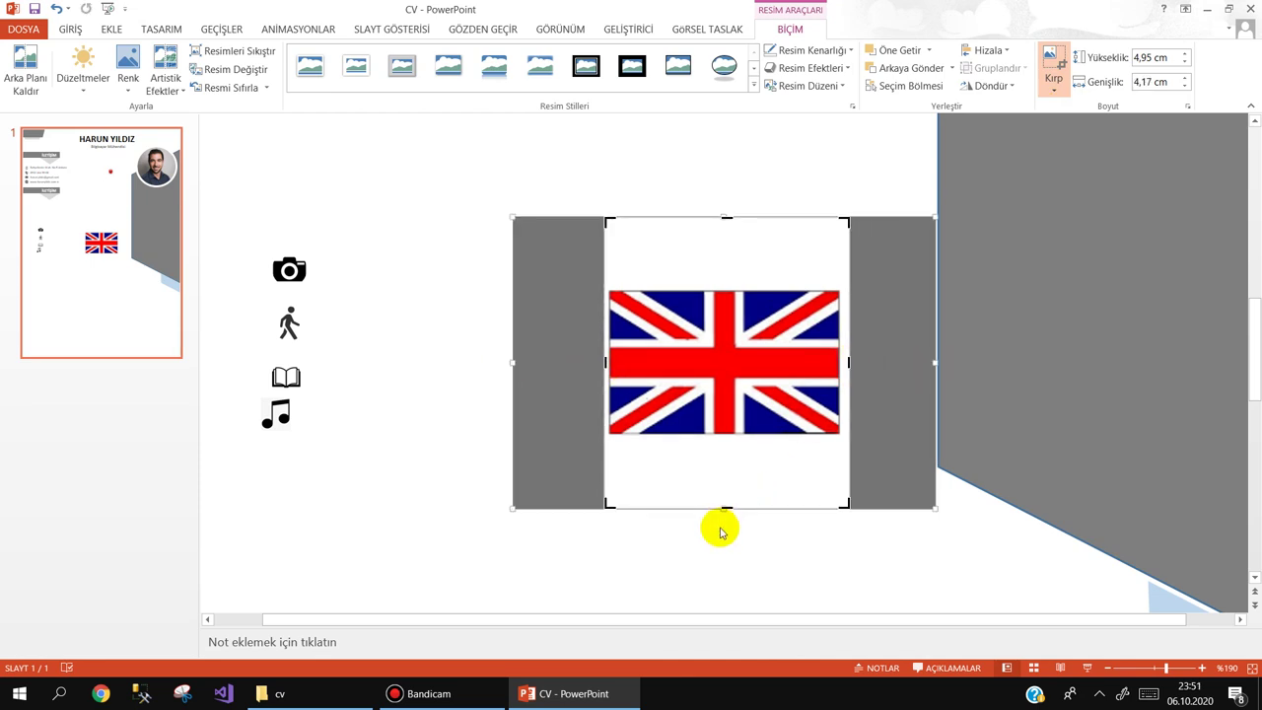
pyautogui.moveTo(727, 508); pyautogui.dragTo(731, 445)
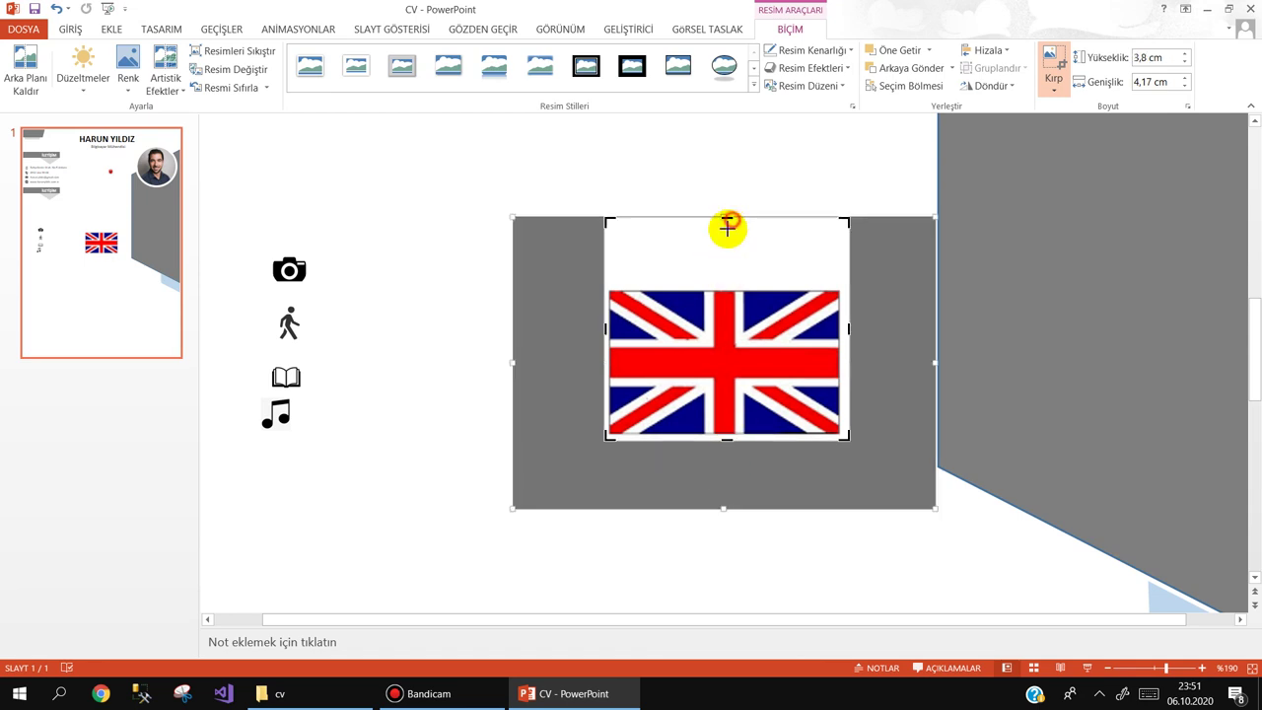
pyautogui.moveTo(728, 222); pyautogui.dragTo(726, 288)
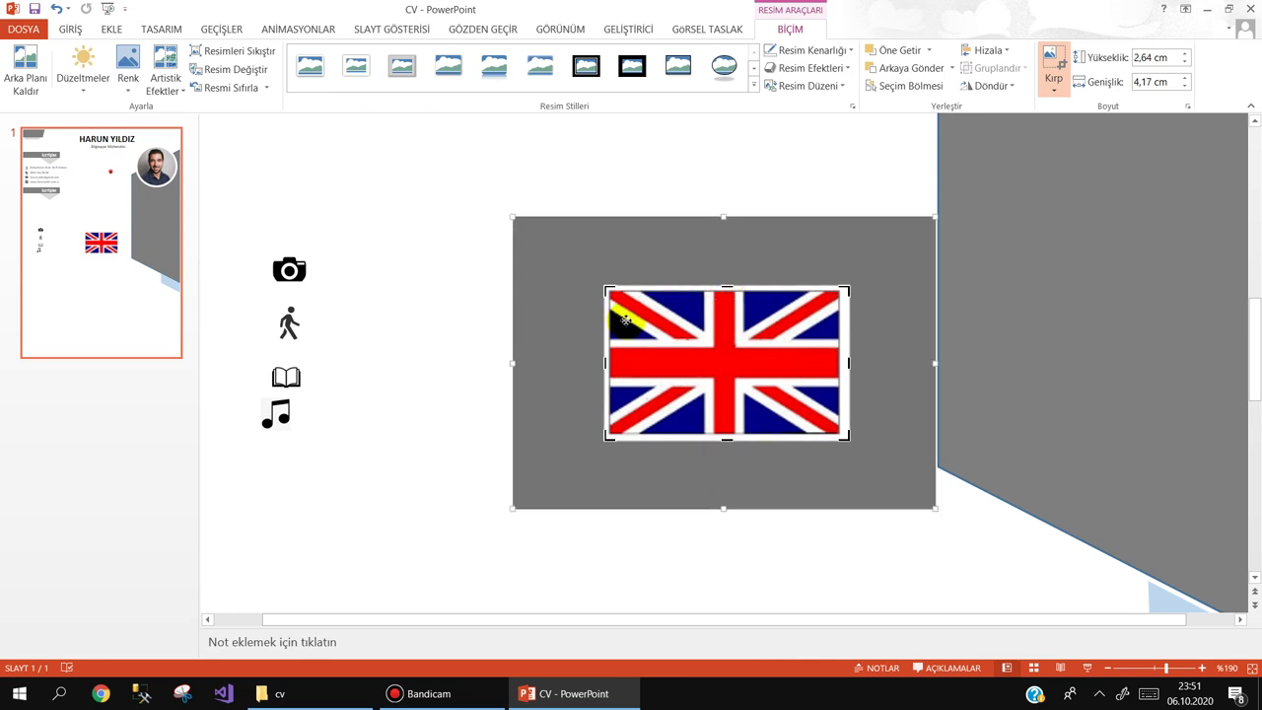
pyautogui.click(412, 420)
# Move the cropped UK flag under the second header and shrink it to 0.42 × 0.66 cm.
pyautogui.moveTo(744, 370); pyautogui.dragTo(522, 294)
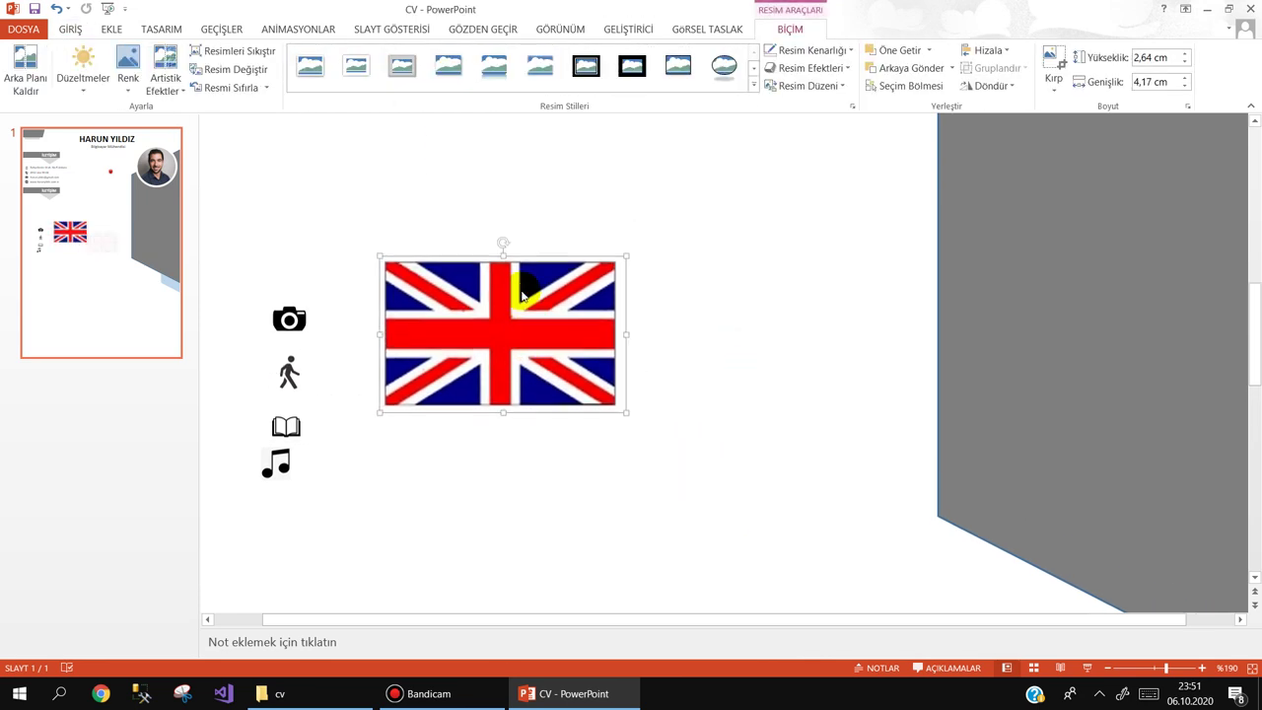
pyautogui.scroll(1, 523, 294)
pyautogui.moveTo(515, 392); pyautogui.dragTo(364, 244)
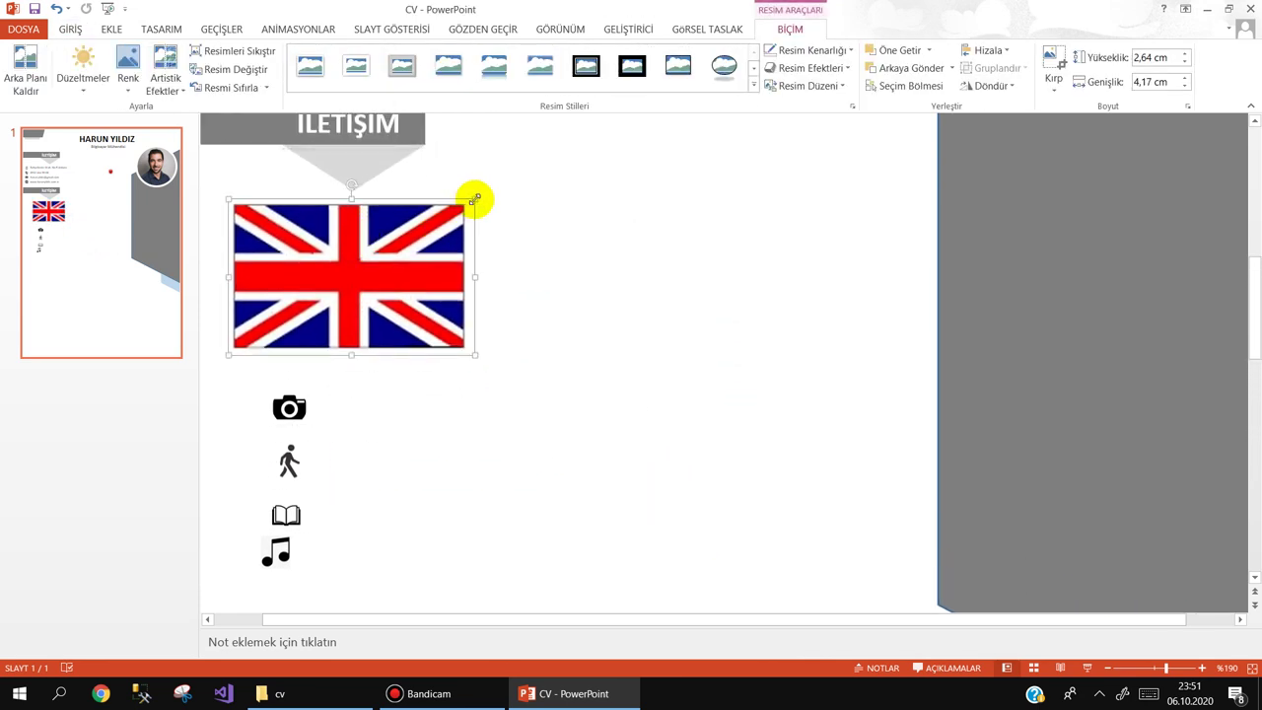
pyautogui.moveTo(476, 200)
pyautogui.mouseDown()
pyautogui.moveTo(239, 316)
pyautogui.moveTo(236, 330)
pyautogui.moveTo(239, 240)
pyautogui.mouseUp()
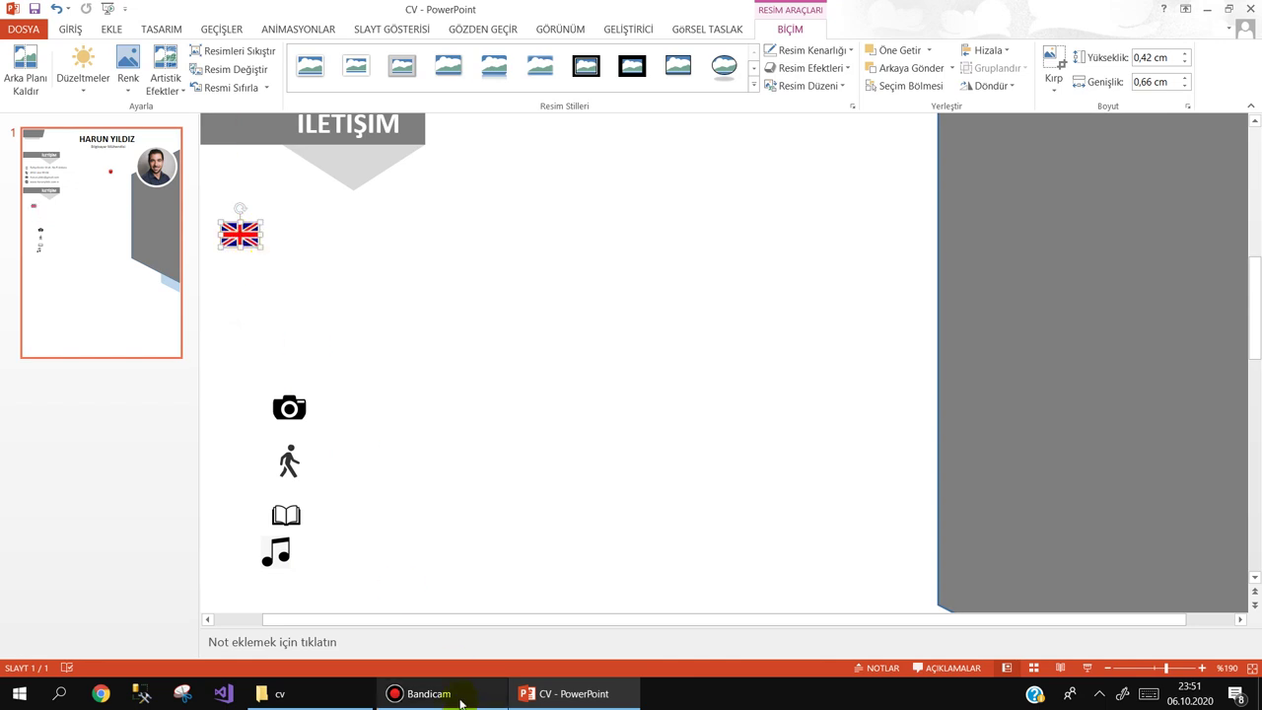
# Bring the German flag picture from the cv folder onto the slide.
pyautogui.click(286, 693)
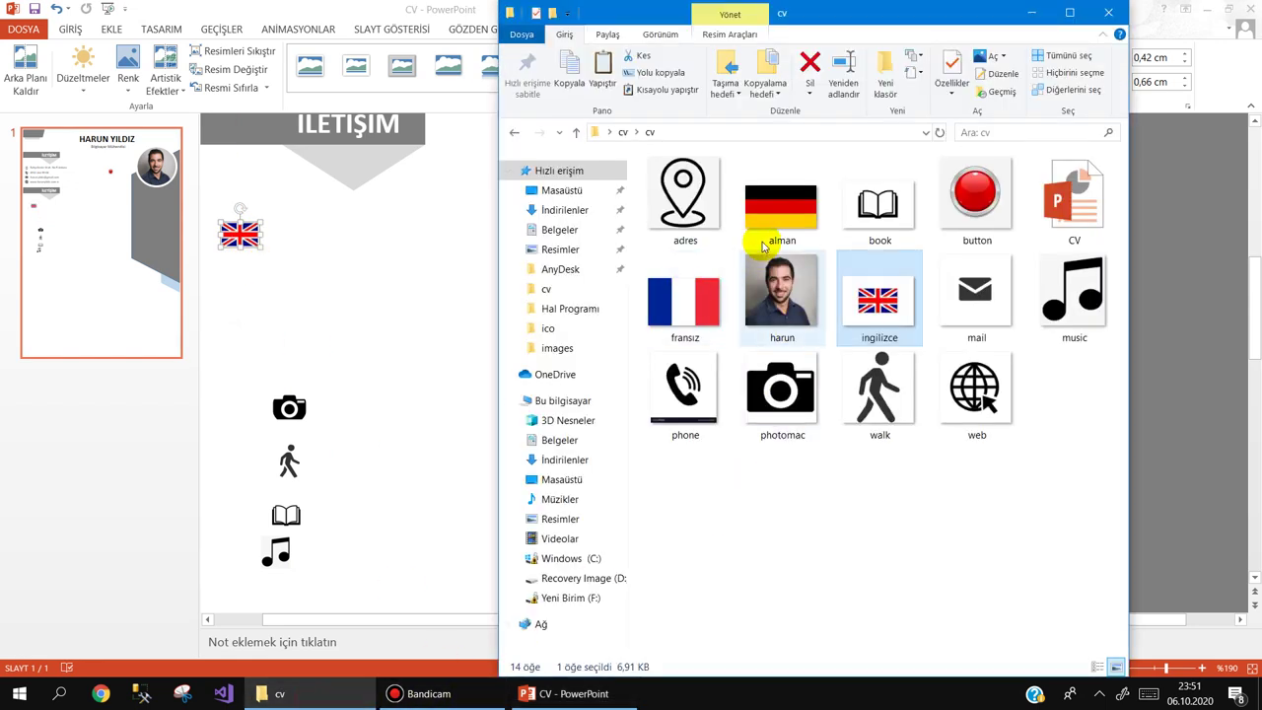
pyautogui.moveTo(769, 222)
pyautogui.mouseDown()
pyautogui.moveTo(293, 589)
pyautogui.moveTo(345, 557)
pyautogui.mouseUp()
pyautogui.scroll(3, 263, 302)
pyautogui.moveTo(378, 273); pyautogui.dragTo(627, 455)
# Shrink the German flag to 0.49 × 0.82 cm and set it directly below the UK flag.
pyautogui.click(443, 227)
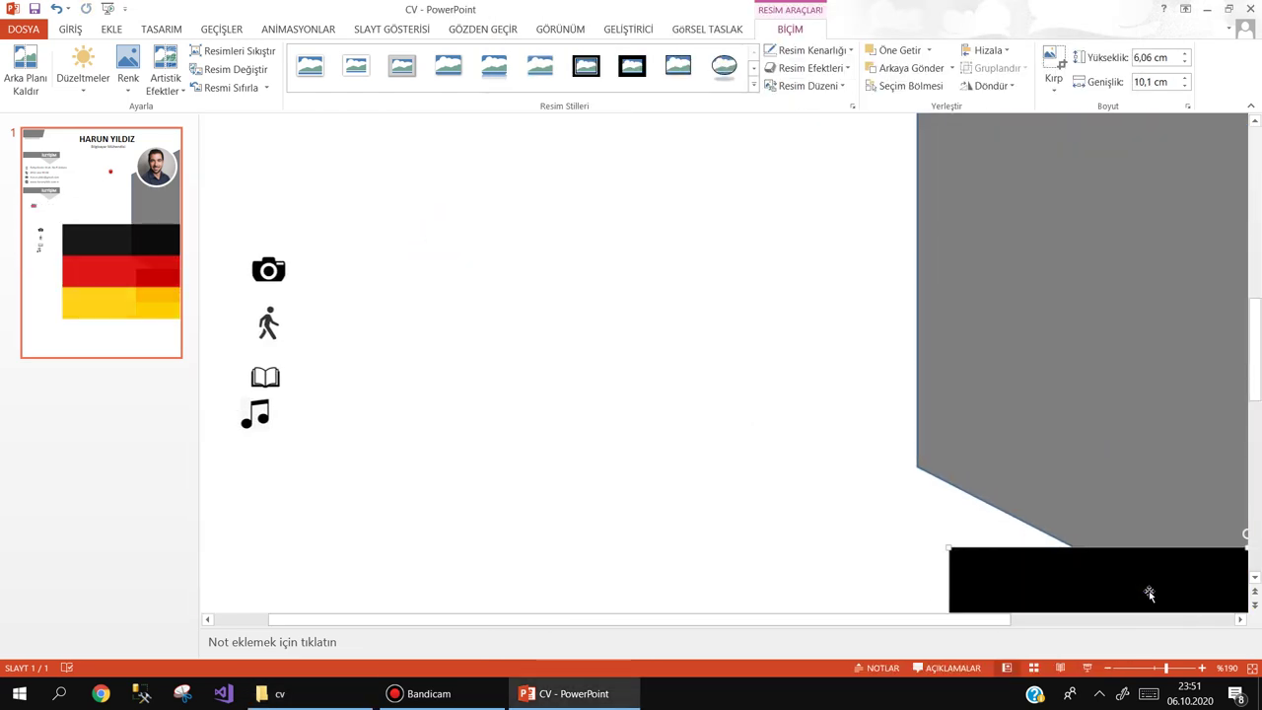
pyautogui.moveTo(443, 230); pyautogui.dragTo(1147, 592)
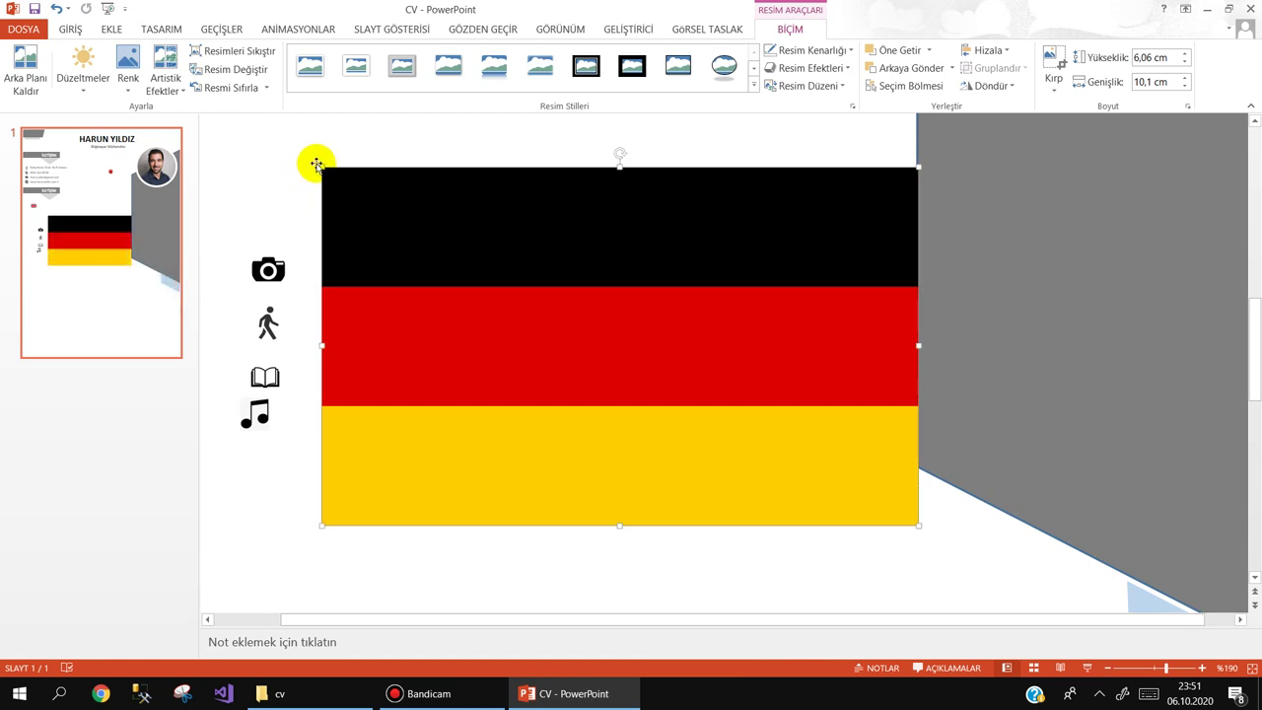
pyautogui.moveTo(321, 167); pyautogui.dragTo(877, 515)
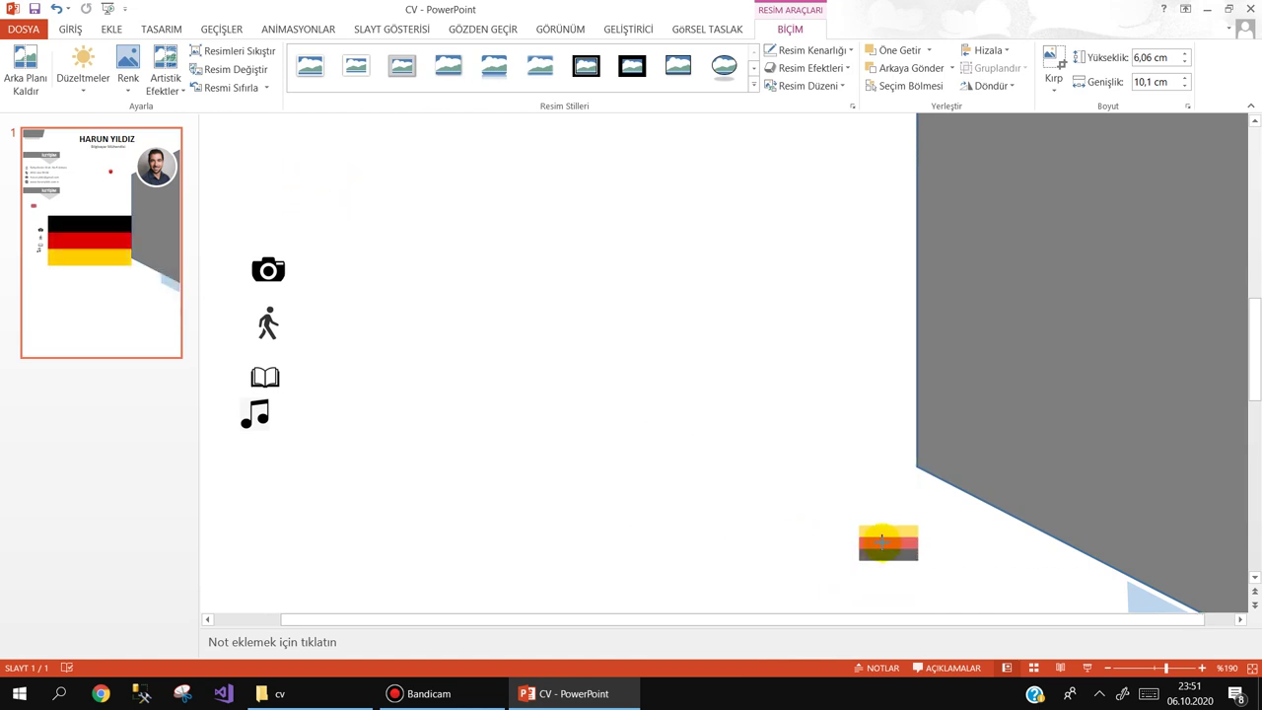
pyautogui.moveTo(886, 510); pyautogui.dragTo(233, 175)
pyautogui.scroll(3, 246, 175)
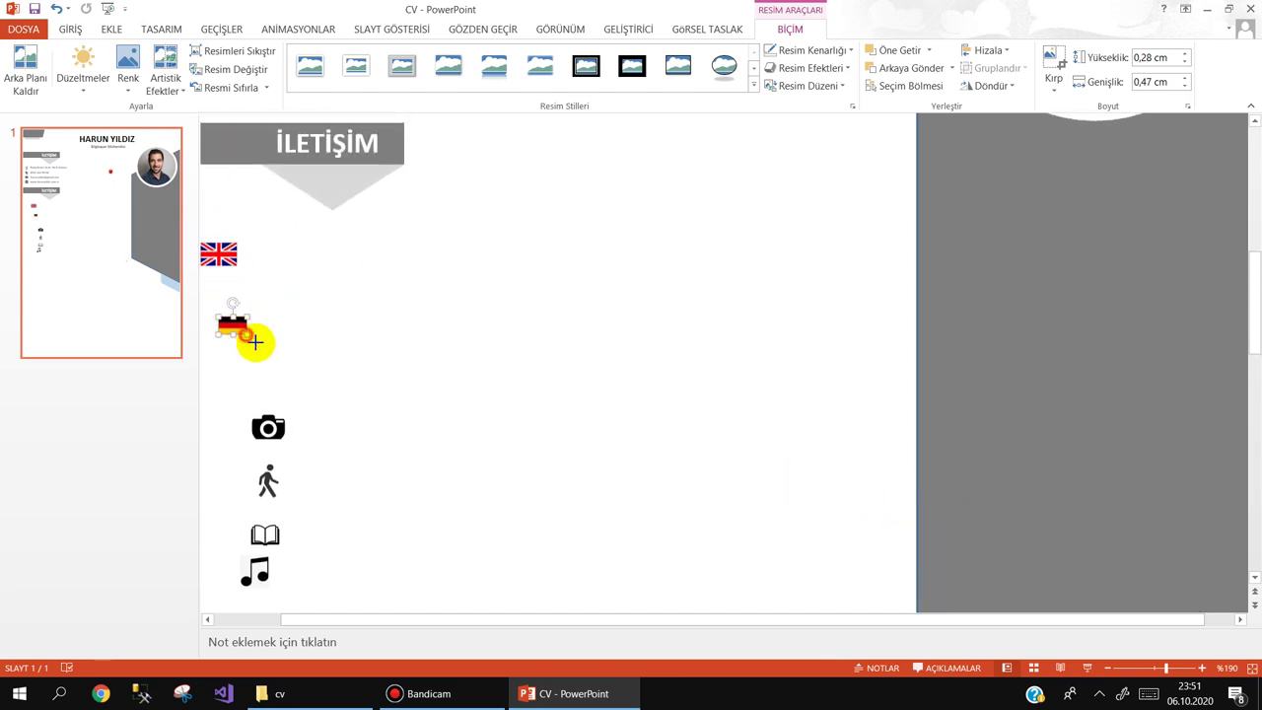
pyautogui.moveTo(256, 342)
pyautogui.mouseDown()
pyautogui.moveTo(224, 307)
pyautogui.moveTo(237, 308)
pyautogui.mouseUp()
pyautogui.click(286, 279)
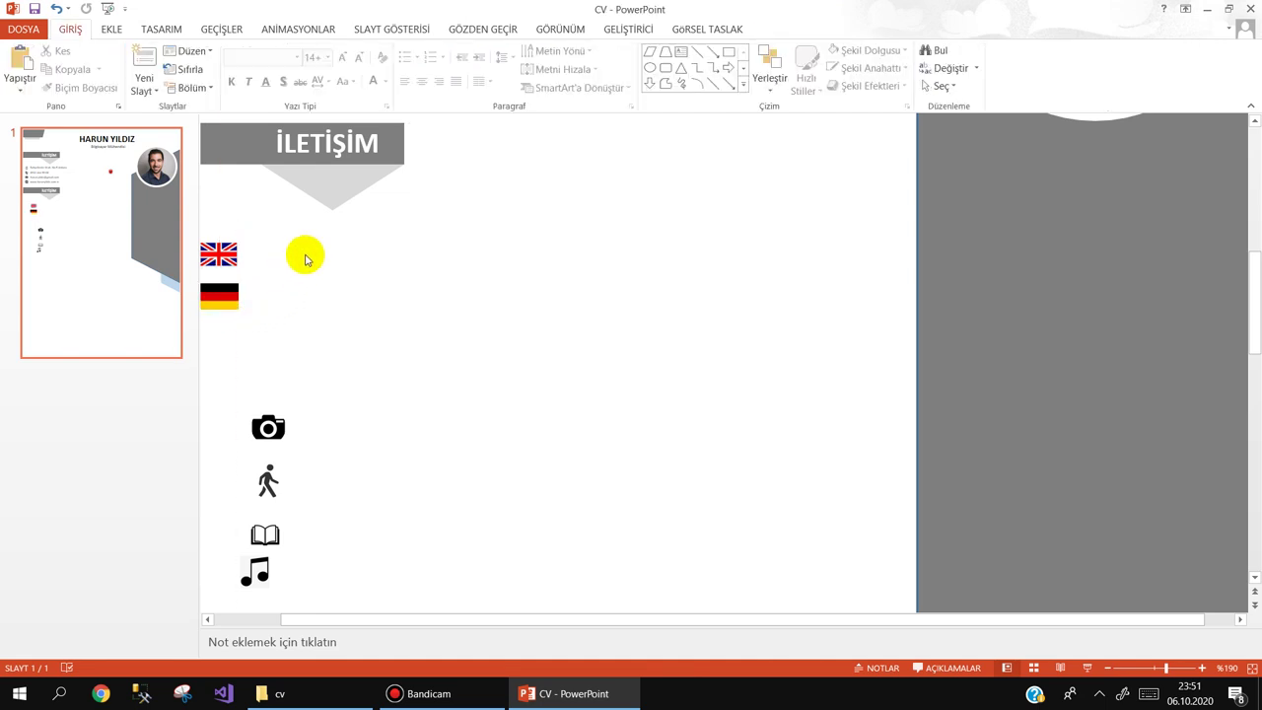
pyautogui.scroll(3, 306, 260)
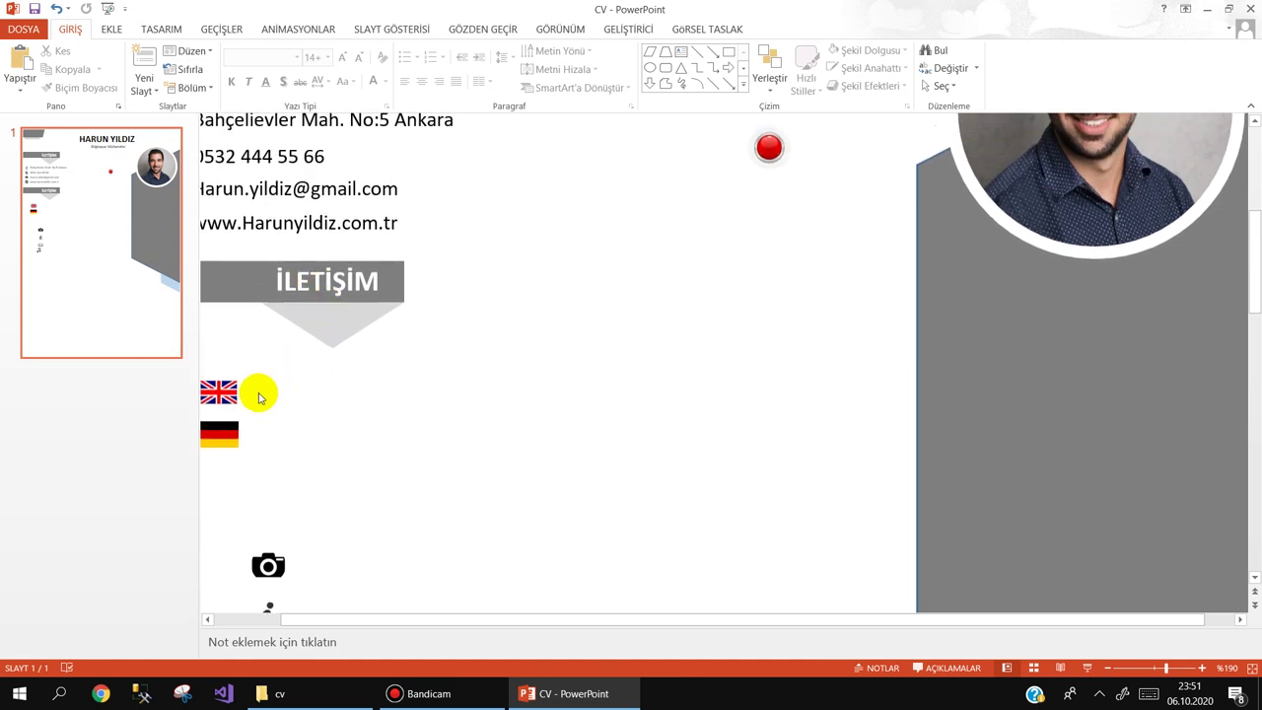
# Draw a small solid black square with no outline beside the UK flag.
pyautogui.click(108, 29)
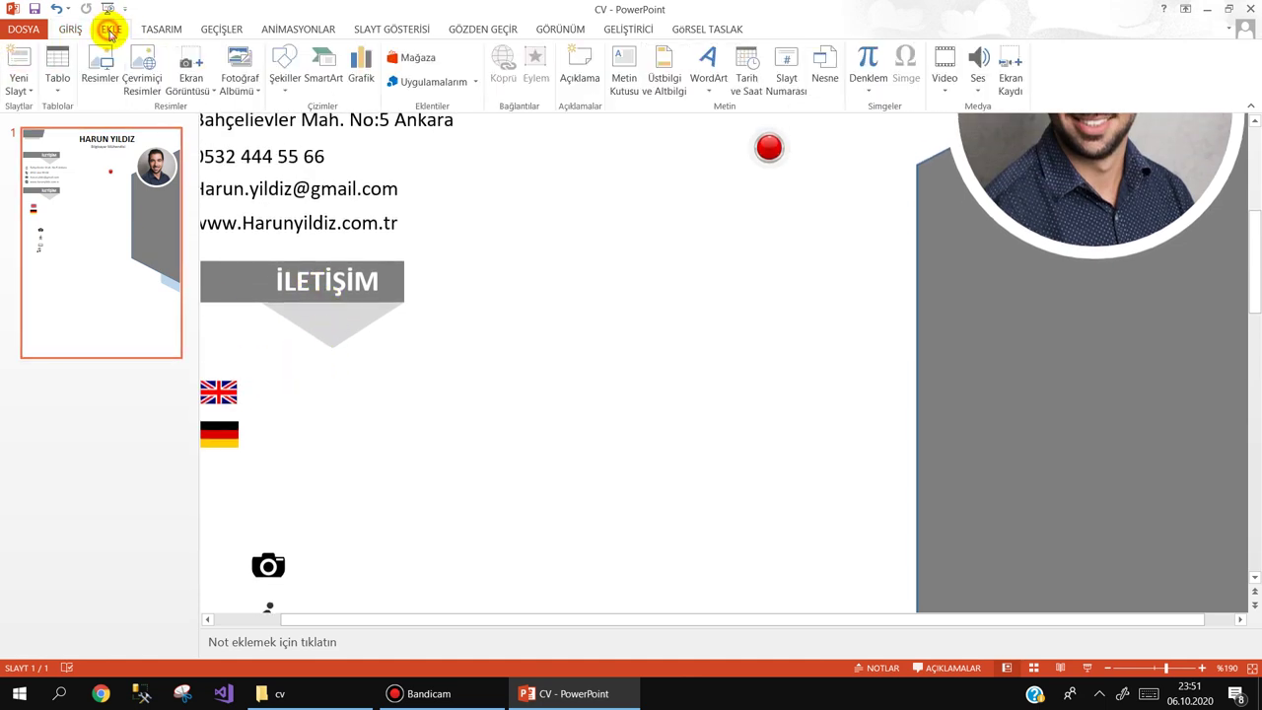
pyautogui.click(281, 62)
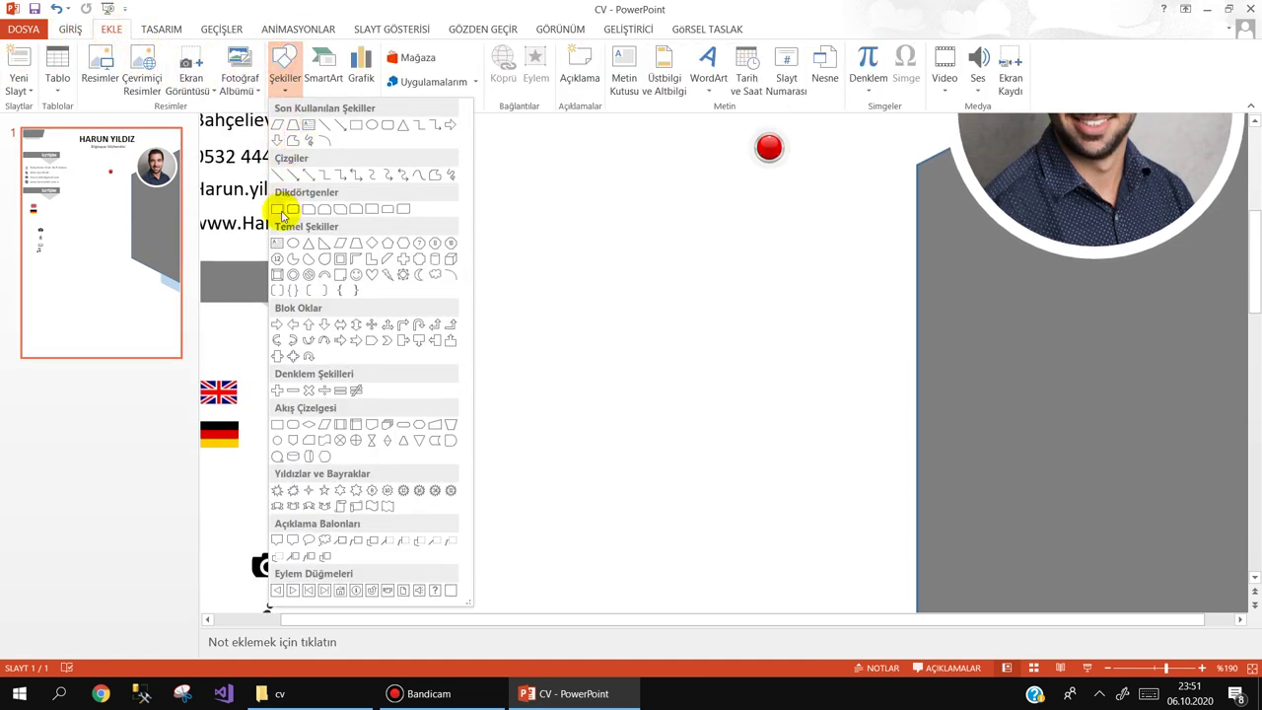
pyautogui.click(277, 210)
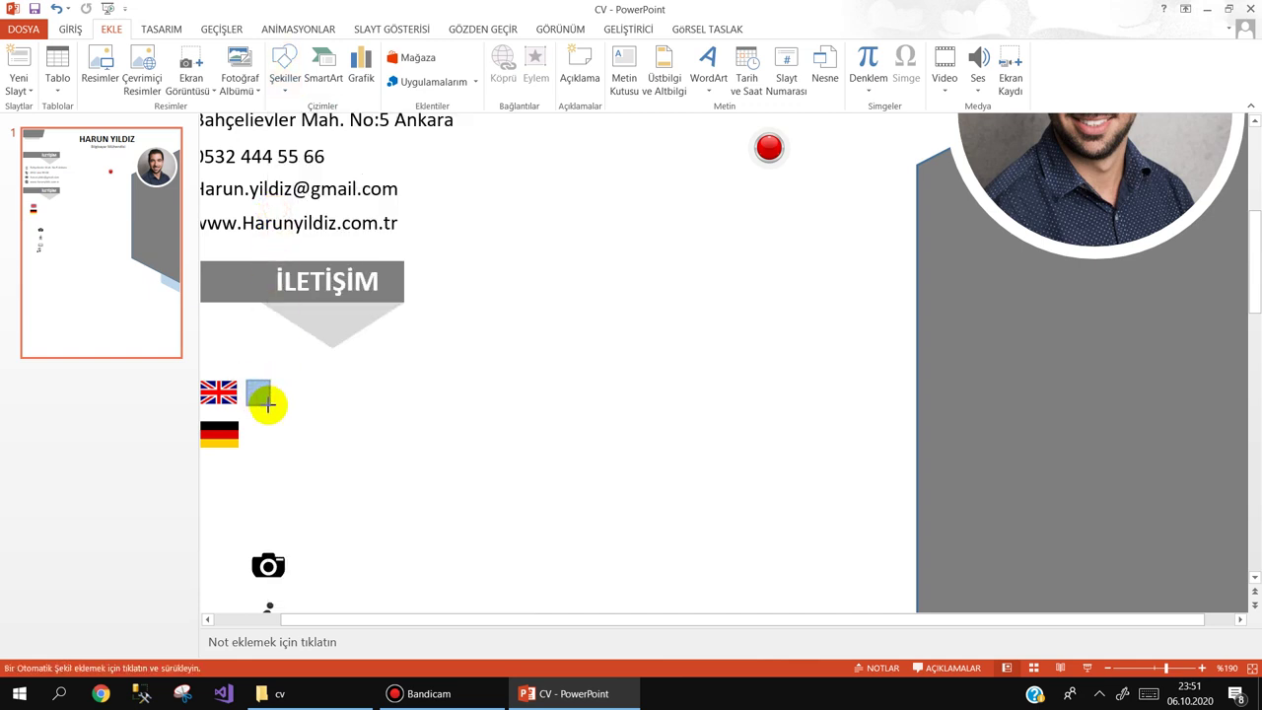
pyautogui.moveTo(269, 404); pyautogui.dragTo(271, 406)
pyautogui.click(636, 67)
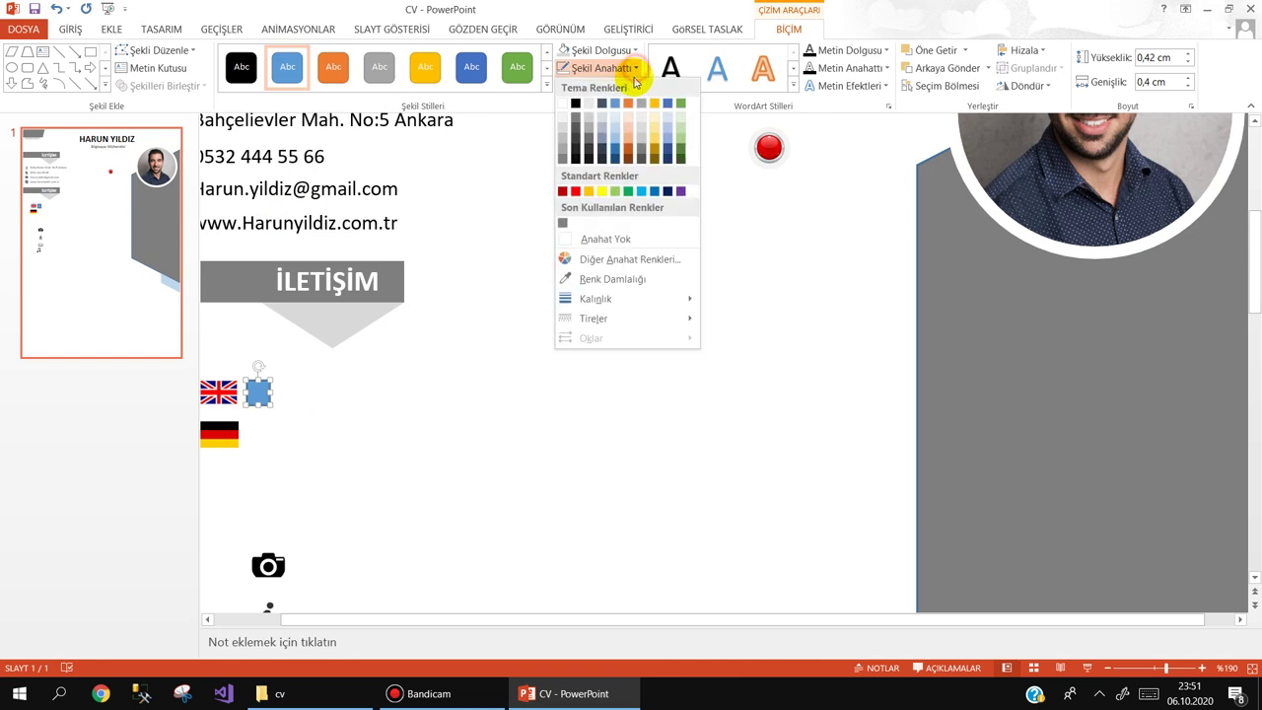
pyautogui.click(591, 238)
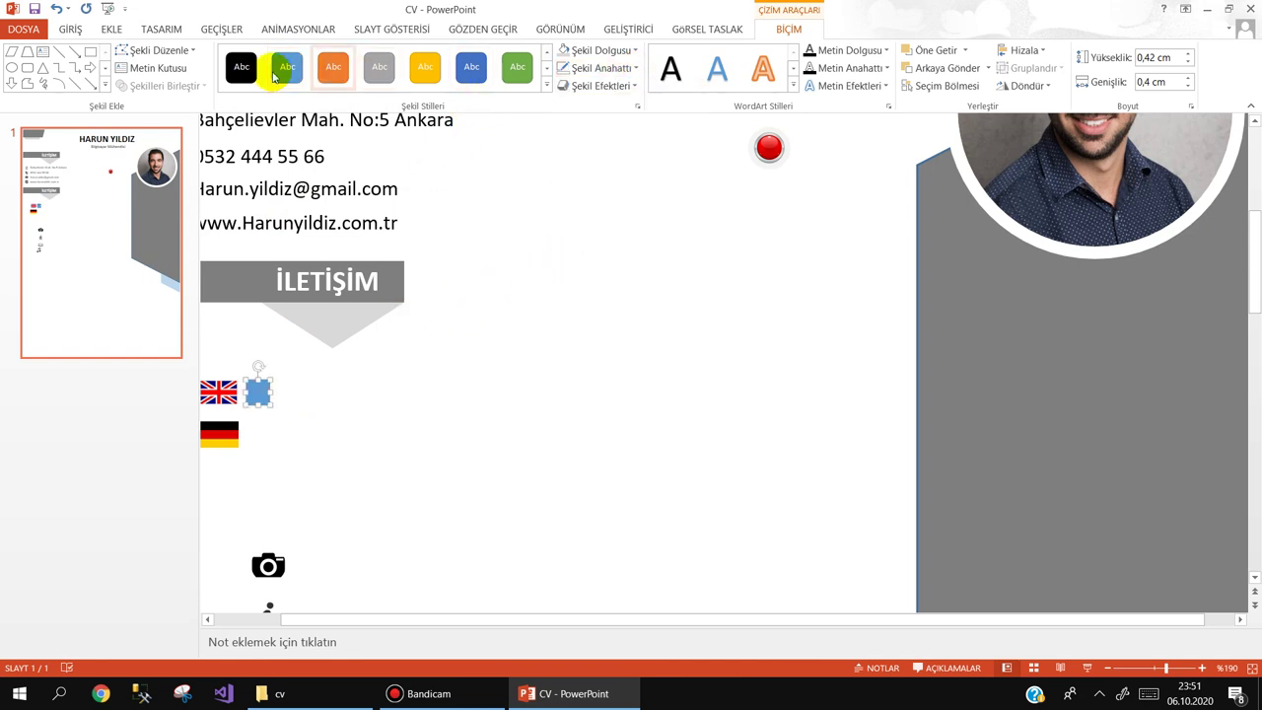
pyautogui.click(241, 69)
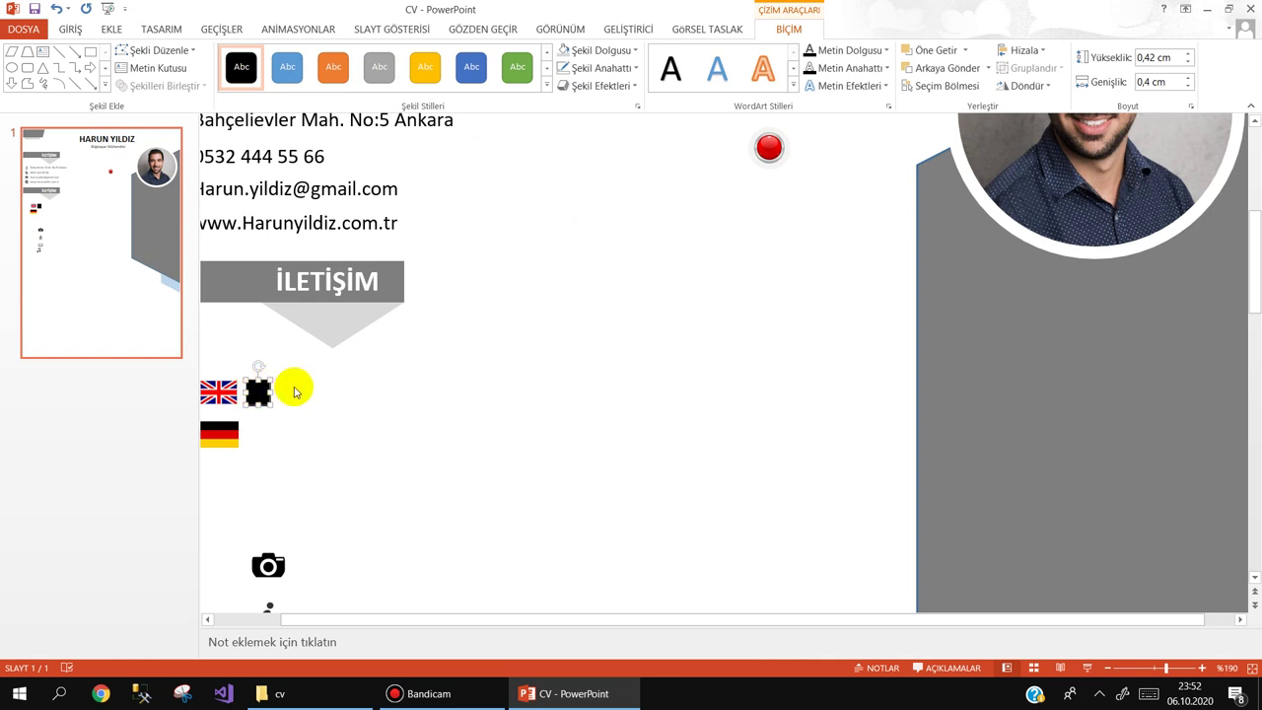
# Duplicate the square with Ctrl+D into a row of seven evenly spaced squares.
pyautogui.hotkey('ctrl', 'd')
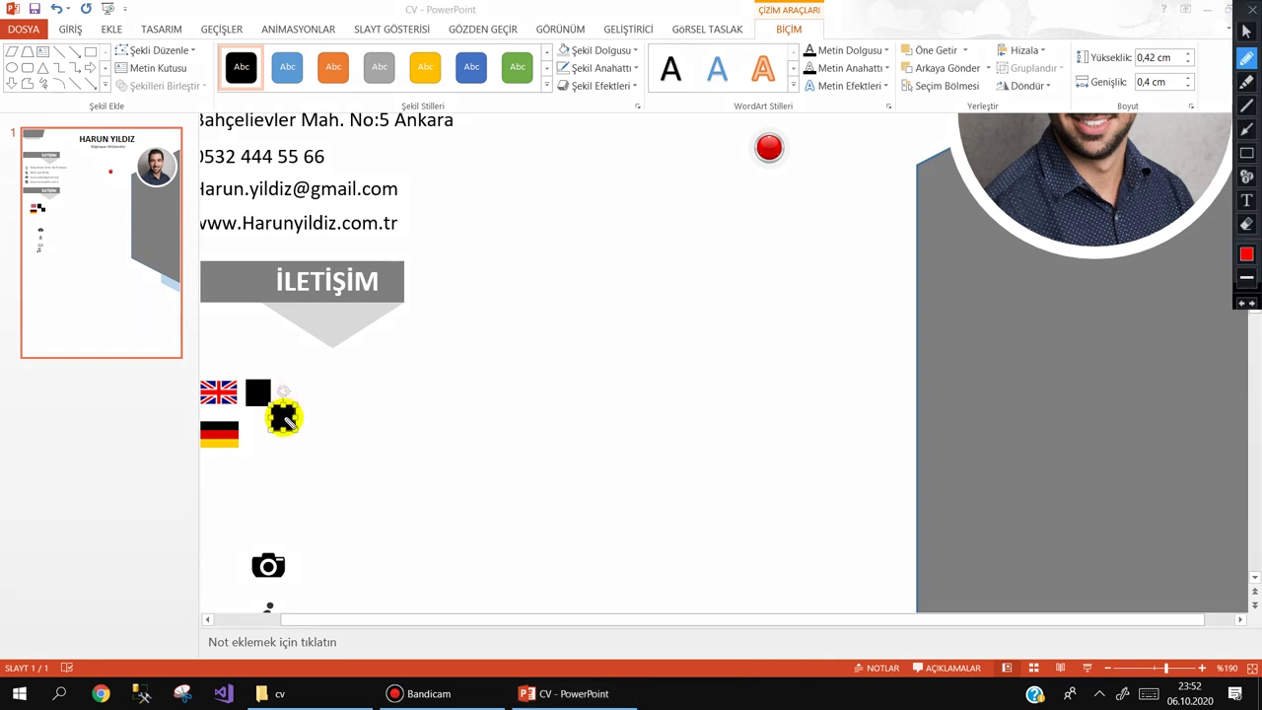
pyautogui.press('Escape')
pyautogui.moveTo(283, 415); pyautogui.dragTo(284, 391)
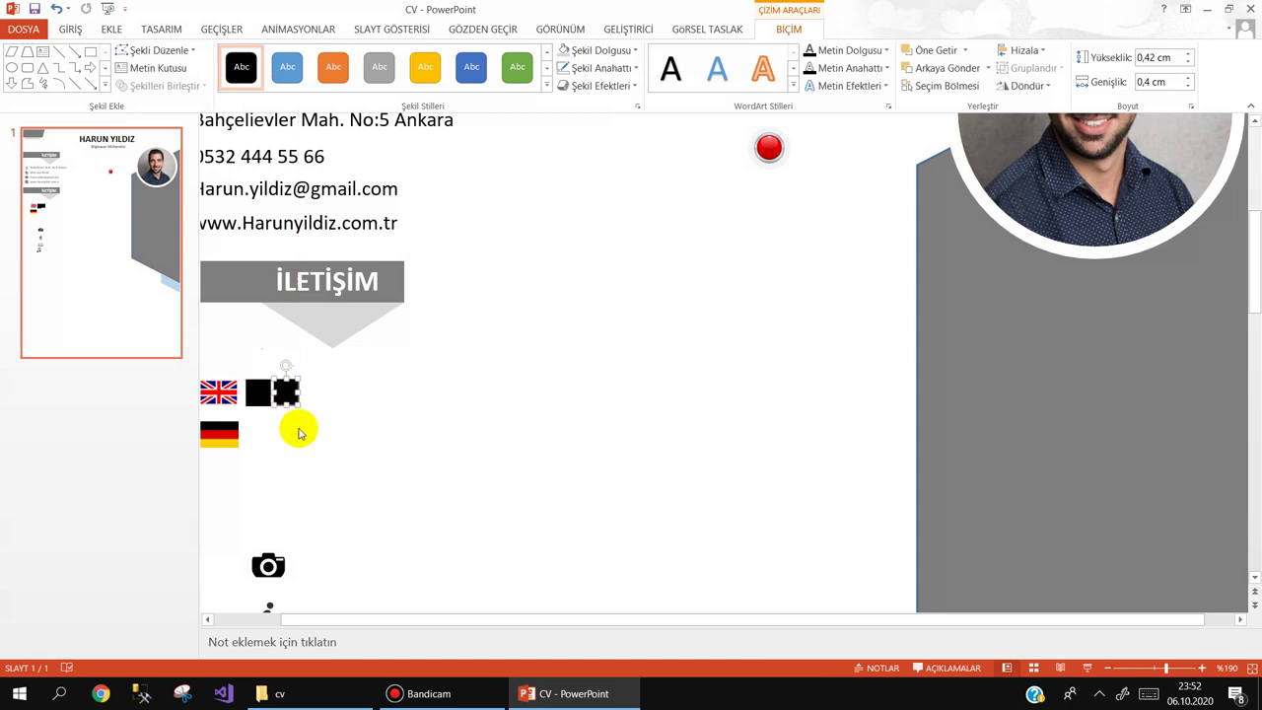
pyautogui.hotkey('ctrl', 'd')
pyautogui.hotkey('ctrl', 'd')
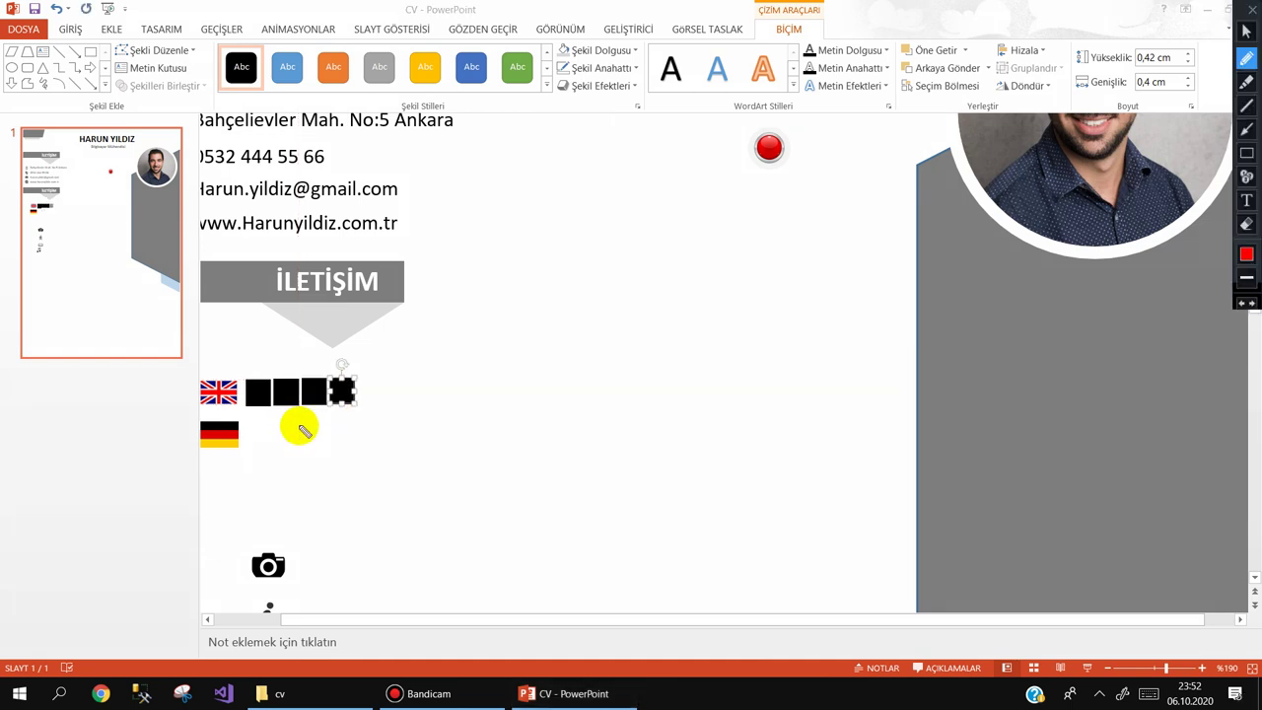
pyautogui.hotkey('ctrl', 'd')
pyautogui.hotkey('ctrl', 'd')
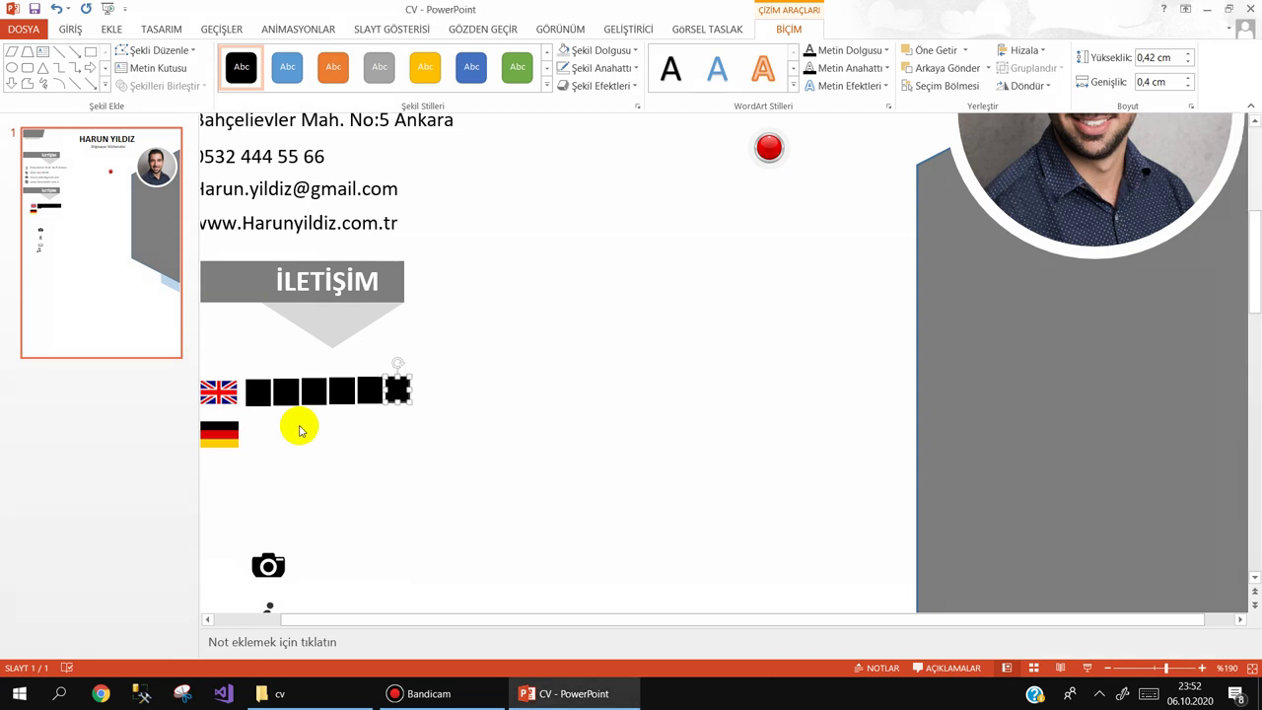
pyautogui.hotkey('ctrl', 'd')
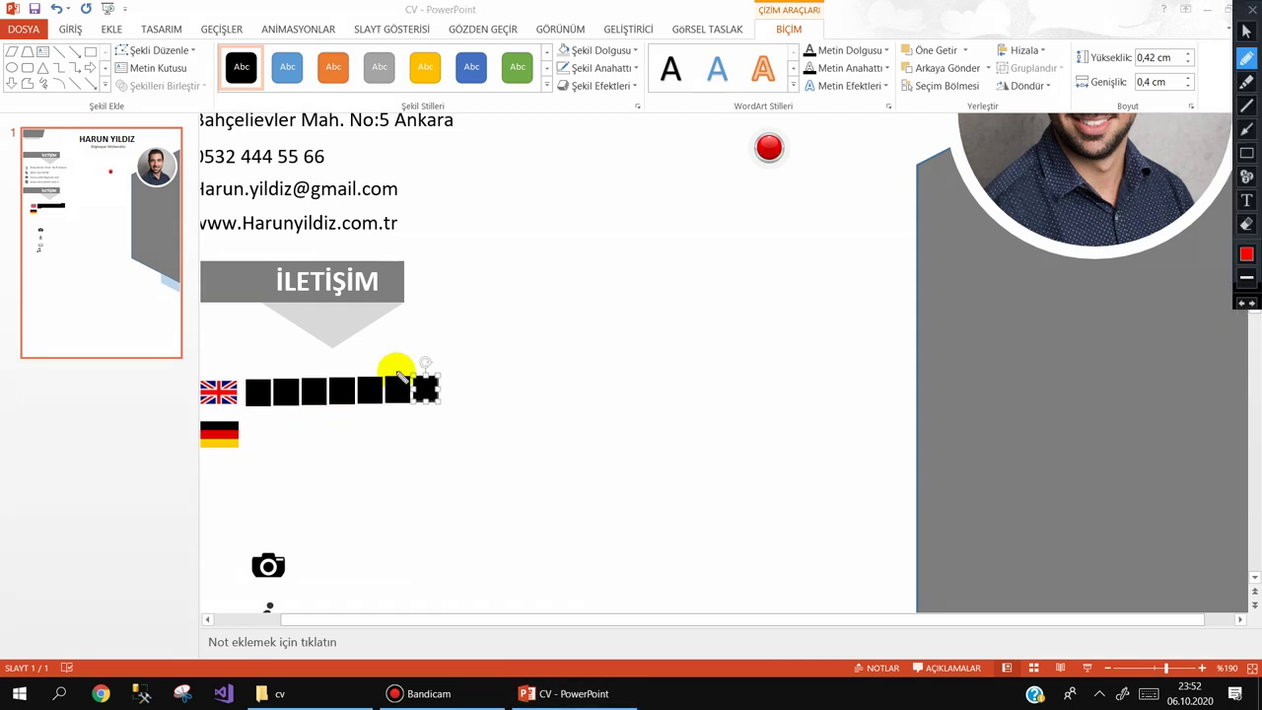
pyautogui.click(494, 376)
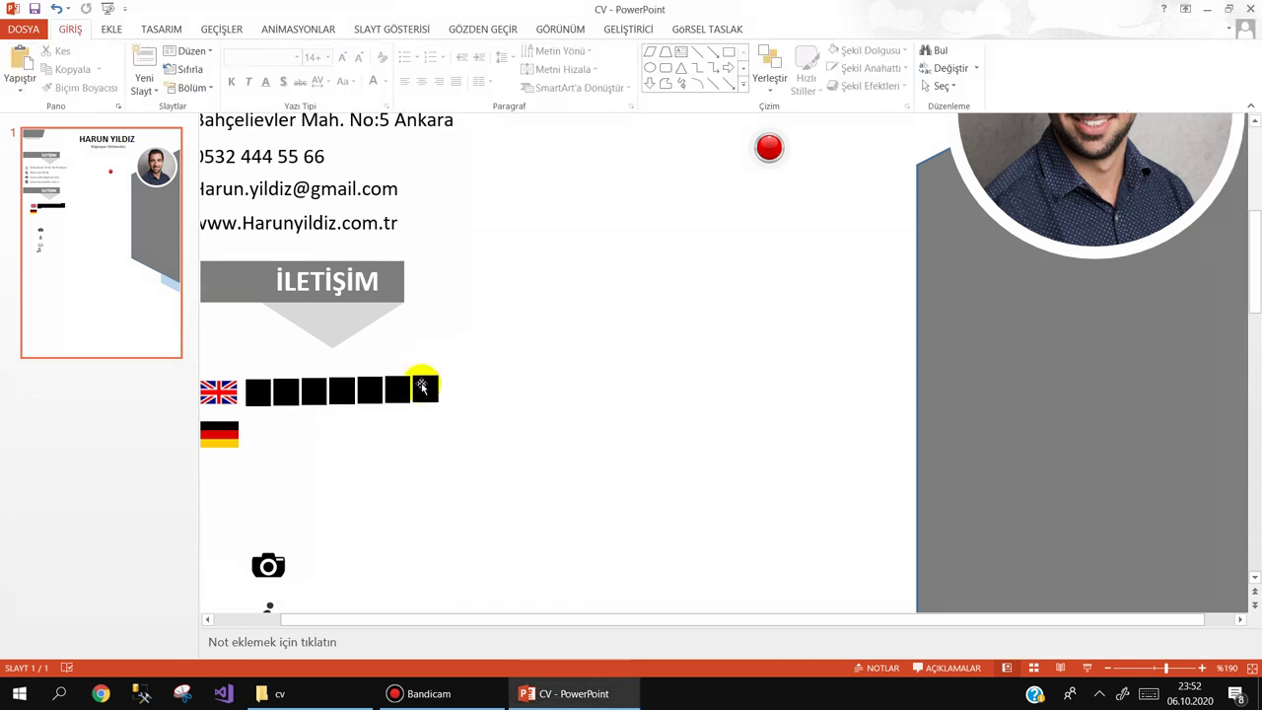
# Select all seven squares, align them top, and nudge the row slightly down.
pyautogui.moveTo(467, 390); pyautogui.dragTo(263, 402)
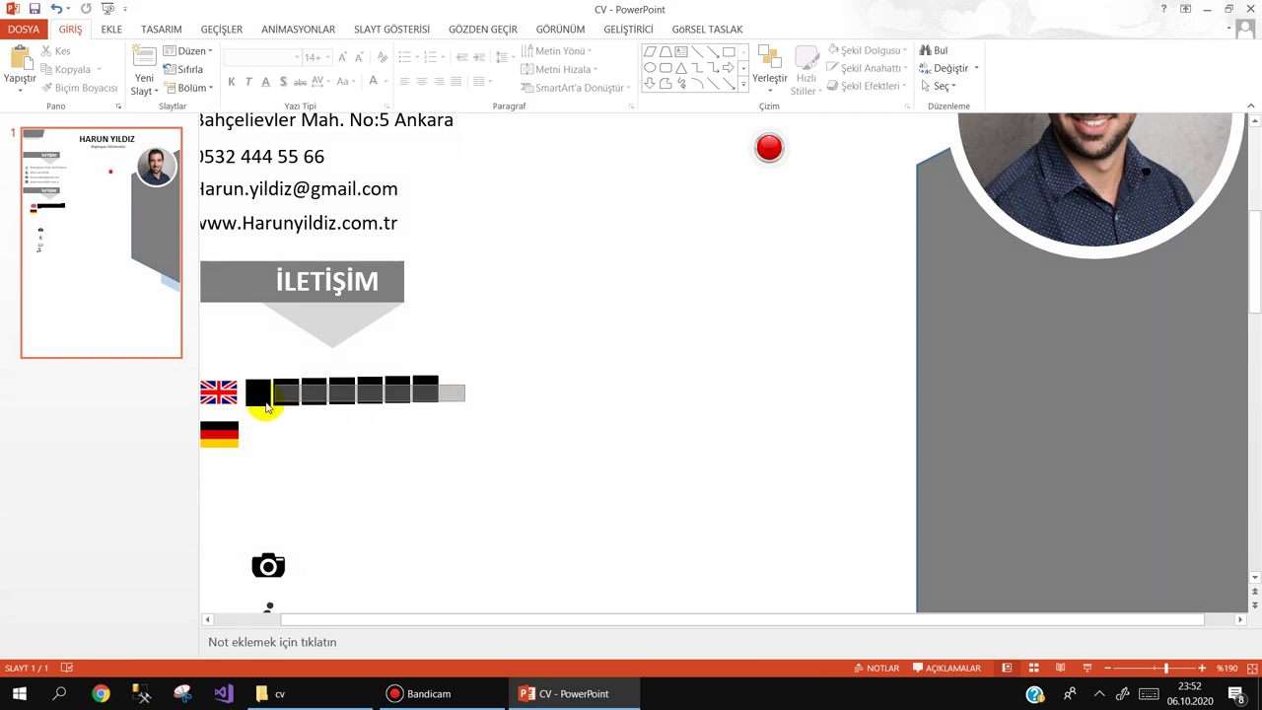
pyautogui.moveTo(431, 425); pyautogui.dragTo(285, 378)
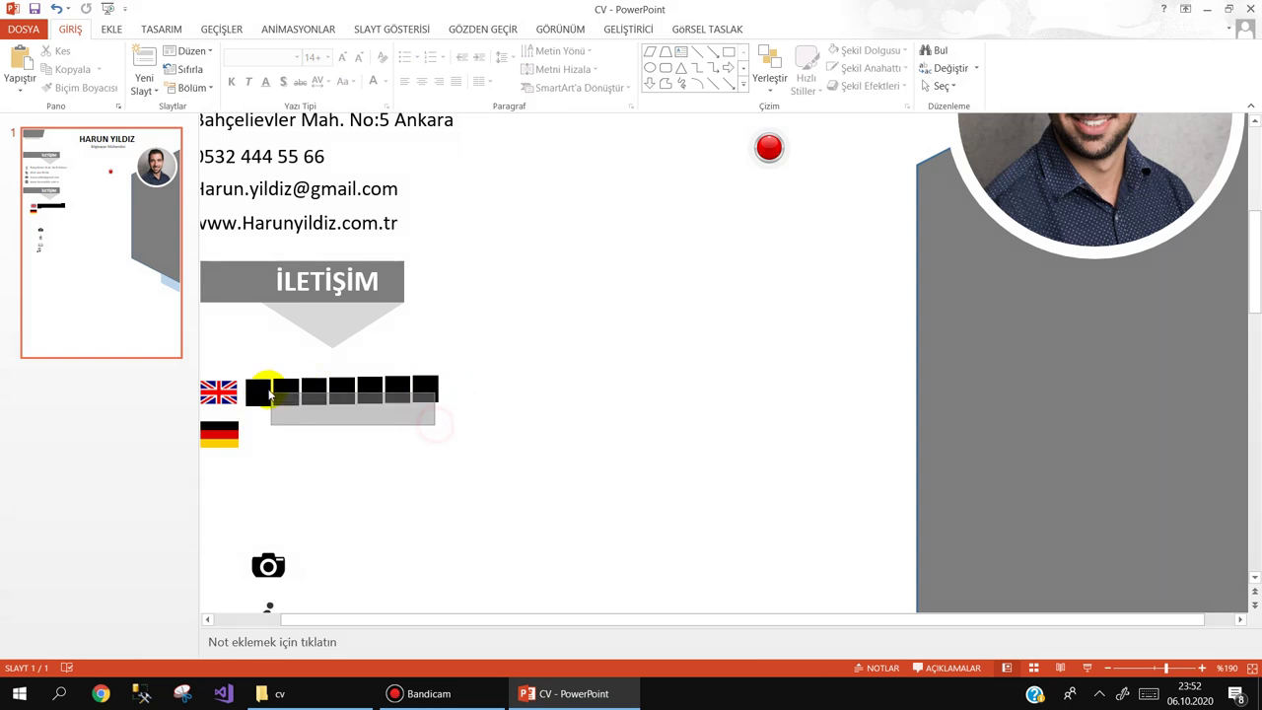
pyautogui.click(422, 399)
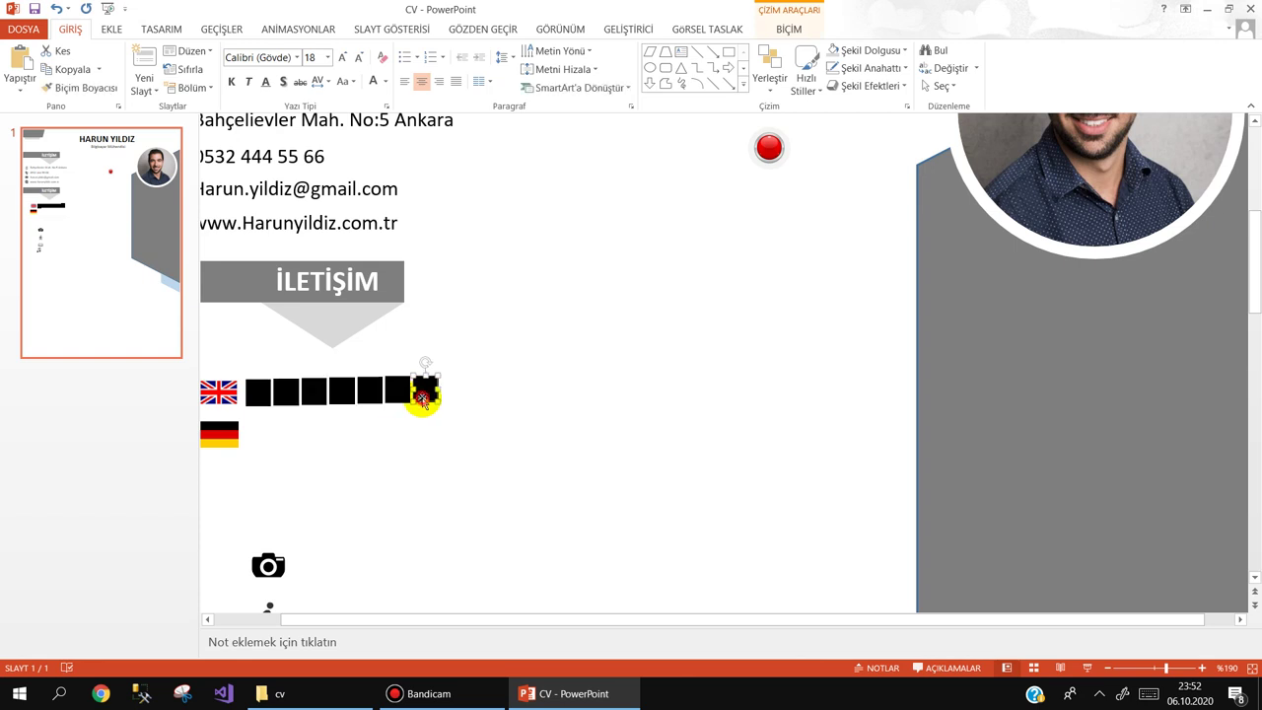
pyautogui.moveTo(501, 336); pyautogui.dragTo(254, 427)
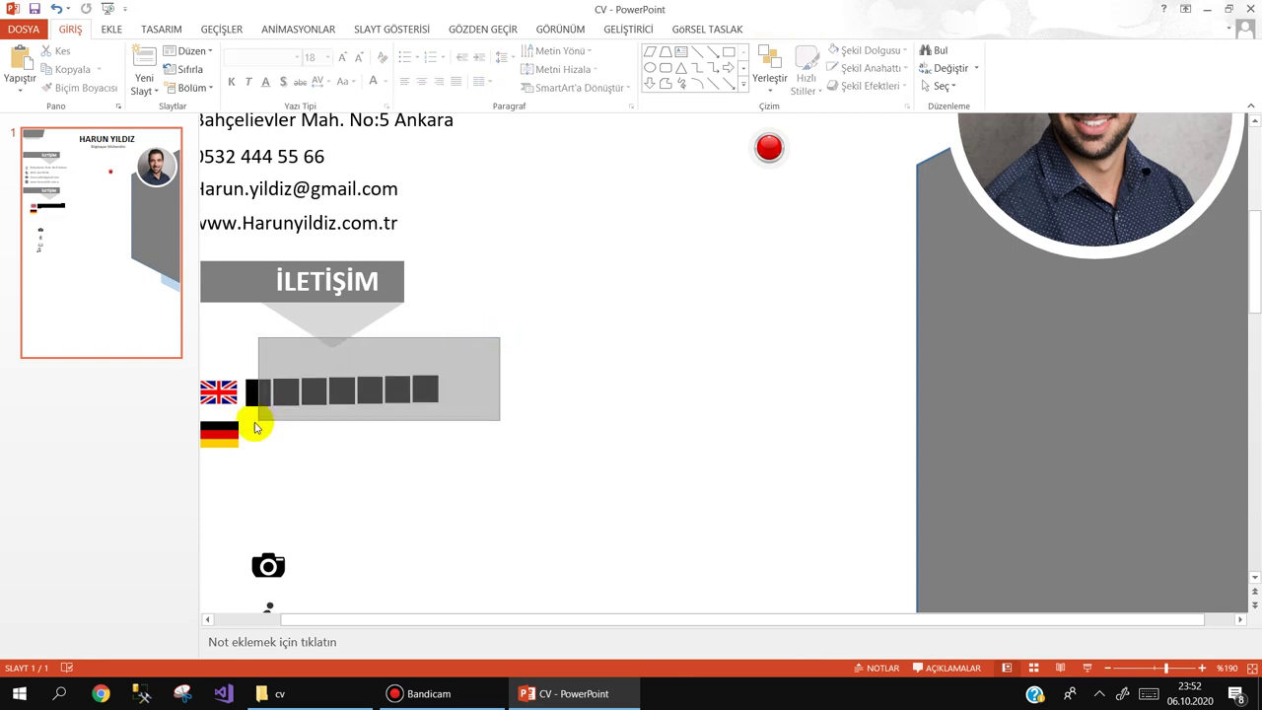
pyautogui.moveTo(493, 348); pyautogui.dragTo(242, 434)
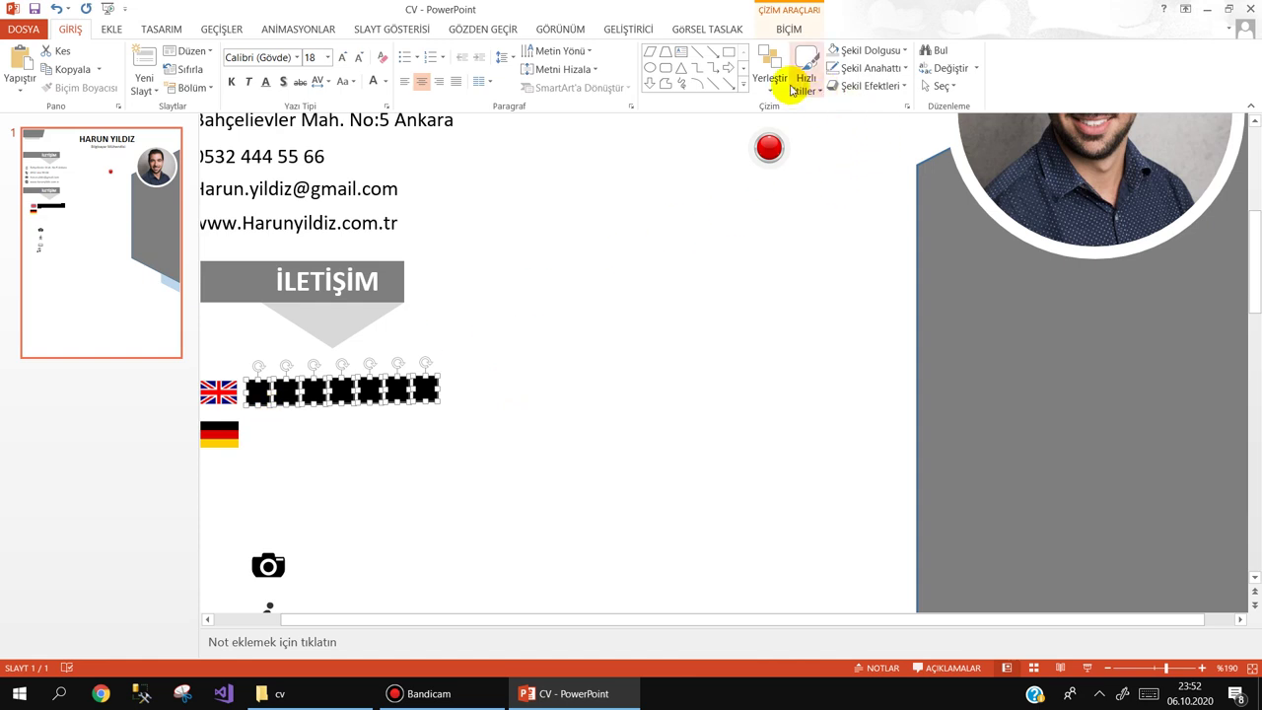
pyautogui.click(768, 95)
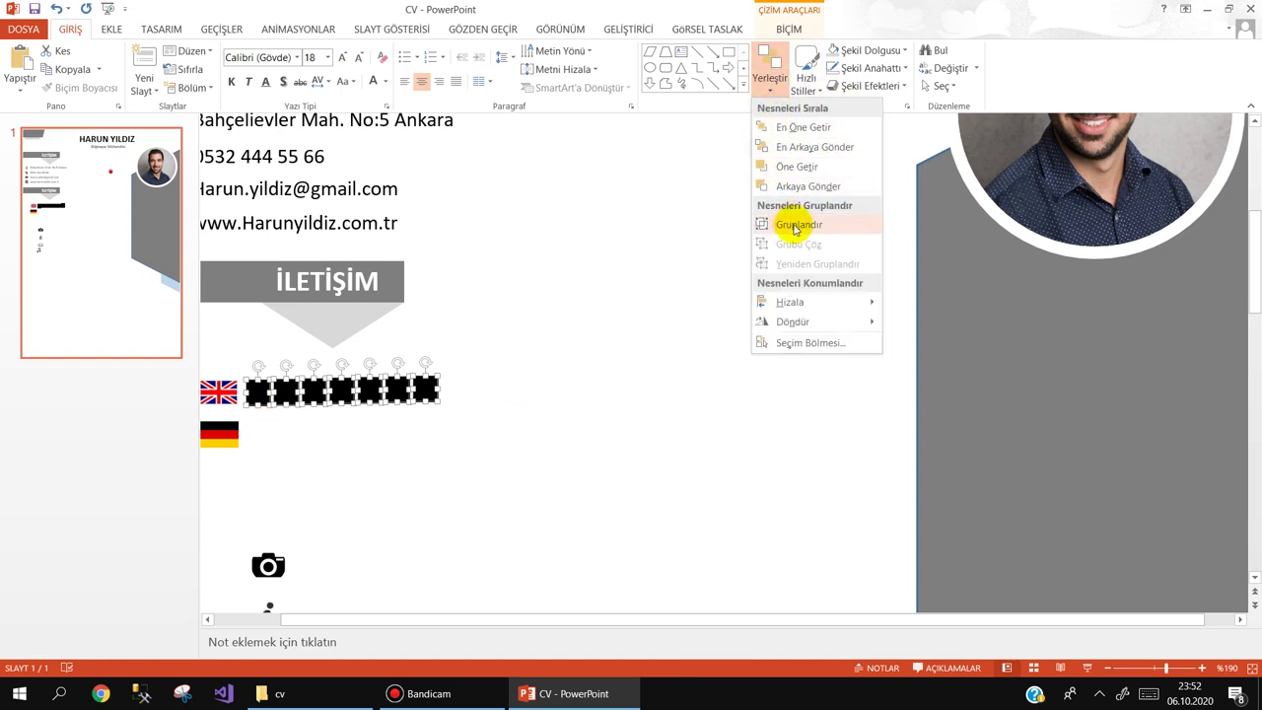
pyautogui.moveTo(797, 303)
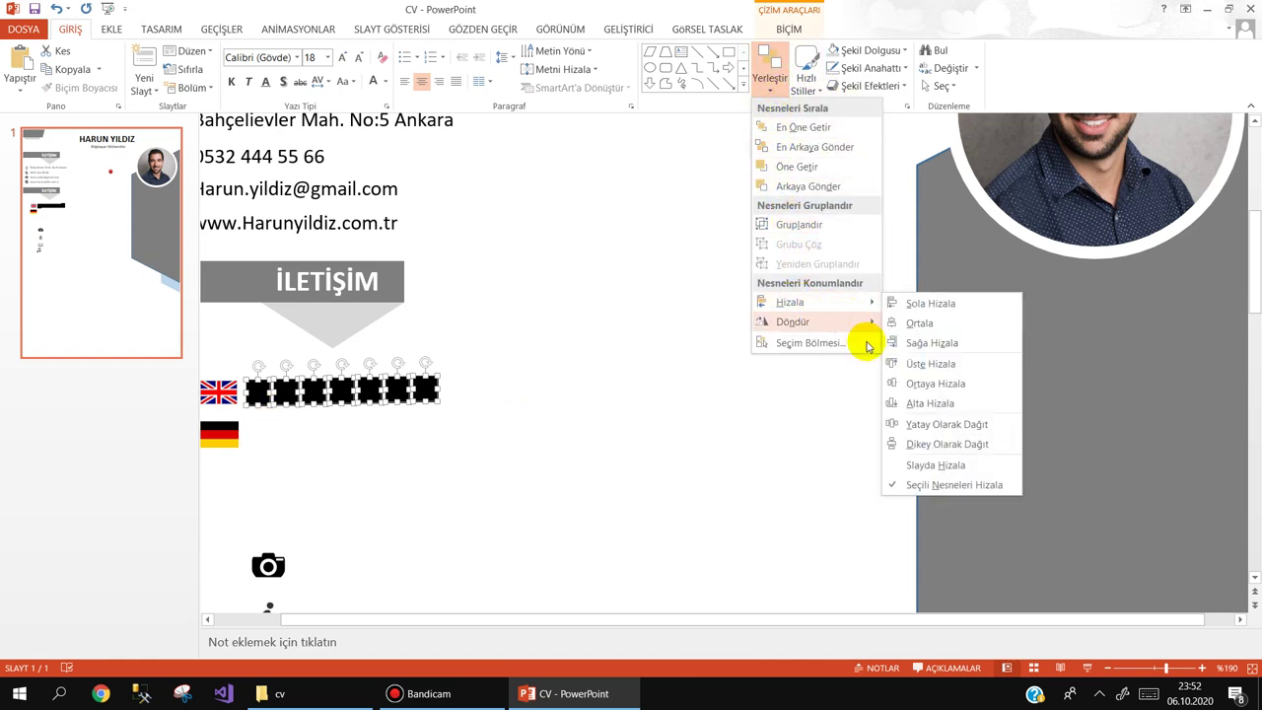
pyautogui.click(929, 367)
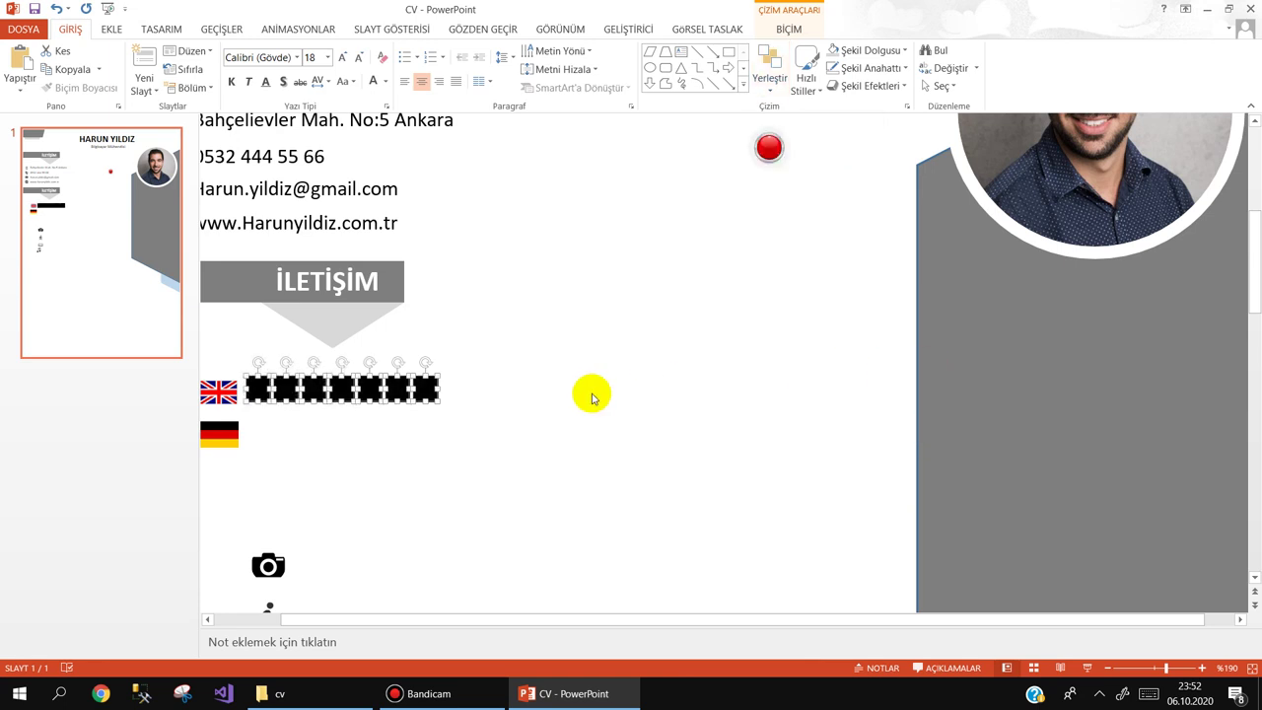
pyautogui.moveTo(335, 386); pyautogui.dragTo(336, 390)
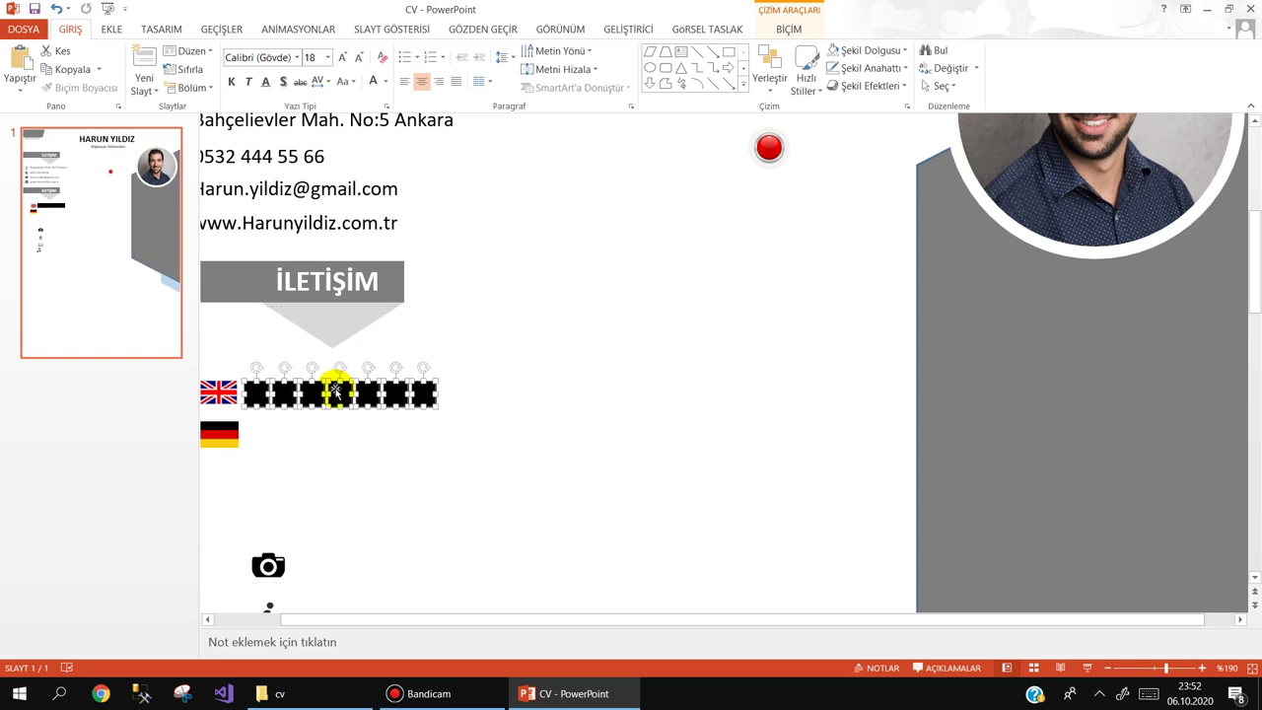
# Fill the last two squares of the English row light grey, leaving five black.
pyautogui.click(552, 367)
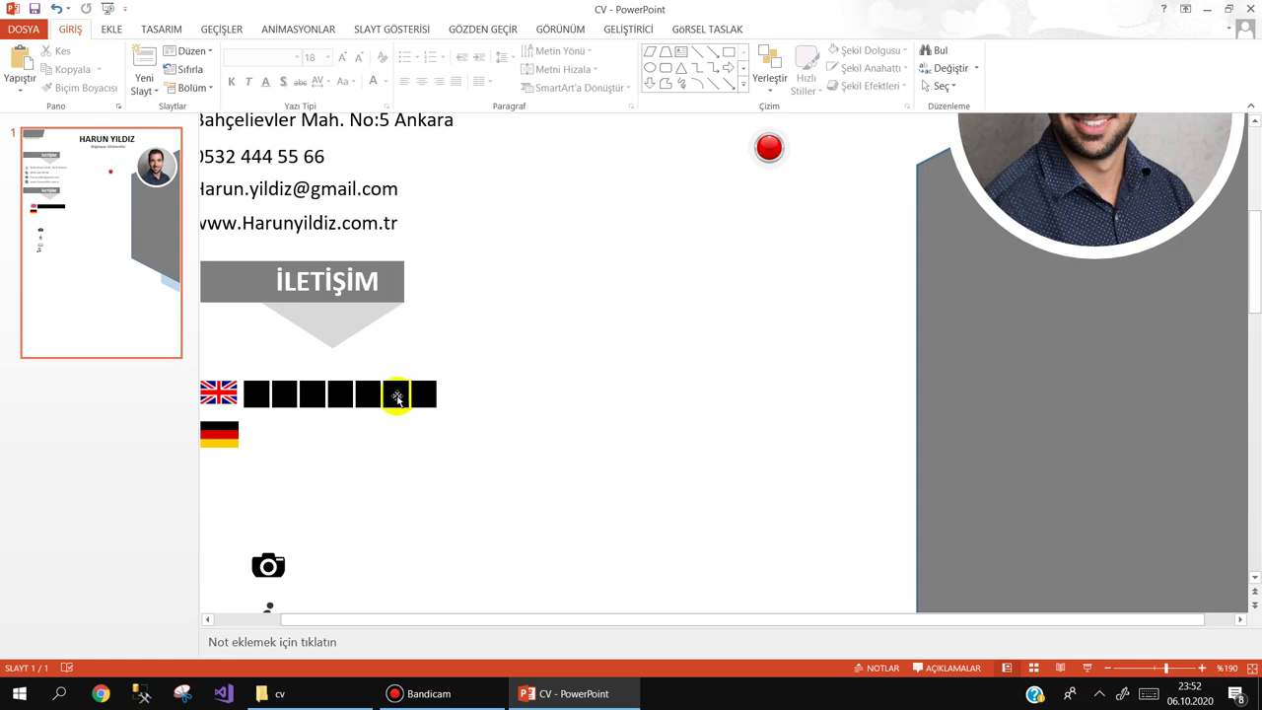
pyautogui.click(421, 396)
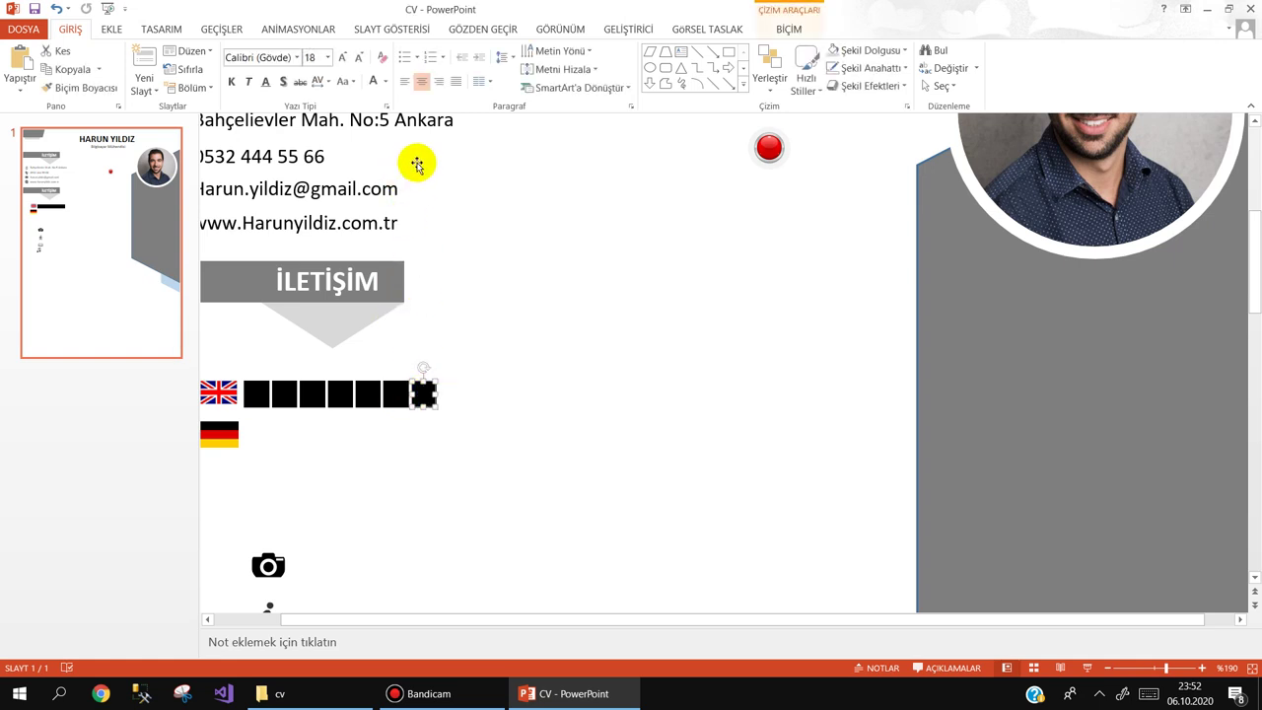
pyautogui.keyDown('shift'); pyautogui.click(400, 394); pyautogui.keyUp('shift')
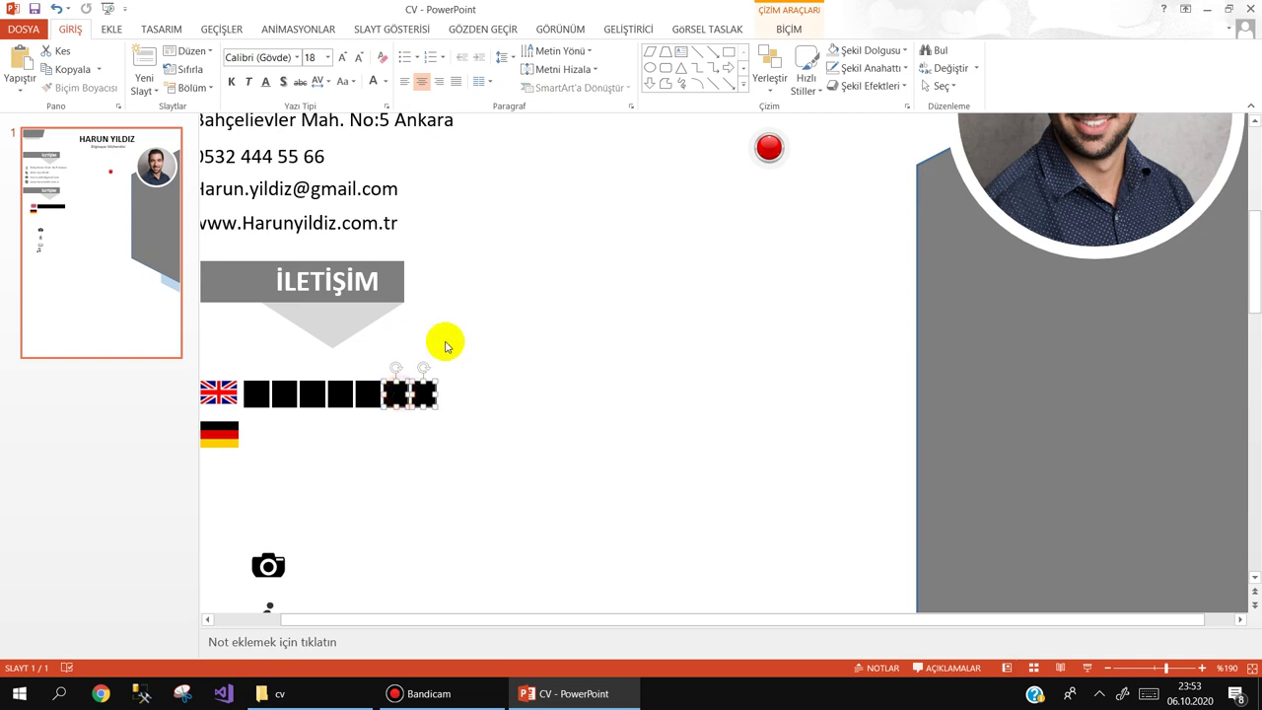
pyautogui.click(872, 57)
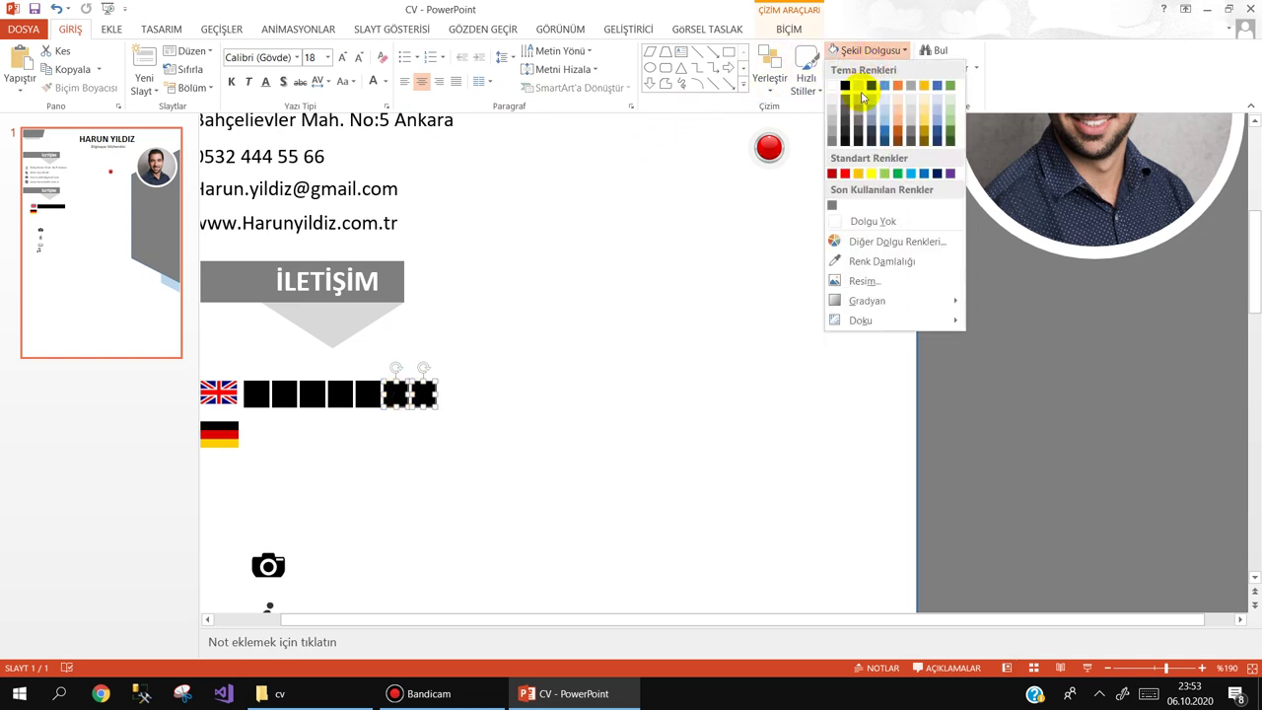
pyautogui.click(833, 114)
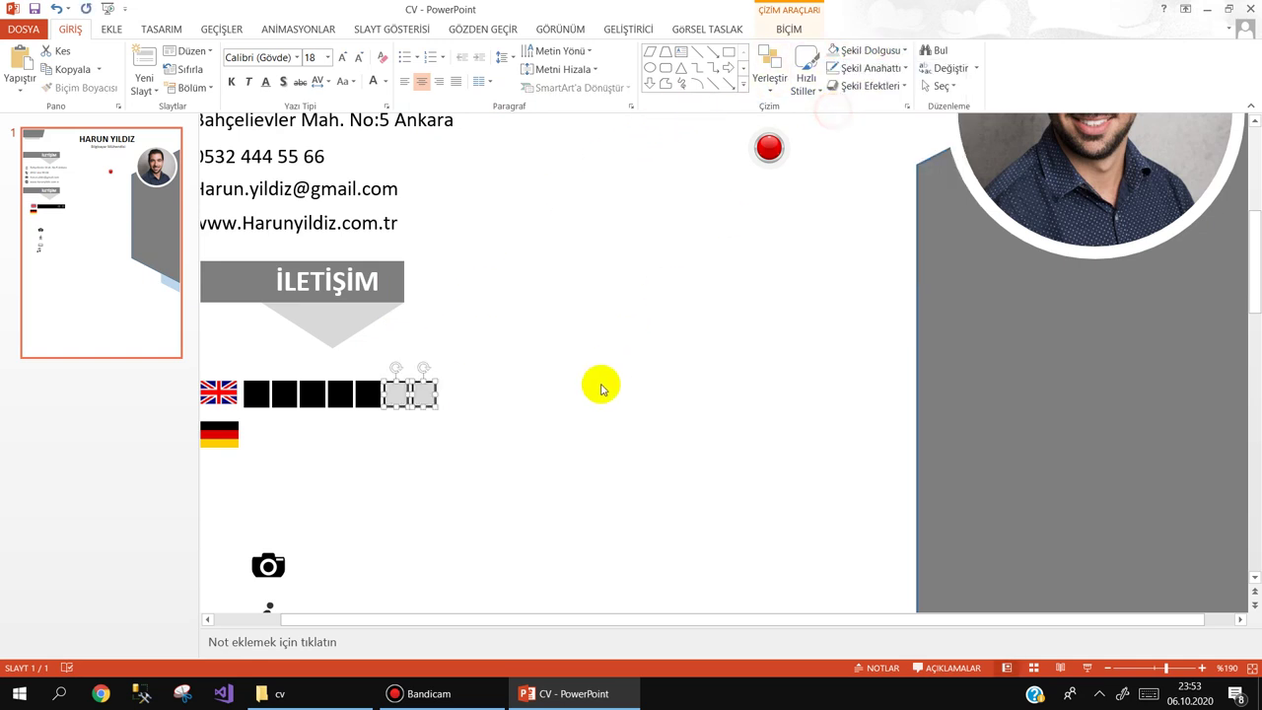
pyautogui.click(592, 411)
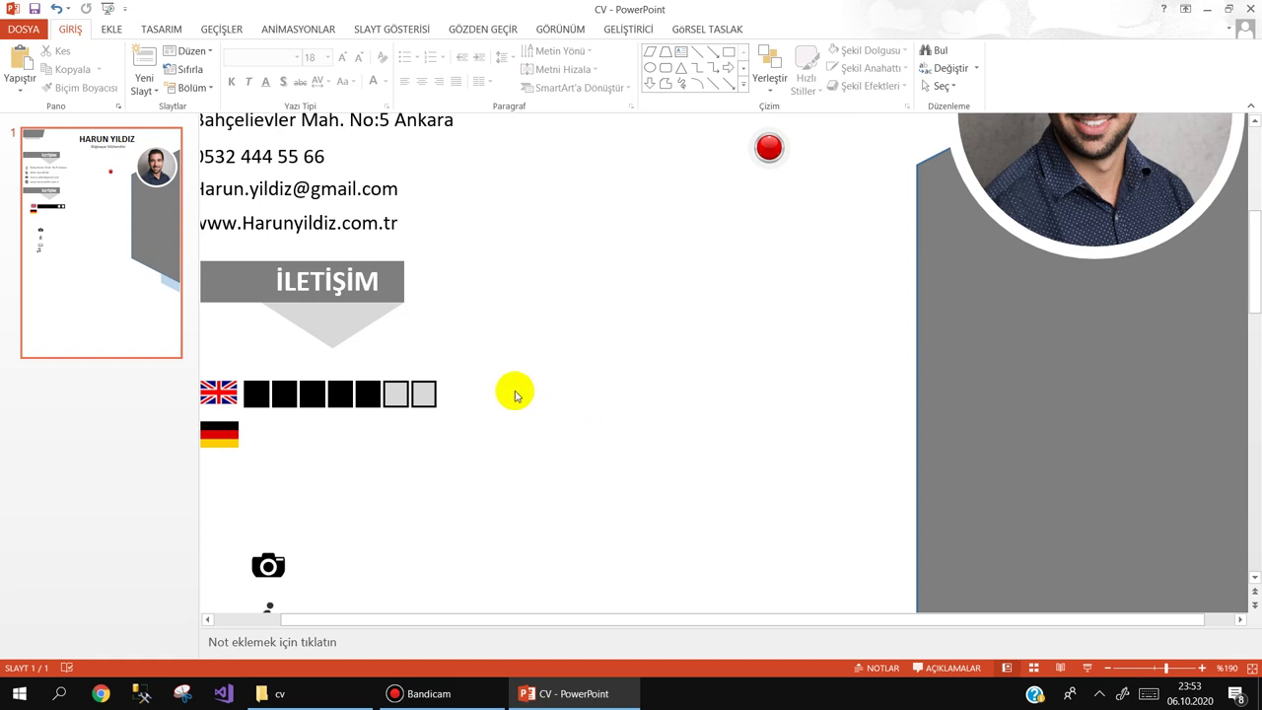
pyautogui.moveTo(508, 366); pyautogui.dragTo(297, 412)
# Copy the square row beside the German flag and fill its fourth and fifth squares light grey.
pyautogui.moveTo(255, 412); pyautogui.dragTo(256, 442)
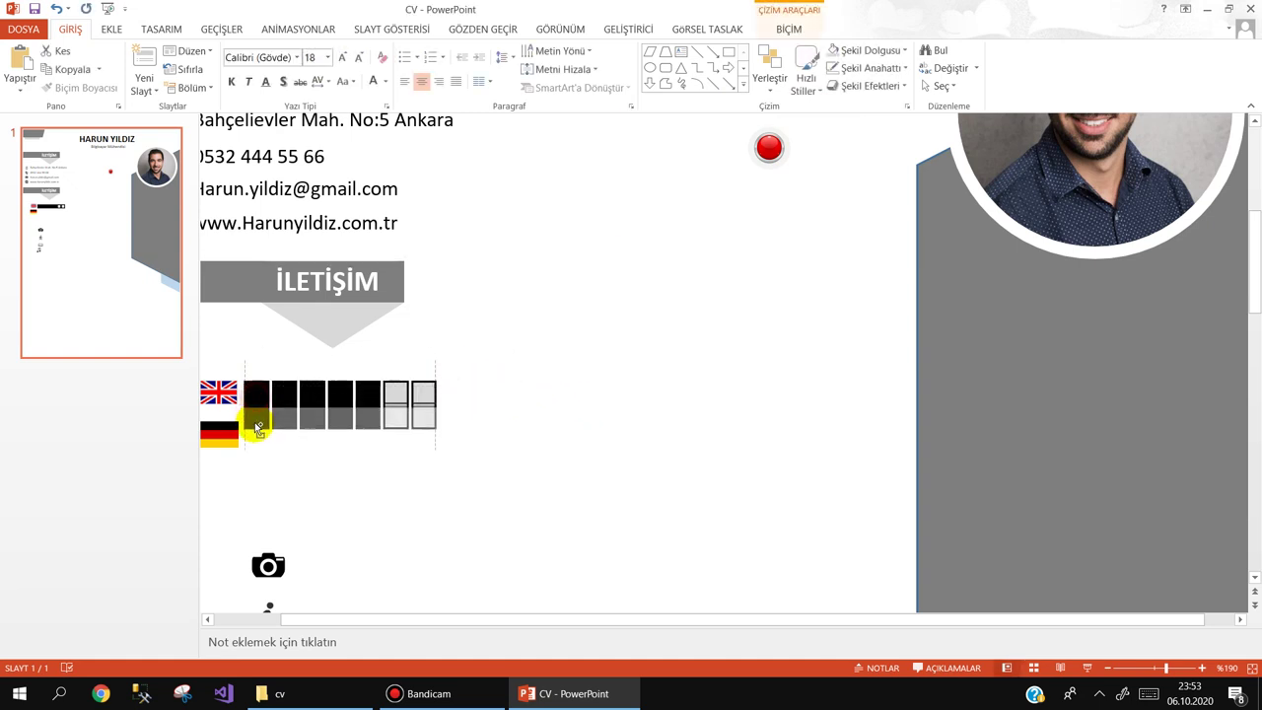
pyautogui.click(367, 487)
pyautogui.click(365, 441)
pyautogui.keyDown('shift'); pyautogui.click(338, 437); pyautogui.keyUp('shift')
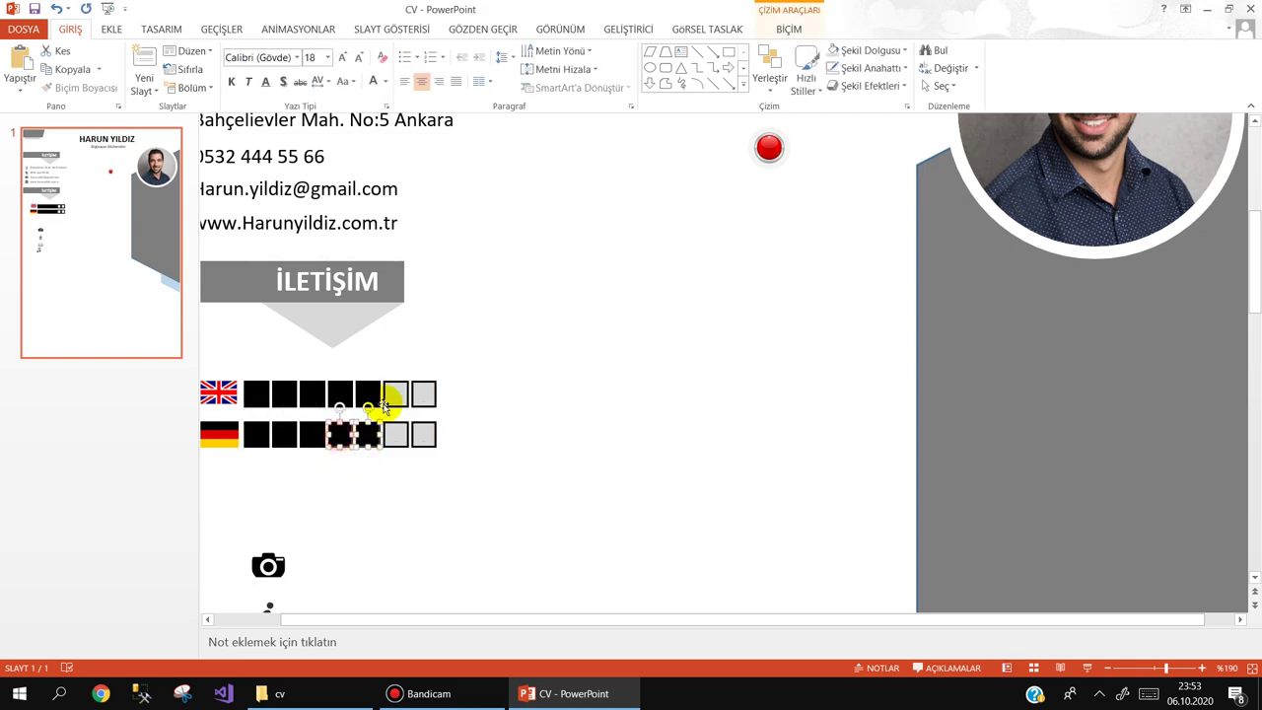
pyautogui.click(874, 55)
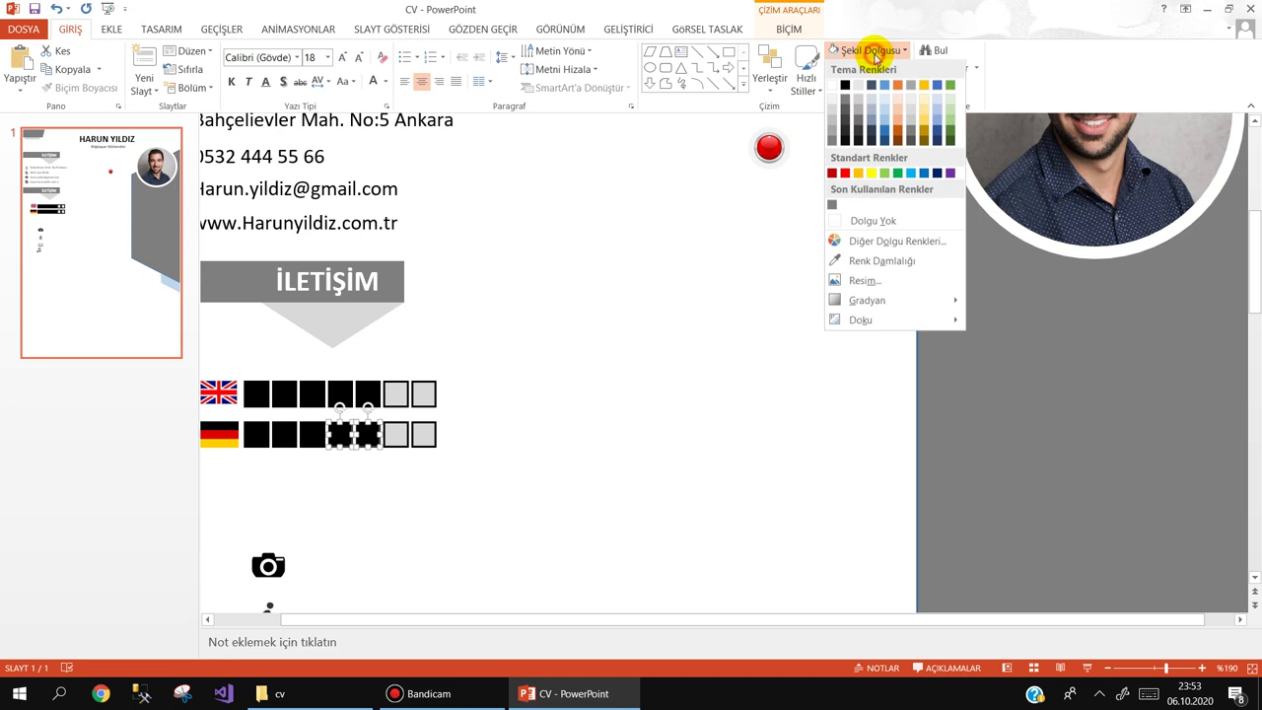
pyautogui.click(833, 115)
pyautogui.click(620, 417)
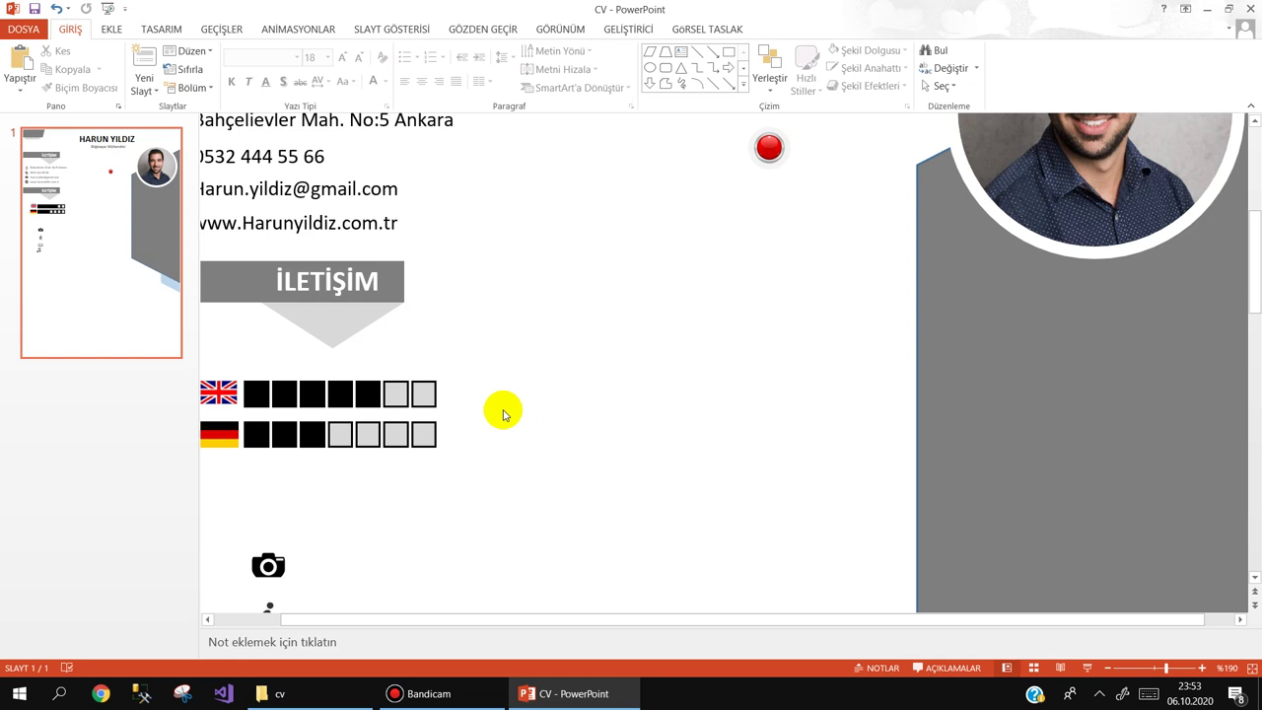
# Delete the last square from both the English and German rows.
pyautogui.click(424, 395)
pyautogui.press('Delete')
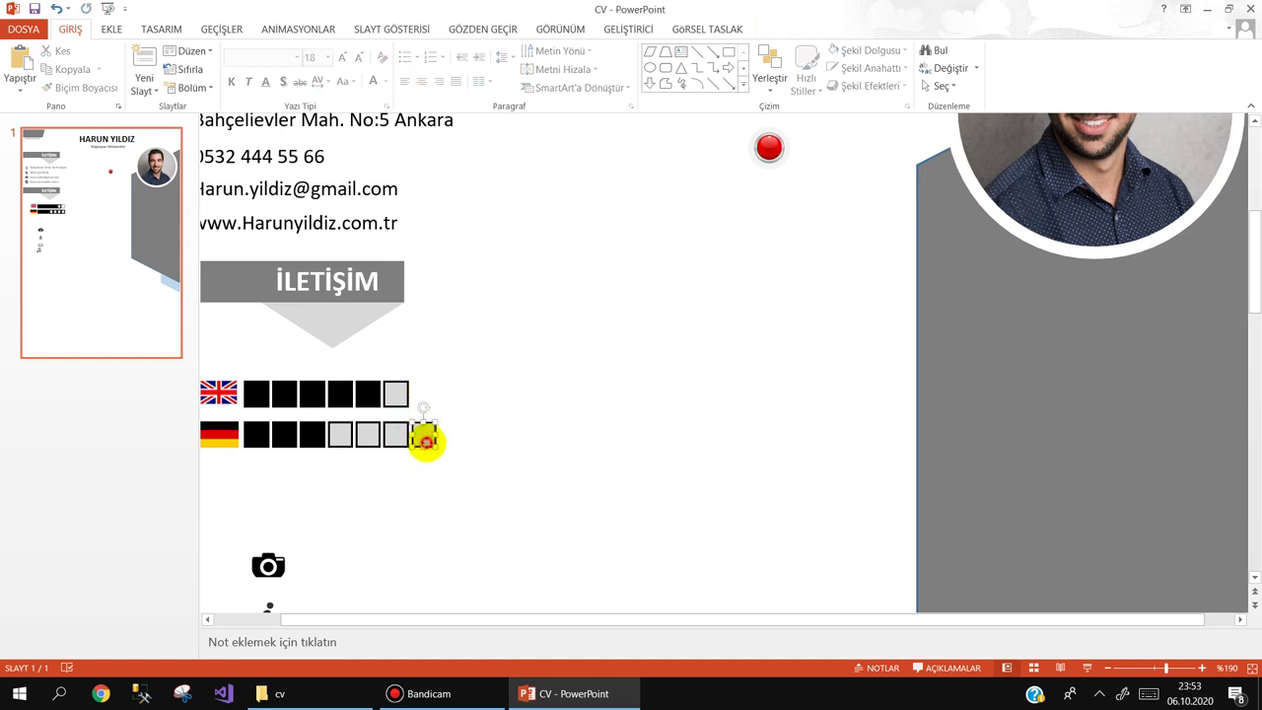
pyautogui.click(423, 435)
pyautogui.press('Delete')
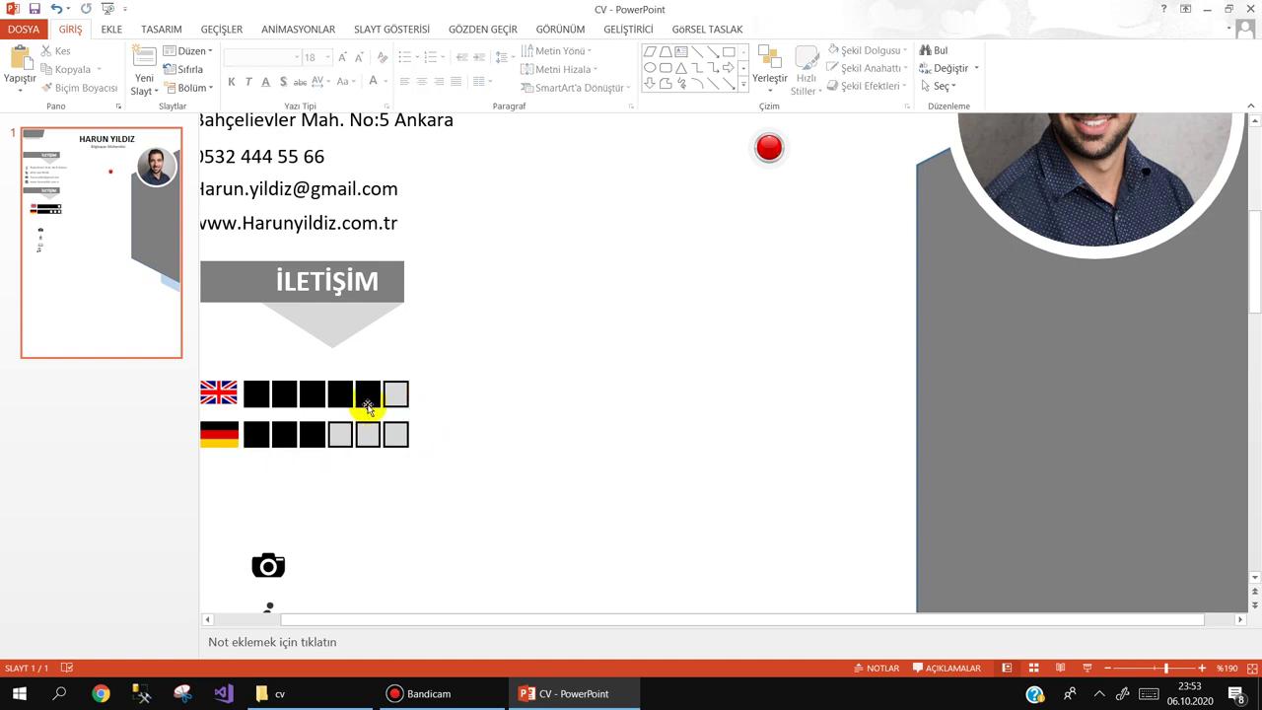
pyautogui.click(557, 350)
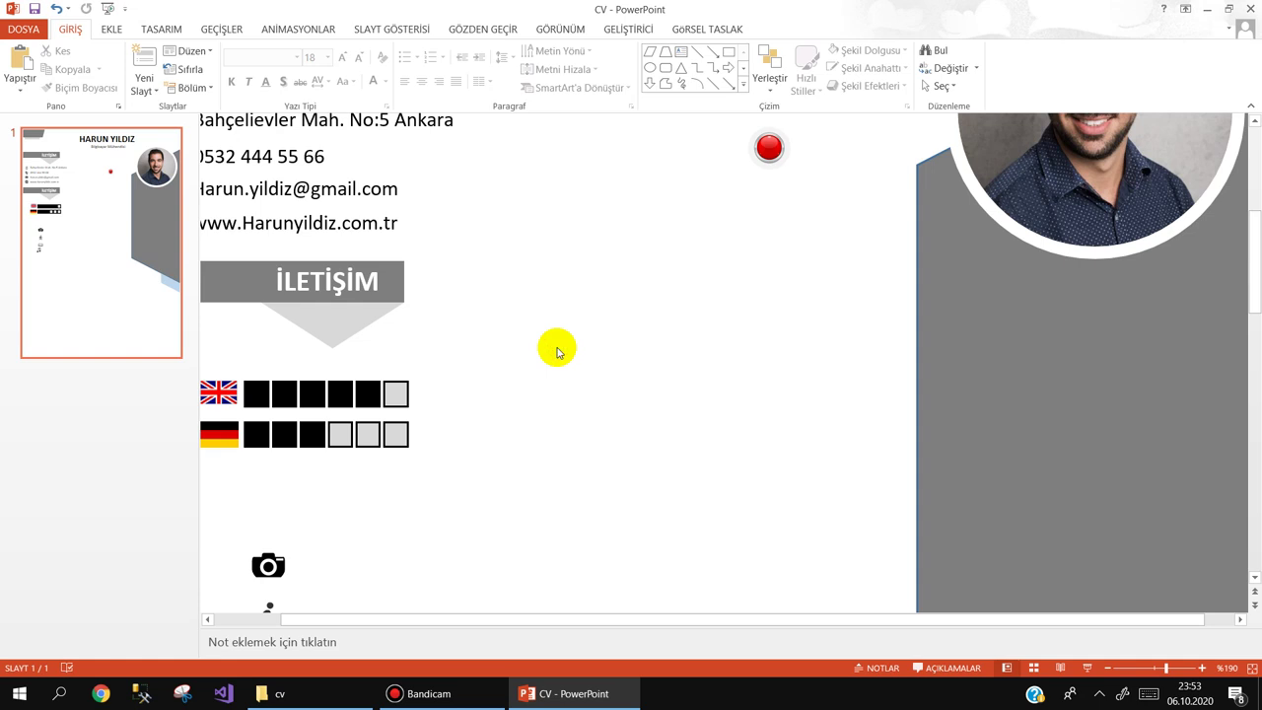
# Shift both flags and their rating rows up slightly toward the heading.
pyautogui.moveTo(496, 359); pyautogui.dragTo(62, 490)
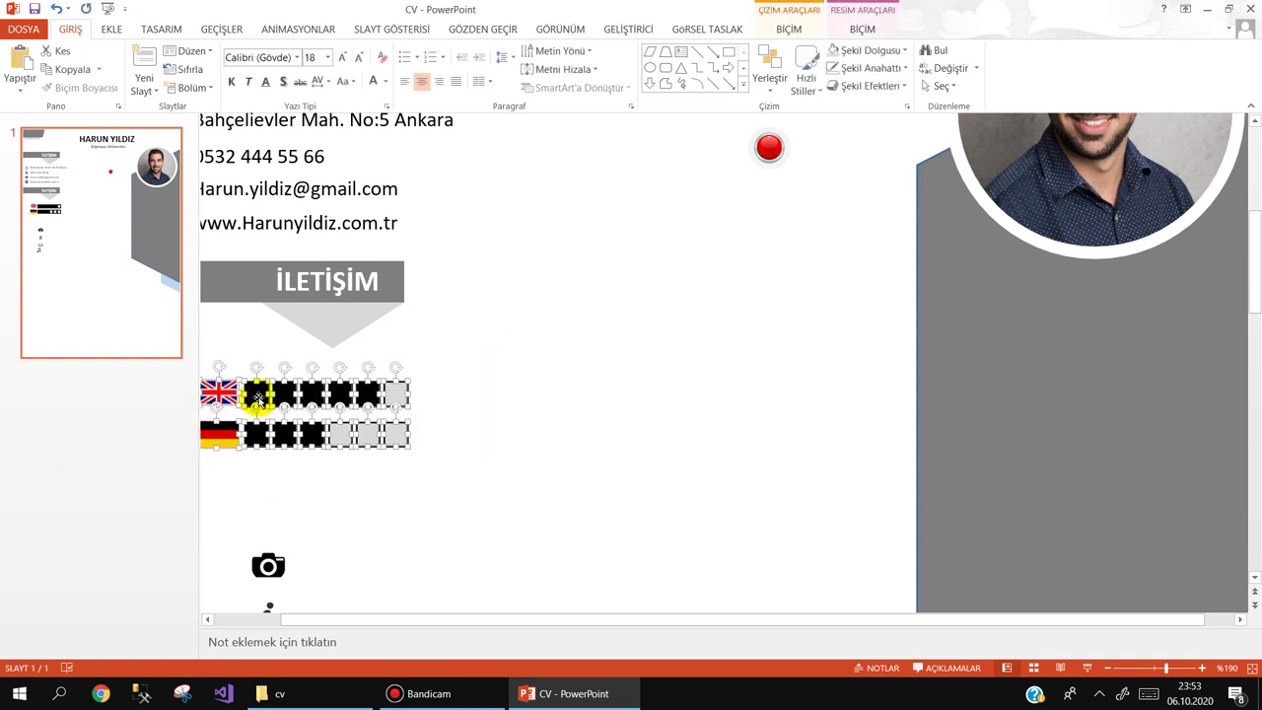
pyautogui.moveTo(259, 395); pyautogui.dragTo(260, 379)
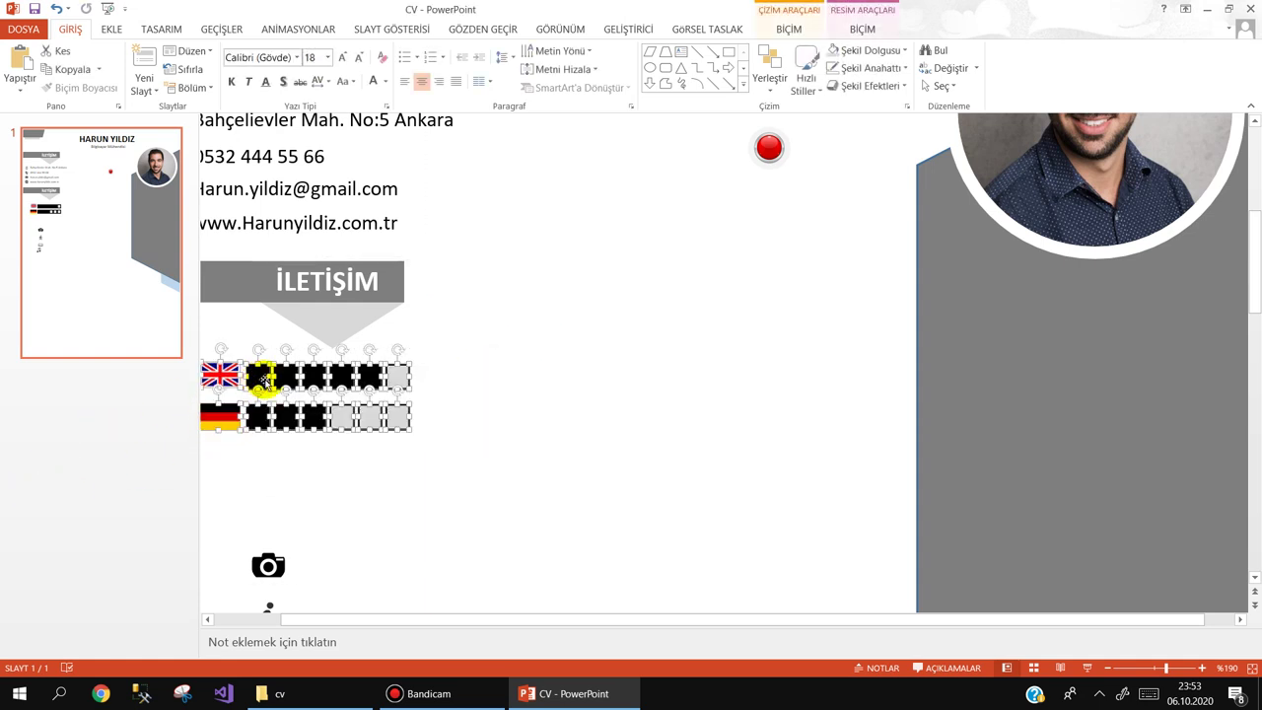
pyautogui.click(571, 431)
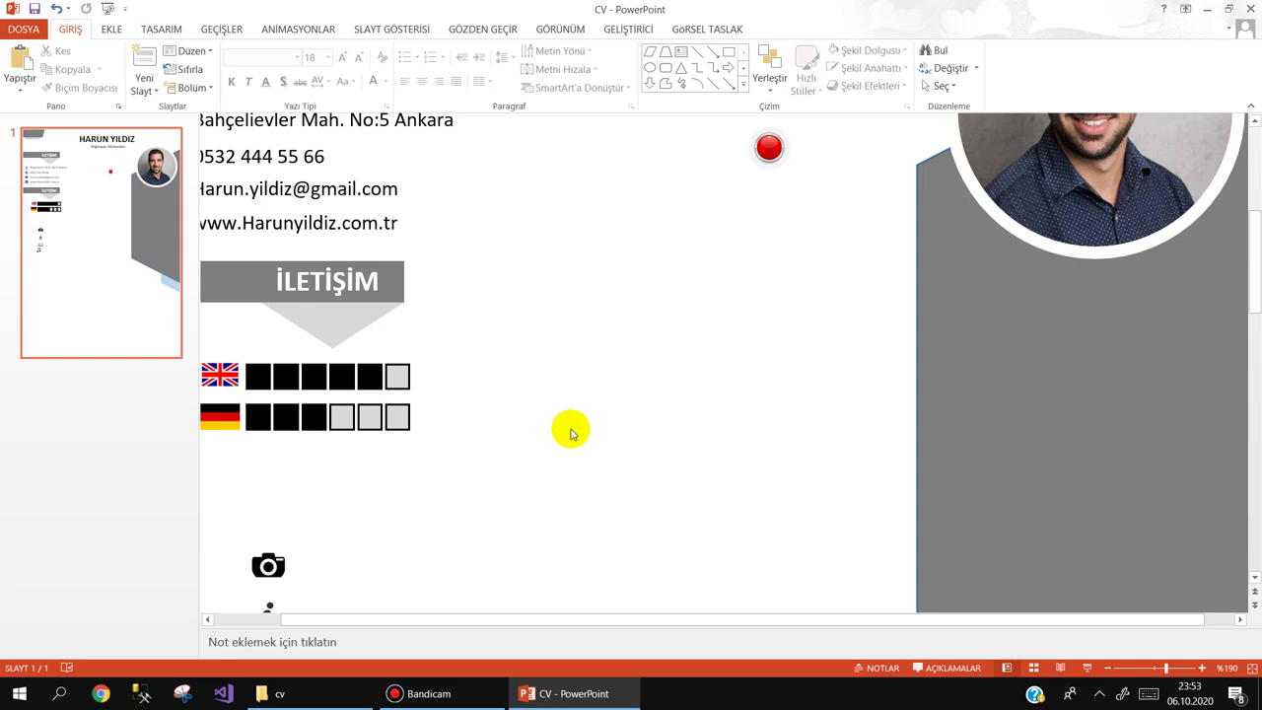
# Zoom out to the whole slide and reselect the language flags and squares.
pyautogui.scroll(-2, 518, 446)
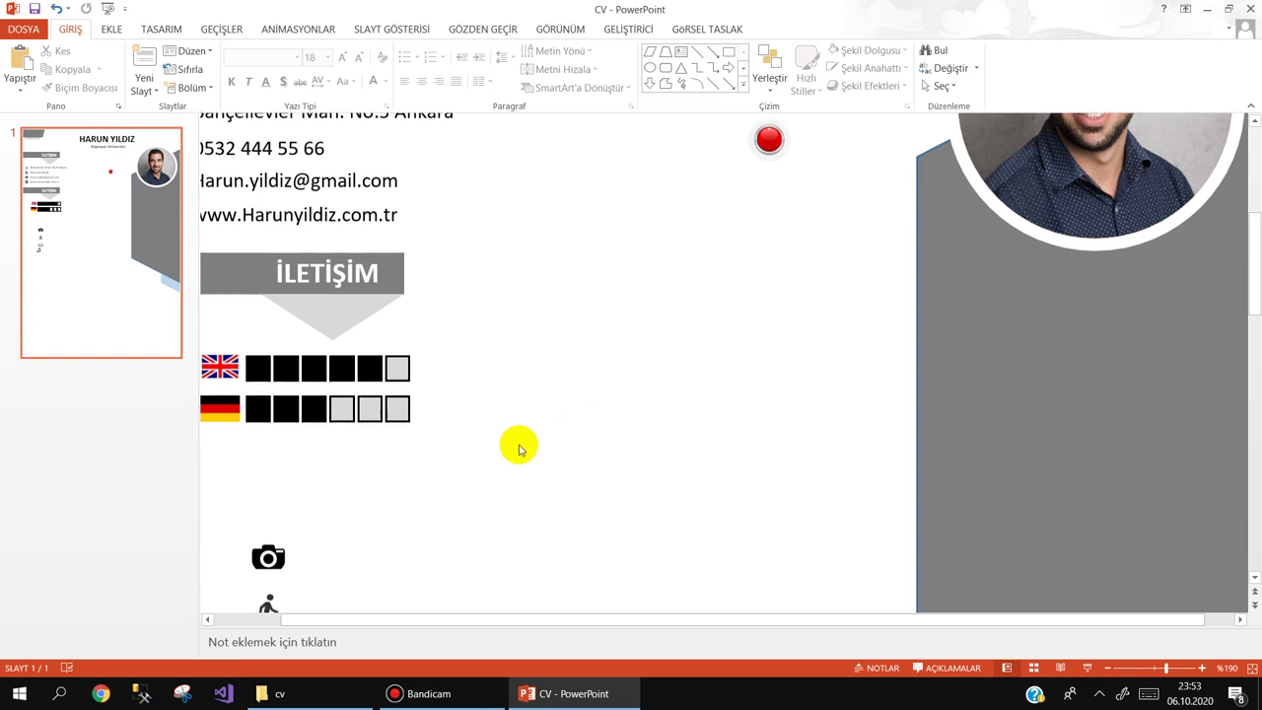
pyautogui.scroll(-2, 518, 446)
pyautogui.scroll(-1, 518, 446)
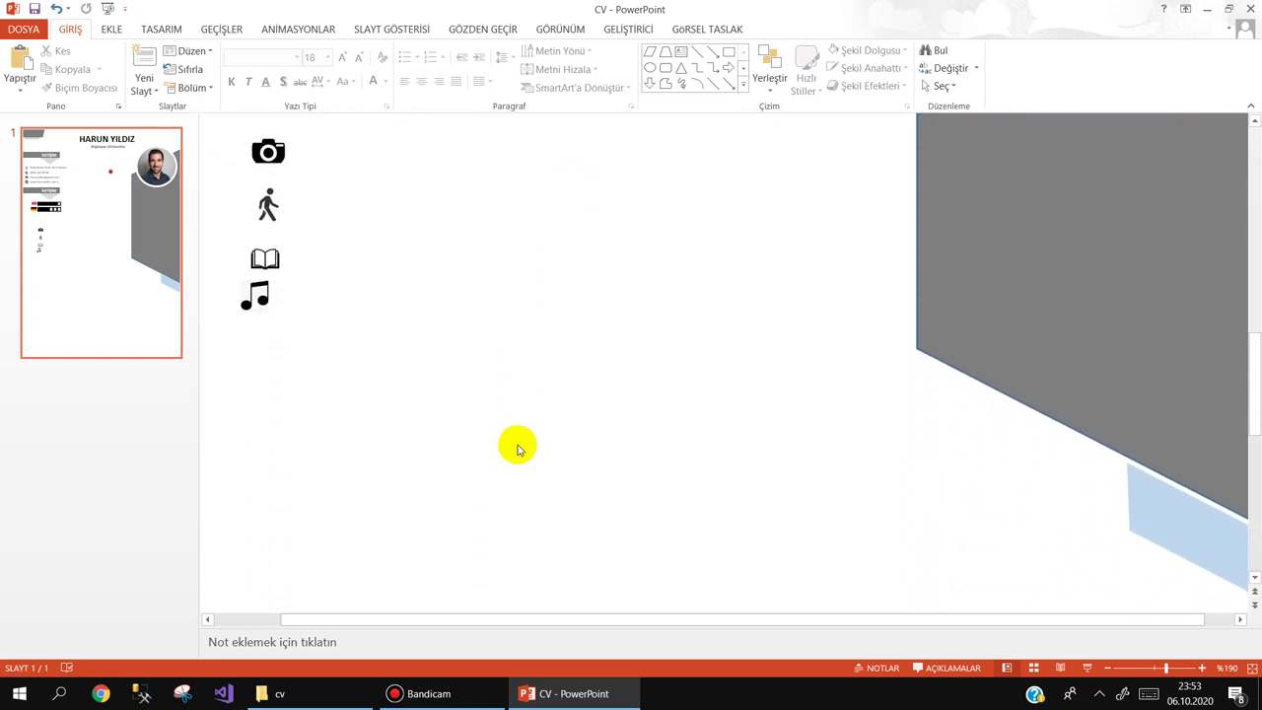
pyautogui.scroll(-2, 1050, 471)
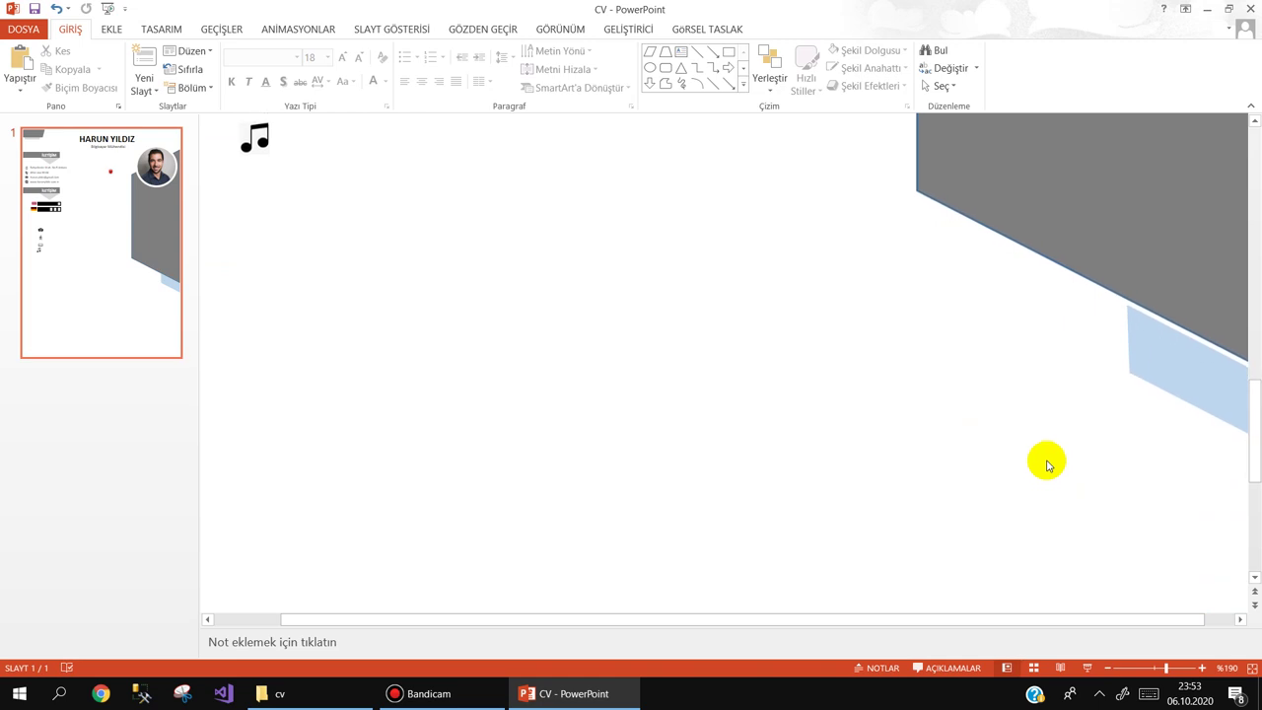
pyautogui.scroll(-2, 1045, 459)
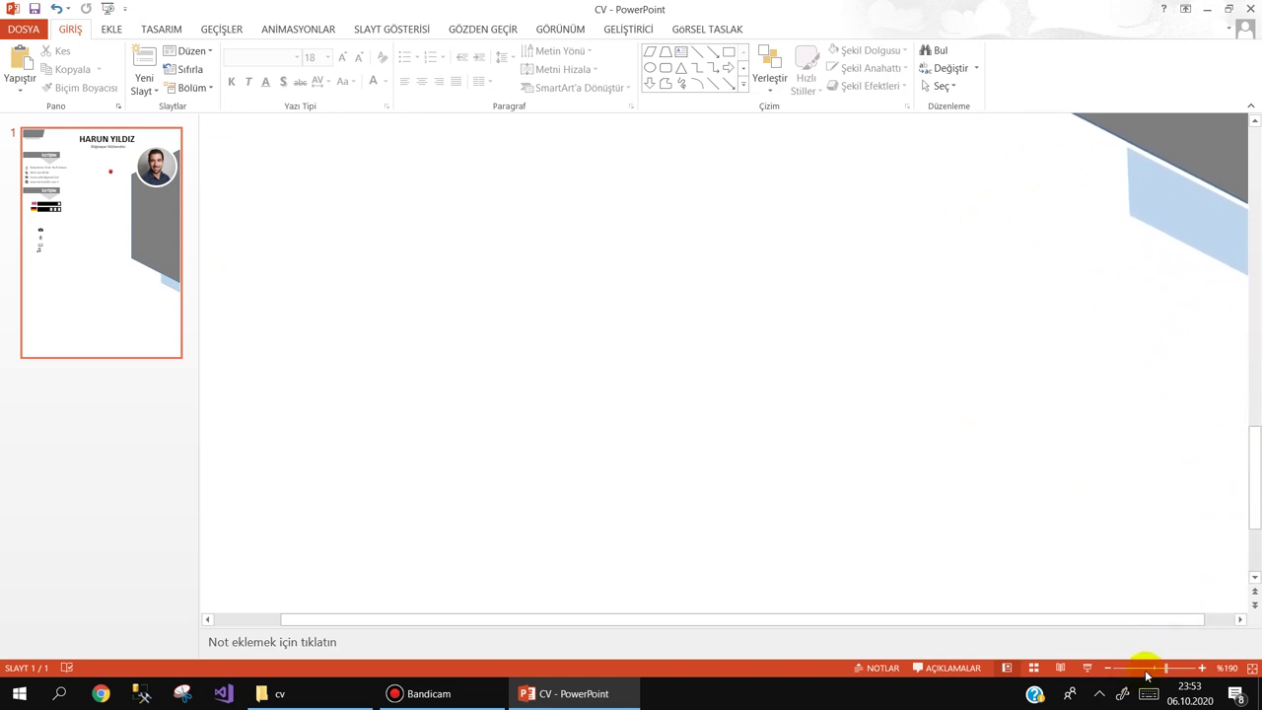
pyautogui.moveTo(1149, 667); pyautogui.dragTo(1134, 667)
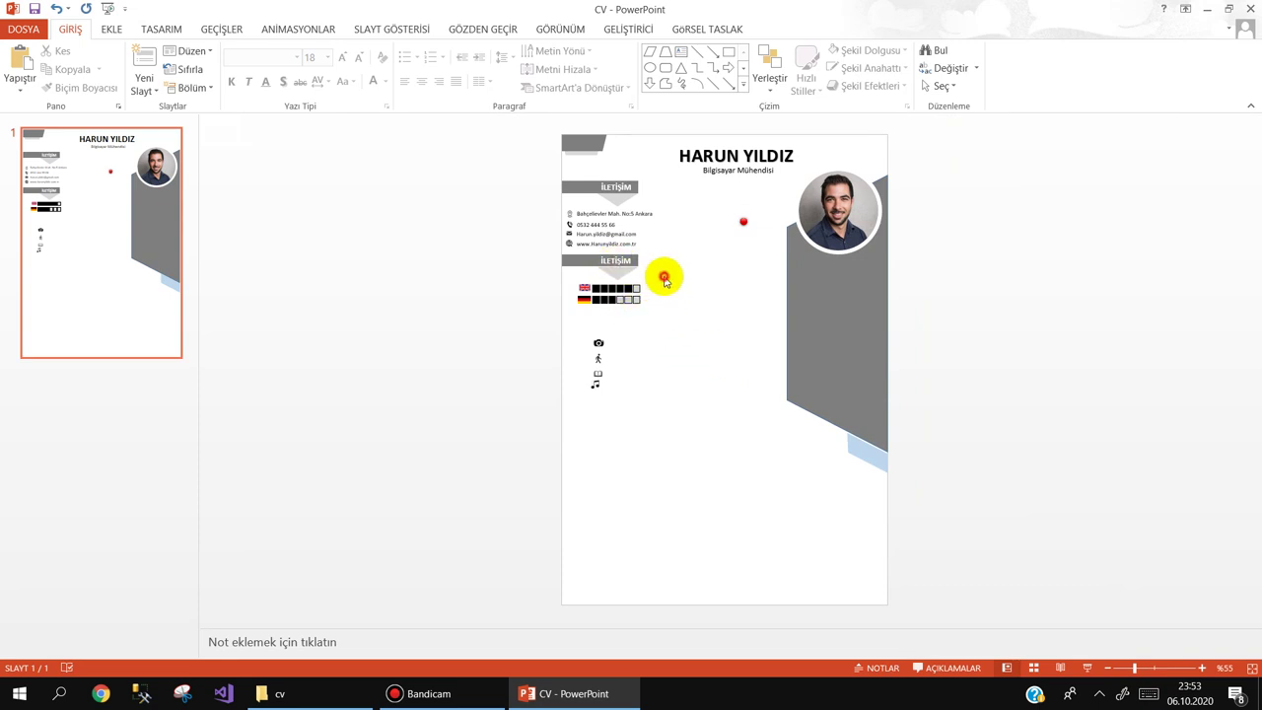
pyautogui.moveTo(662, 274); pyautogui.dragTo(558, 314)
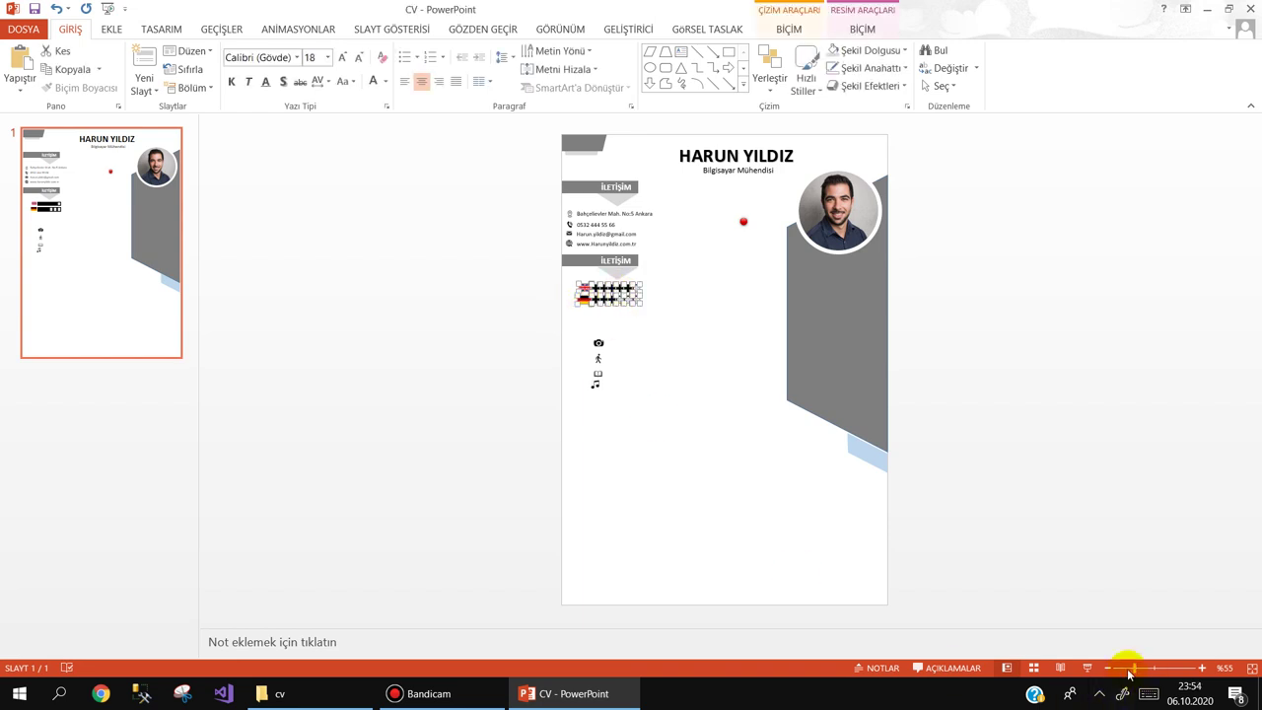
# Zoom back in, shift both language rows left, and resize the German flag to match the English one.
pyautogui.click(1202, 669)
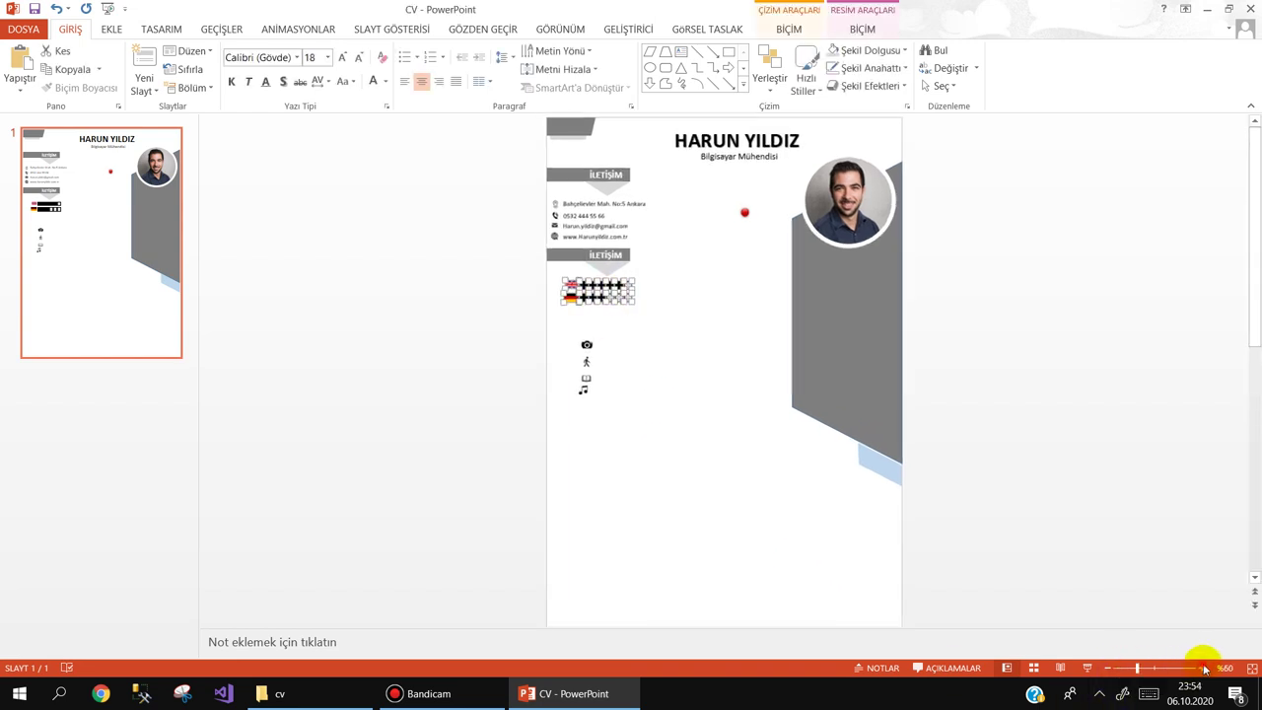
pyautogui.click(1202, 669)
pyautogui.click(1202, 669)
pyautogui.click(1202, 668)
pyautogui.click(1202, 669)
pyautogui.click(1202, 669)
pyautogui.click(1202, 669)
pyautogui.click(1203, 668)
pyautogui.click(1202, 669)
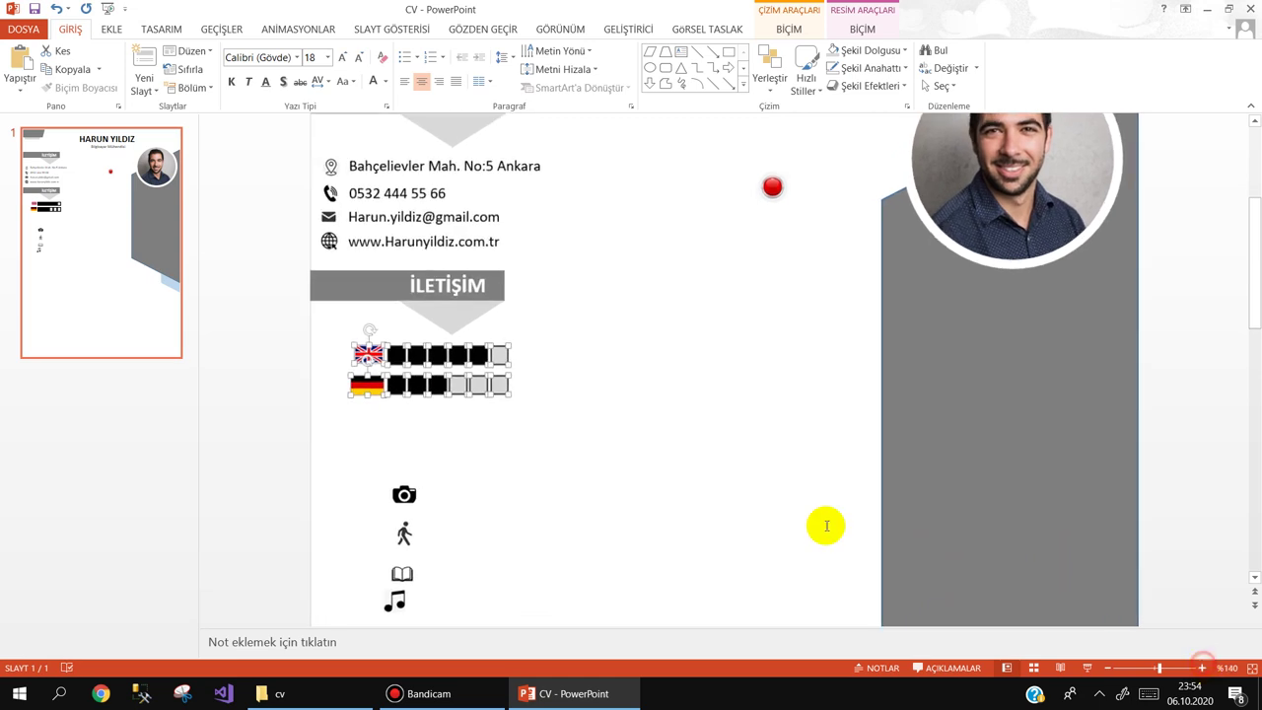
pyautogui.click(581, 336)
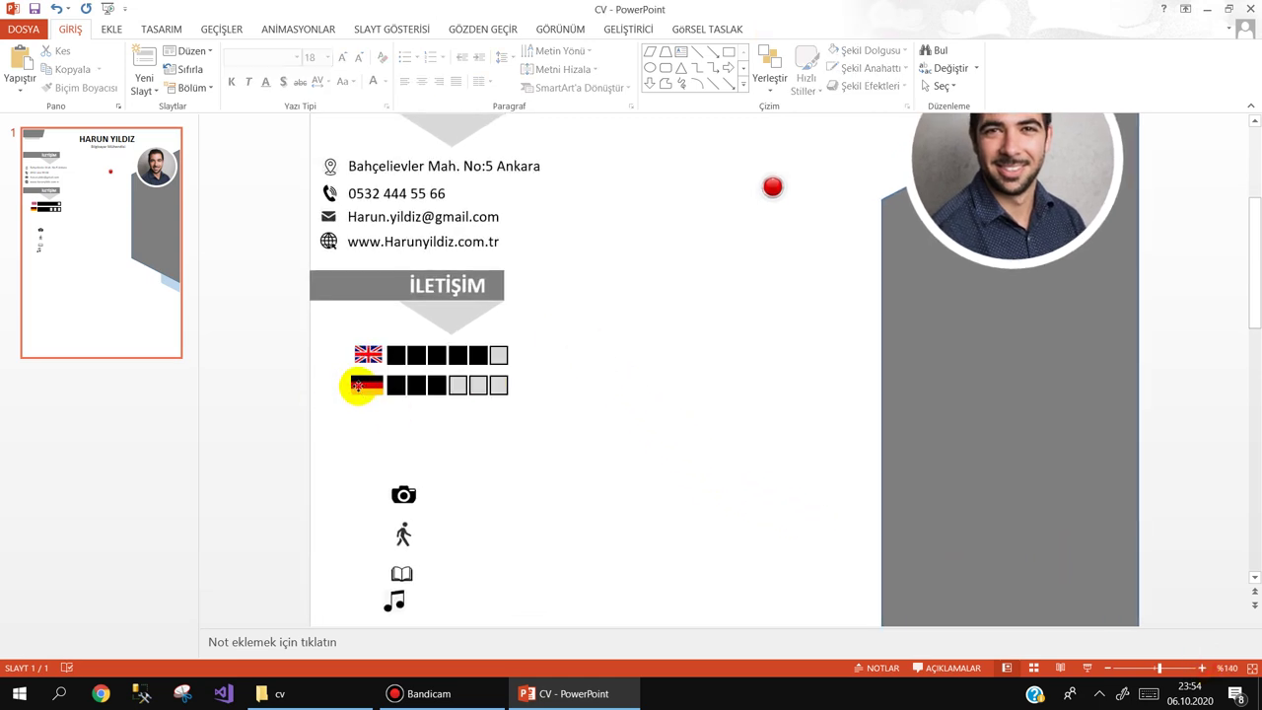
pyautogui.click(355, 386)
pyautogui.moveTo(349, 394); pyautogui.dragTo(355, 394)
pyautogui.moveTo(565, 325); pyautogui.dragTo(351, 404)
pyautogui.moveTo(459, 352); pyautogui.dragTo(421, 353)
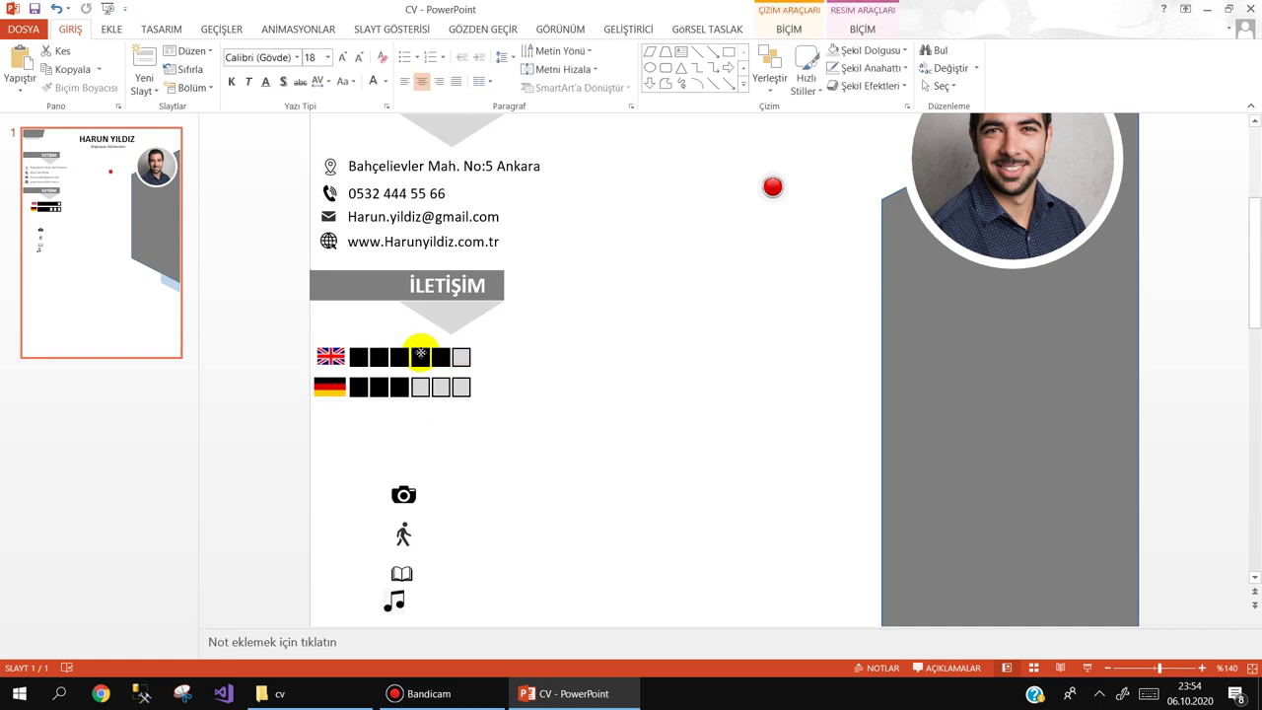
pyautogui.click(330, 428)
pyautogui.click(317, 386)
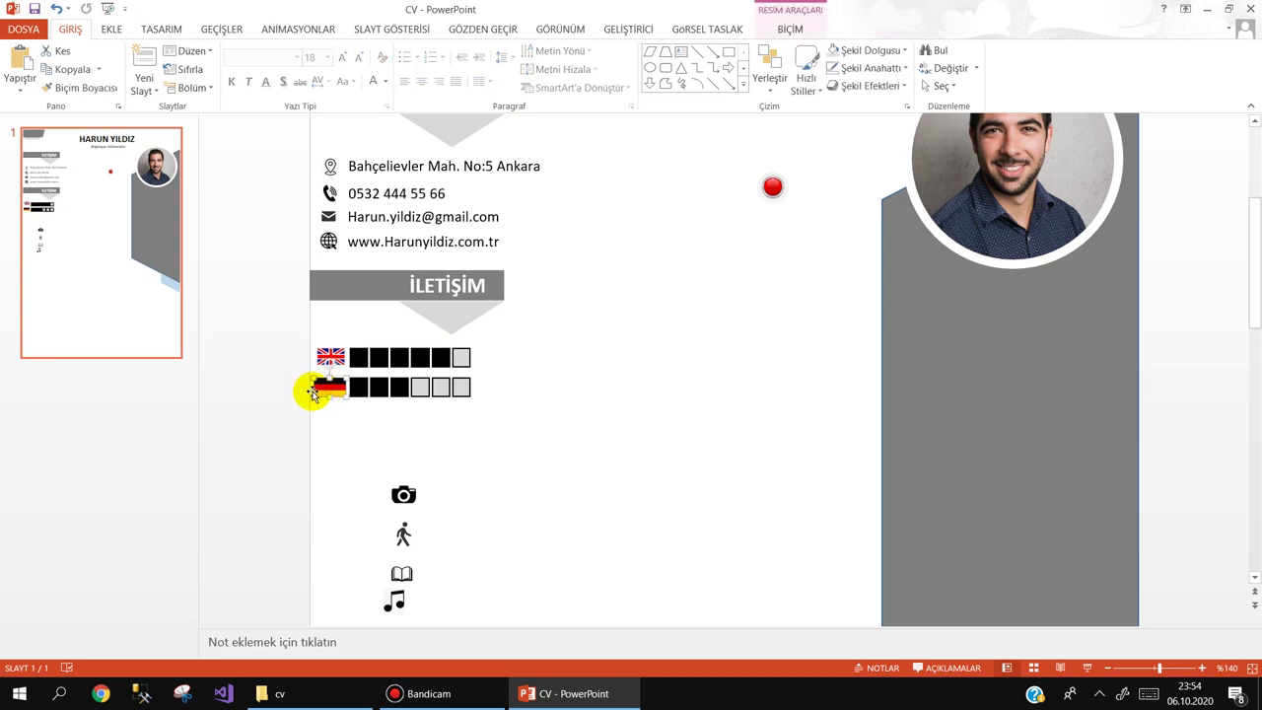
pyautogui.moveTo(311, 398); pyautogui.dragTo(323, 395)
pyautogui.click(485, 431)
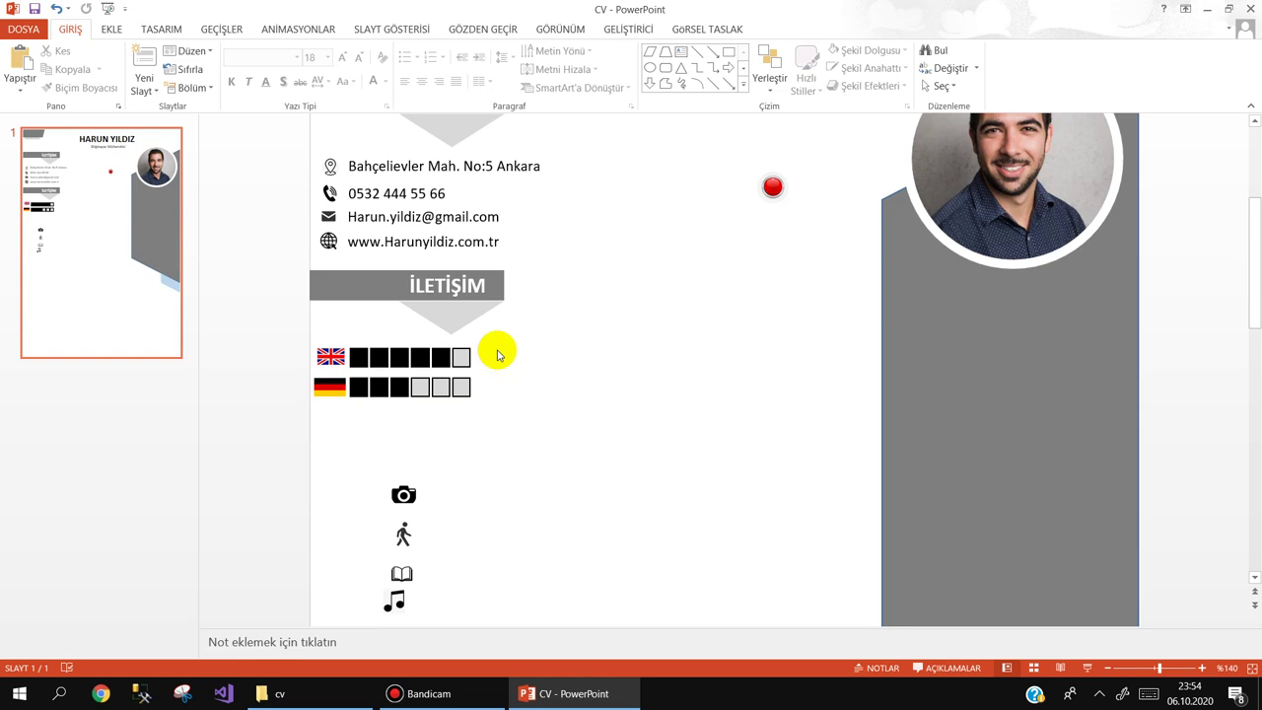
# Fill the sixth English square and the fourth German square black.
pyautogui.moveTo(495, 345); pyautogui.dragTo(443, 394)
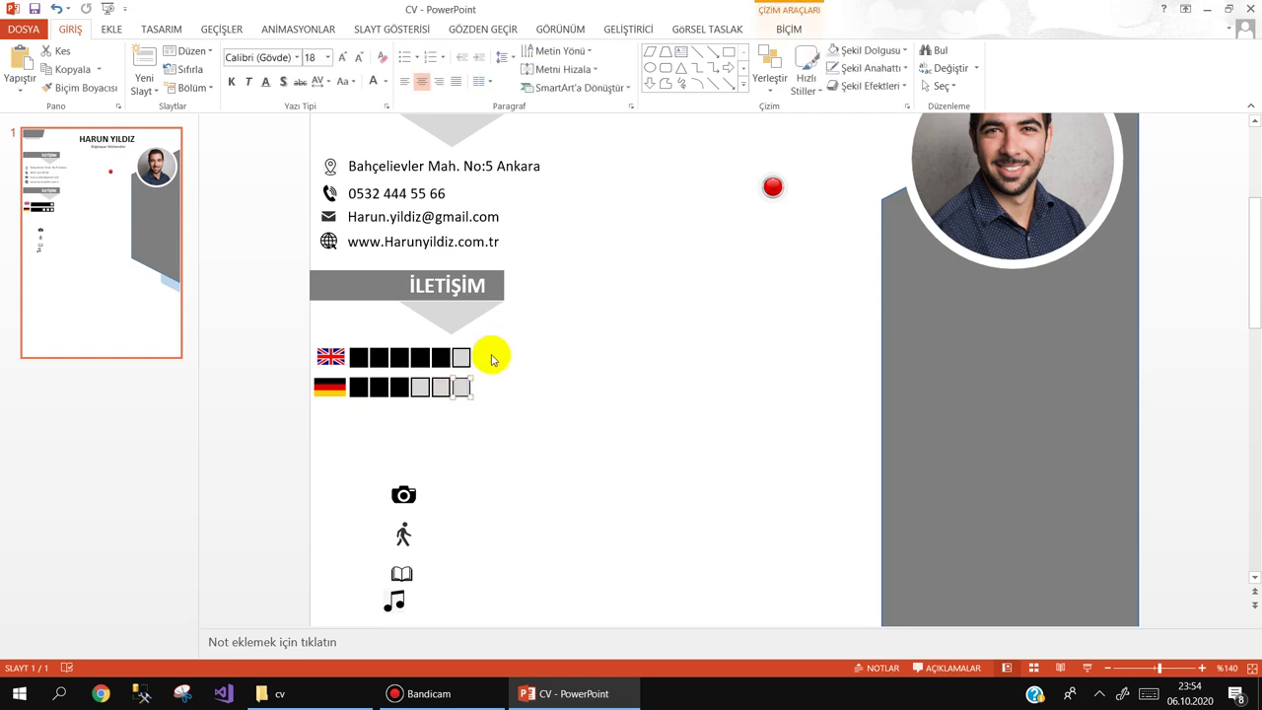
pyautogui.moveTo(491, 341)
pyautogui.mouseDown()
pyautogui.moveTo(448, 399)
pyautogui.moveTo(505, 361)
pyautogui.mouseUp()
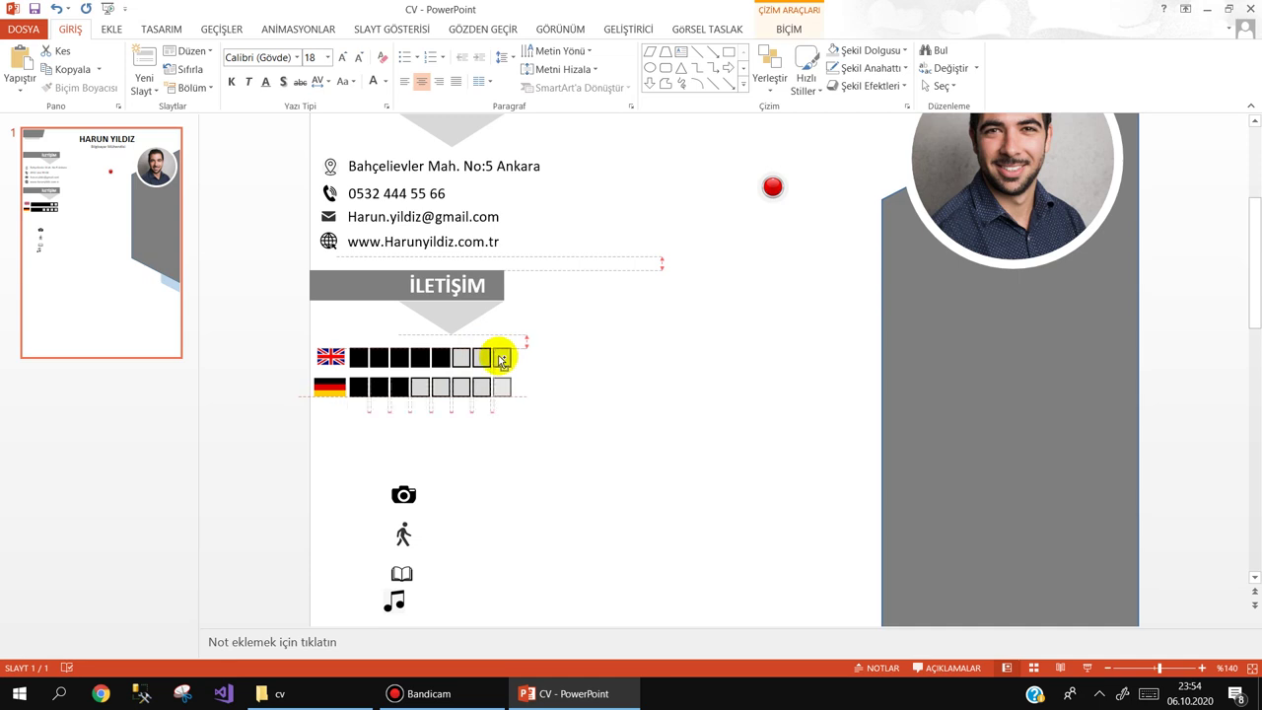
pyautogui.click(564, 371)
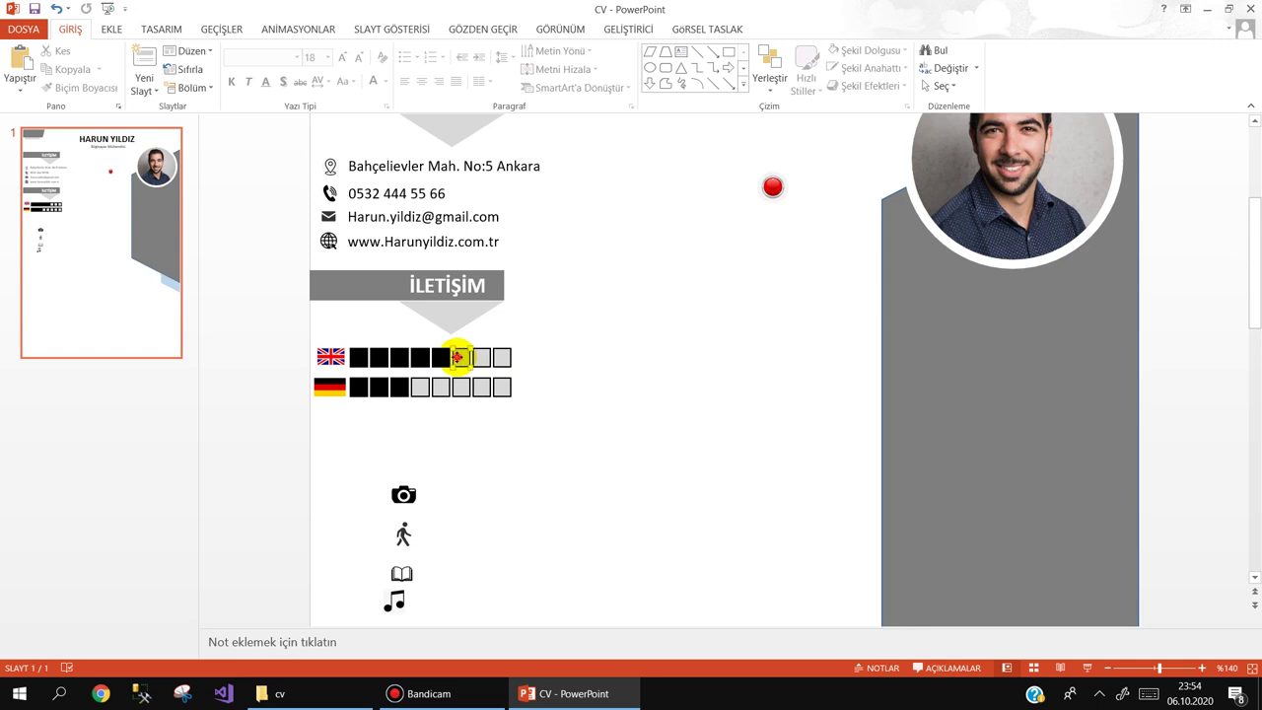
pyautogui.click(458, 357)
pyautogui.click(896, 49)
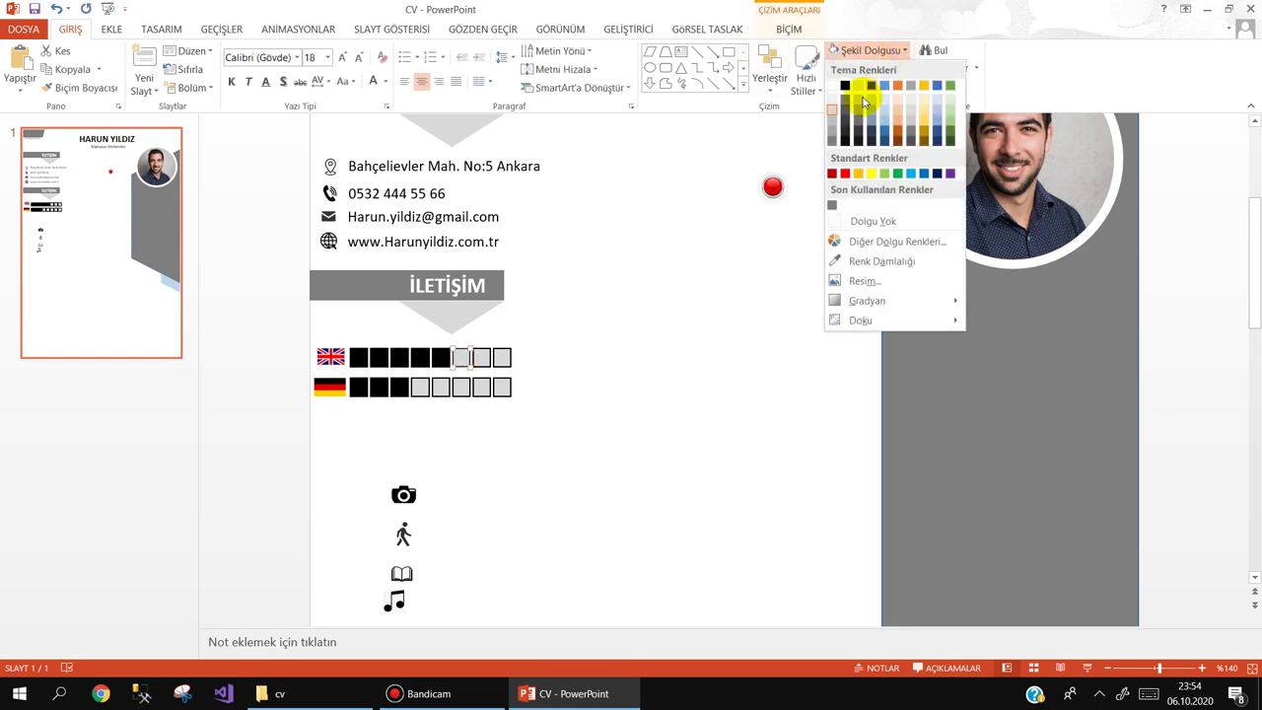
pyautogui.click(845, 86)
pyautogui.click(419, 388)
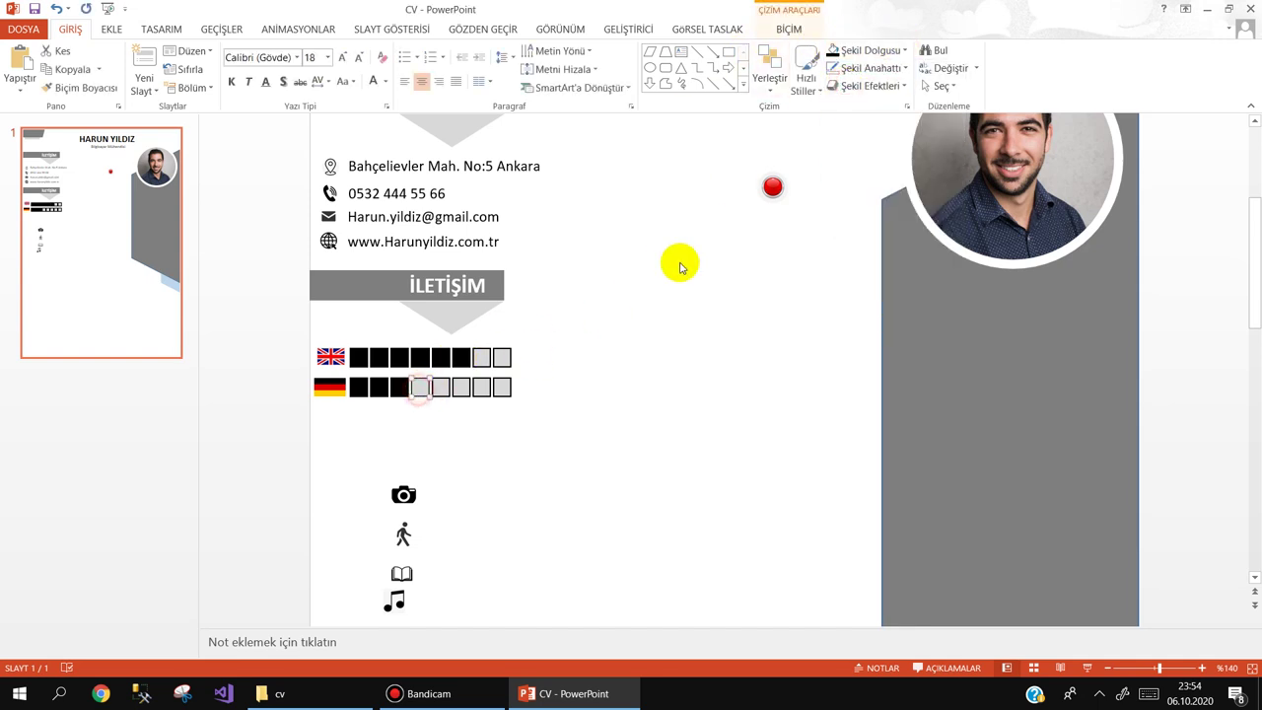
pyautogui.click(864, 49)
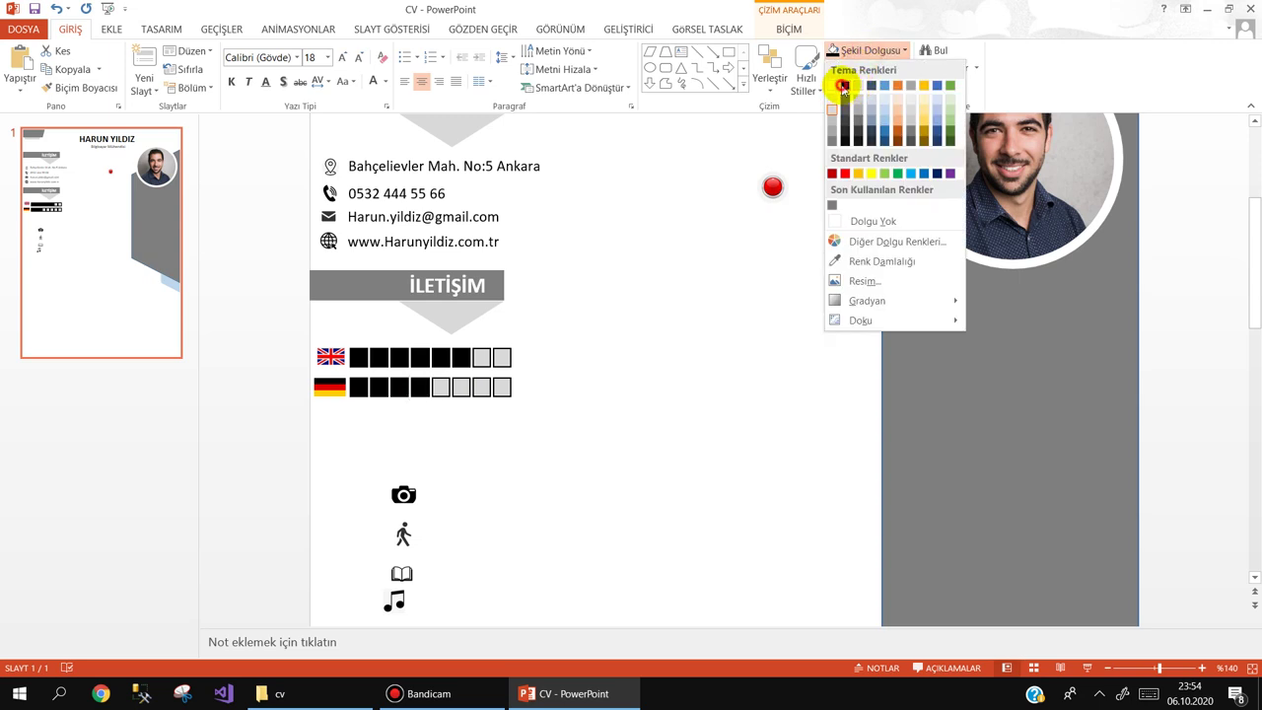
pyautogui.click(843, 86)
pyautogui.click(653, 340)
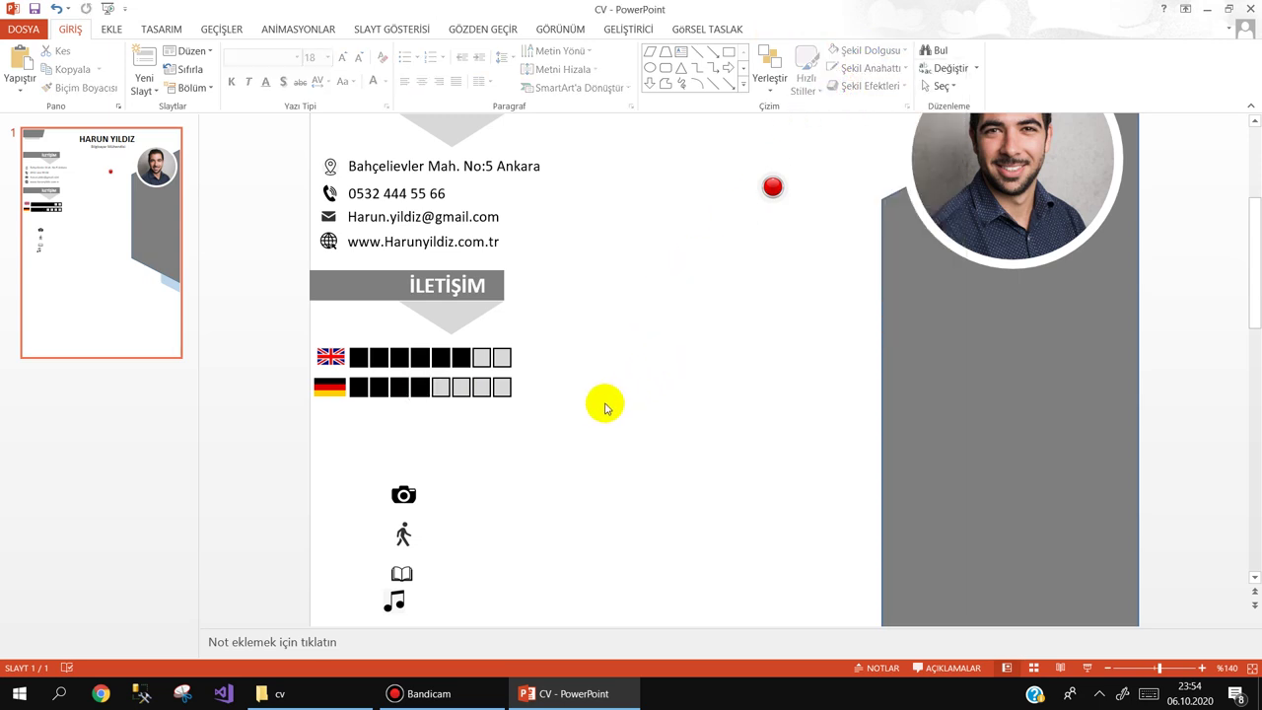
# Select the German flag with its squares and line the row up beneath the English one.
pyautogui.moveTo(567, 424); pyautogui.dragTo(341, 393)
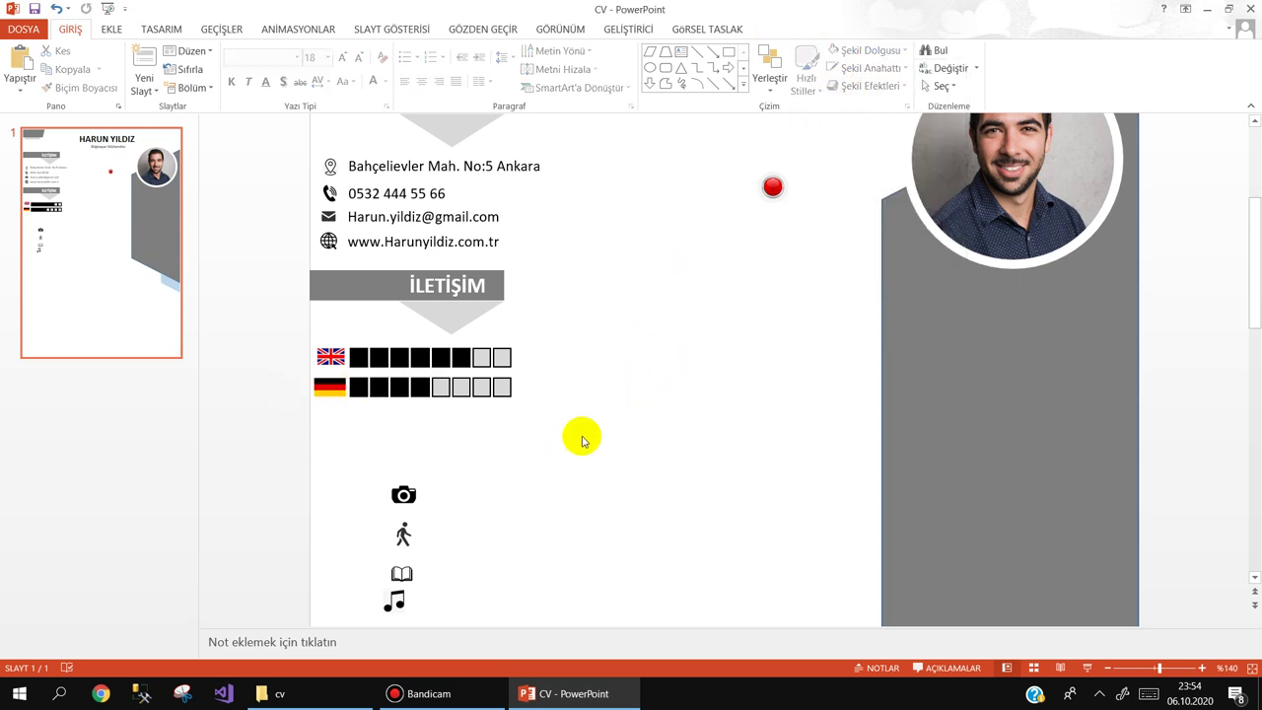
pyautogui.moveTo(562, 430); pyautogui.dragTo(231, 369)
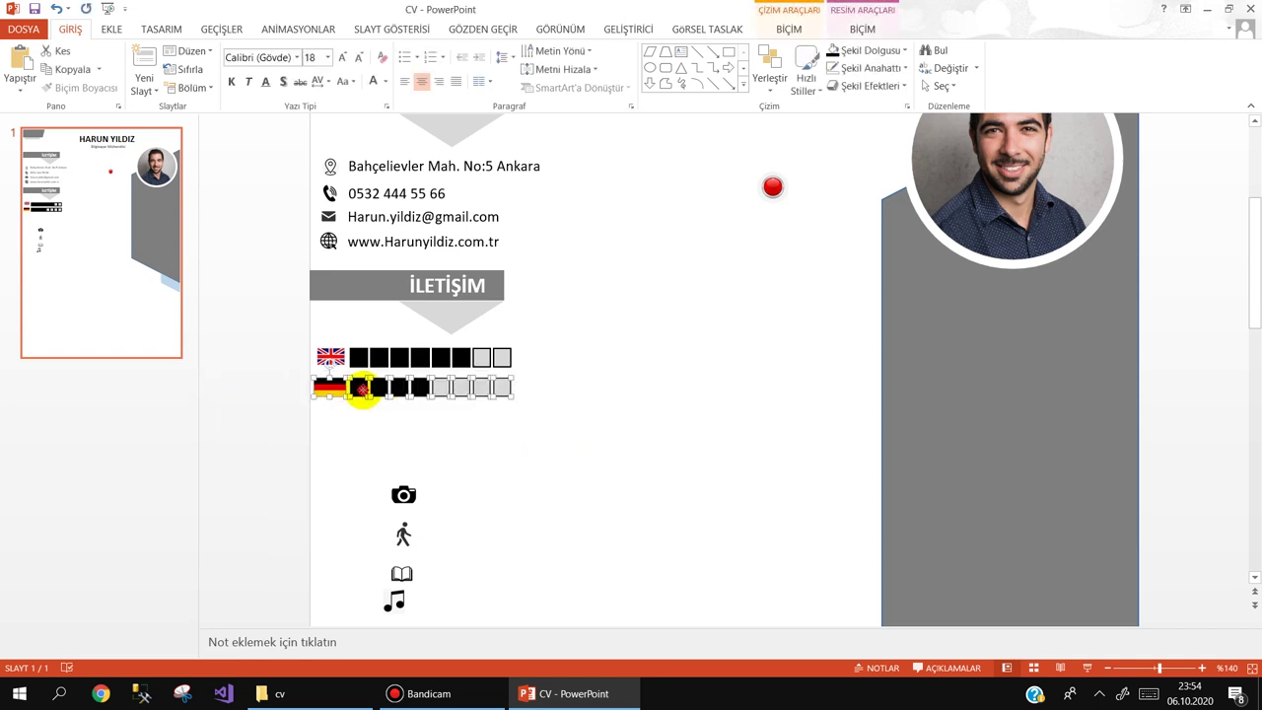
pyautogui.moveTo(363, 390); pyautogui.dragTo(362, 398)
pyautogui.click(556, 480)
# Move the four hobby icons down and to the left.
pyautogui.scroll(-1, 573, 488)
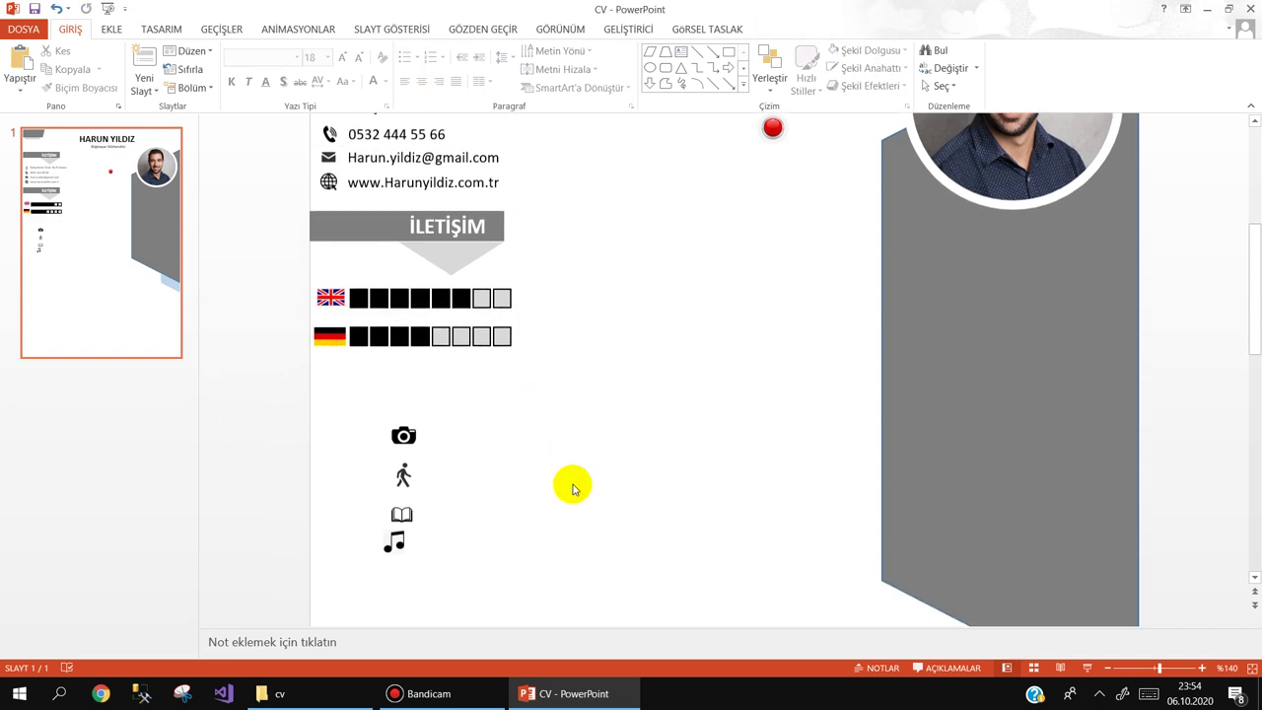
pyautogui.scroll(-3, 573, 488)
pyautogui.moveTo(478, 188); pyautogui.dragTo(266, 362)
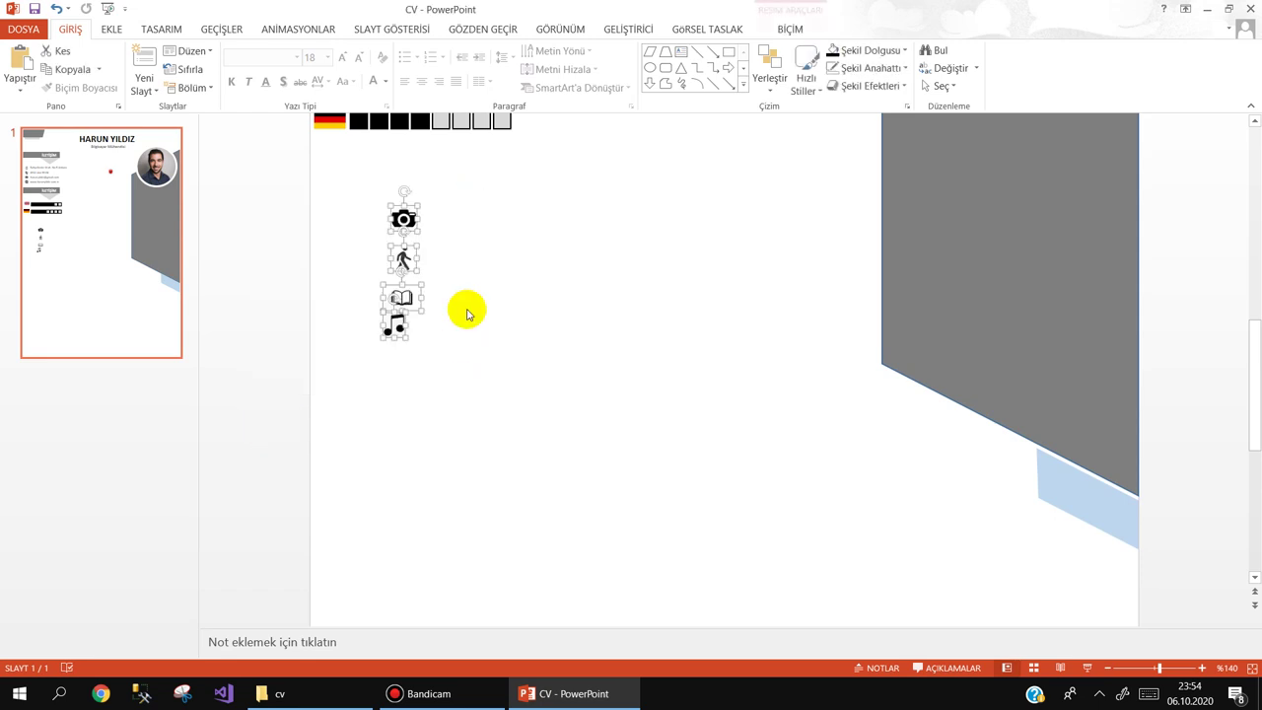
pyautogui.moveTo(403, 216); pyautogui.dragTo(378, 404)
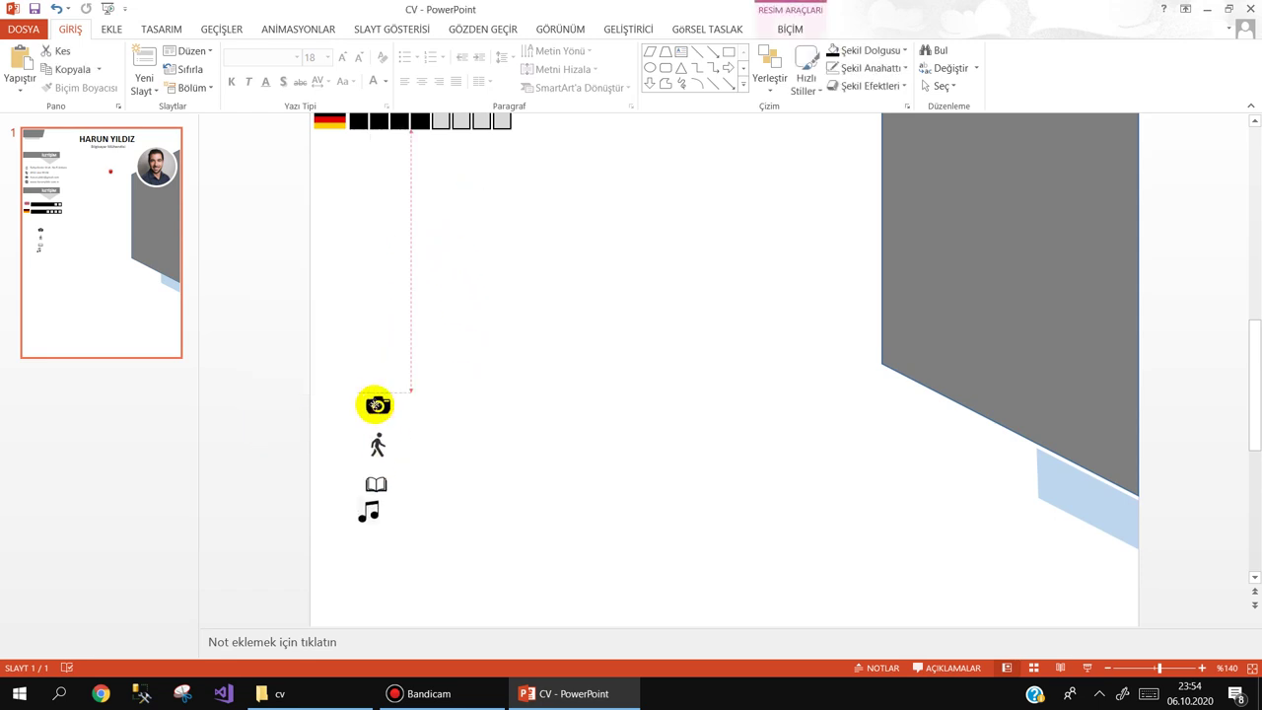
pyautogui.click(471, 375)
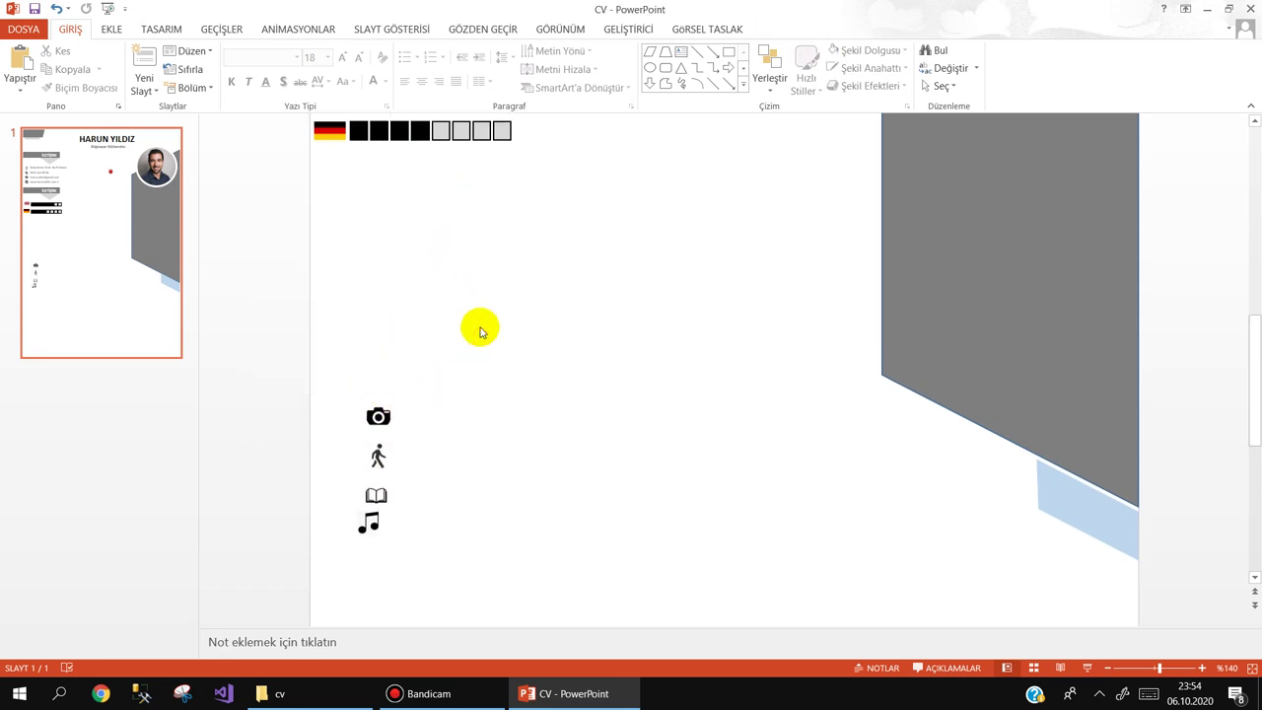
# Place a copy of the İLETİŞİM header below the languages section.
pyautogui.scroll(3, 572, 206)
pyautogui.moveTo(576, 188)
pyautogui.mouseDown()
pyautogui.moveTo(279, 248)
pyautogui.moveTo(574, 186)
pyautogui.mouseUp()
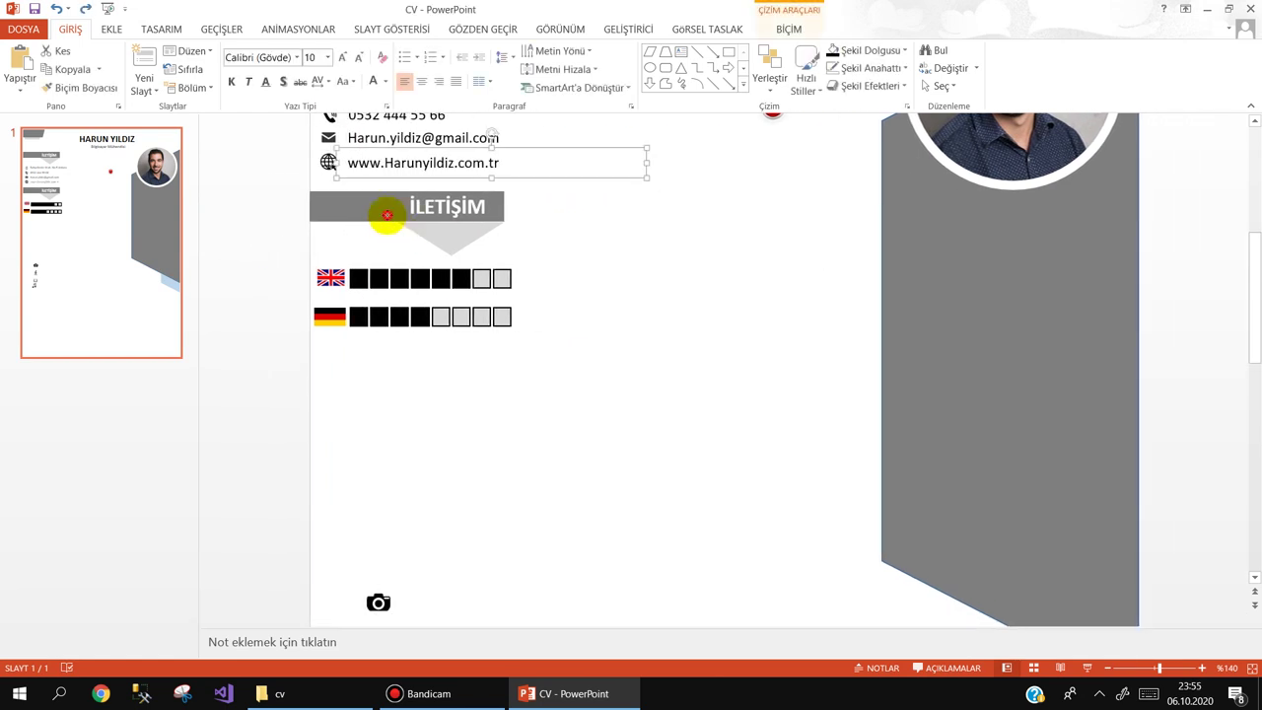
pyautogui.click(380, 212)
pyautogui.click(413, 207)
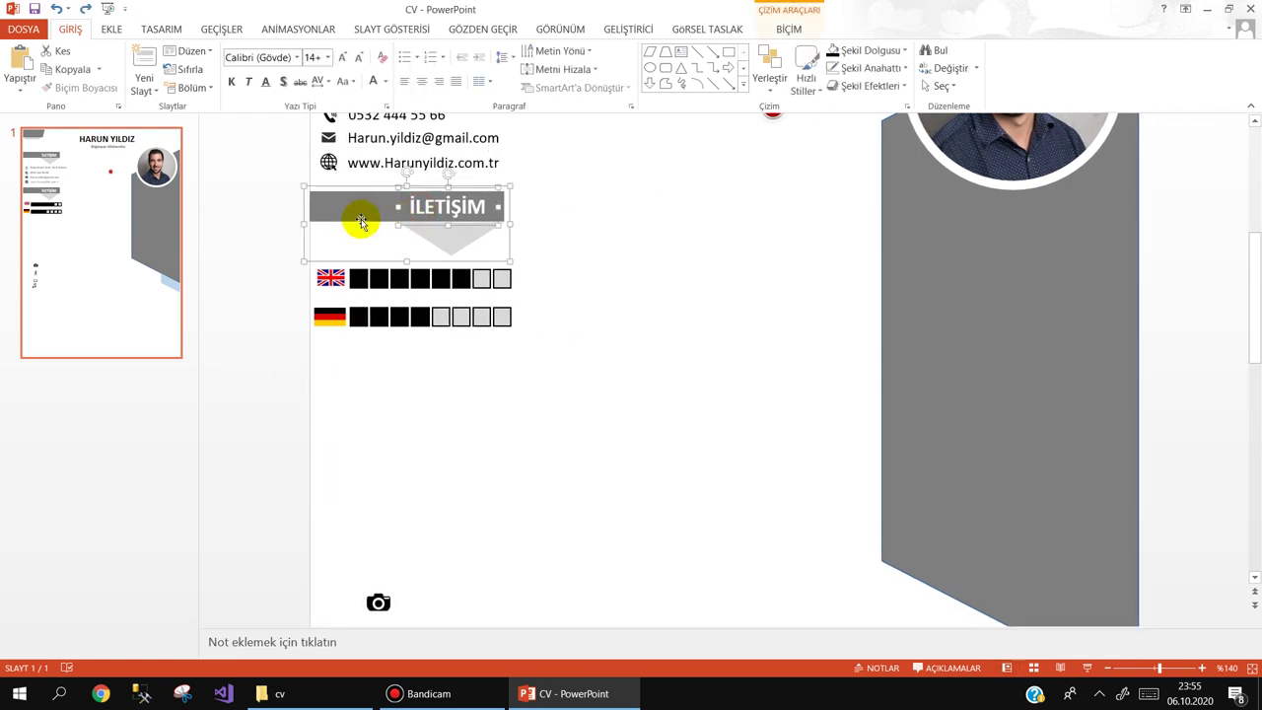
pyautogui.moveTo(364, 219); pyautogui.dragTo(363, 432)
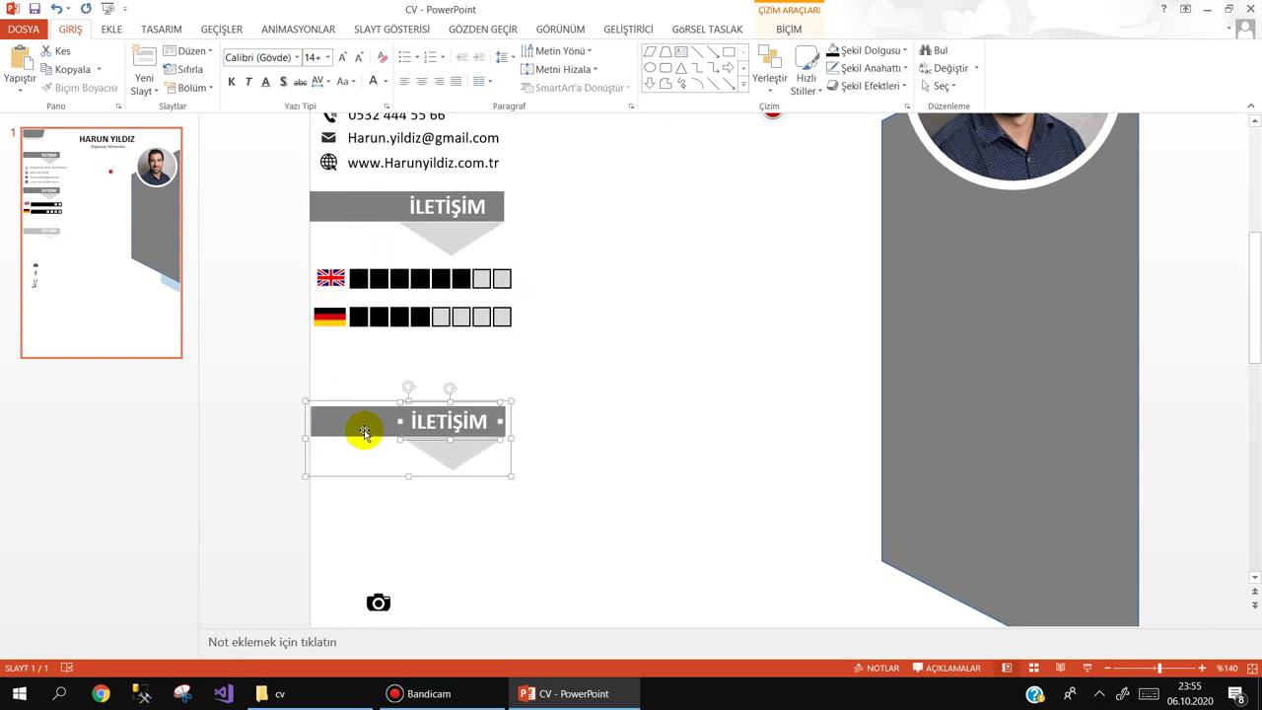
pyautogui.click(490, 512)
# Line up the camera, walker, book and music icons in a tight row under the new header.
pyautogui.scroll(-2, 618, 445)
pyautogui.scroll(-2, 617, 446)
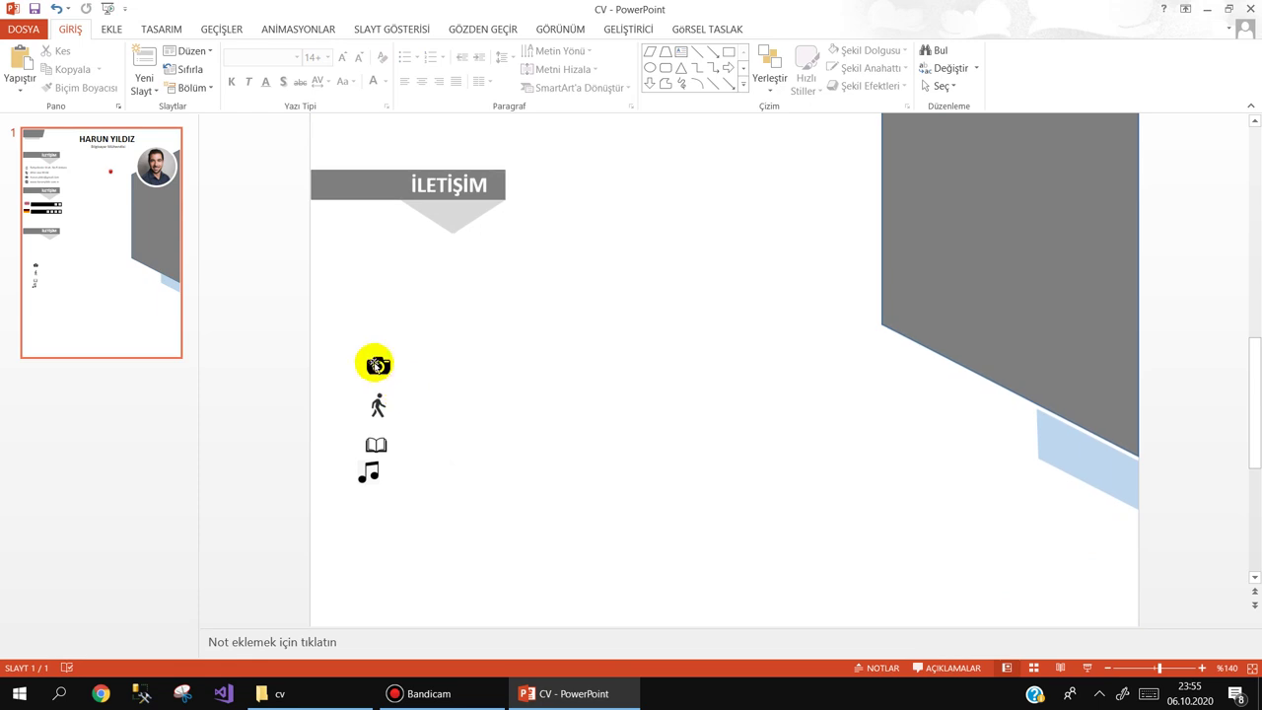
pyautogui.moveTo(376, 365)
pyautogui.mouseDown()
pyautogui.moveTo(333, 253)
pyautogui.moveTo(365, 279)
pyautogui.mouseUp()
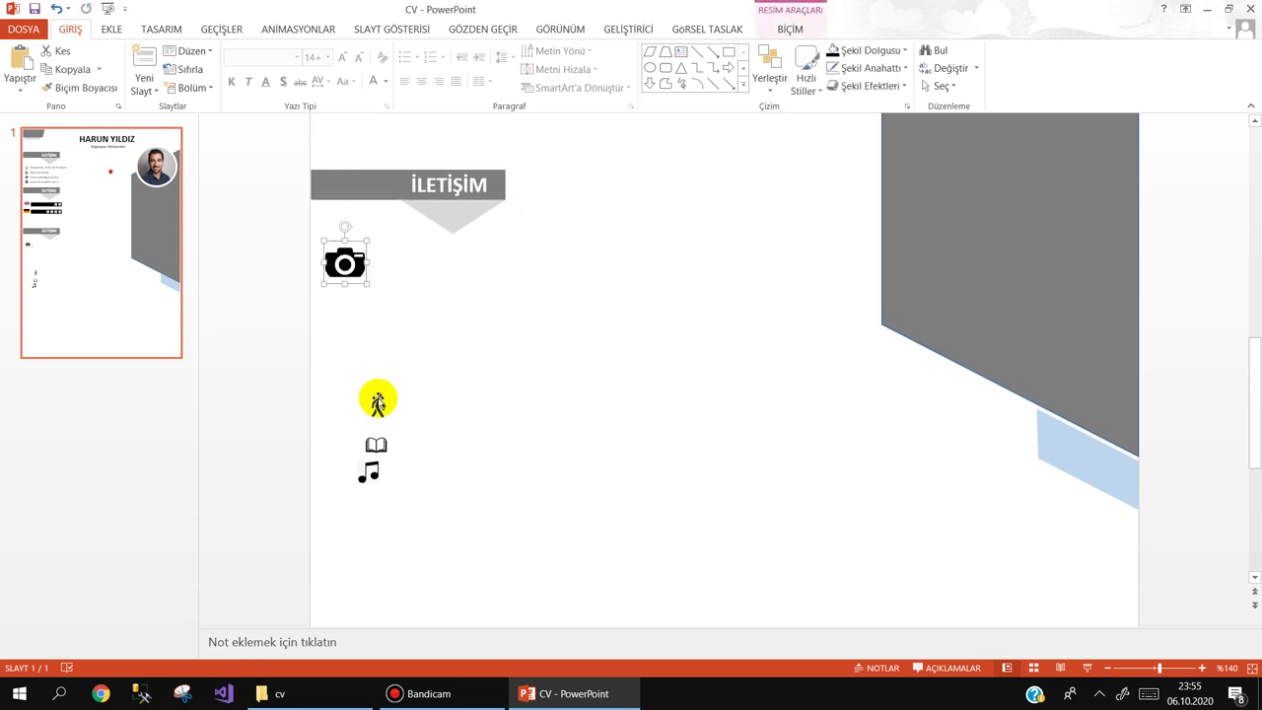
pyautogui.moveTo(378, 403)
pyautogui.mouseDown()
pyautogui.moveTo(383, 263)
pyautogui.moveTo(417, 285)
pyautogui.moveTo(405, 268)
pyautogui.mouseUp()
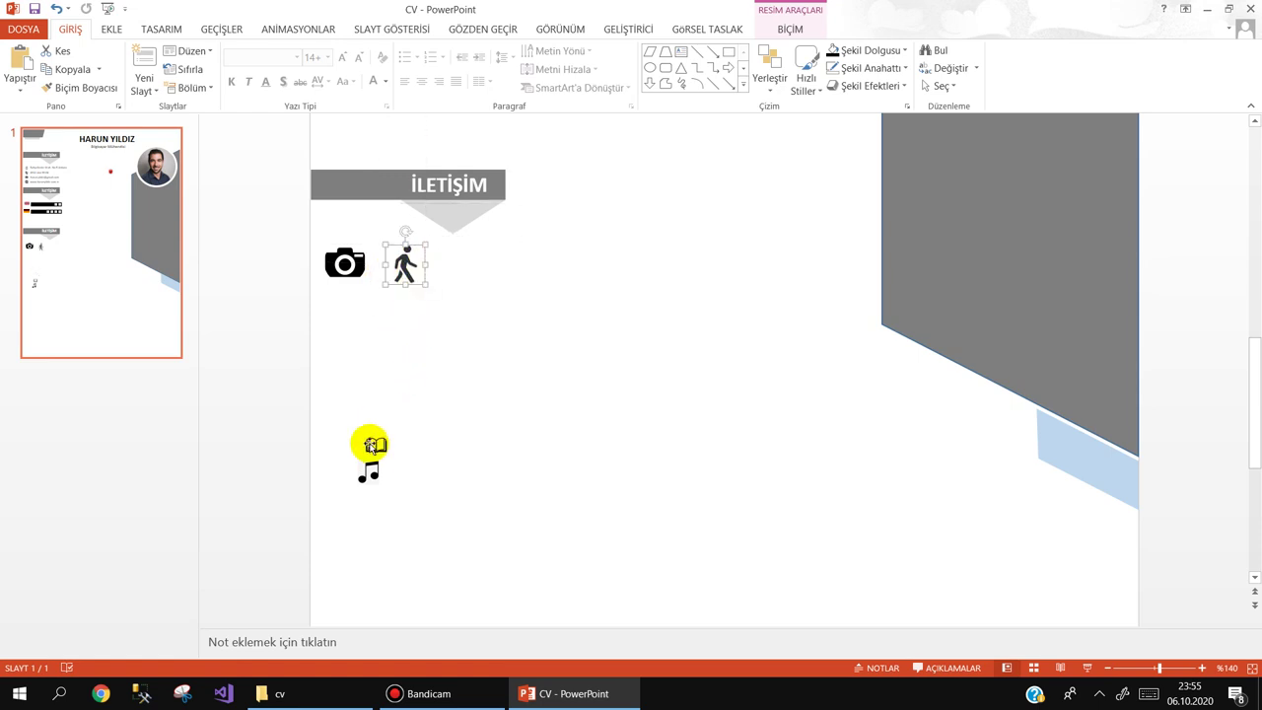
pyautogui.moveTo(380, 438)
pyautogui.mouseDown()
pyautogui.moveTo(446, 262)
pyautogui.moveTo(485, 292)
pyautogui.moveTo(458, 268)
pyautogui.mouseUp()
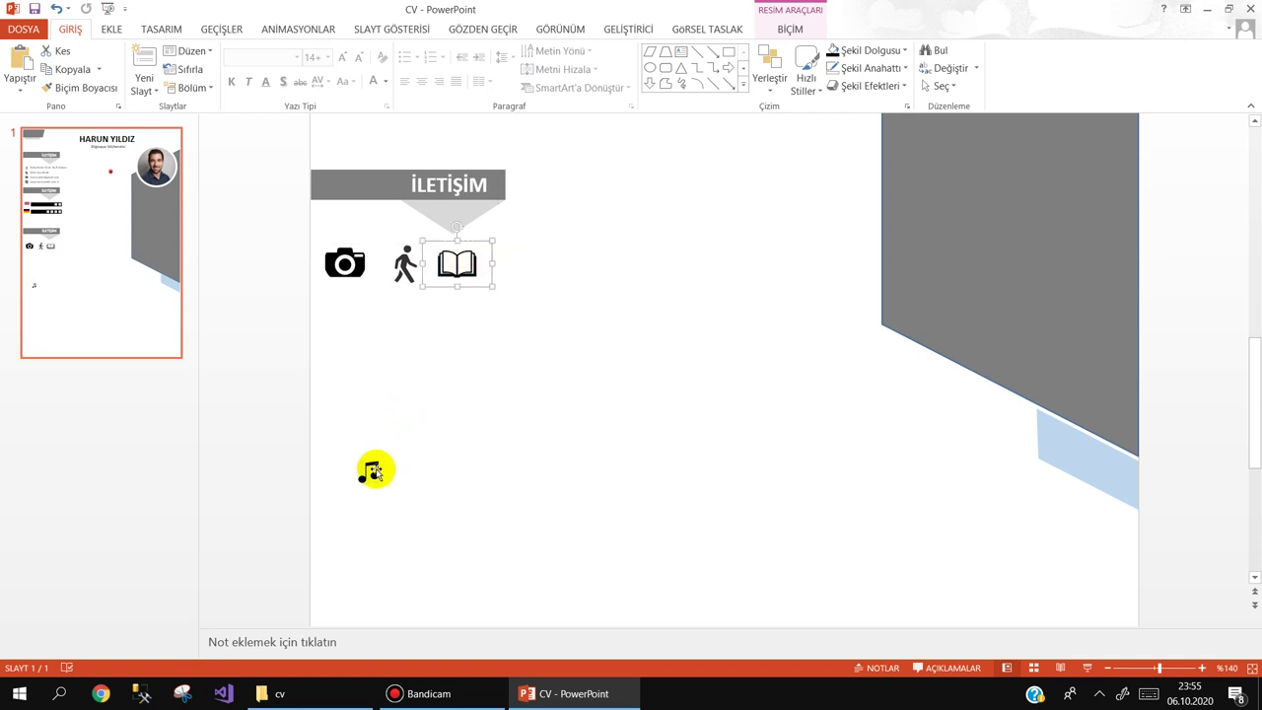
pyautogui.moveTo(371, 472)
pyautogui.mouseDown()
pyautogui.moveTo(519, 264)
pyautogui.moveTo(539, 283)
pyautogui.mouseUp()
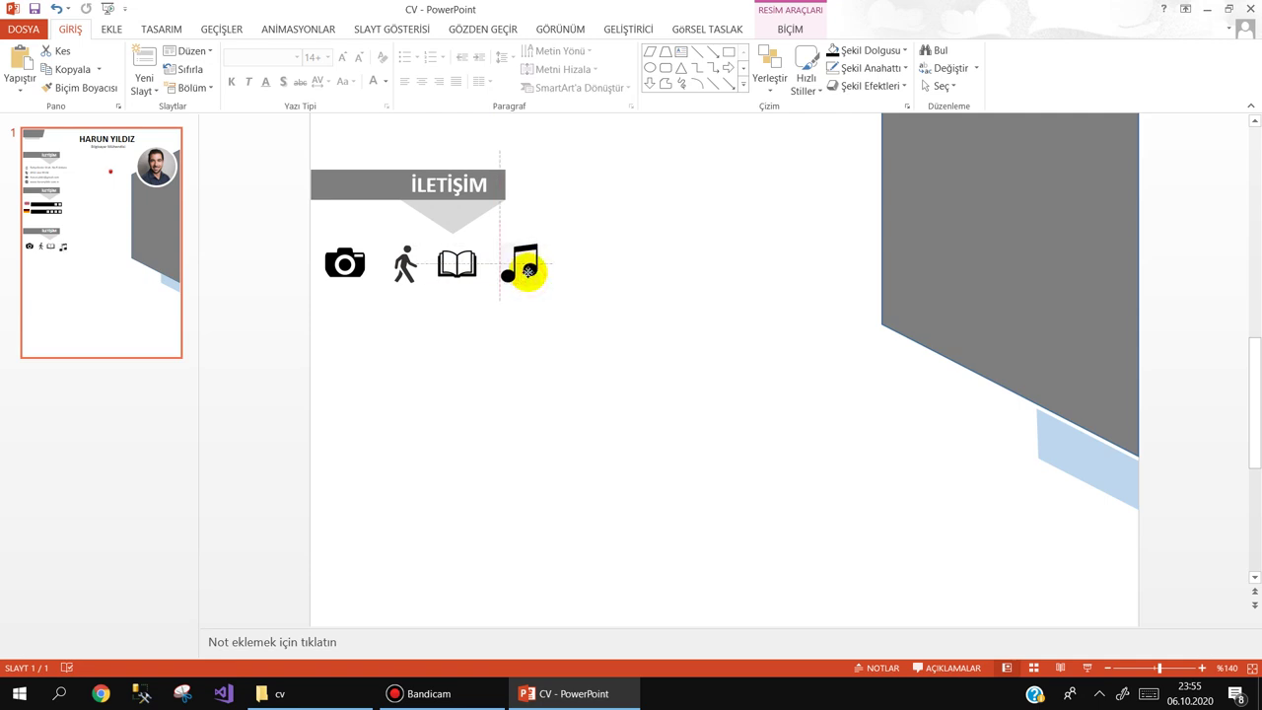
pyautogui.click(536, 332)
pyautogui.moveTo(407, 267)
pyautogui.mouseDown()
pyautogui.moveTo(395, 265)
pyautogui.moveTo(442, 264)
pyautogui.mouseUp()
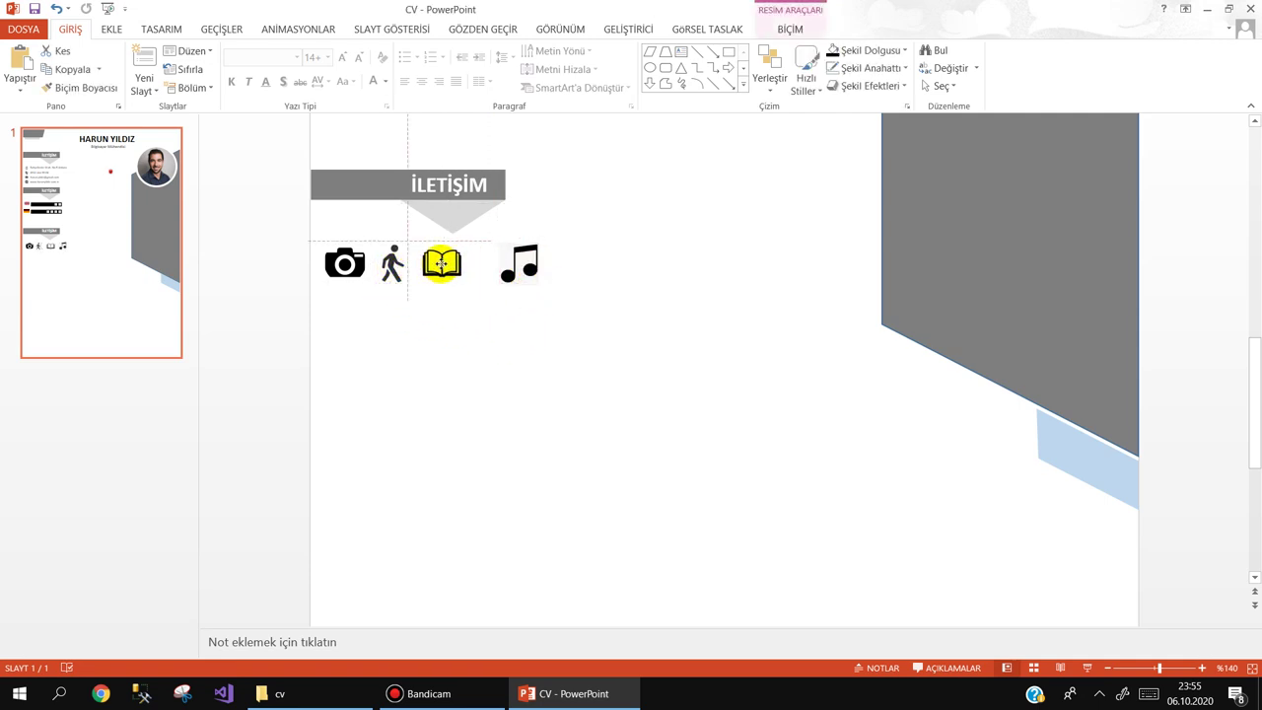
pyautogui.moveTo(521, 264); pyautogui.dragTo(498, 264)
pyautogui.click(513, 338)
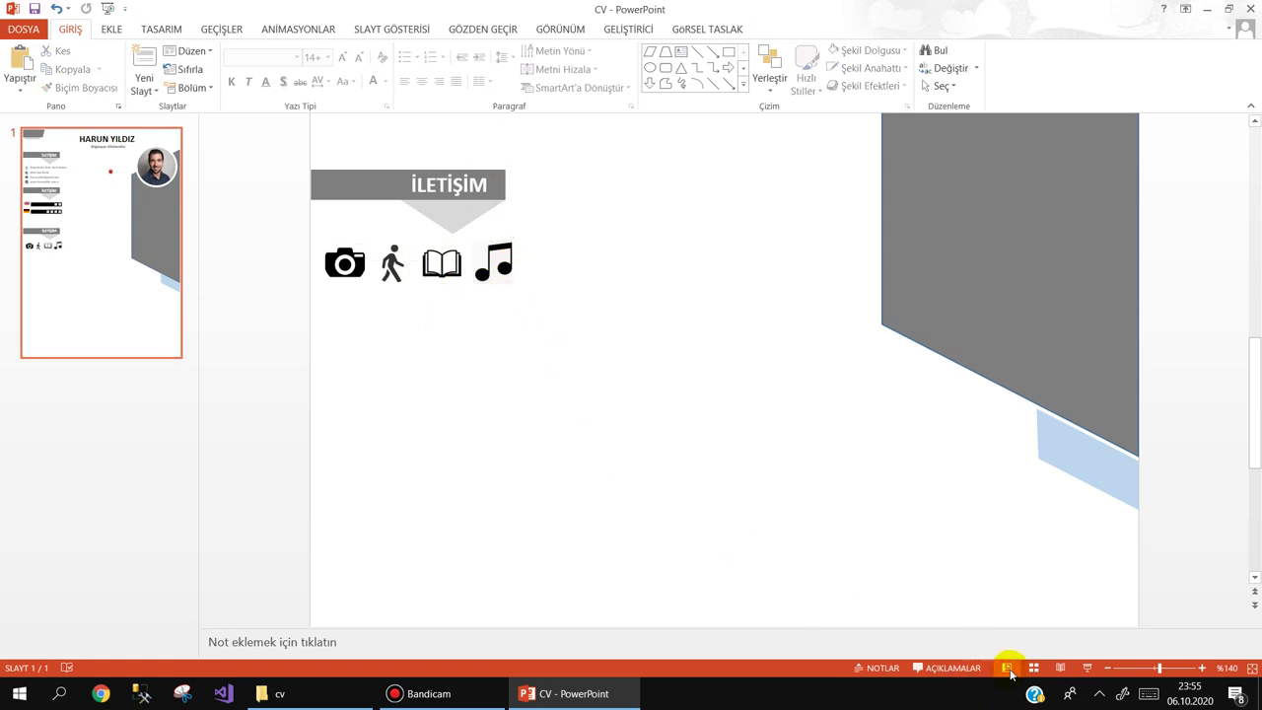
# Preview the CV as a full-screen slide show, then return to editing.
pyautogui.click(1085, 668)
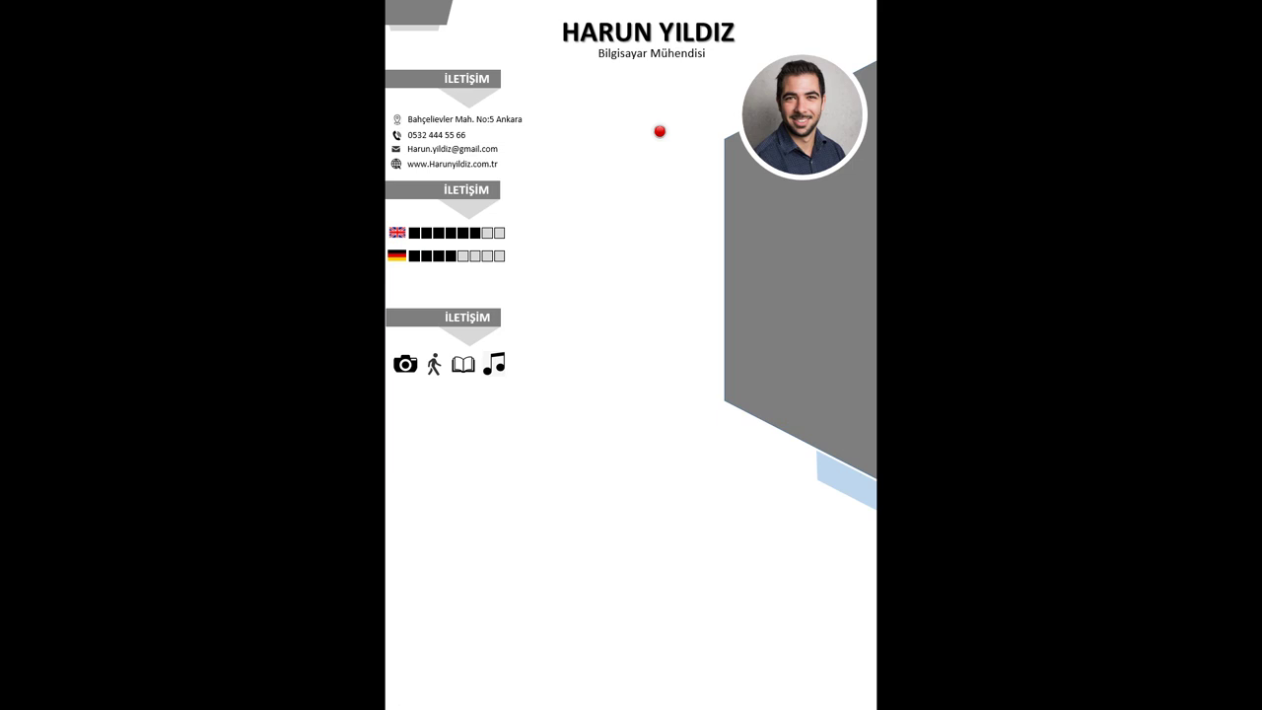
pyautogui.press('Escape')
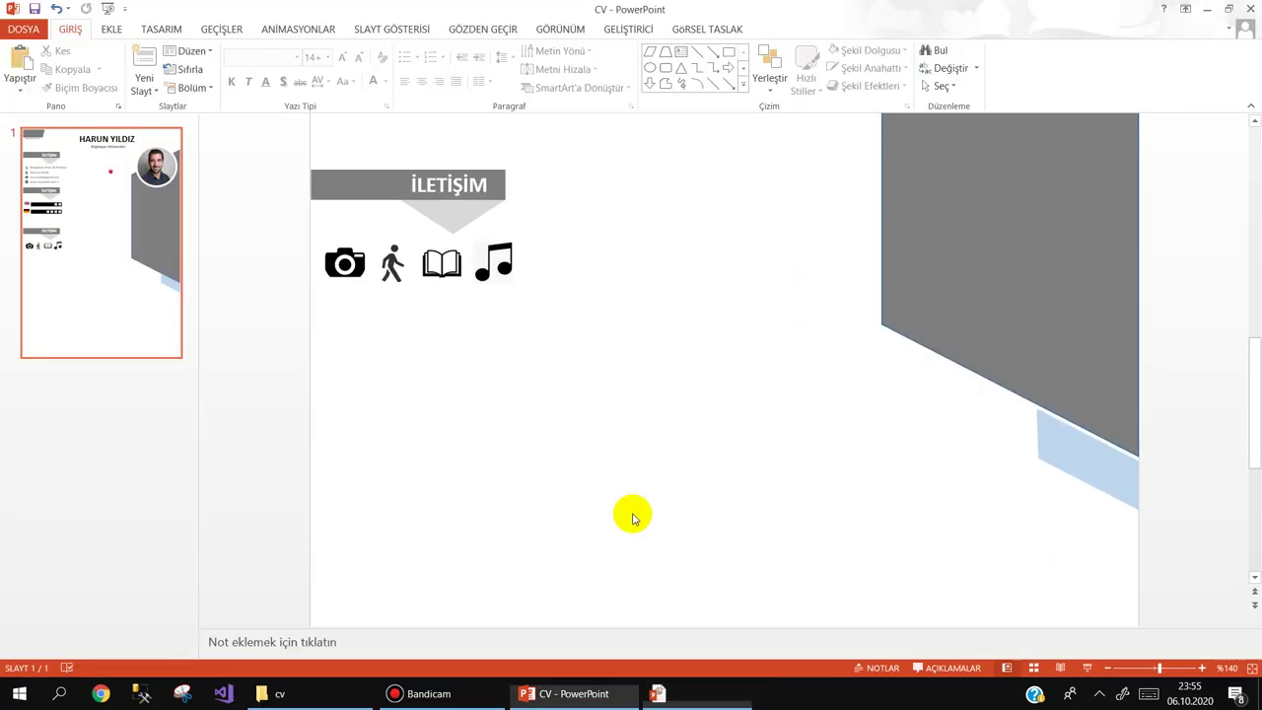
pyautogui.scroll(2, 522, 375)
pyautogui.scroll(3, 523, 382)
pyautogui.scroll(3, 523, 383)
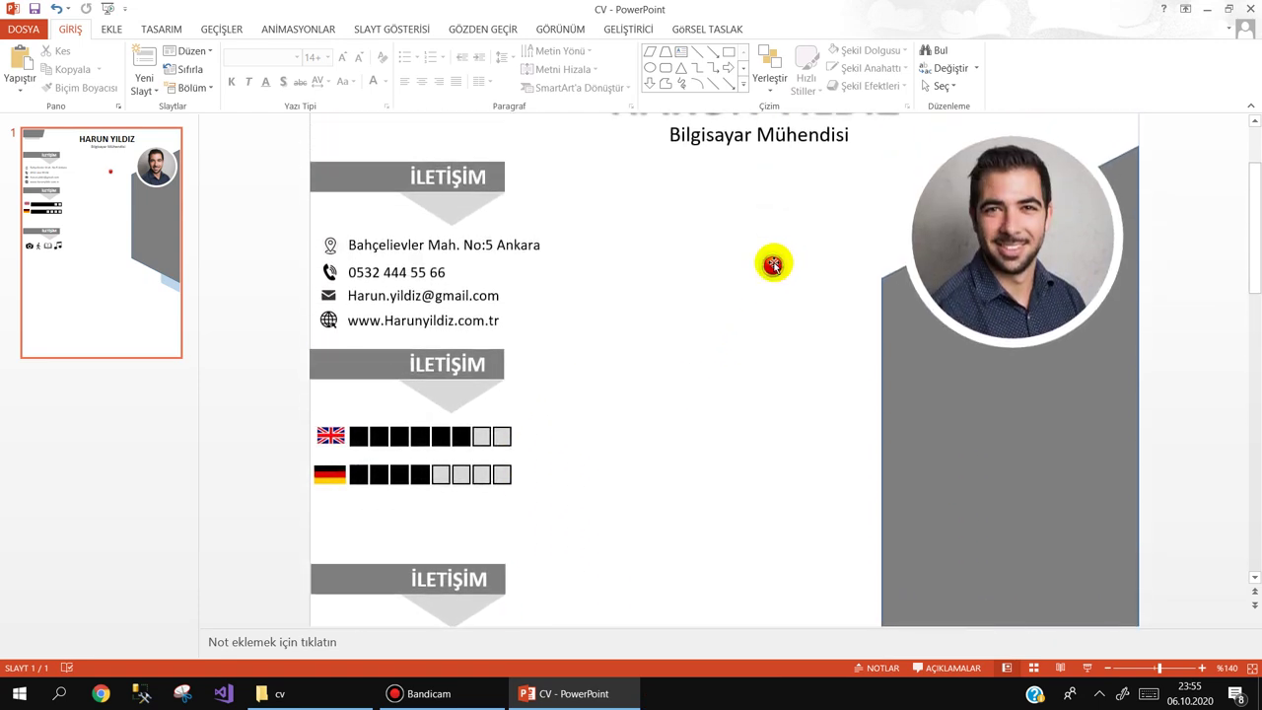
# Move the red dot lower and further left on the slide.
pyautogui.moveTo(773, 264); pyautogui.dragTo(749, 366)
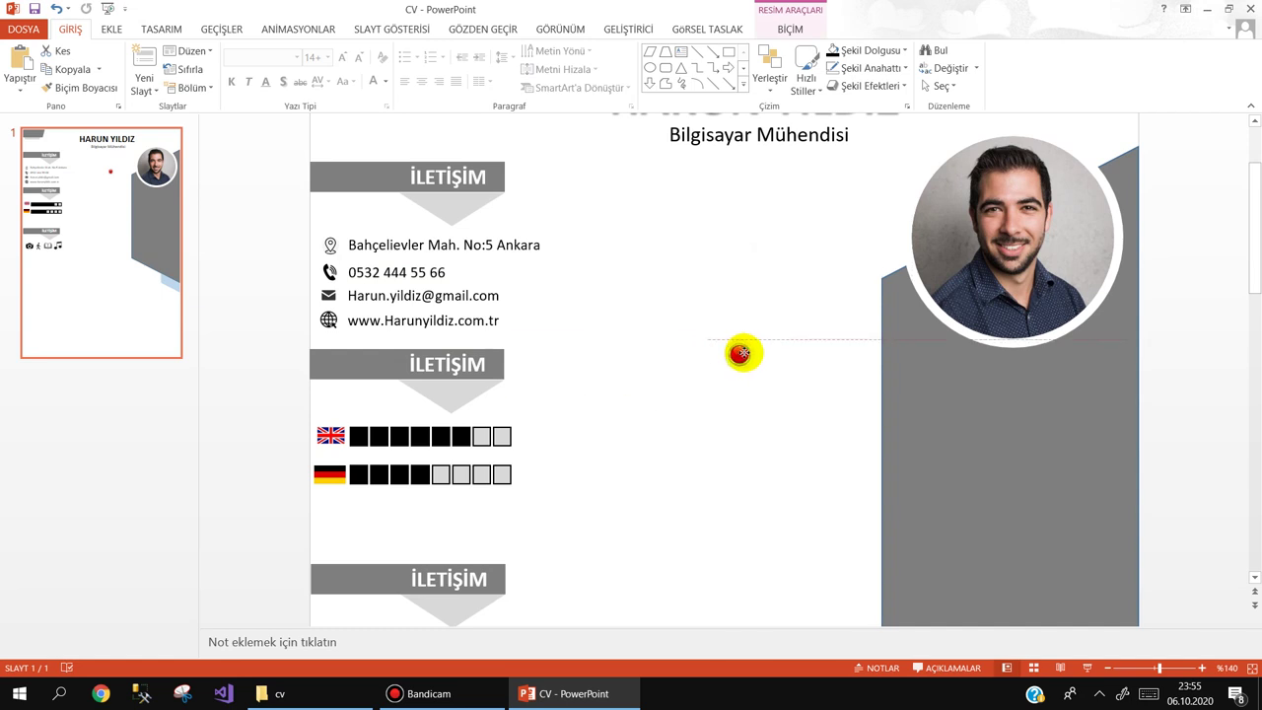
pyautogui.scroll(1, 749, 363)
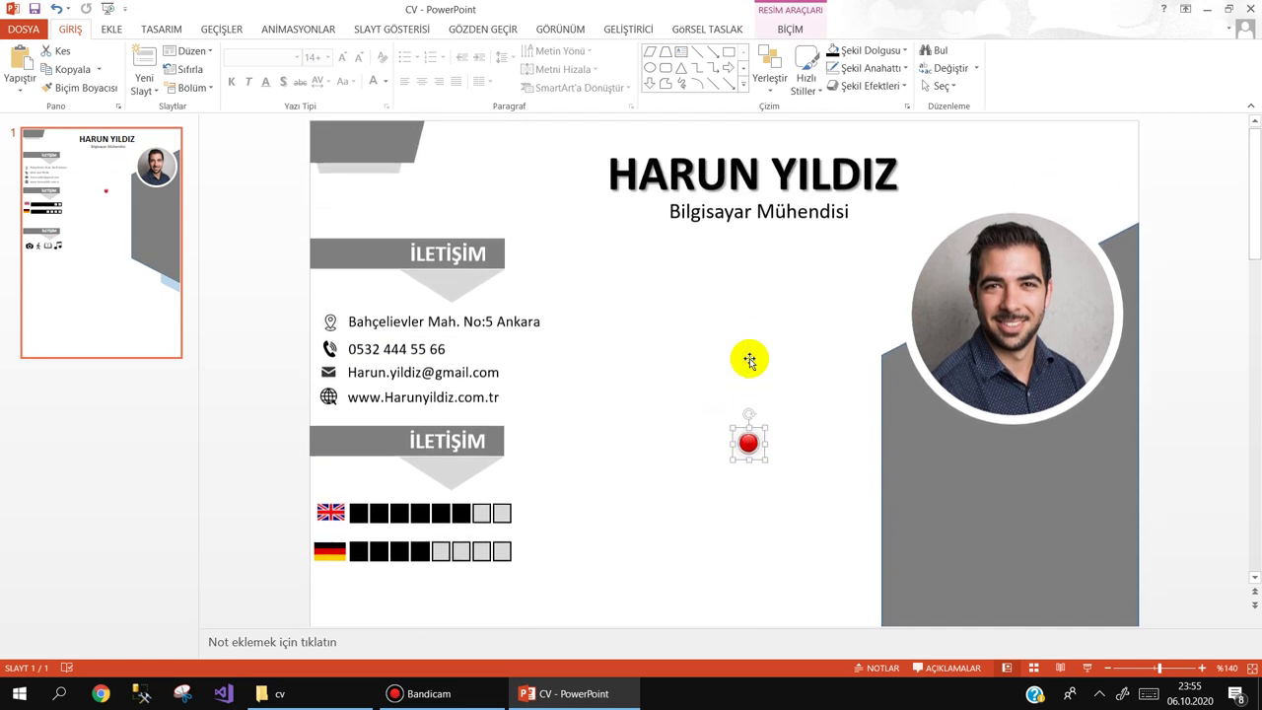
pyautogui.moveTo(746, 450)
pyautogui.mouseDown()
pyautogui.moveTo(632, 342)
pyautogui.moveTo(647, 507)
pyautogui.mouseUp()
# Place a copy of the İLETİŞİM header below the hobby icons.
pyautogui.scroll(-2, 694, 402)
pyautogui.scroll(-3, 693, 402)
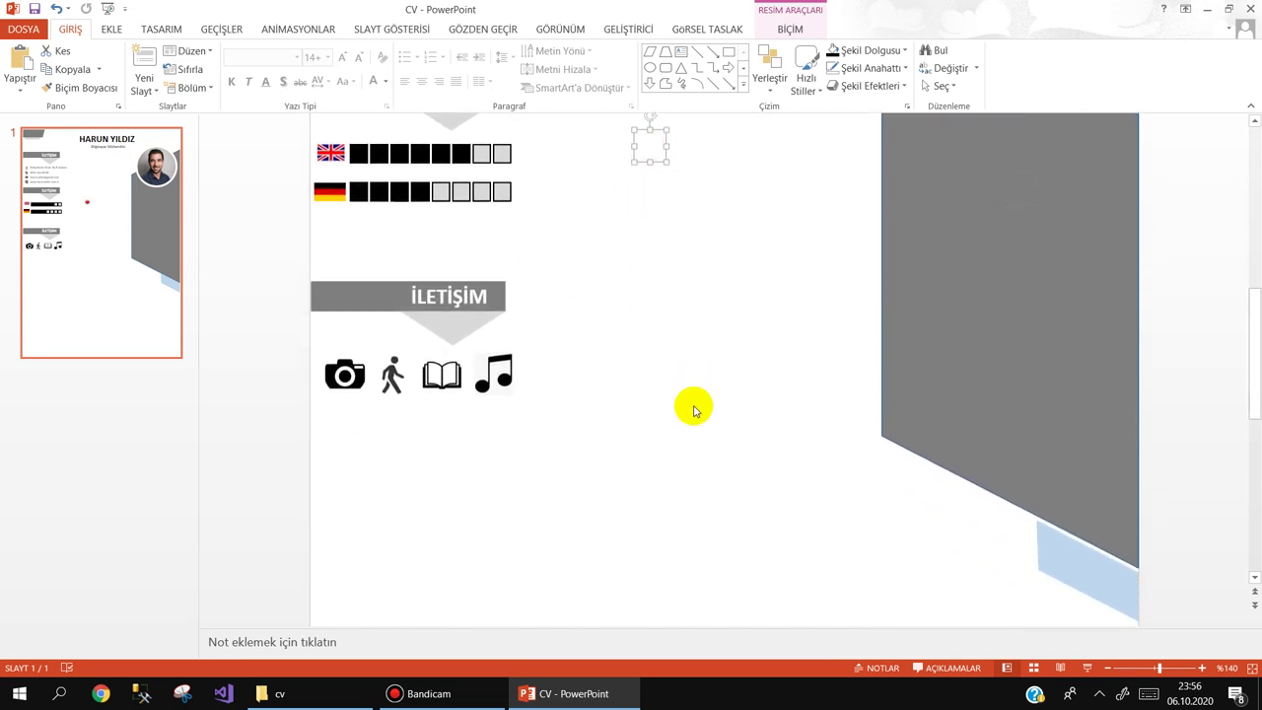
pyautogui.scroll(-3, 688, 405)
pyautogui.scroll(1, 691, 407)
pyautogui.scroll(1, 690, 407)
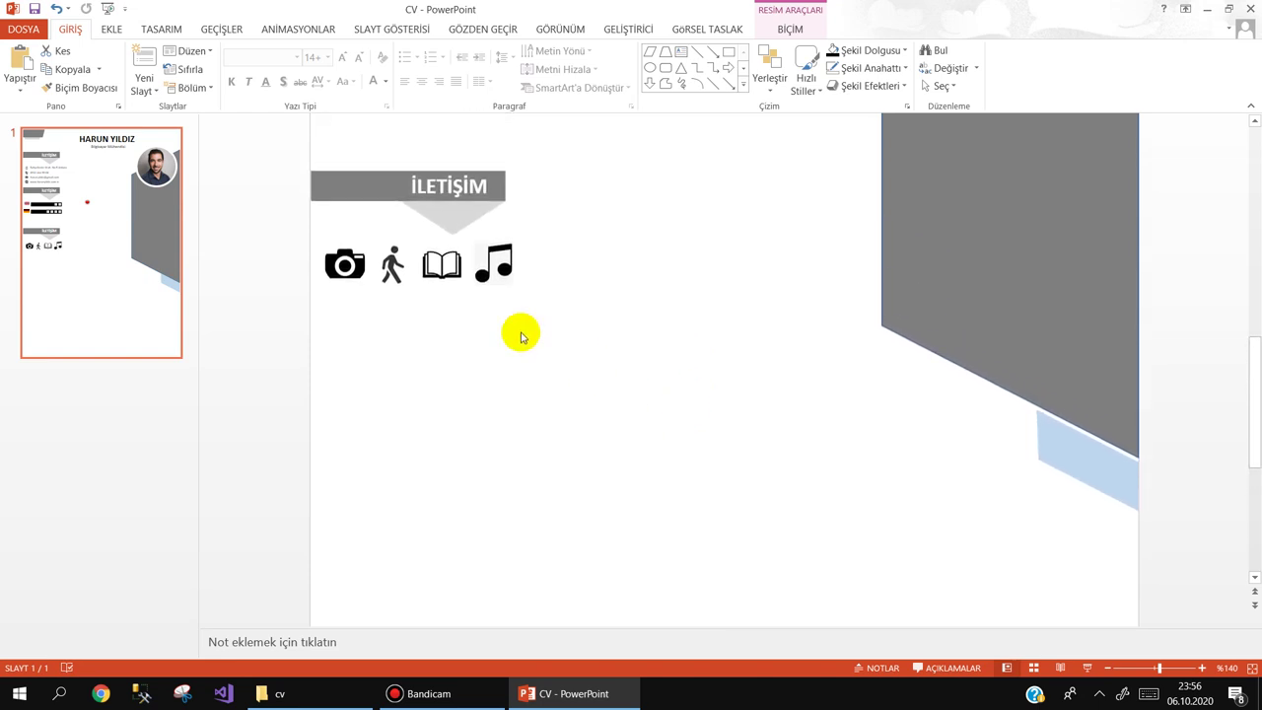
pyautogui.click(402, 199)
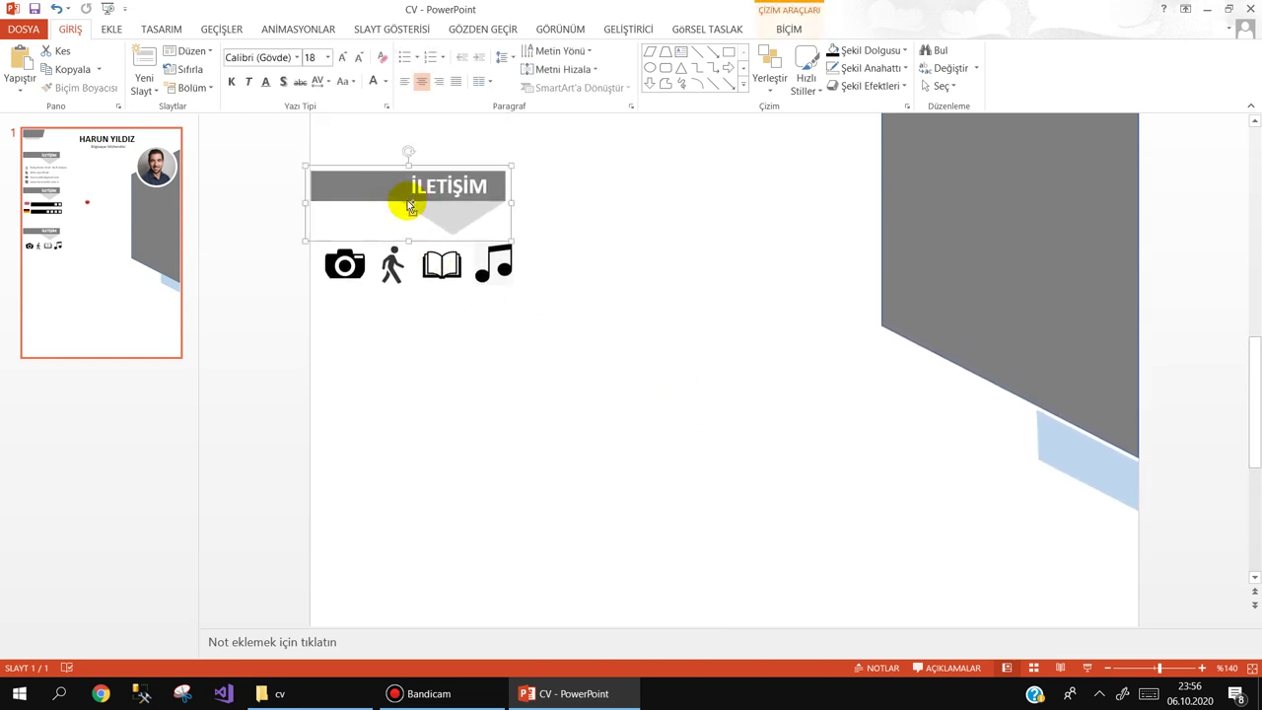
pyautogui.moveTo(404, 200); pyautogui.dragTo(407, 395)
pyautogui.click(639, 370)
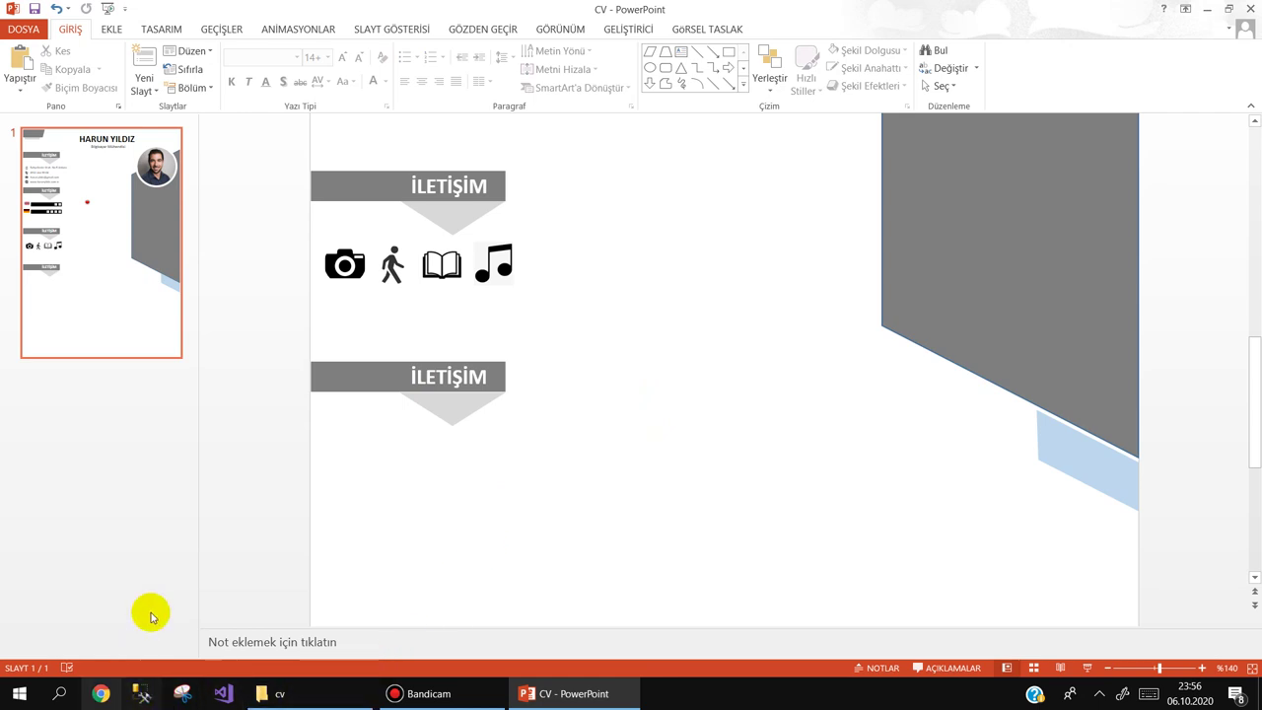
pyautogui.click(424, 693)
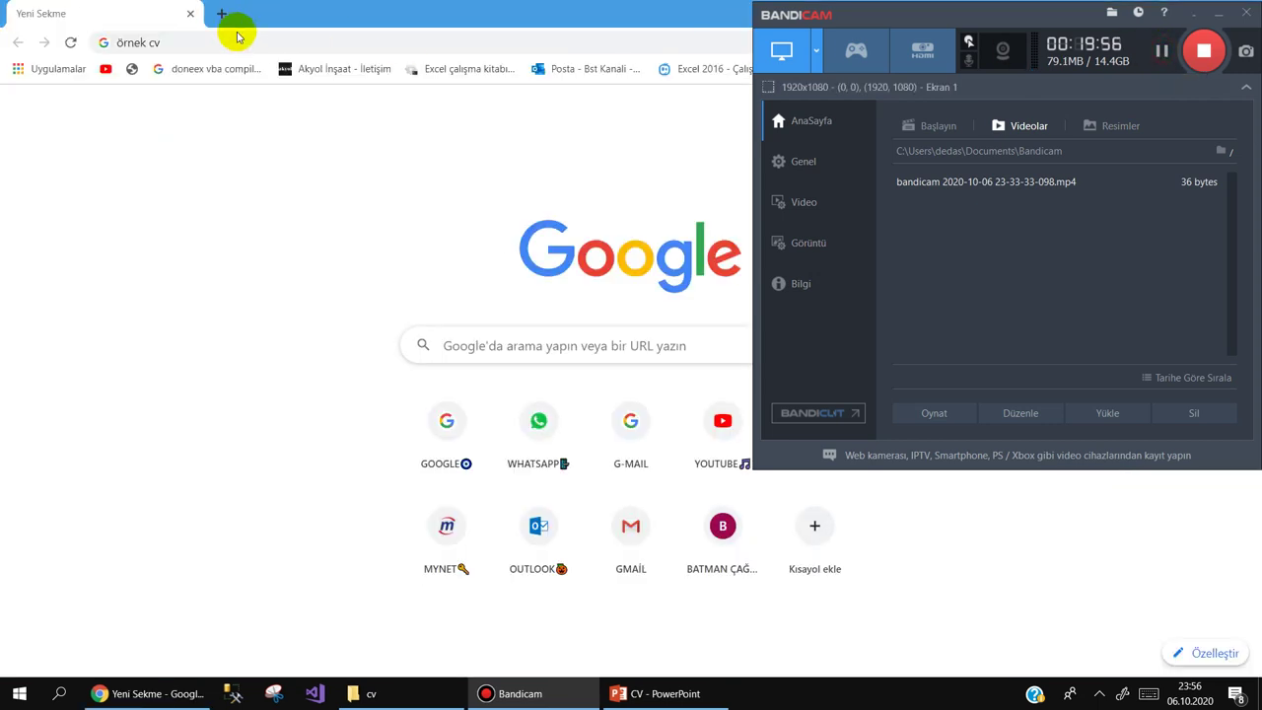
# Search Google Images for 'örnek cv' and preview the first sample CV.
pyautogui.press('Return')
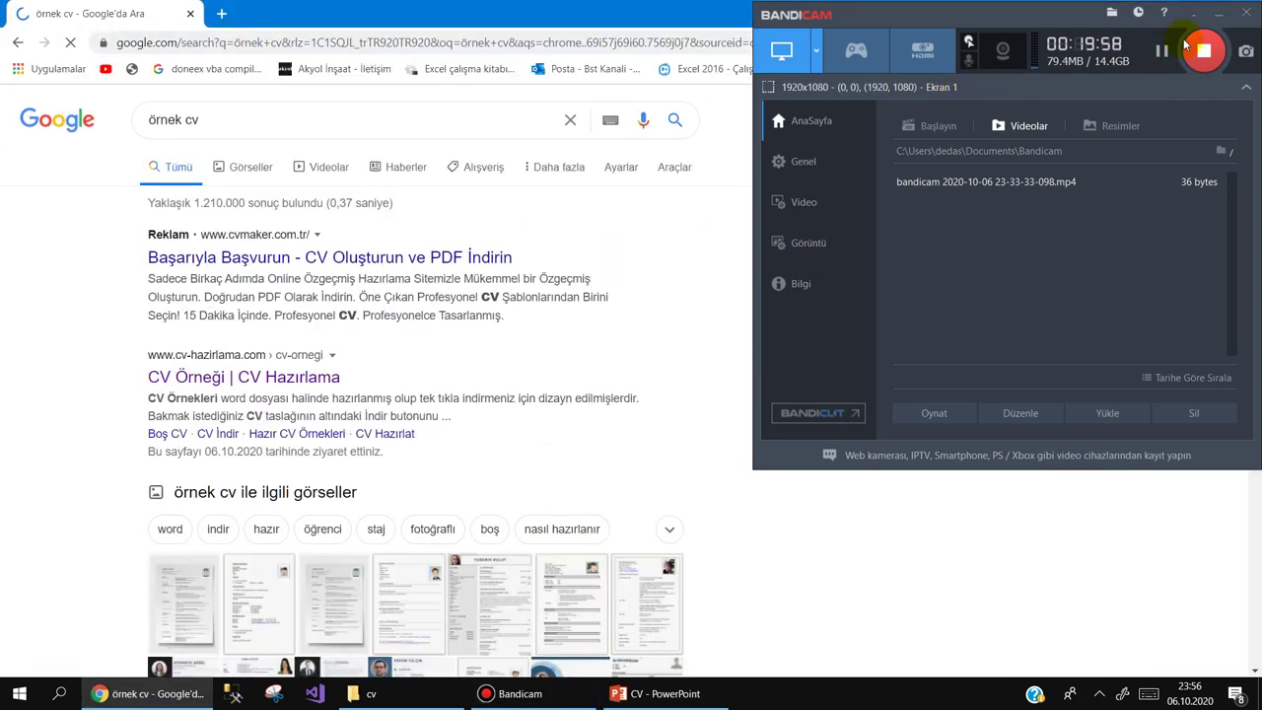
pyautogui.click(268, 610)
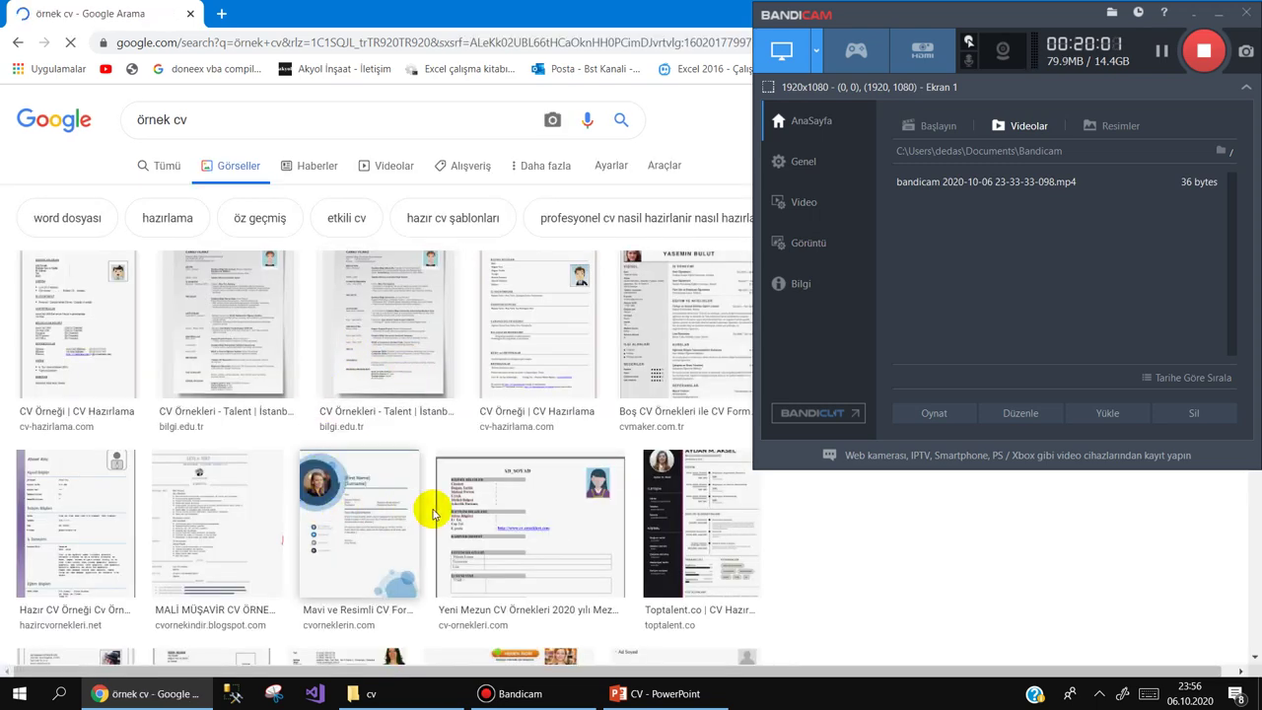
pyautogui.click(85, 328)
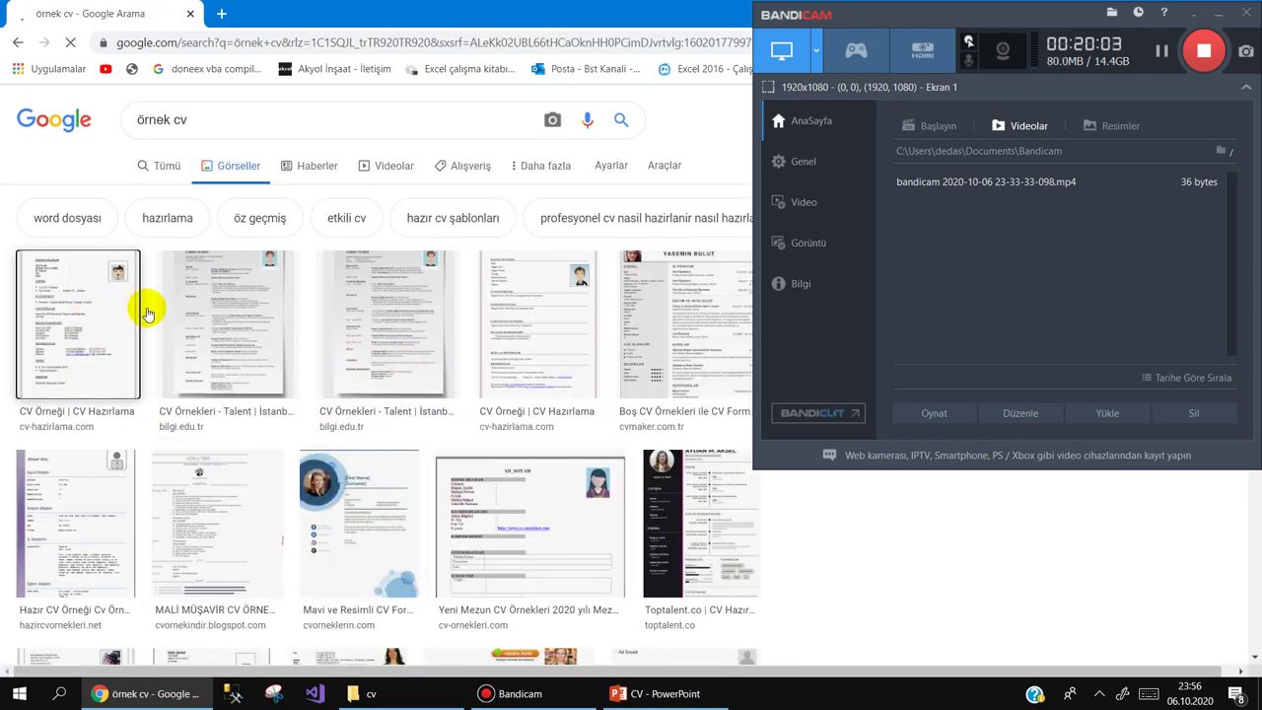
pyautogui.scroll(2, 986, 522)
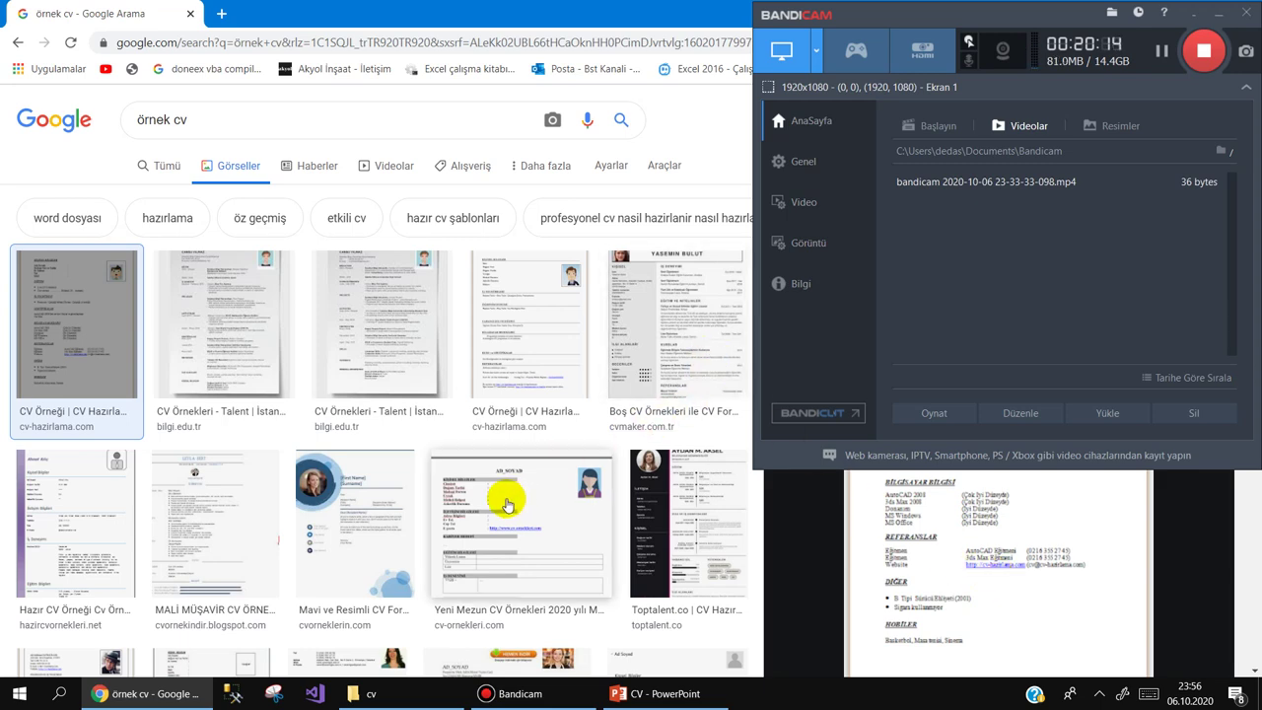
# Preview the second sample CV, then minimise Chrome to return to PowerPoint.
pyautogui.click(195, 314)
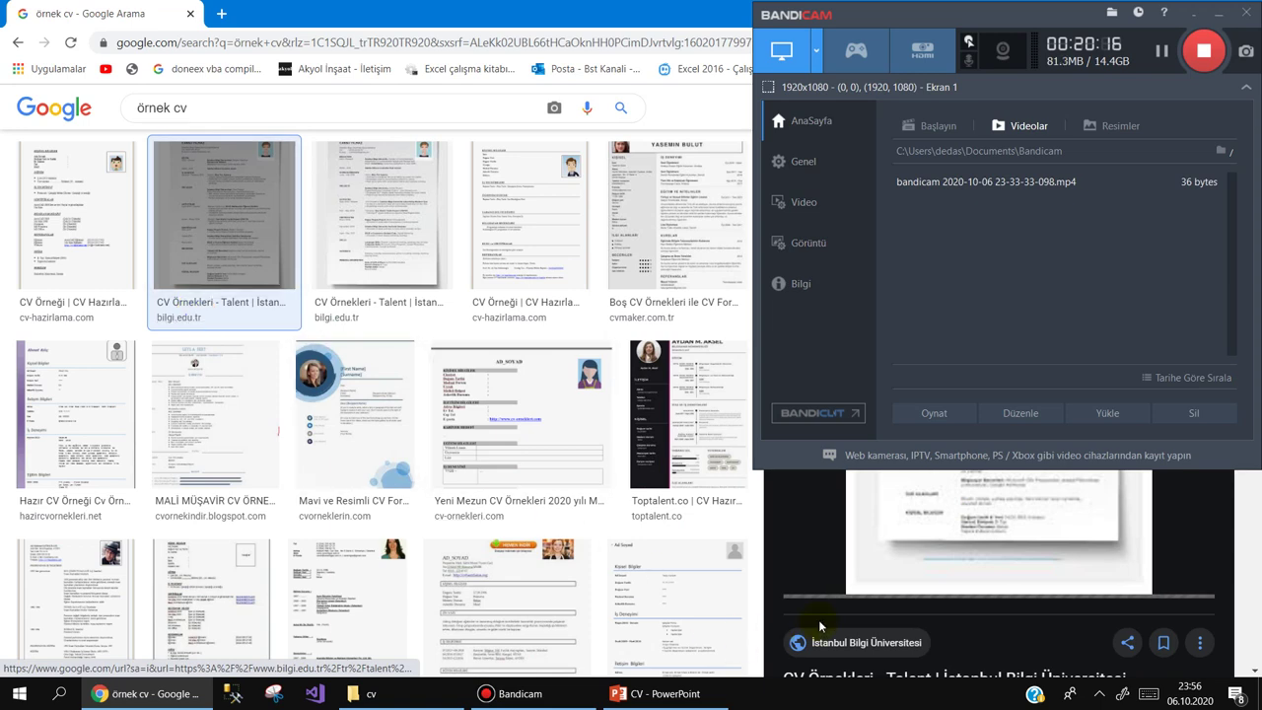
pyautogui.click(1221, 13)
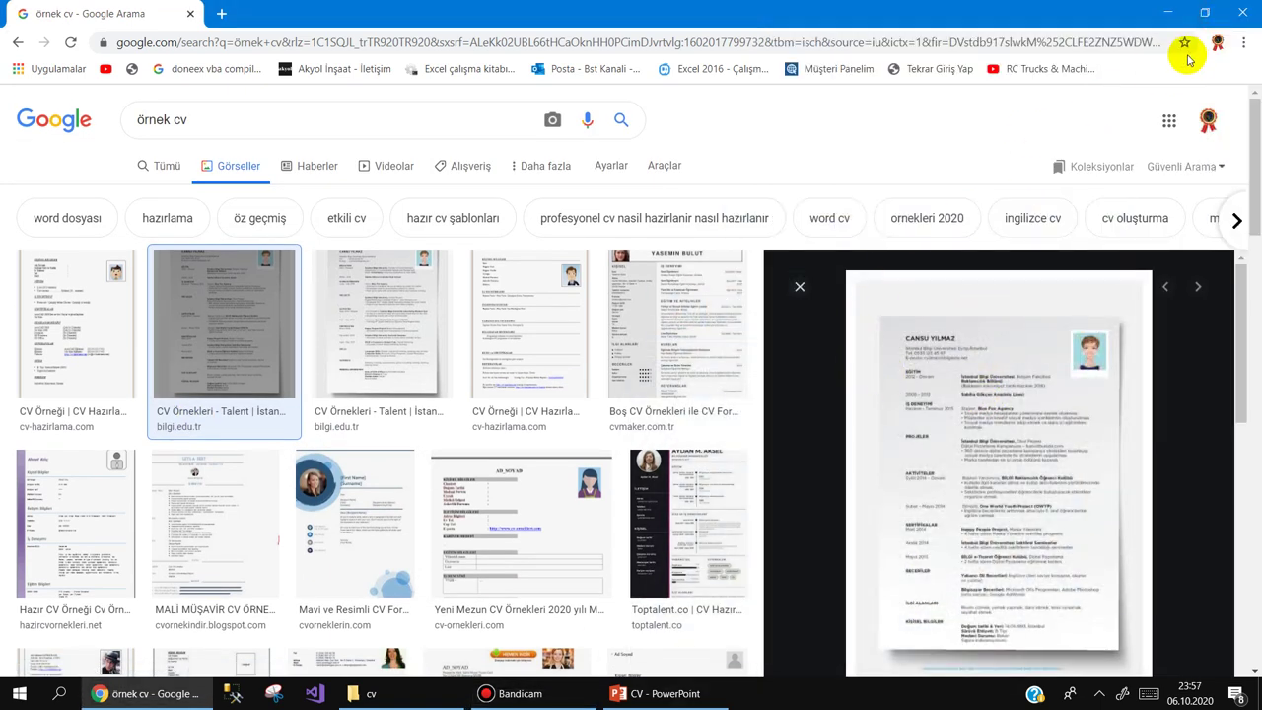
pyautogui.click(1168, 13)
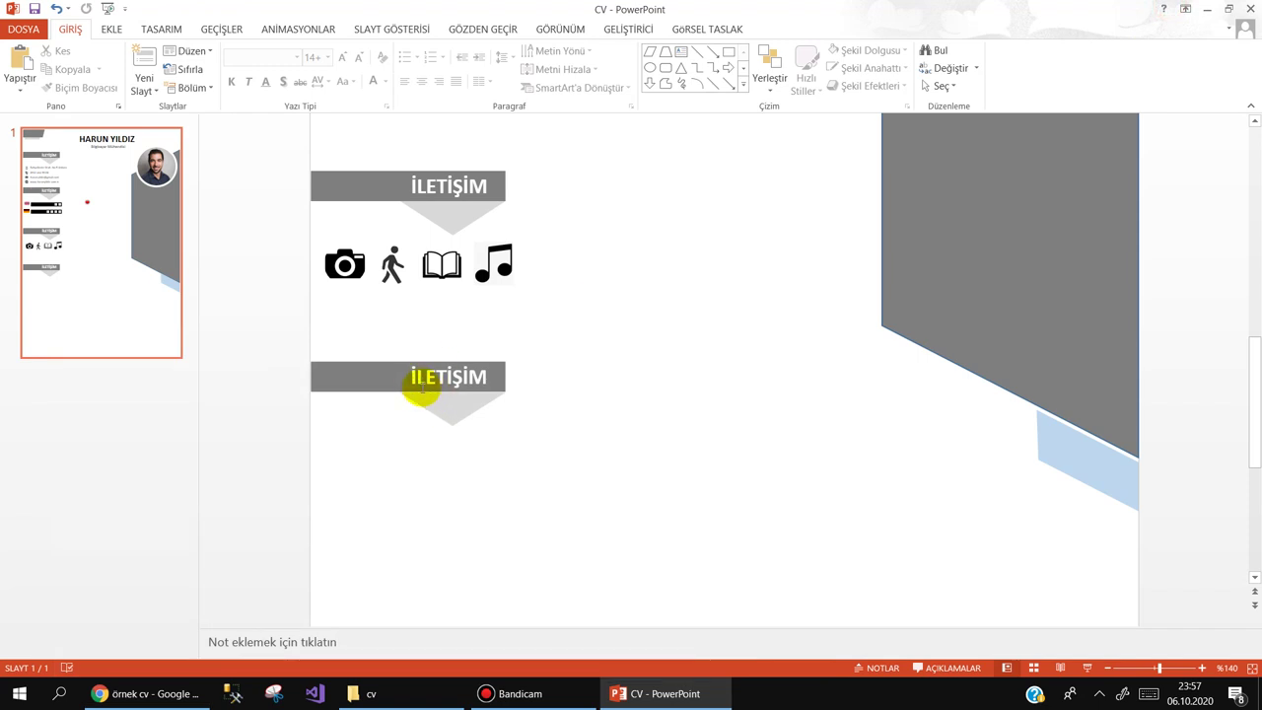
# Rename the lower İLETİŞİM heading to SEMİNERLER and shift its text left to fit.
pyautogui.click(412, 375)
pyautogui.moveTo(412, 376); pyautogui.dragTo(495, 376)
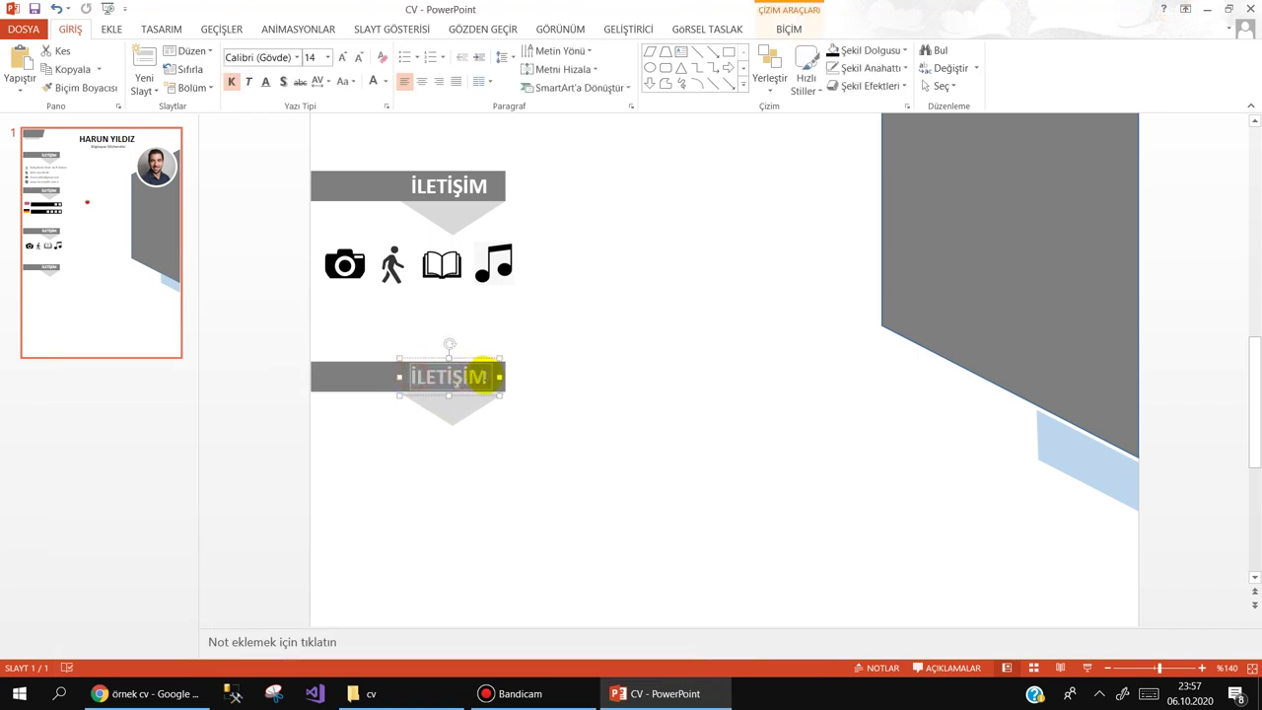
pyautogui.write('S')
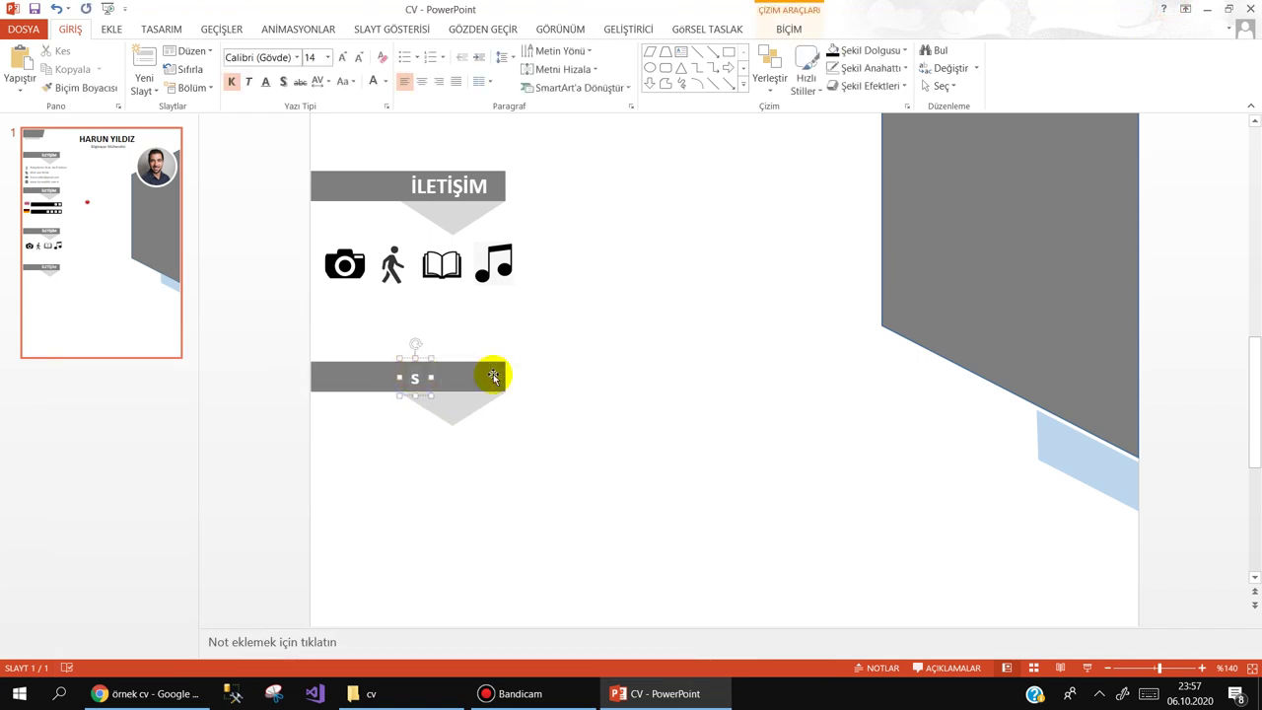
pyautogui.press('BackSpace')
pyautogui.write('S')
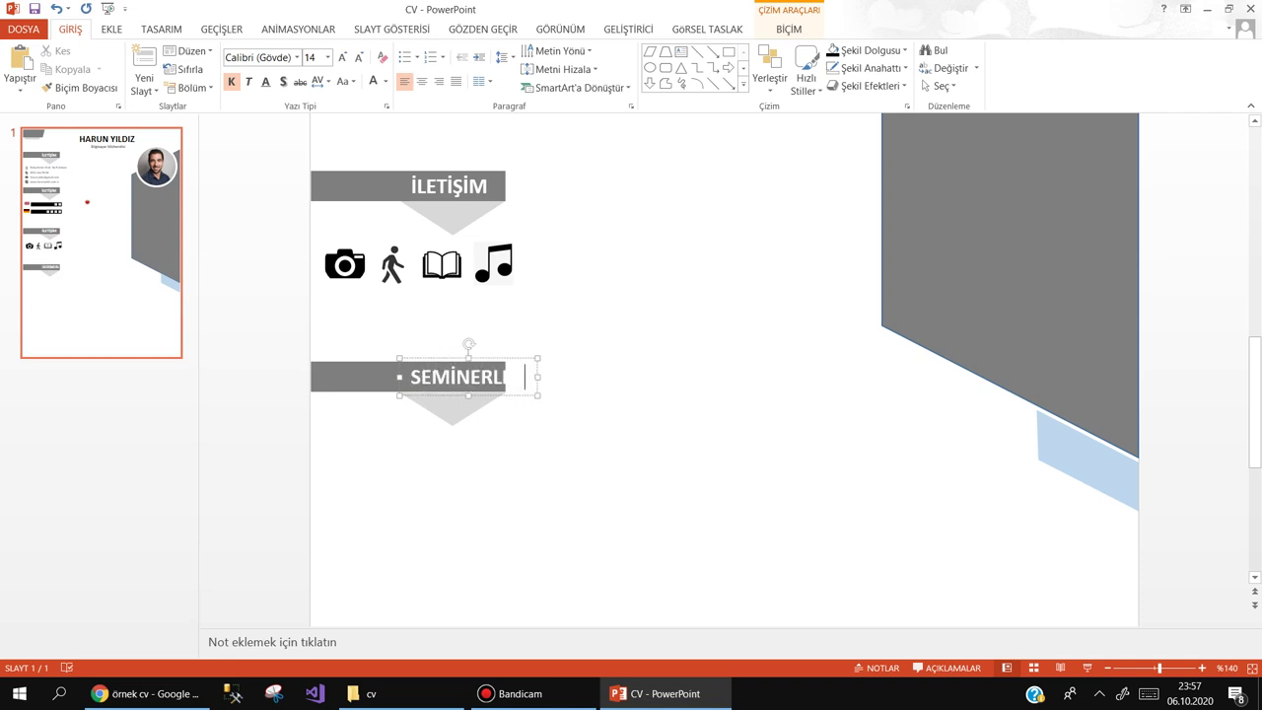
pyautogui.click(441, 364)
pyautogui.moveTo(442, 362); pyautogui.dragTo(412, 362)
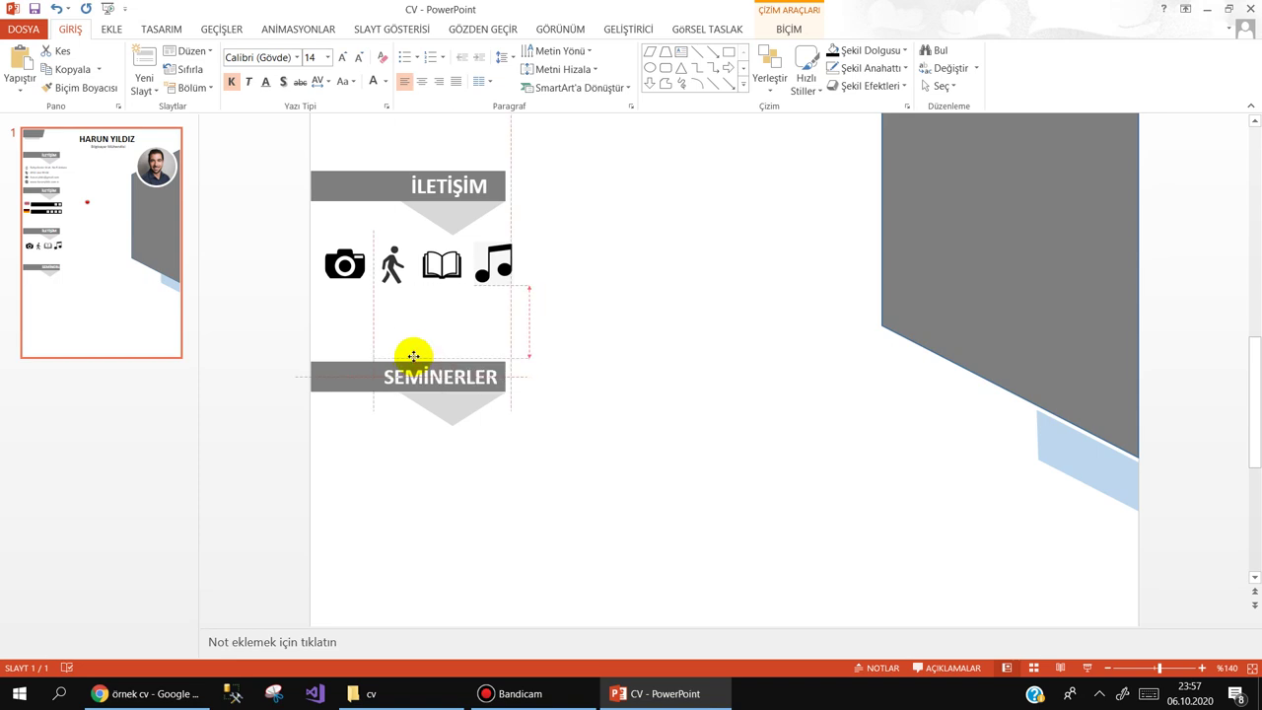
pyautogui.click(581, 404)
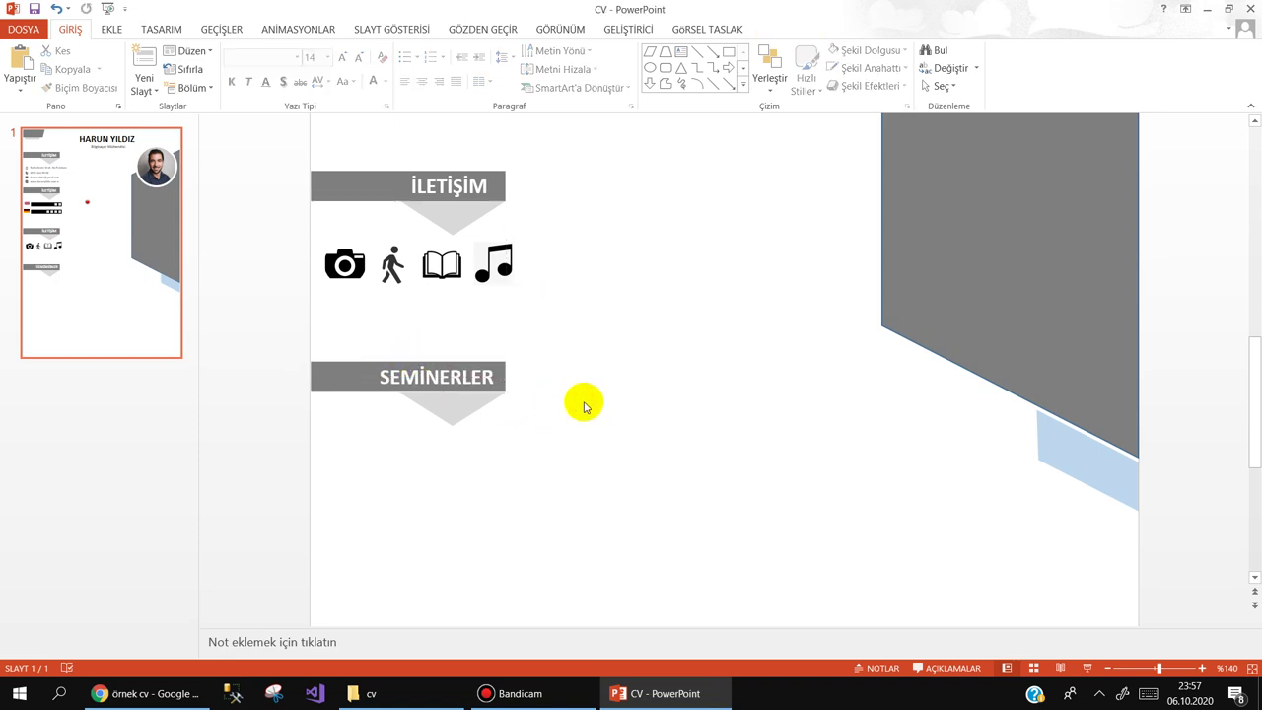
# Move the red dot down beside the hobbies heading.
pyautogui.scroll(3, 584, 405)
pyautogui.scroll(2, 645, 312)
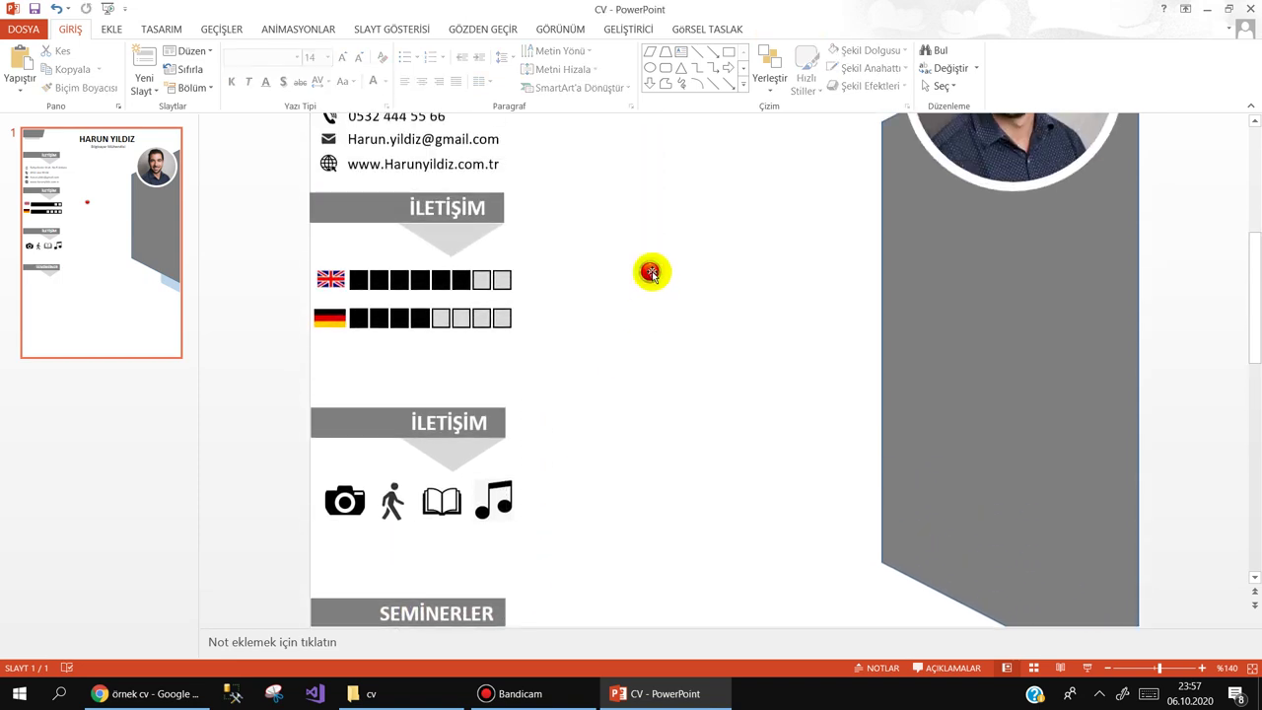
pyautogui.scroll(-5, 651, 332)
pyautogui.scroll(2, 651, 299)
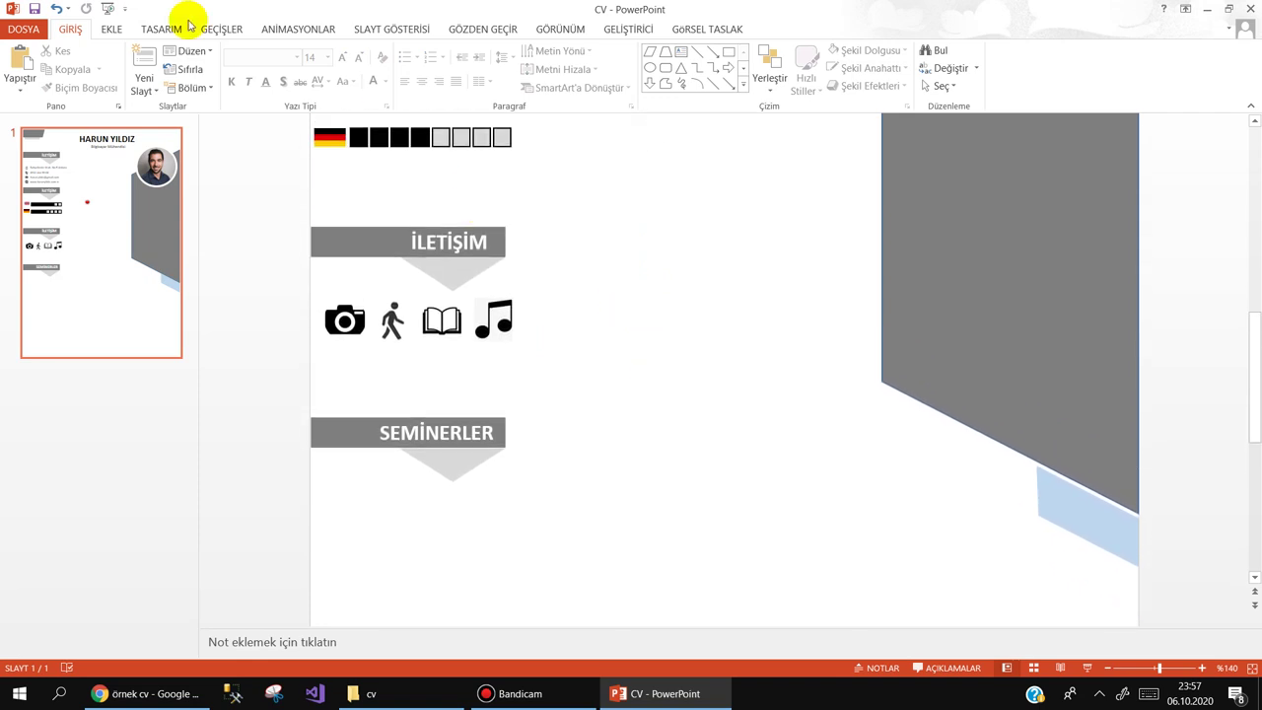
pyautogui.scroll(3, 667, 245)
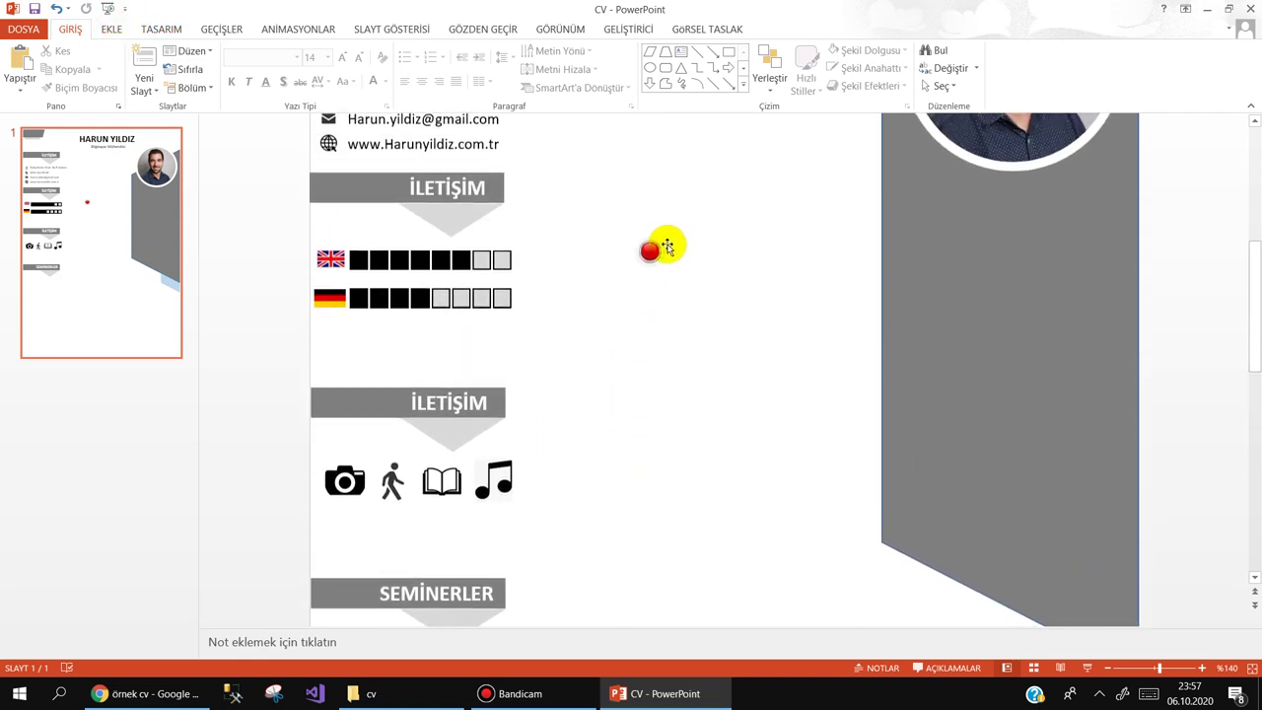
pyautogui.moveTo(651, 250); pyautogui.dragTo(632, 514)
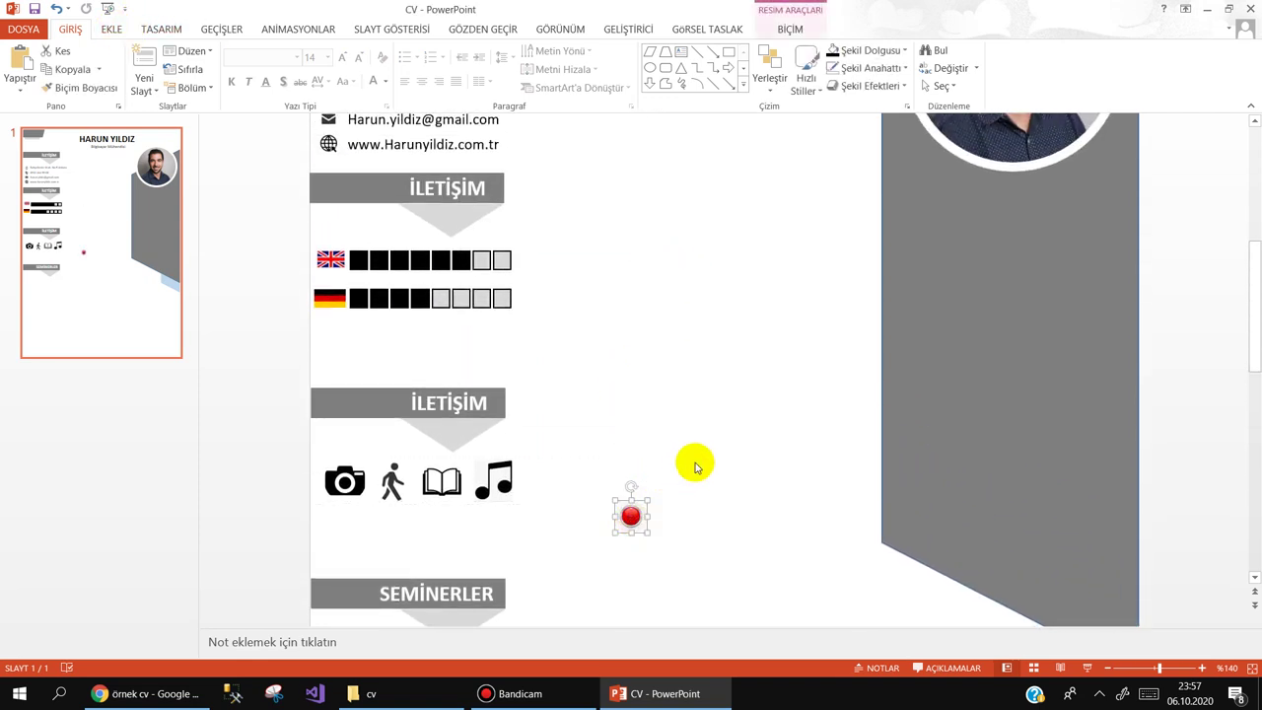
pyautogui.scroll(-3, 680, 424)
pyautogui.moveTo(634, 358); pyautogui.dragTo(665, 248)
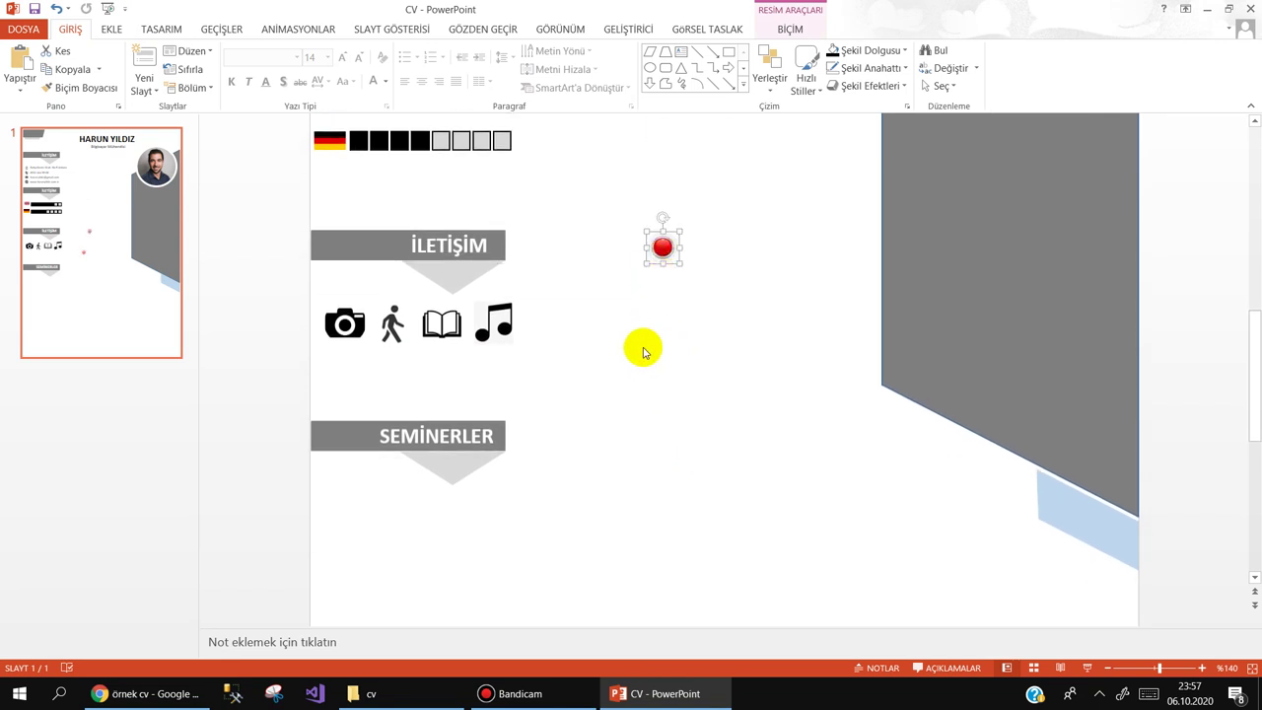
pyautogui.scroll(-3, 643, 352)
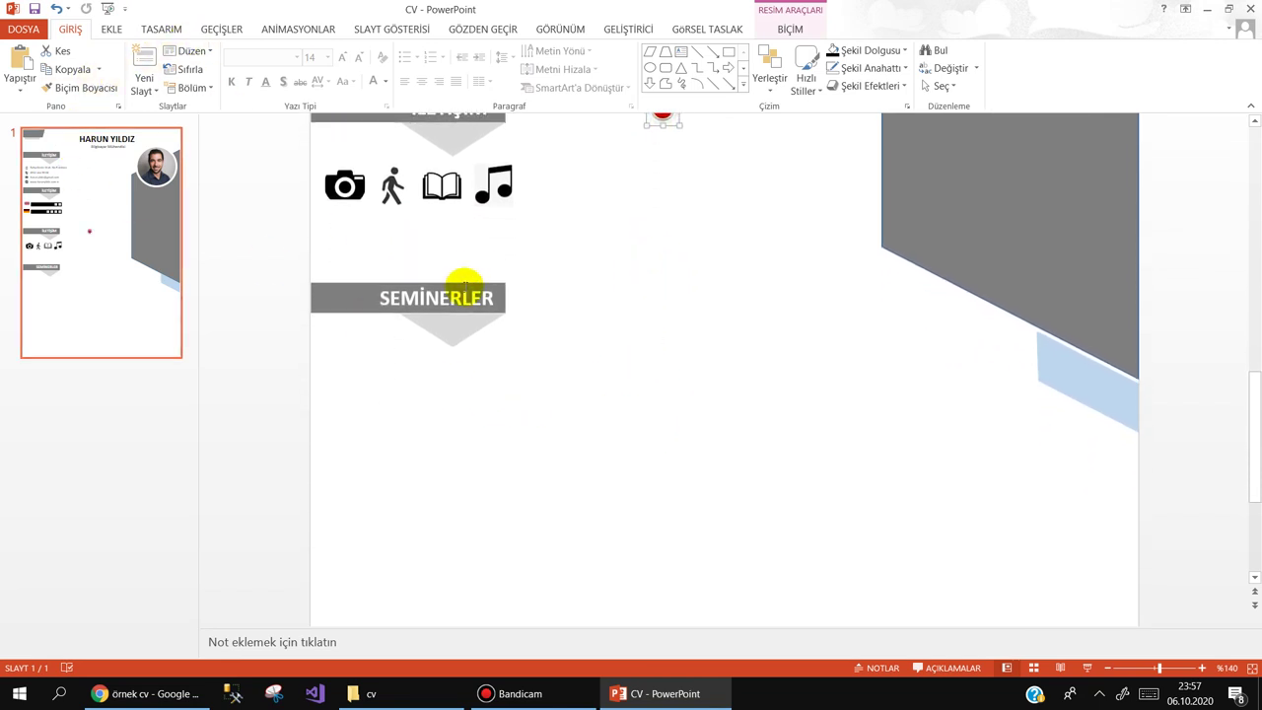
pyautogui.scroll(5, 677, 240)
pyautogui.scroll(4, 676, 240)
pyautogui.scroll(2, 681, 237)
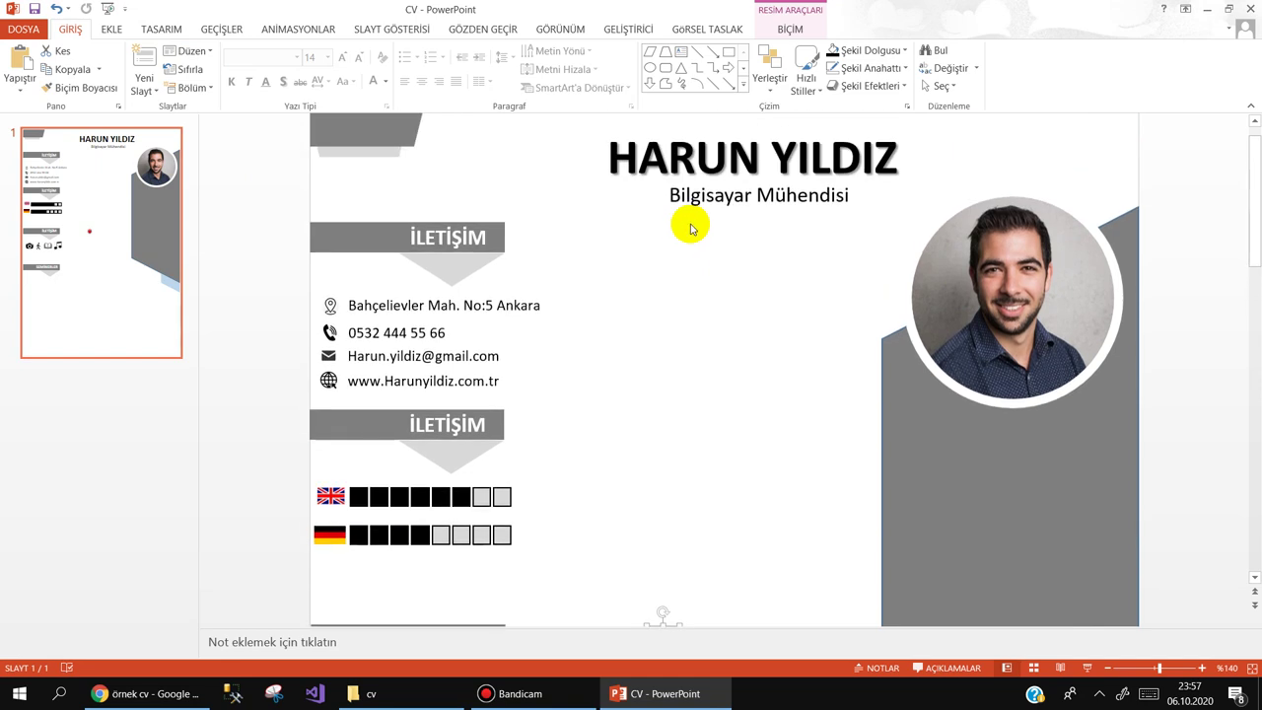
# Duplicate the website text box under SEMİNERLER as 'Kişisel Gelişim' at size 12.
pyautogui.click(423, 381)
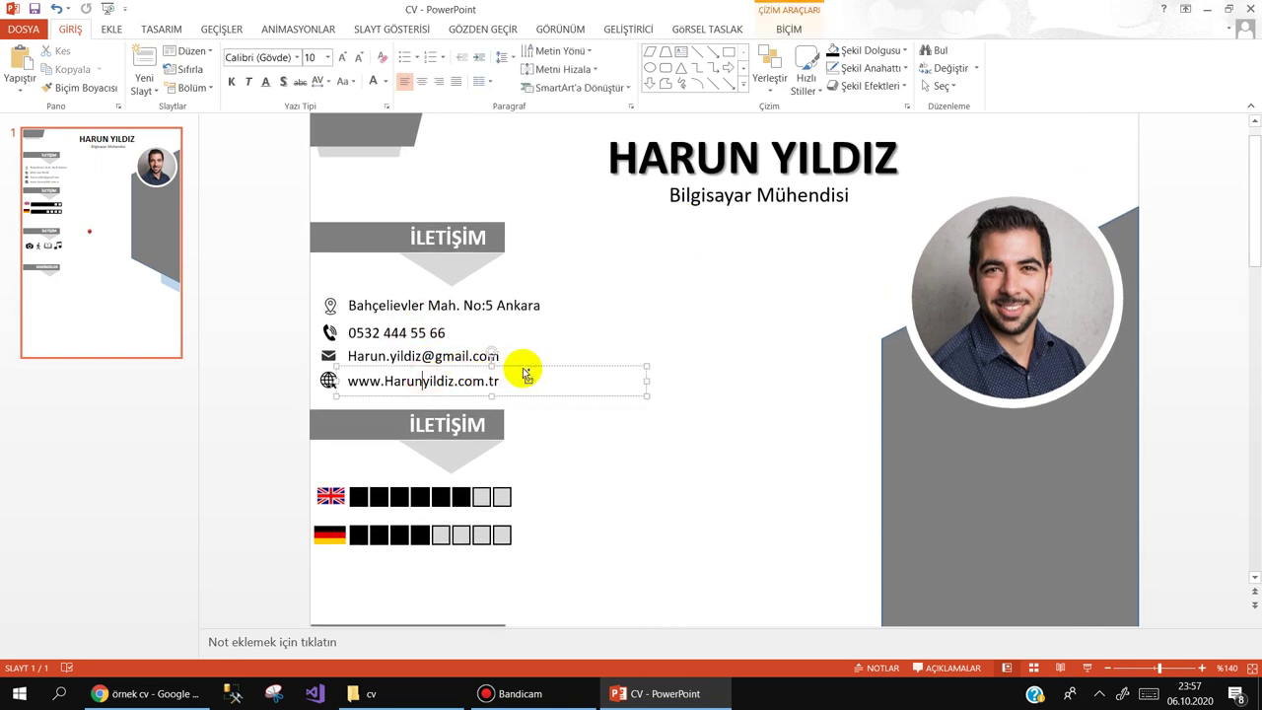
pyautogui.keyDown('ctrl'); pyautogui.moveTo(526, 374); pyautogui.dragTo(748, 495); pyautogui.keyUp('ctrl')
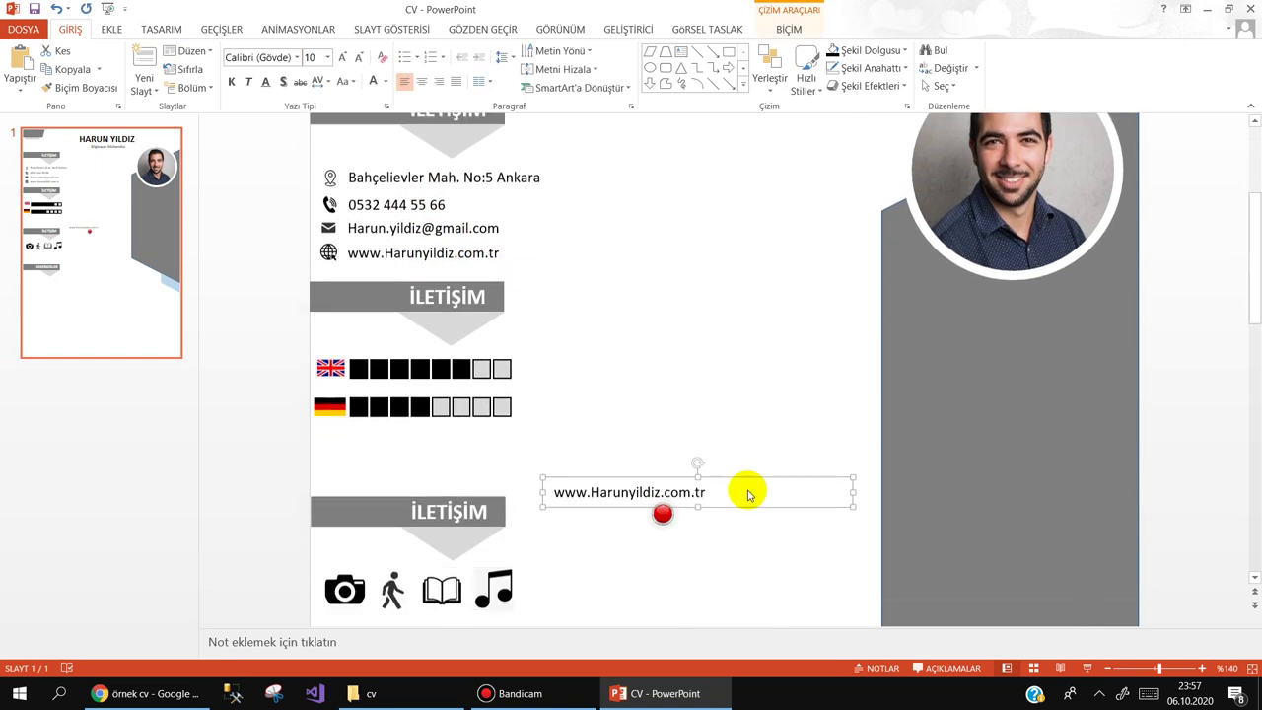
pyautogui.scroll(-5, 746, 465)
pyautogui.scroll(-3, 707, 191)
pyautogui.moveTo(726, 139)
pyautogui.mouseDown()
pyautogui.moveTo(690, 309)
pyautogui.moveTo(495, 416)
pyautogui.mouseUp()
pyautogui.click(467, 404)
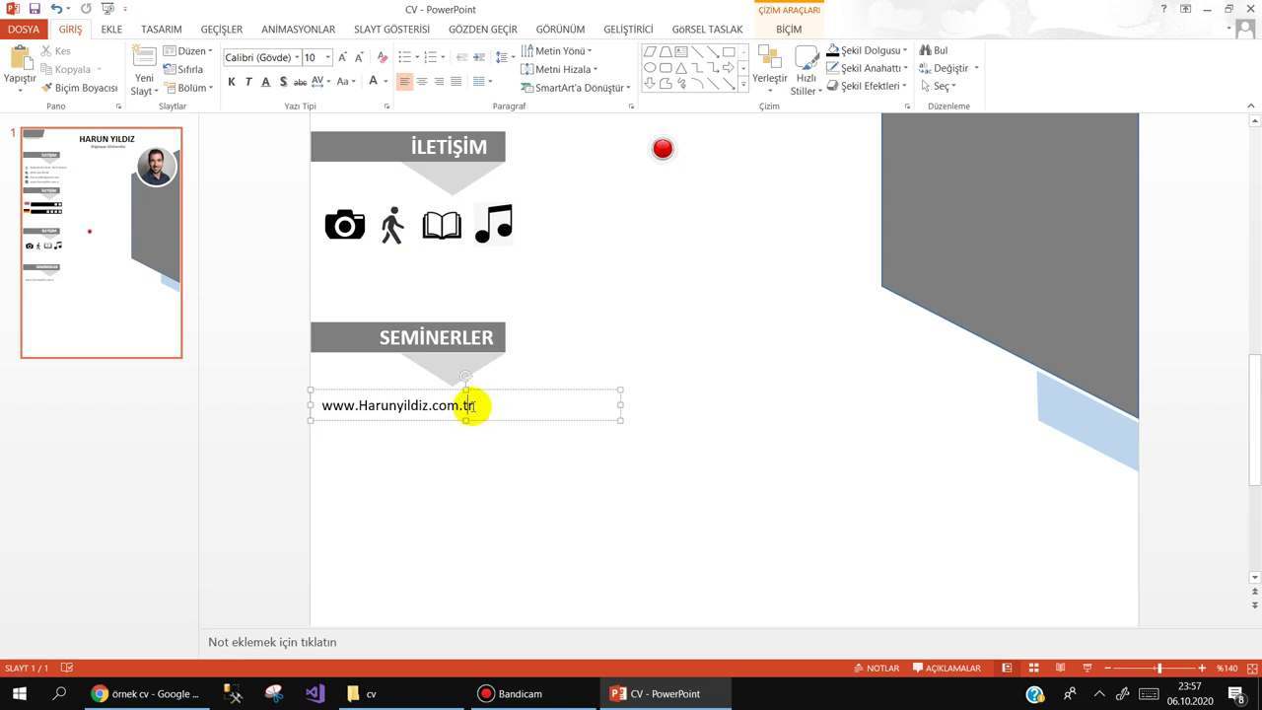
pyautogui.moveTo(472, 405); pyautogui.dragTo(336, 407)
pyautogui.write('k')
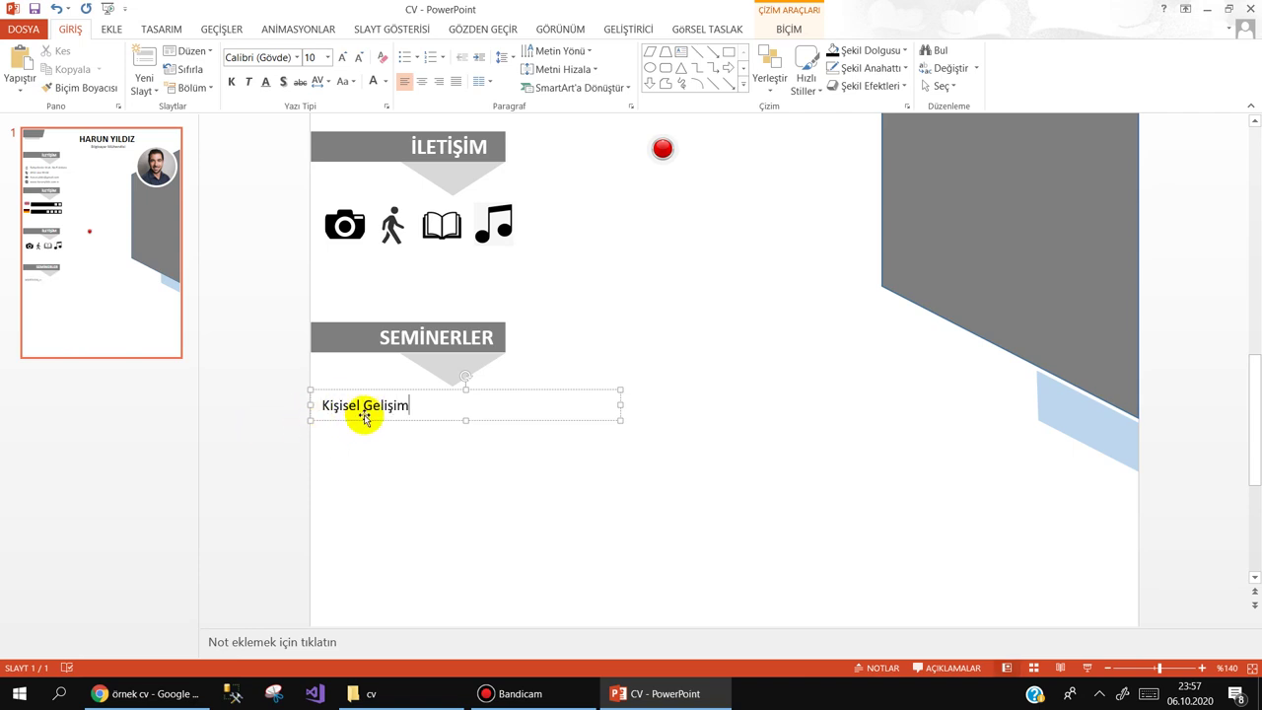
pyautogui.moveTo(369, 421); pyautogui.dragTo(409, 416)
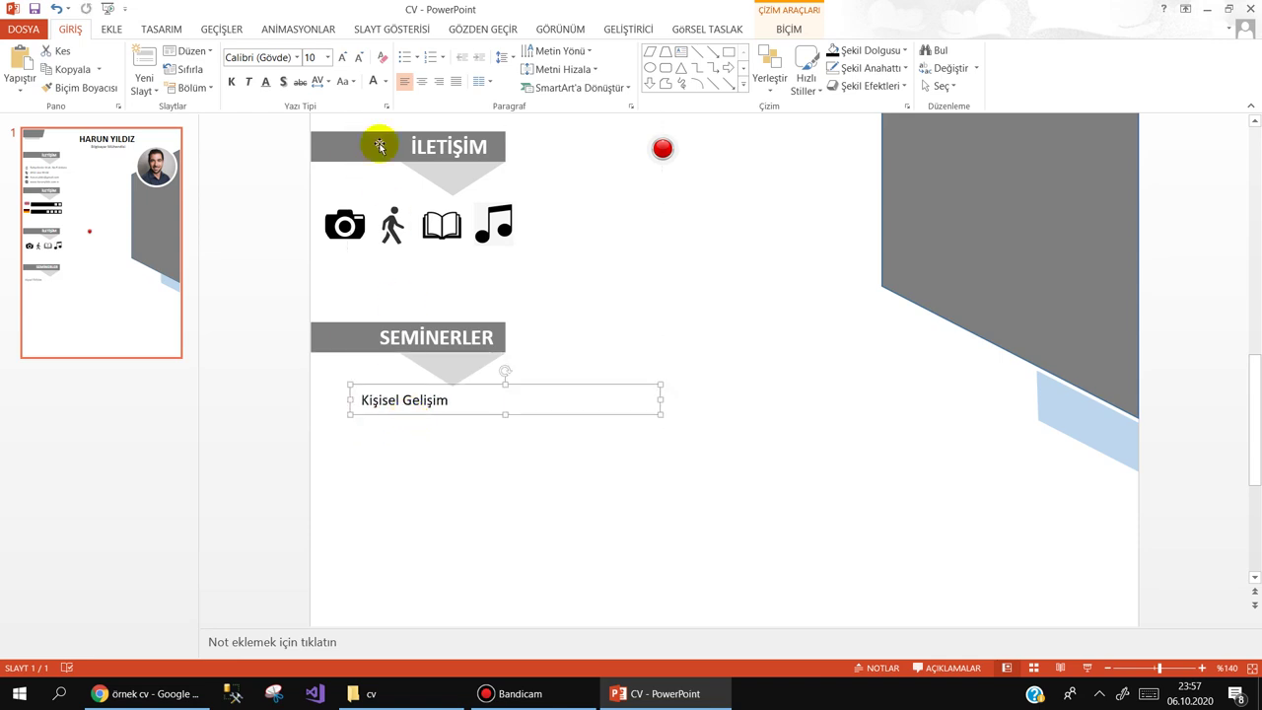
pyautogui.click(345, 59)
pyautogui.click(345, 59)
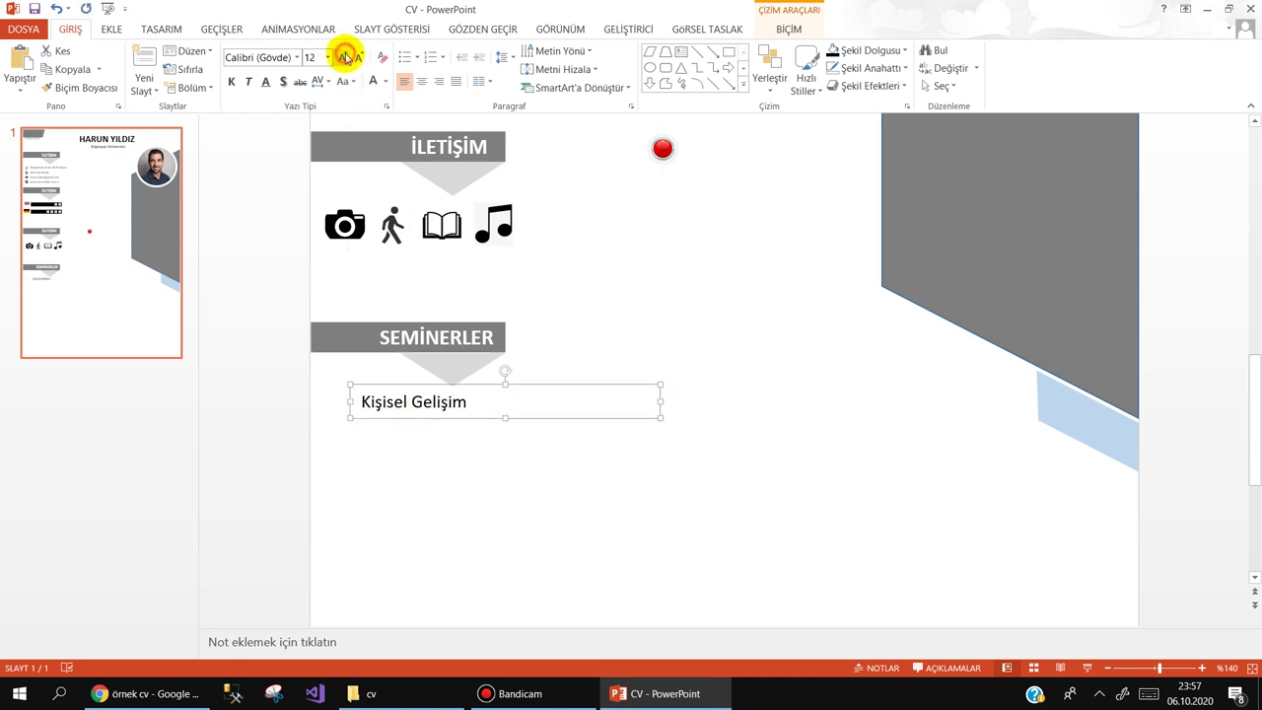
# Add 'Stres Yönetimi' and 'Etkili Karar Alma' entries below as copies.
pyautogui.moveTo(448, 424)
pyautogui.mouseDown()
pyautogui.moveTo(454, 477)
pyautogui.moveTo(365, 454)
pyautogui.mouseUp()
pyautogui.click(470, 453)
pyautogui.write('Stres Yönetimi')
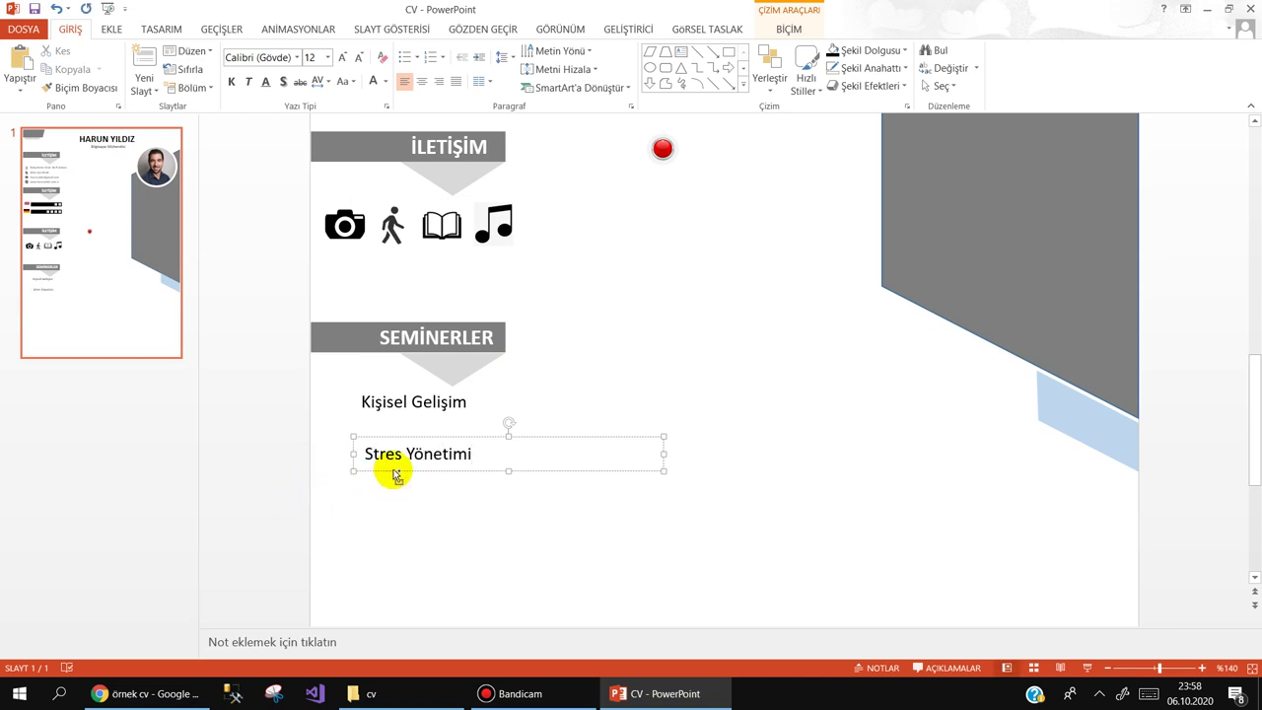
pyautogui.moveTo(397, 472); pyautogui.dragTo(402, 537)
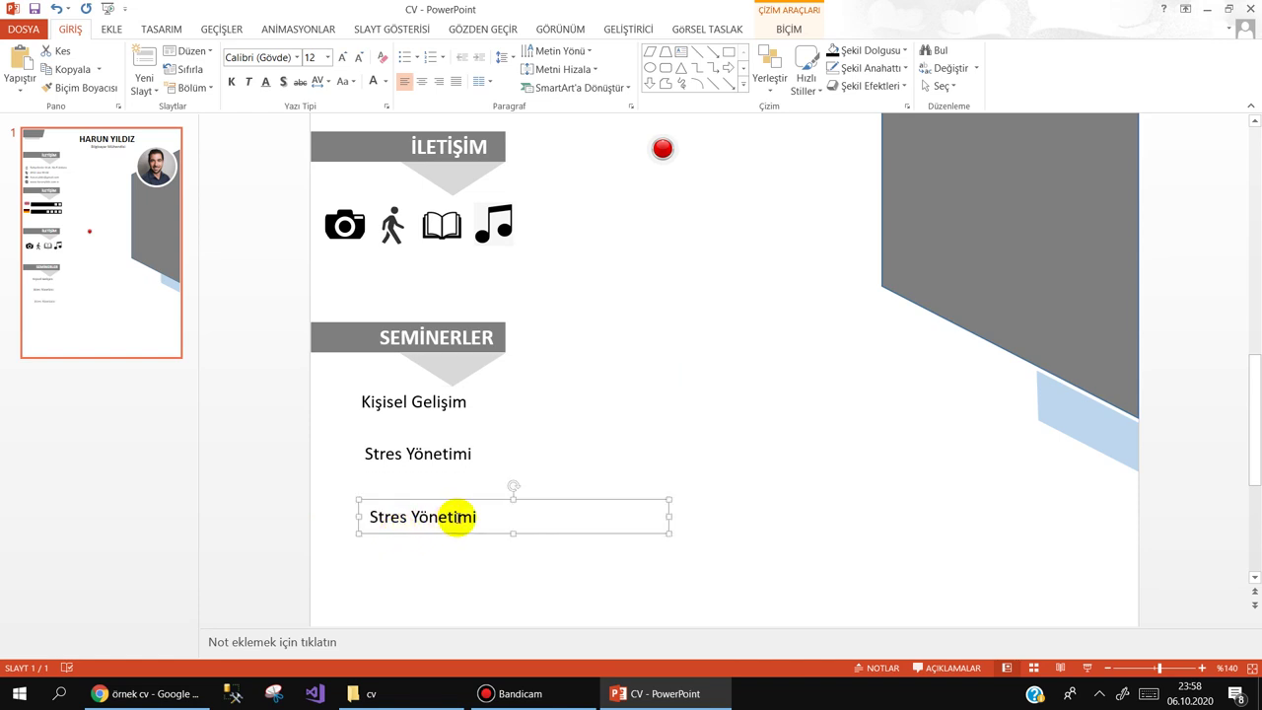
pyautogui.moveTo(473, 505)
pyautogui.mouseDown()
pyautogui.moveTo(473, 483)
pyautogui.moveTo(473, 498)
pyautogui.mouseUp()
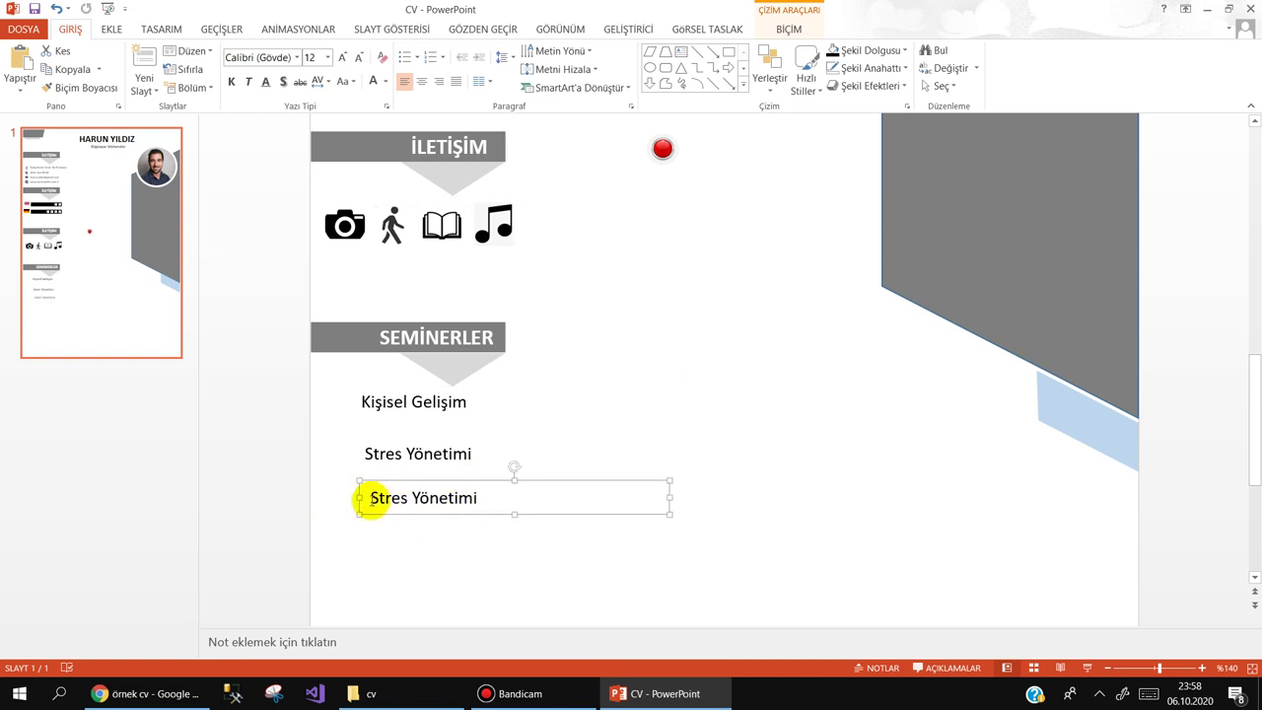
pyautogui.moveTo(369, 498); pyautogui.dragTo(481, 500)
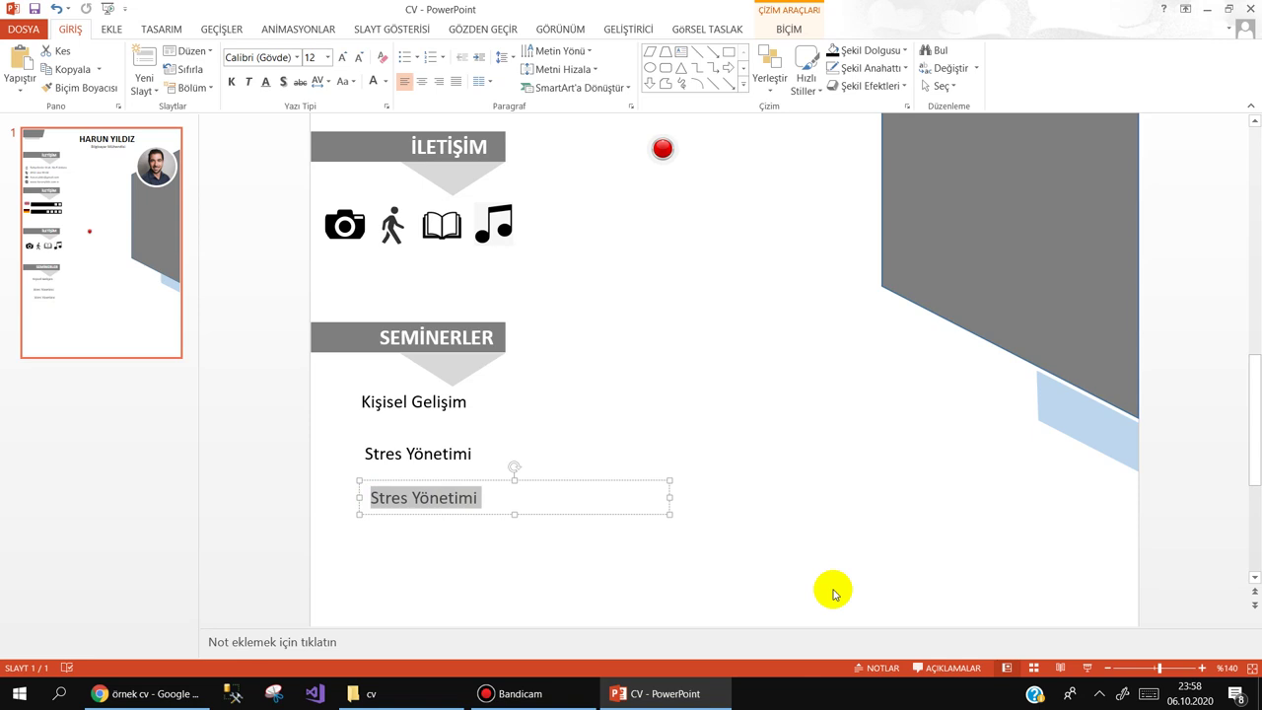
pyautogui.write('Etkili Karar Alma')
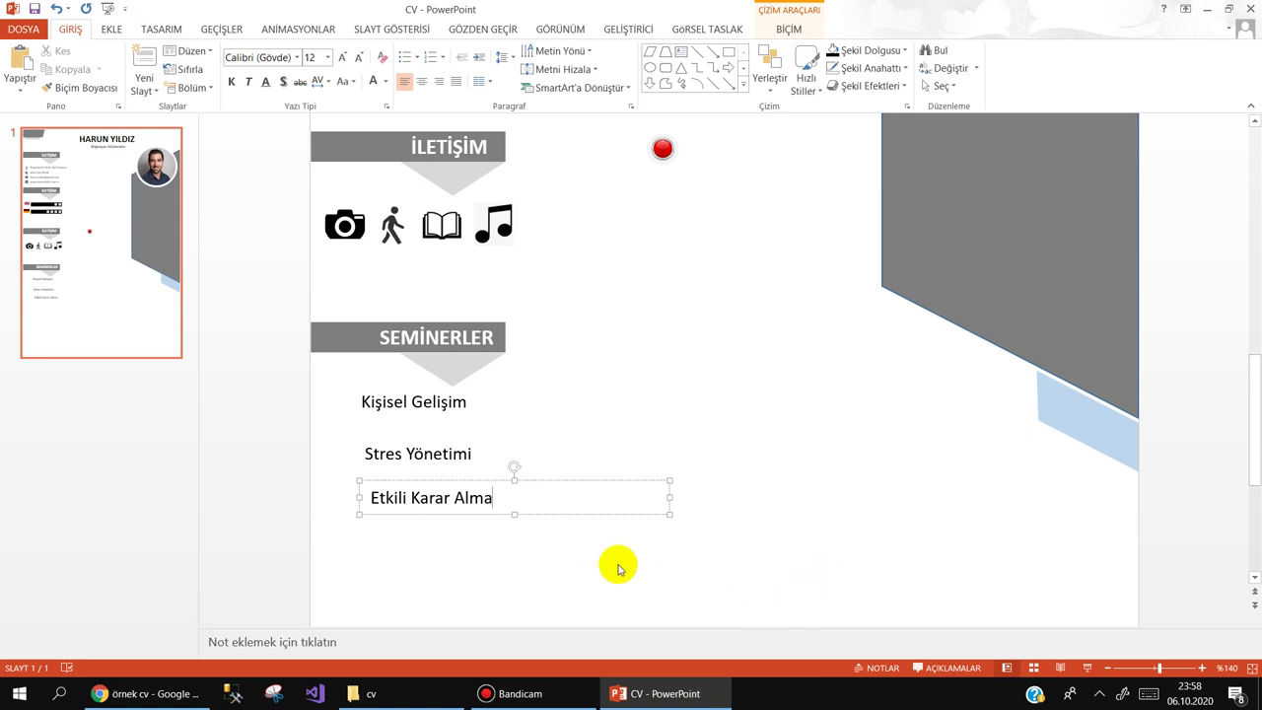
# Add a second 'Etkili Karar Alma' entry and select all four seminar entries.
pyautogui.scroll(-2, 592, 552)
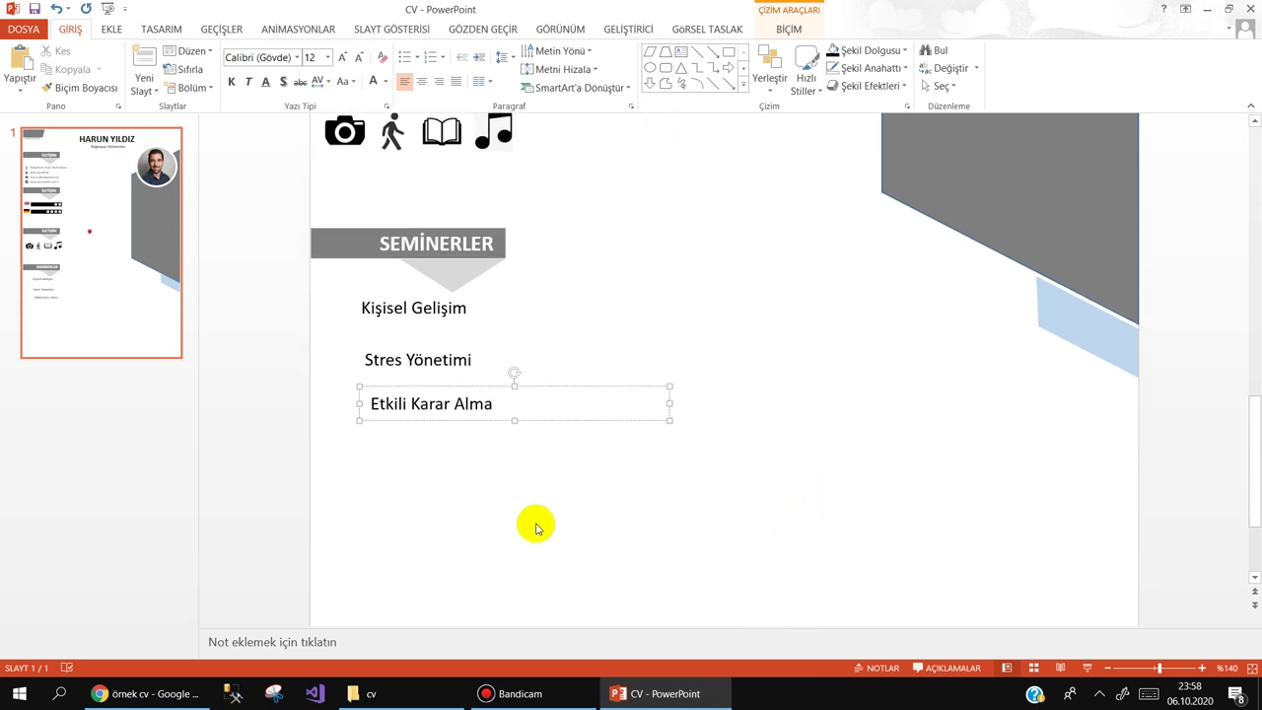
pyautogui.moveTo(423, 413)
pyautogui.mouseDown()
pyautogui.moveTo(436, 472)
pyautogui.moveTo(421, 471)
pyautogui.mouseUp()
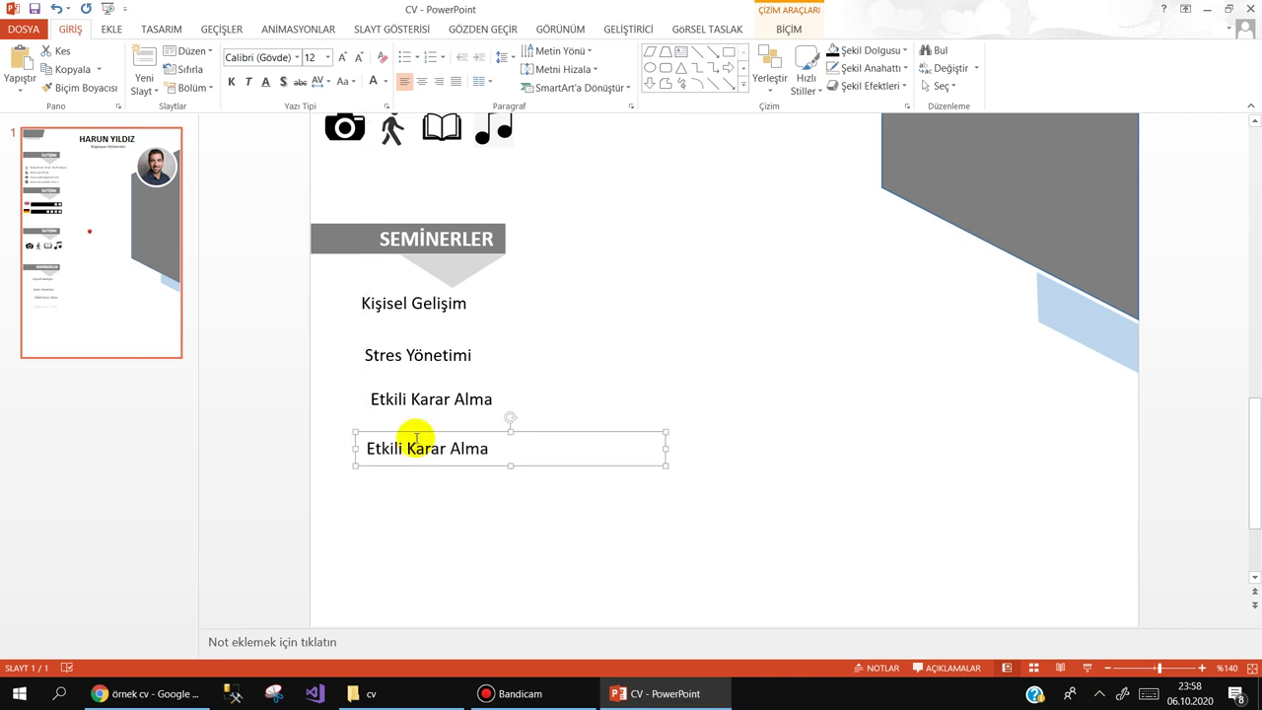
pyautogui.click(403, 398)
pyautogui.click(444, 491)
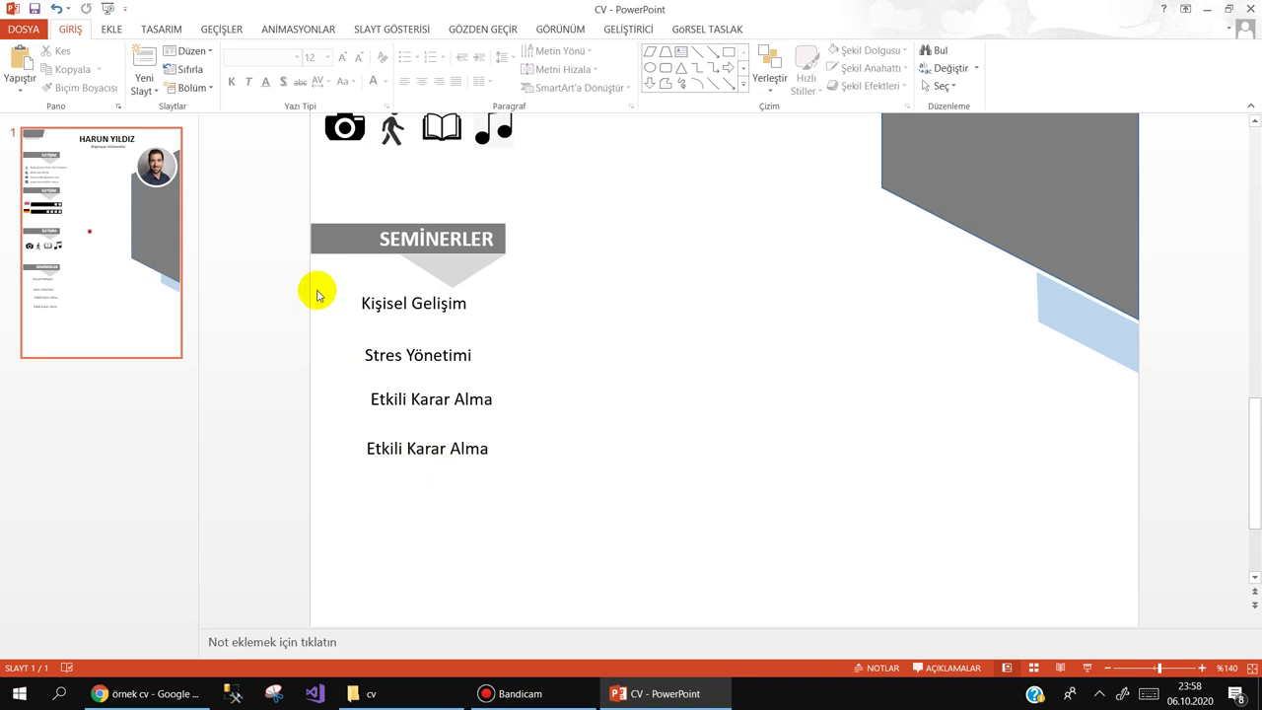
pyautogui.moveTo(317, 288); pyautogui.dragTo(584, 552)
pyautogui.moveTo(740, 274); pyautogui.dragTo(129, 587)
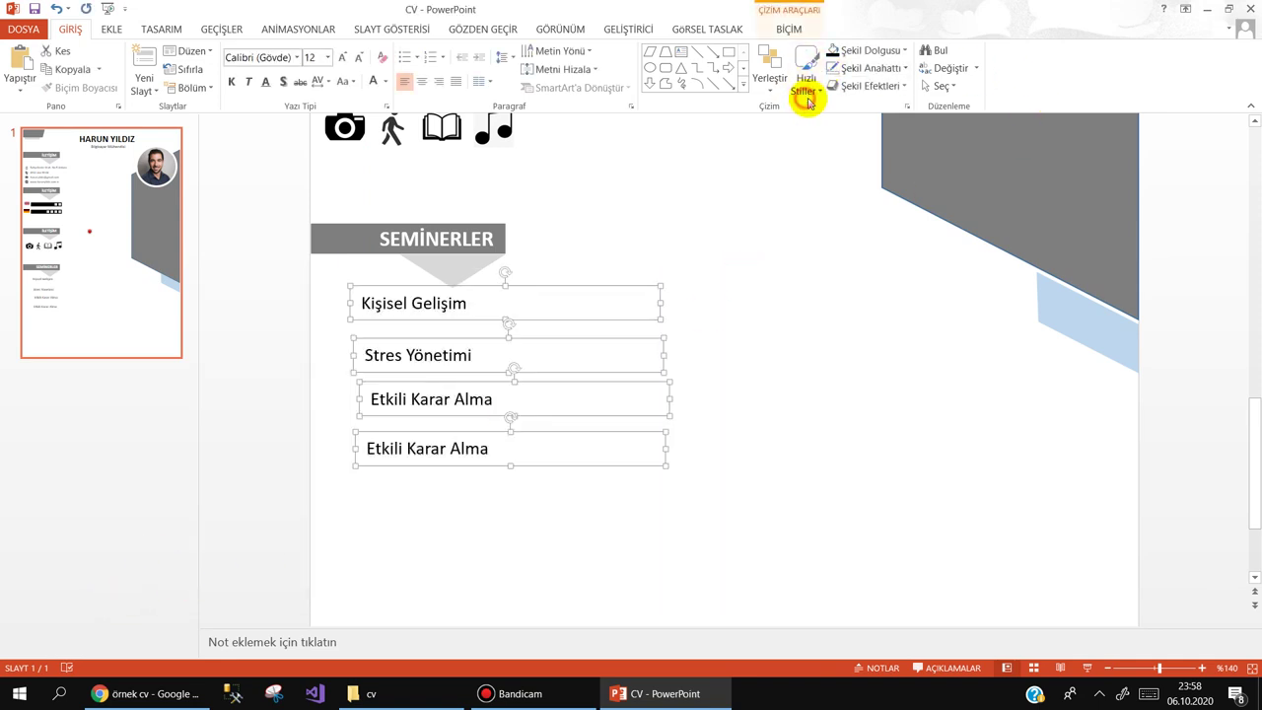
# Align the four seminar entries on their left edges.
pyautogui.click(802, 93)
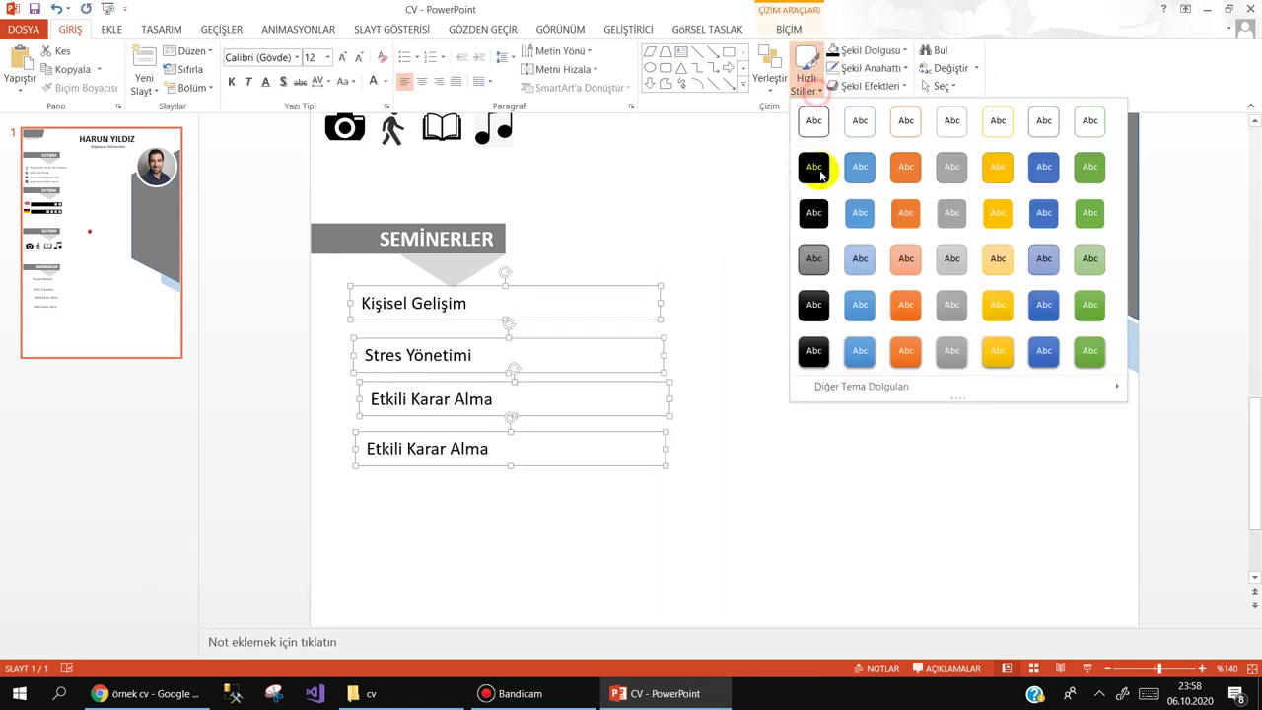
pyautogui.click(808, 87)
pyautogui.click(770, 92)
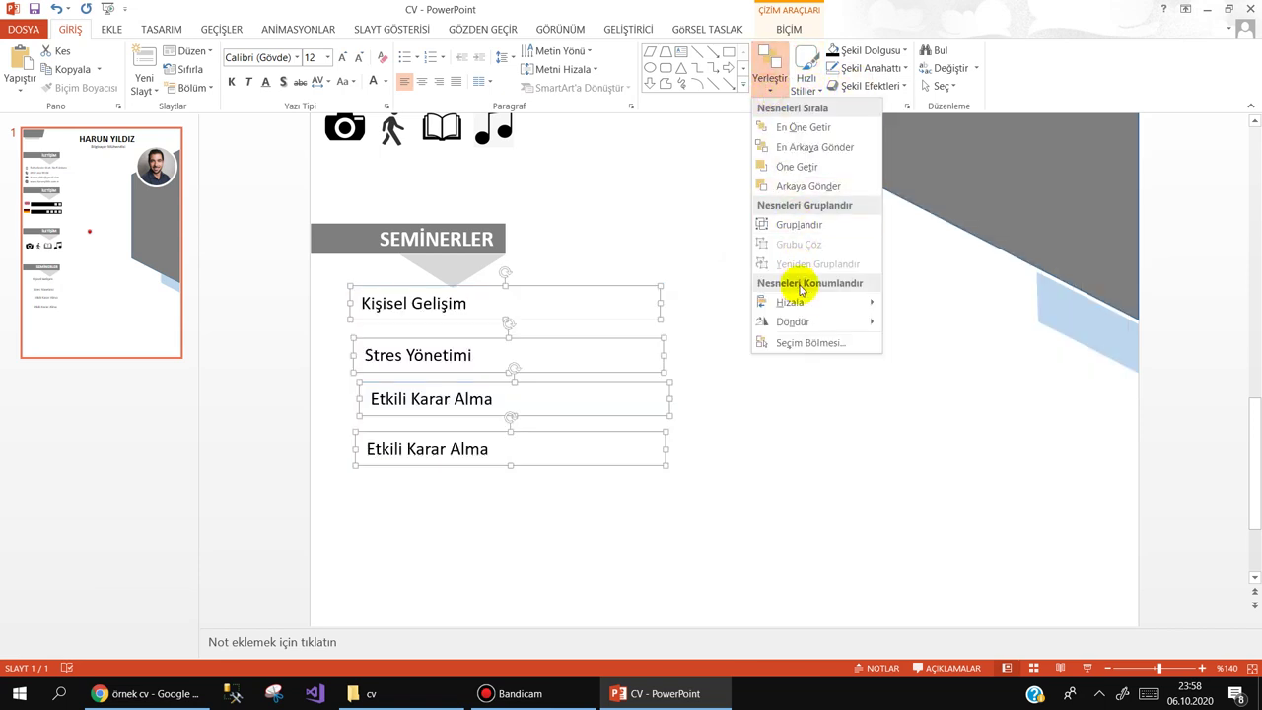
pyautogui.moveTo(809, 302)
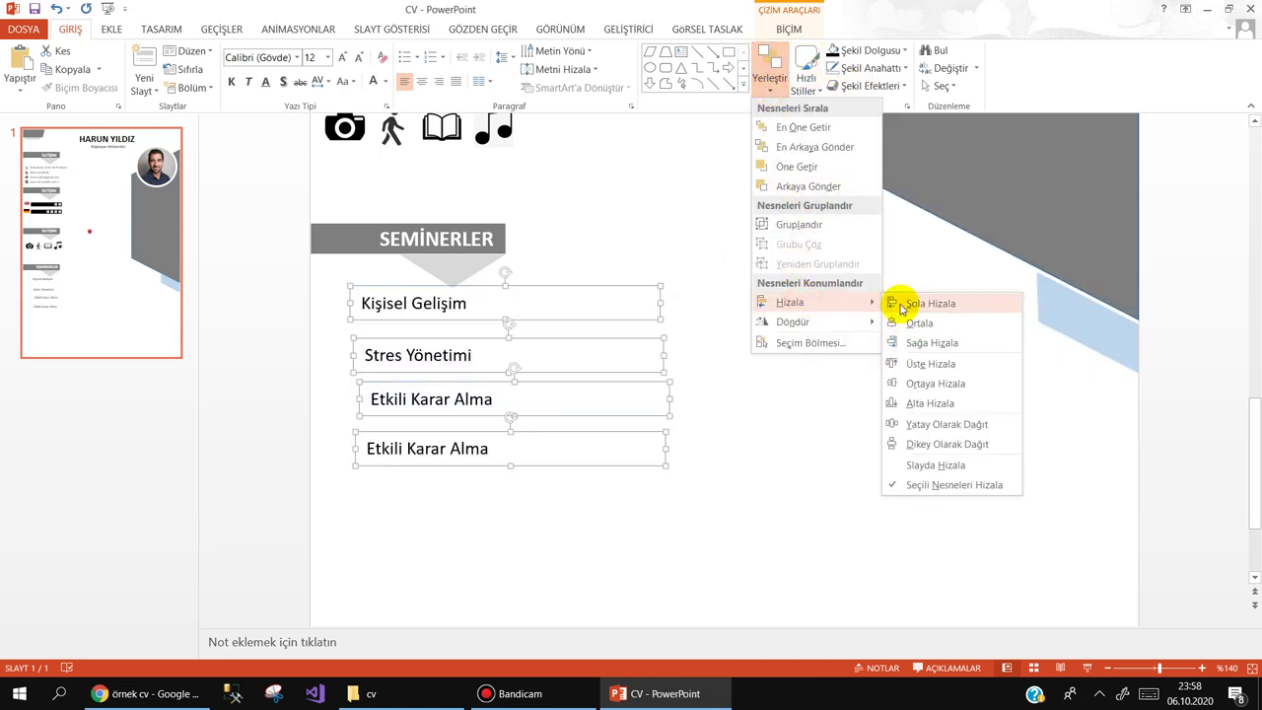
pyautogui.click(898, 303)
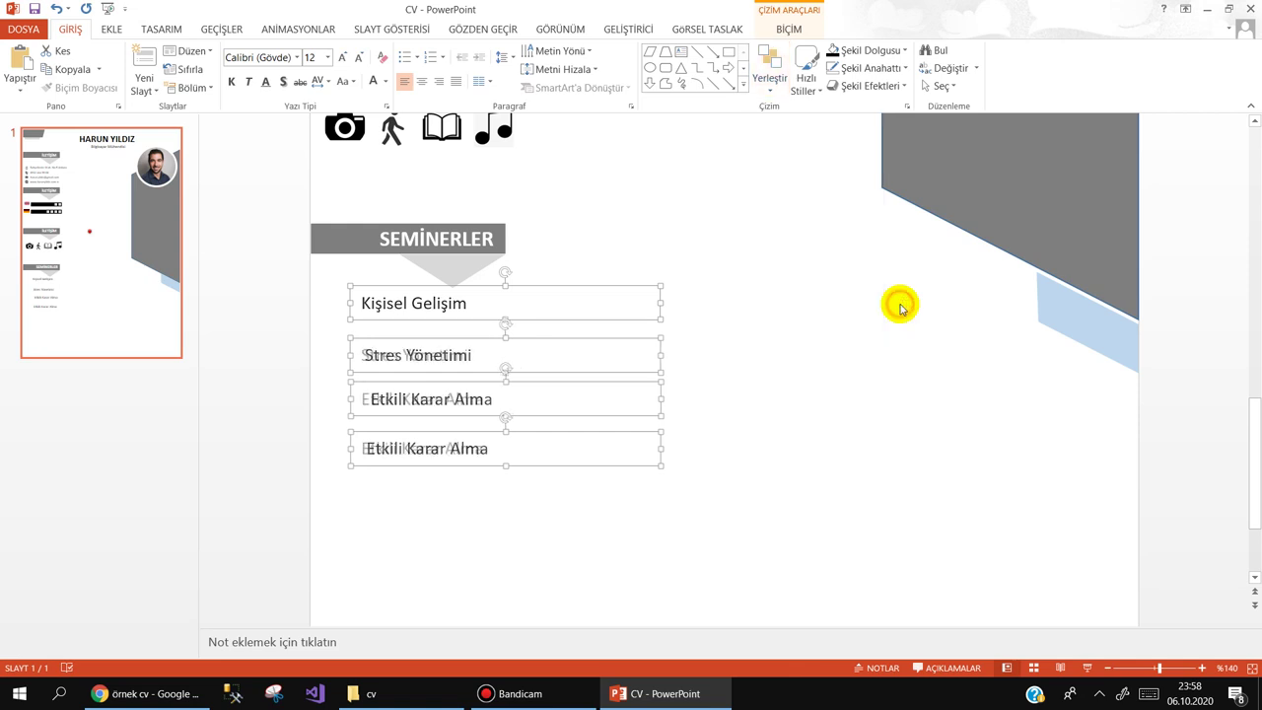
# Rename the last seminar entry to 'İş Hayatında Profesyonel Duruş'.
pyautogui.click(434, 503)
pyautogui.click(426, 449)
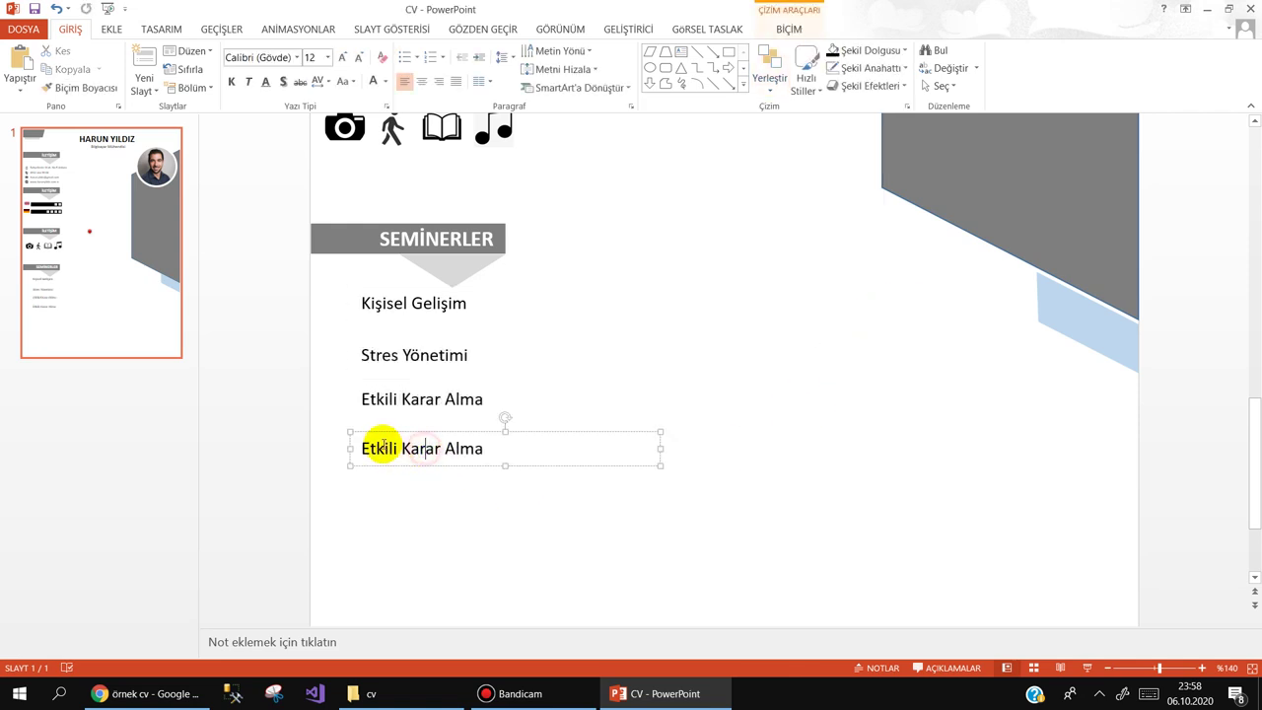
pyautogui.moveTo(362, 447); pyautogui.dragTo(485, 447)
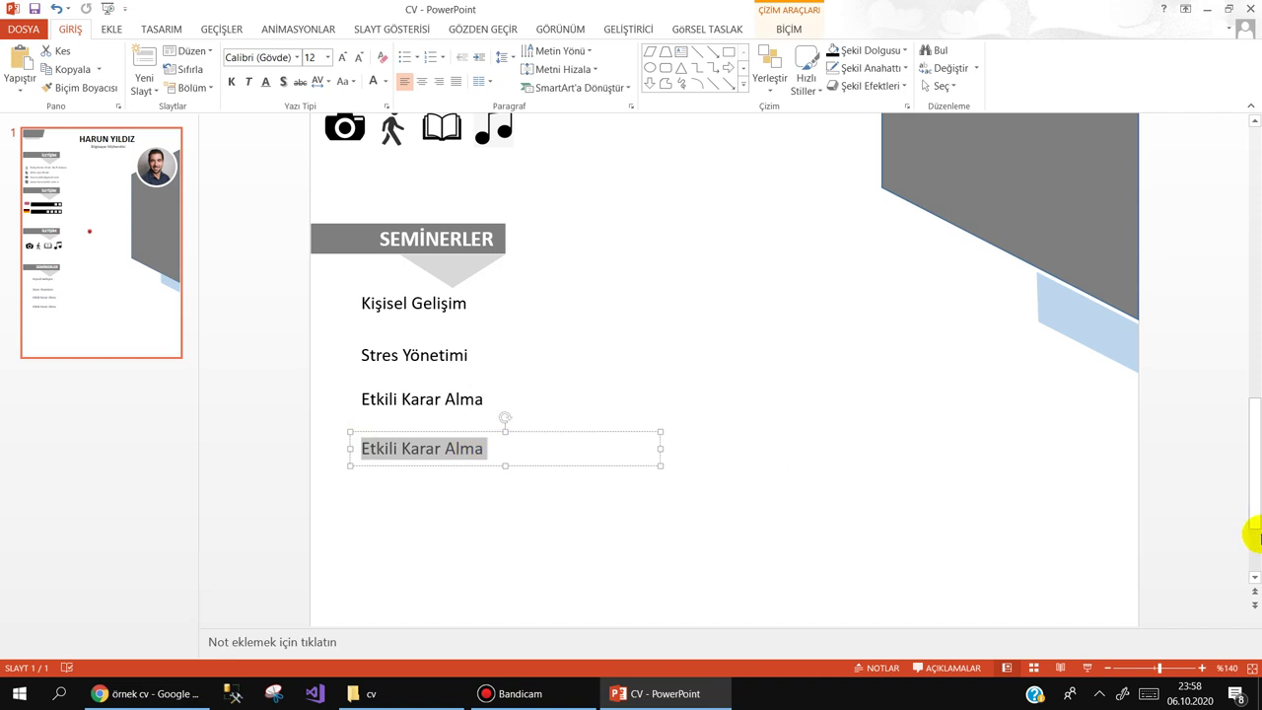
pyautogui.write('İş Hayatında Profesyonel Duruş')
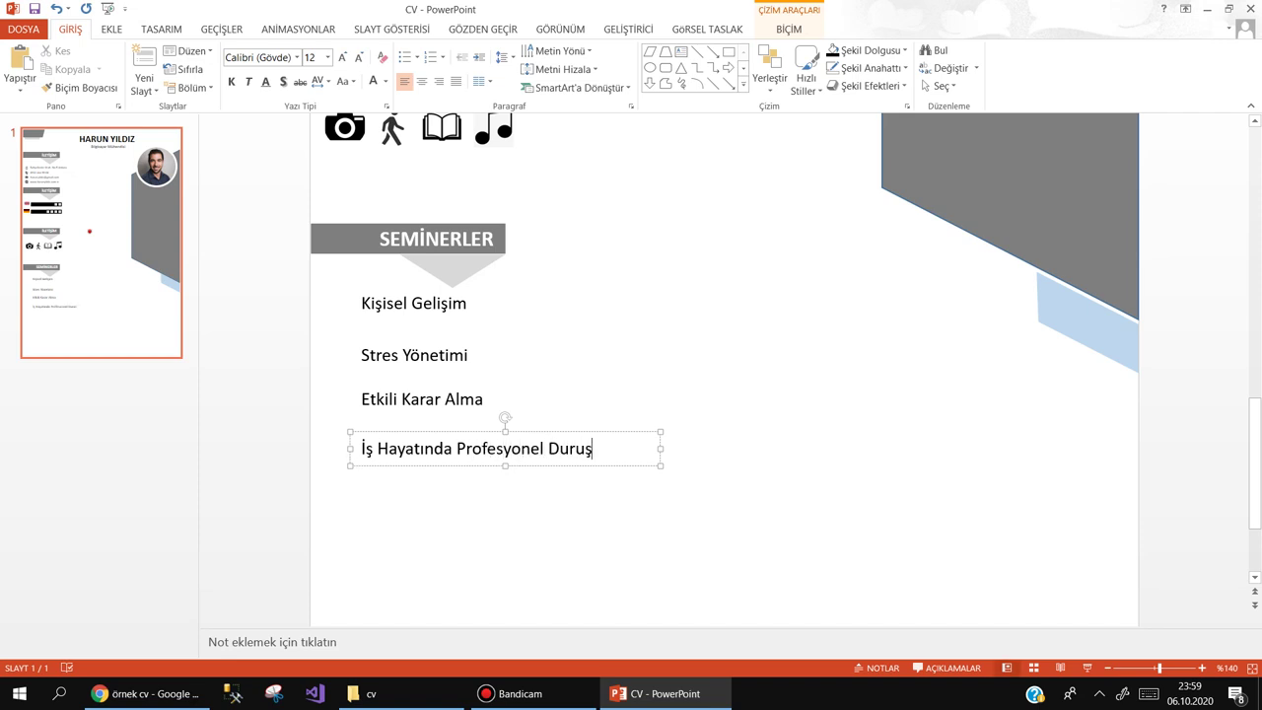
# Move the red dot next to the Kişisel Gelişim entry.
pyautogui.click(803, 376)
pyautogui.scroll(1, 803, 377)
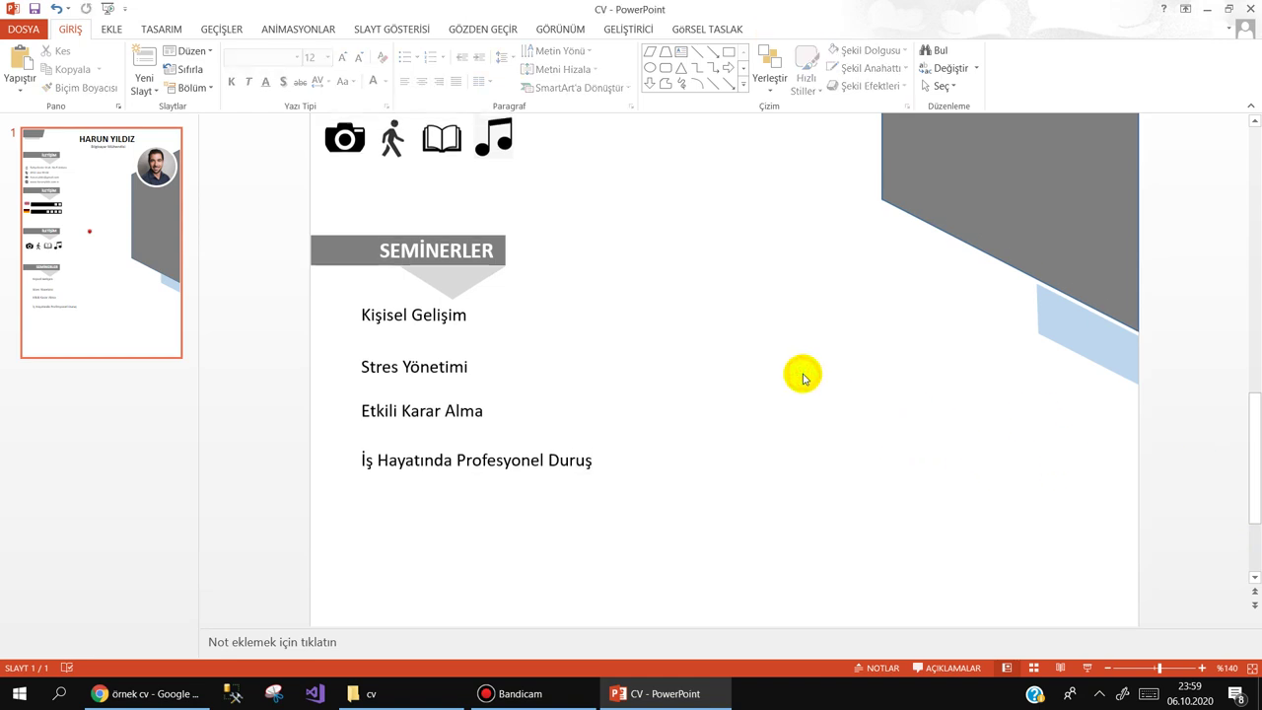
pyautogui.scroll(5, 804, 376)
pyautogui.moveTo(666, 262)
pyautogui.mouseDown()
pyautogui.moveTo(317, 538)
pyautogui.moveTo(336, 523)
pyautogui.mouseUp()
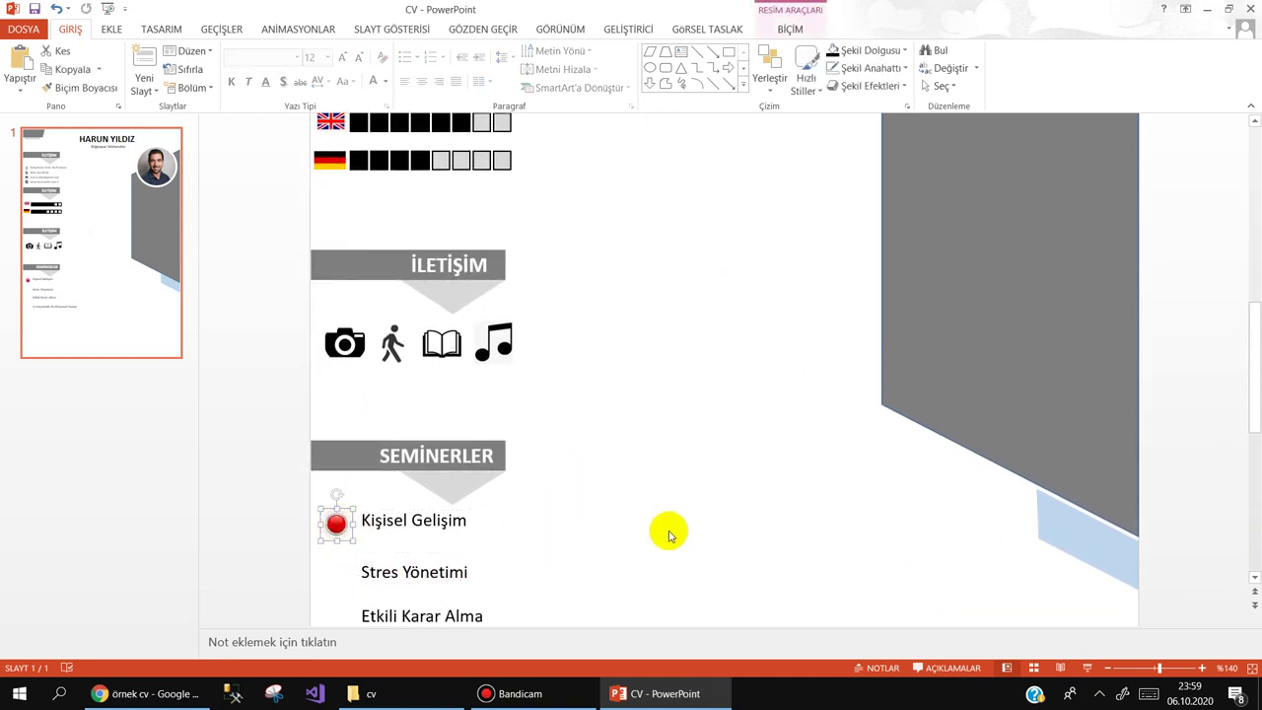
# Move the red dot out to the slide's right side.
pyautogui.scroll(-4, 670, 533)
pyautogui.scroll(-2, 676, 529)
pyautogui.moveTo(338, 270); pyautogui.dragTo(336, 271)
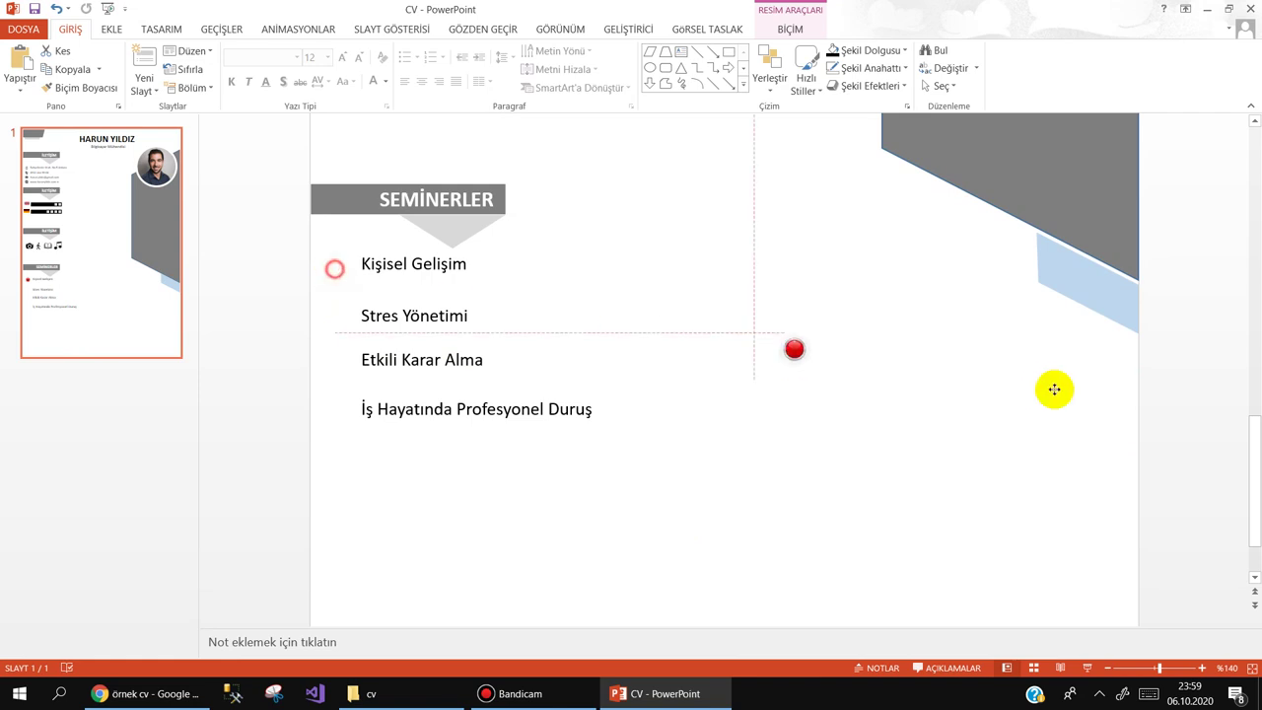
pyautogui.moveTo(335, 269); pyautogui.dragTo(1054, 387)
# Draw a small triangle near the seminar entries, rotated to point right.
pyautogui.click(111, 30)
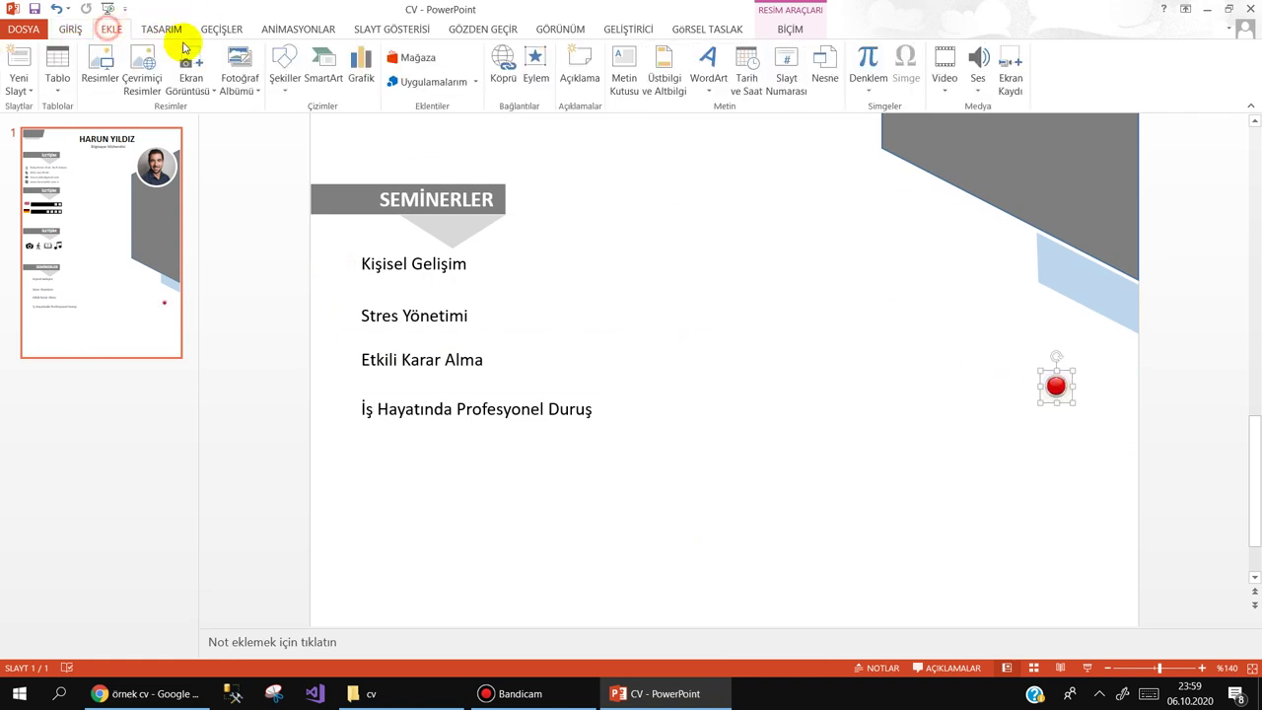
pyautogui.click(284, 83)
pyautogui.click(313, 250)
pyautogui.moveTo(753, 359); pyautogui.dragTo(814, 399)
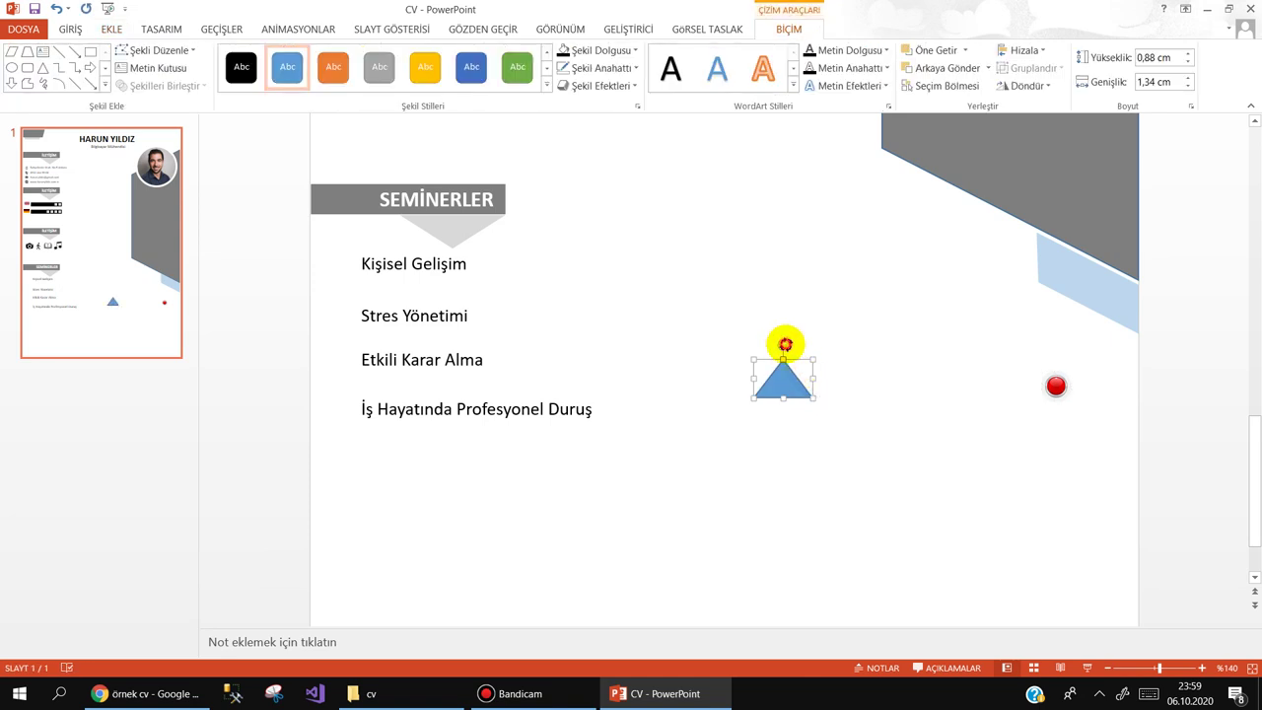
pyautogui.moveTo(785, 344); pyautogui.dragTo(845, 383)
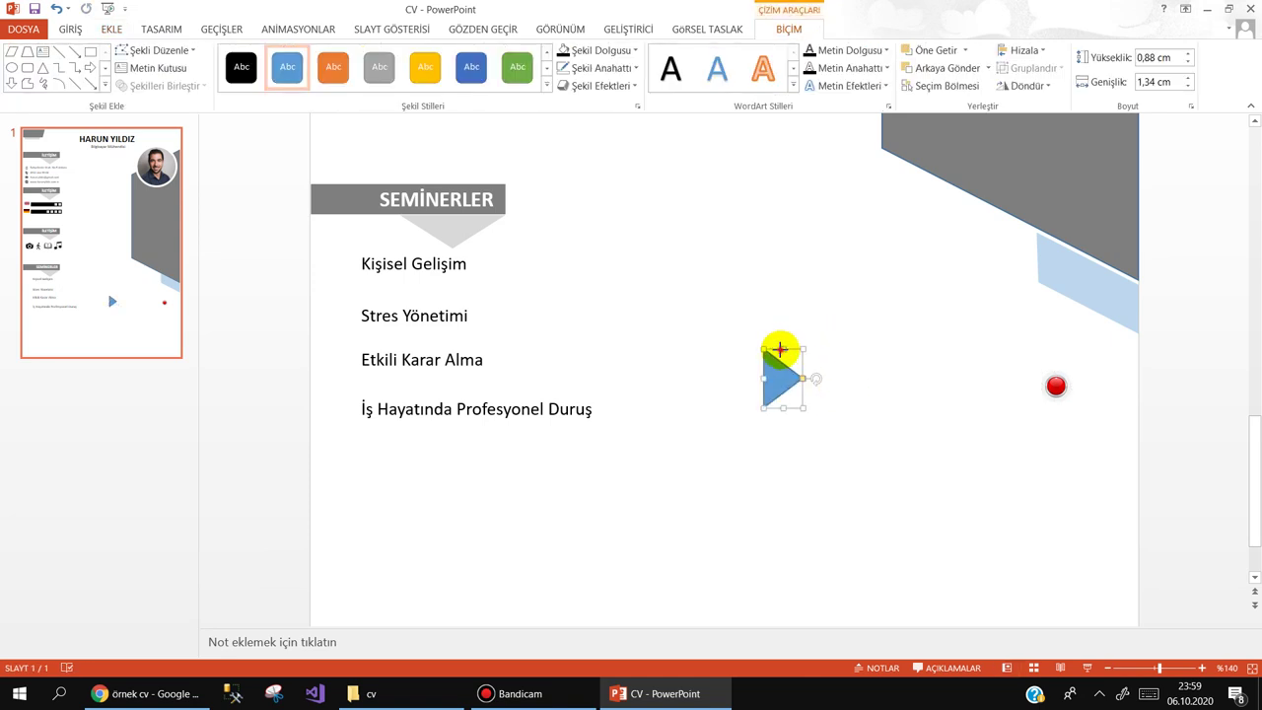
pyautogui.moveTo(780, 349); pyautogui.dragTo(781, 367)
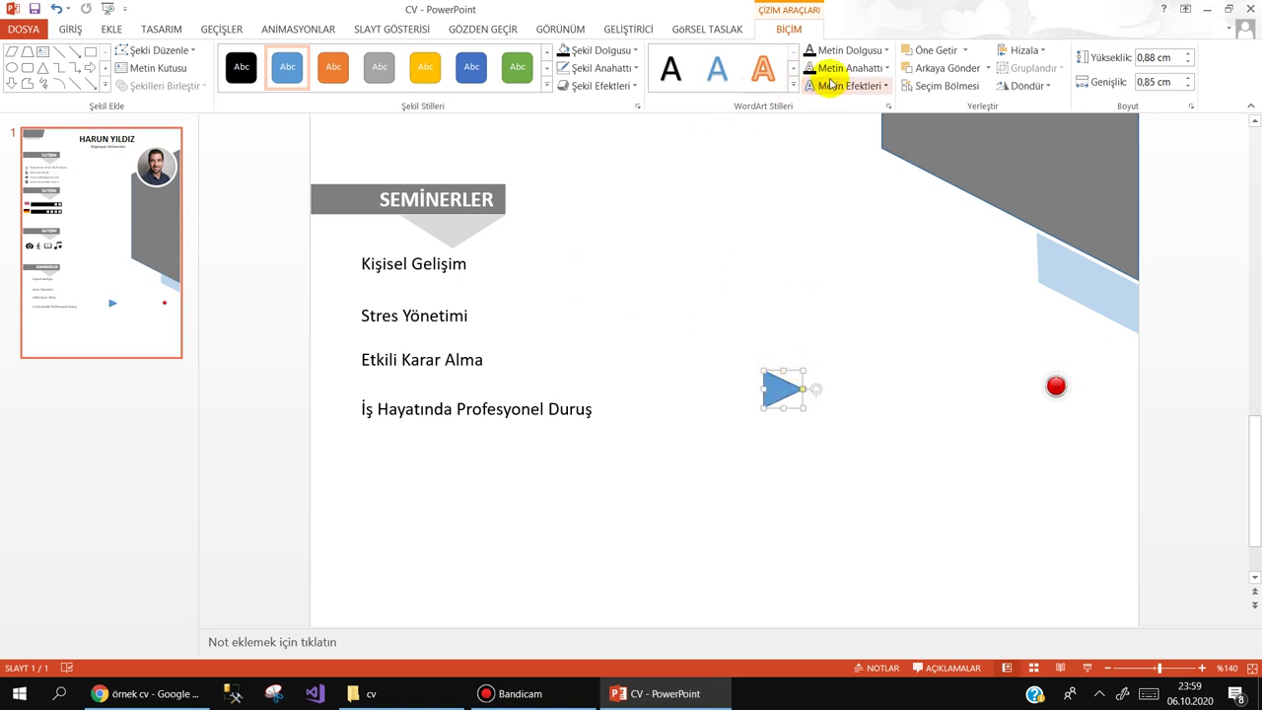
# Fill the triangle with the slide's grey and copy it beside the seminar entries.
pyautogui.click(634, 50)
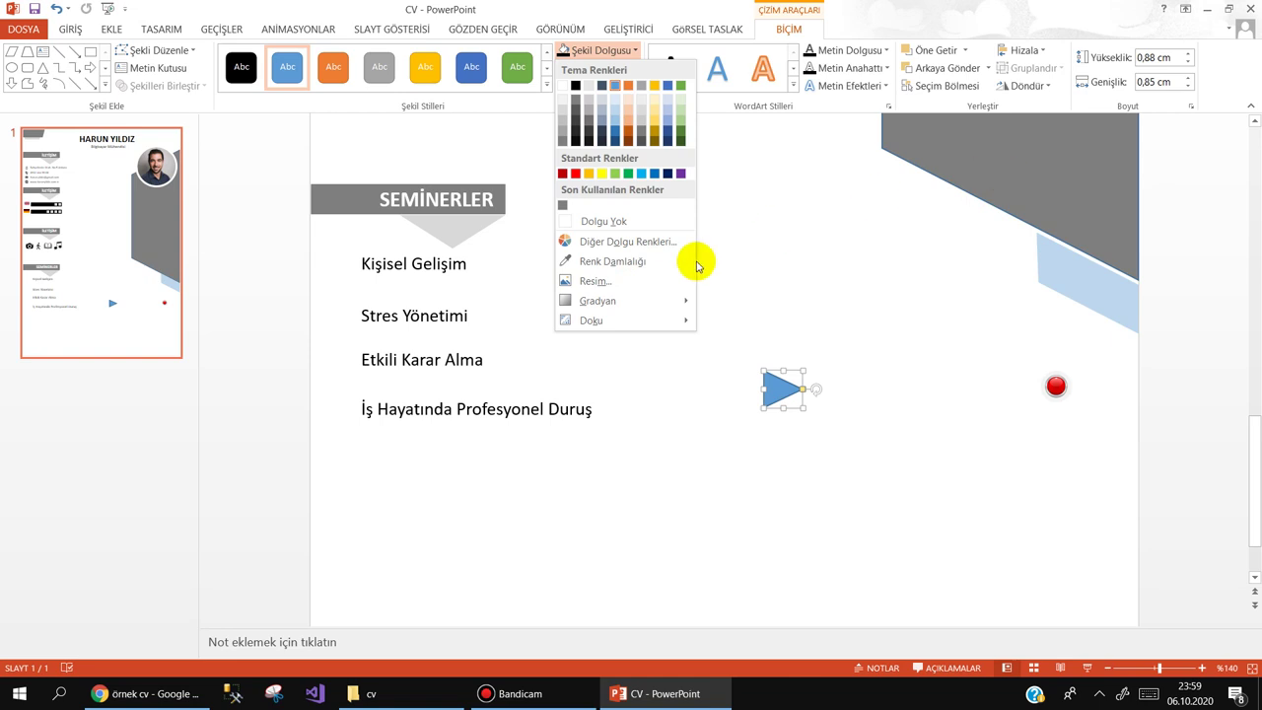
pyautogui.click(623, 262)
pyautogui.click(1016, 180)
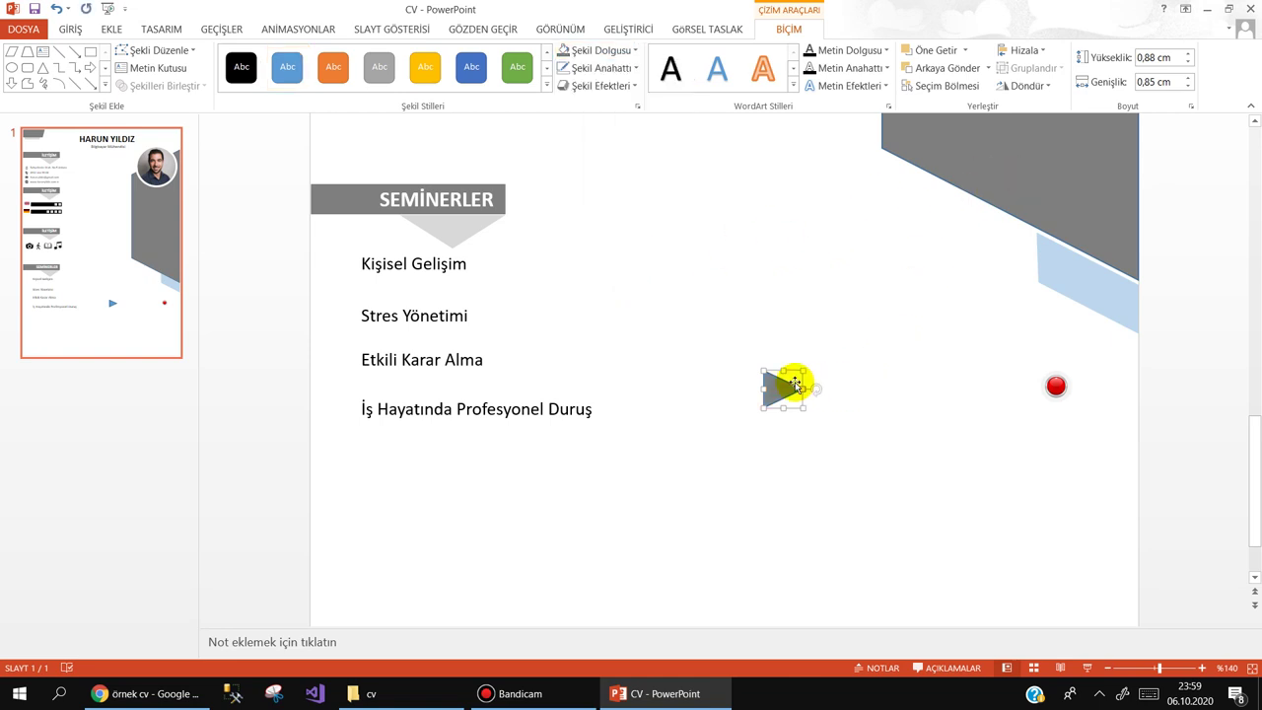
pyautogui.moveTo(786, 387)
pyautogui.mouseDown()
pyautogui.moveTo(308, 258)
pyautogui.moveTo(327, 268)
pyautogui.moveTo(313, 415)
pyautogui.mouseUp()
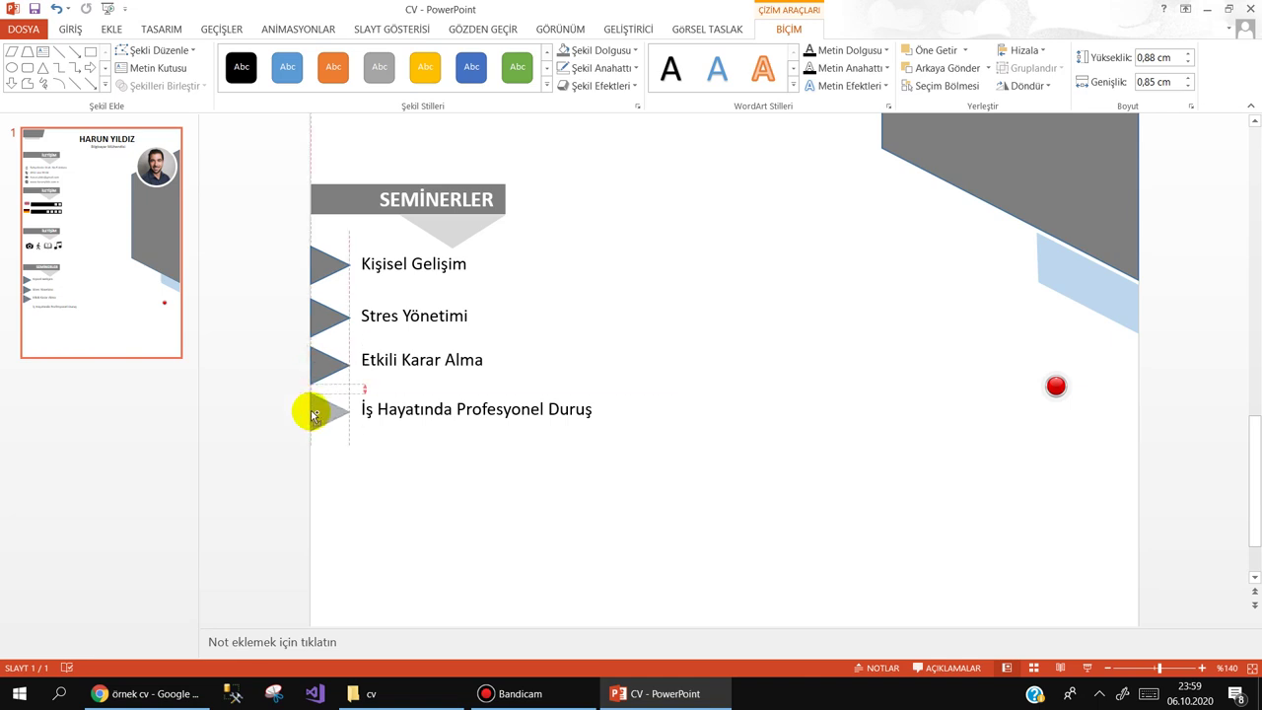
pyautogui.moveTo(313, 416); pyautogui.dragTo(314, 415)
# Line up the Etkili Karar Alma and İş Hayatında Profesyonel Duruş entries with their triangles.
pyautogui.click(381, 355)
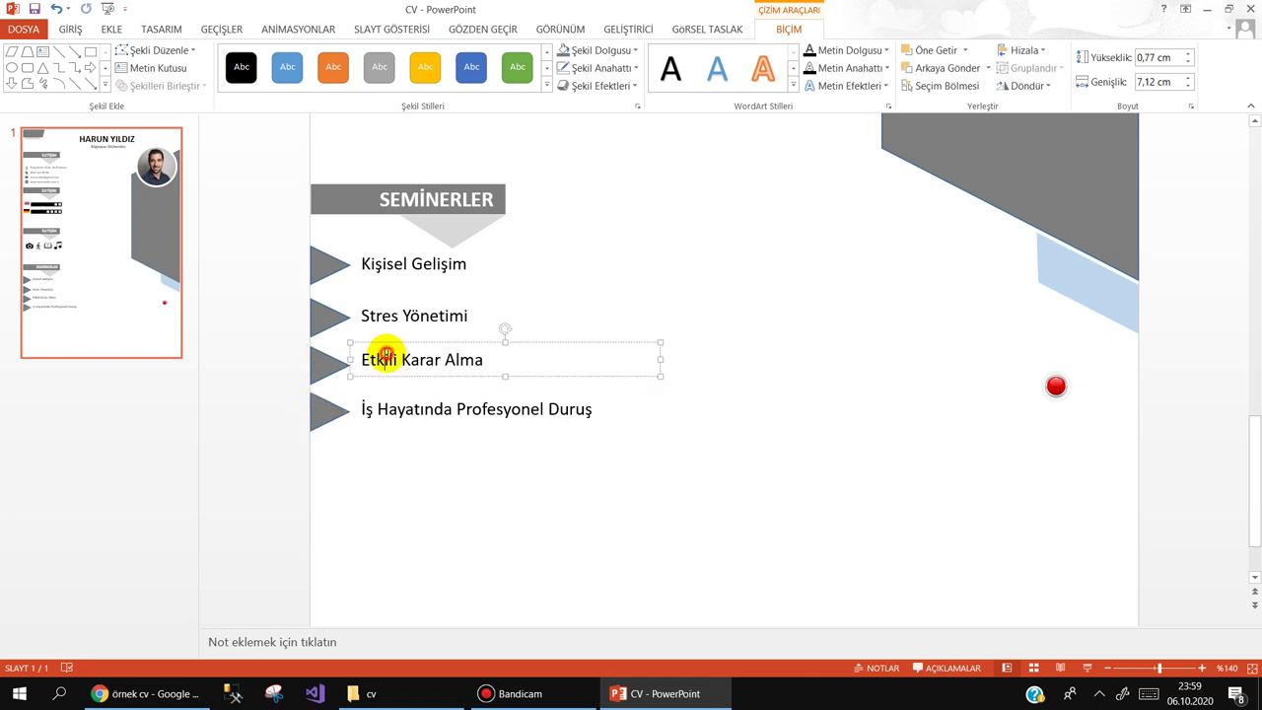
pyautogui.moveTo(394, 375); pyautogui.dragTo(396, 381)
pyautogui.moveTo(395, 380); pyautogui.dragTo(385, 426)
pyautogui.click(379, 412)
pyautogui.click(487, 495)
# Drag the red dot from the slide bottom up to just below the language bars.
pyautogui.scroll(-2, 610, 520)
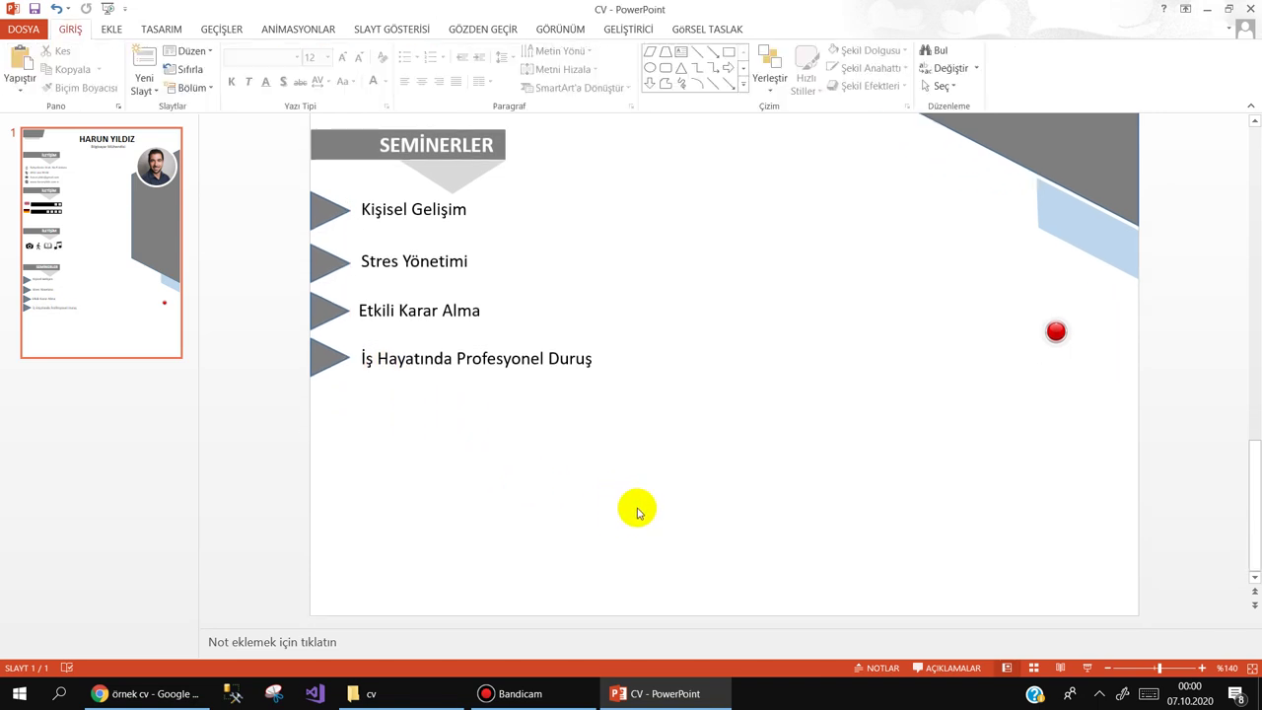
pyautogui.scroll(3, 641, 512)
pyautogui.scroll(7, 641, 511)
pyautogui.scroll(7, 641, 512)
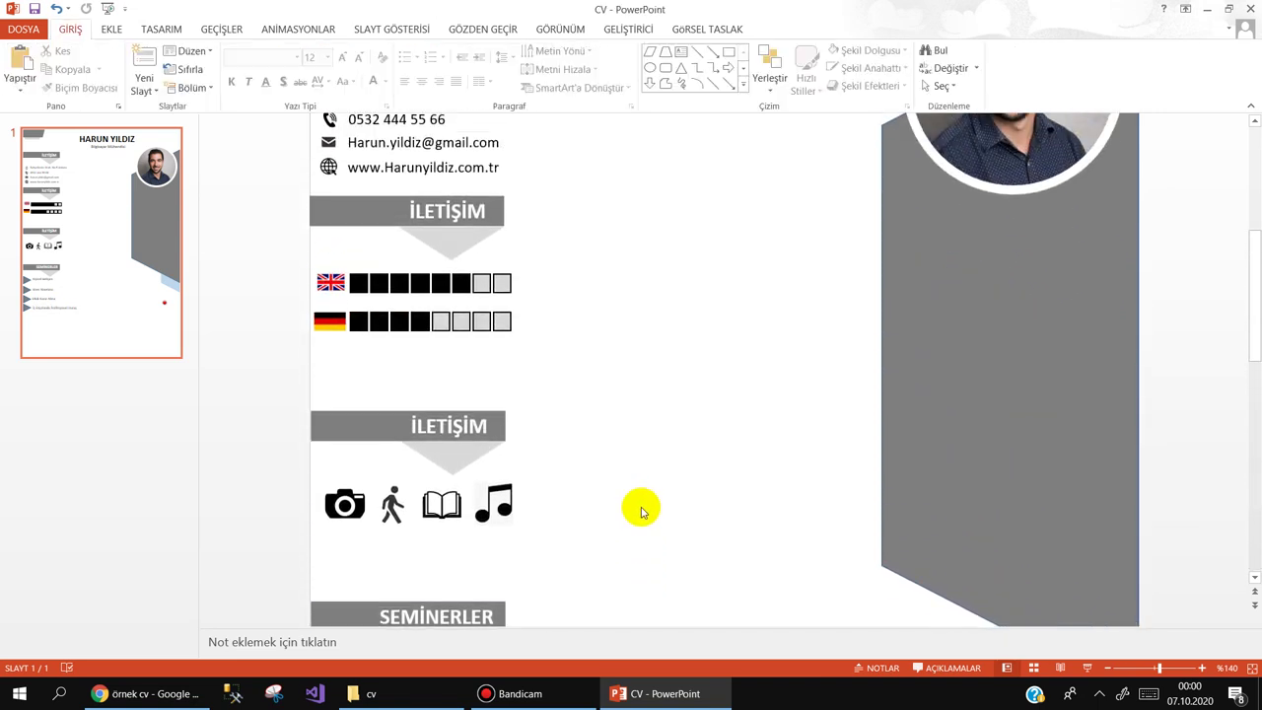
pyautogui.scroll(5, 641, 512)
pyautogui.scroll(2, 641, 512)
pyautogui.scroll(1, 642, 513)
pyautogui.scroll(-9, 684, 527)
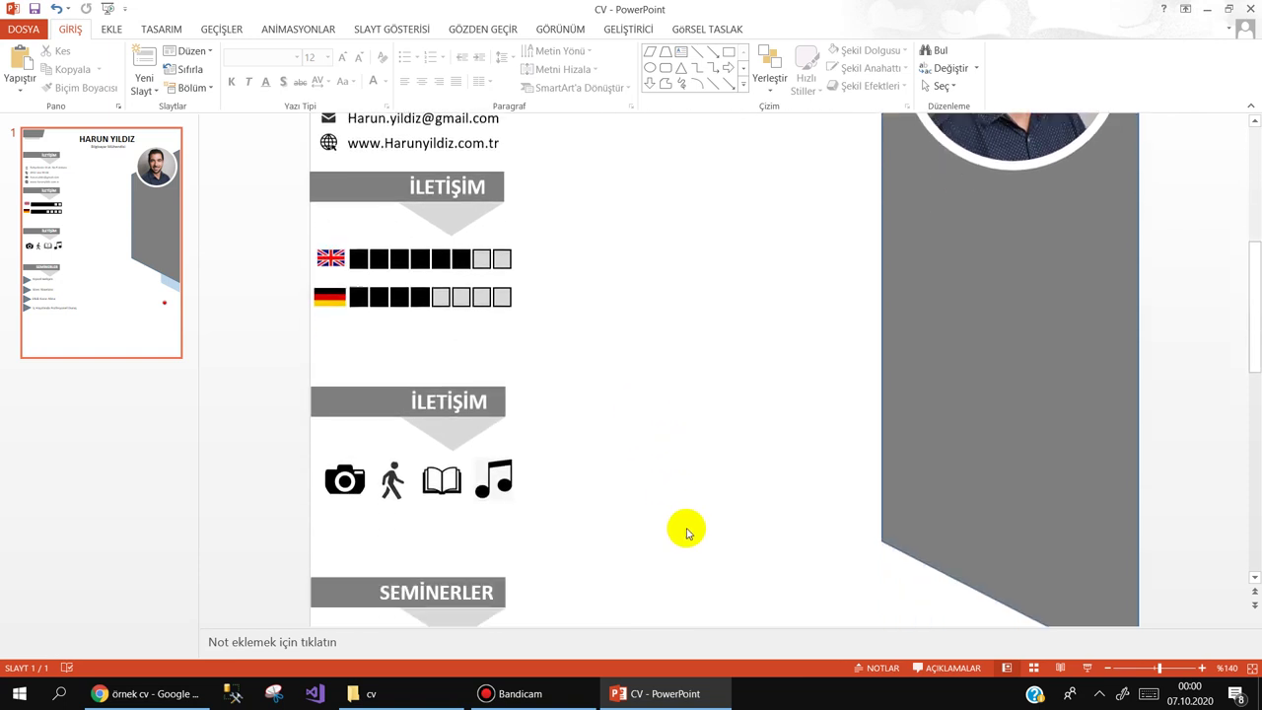
pyautogui.scroll(-5, 943, 578)
pyautogui.moveTo(1056, 628); pyautogui.dragTo(681, 240)
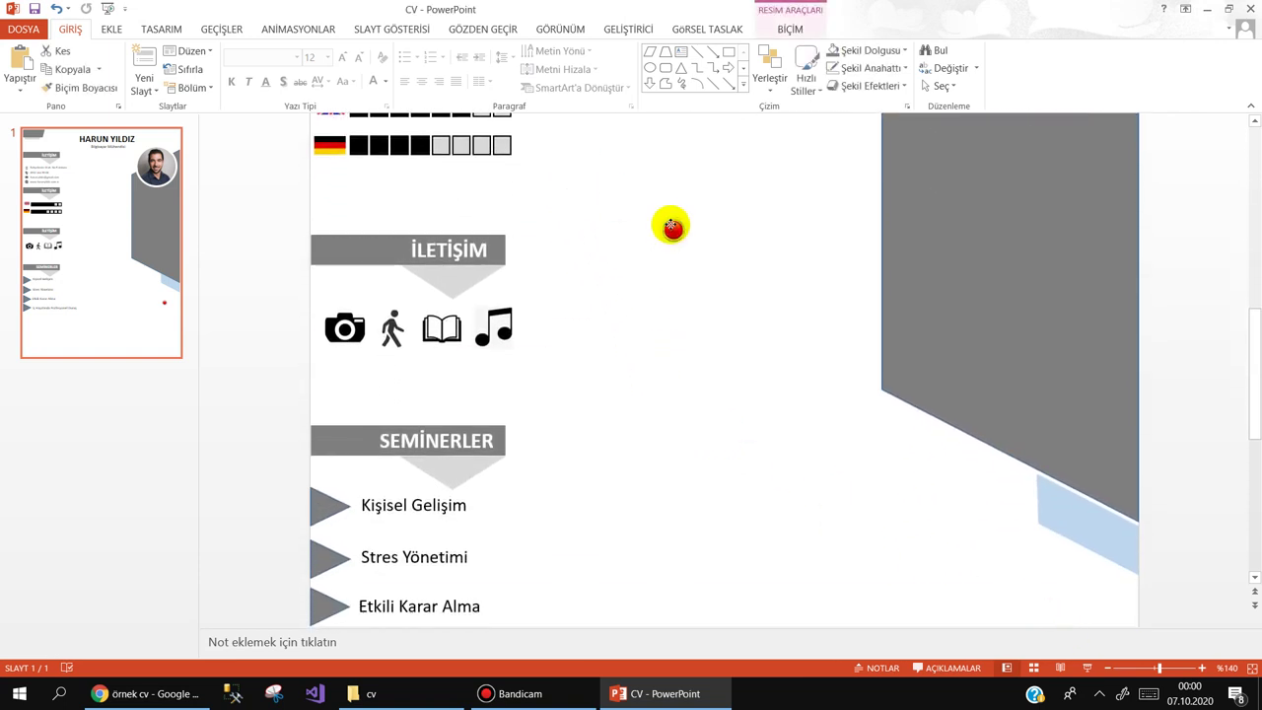
# Check the name heading at the top of the slide, then deselect it.
pyautogui.scroll(8, 679, 240)
pyautogui.scroll(5, 678, 240)
pyautogui.scroll(2, 678, 240)
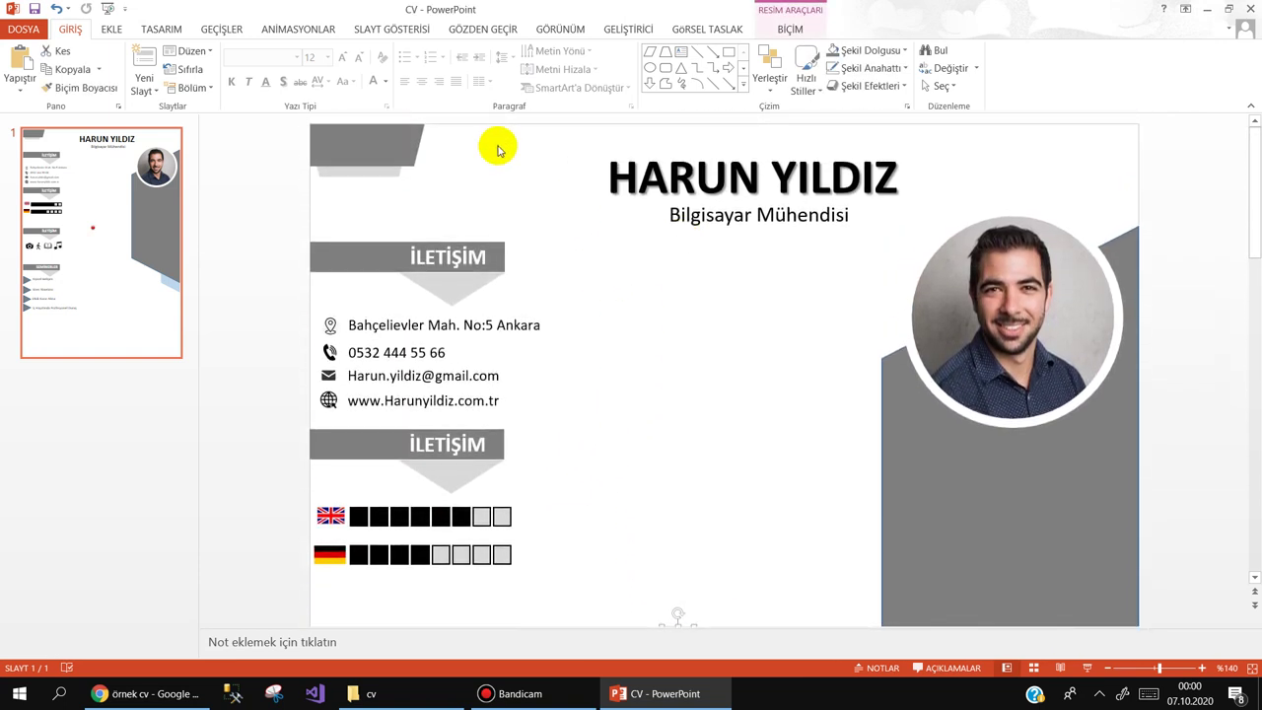
pyautogui.click(683, 183)
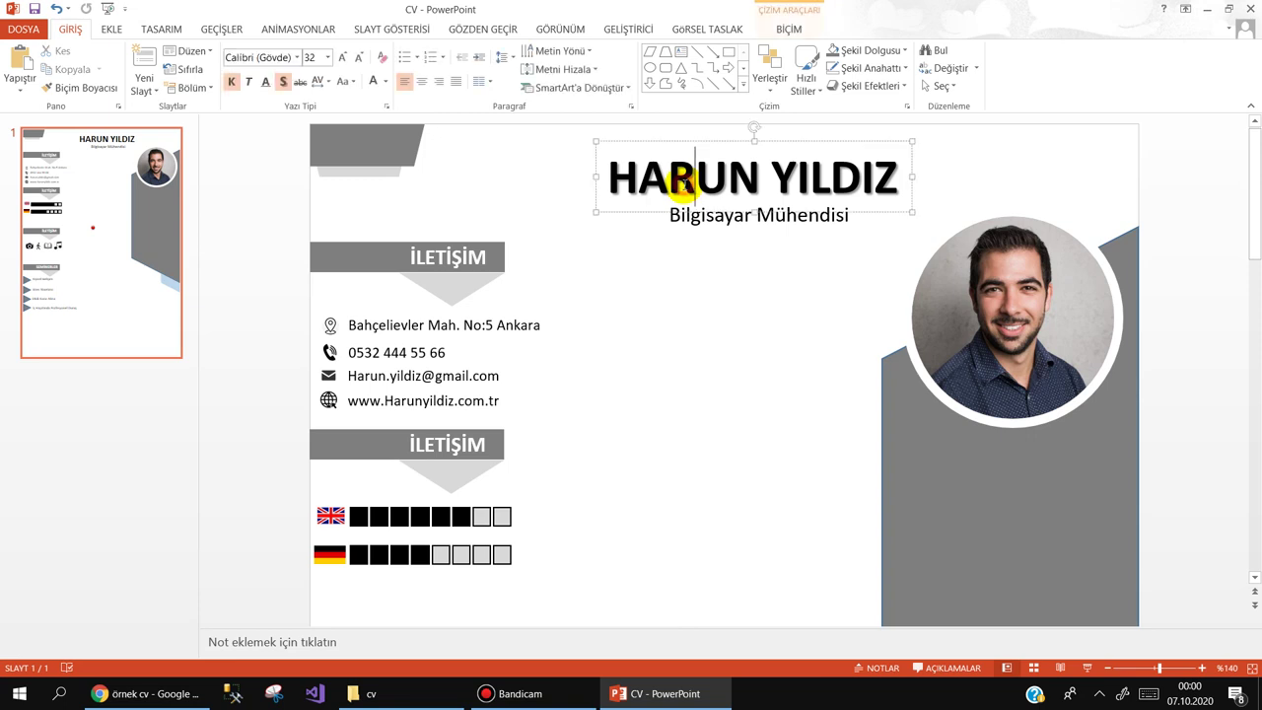
pyautogui.click(648, 267)
pyautogui.click(691, 174)
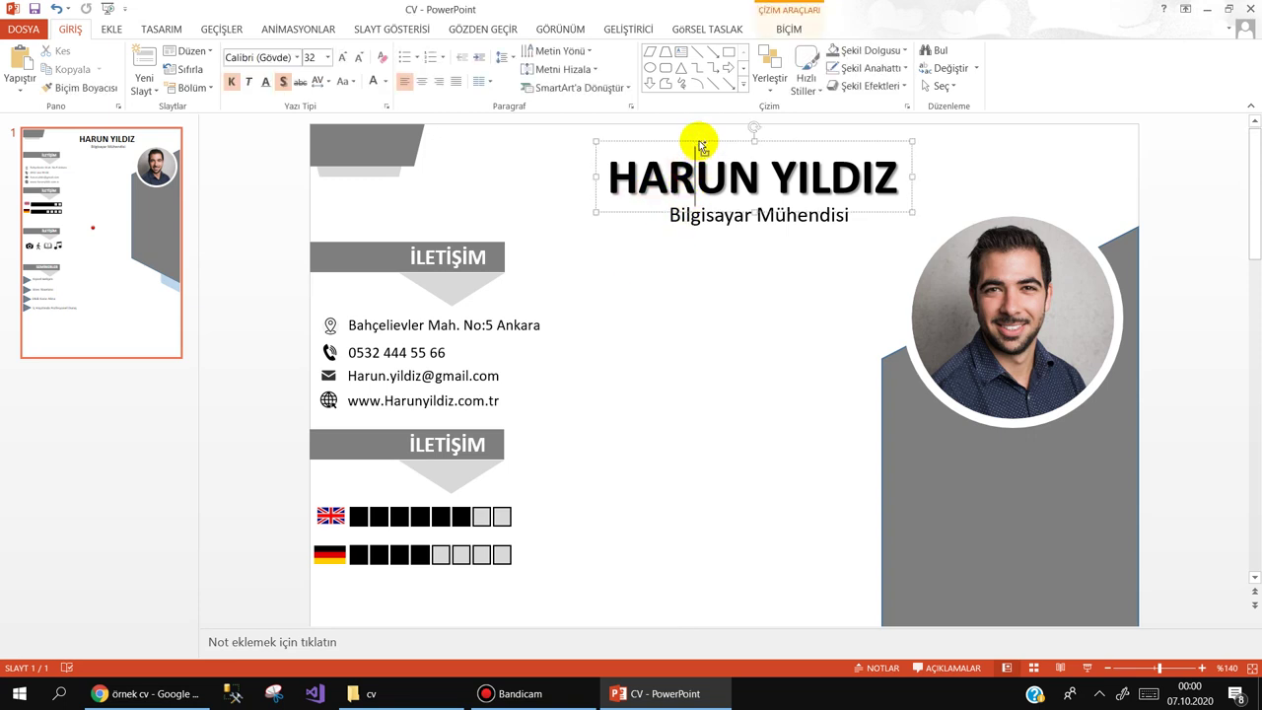
pyautogui.click(638, 304)
pyautogui.scroll(-1, 638, 305)
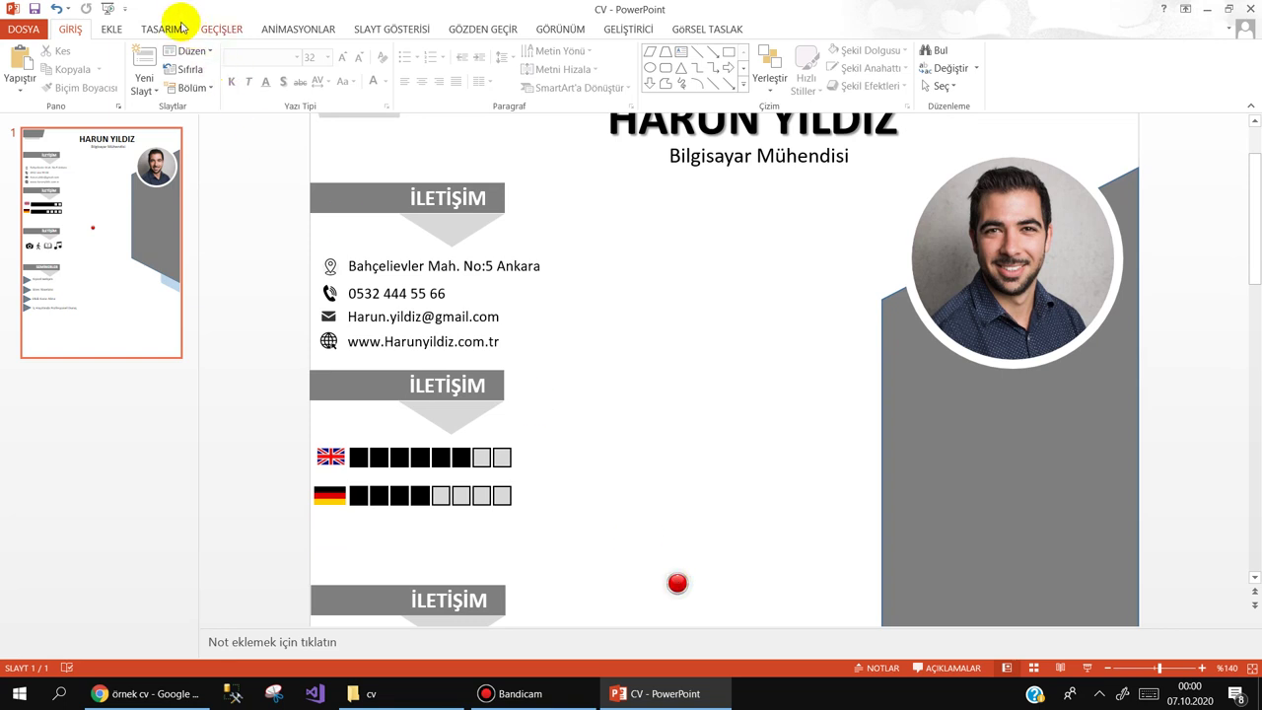
# Draw a thin, tall rectangle bar beside the contact list.
pyautogui.click(110, 29)
pyautogui.click(285, 91)
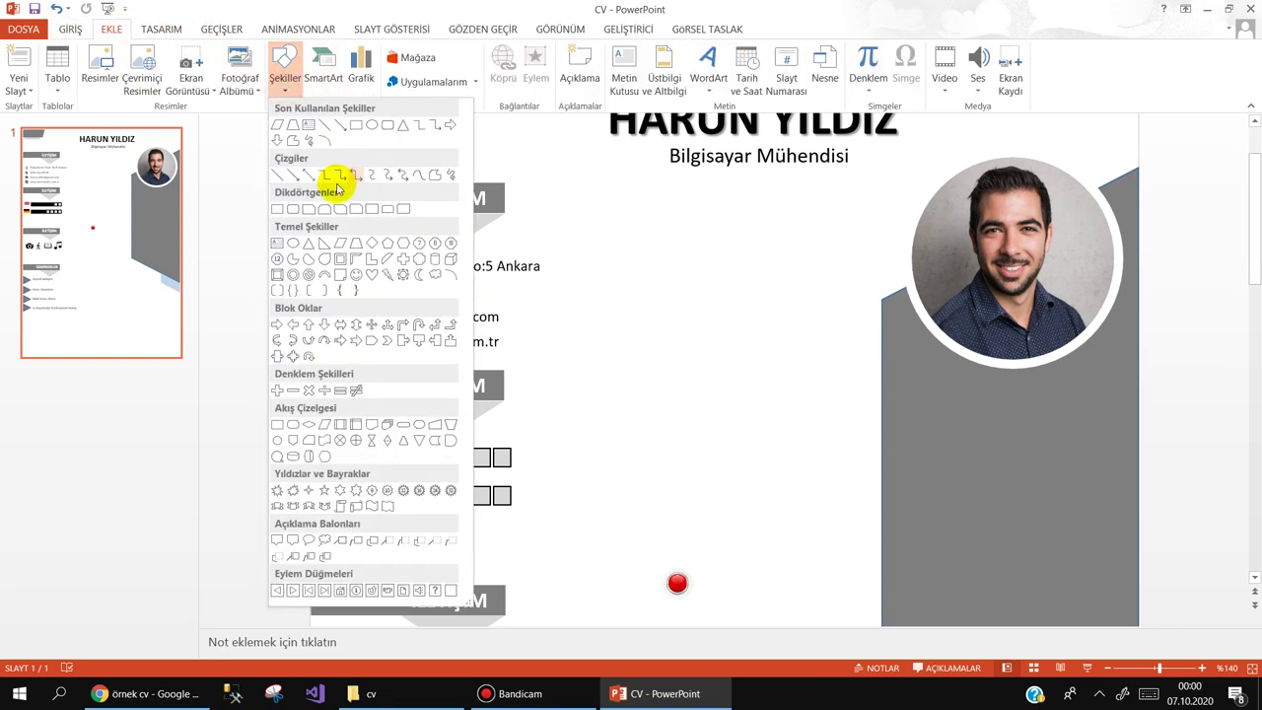
pyautogui.click(281, 209)
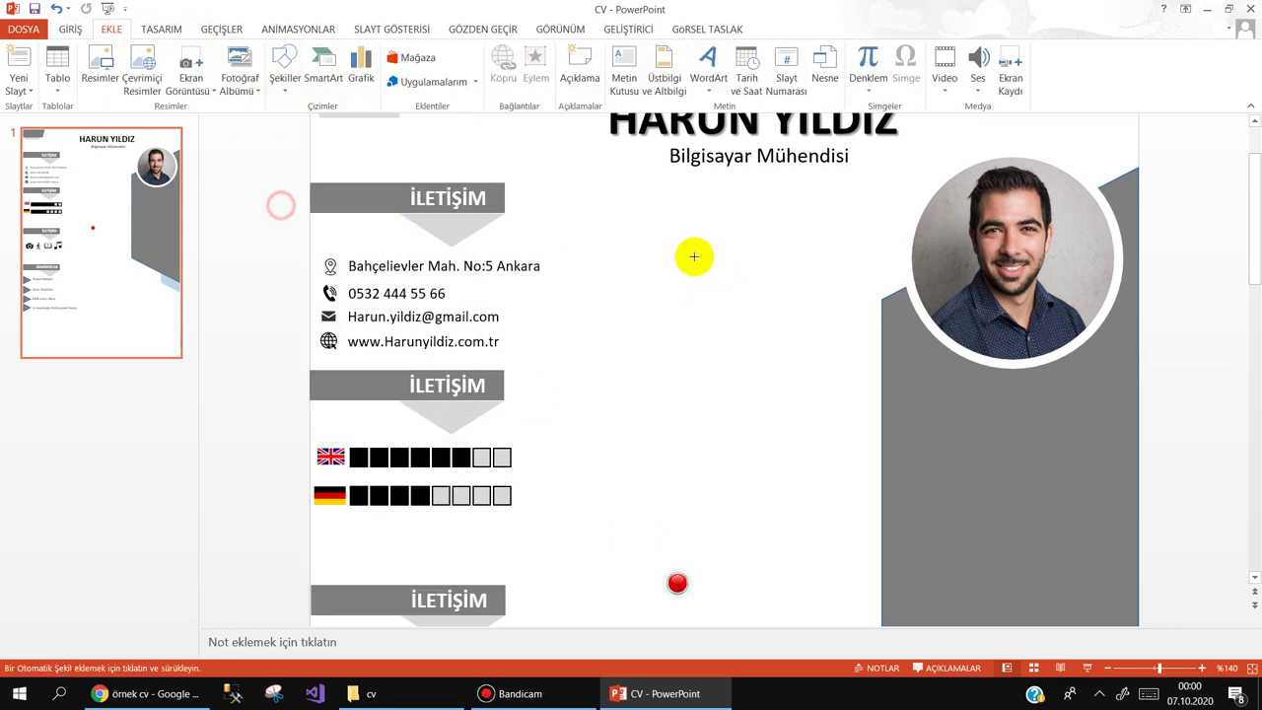
pyautogui.moveTo(647, 216); pyautogui.dragTo(661, 564)
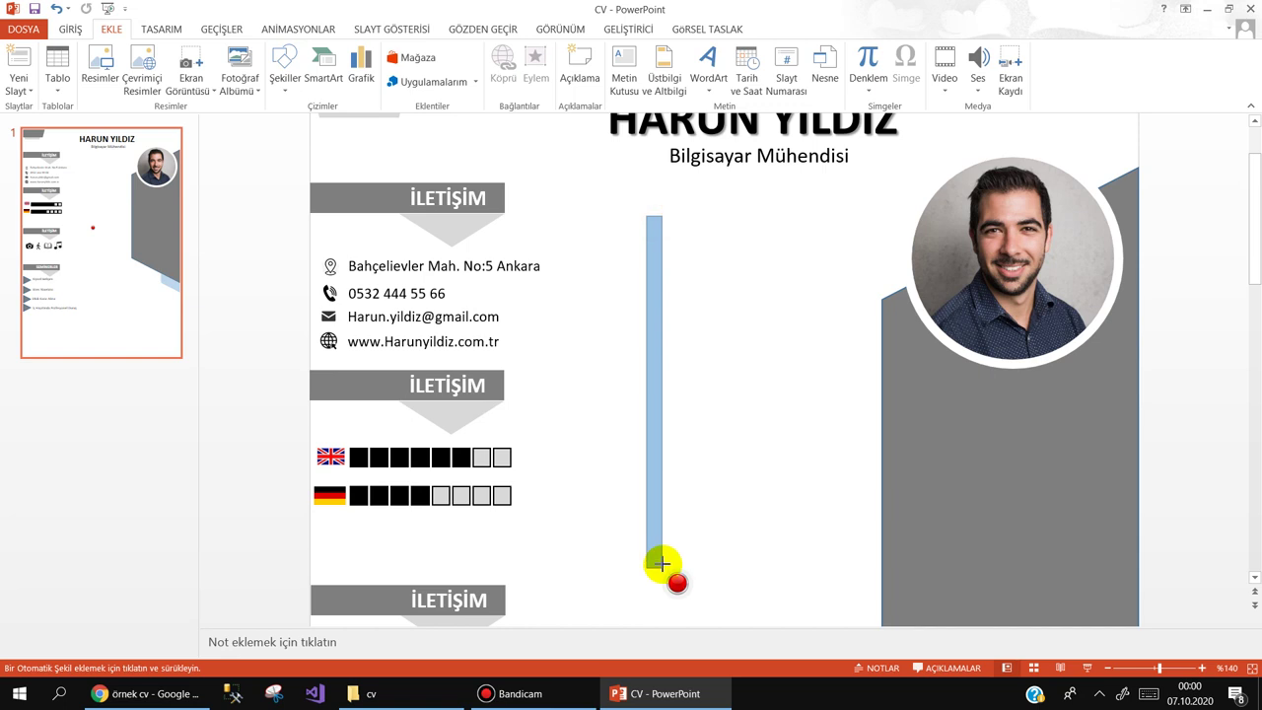
pyautogui.moveTo(660, 563); pyautogui.dragTo(651, 567)
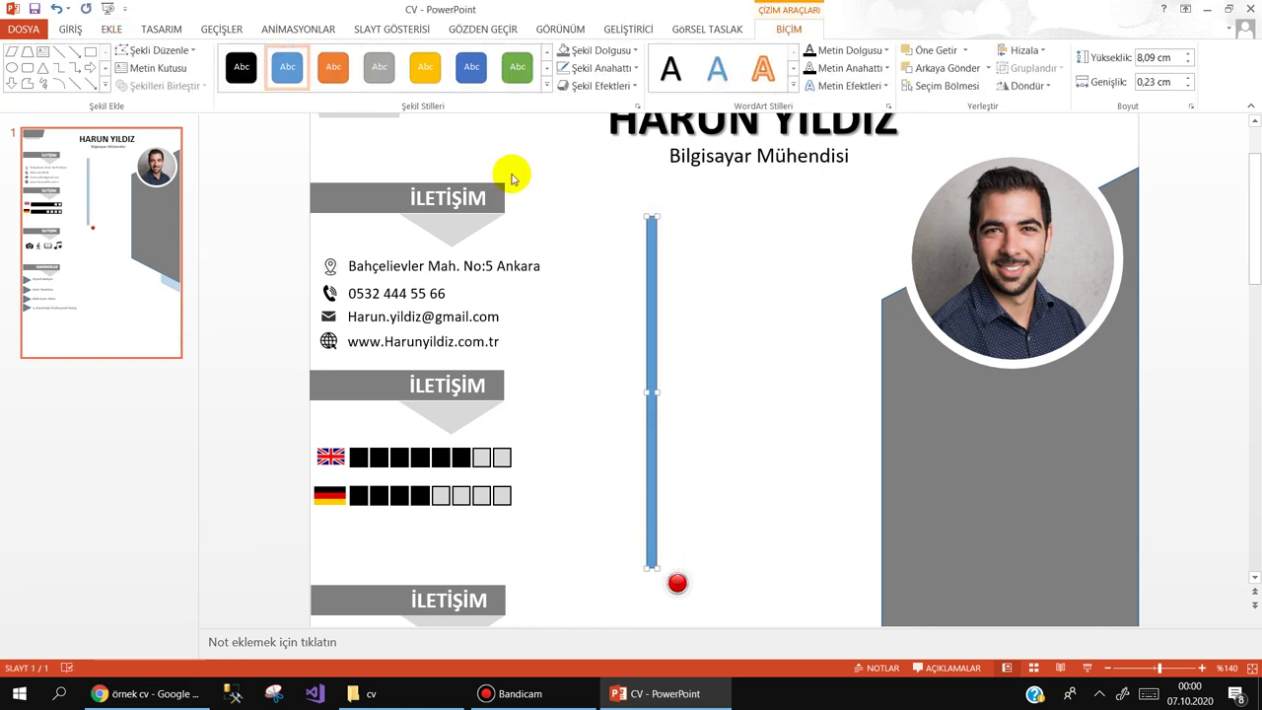
# Give the bar a linear gradient fill running left to right.
pyautogui.click(627, 49)
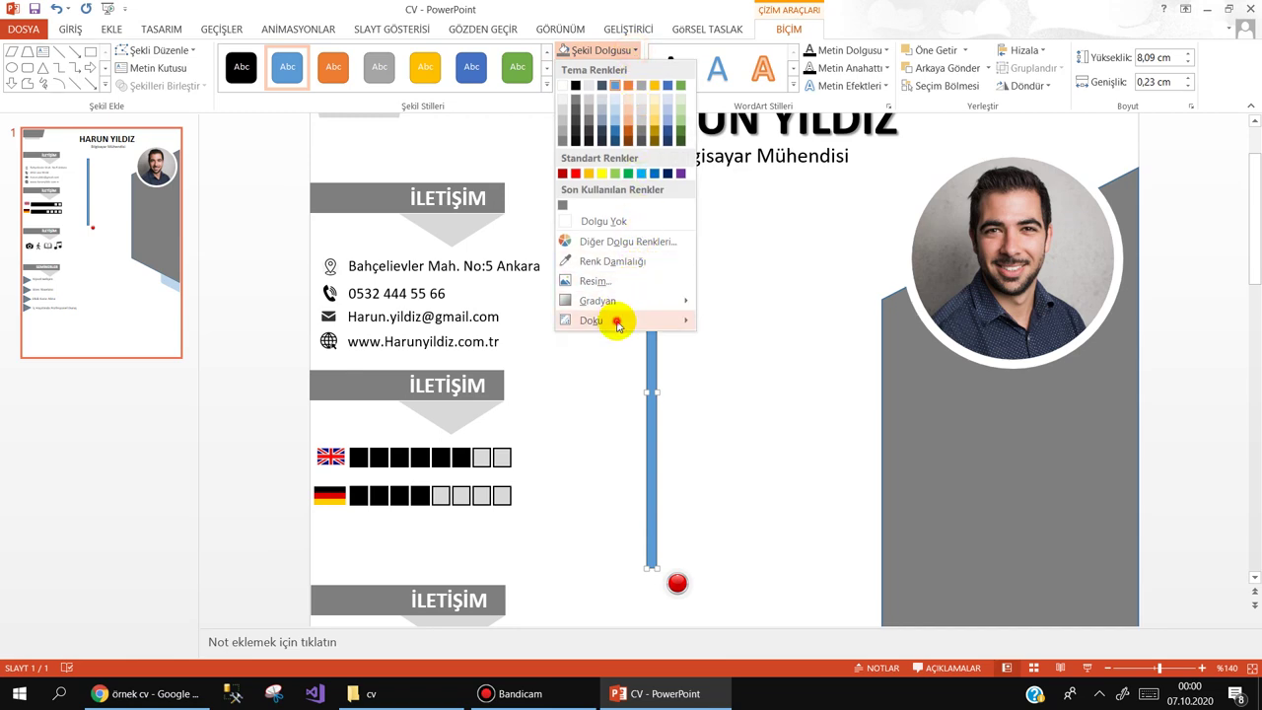
pyautogui.moveTo(618, 325)
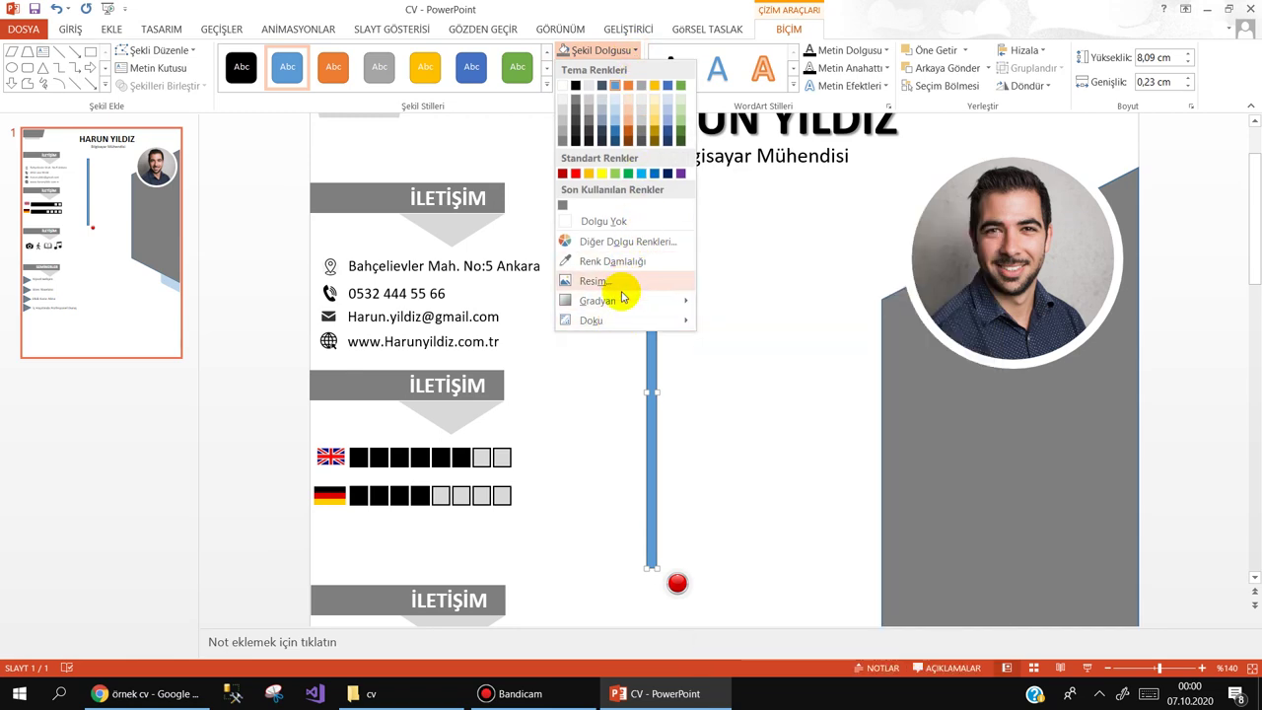
pyautogui.click(620, 302)
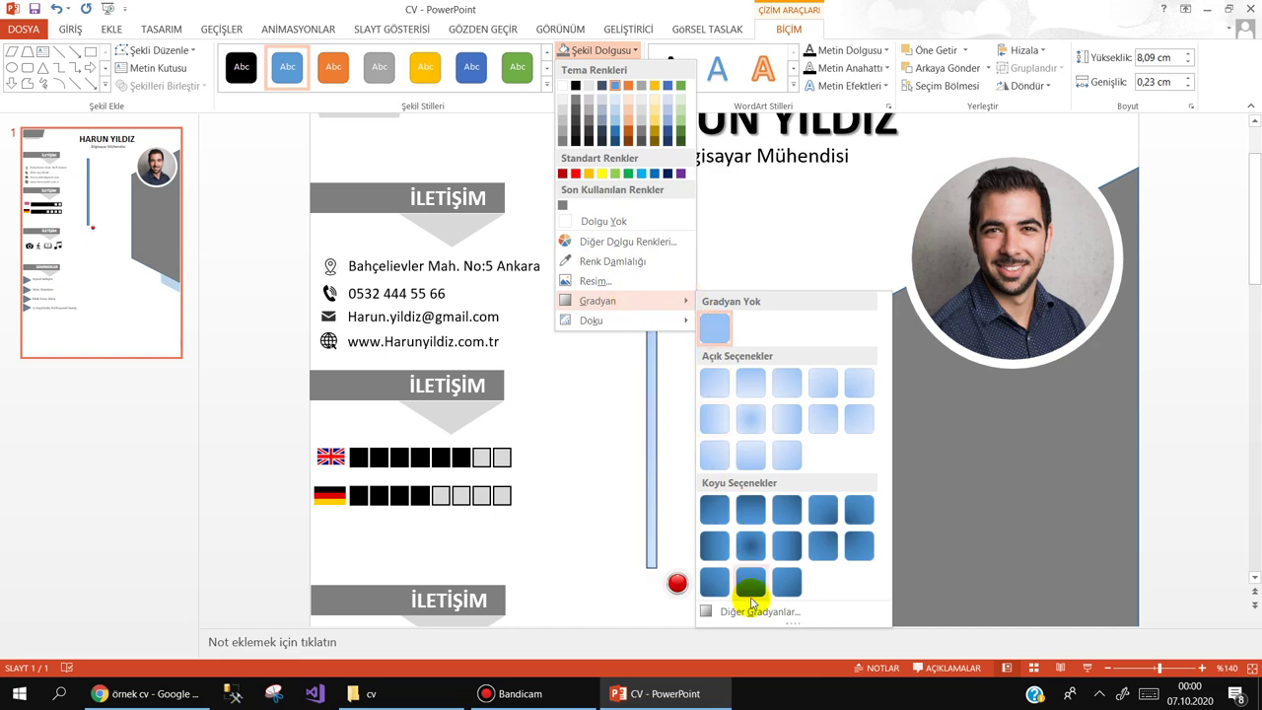
pyautogui.click(757, 612)
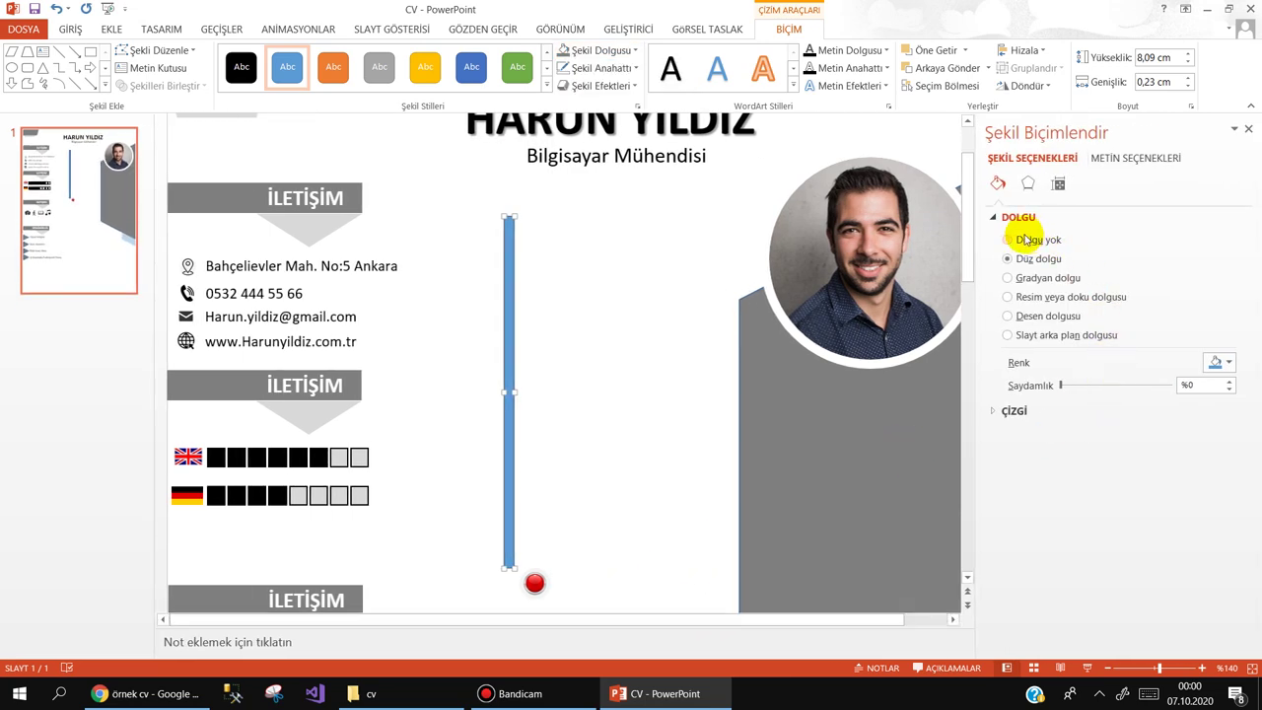
pyautogui.click(1015, 277)
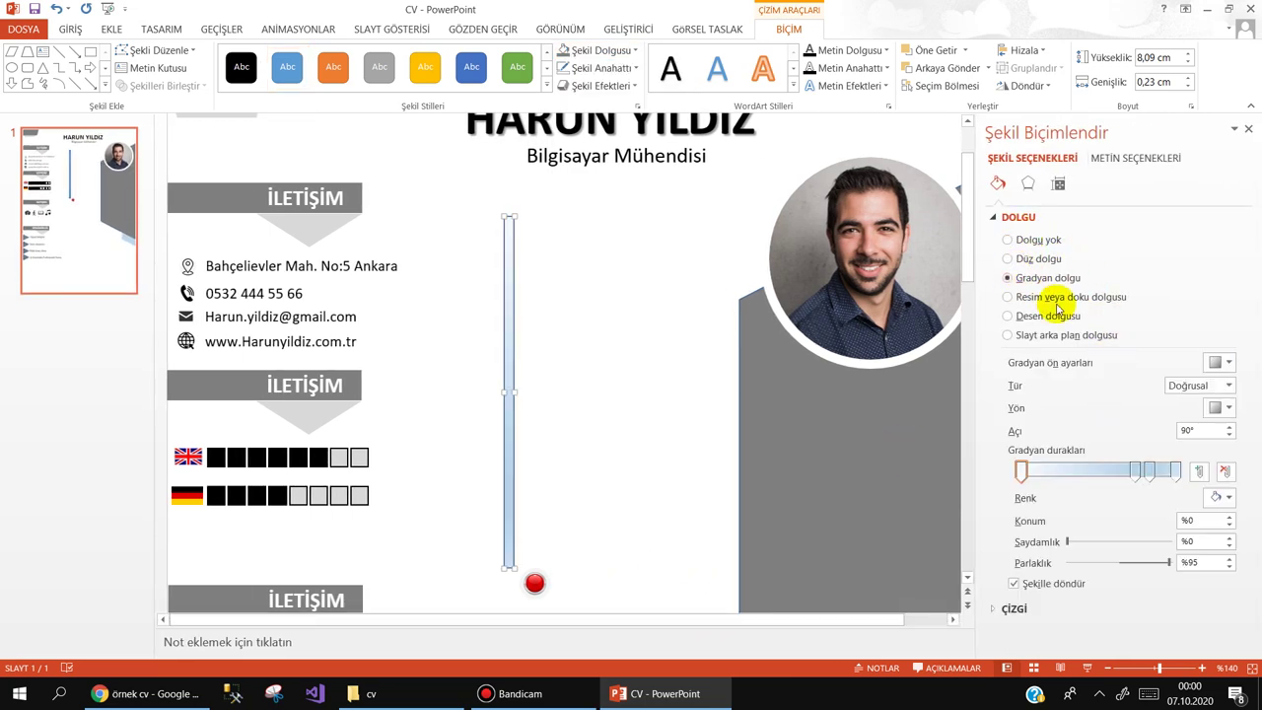
pyautogui.click(1230, 409)
pyautogui.click(1229, 363)
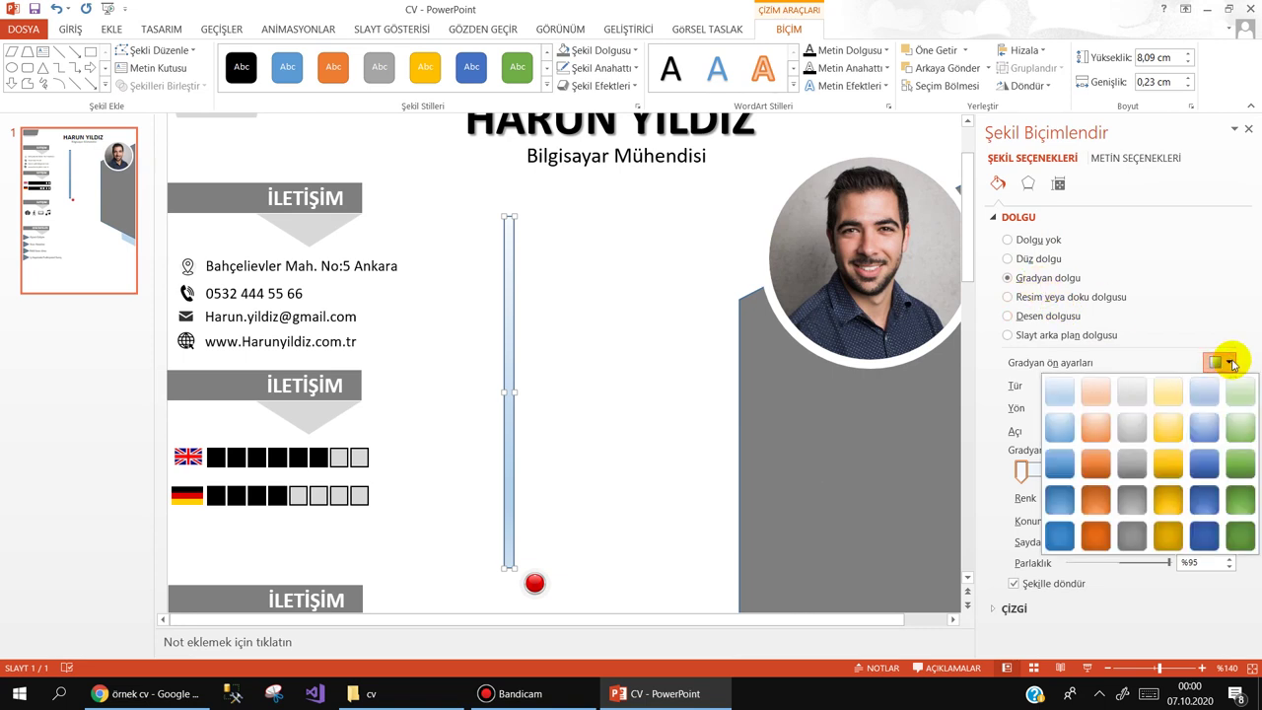
pyautogui.click(1232, 363)
pyautogui.click(1230, 407)
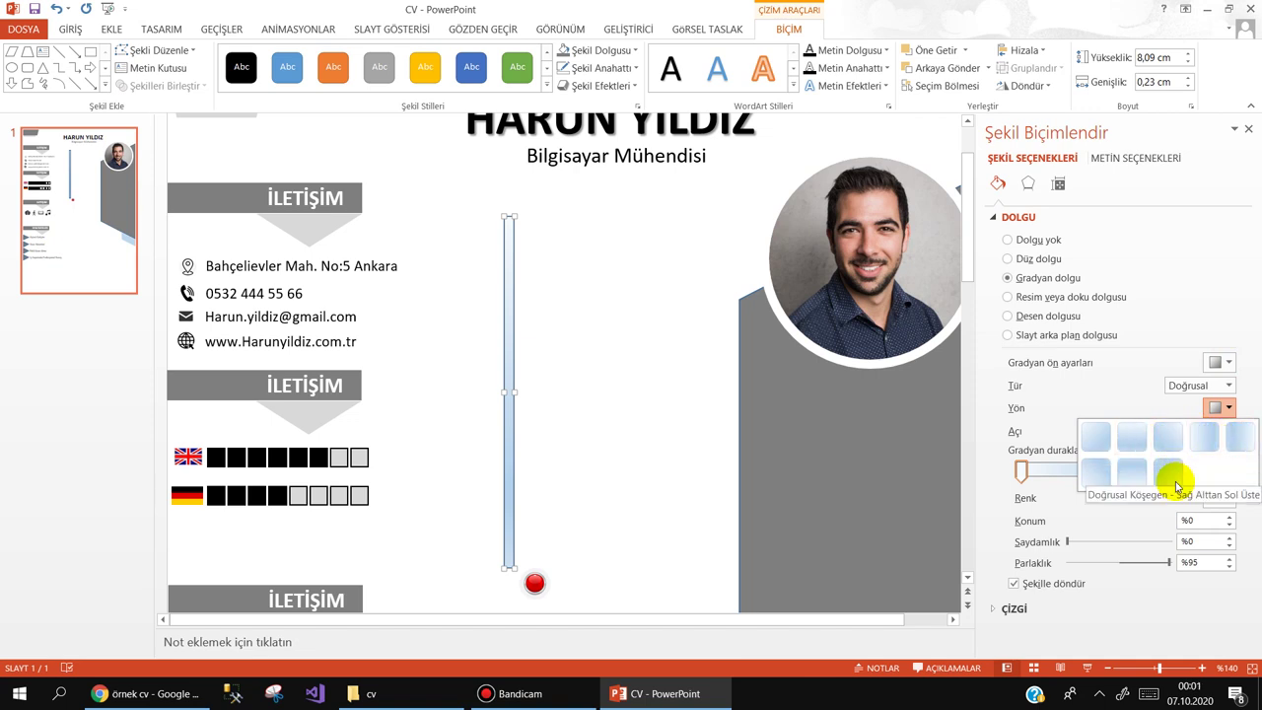
pyautogui.click(1219, 443)
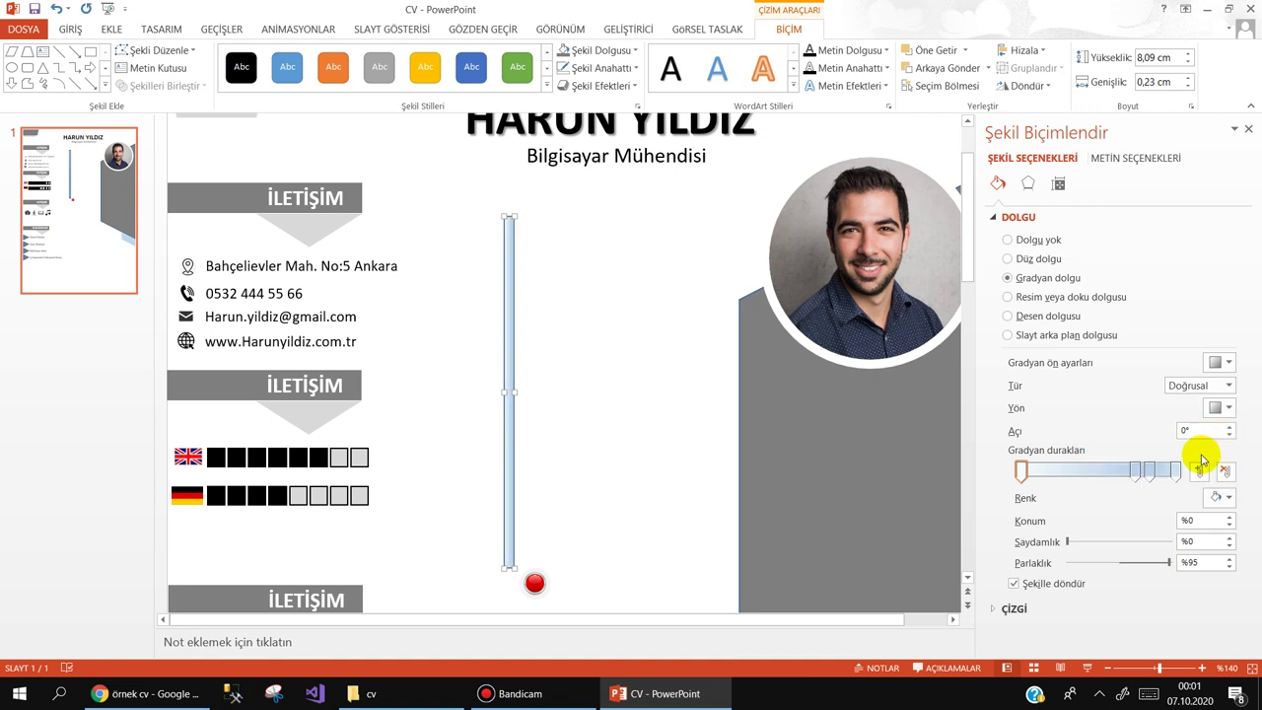
# Make the rightmost gradient stop black and move a dark grey stop to 74%.
pyautogui.click(1178, 468)
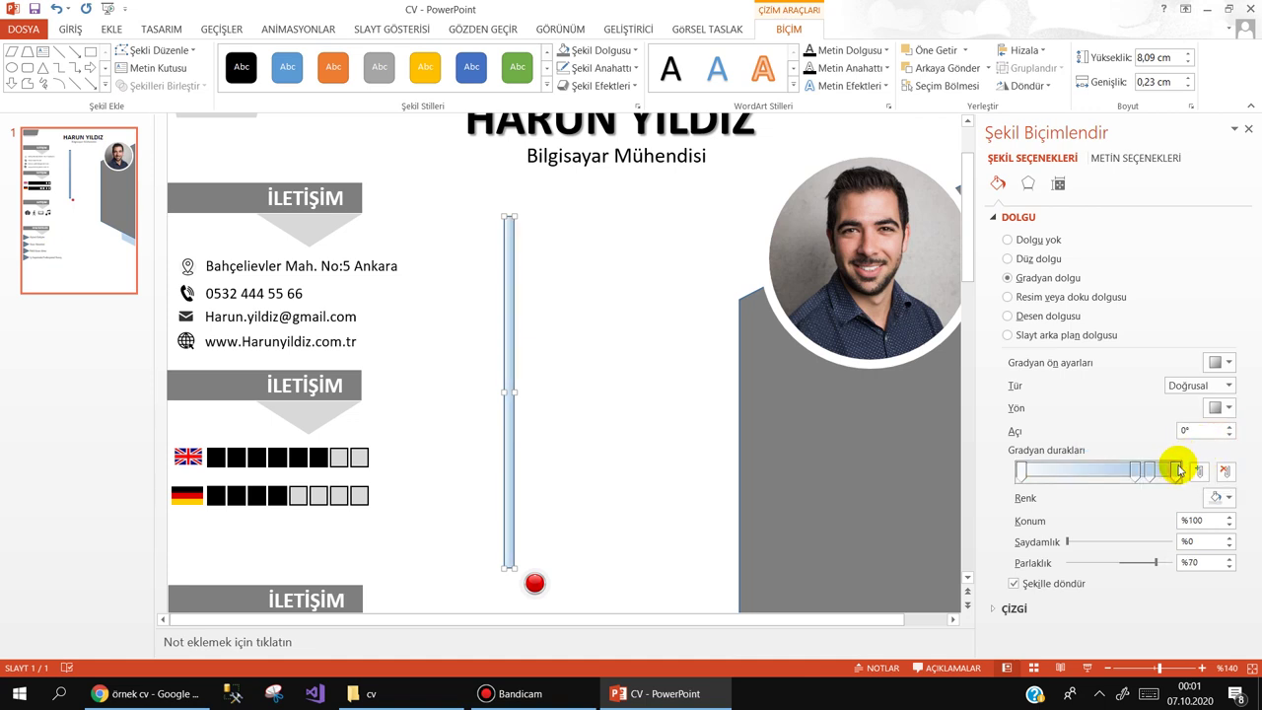
pyautogui.click(1238, 502)
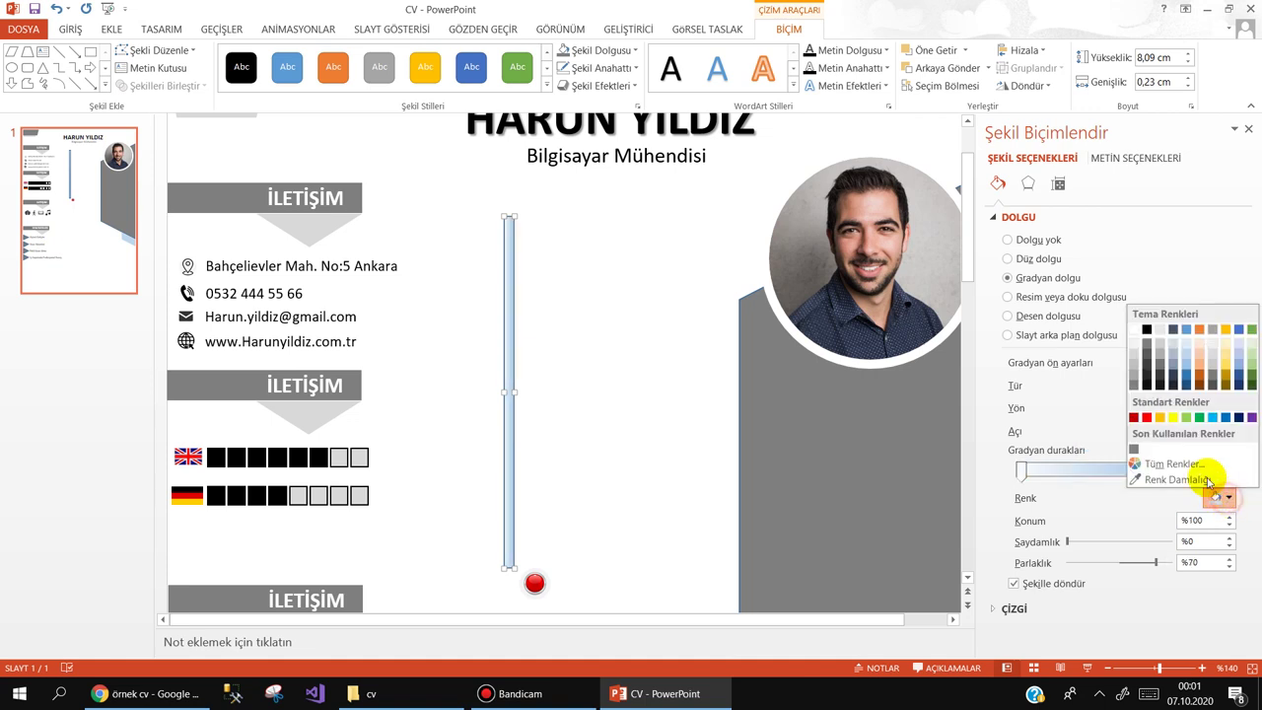
pyautogui.click(1144, 333)
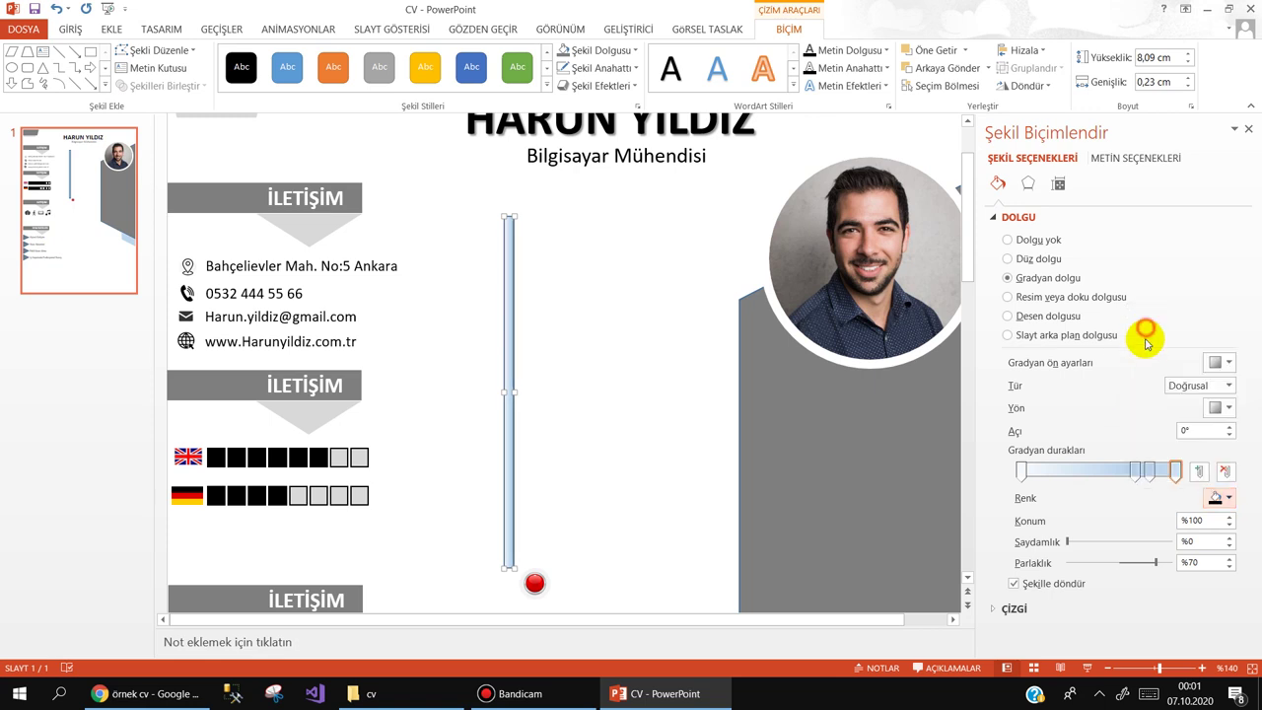
pyautogui.click(1166, 470)
pyautogui.click(1142, 473)
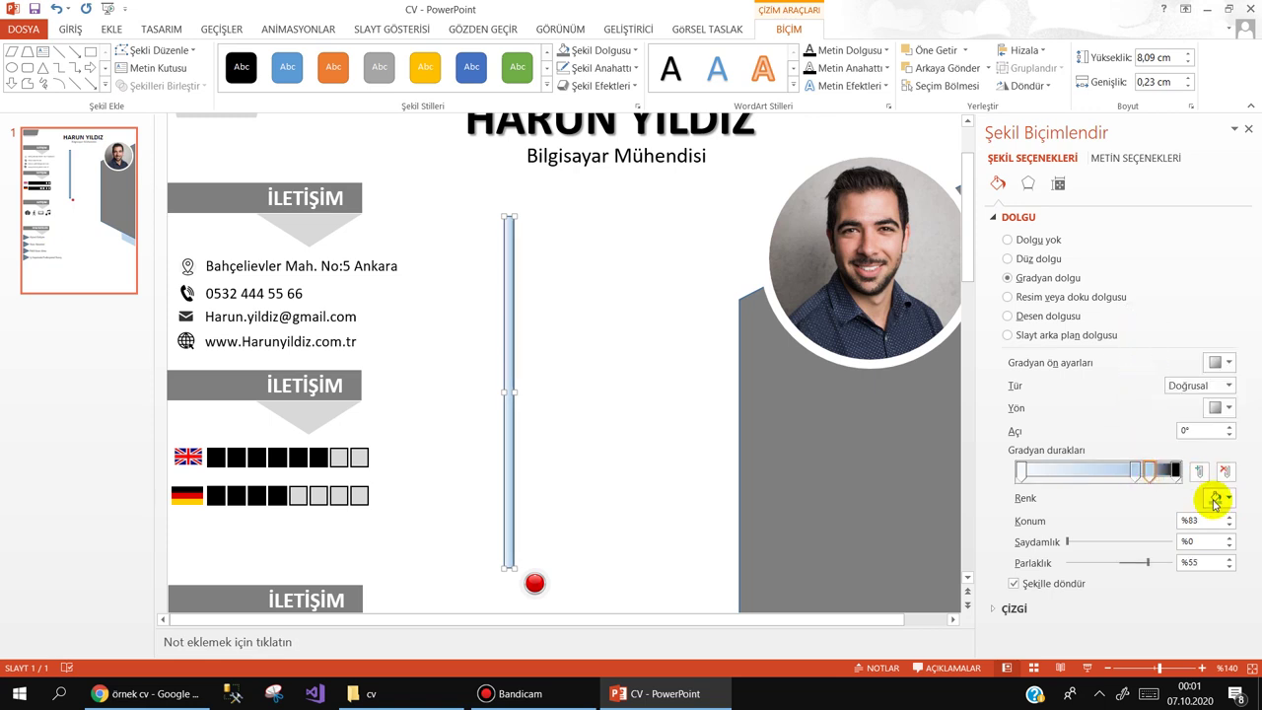
pyautogui.click(1223, 498)
pyautogui.click(1136, 357)
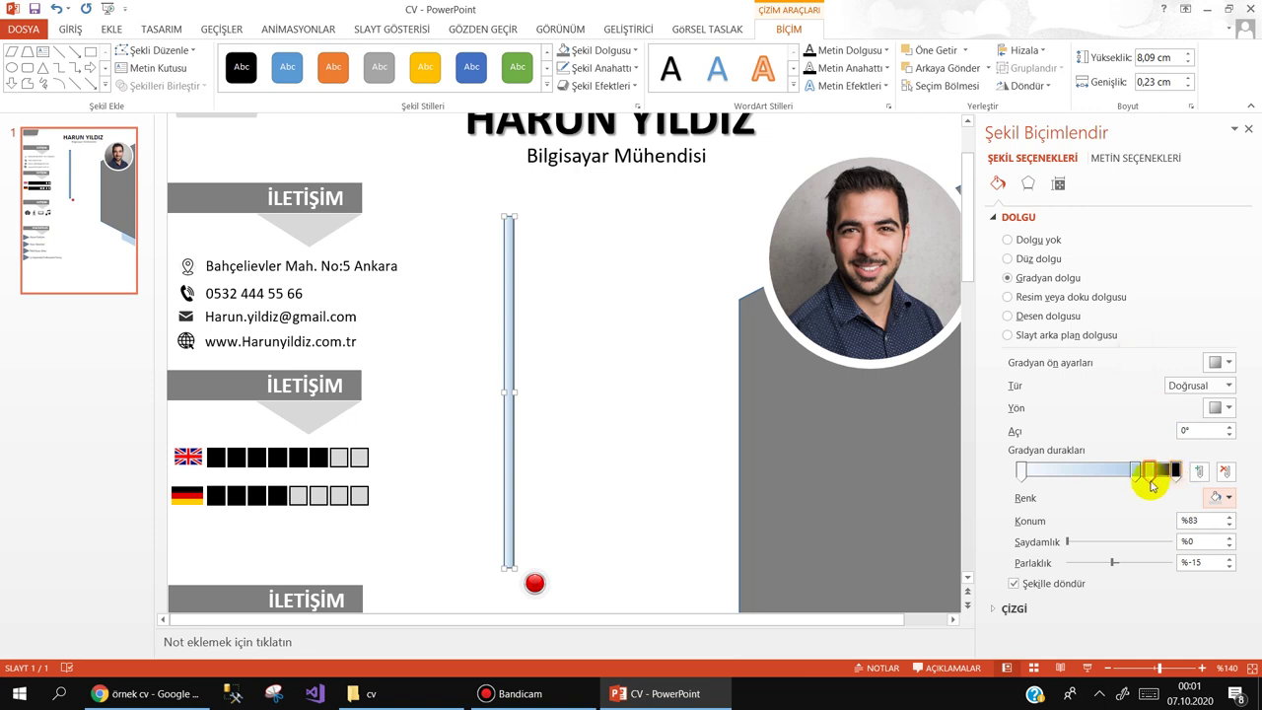
pyautogui.moveTo(1149, 472); pyautogui.dragTo(1135, 471)
pyautogui.click(1215, 498)
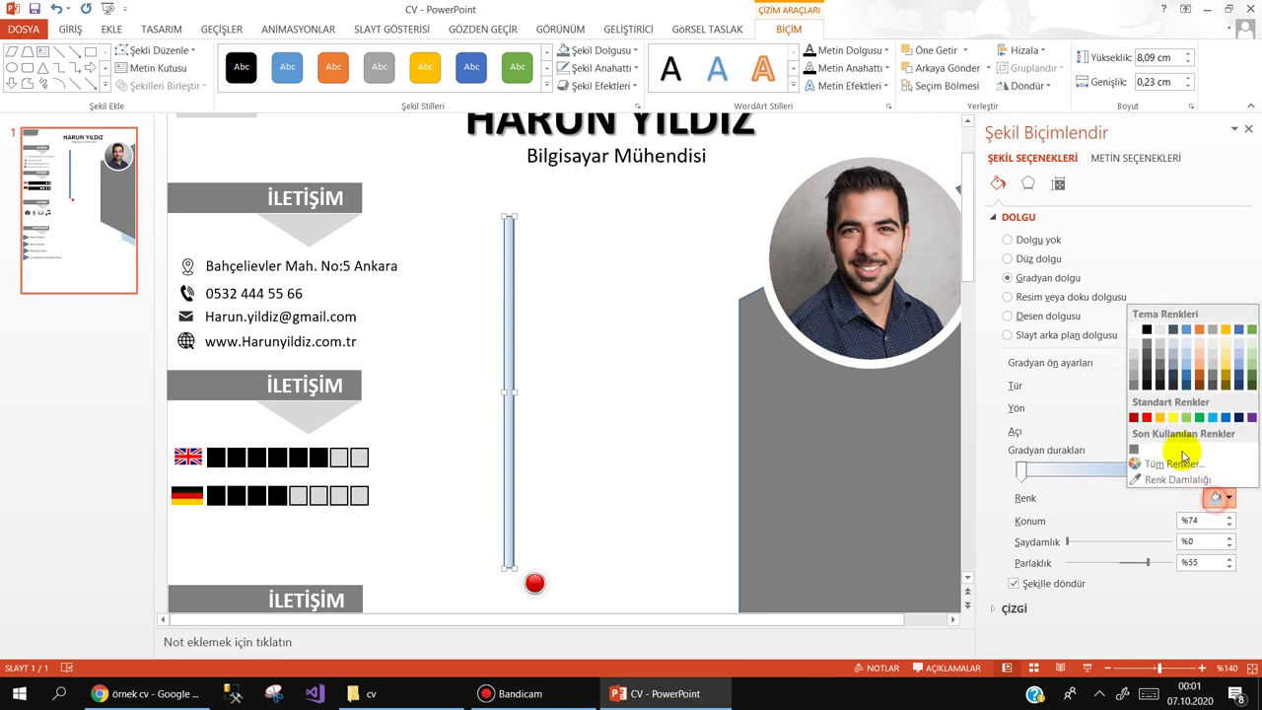
pyautogui.click(1132, 358)
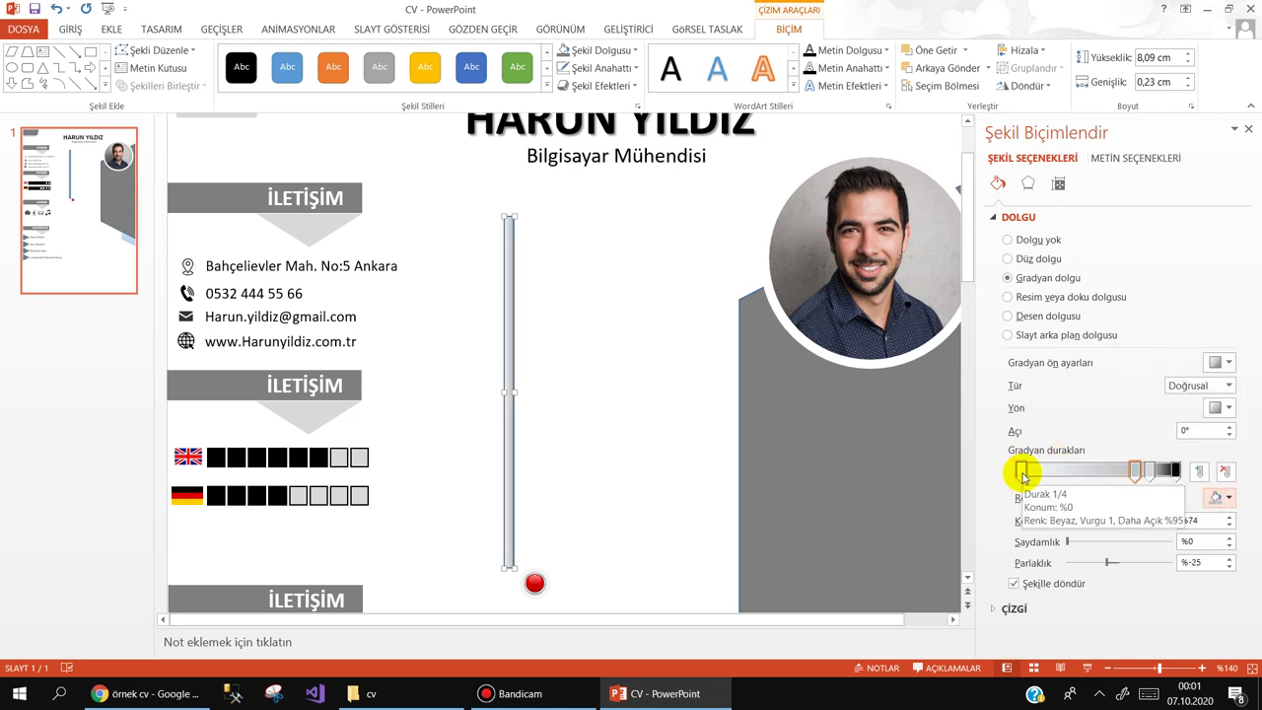
# Remove the bar's outline.
pyautogui.click(613, 68)
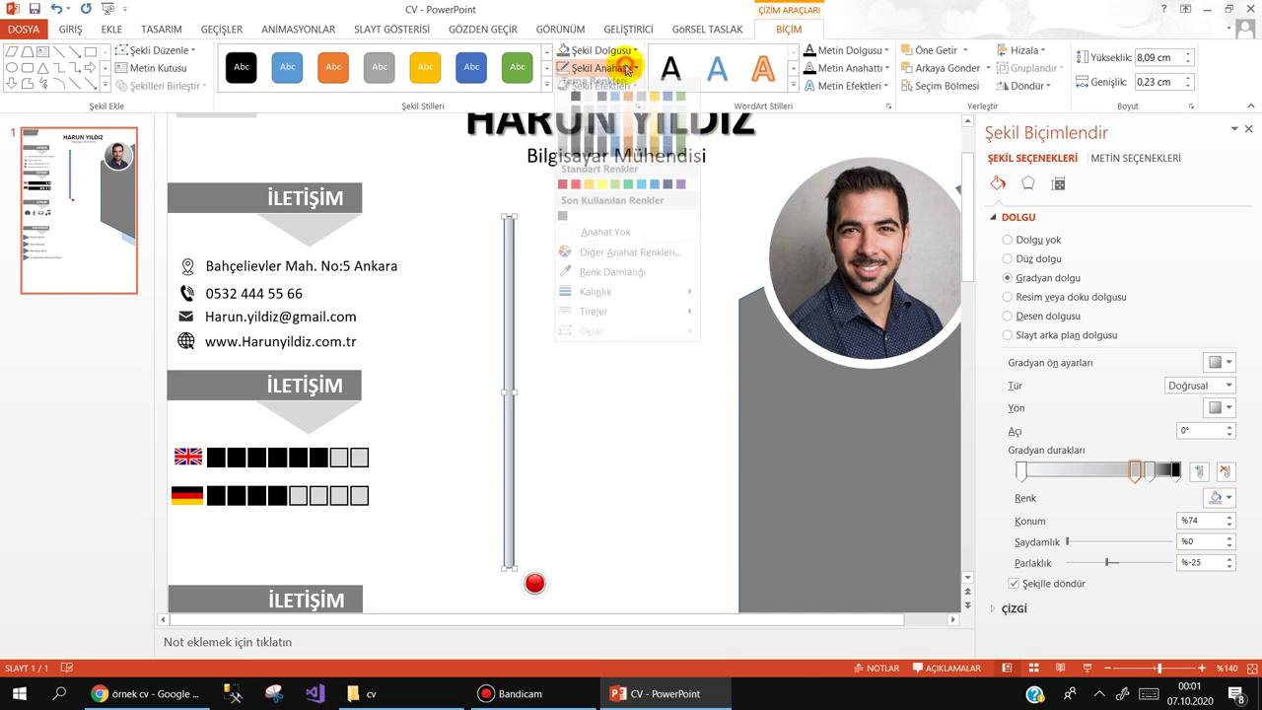
pyautogui.click(593, 242)
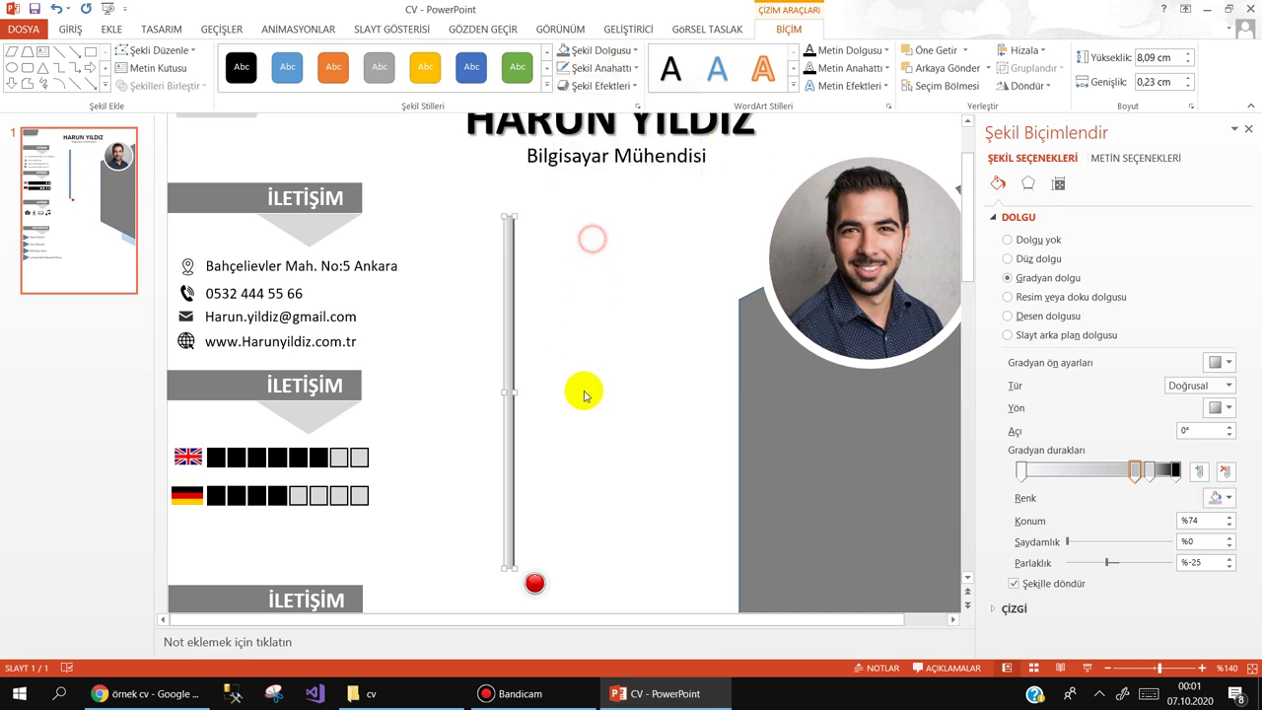
pyautogui.click(585, 466)
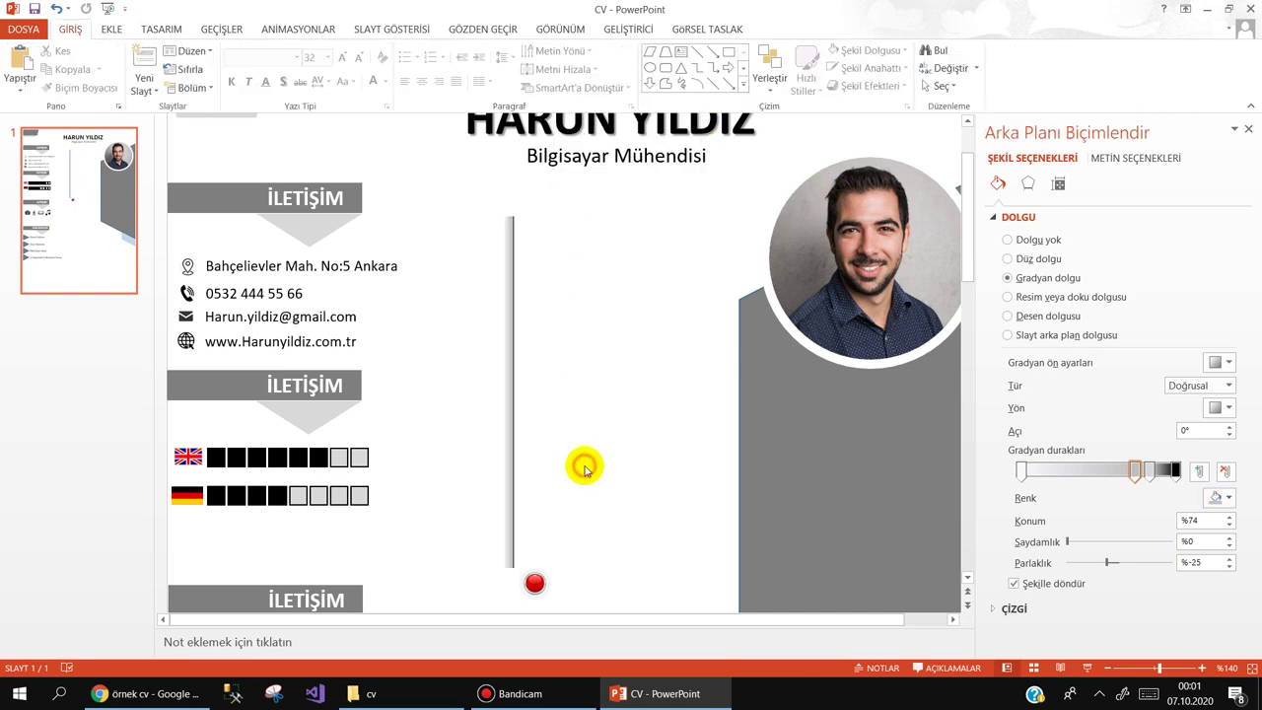
# Move the red dot onto the top of the bar and bring it to the front.
pyautogui.click(1249, 129)
pyautogui.click(677, 583)
pyautogui.moveTo(677, 583); pyautogui.dragTo(686, 254)
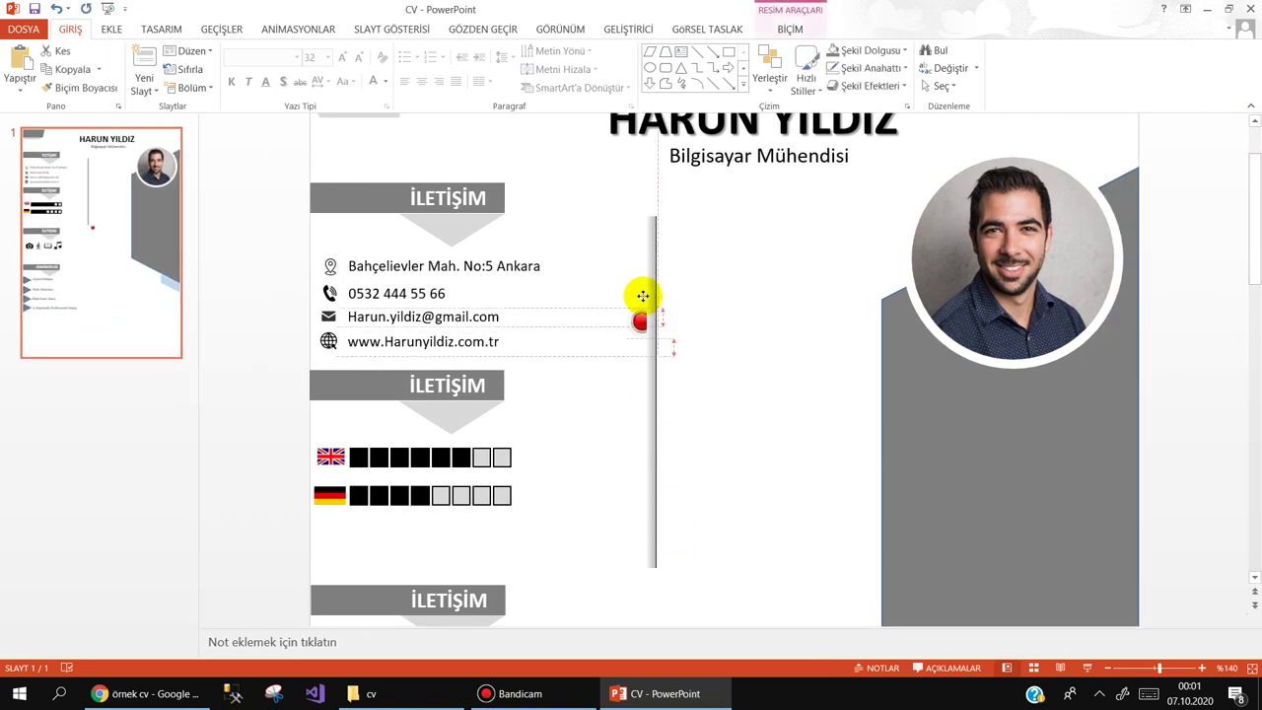
pyautogui.rightClick(692, 258)
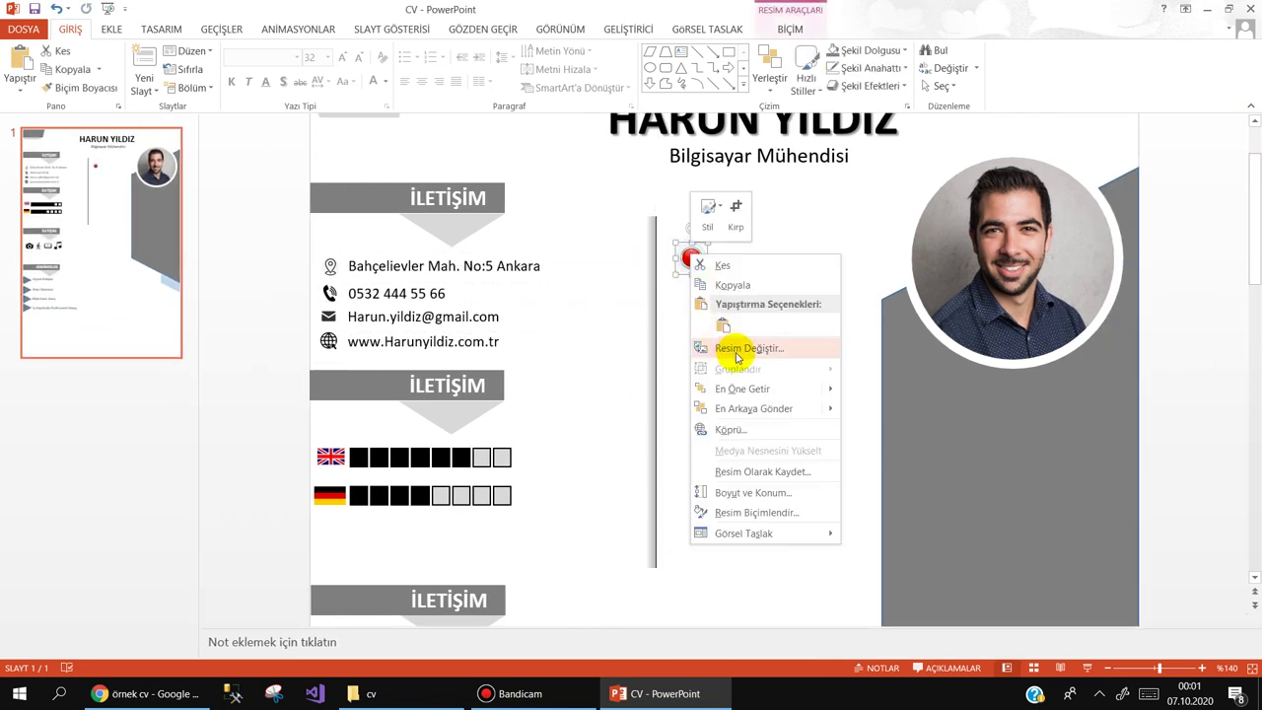
pyautogui.click(757, 393)
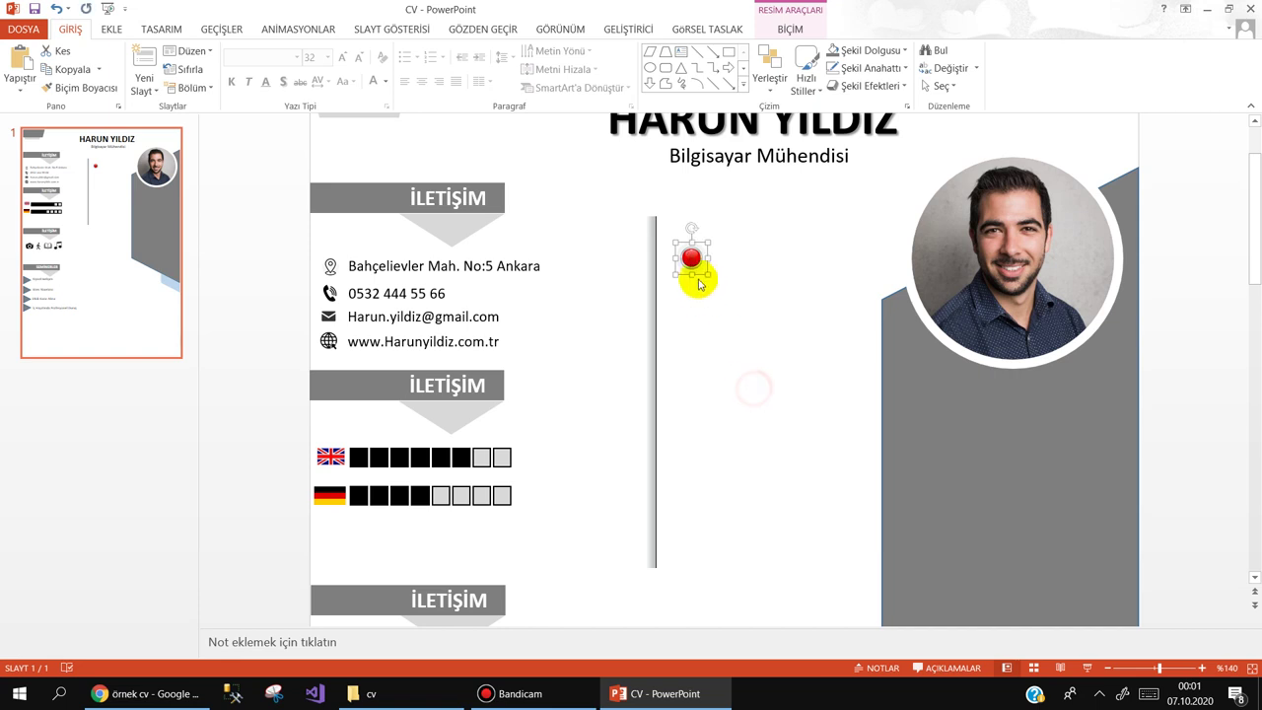
pyautogui.moveTo(690, 258); pyautogui.dragTo(655, 258)
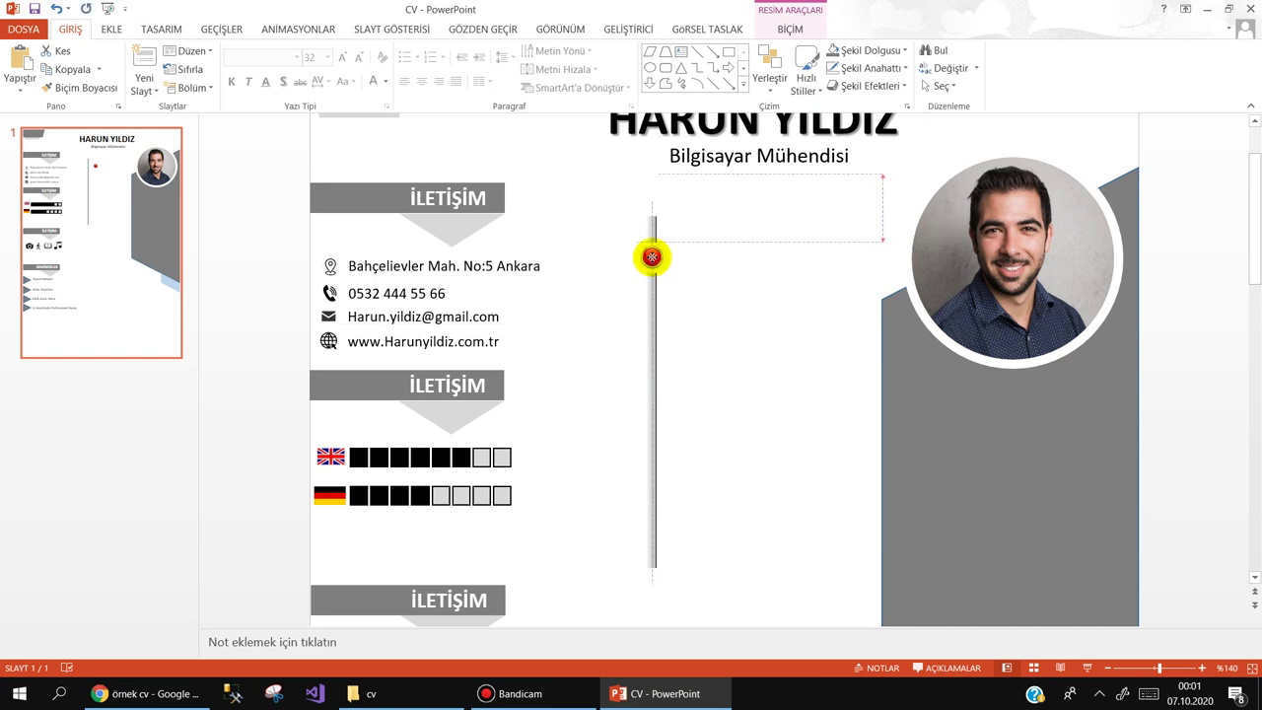
# Shift the bar left toward the contact list and re-centre the dot on its top end.
pyautogui.click(717, 299)
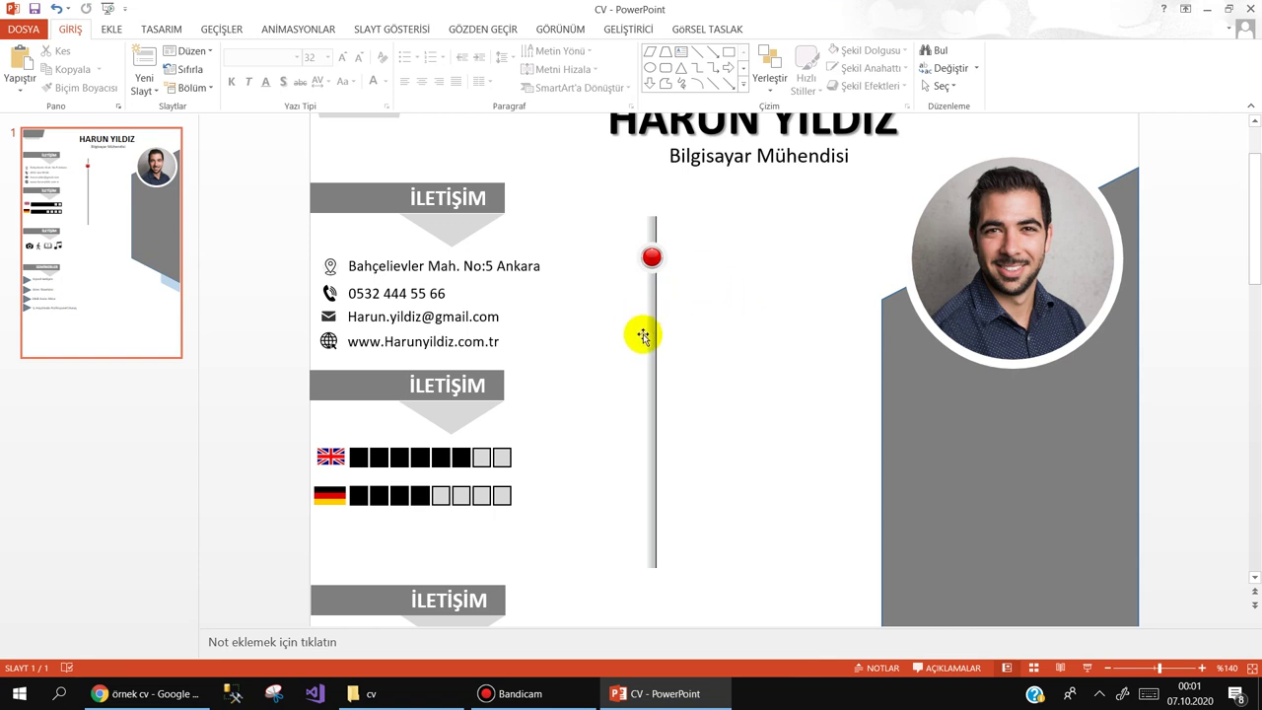
pyautogui.moveTo(650, 338); pyautogui.dragTo(595, 338)
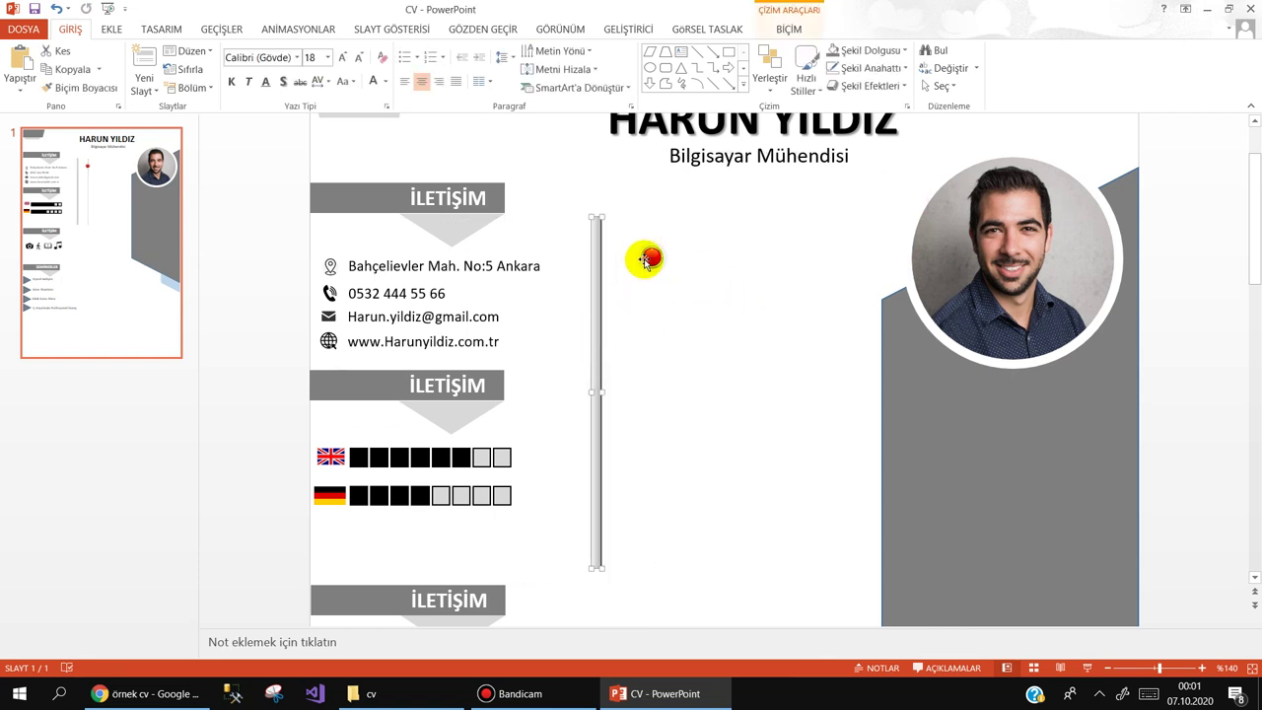
pyautogui.moveTo(651, 257); pyautogui.dragTo(597, 258)
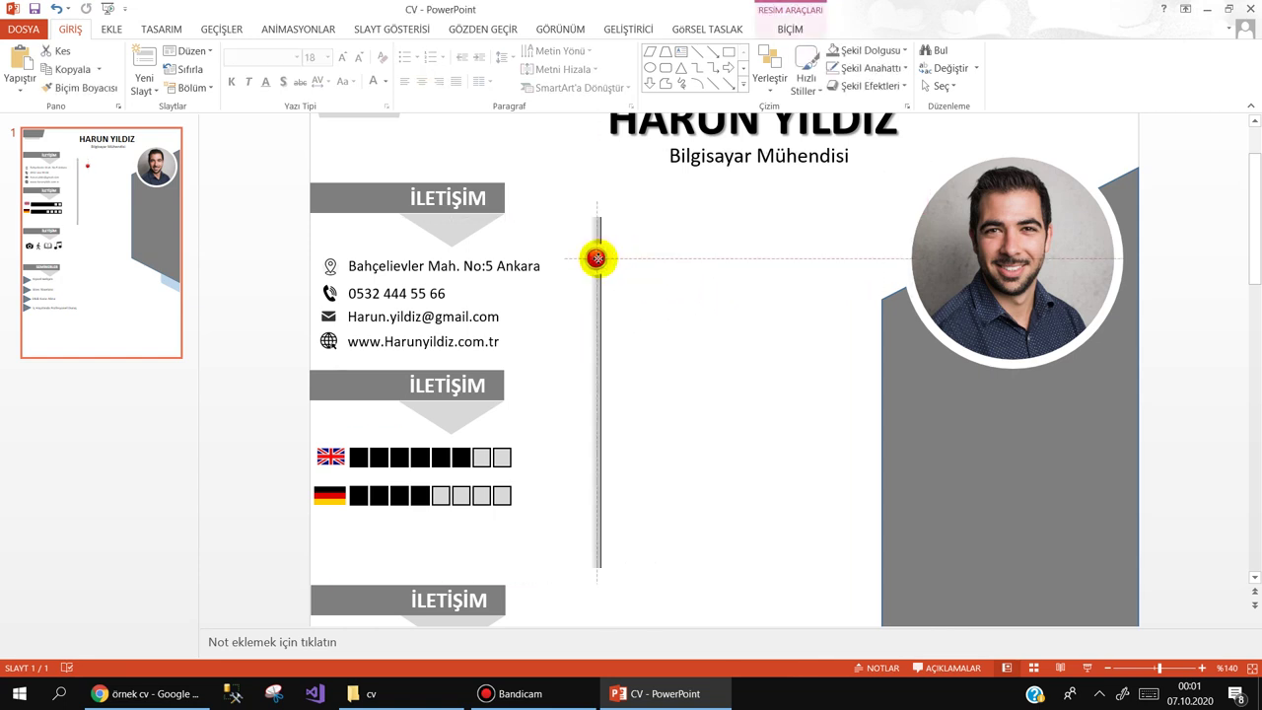
pyautogui.click(642, 287)
pyautogui.click(751, 445)
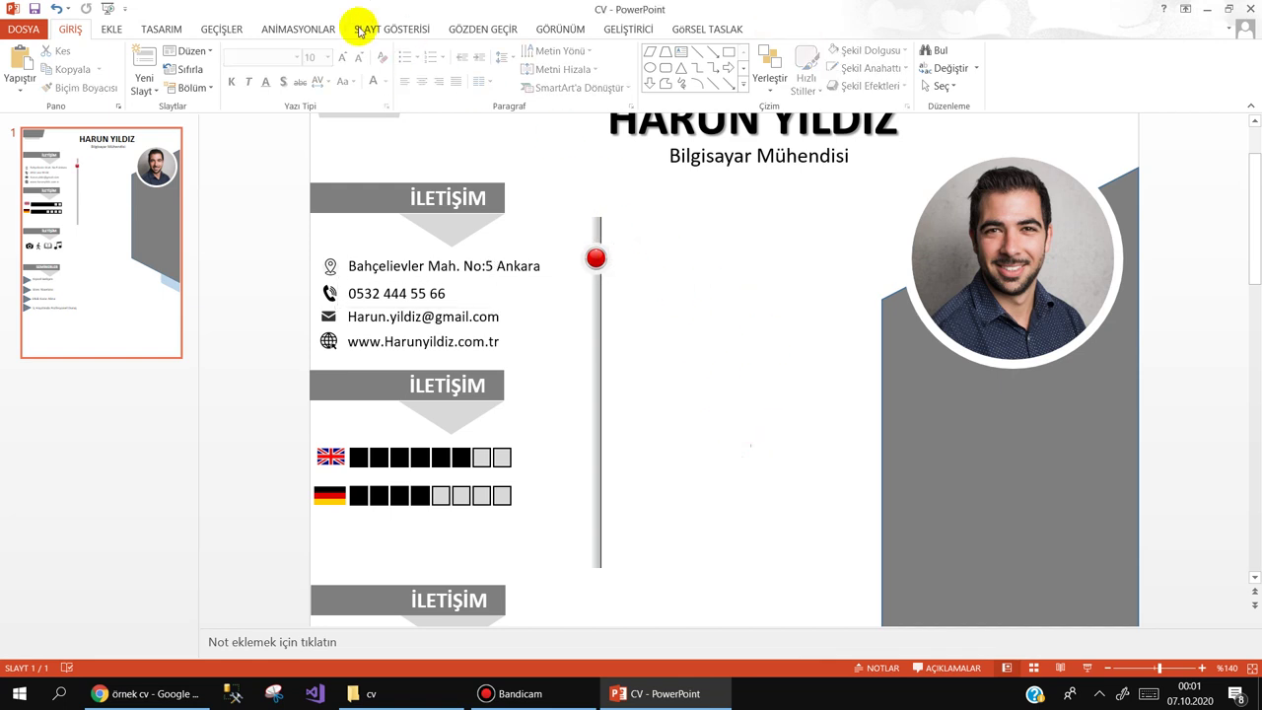
# Move the address text box beside the red dot and retype it as 'LİSE - 1995-1998'.
pyautogui.click(363, 265)
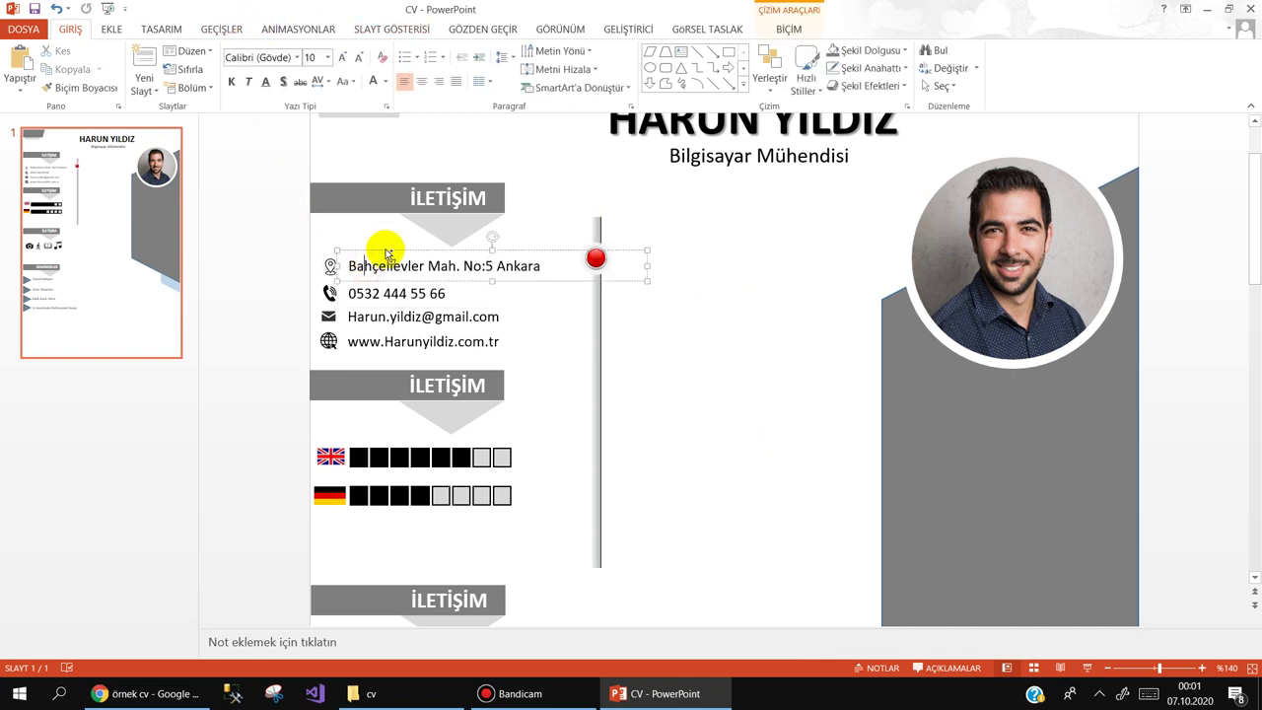
pyautogui.moveTo(386, 253); pyautogui.dragTo(664, 242)
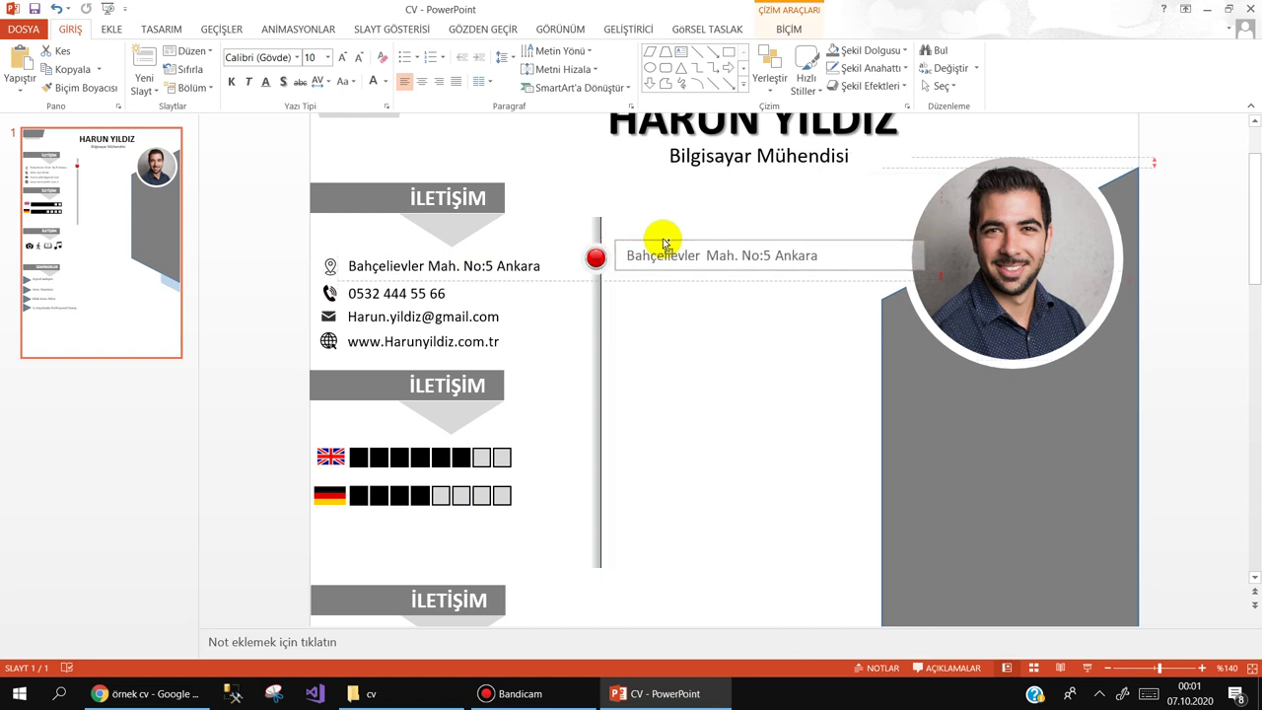
pyautogui.moveTo(664, 242); pyautogui.dragTo(661, 246)
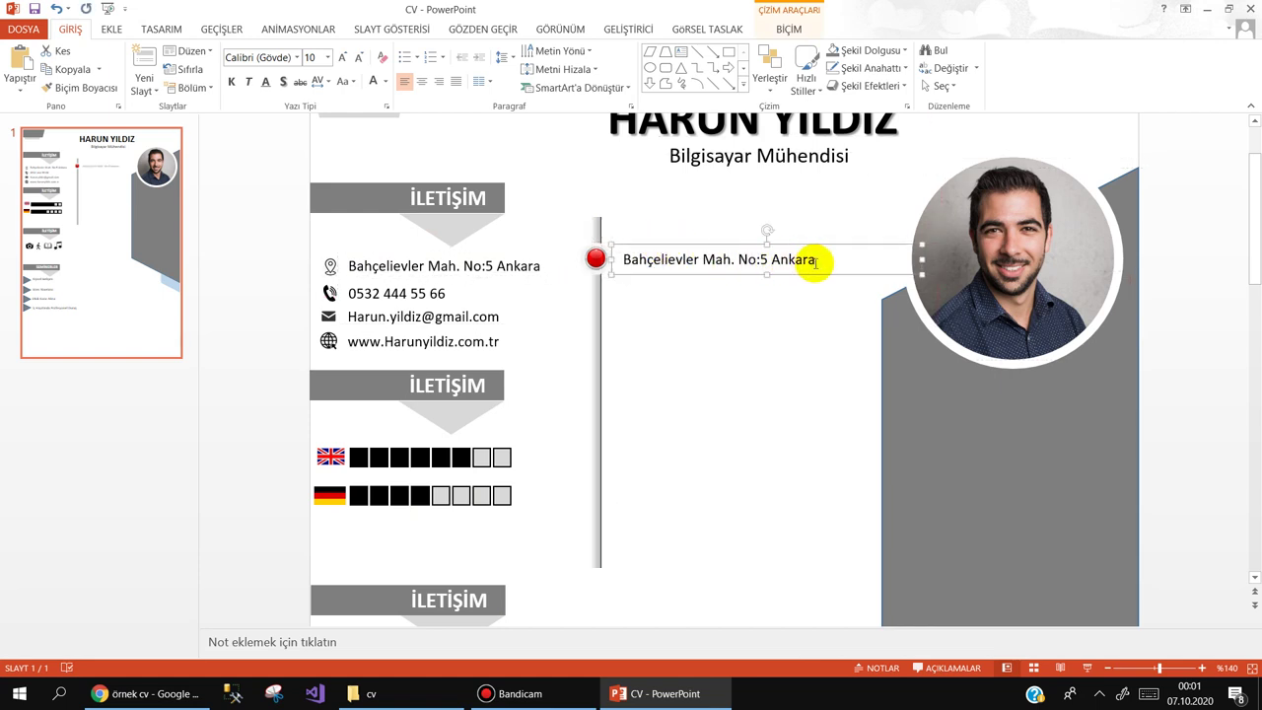
pyautogui.moveTo(815, 261); pyautogui.dragTo(644, 258)
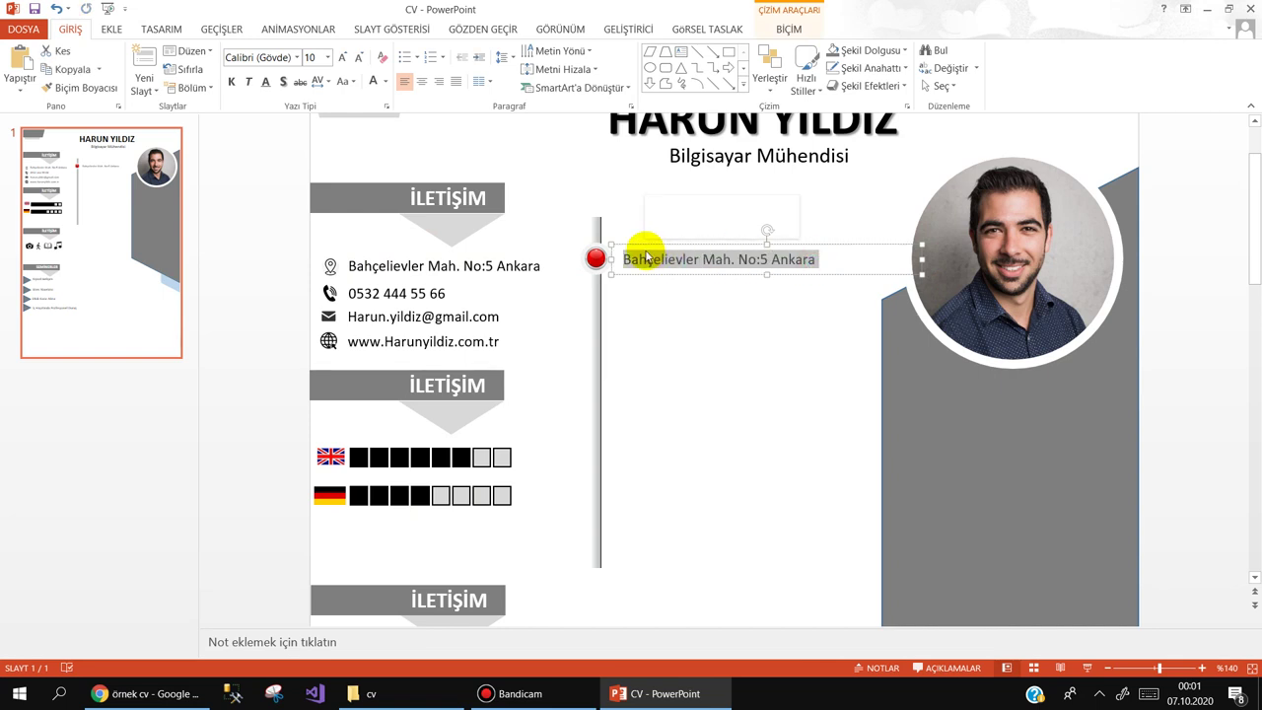
pyautogui.write('Li')
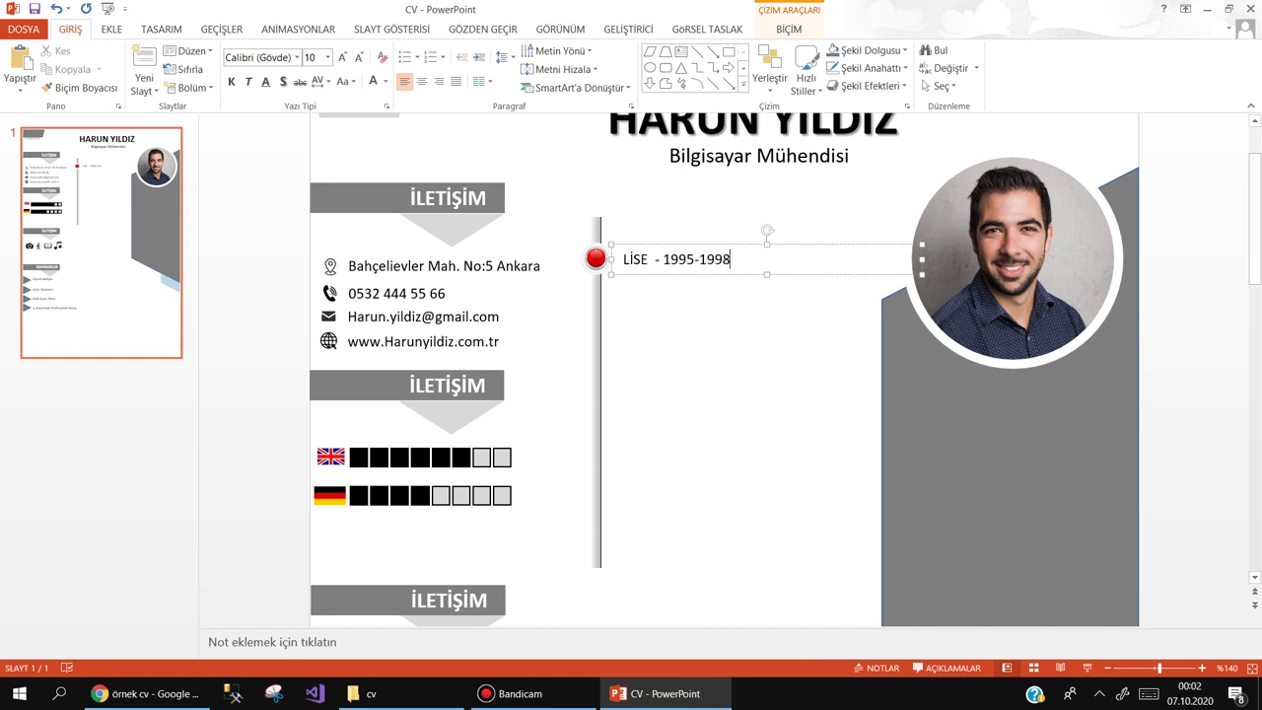
# Make the LİSE heading bold at 16 pt and line it up with the dot.
pyautogui.click(687, 246)
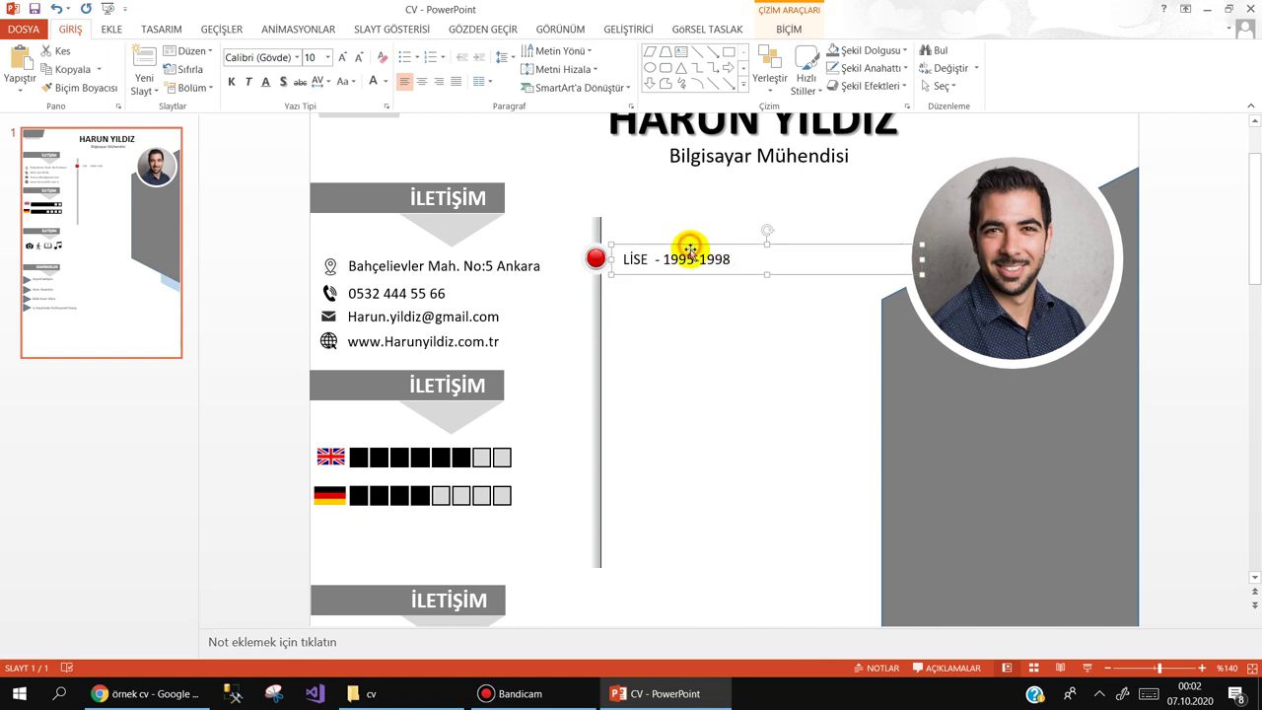
pyautogui.click(230, 81)
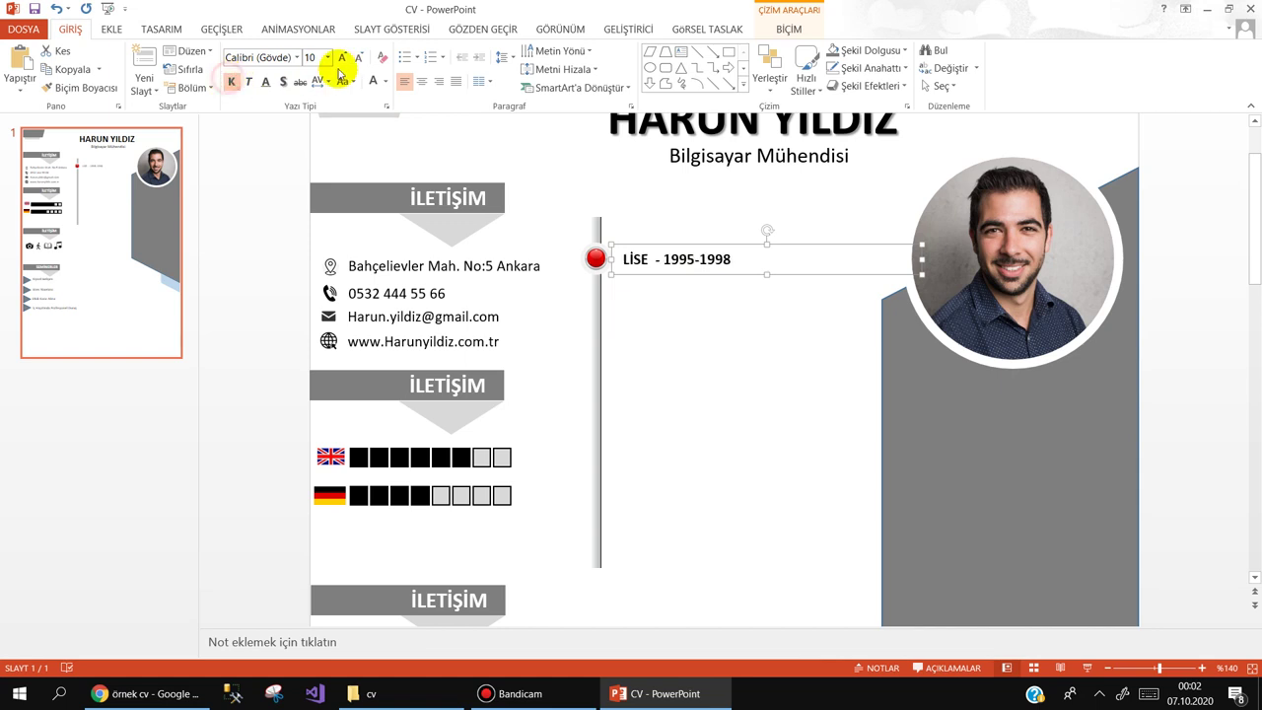
pyautogui.click(340, 59)
pyautogui.click(340, 59)
pyautogui.click(340, 59)
pyautogui.click(340, 59)
pyautogui.click(340, 59)
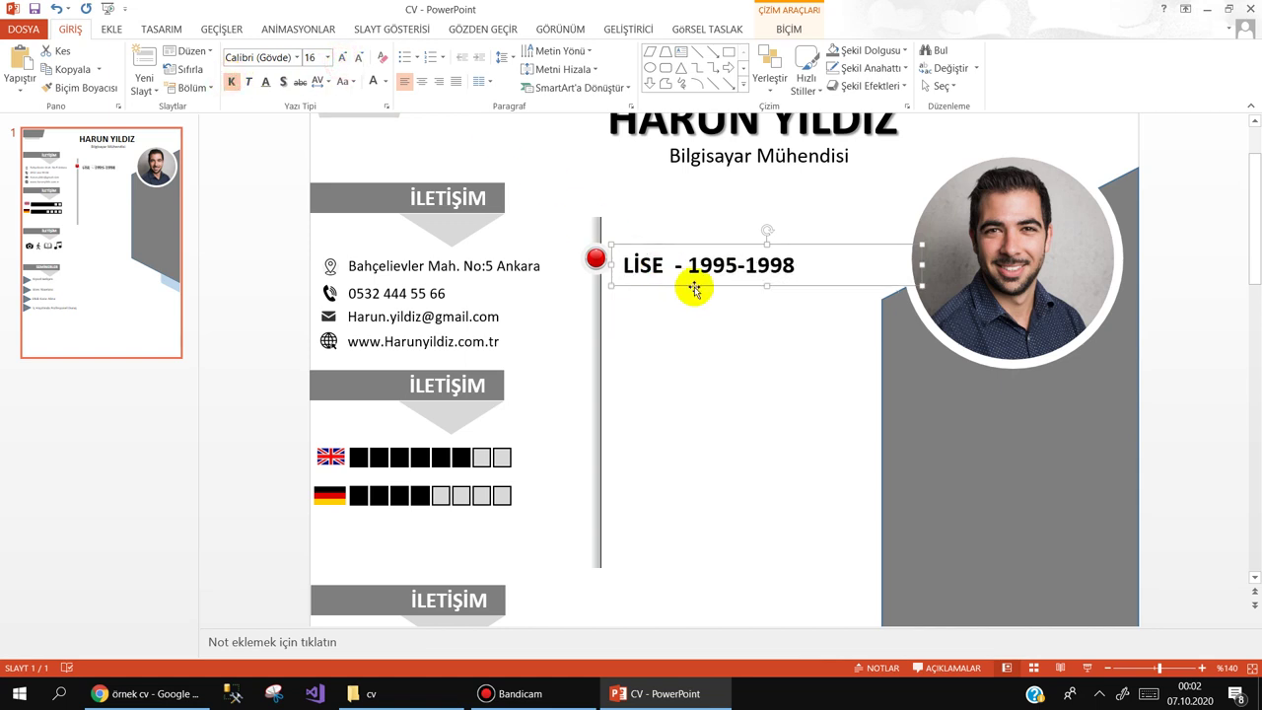
pyautogui.moveTo(698, 284); pyautogui.dragTo(696, 281)
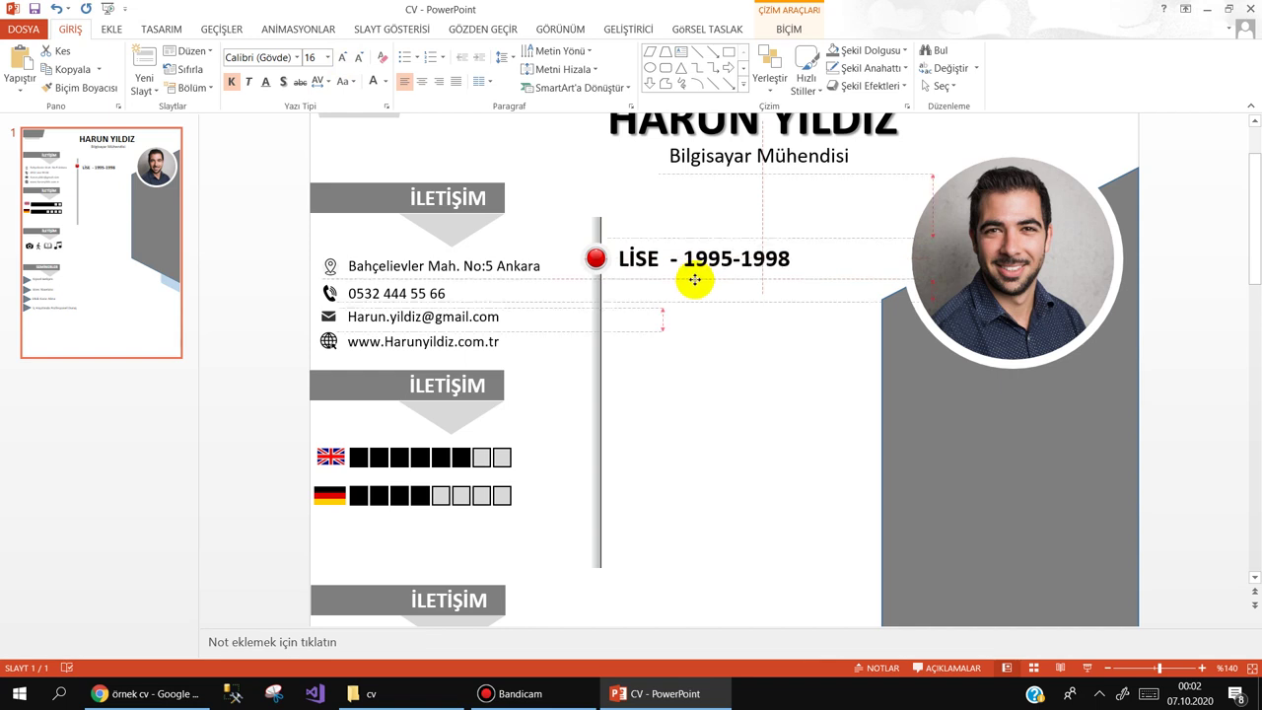
pyautogui.moveTo(695, 281); pyautogui.dragTo(695, 283)
pyautogui.click(704, 319)
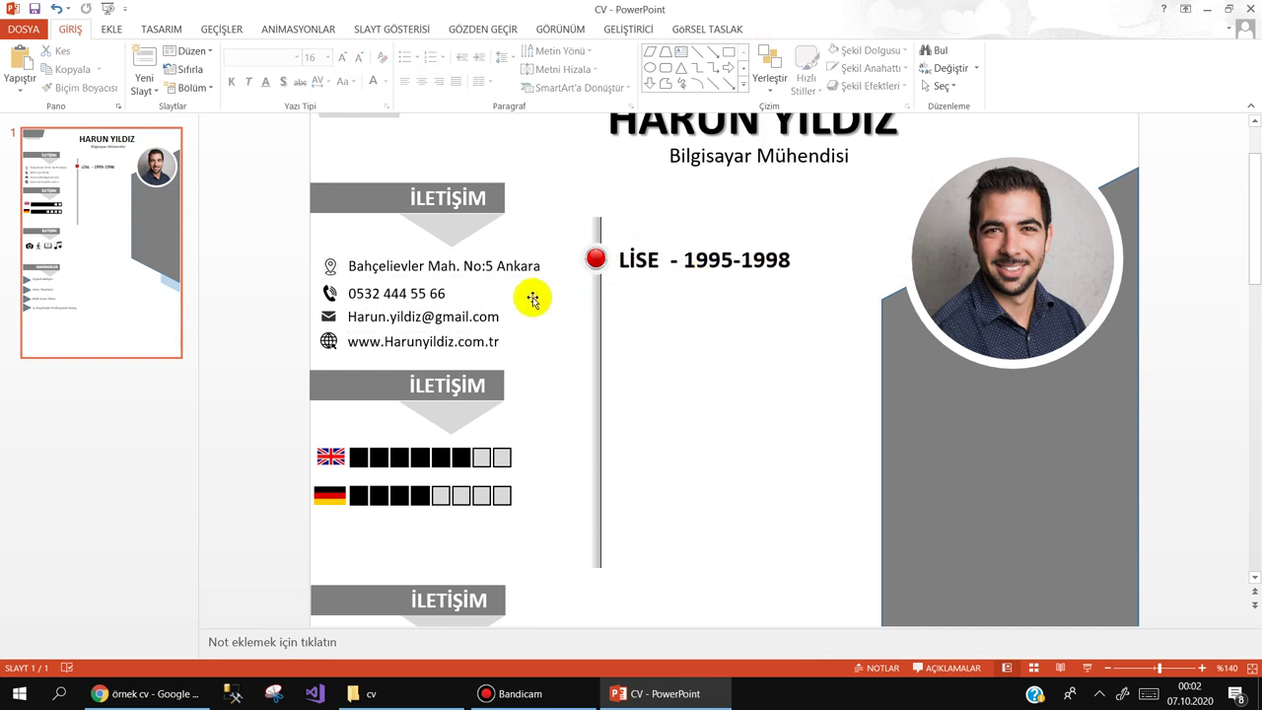
# Move the e-mail box under the LİSE heading and retype it as 'Atatürk Lisesi'.
pyautogui.click(435, 314)
pyautogui.moveTo(437, 312); pyautogui.dragTo(728, 284)
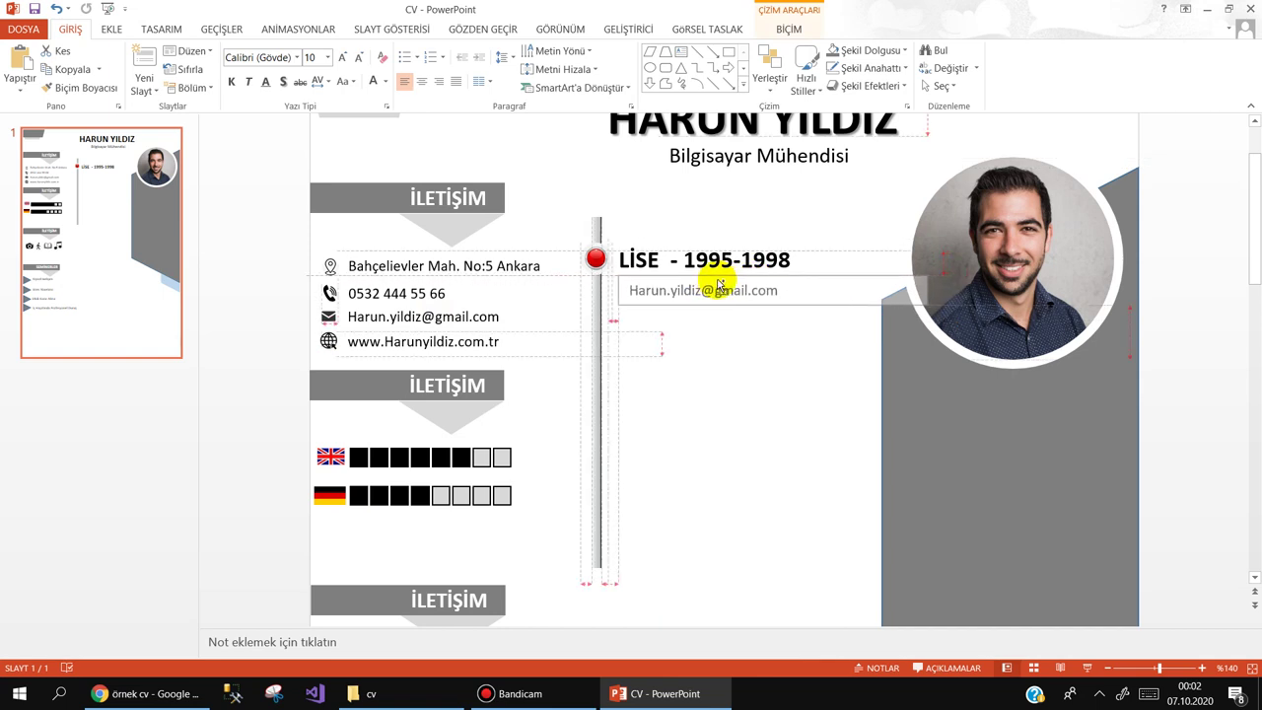
pyautogui.moveTo(728, 284); pyautogui.dragTo(655, 293)
pyautogui.click(735, 291)
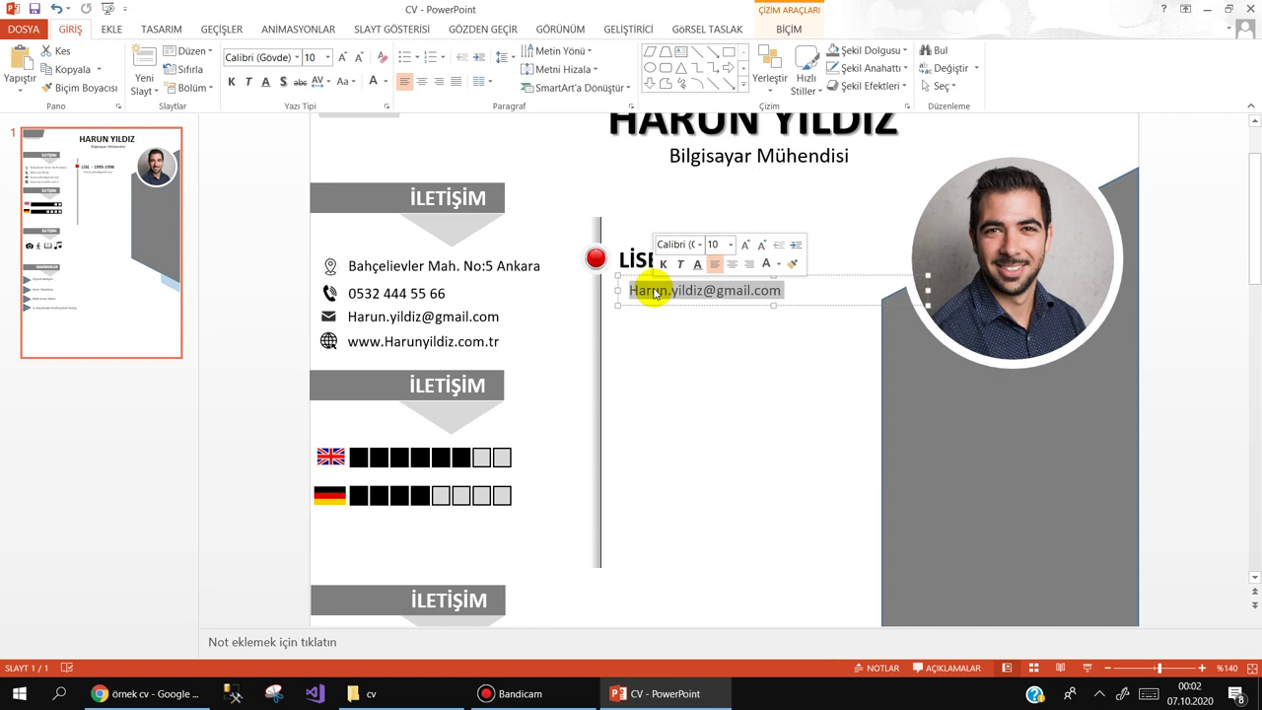
pyautogui.write('Atatürk Lisesi')
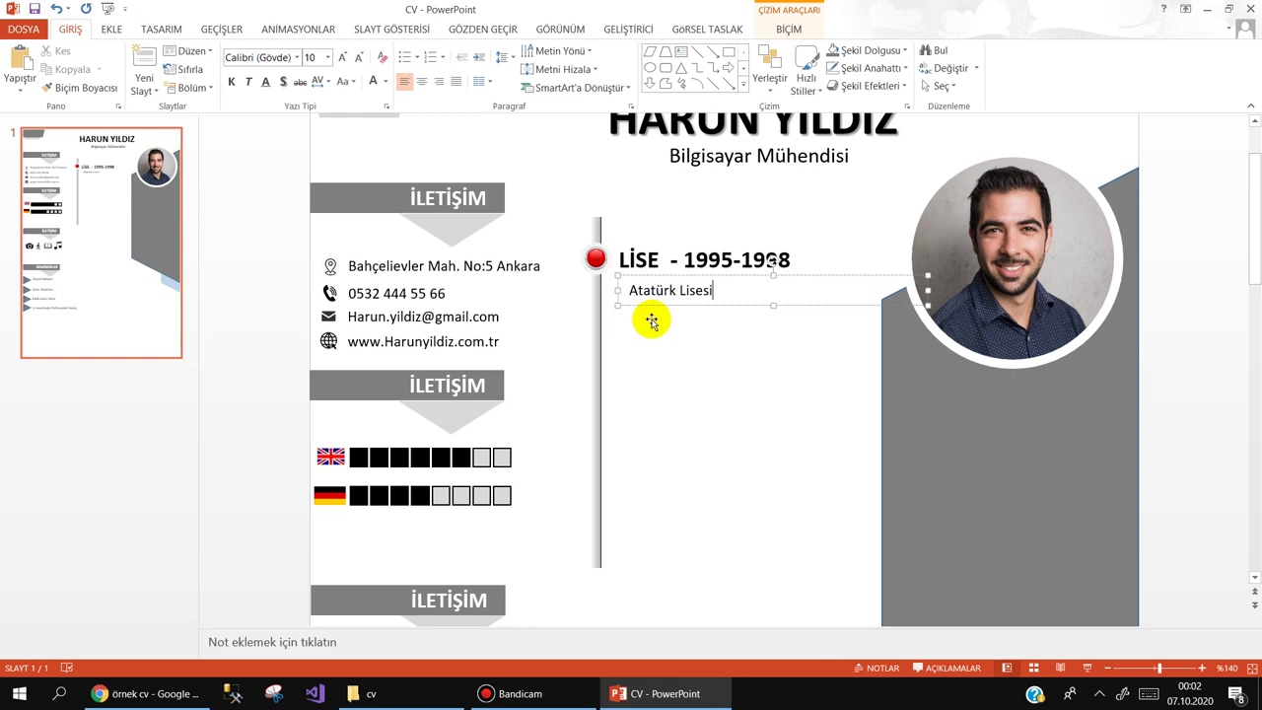
pyautogui.click(655, 319)
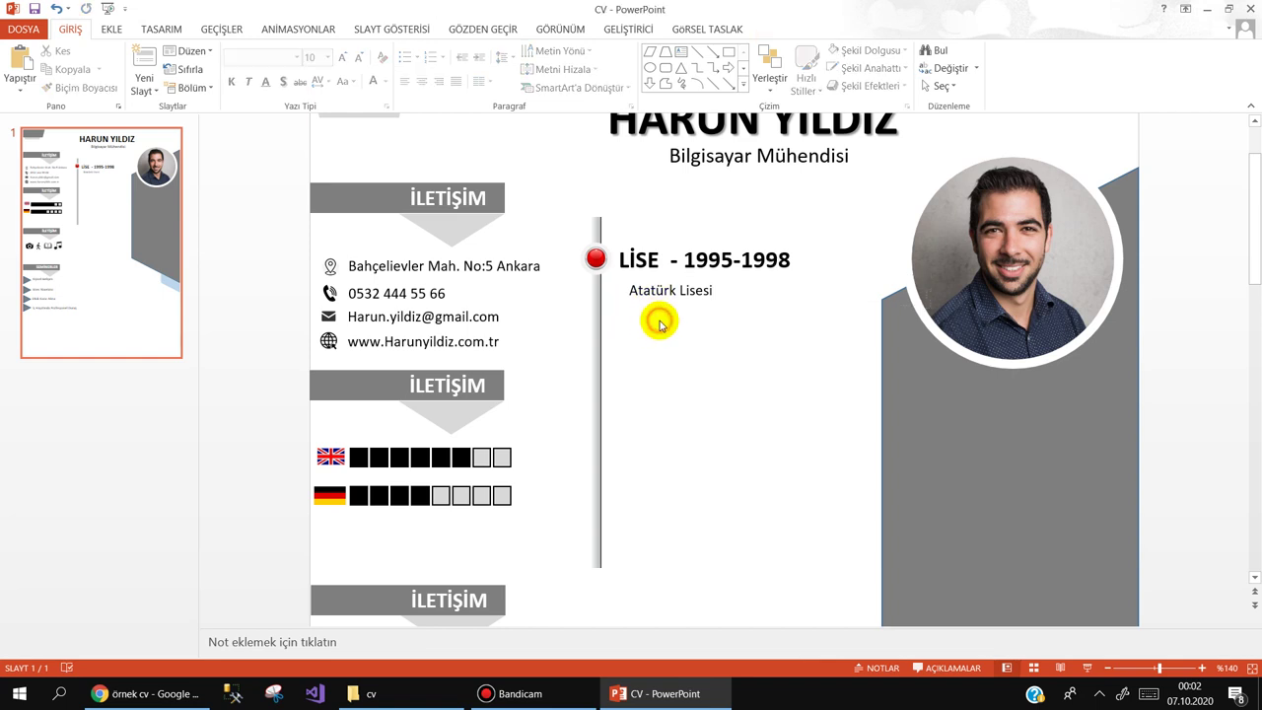
# Copy the red dot further down the bar and select both LİSE entry text boxes.
pyautogui.moveTo(596, 259)
pyautogui.keyDown('ctrl'); pyautogui.mouseDown()
pyautogui.moveTo(595, 338)
pyautogui.moveTo(651, 369)
pyautogui.mouseUp(); pyautogui.keyUp('ctrl')
pyautogui.click(653, 258)
pyautogui.keyDown('shift'); pyautogui.click(652, 294); pyautogui.keyUp('shift')
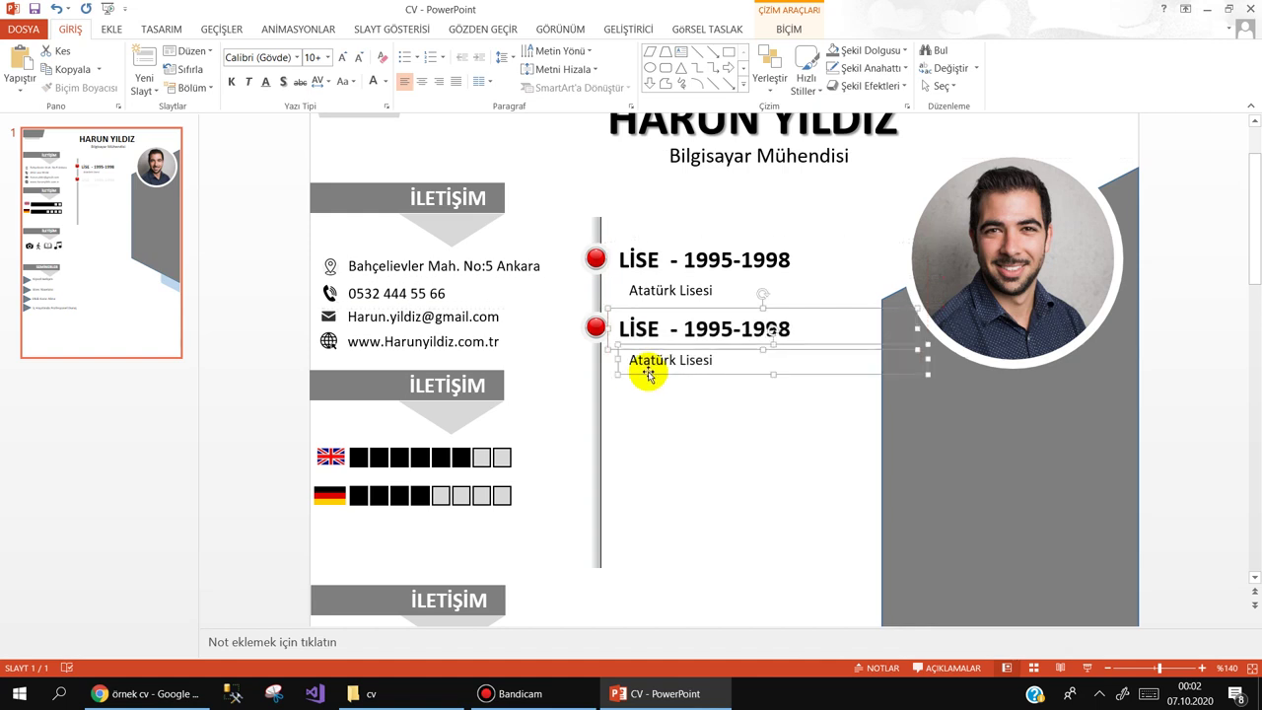
# Copy both lines beside the new dot and change the heading to 'ÜNİVERSİTE - 1998-2002'.
pyautogui.click(680, 428)
pyautogui.moveTo(621, 329); pyautogui.dragTo(655, 328)
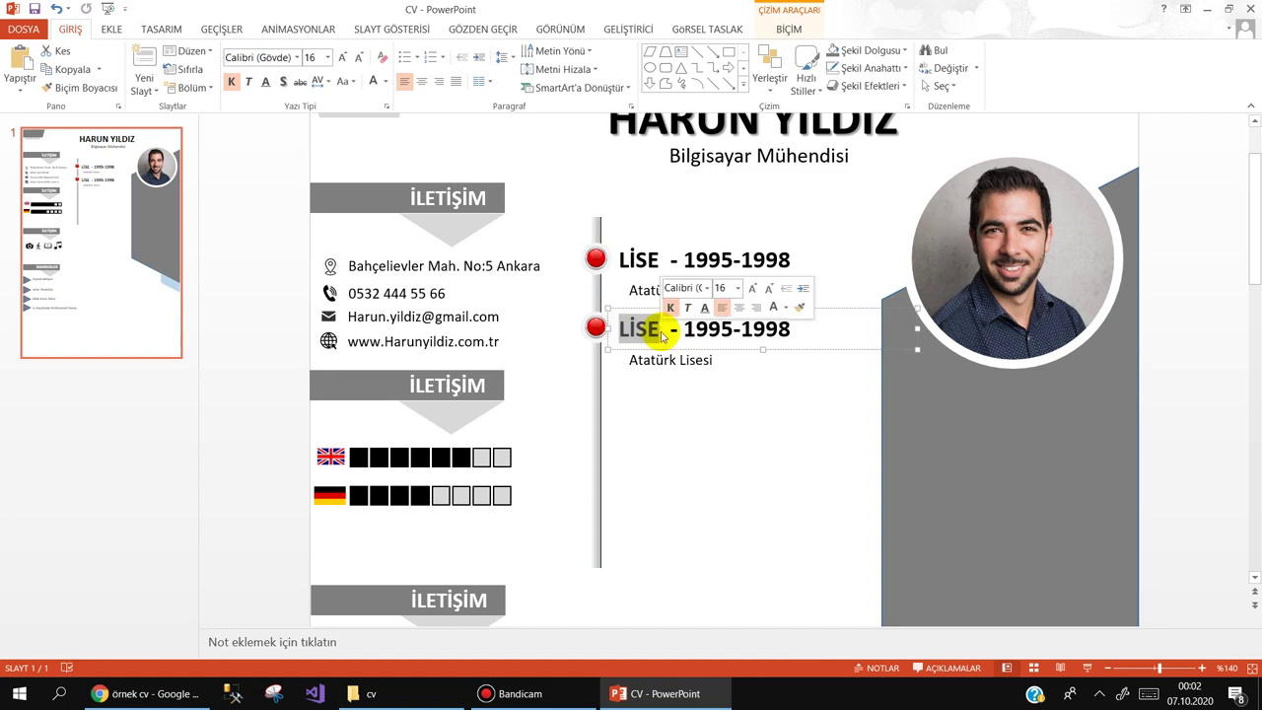
pyautogui.write('ÜNİV')
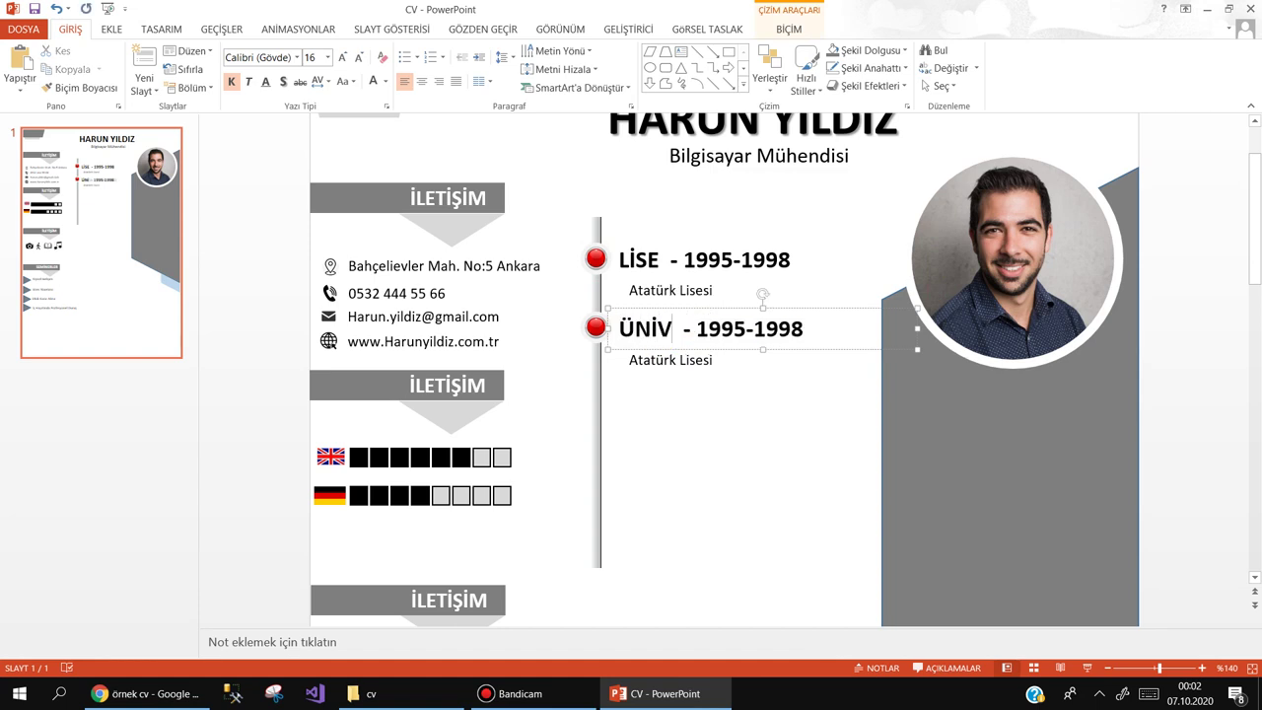
pyautogui.write('ERSİTE')
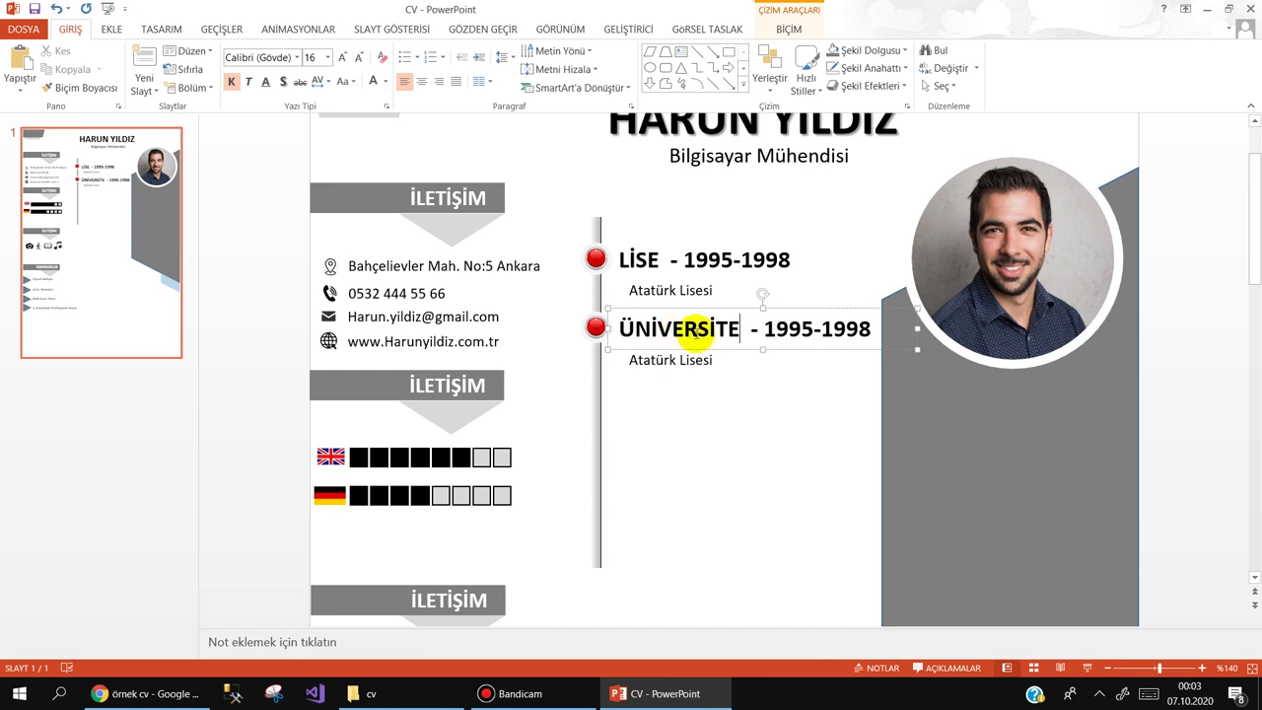
pyautogui.moveTo(766, 329)
pyautogui.mouseDown()
pyautogui.moveTo(848, 328)
pyautogui.moveTo(826, 326)
pyautogui.mouseUp()
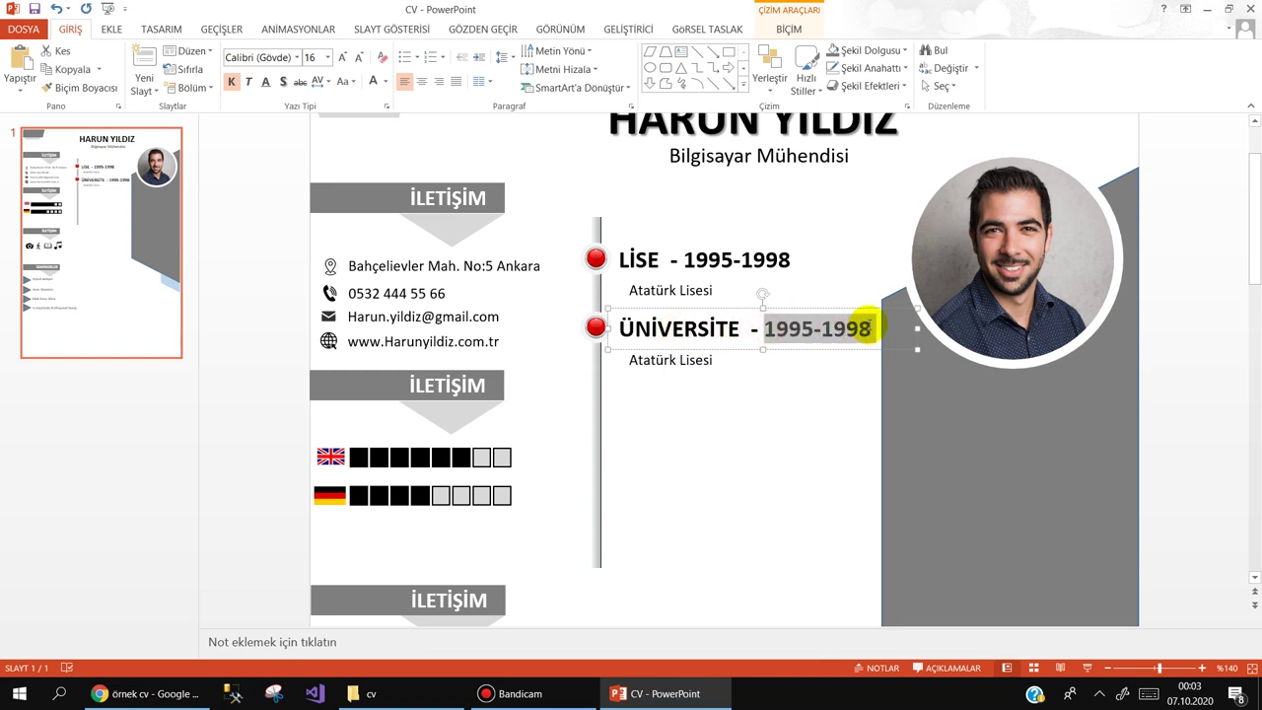
pyautogui.press('BackSpace')
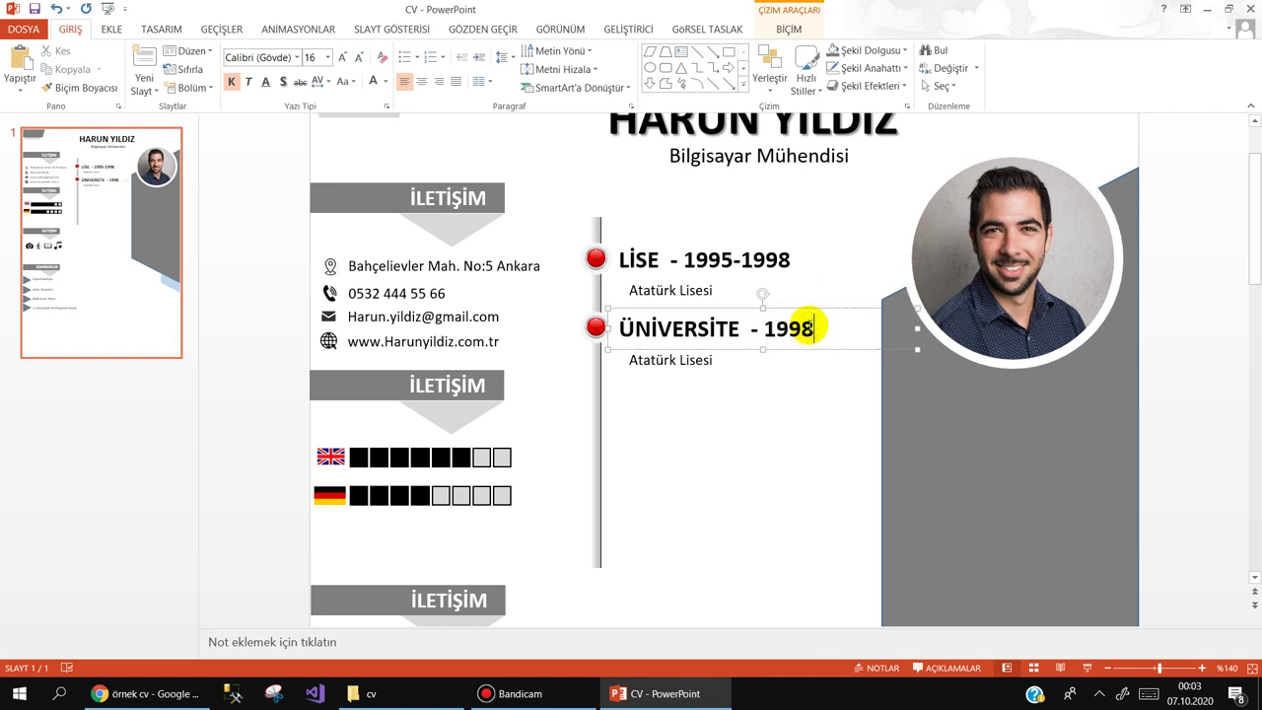
pyautogui.write('-20')
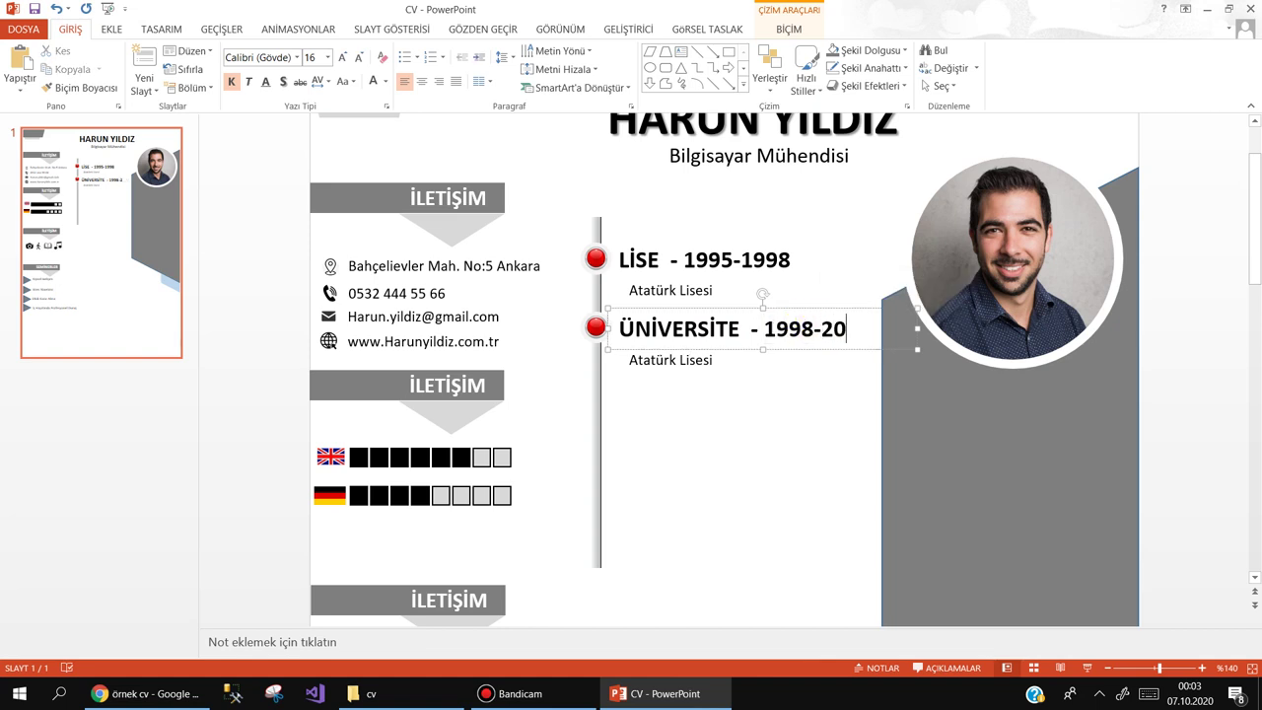
pyautogui.write('02')
# Replace the school name with 'Selçuk Üniversitesi' and start a new line beneath it.
pyautogui.click(632, 362)
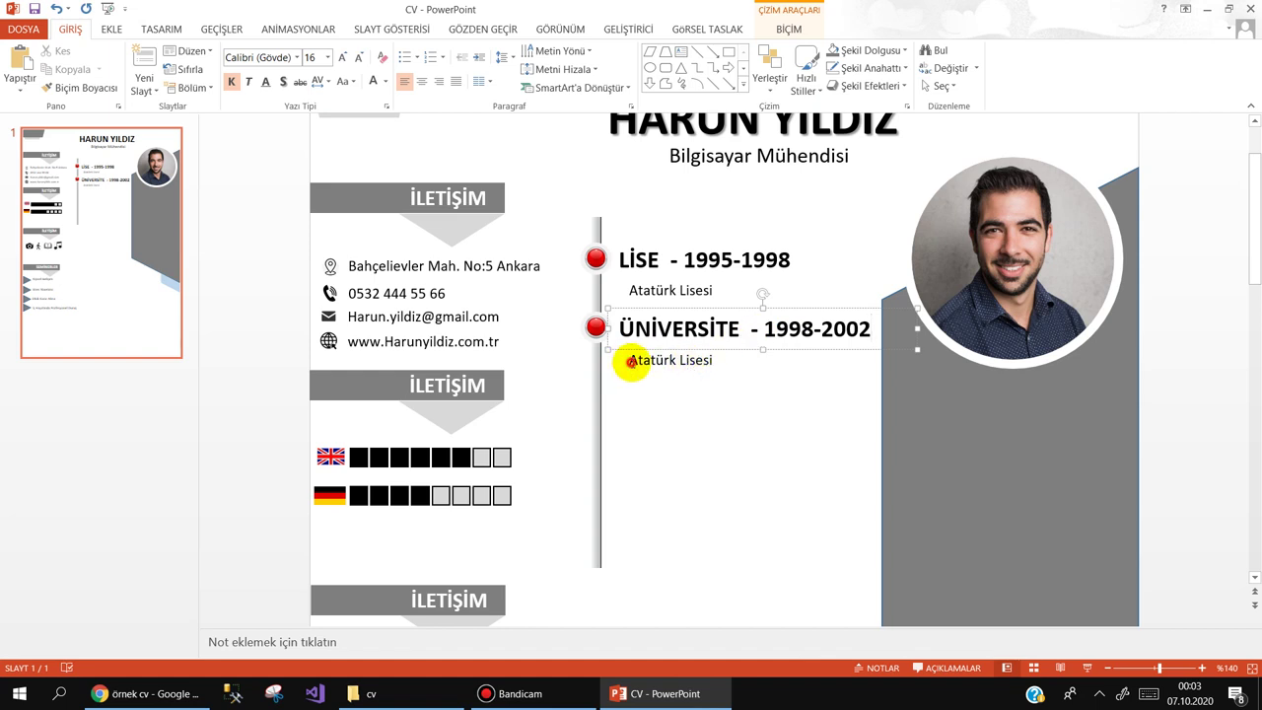
pyautogui.moveTo(631, 361); pyautogui.dragTo(714, 361)
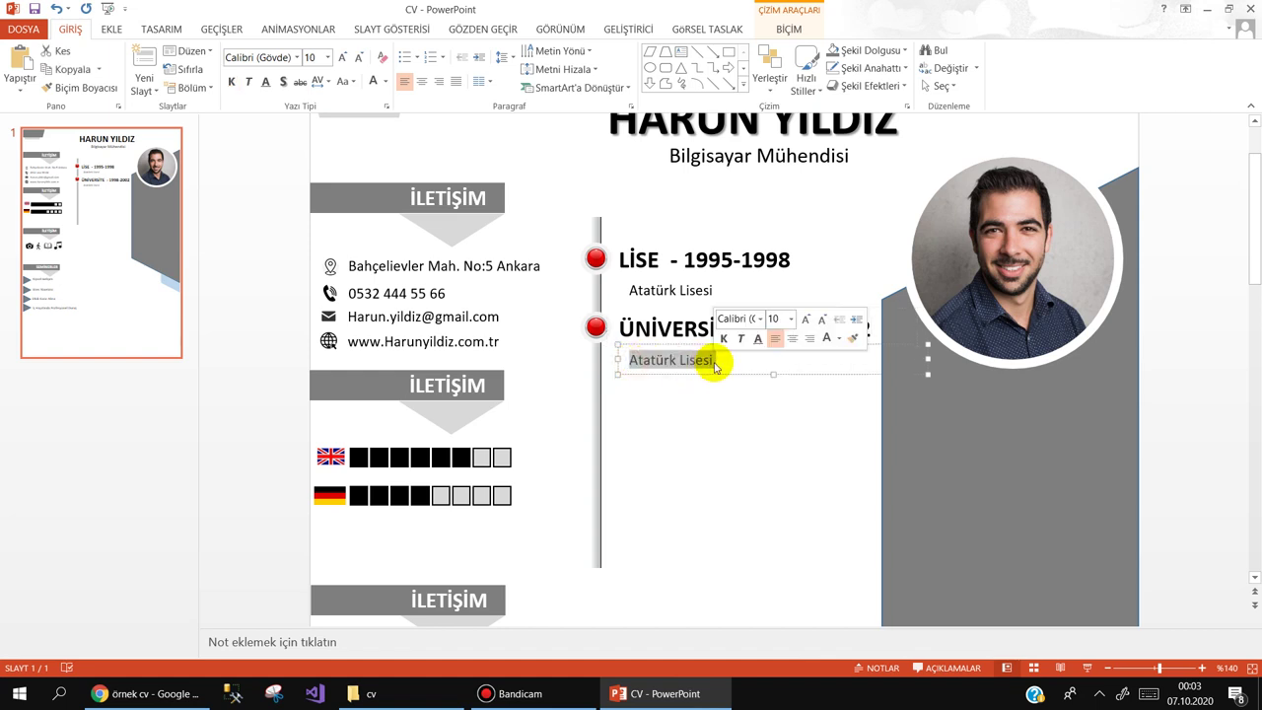
pyautogui.write('Ege Üniver')
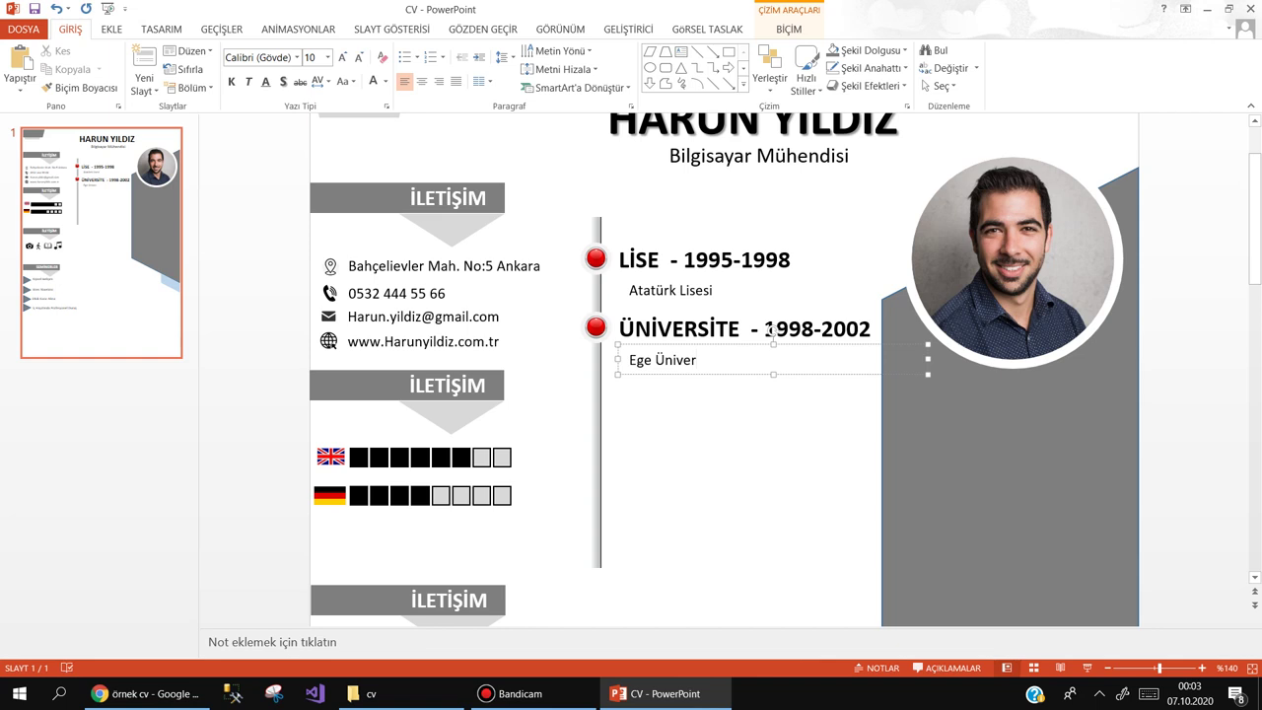
pyautogui.hotkey('shift', 'Home')
pyautogui.write('S')
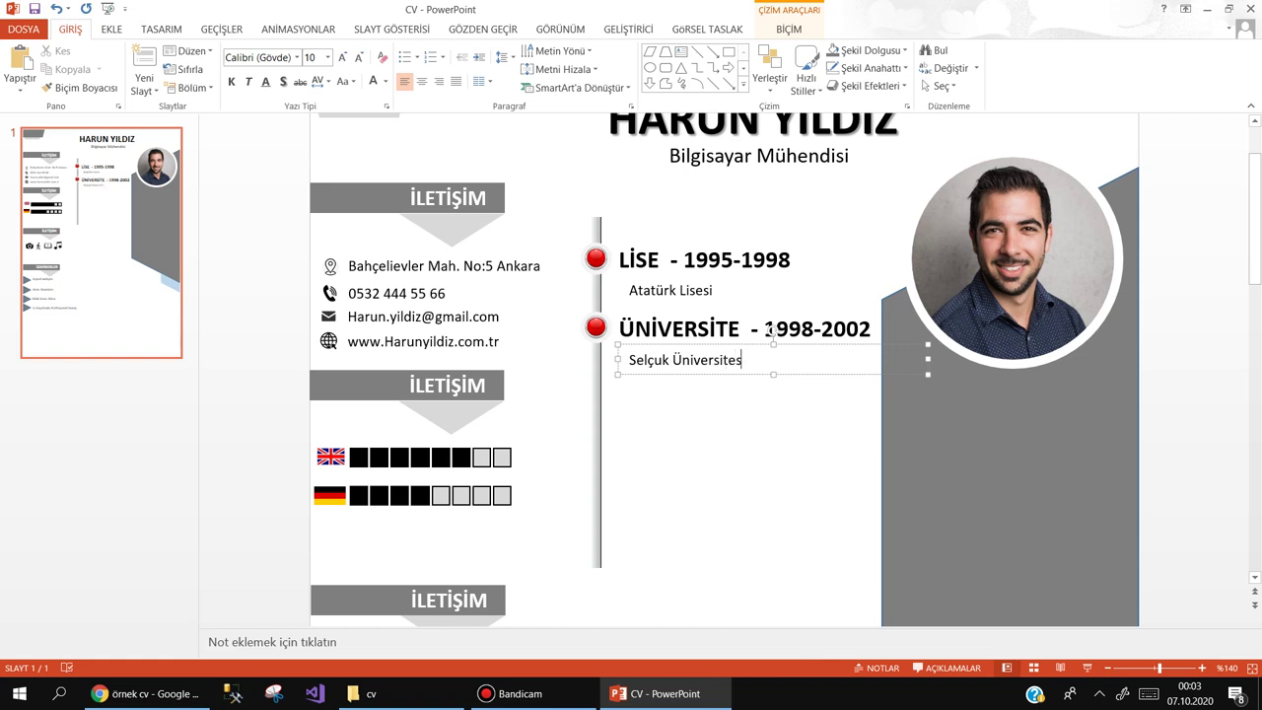
pyautogui.press('Return')
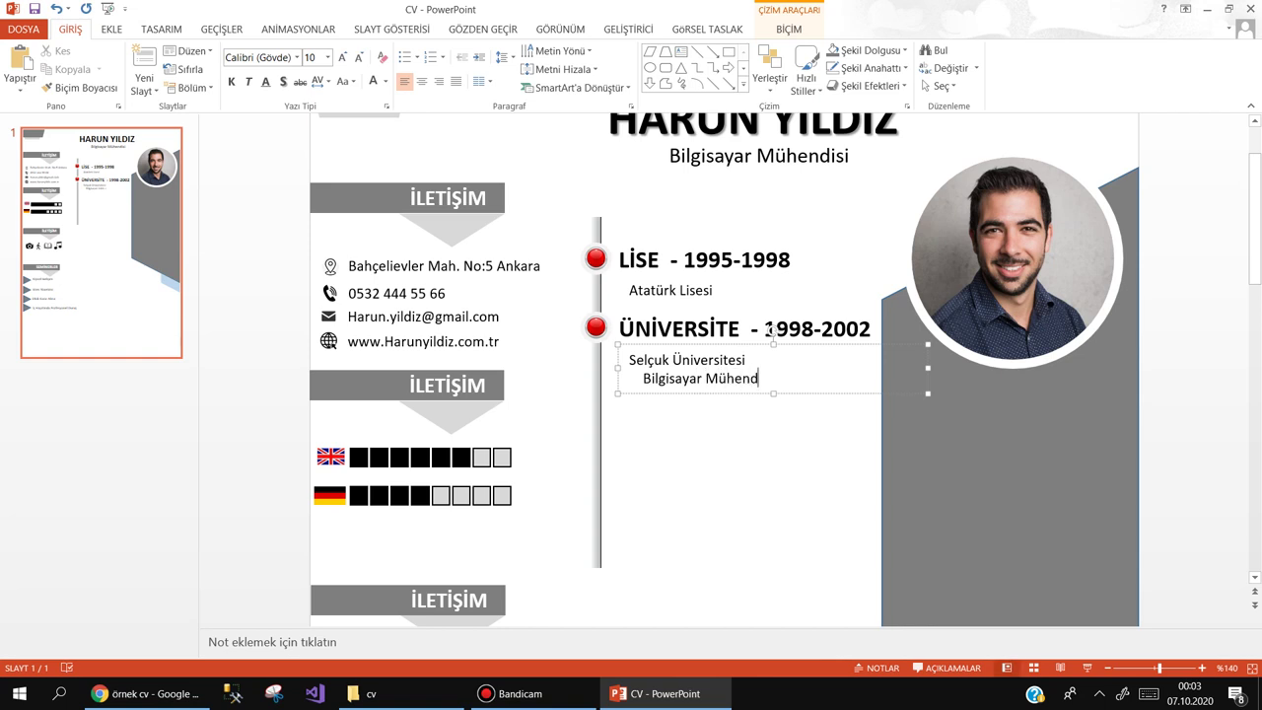
# Duplicate the ÜNİVERSİTE bullet, heading and description below the original entry.
pyautogui.click(685, 444)
pyautogui.click(602, 331)
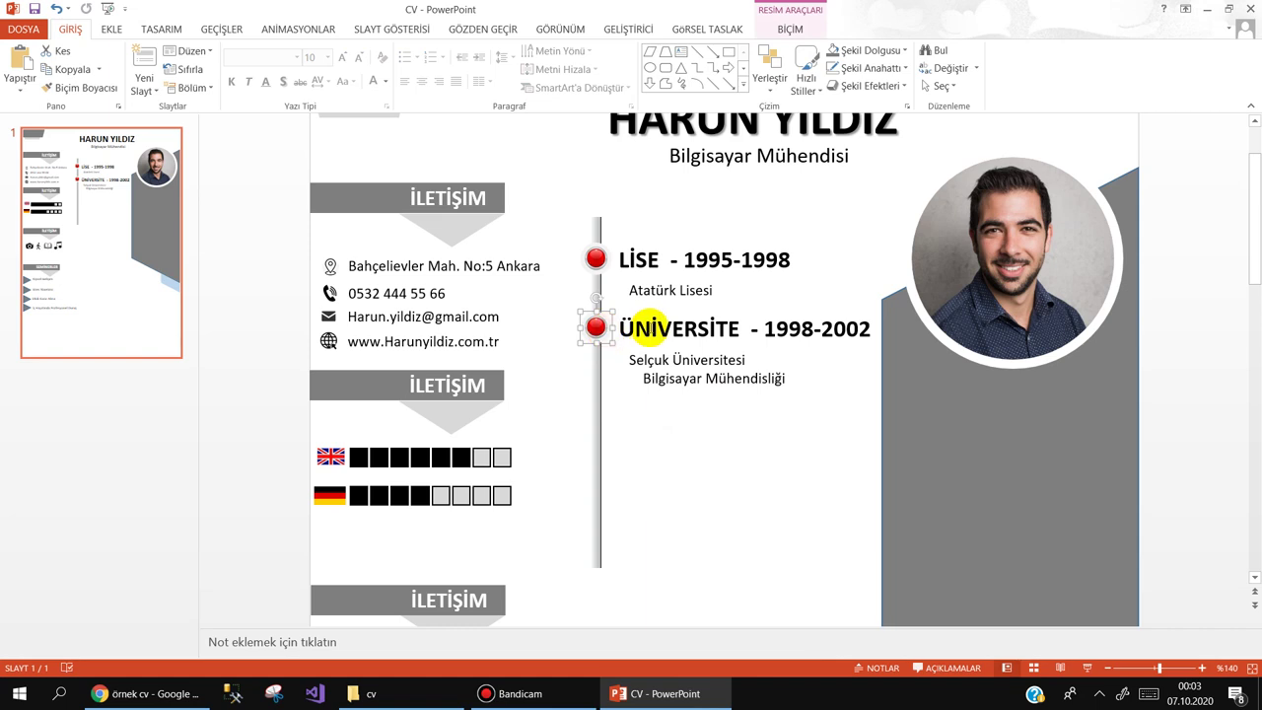
pyautogui.keyDown('shift'); pyautogui.click(642, 329); pyautogui.keyUp('shift')
pyautogui.keyDown('shift'); pyautogui.click(657, 377); pyautogui.keyUp('shift')
pyautogui.click(643, 377)
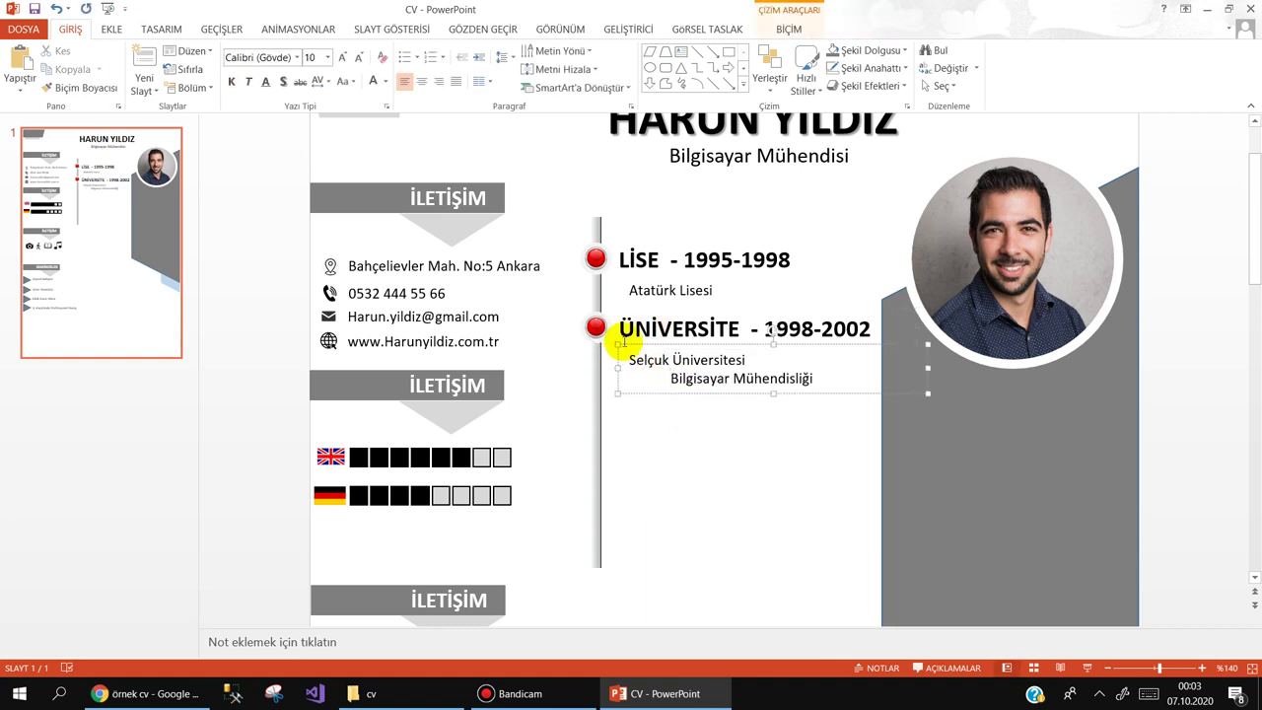
pyautogui.click(595, 326)
pyautogui.keyDown('shift'); pyautogui.click(642, 332); pyautogui.keyUp('shift')
pyautogui.keyDown('shift'); pyautogui.click(666, 366); pyautogui.keyUp('shift')
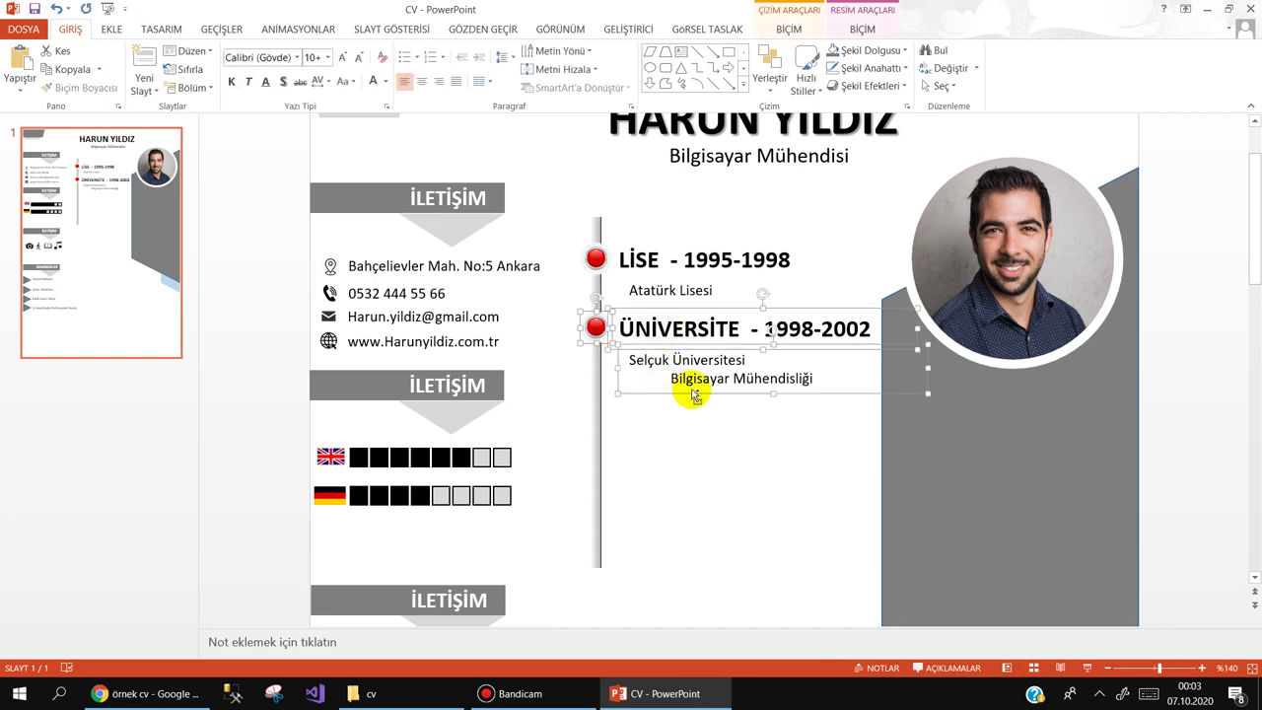
pyautogui.moveTo(693, 389); pyautogui.dragTo(681, 495)
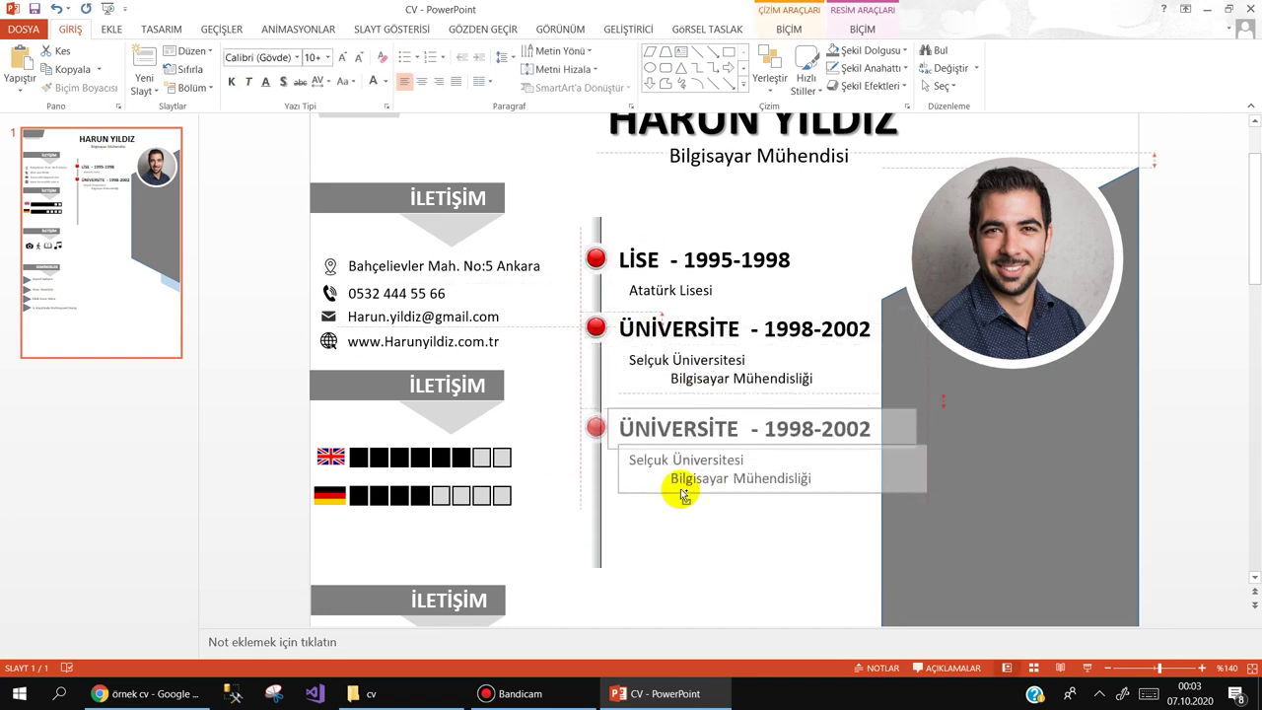
pyautogui.moveTo(681, 495); pyautogui.dragTo(681, 499)
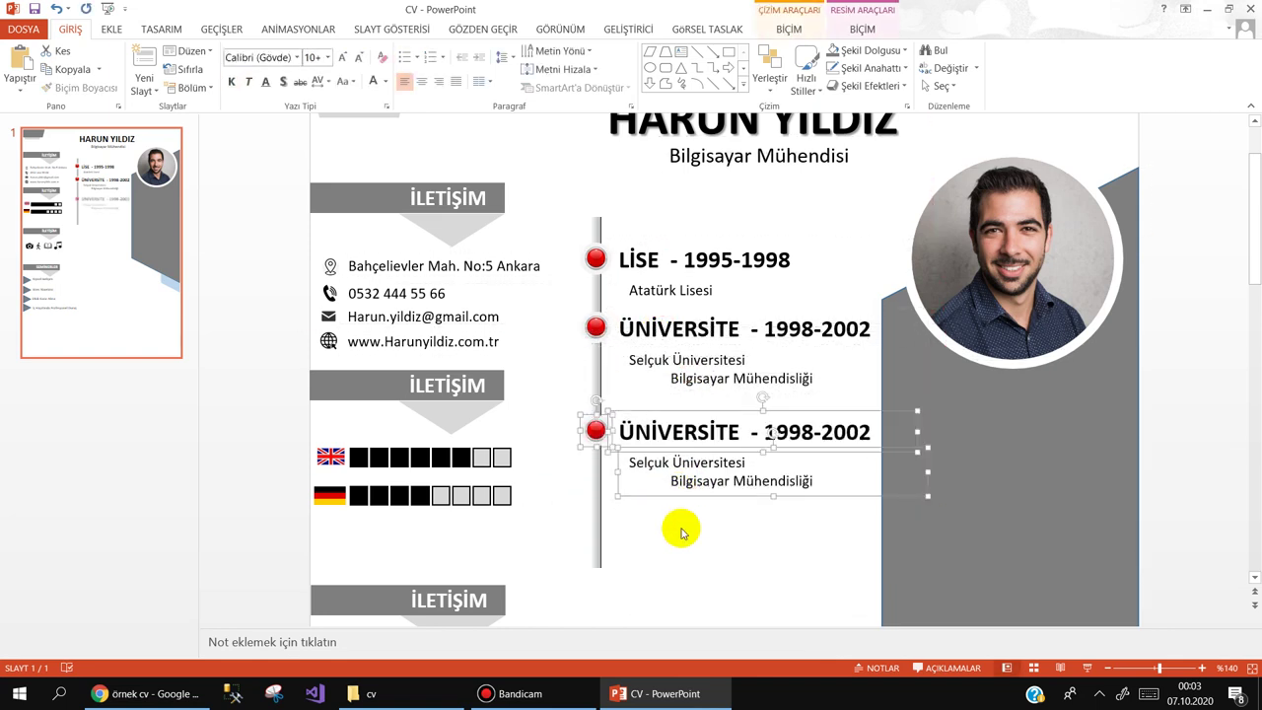
pyautogui.click(681, 533)
# Change the copied entry's heading from ÜNİVERSİTE to YÜKSEK LİSANS.
pyautogui.moveTo(739, 432); pyautogui.dragTo(623, 437)
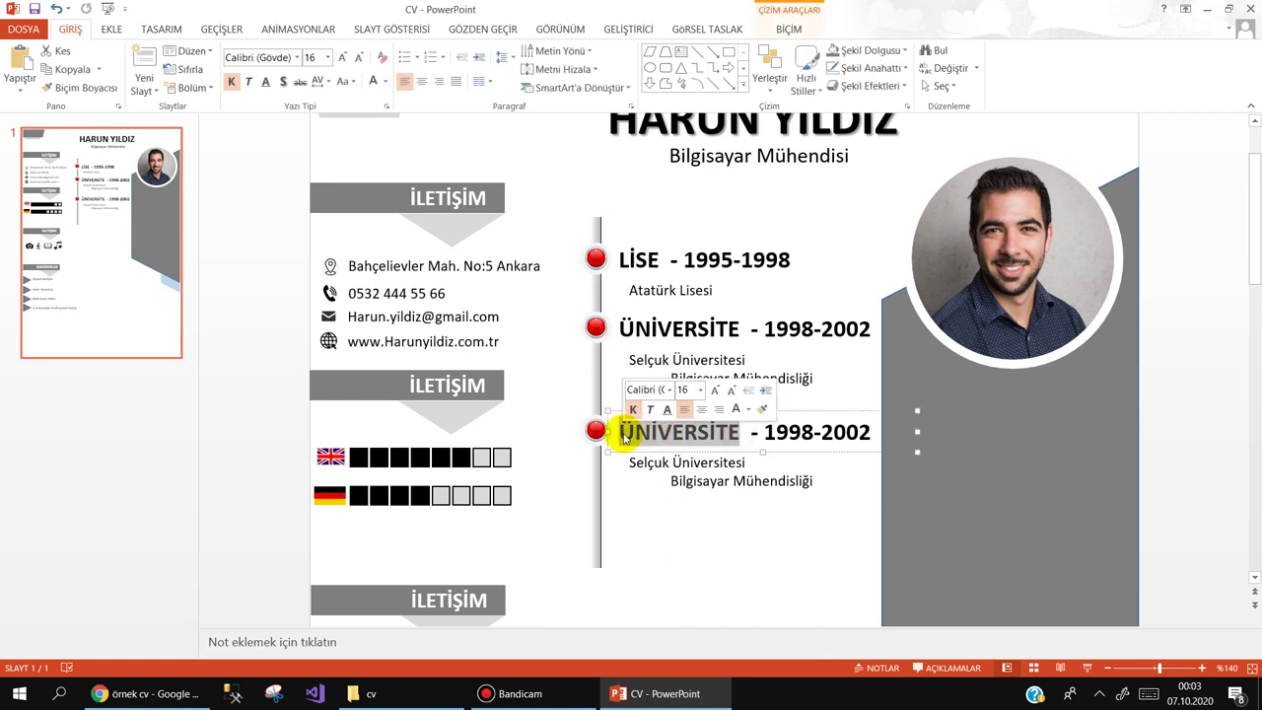
pyautogui.write('TÜ')
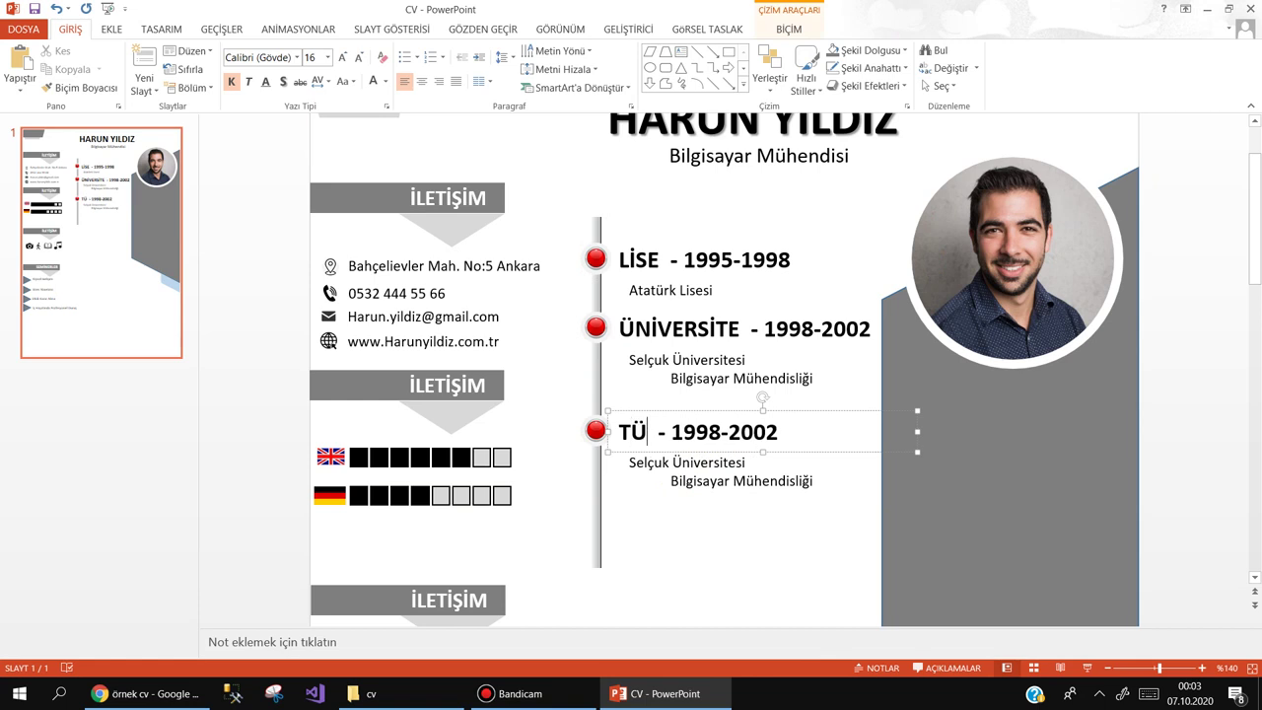
pyautogui.press('BackSpace')
pyautogui.press('BackSpace')
pyautogui.write('YÜKSE')
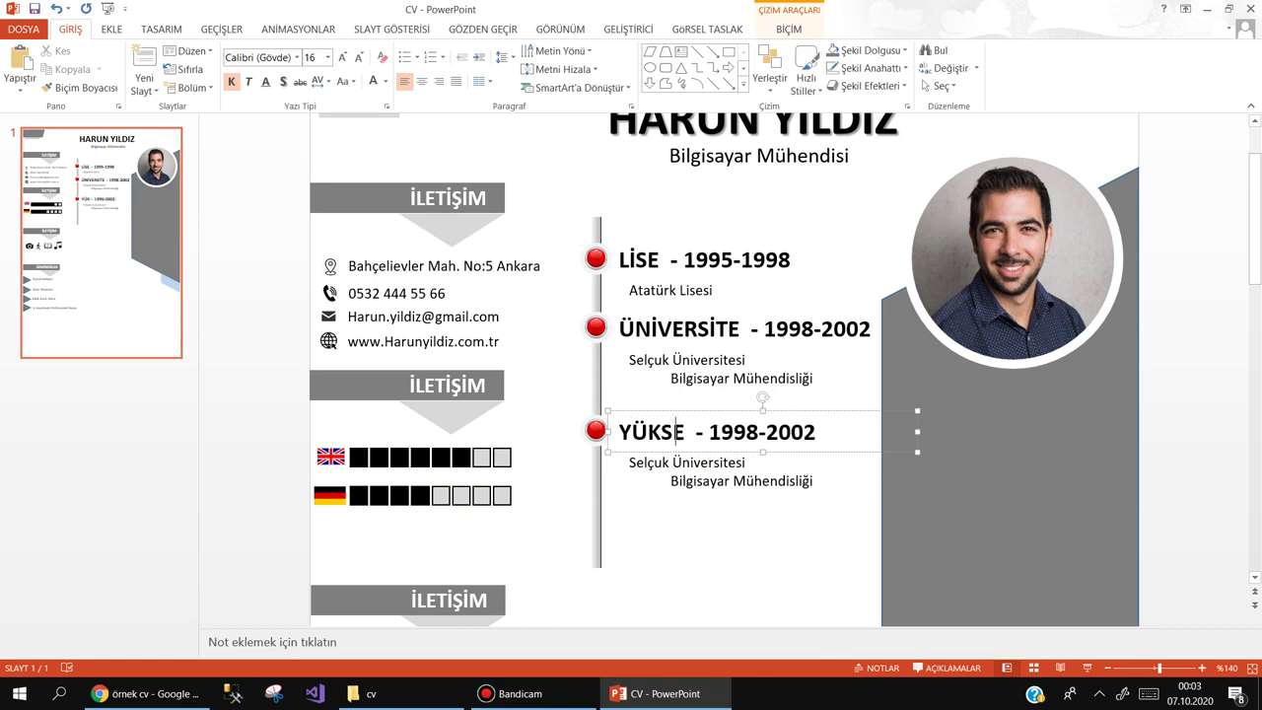
pyautogui.write('K ')
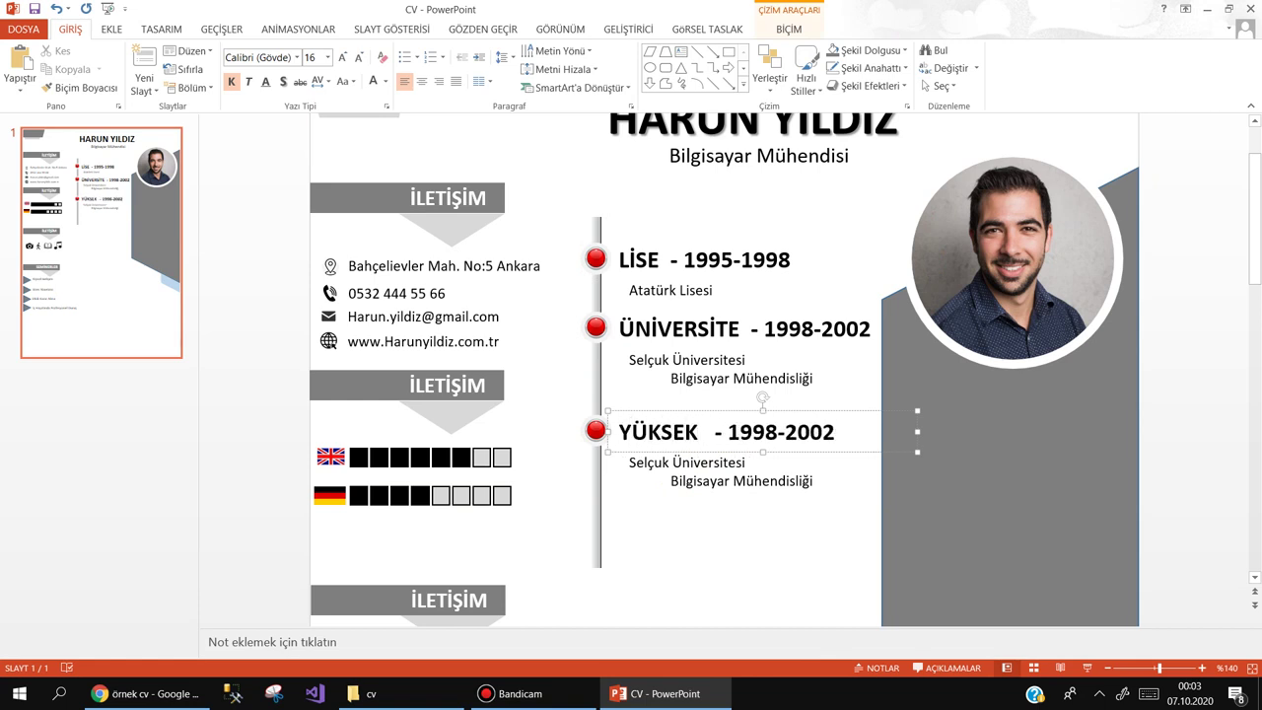
pyautogui.write('LİSANS')
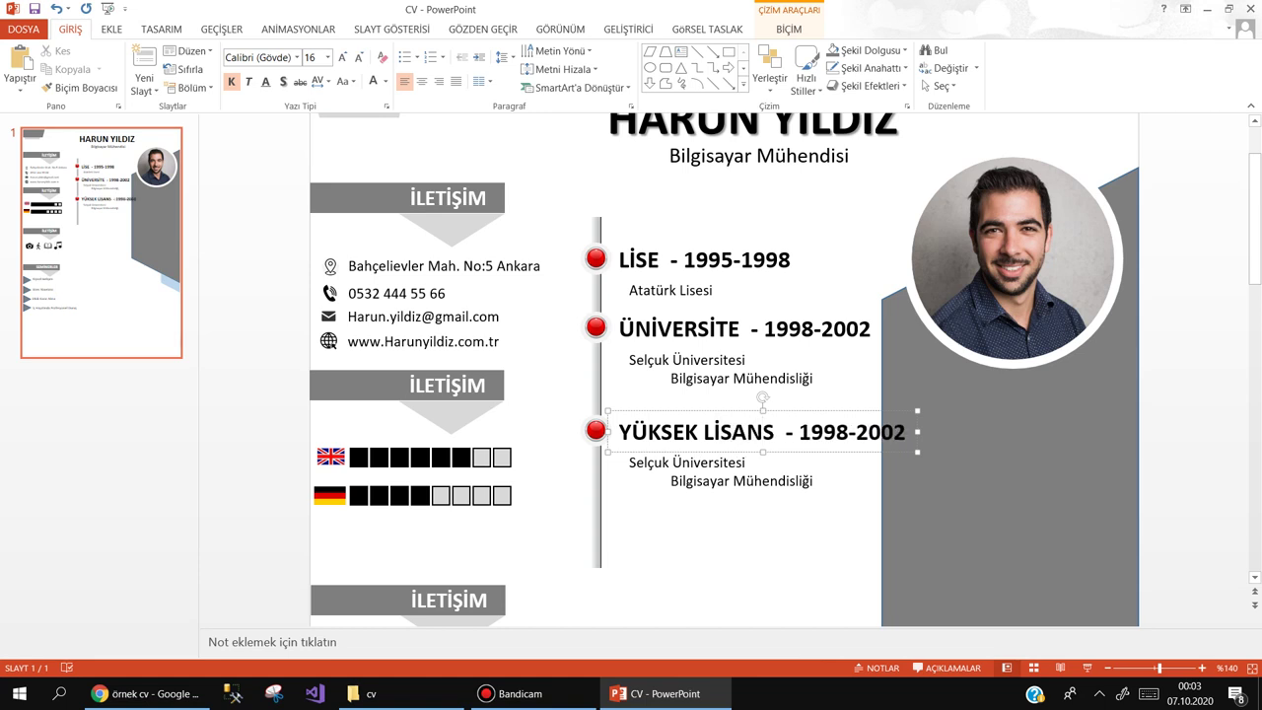
pyautogui.press('Delete')
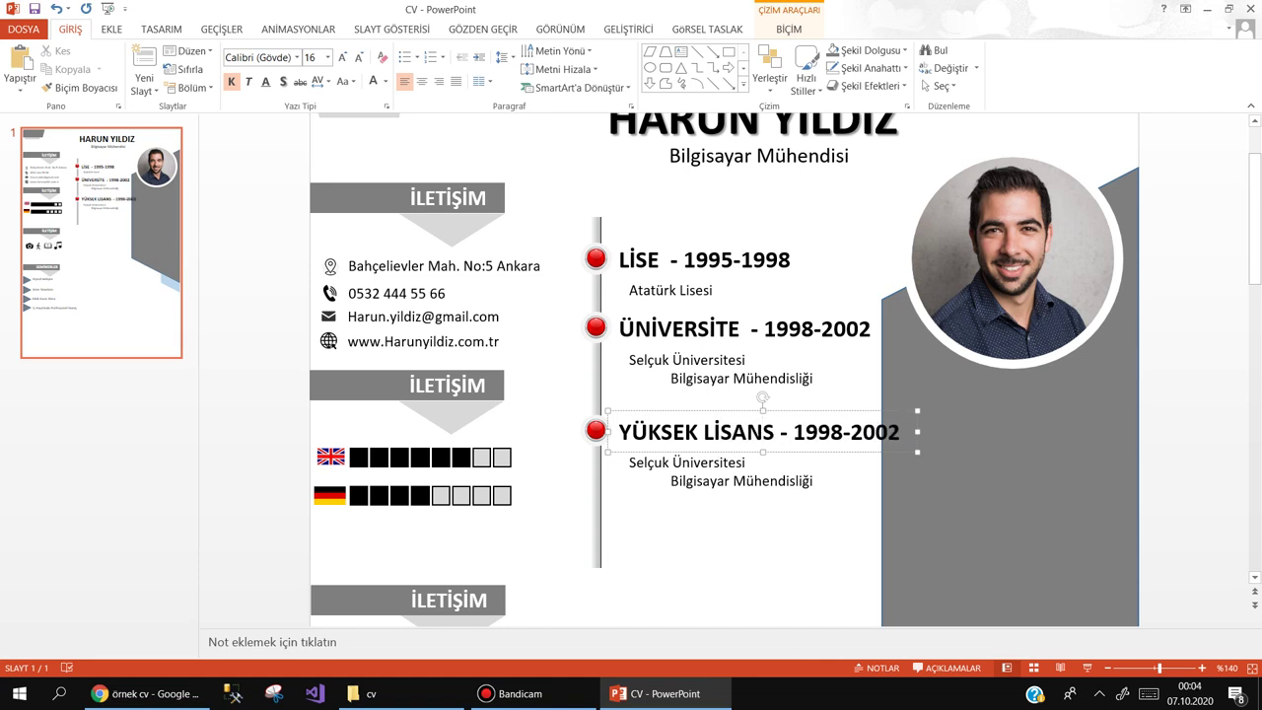
pyautogui.press('Delete')
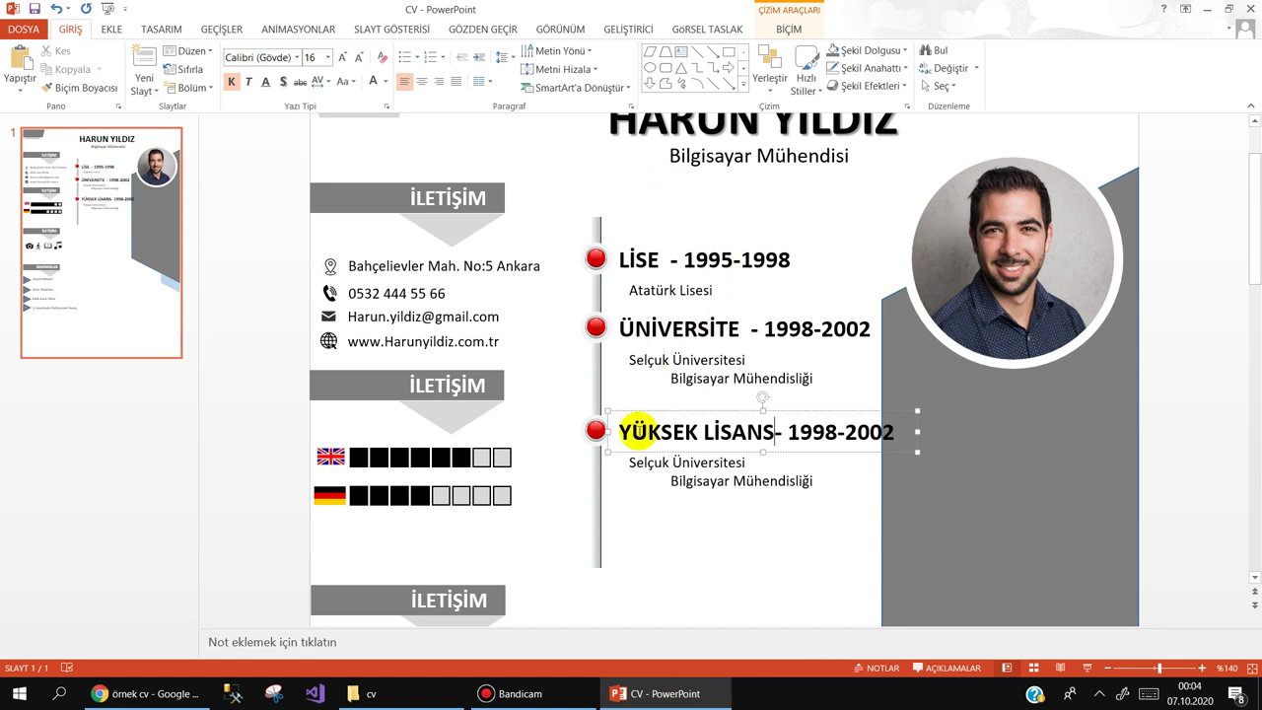
pyautogui.click(704, 547)
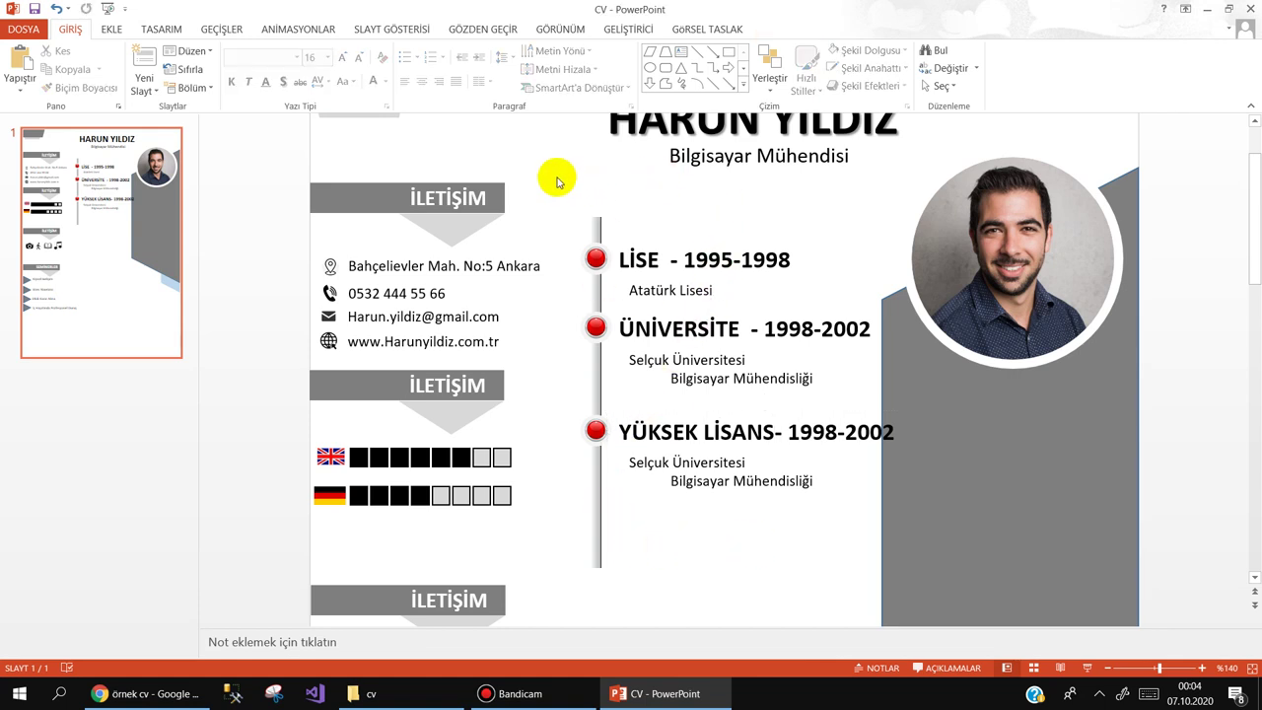
# Shift the whole education timeline slightly to the left.
pyautogui.moveTo(556, 175); pyautogui.dragTo(916, 597)
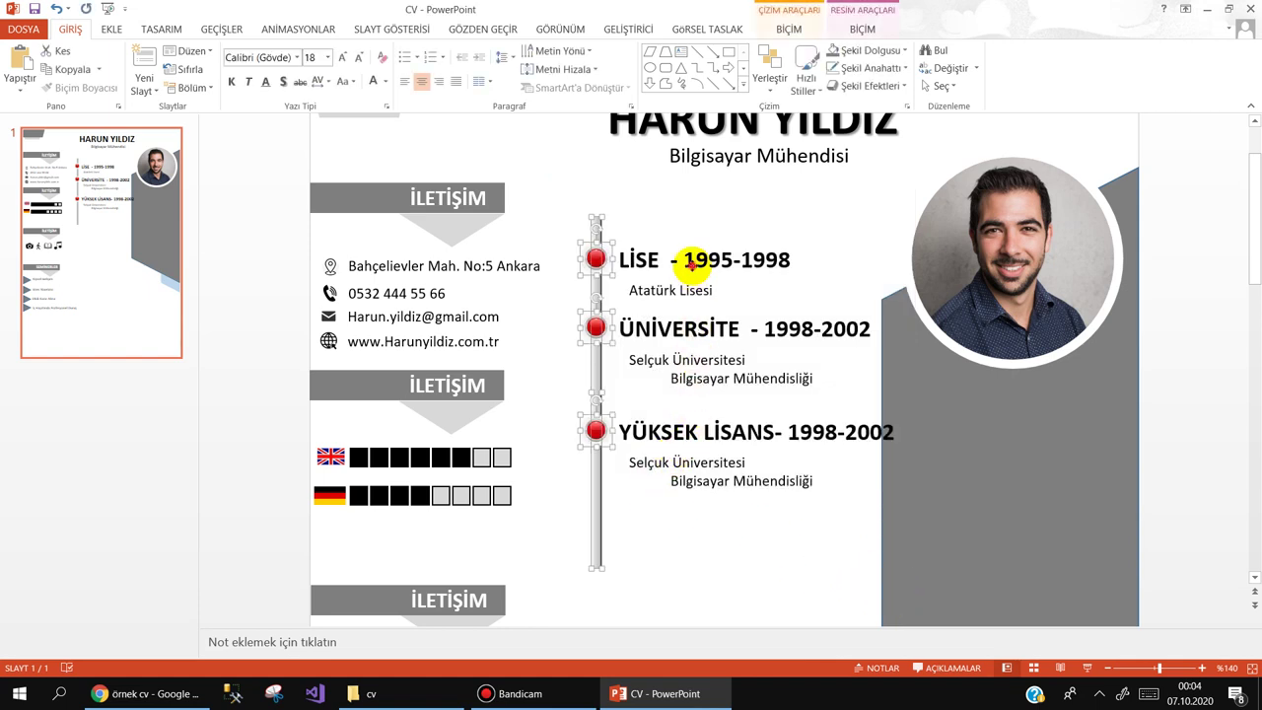
pyautogui.keyDown('shift'); pyautogui.click(687, 284); pyautogui.keyUp('shift')
pyautogui.keyDown('shift'); pyautogui.click(690, 329); pyautogui.keyUp('shift')
pyautogui.keyDown('shift'); pyautogui.click(685, 367); pyautogui.keyUp('shift')
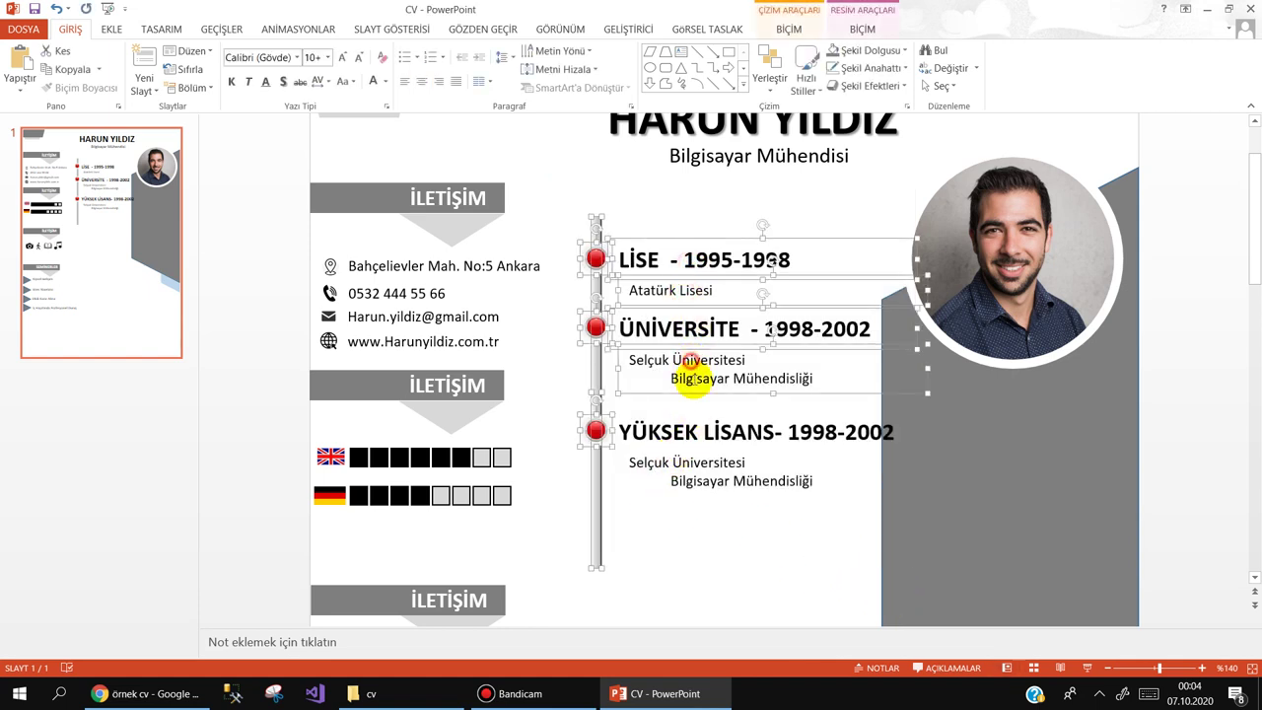
pyautogui.keyDown('shift'); pyautogui.click(696, 431); pyautogui.keyUp('shift')
pyautogui.keyDown('shift'); pyautogui.click(693, 480); pyautogui.keyUp('shift')
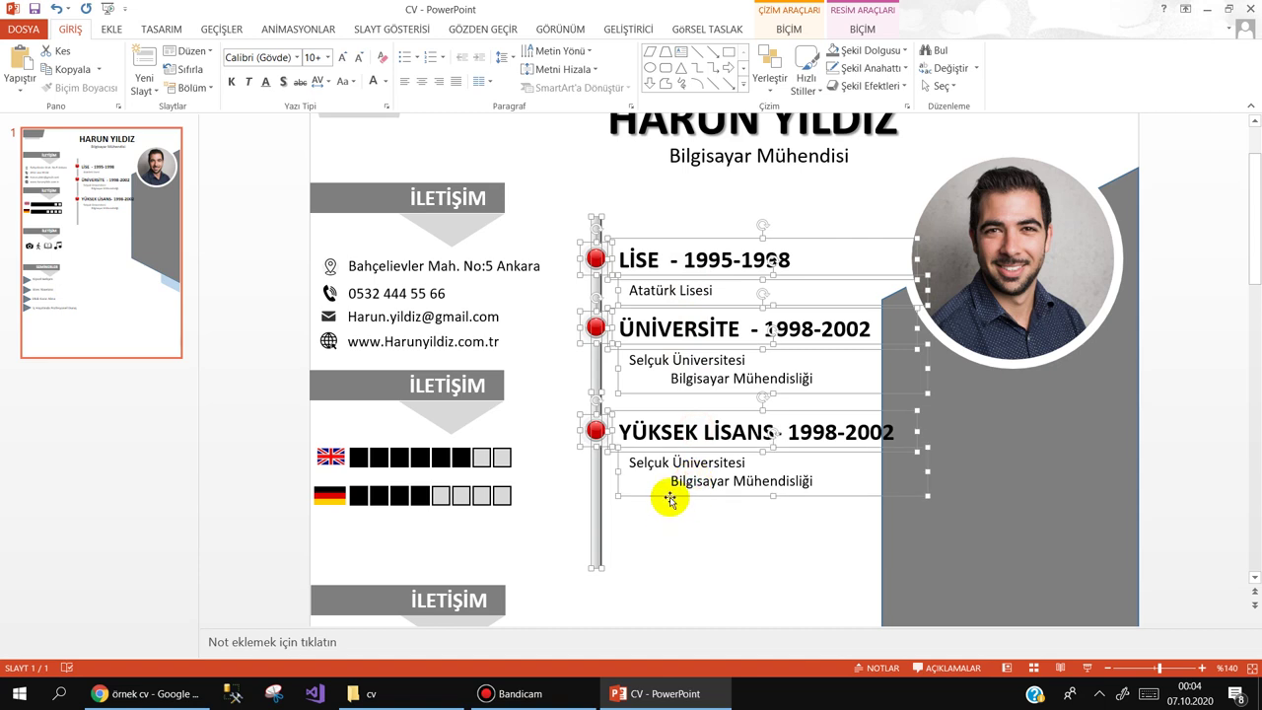
pyautogui.moveTo(669, 500); pyautogui.dragTo(645, 495)
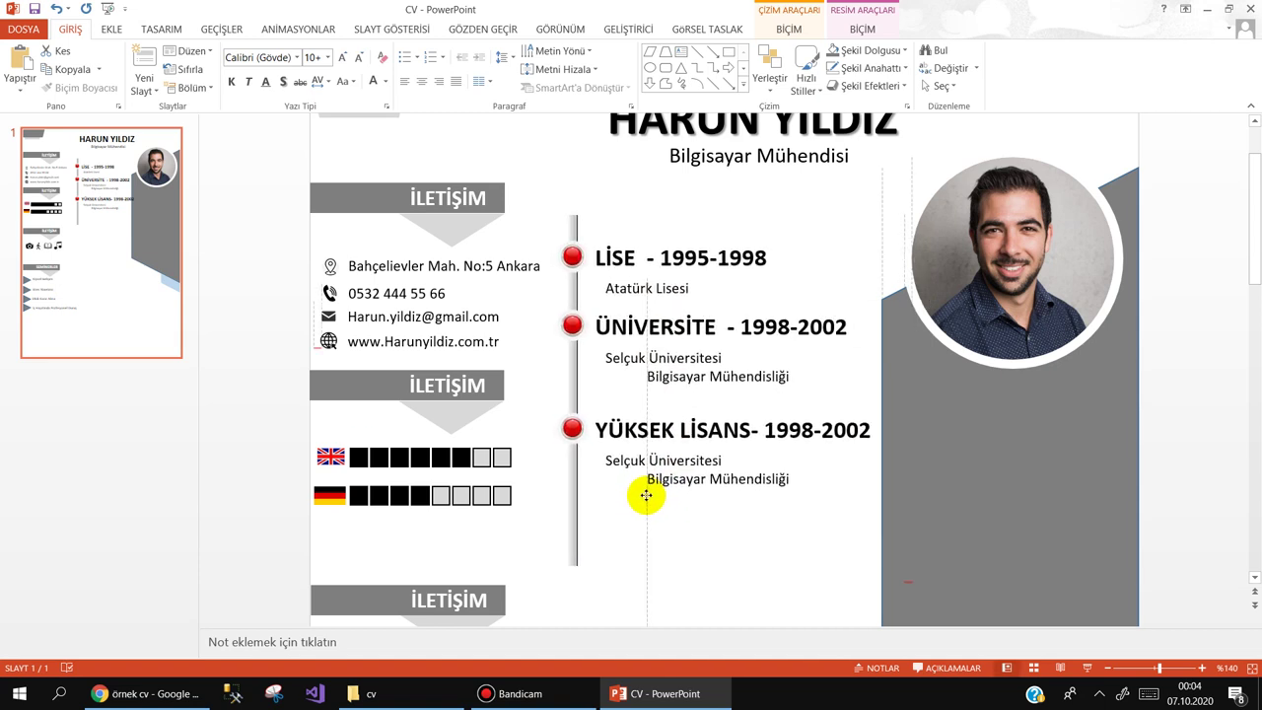
pyautogui.click(627, 556)
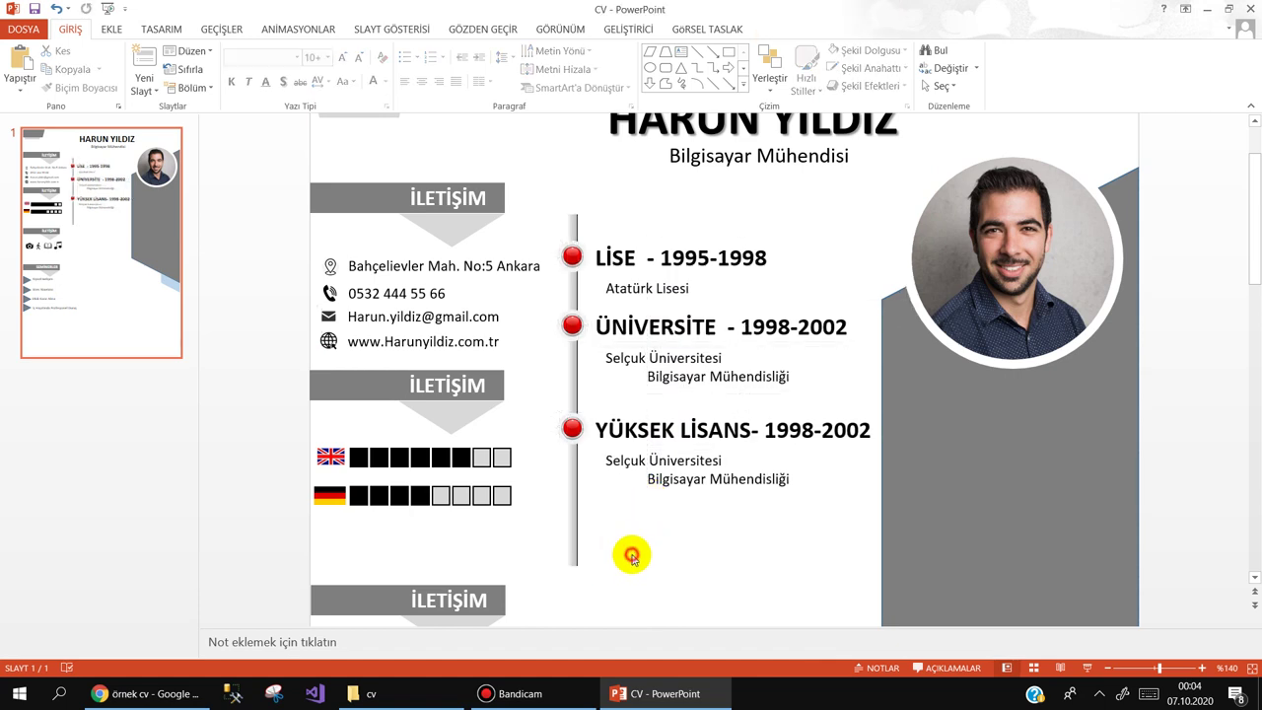
# Change the YÜKSEK LİSANS years to 2004-2008.
pyautogui.moveTo(762, 427); pyautogui.dragTo(803, 430)
pyautogui.click(773, 428)
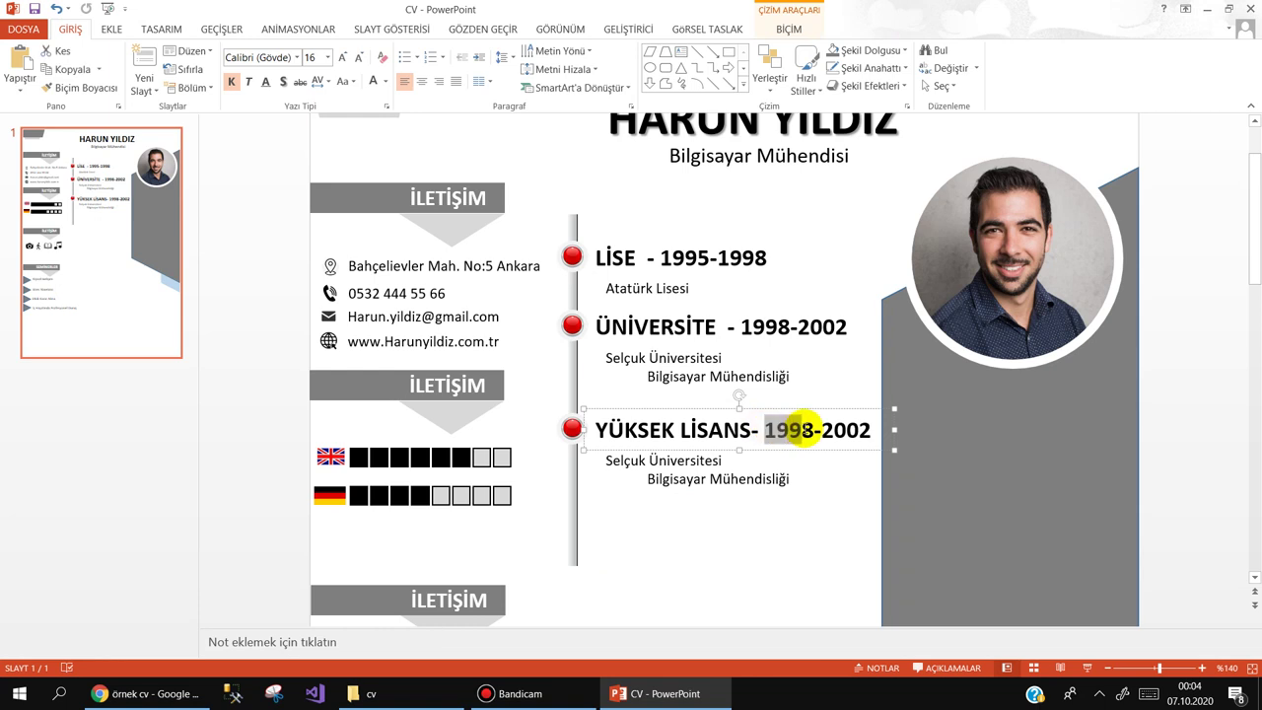
pyautogui.write('200')
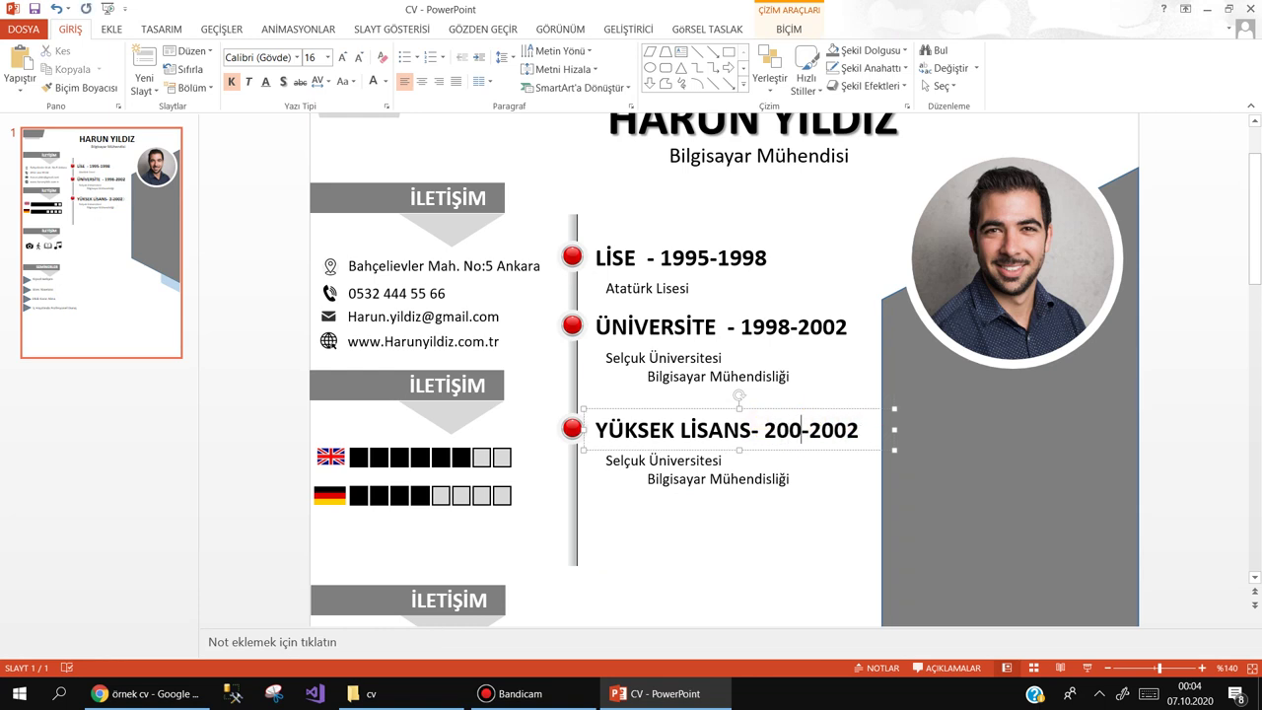
pyautogui.write('4')
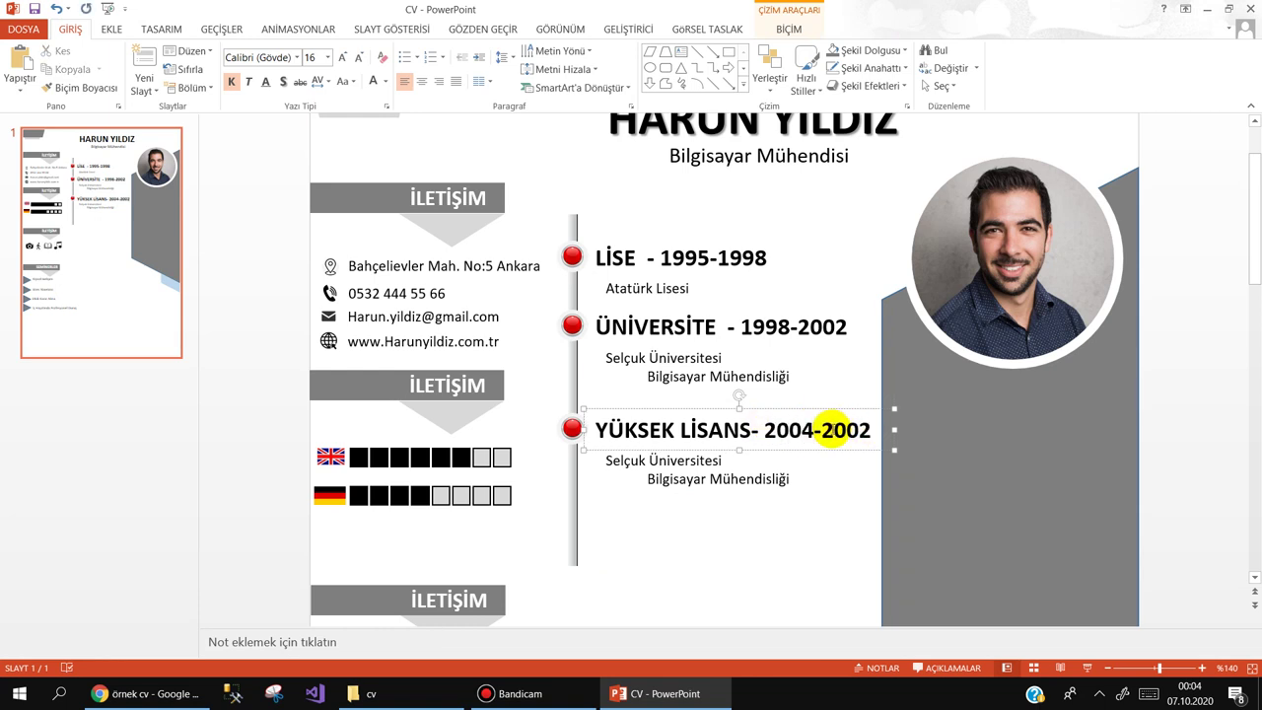
pyautogui.doubleClick(866, 431)
pyautogui.click(860, 431)
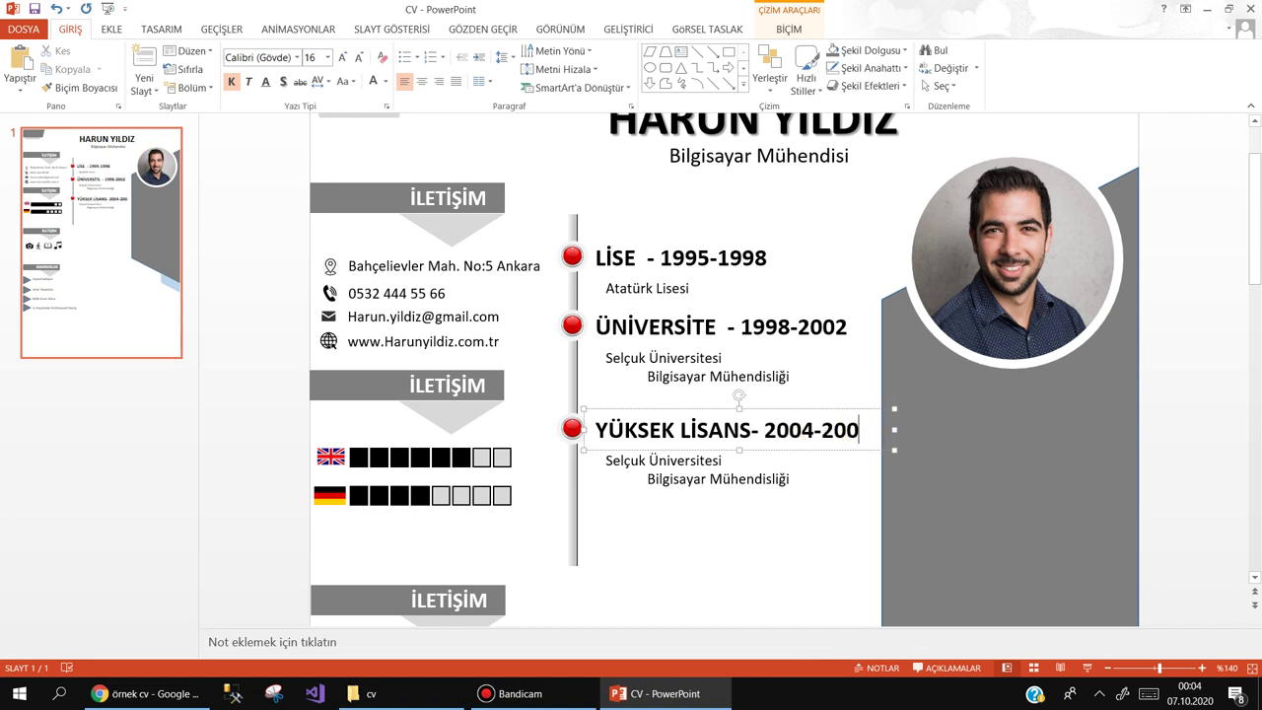
pyautogui.write('8')
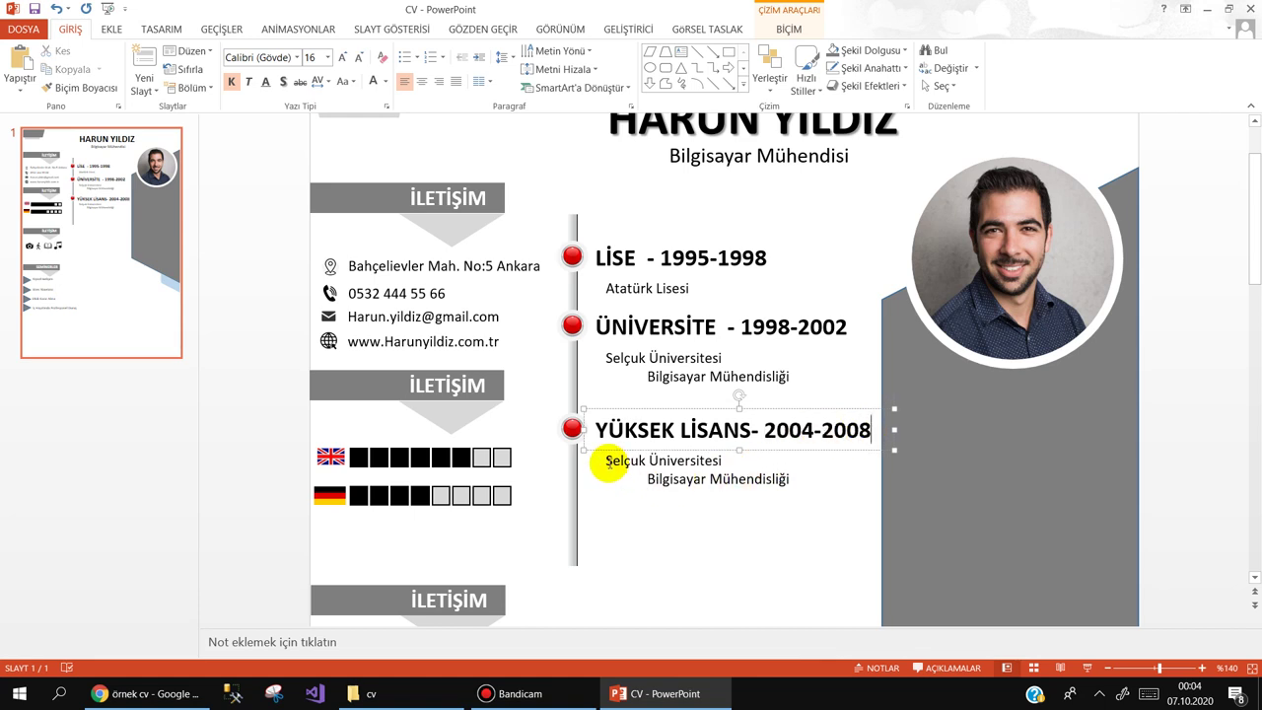
pyautogui.click(607, 460)
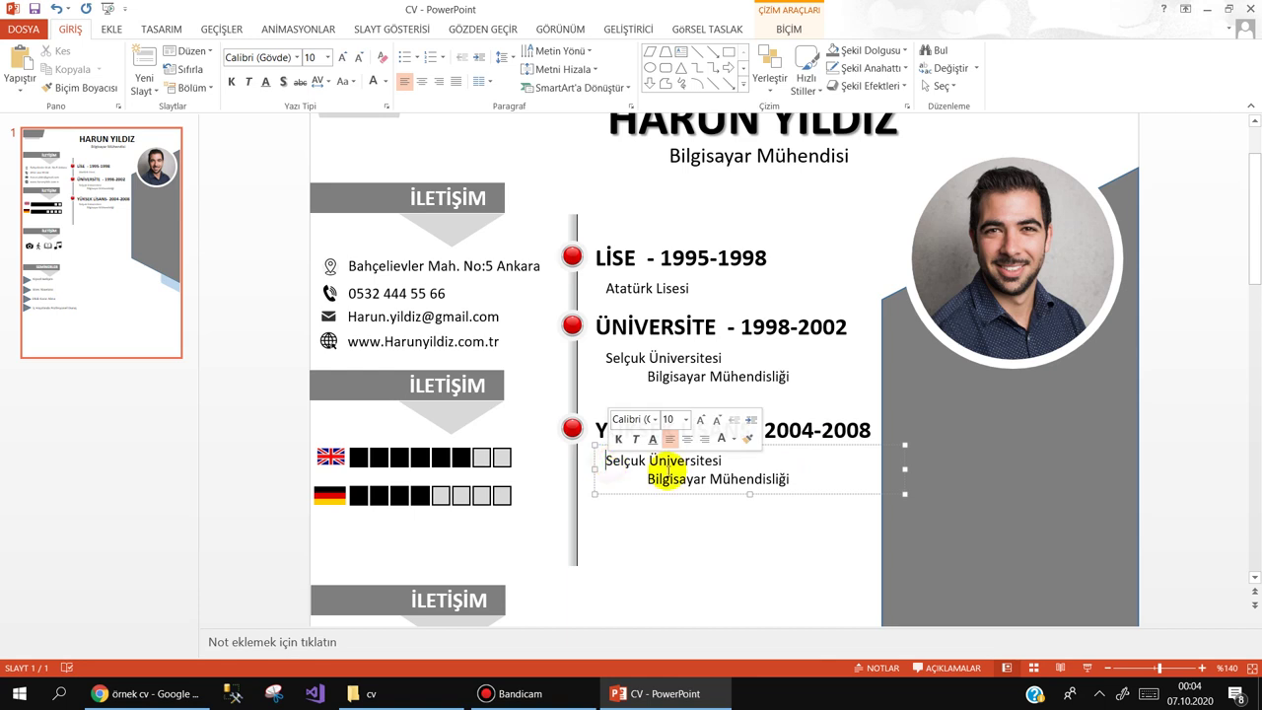
pyautogui.click(687, 536)
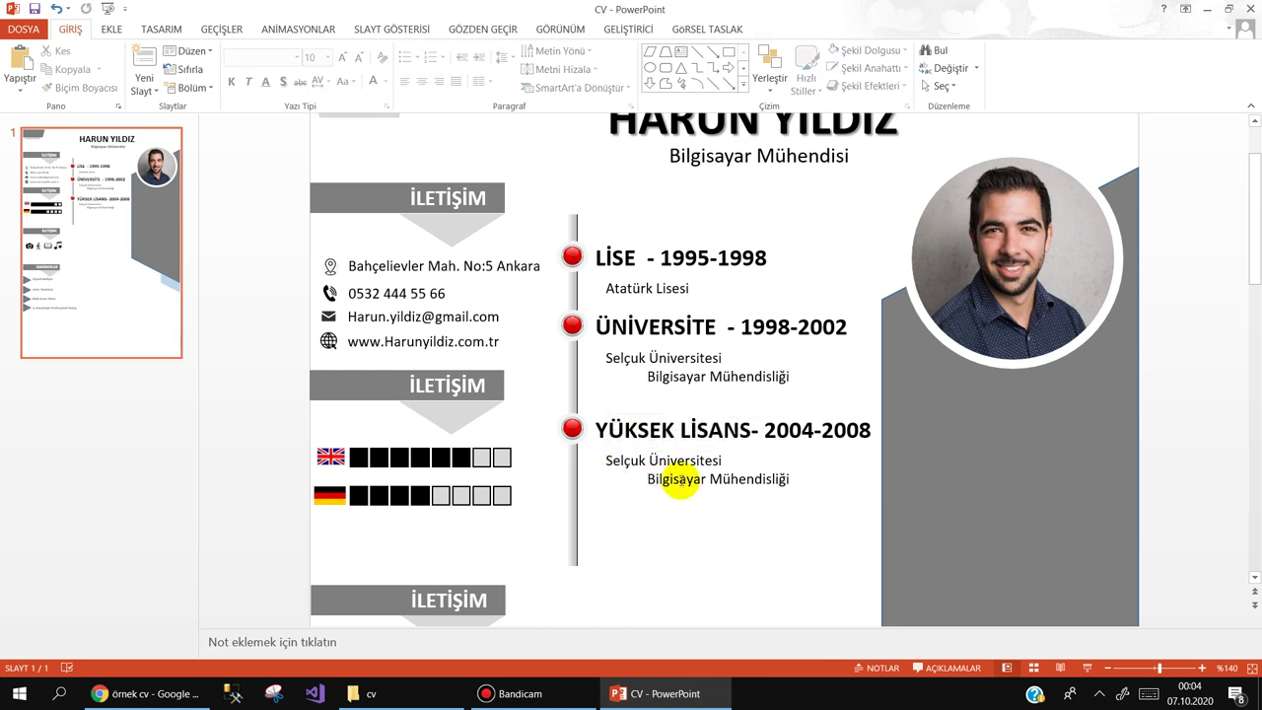
# Move the ÜNİVERSİTE entry down so the three entries are evenly spaced.
pyautogui.click(576, 326)
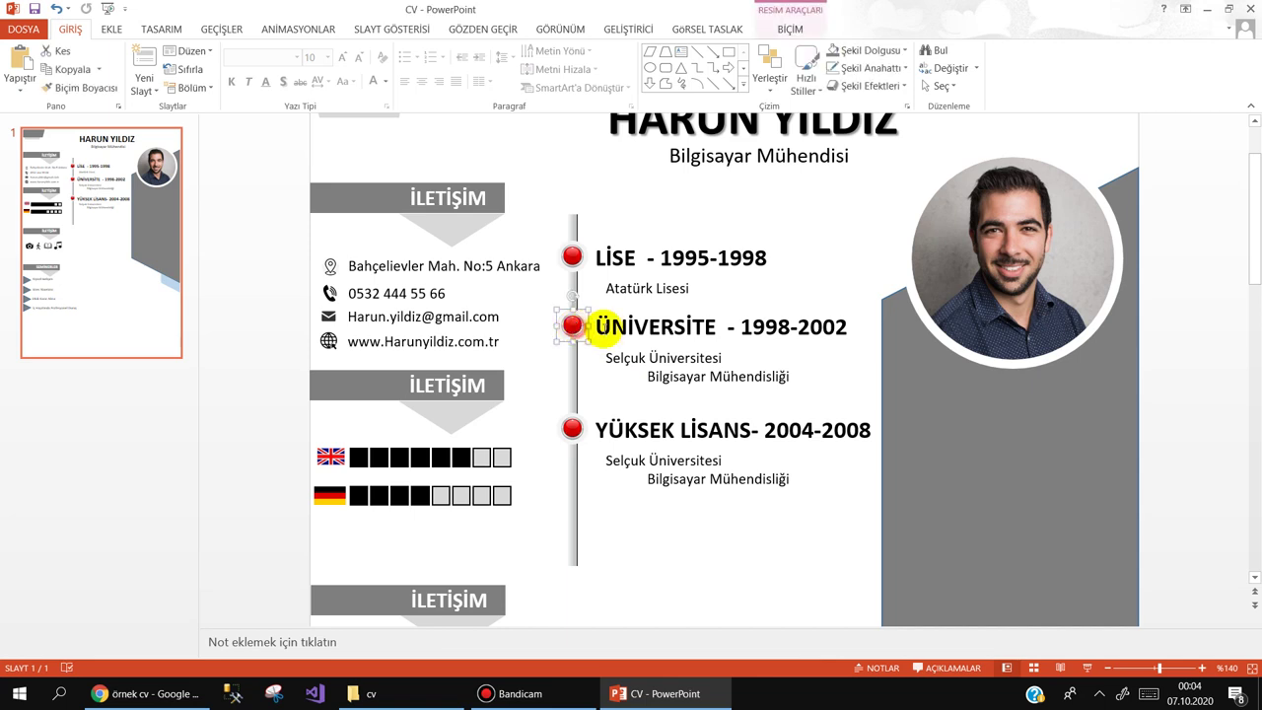
pyautogui.click(651, 358)
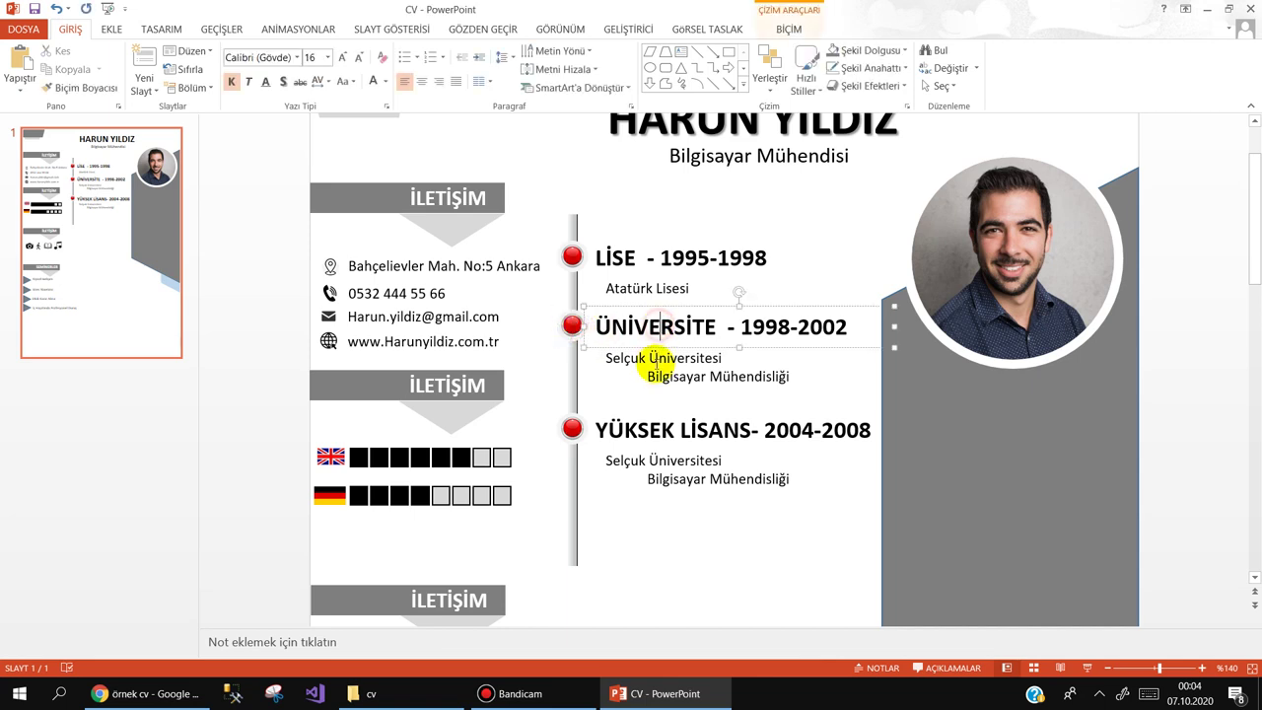
pyautogui.keyDown('shift'); pyautogui.click(571, 326); pyautogui.keyUp('shift')
pyautogui.keyDown('shift'); pyautogui.click(631, 325); pyautogui.keyUp('shift')
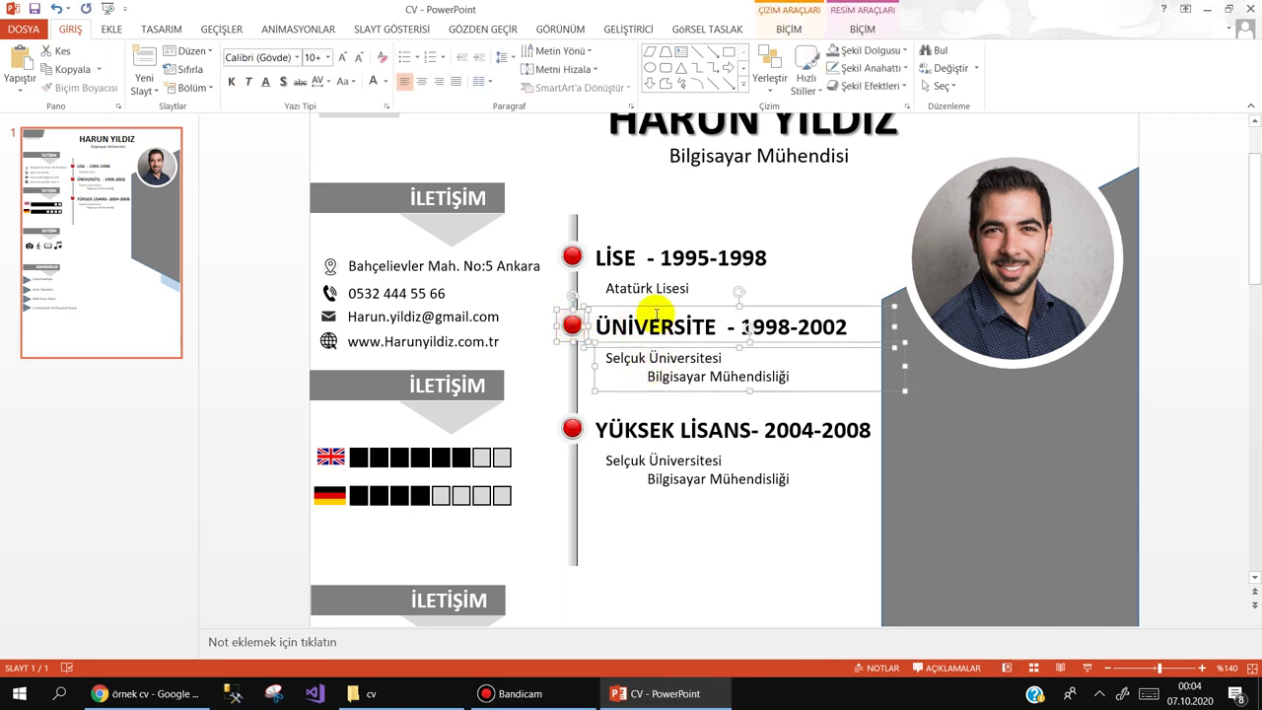
pyautogui.moveTo(658, 308); pyautogui.dragTo(657, 328)
pyautogui.click(661, 552)
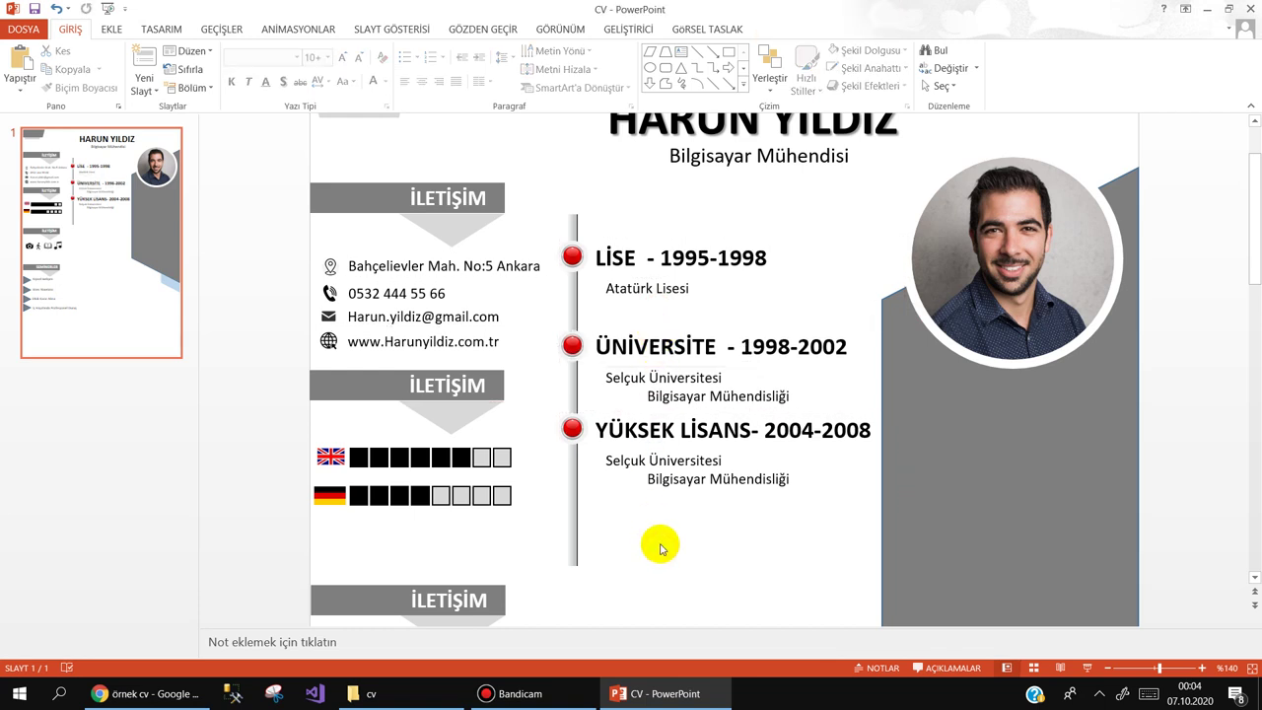
# Shorten the vertical timeline line to end just below YÜKSEK LİSANS.
pyautogui.scroll(-3, 659, 547)
pyautogui.click(573, 443)
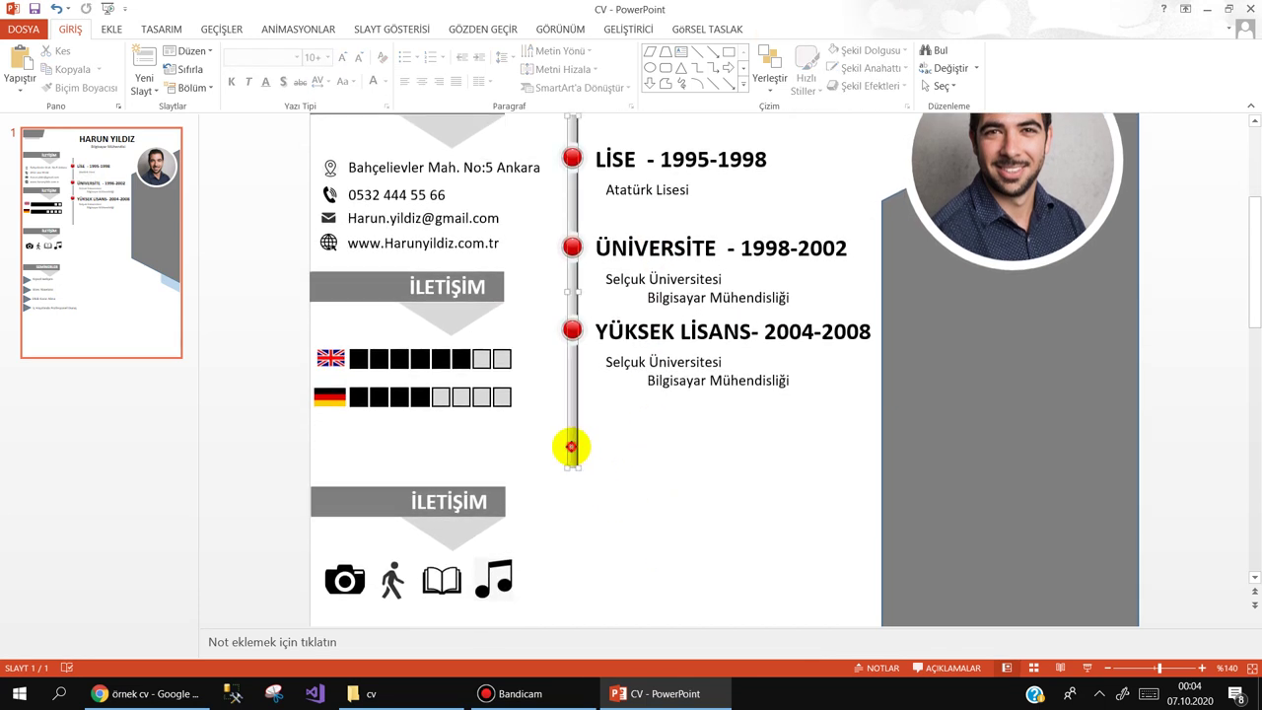
pyautogui.moveTo(575, 467); pyautogui.dragTo(577, 435)
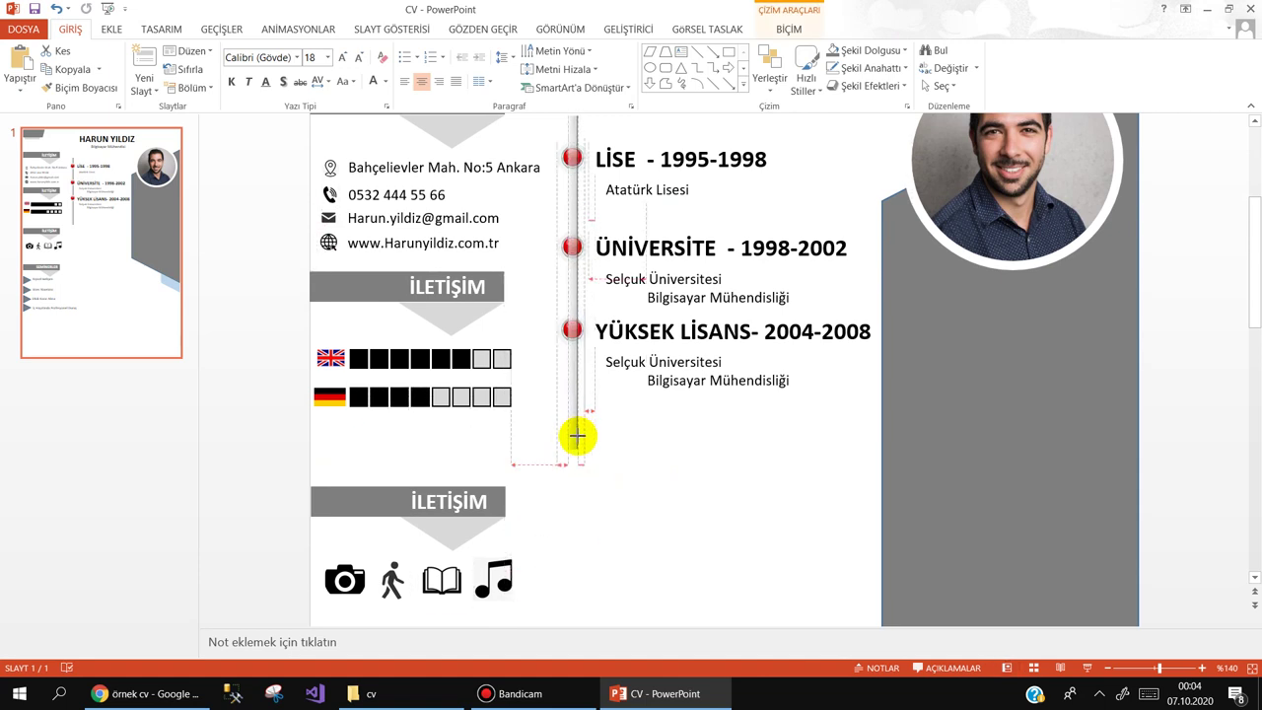
pyautogui.click(671, 446)
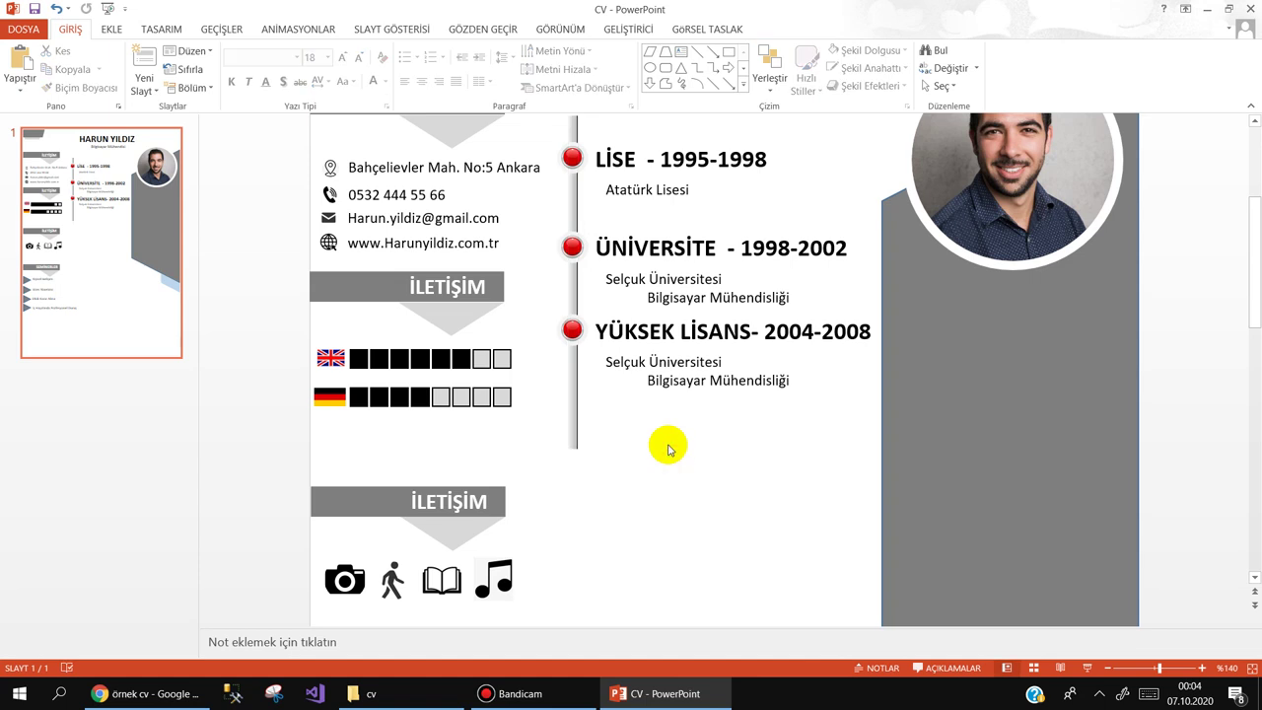
pyautogui.scroll(2, 668, 448)
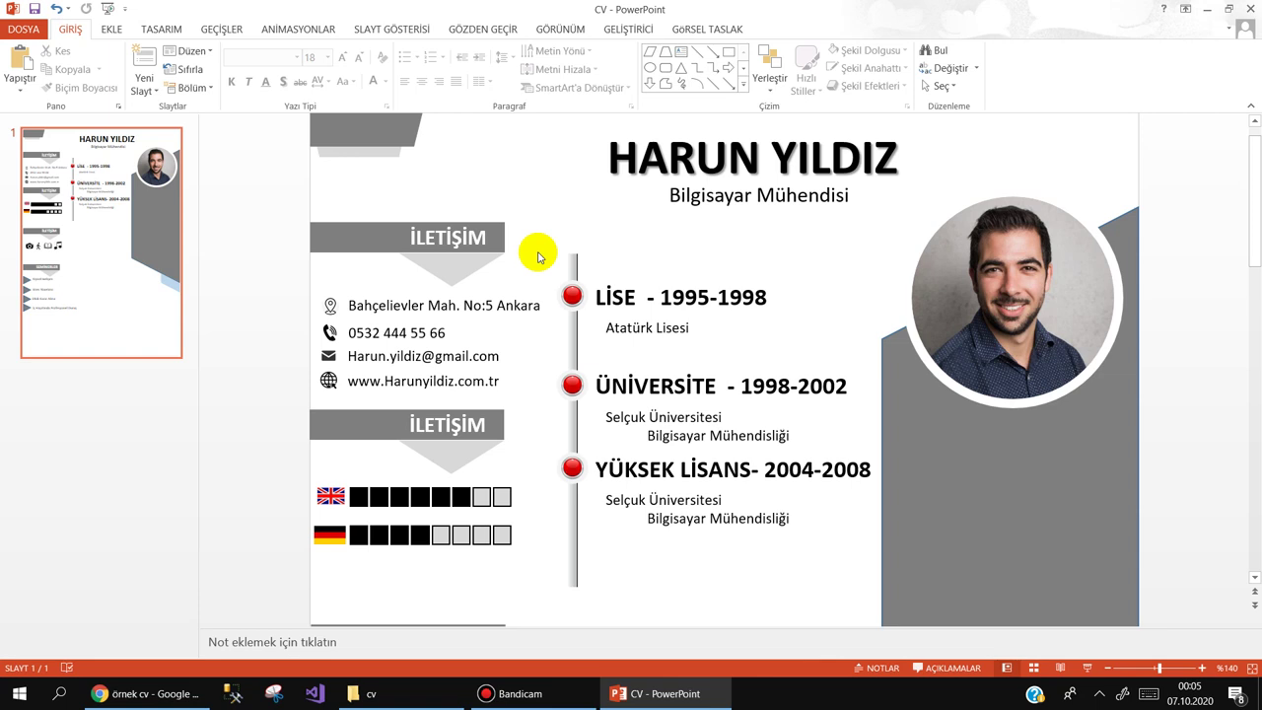
# Draw a plain rectangle above the LİSE entry.
pyautogui.click(111, 29)
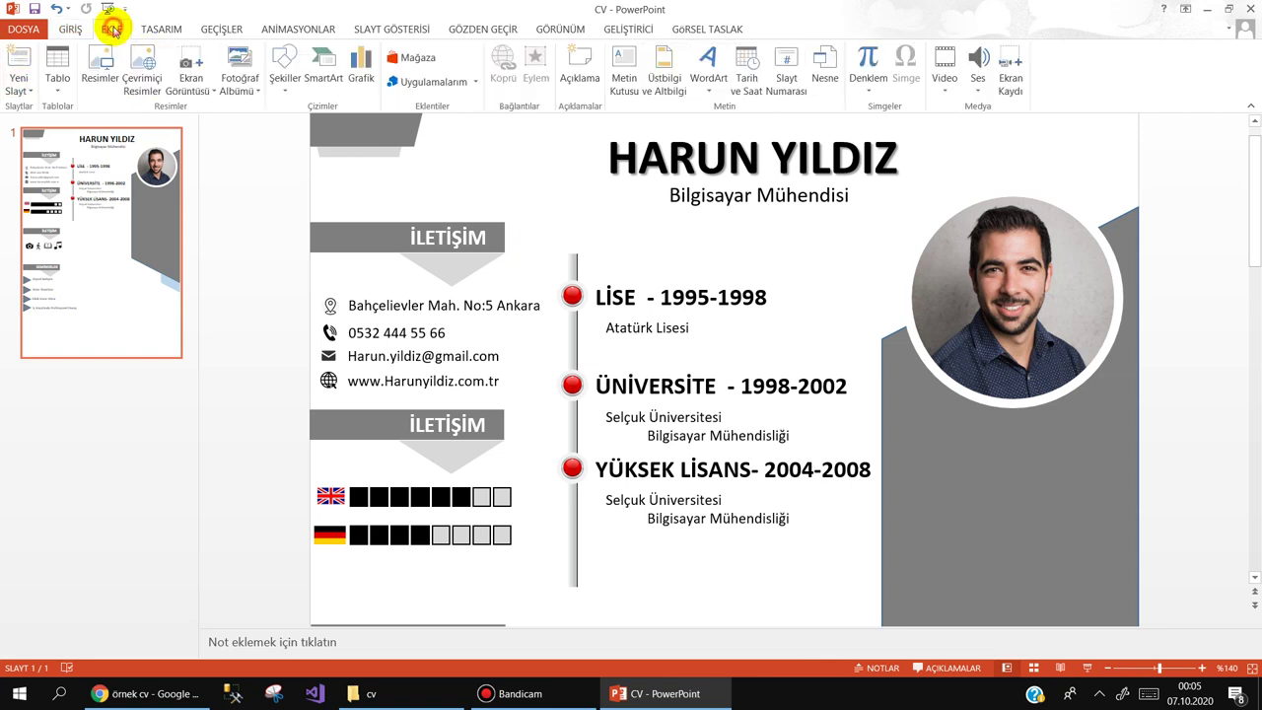
pyautogui.click(283, 85)
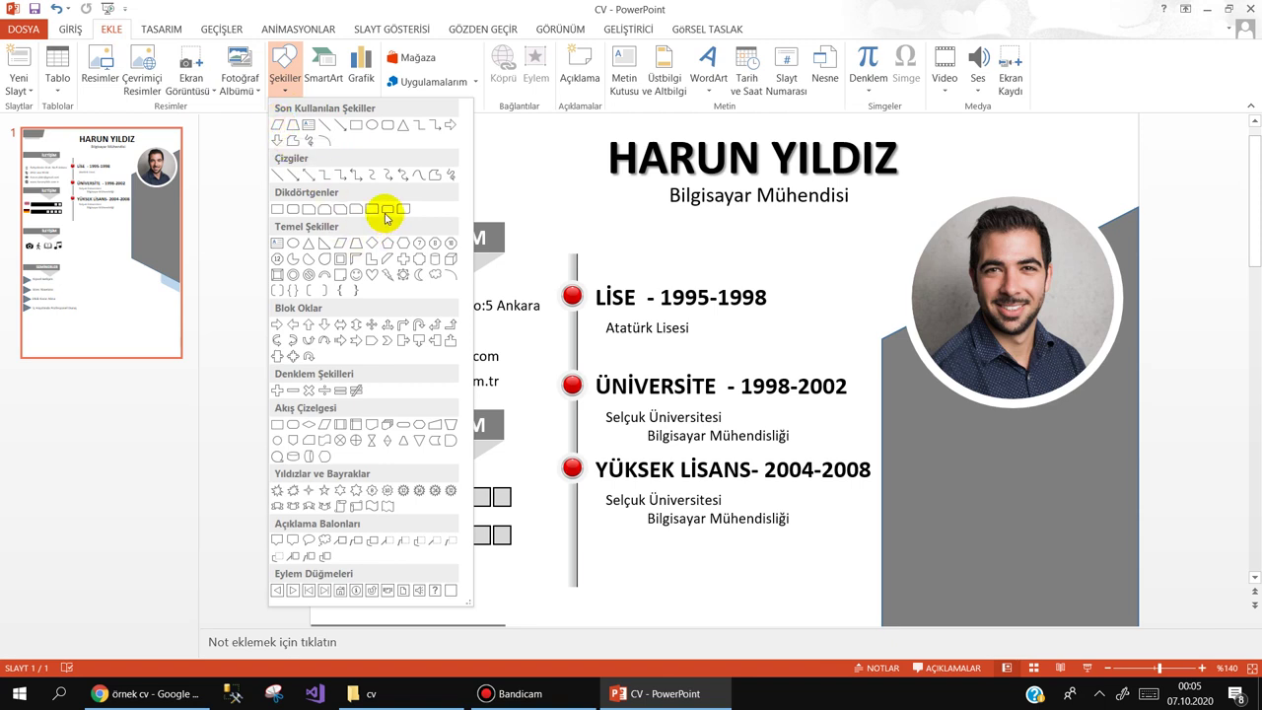
pyautogui.click(280, 207)
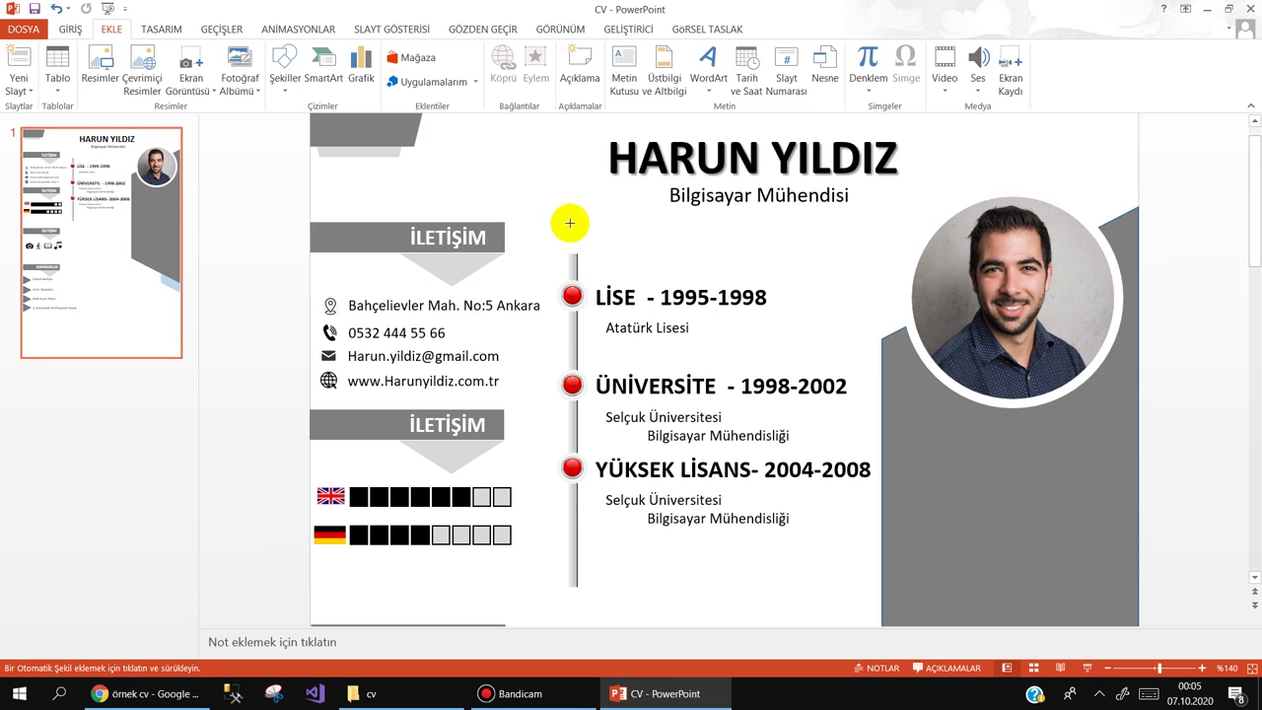
pyautogui.moveTo(568, 223); pyautogui.dragTo(839, 253)
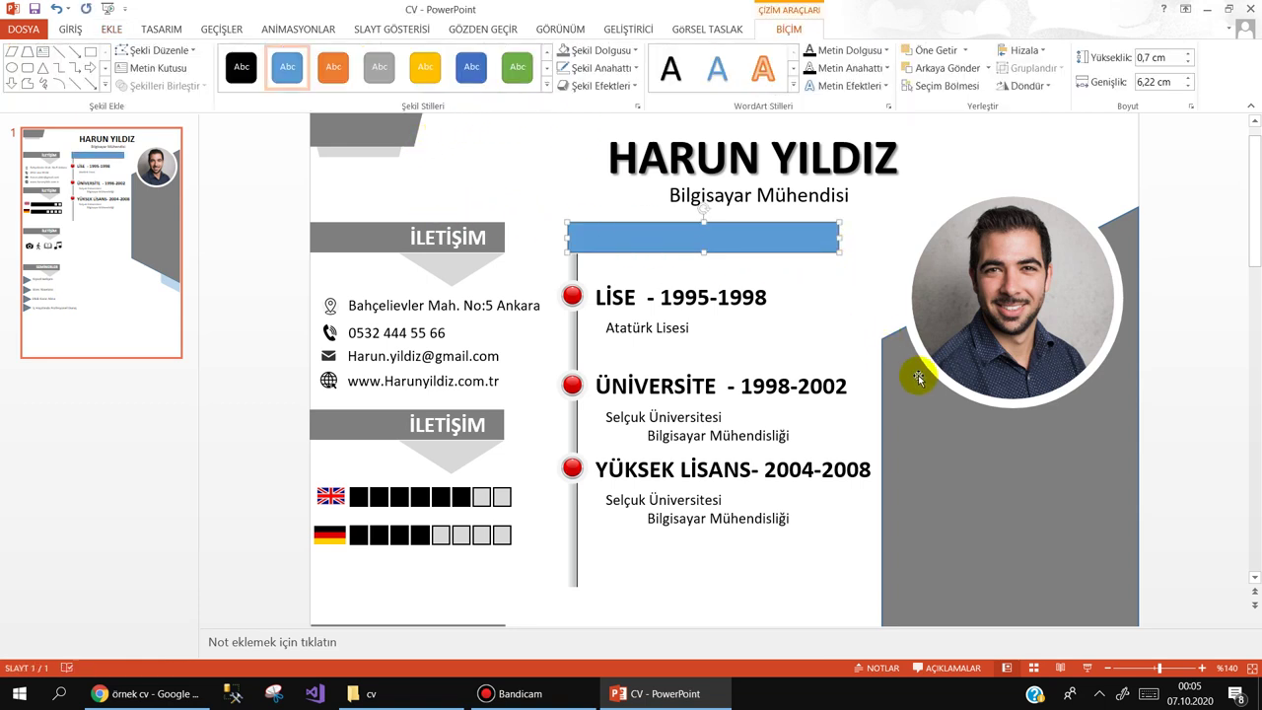
# Fill the rectangle with the side panel's grey using the eyedropper, then narrow its left edge.
pyautogui.click(631, 50)
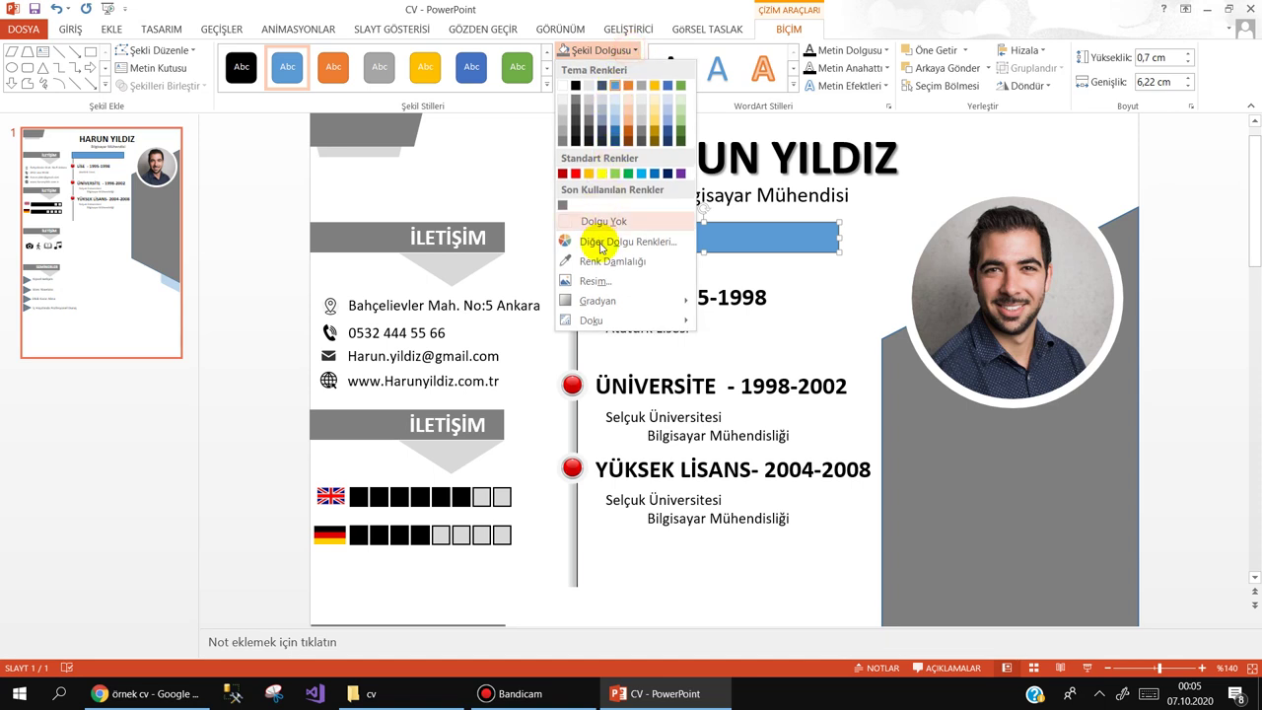
pyautogui.click(602, 260)
pyautogui.click(930, 459)
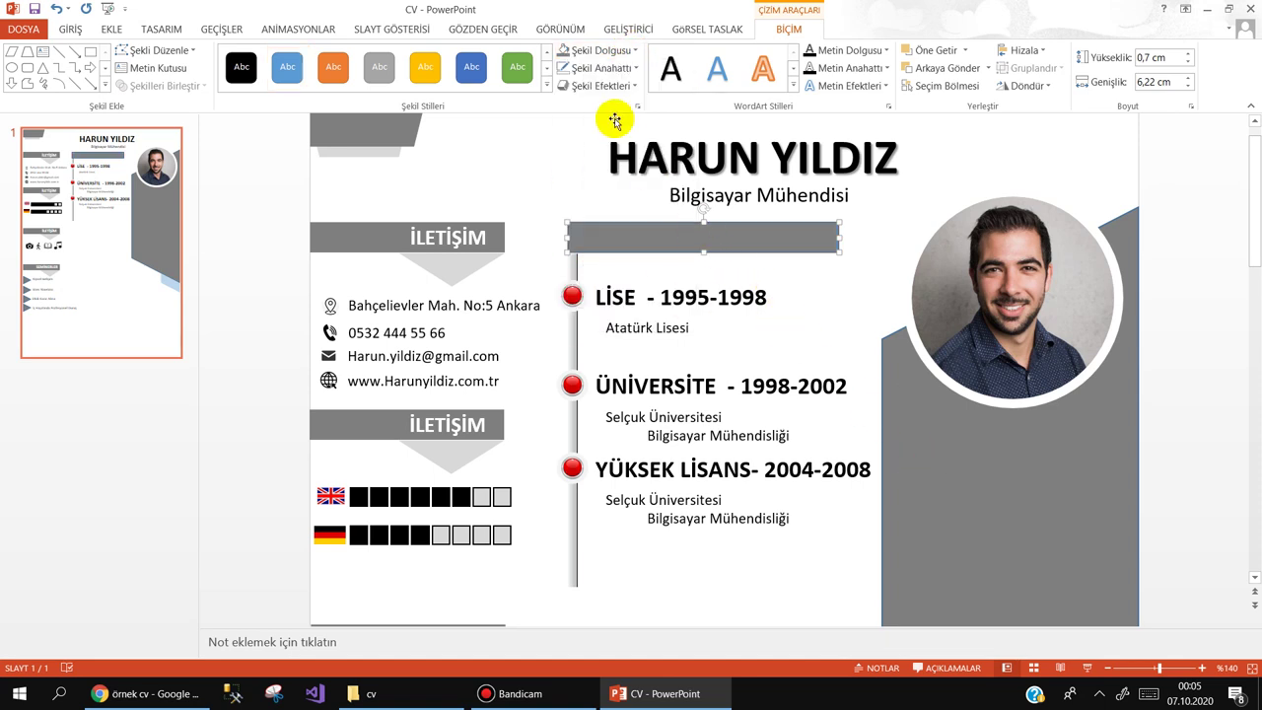
pyautogui.click(737, 600)
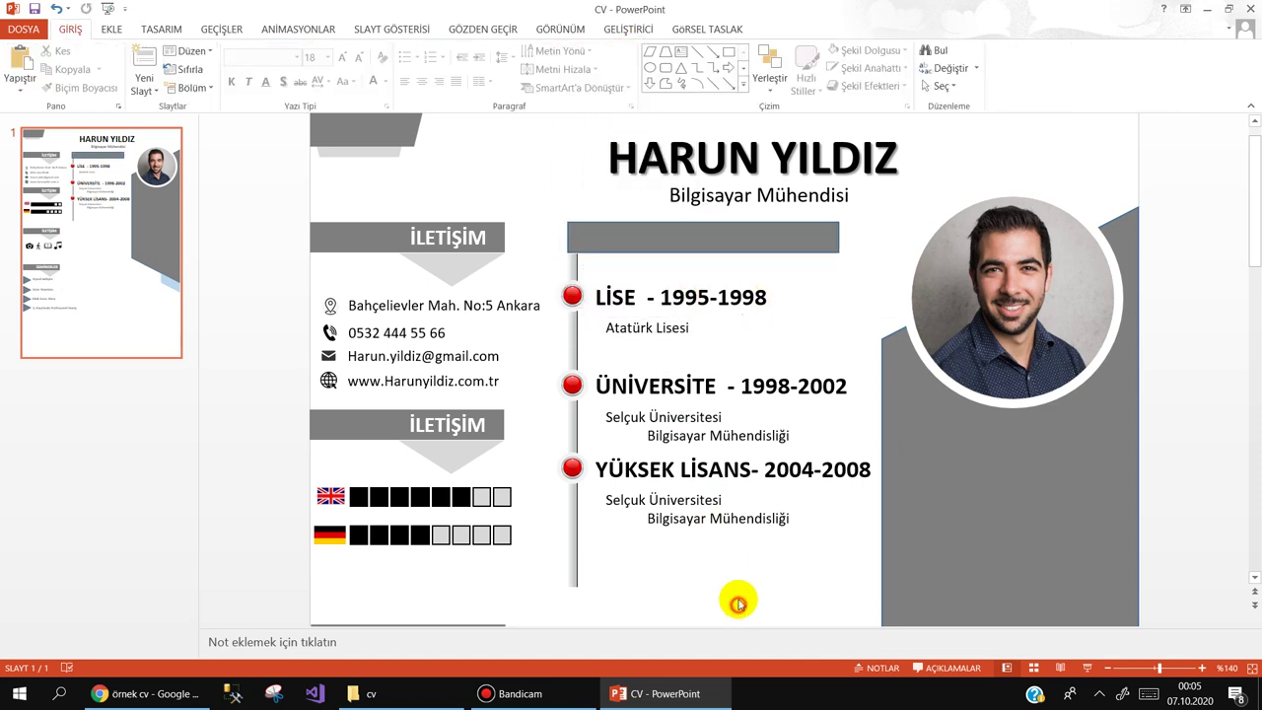
pyautogui.click(572, 238)
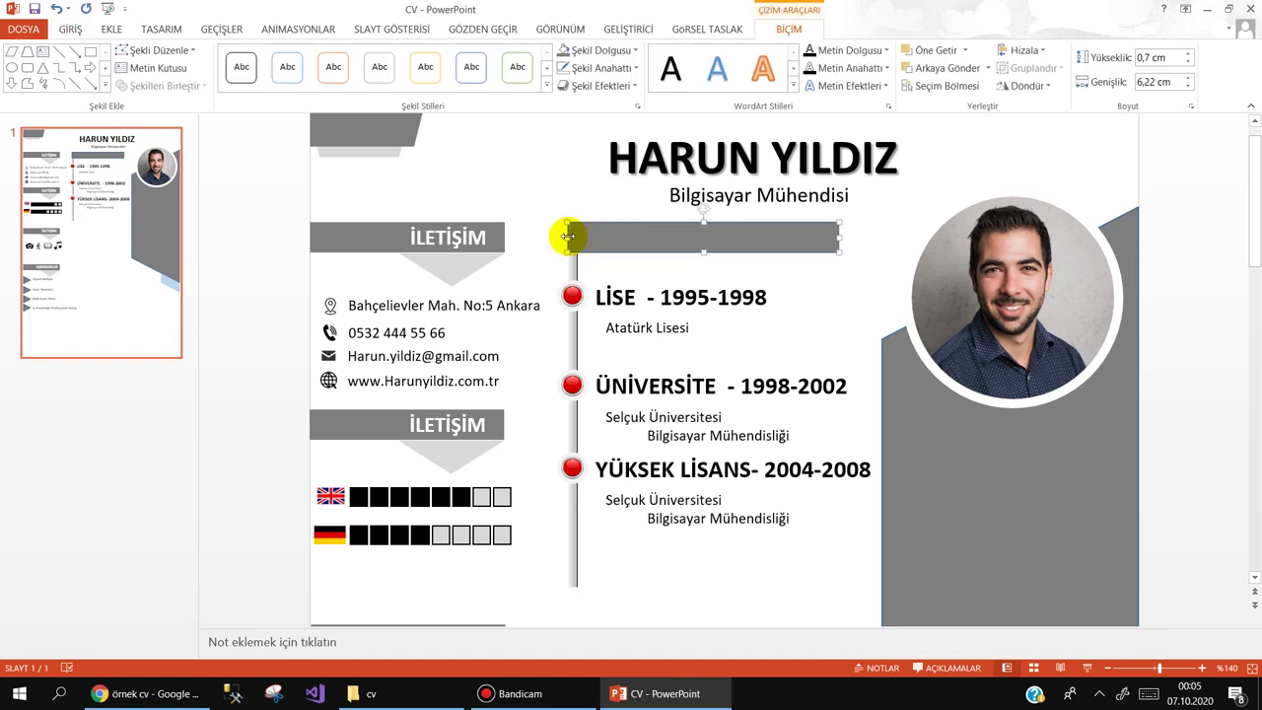
pyautogui.moveTo(568, 237); pyautogui.dragTo(578, 239)
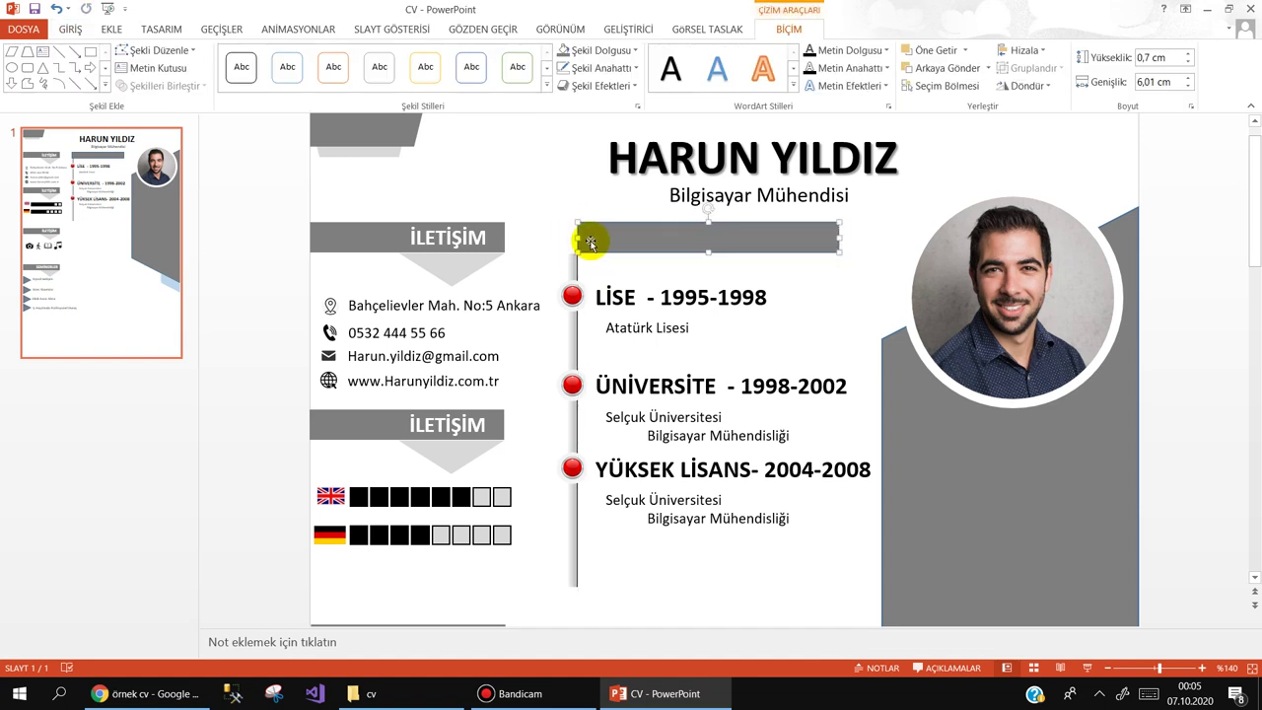
# Align the grey bar with İLETİŞİM and place a copied İLETİŞİM label on it, retyped as EĞİTİM.
pyautogui.click(653, 588)
pyautogui.moveTo(626, 245); pyautogui.dragTo(616, 241)
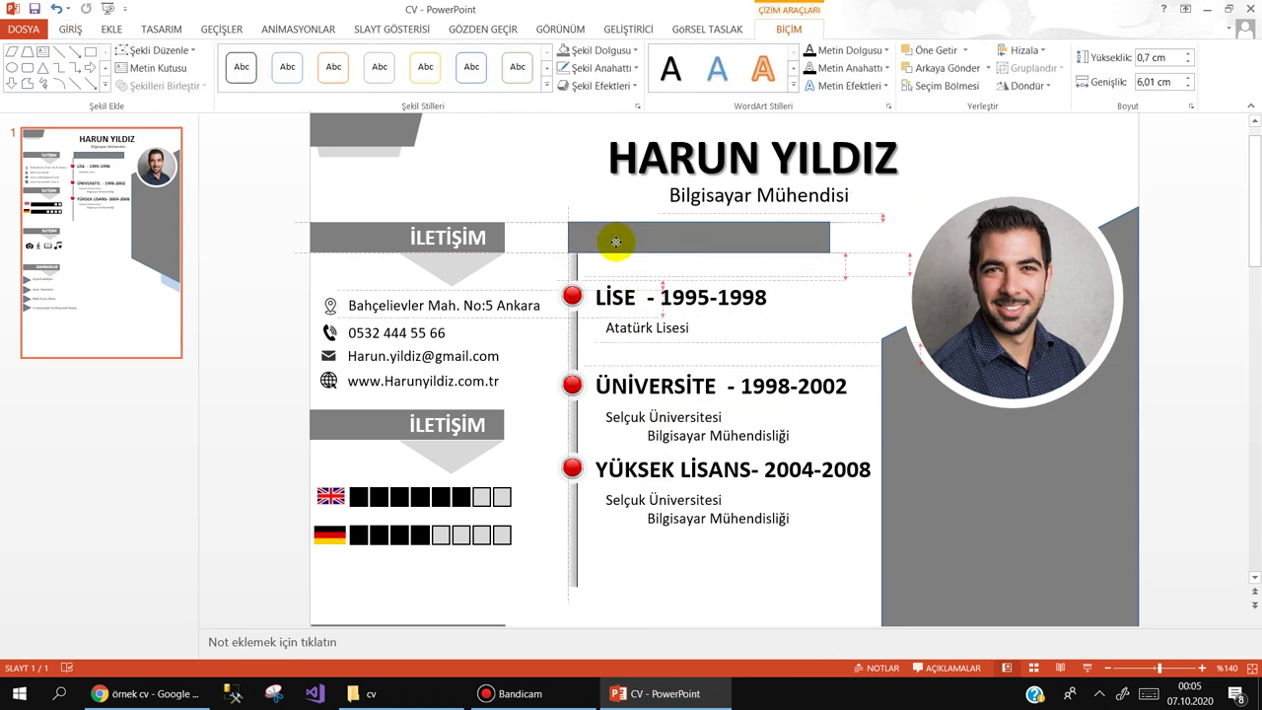
pyautogui.click(654, 533)
pyautogui.click(461, 231)
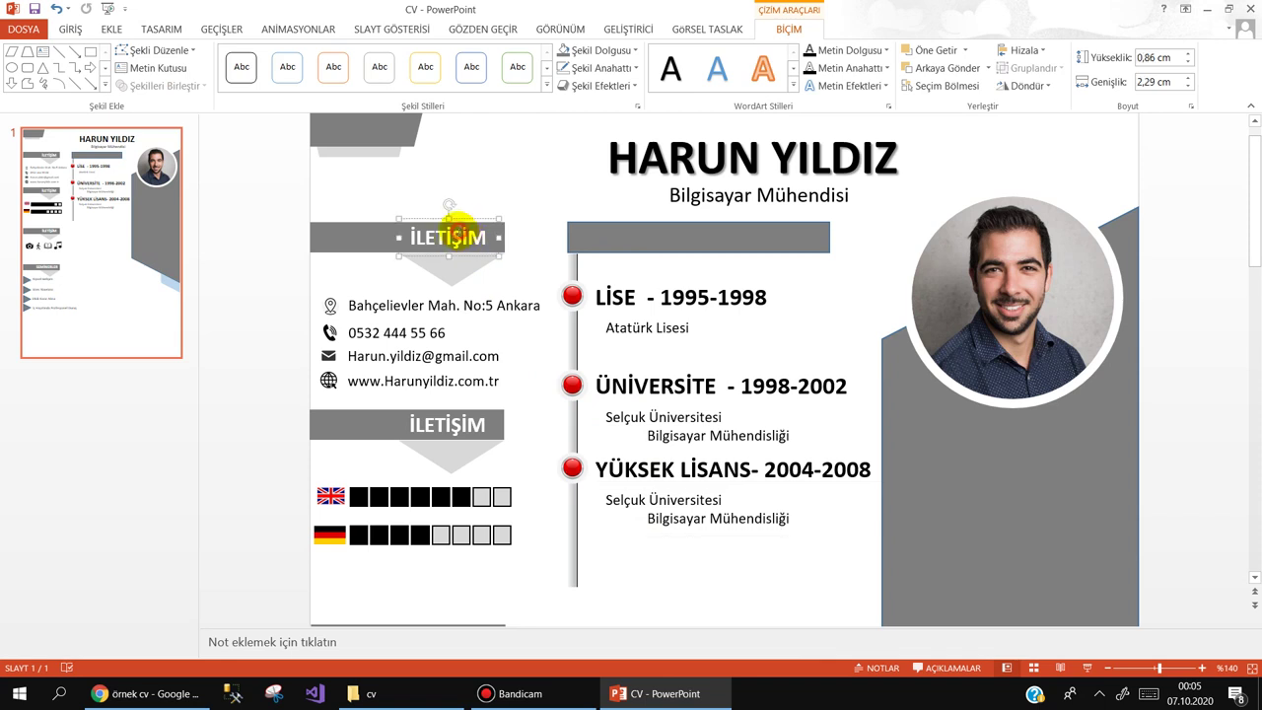
pyautogui.moveTo(459, 222)
pyautogui.mouseDown()
pyautogui.moveTo(637, 222)
pyautogui.moveTo(661, 241)
pyautogui.mouseUp()
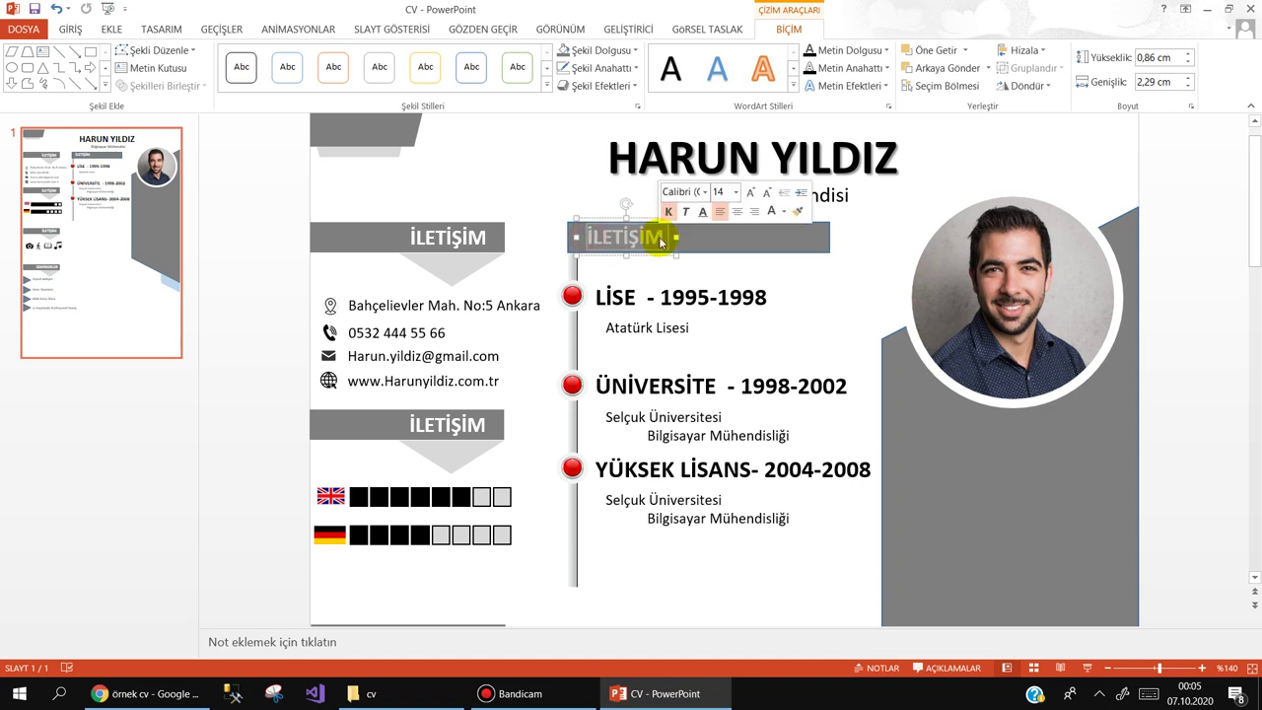
pyautogui.write('e')
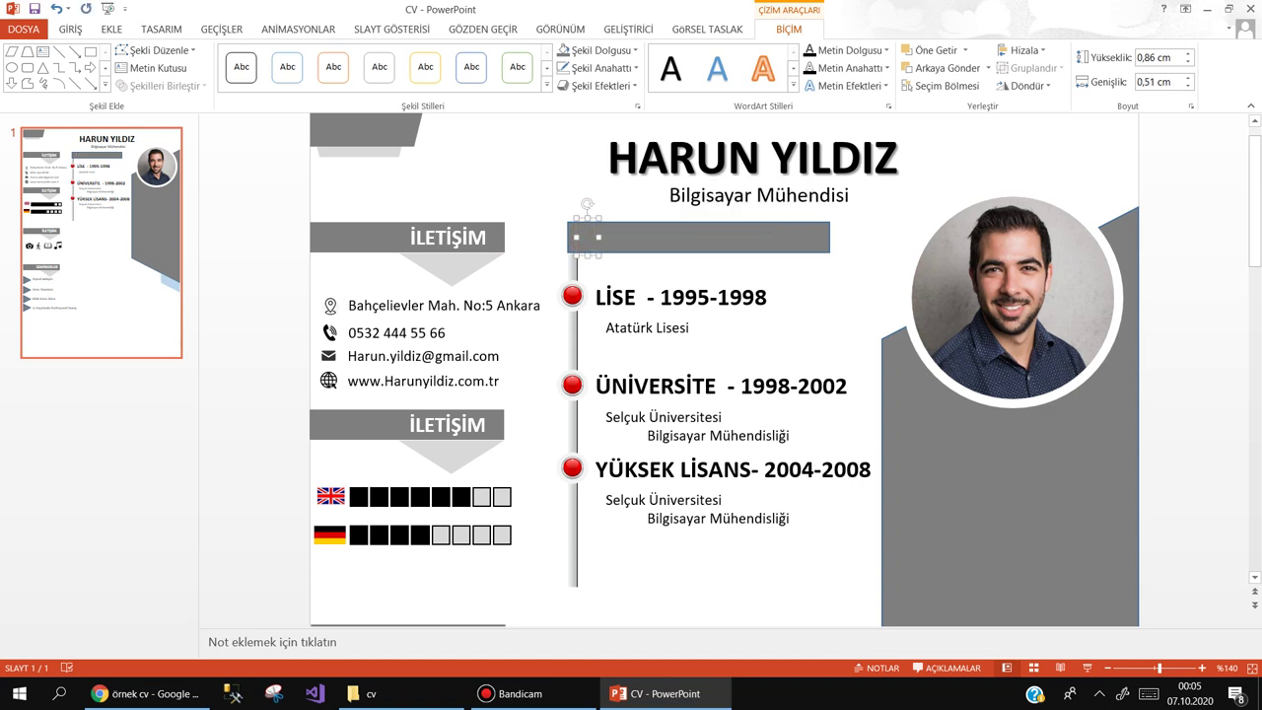
pyautogui.write('EĞİTİM')
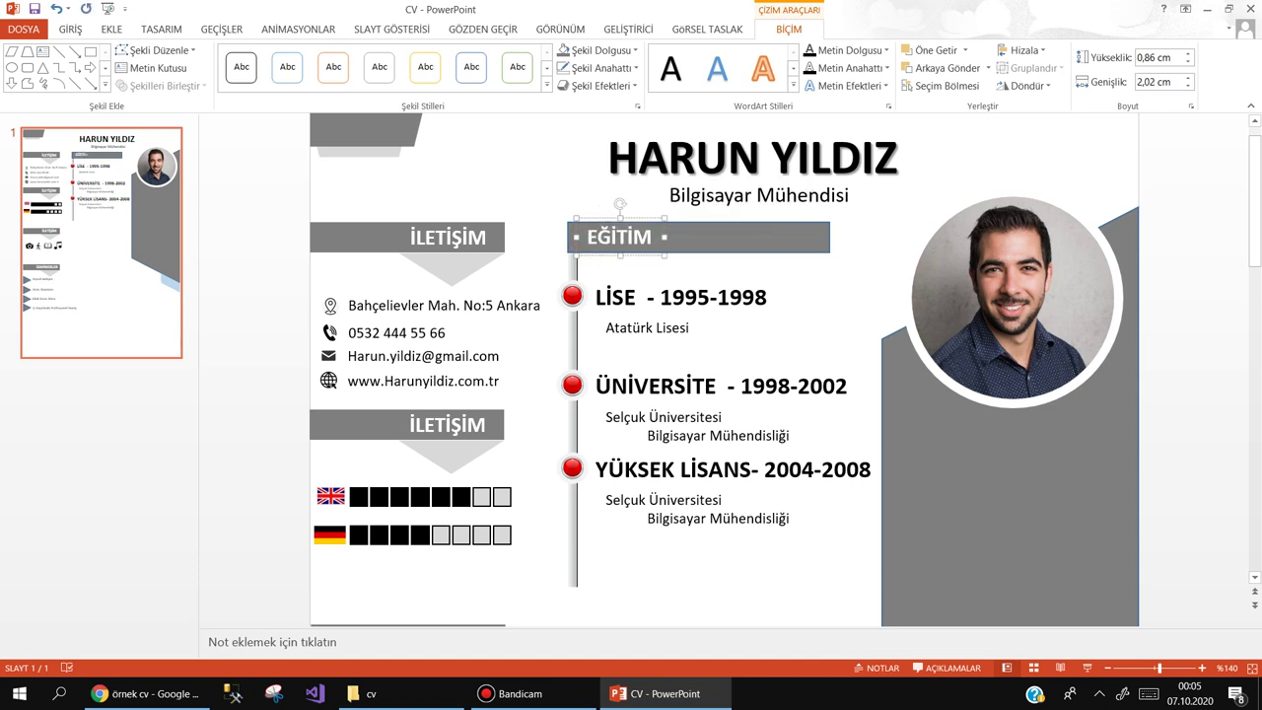
pyautogui.click(745, 600)
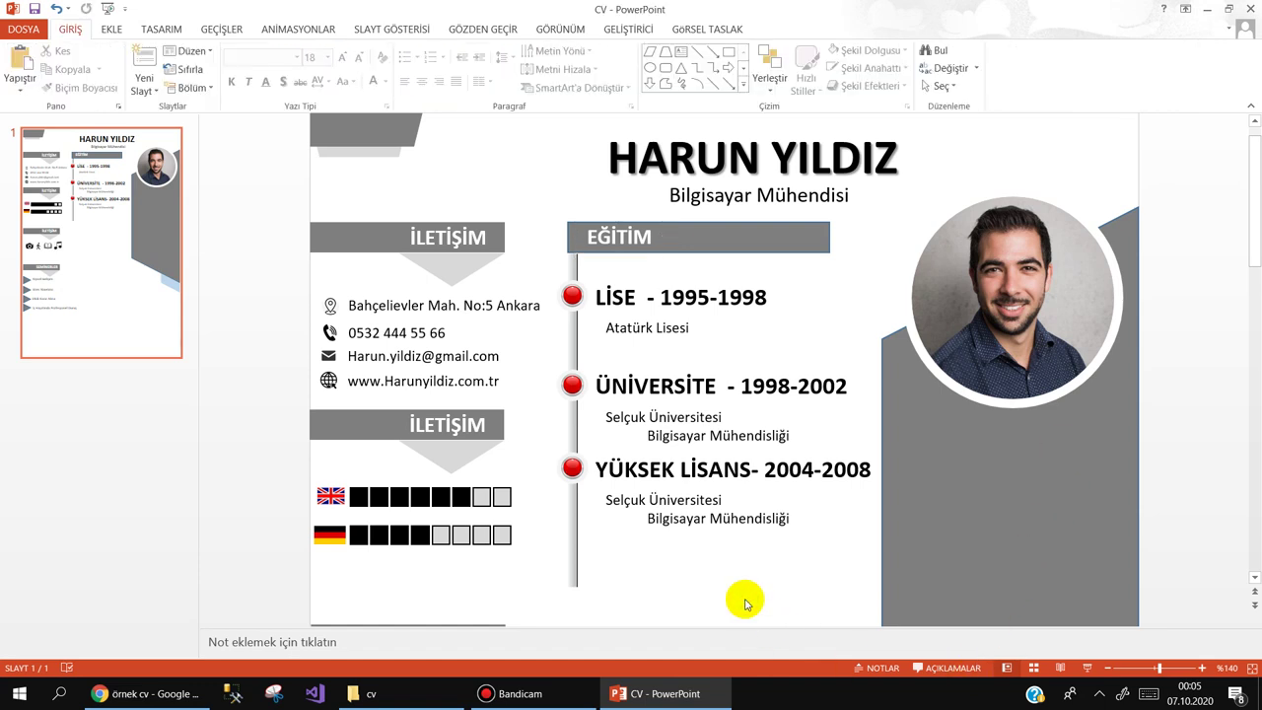
# Lengthen the vertical timeline line further down the slide.
pyautogui.scroll(-1, 747, 586)
pyautogui.scroll(-1, 747, 586)
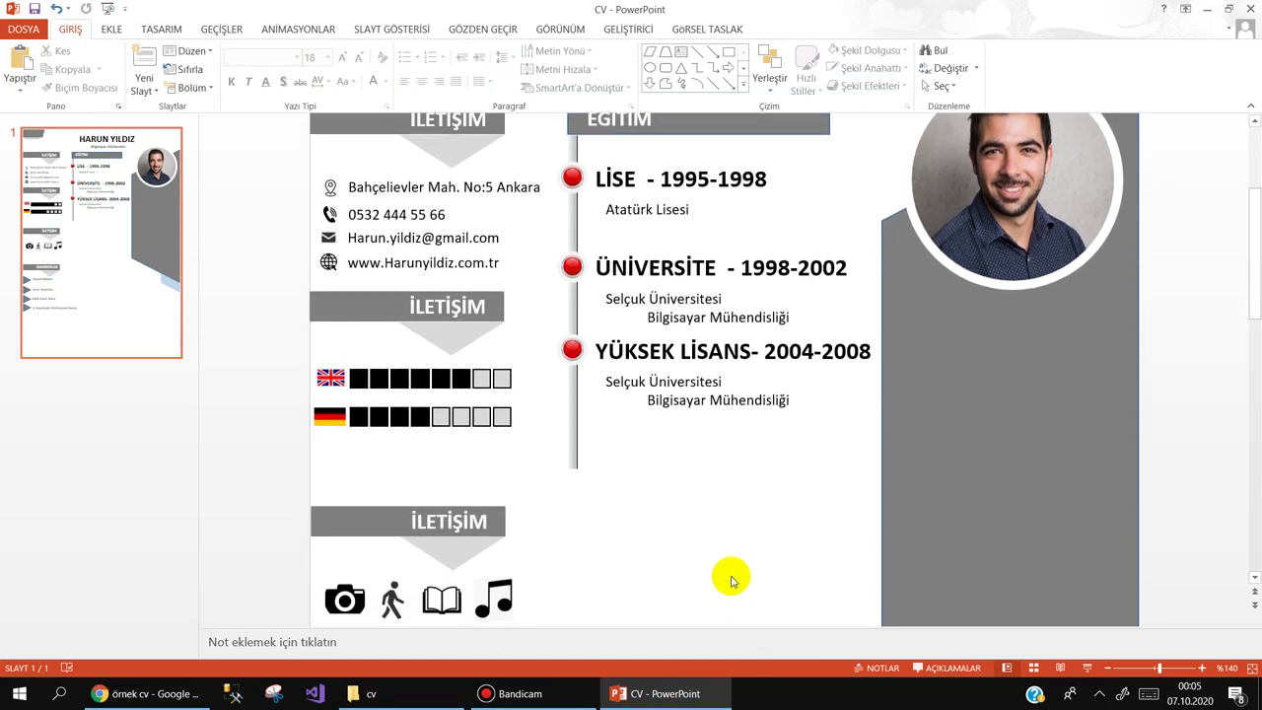
pyautogui.click(576, 458)
pyautogui.moveTo(578, 467); pyautogui.dragTo(578, 494)
pyautogui.click(639, 541)
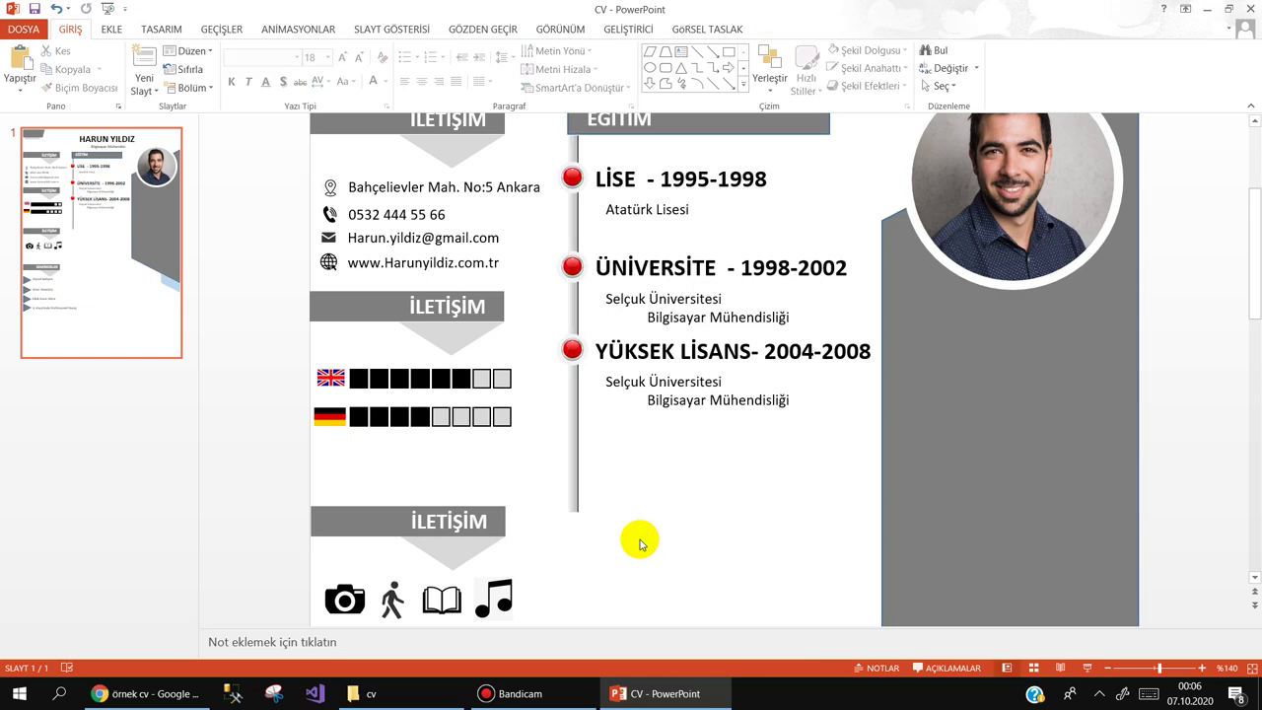
pyautogui.scroll(3, 641, 543)
# Copy the EĞİTİM header bar toward the bottom of the slide.
pyautogui.click(667, 215)
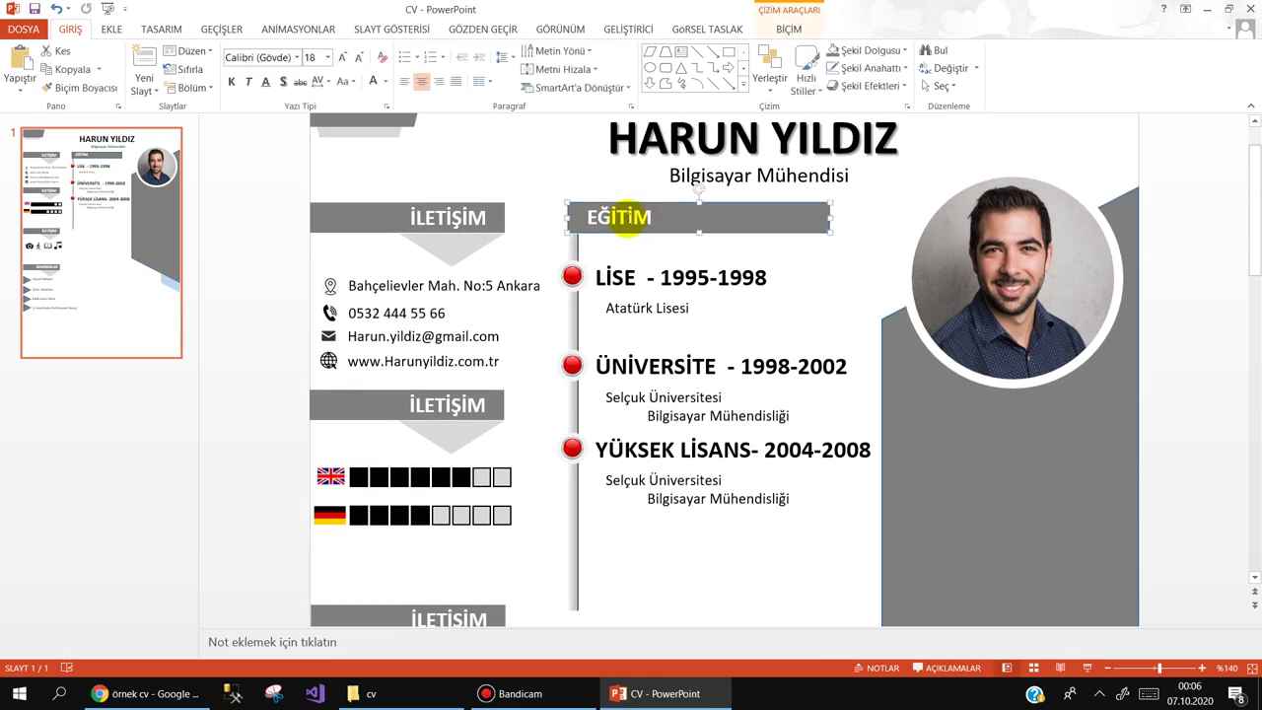
pyautogui.moveTo(715, 215)
pyautogui.mouseDown()
pyautogui.moveTo(704, 648)
pyautogui.moveTo(702, 632)
pyautogui.mouseUp()
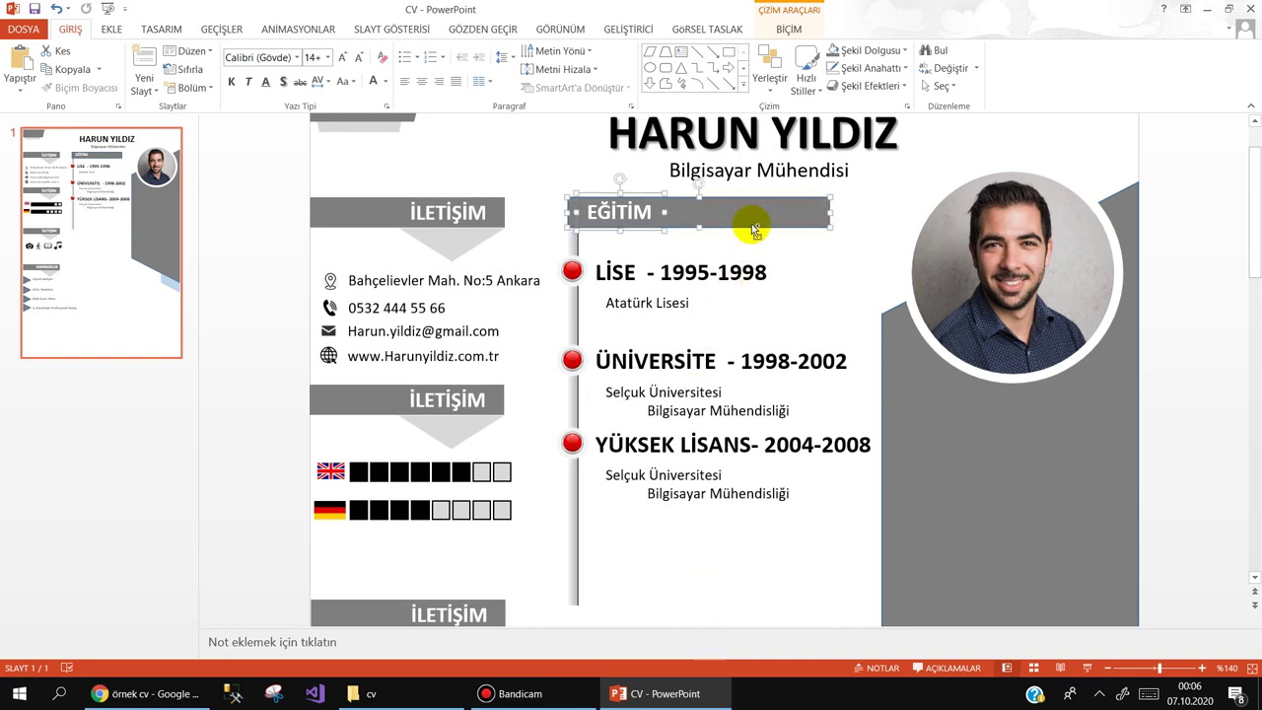
pyautogui.moveTo(755, 230); pyautogui.dragTo(749, 600)
pyautogui.click(547, 554)
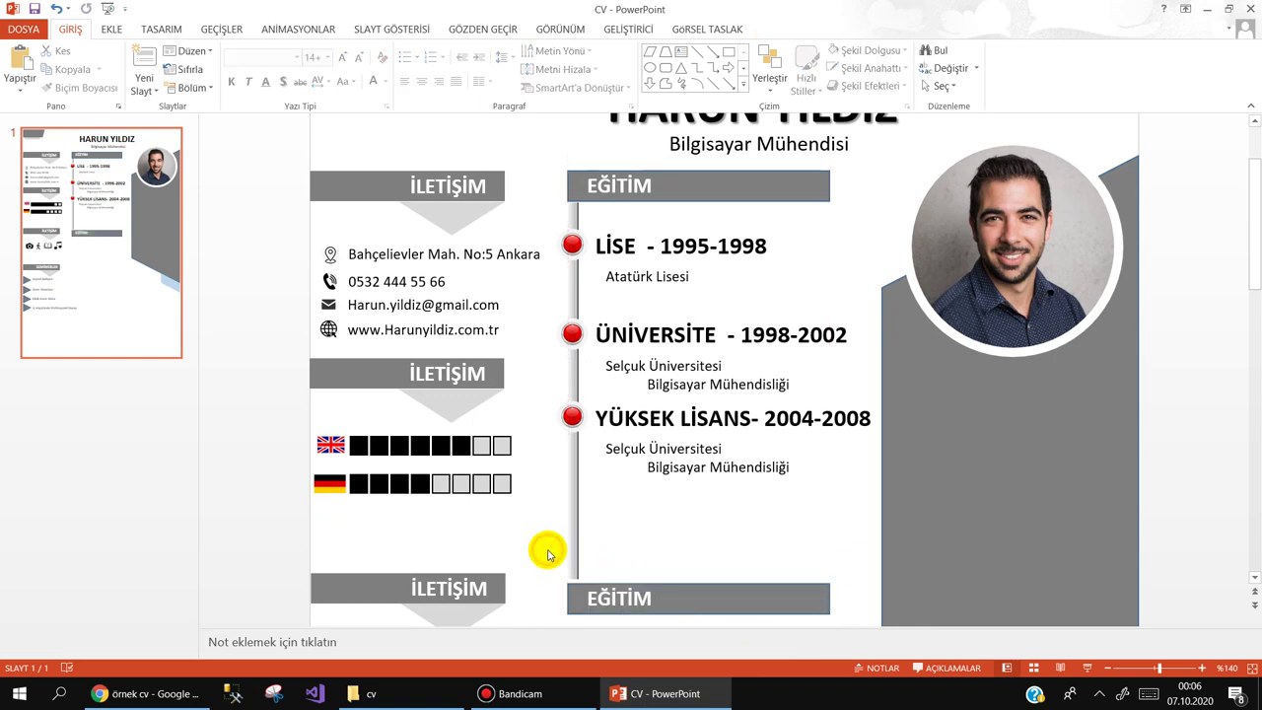
pyautogui.scroll(1, 545, 554)
pyautogui.scroll(-2, 543, 552)
pyautogui.scroll(-2, 582, 473)
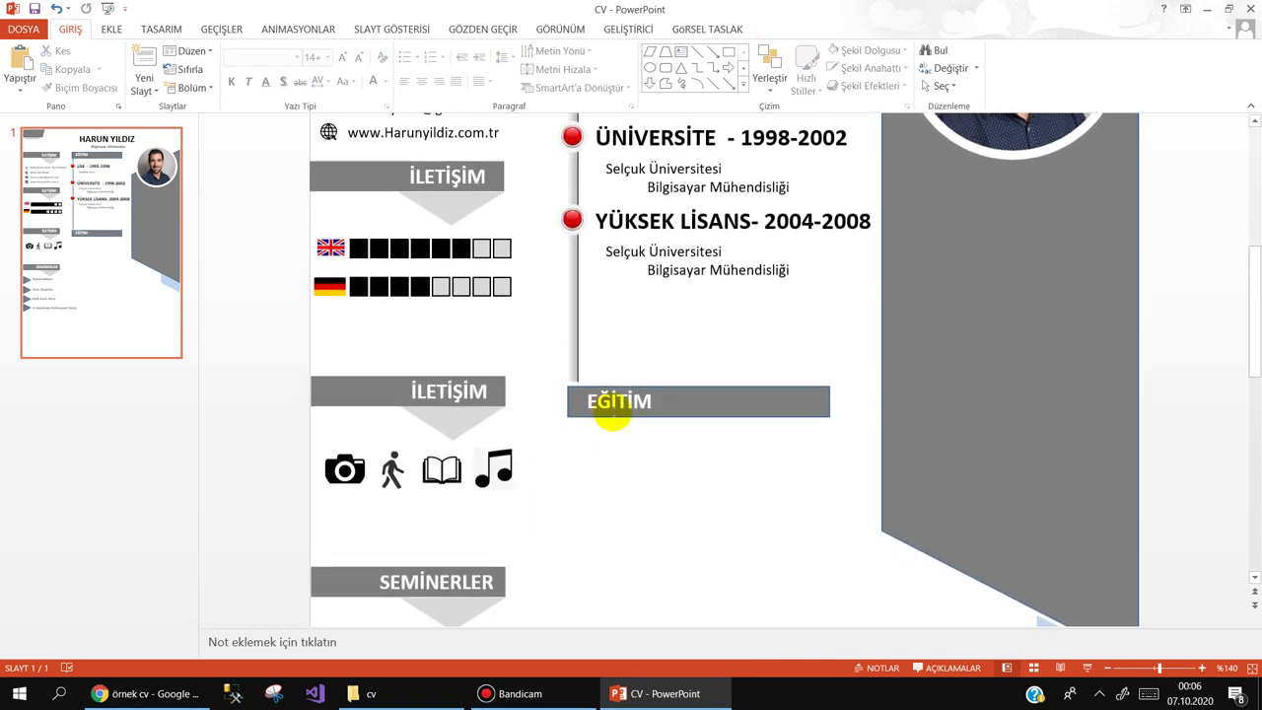
# Align the copied bar level with the third İLETİŞİM header.
pyautogui.click(615, 422)
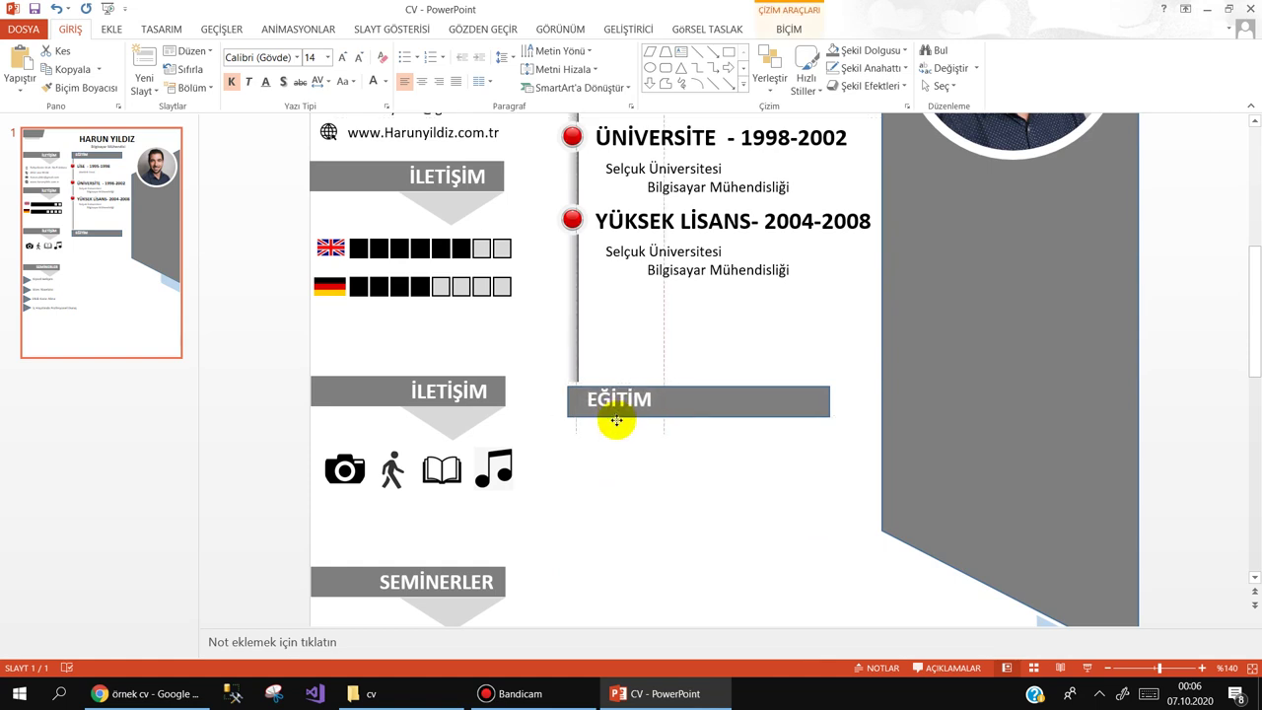
pyautogui.moveTo(690, 419); pyautogui.dragTo(692, 402)
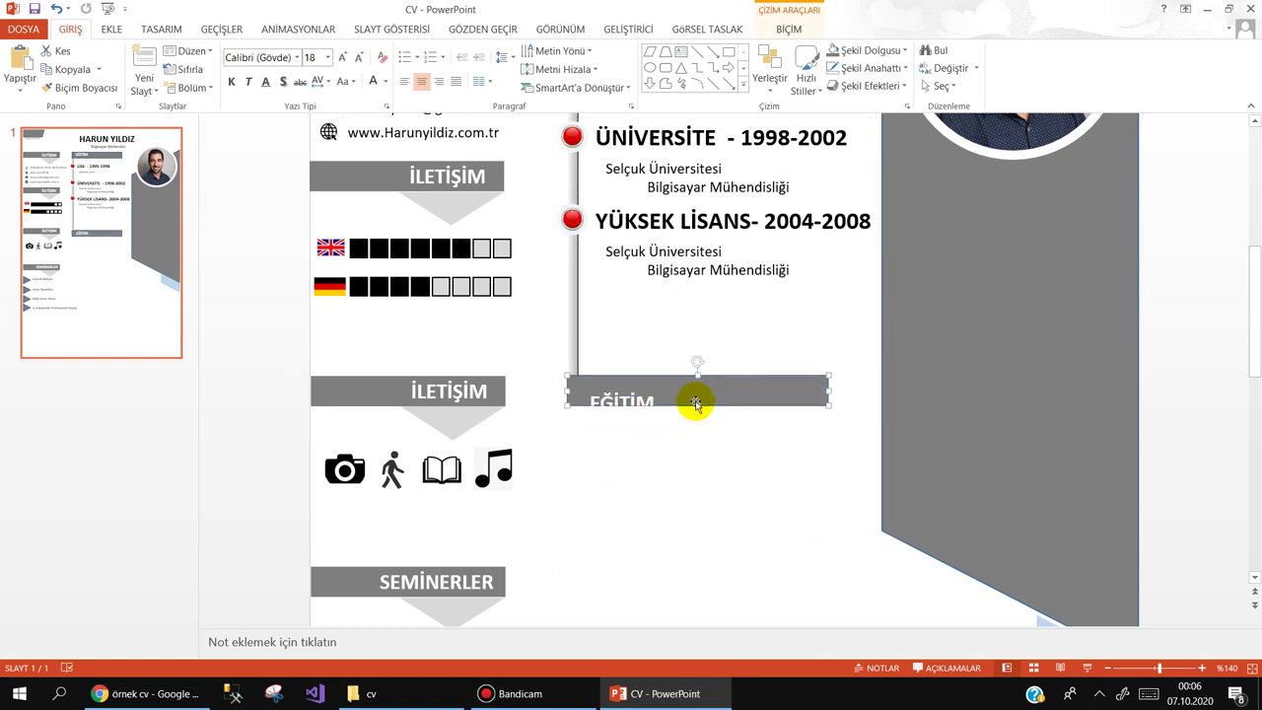
pyautogui.click(673, 444)
pyautogui.moveTo(695, 403); pyautogui.dragTo(637, 383)
pyautogui.click(627, 406)
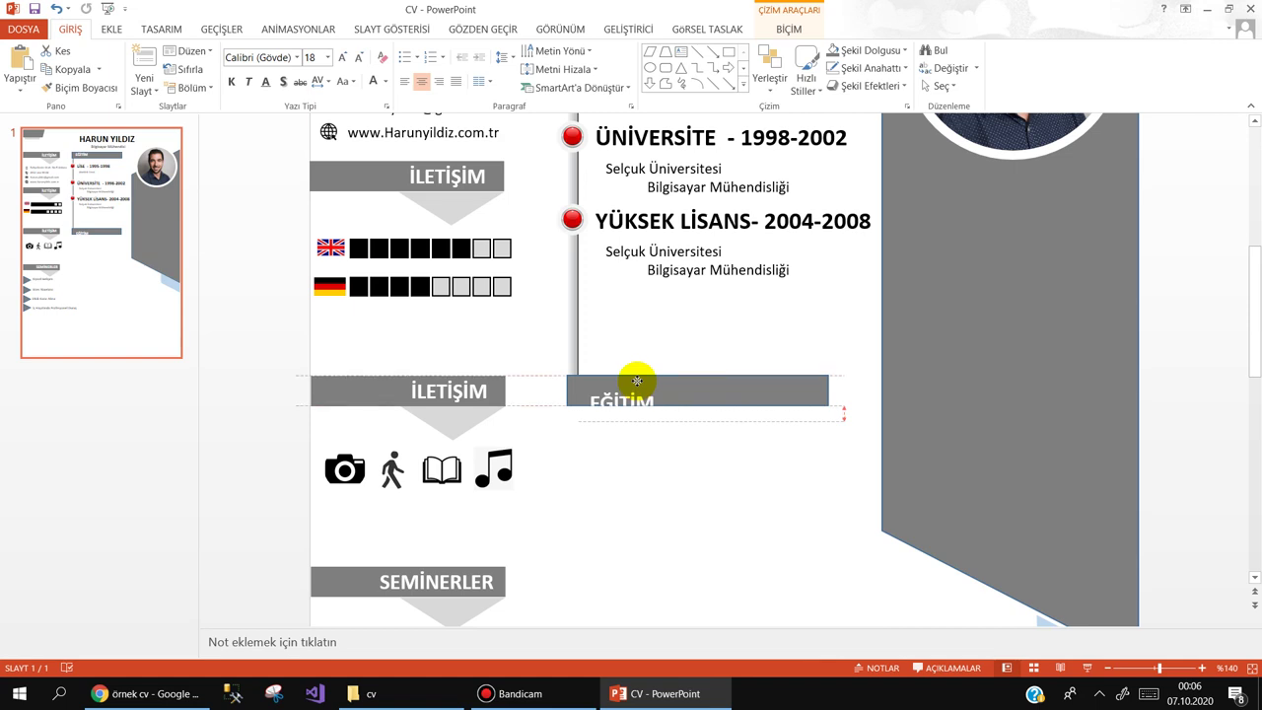
pyautogui.moveTo(637, 382); pyautogui.dragTo(607, 385)
# Retype the copied bar's label as İŞ TECRÜBESİ.
pyautogui.click(614, 402)
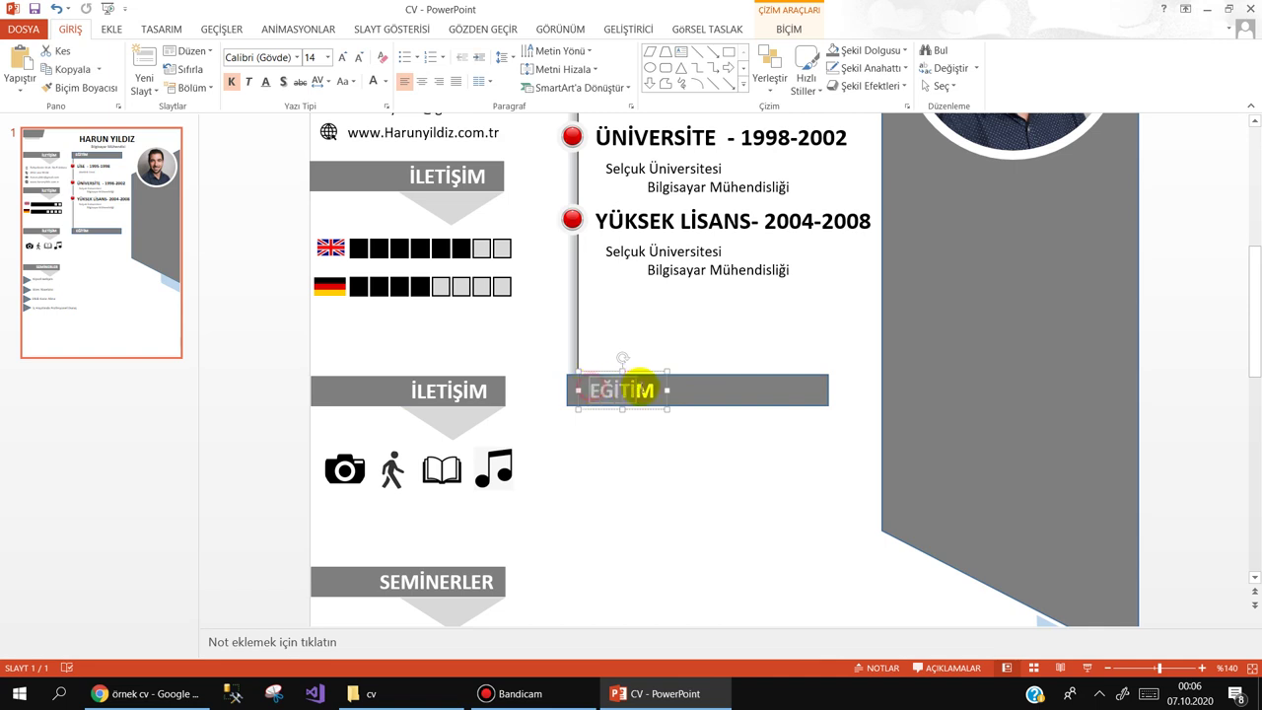
pyautogui.doubleClick(652, 389)
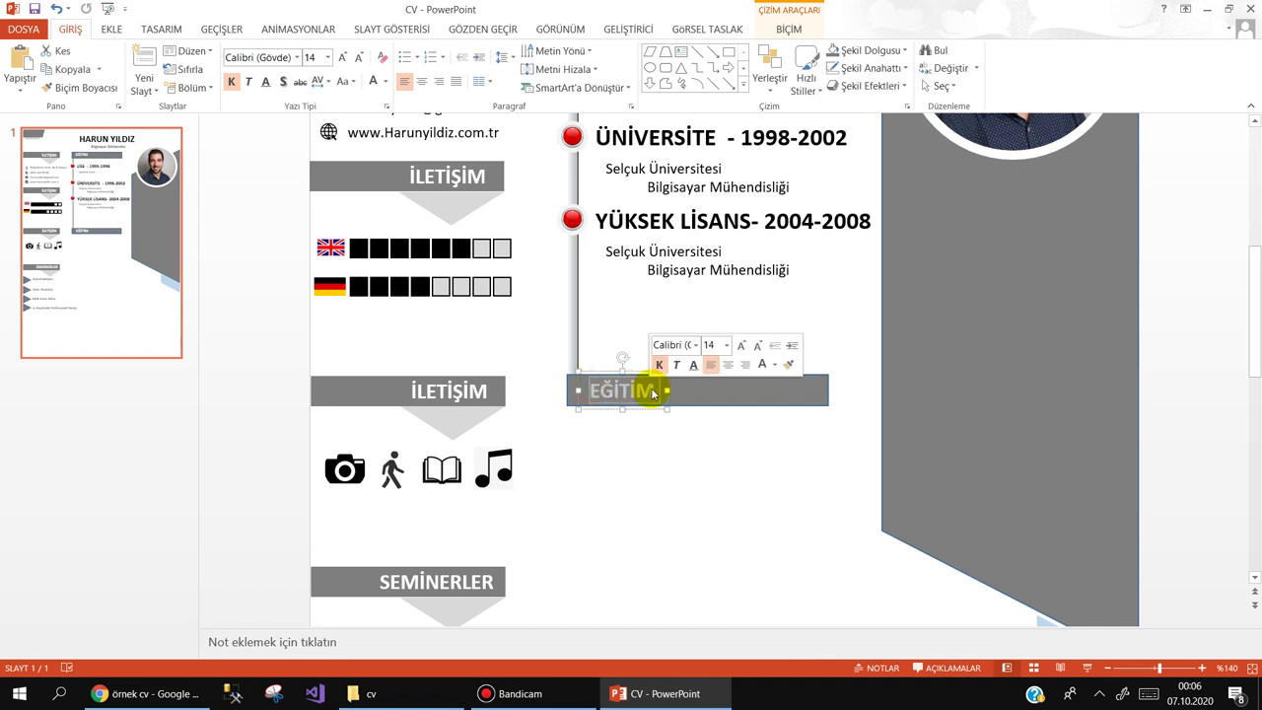
pyautogui.write('İş')
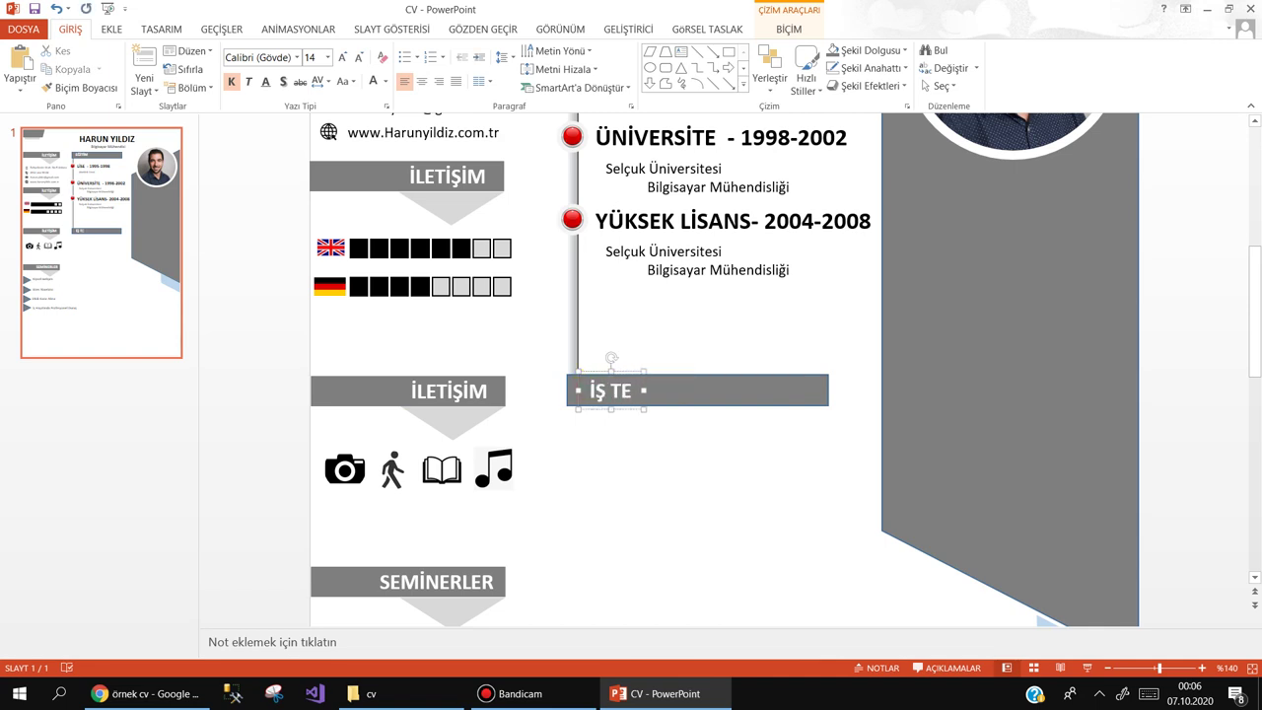
pyautogui.write('crbesi')
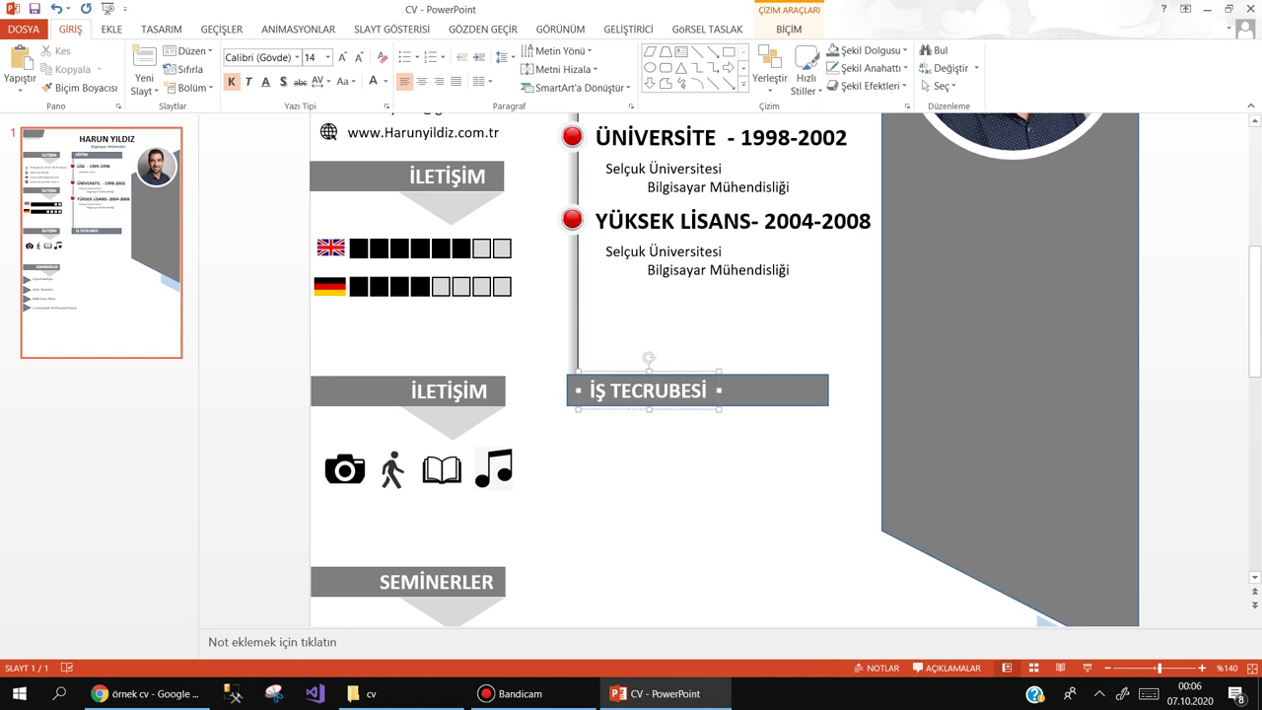
pyautogui.doubleClick(665, 389)
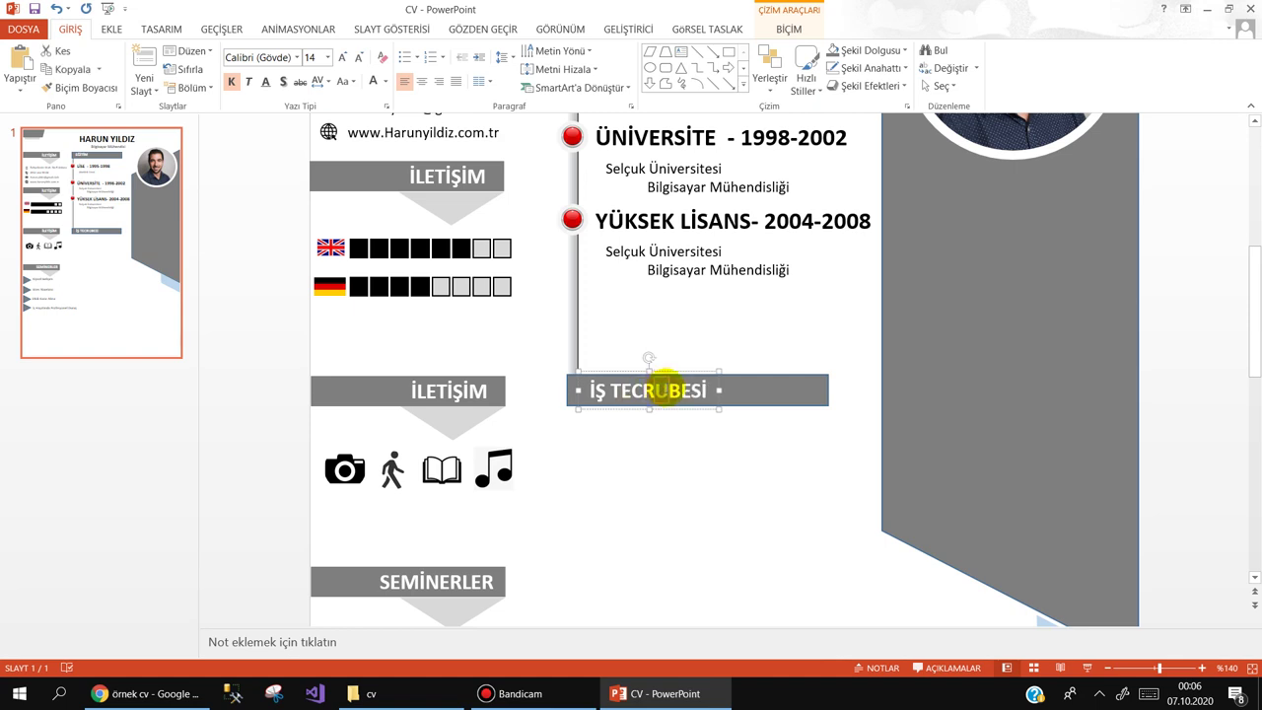
# Finish the İŞ TECRÜBESİ label, then extend the timeline line downward and send it to the back.
pyautogui.write('Ü')
pyautogui.click(686, 464)
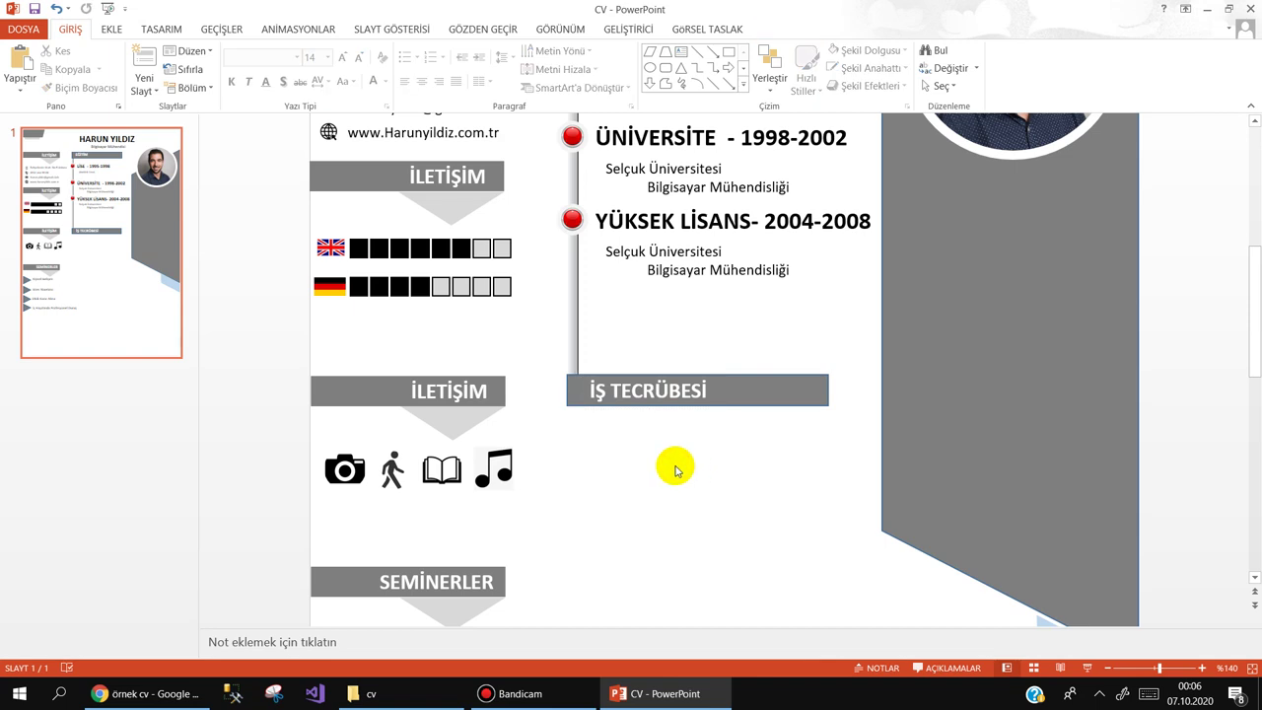
pyautogui.moveTo(575, 355); pyautogui.dragTo(575, 377)
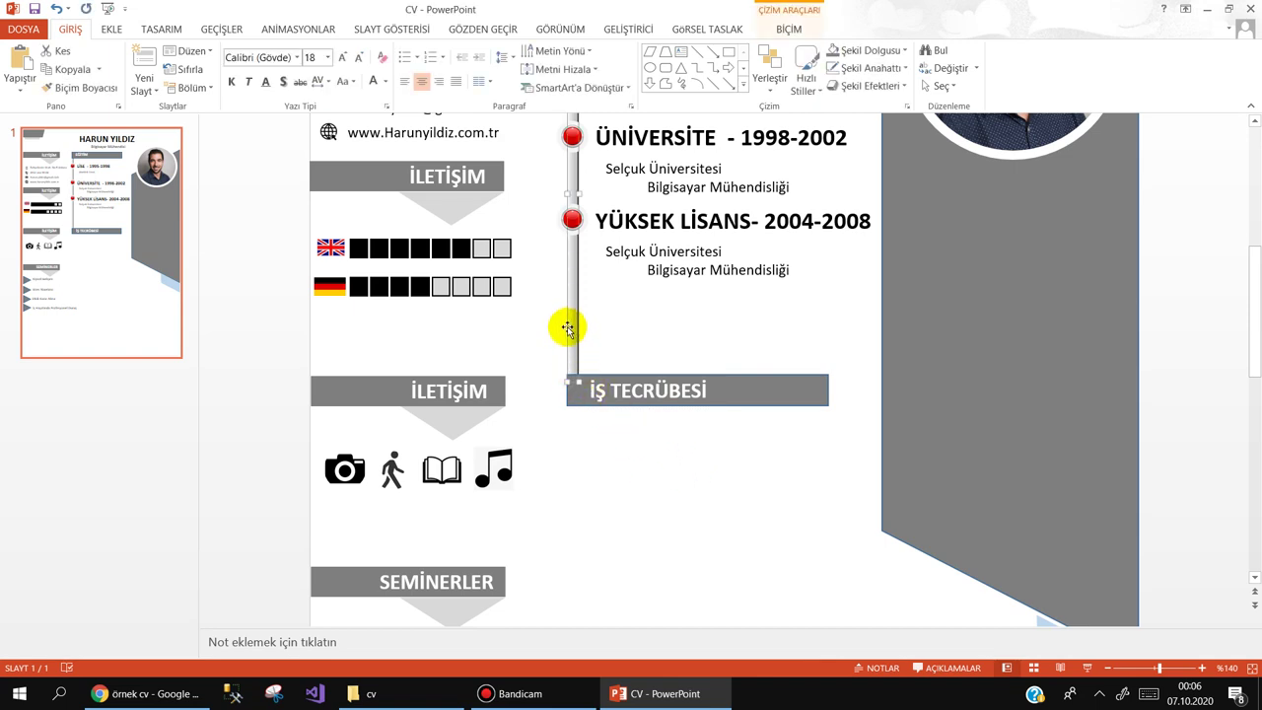
pyautogui.moveTo(575, 317); pyautogui.dragTo(570, 679)
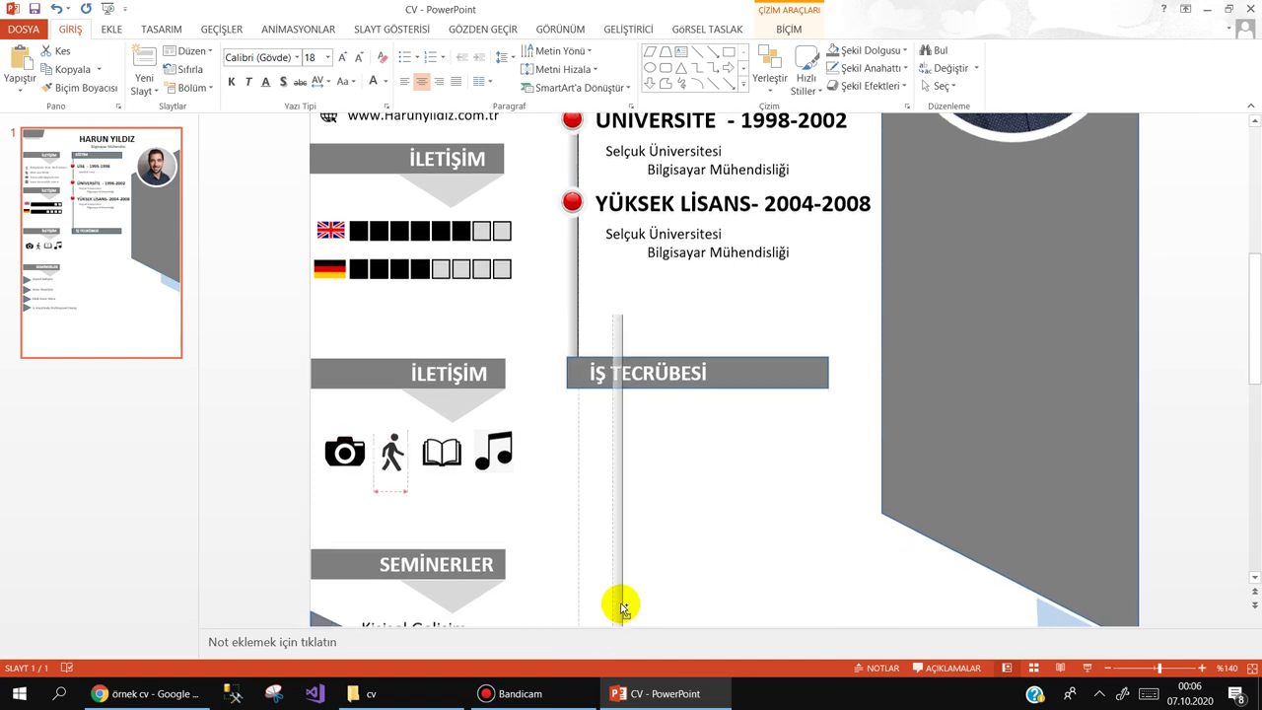
pyautogui.moveTo(591, 657); pyautogui.dragTo(572, 598)
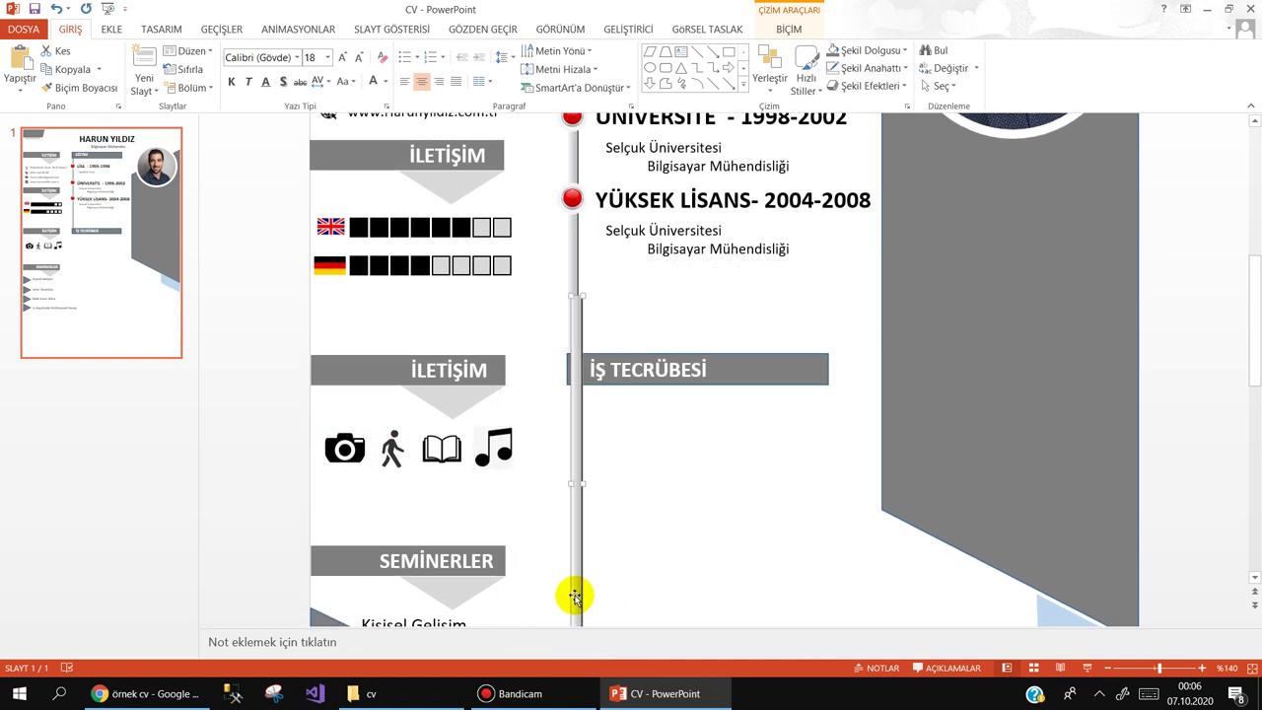
pyautogui.click(576, 340)
pyautogui.moveTo(569, 400); pyautogui.dragTo(572, 425)
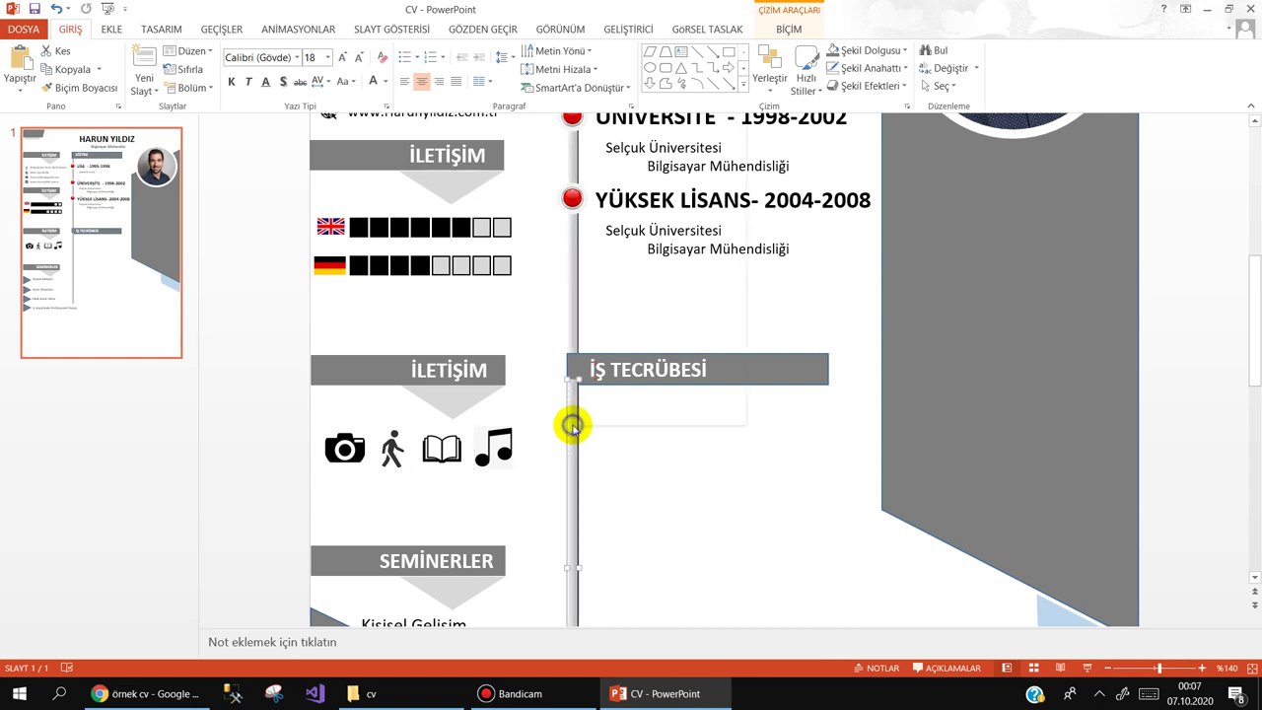
pyautogui.rightClick(572, 425)
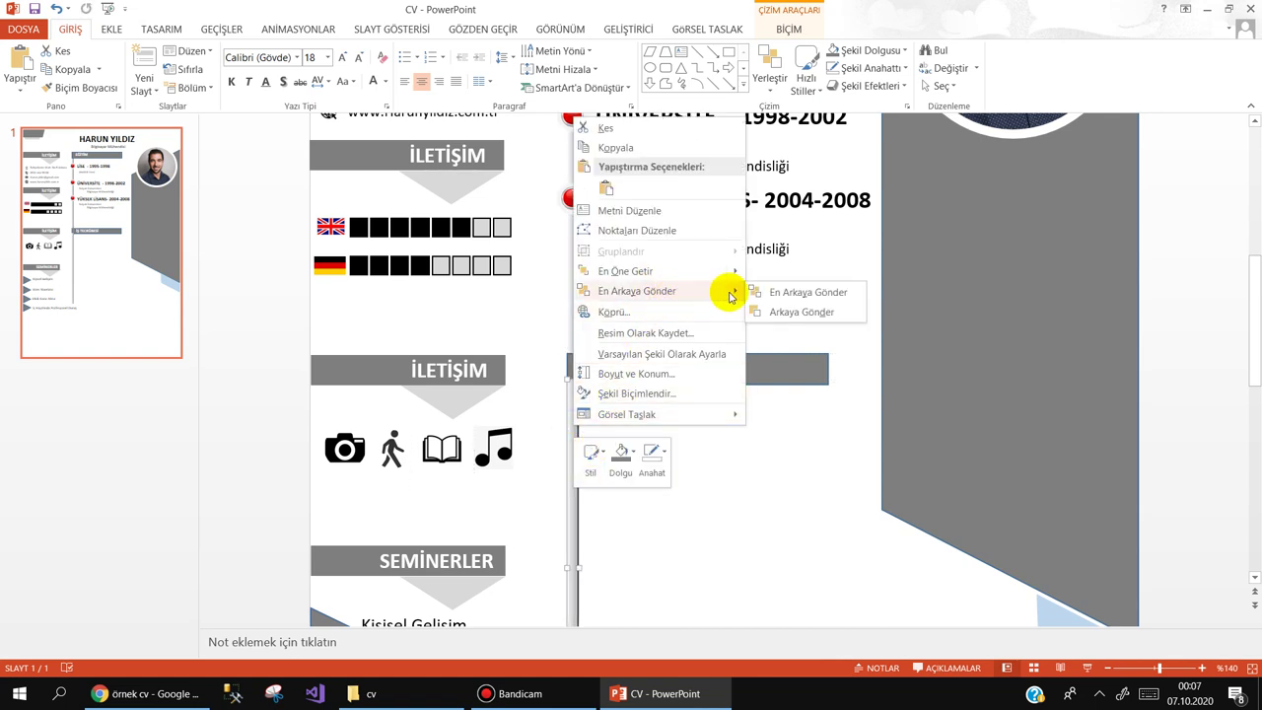
pyautogui.click(687, 291)
# Copy the red bullet down onto the timeline below İŞ TECRÜBESİ.
pyautogui.click(695, 451)
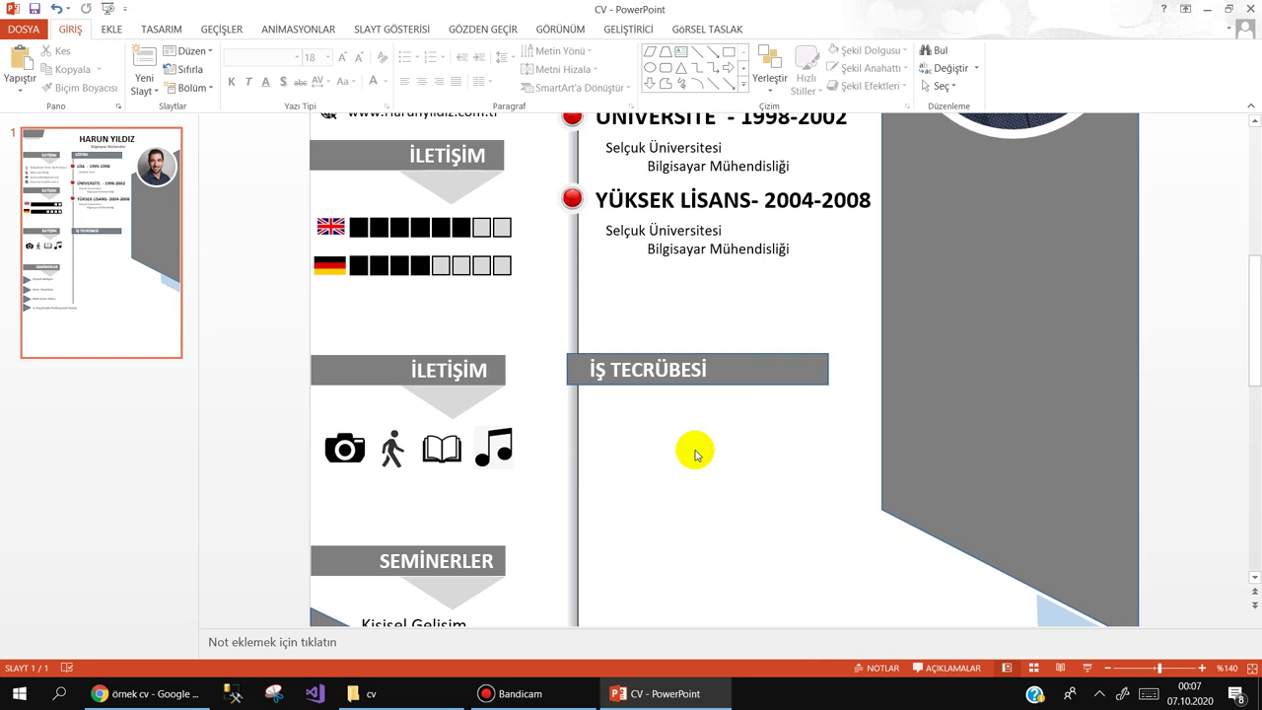
pyautogui.click(576, 200)
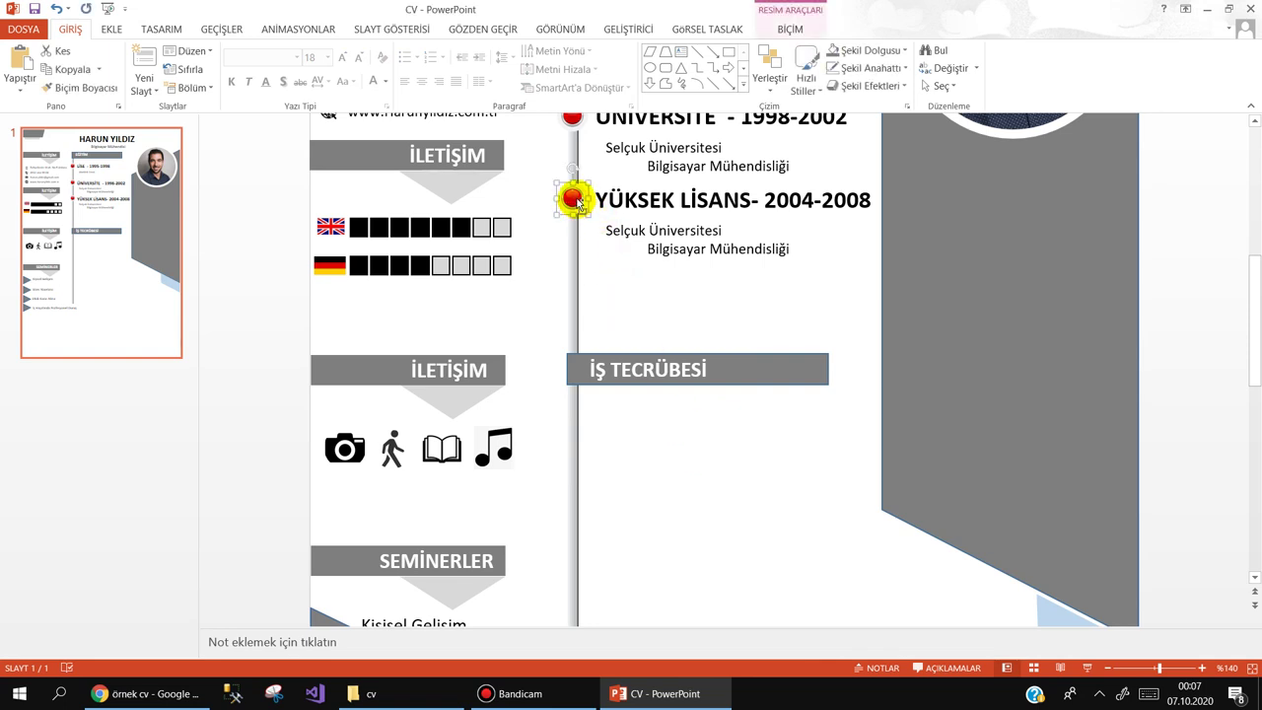
pyautogui.moveTo(578, 203); pyautogui.dragTo(578, 431)
# Break the last seminar item before 'Duruş' so it wraps under 'İş Hayatında Profesyonel'.
pyautogui.click(632, 428)
pyautogui.scroll(-3, 645, 449)
pyautogui.scroll(-3, 645, 449)
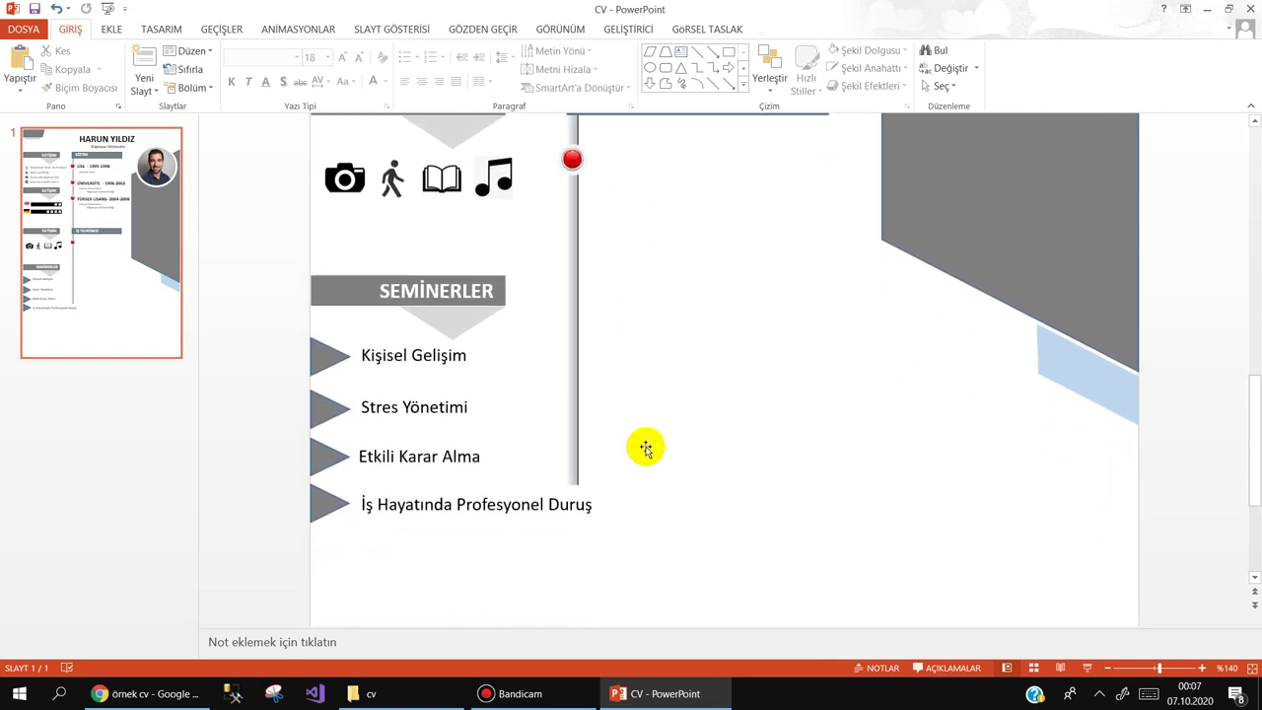
pyautogui.click(544, 497)
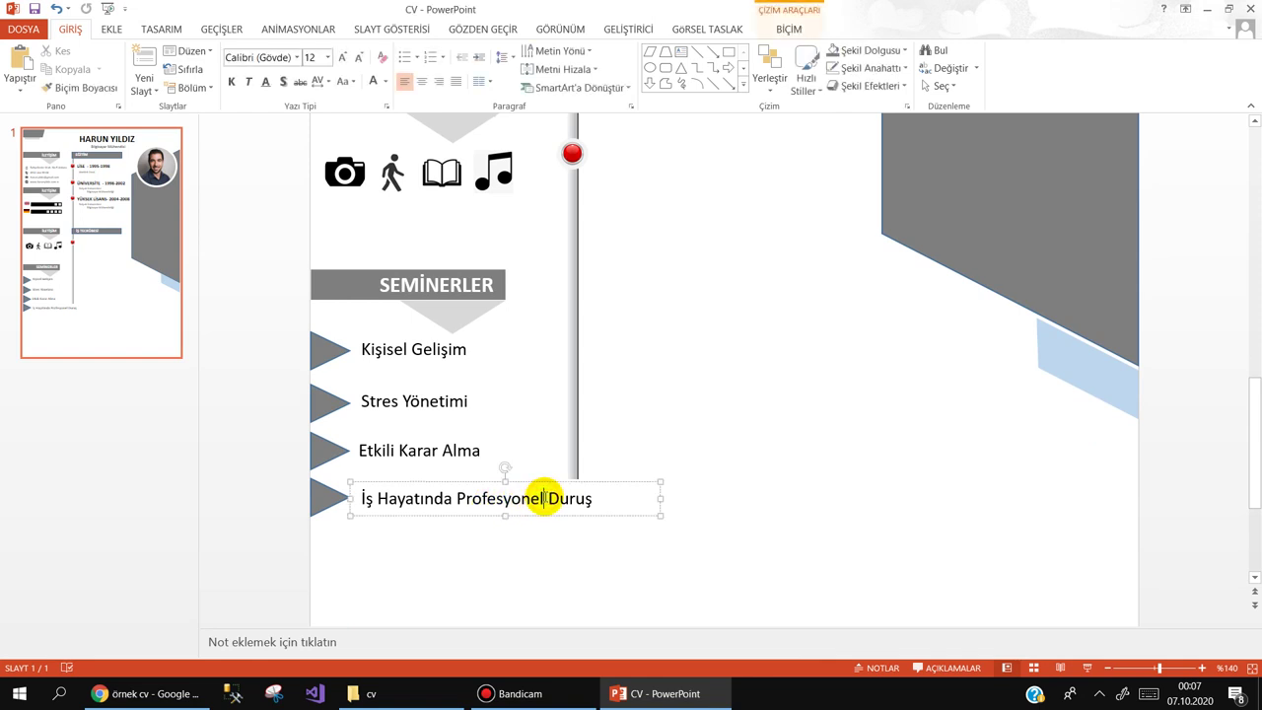
pyautogui.press('Return')
pyautogui.click(743, 392)
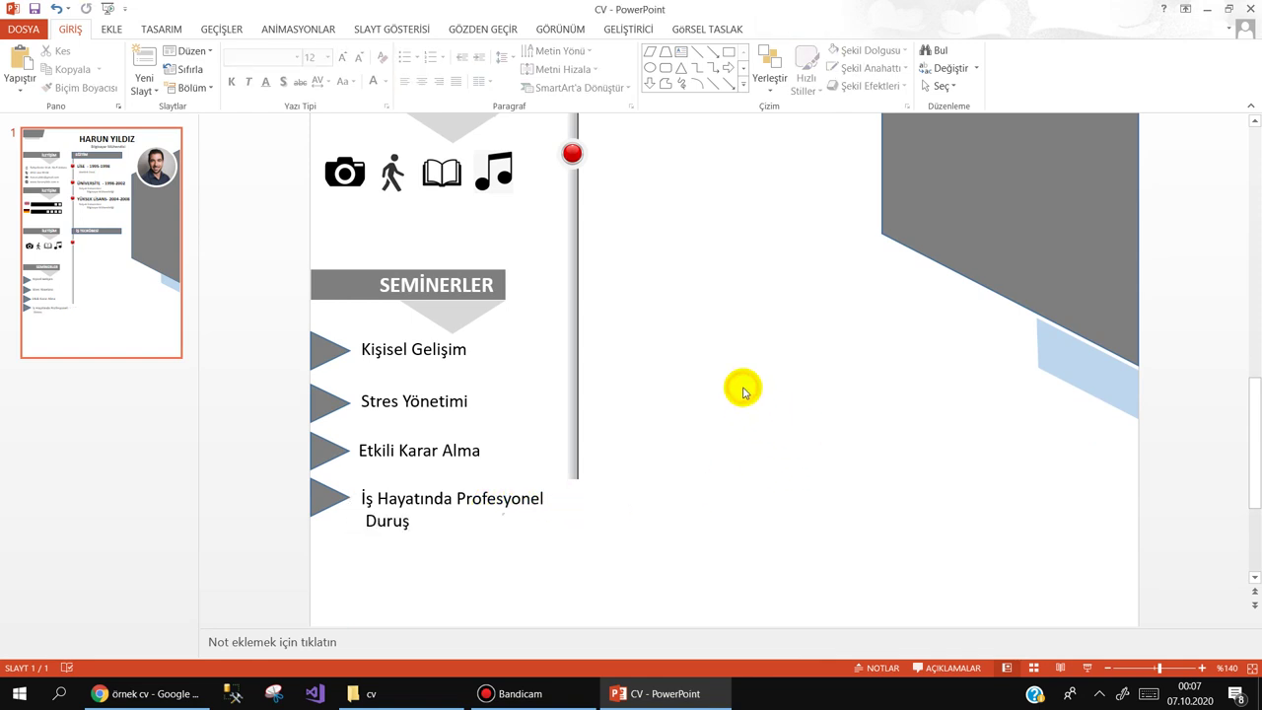
pyautogui.click(359, 515)
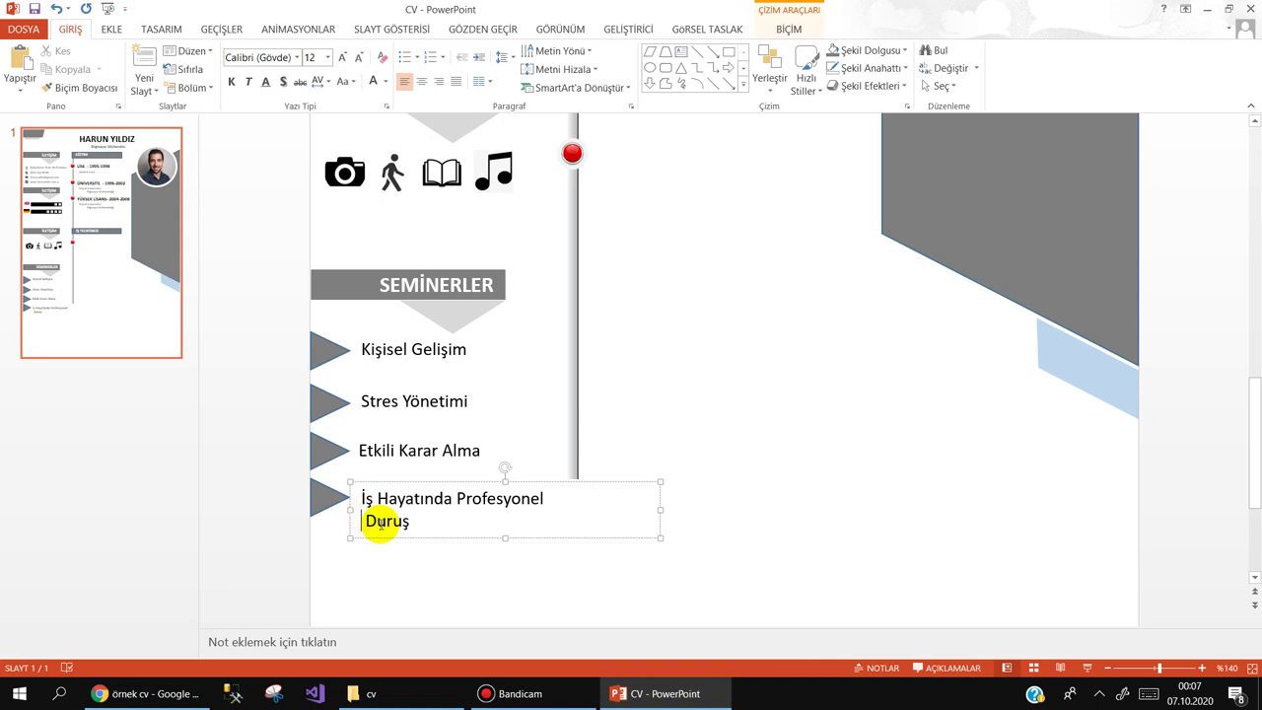
pyautogui.click(642, 401)
pyautogui.scroll(3, 644, 367)
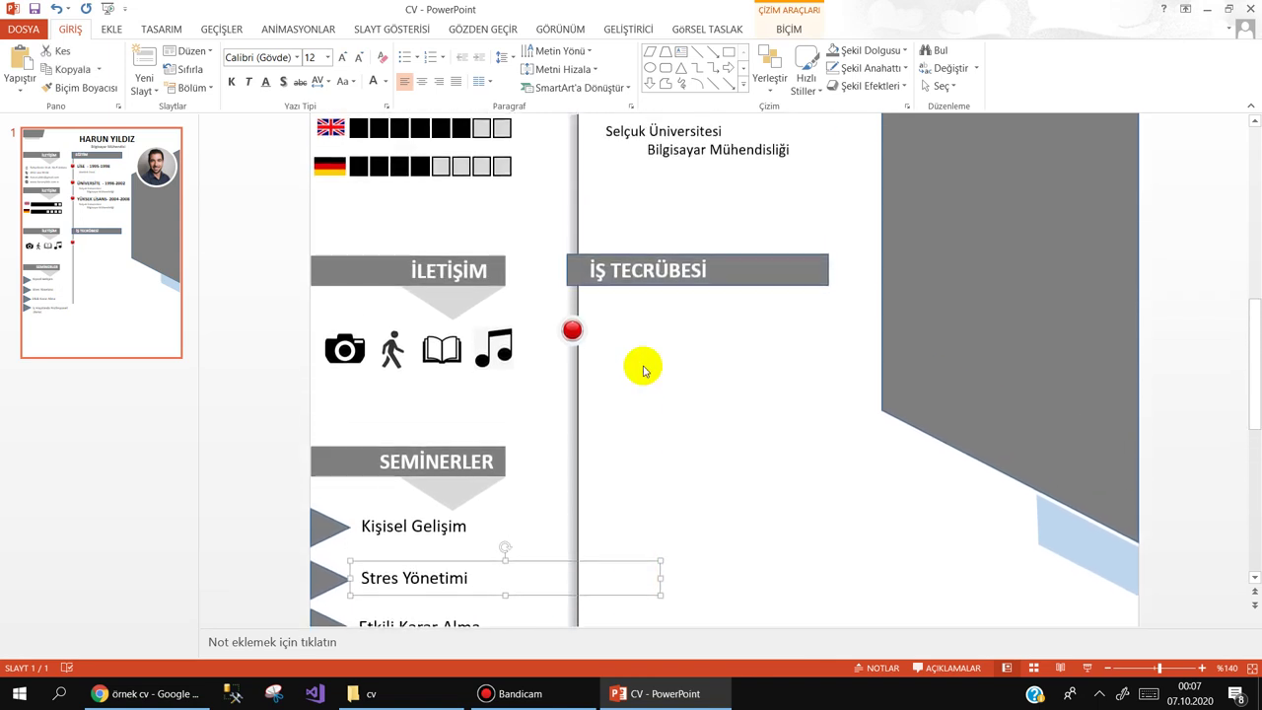
pyautogui.click(669, 348)
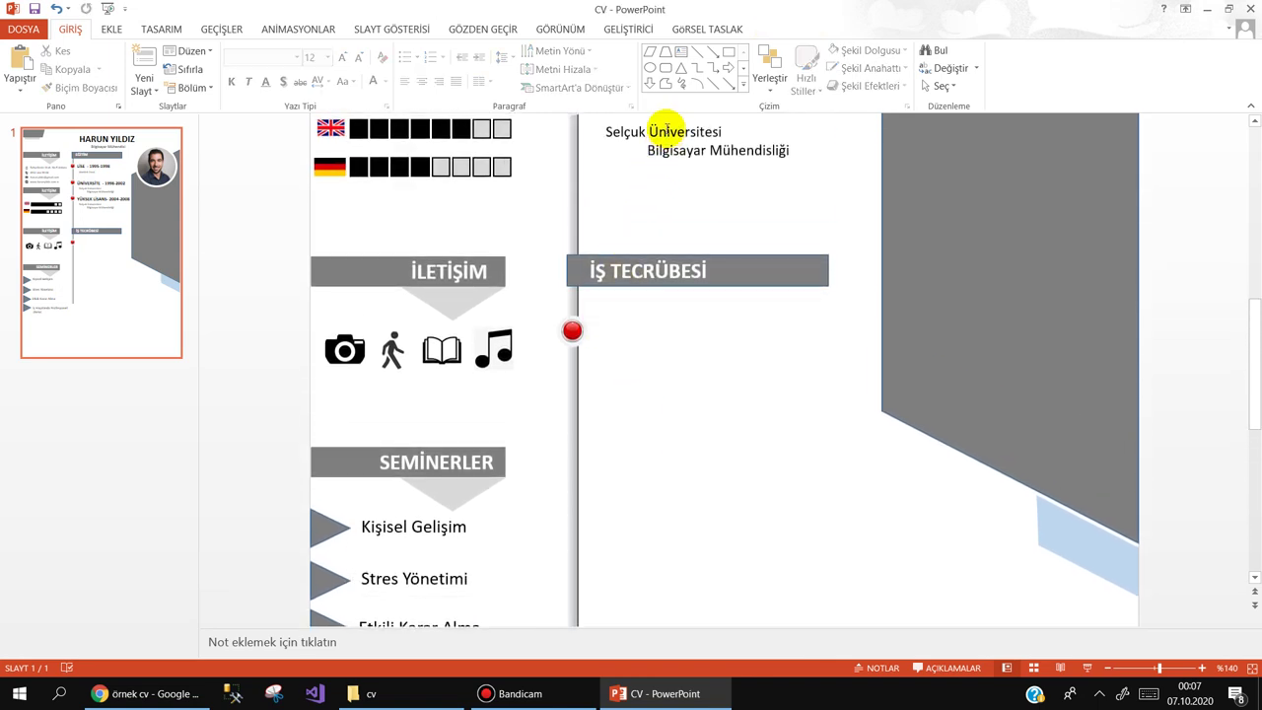
pyautogui.scroll(1, 673, 207)
# Copy the YÜKSEK LİSANS heading and subtitle boxes below İŞ TECRÜBESİ.
pyautogui.click(652, 160)
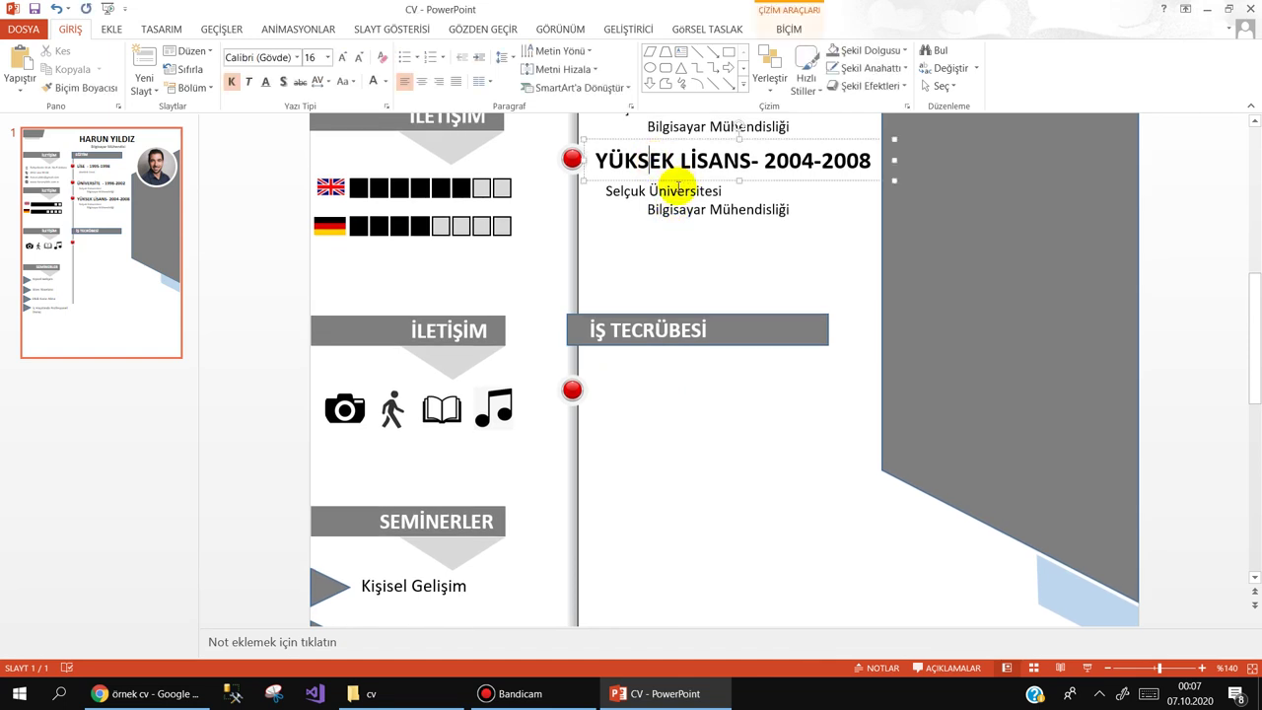
pyautogui.keyDown('shift'); pyautogui.click(670, 190); pyautogui.keyUp('shift')
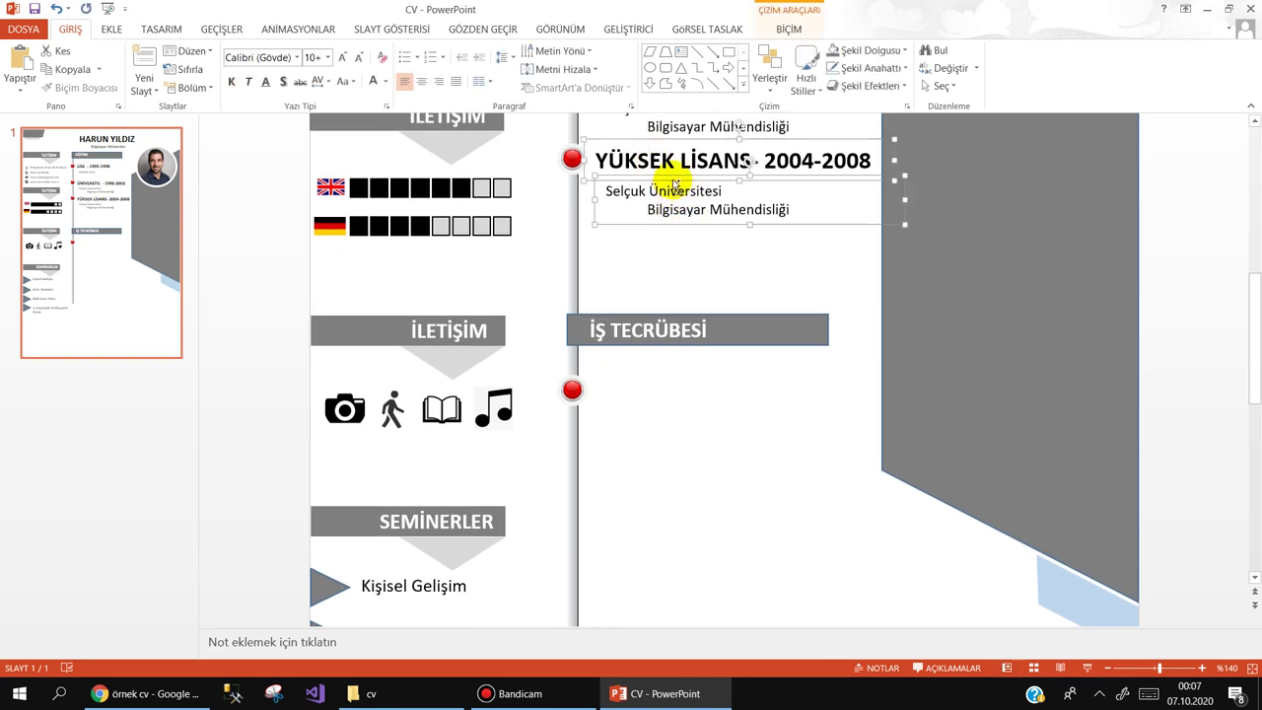
pyautogui.moveTo(676, 179); pyautogui.dragTo(678, 415)
pyautogui.click(676, 501)
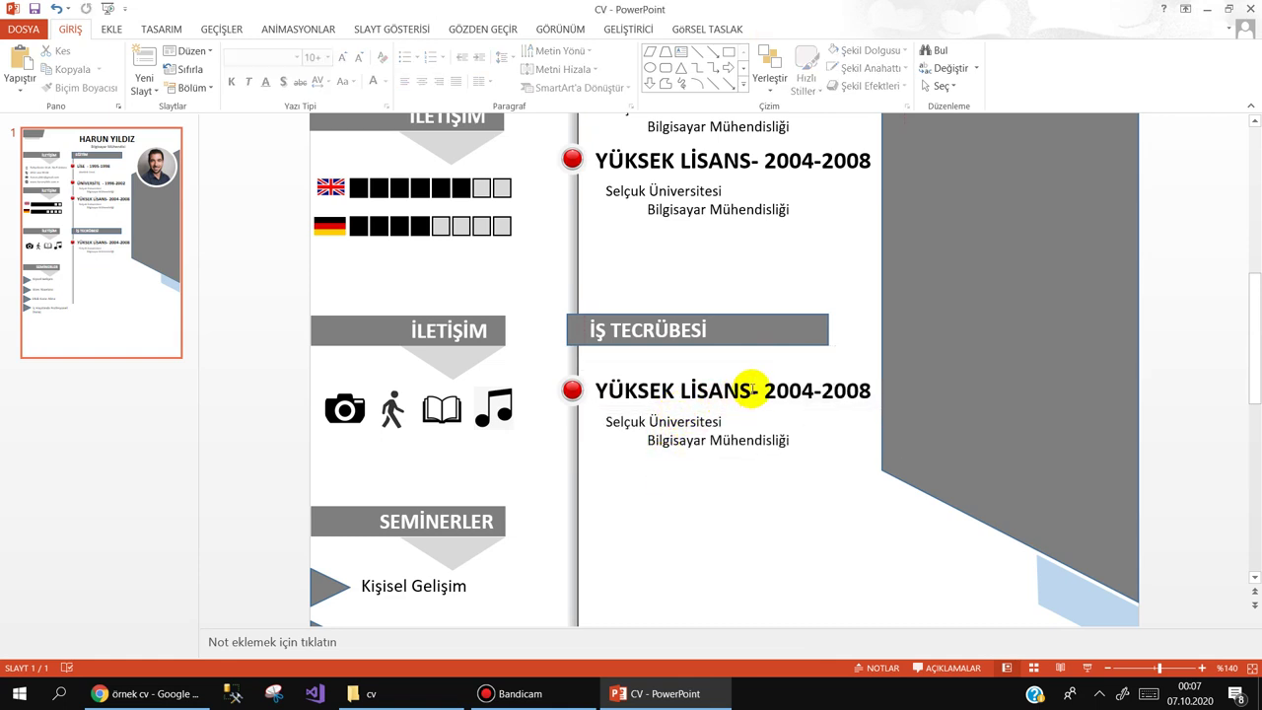
# Retype the copy as TÜRKCELL - 2008-2010 with Takım Lideri and Yazılım Geliştirme.
pyautogui.moveTo(755, 391); pyautogui.dragTo(598, 391)
pyautogui.write('TÜ')
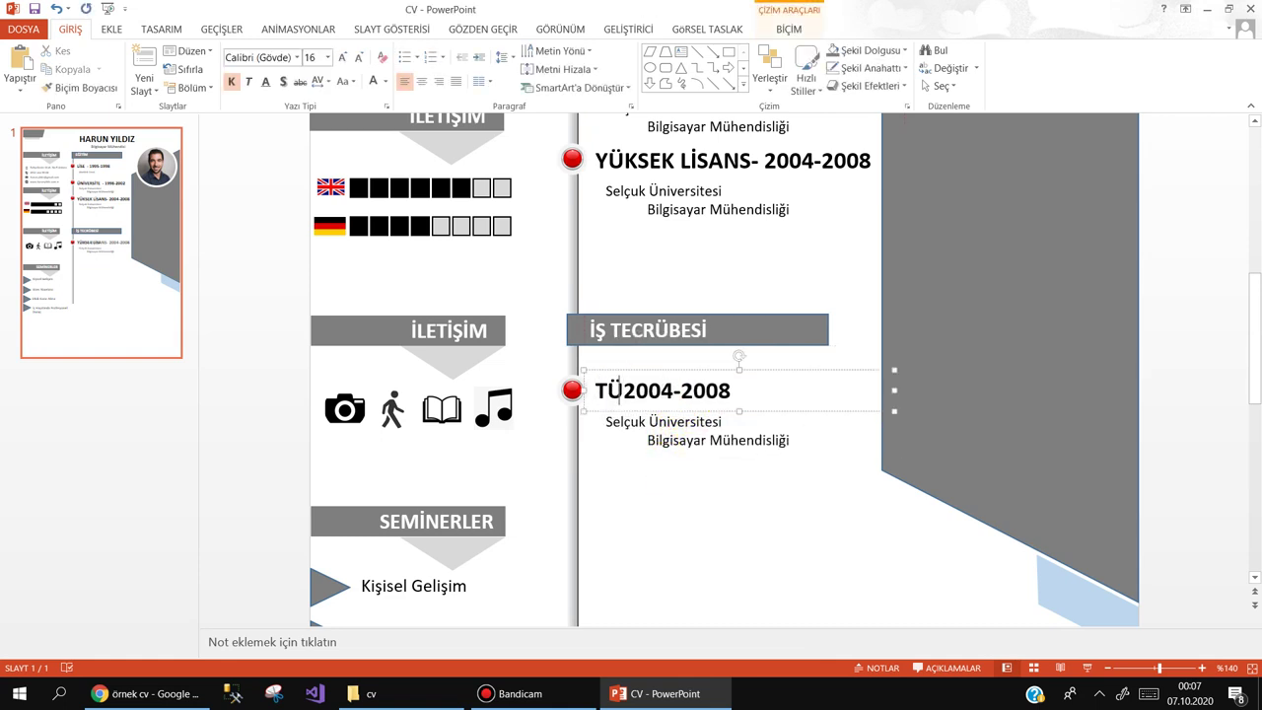
pyautogui.write('RKCELL')
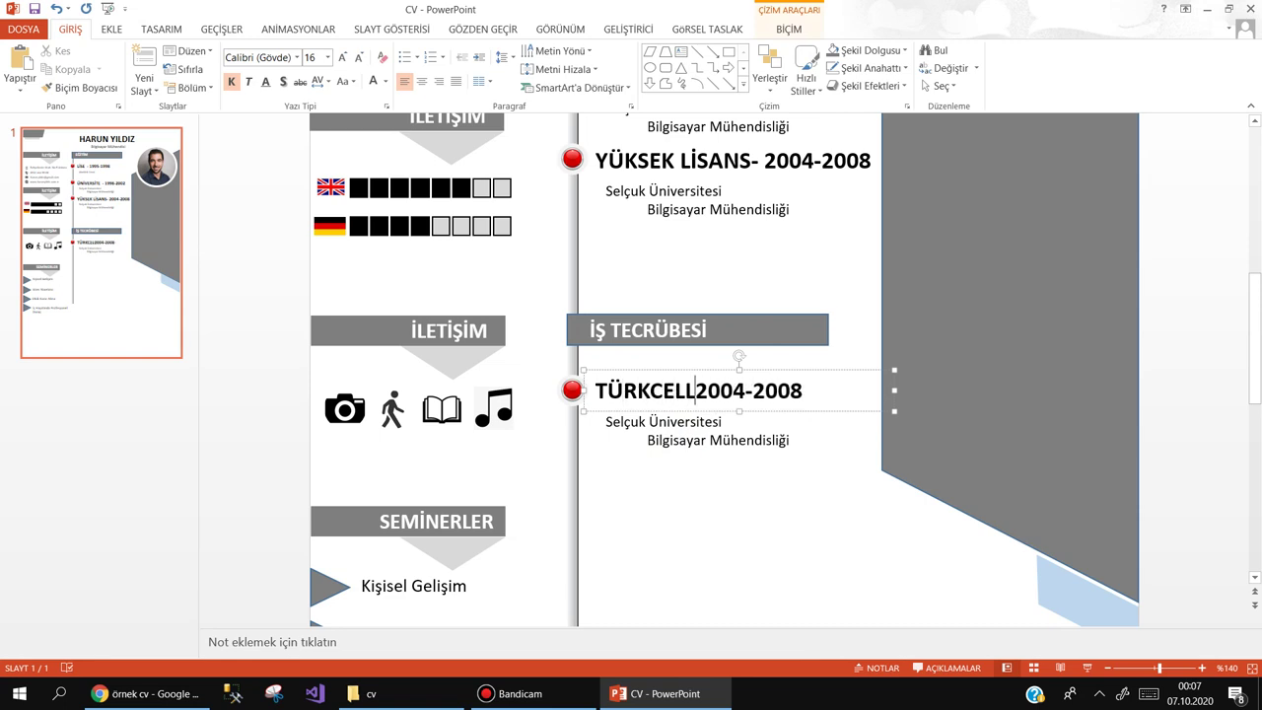
pyautogui.write(' -')
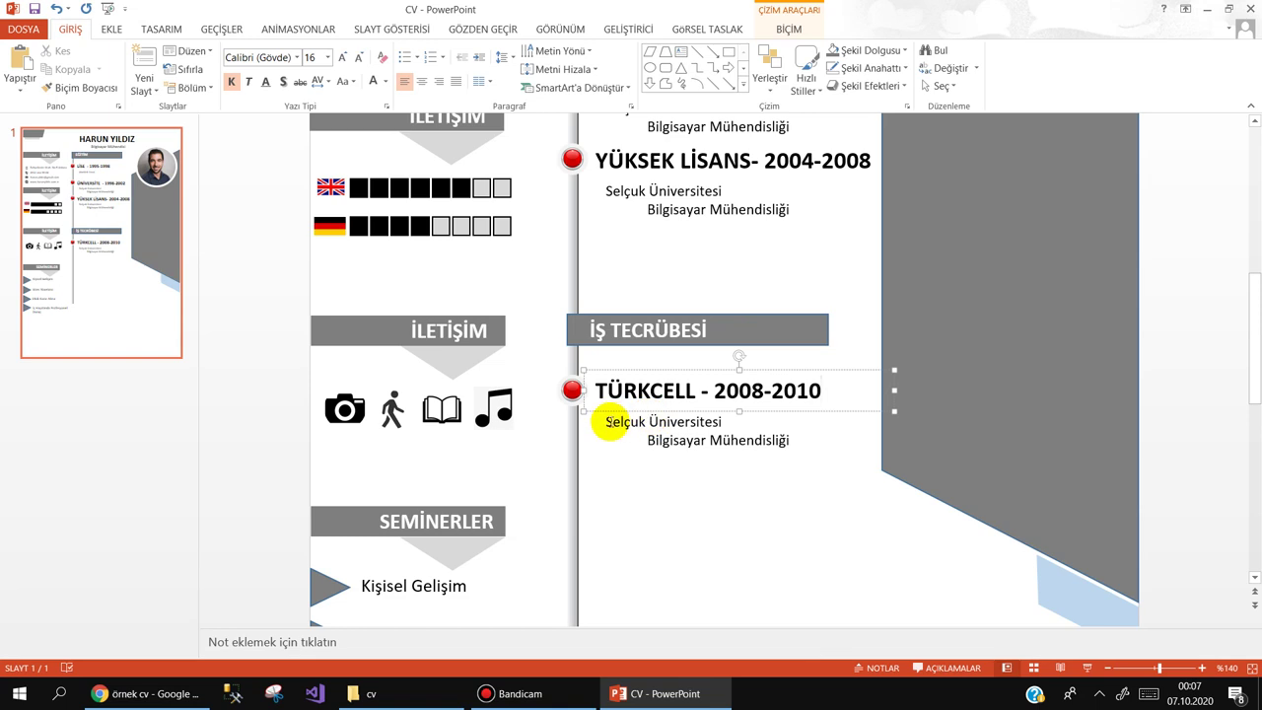
pyautogui.click(611, 421)
pyautogui.tripleClick(688, 421)
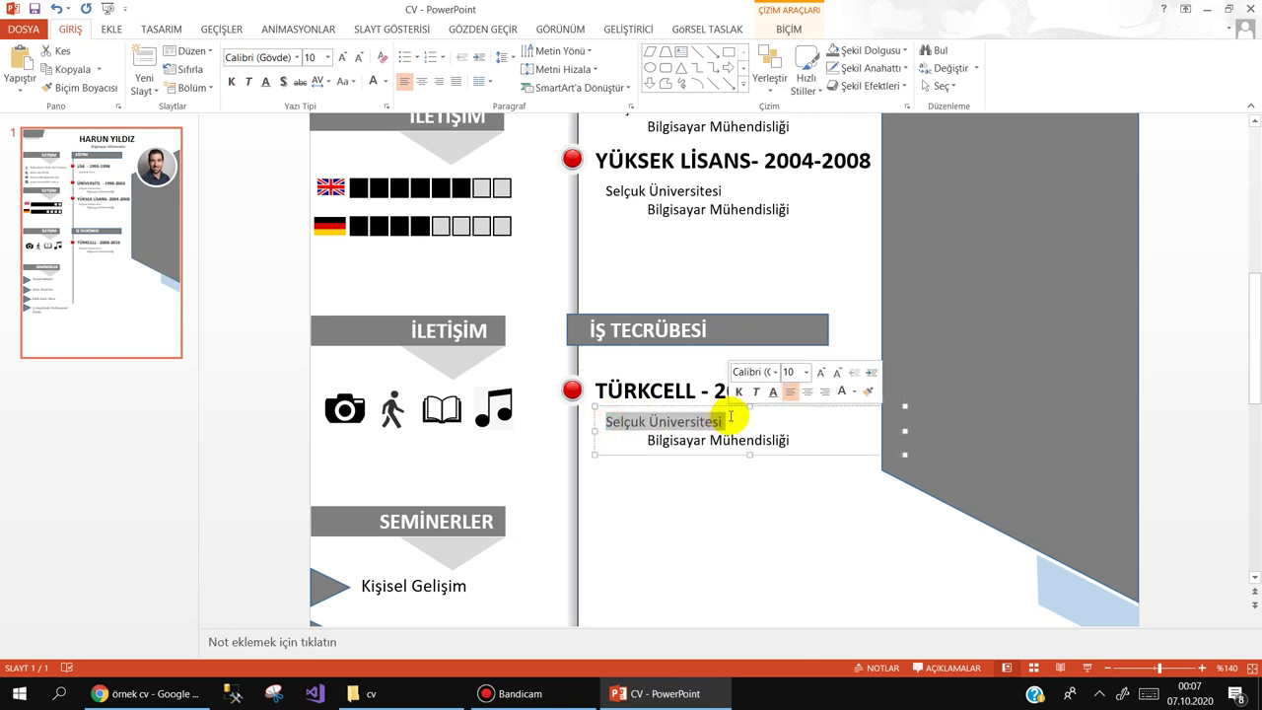
pyautogui.write('y')
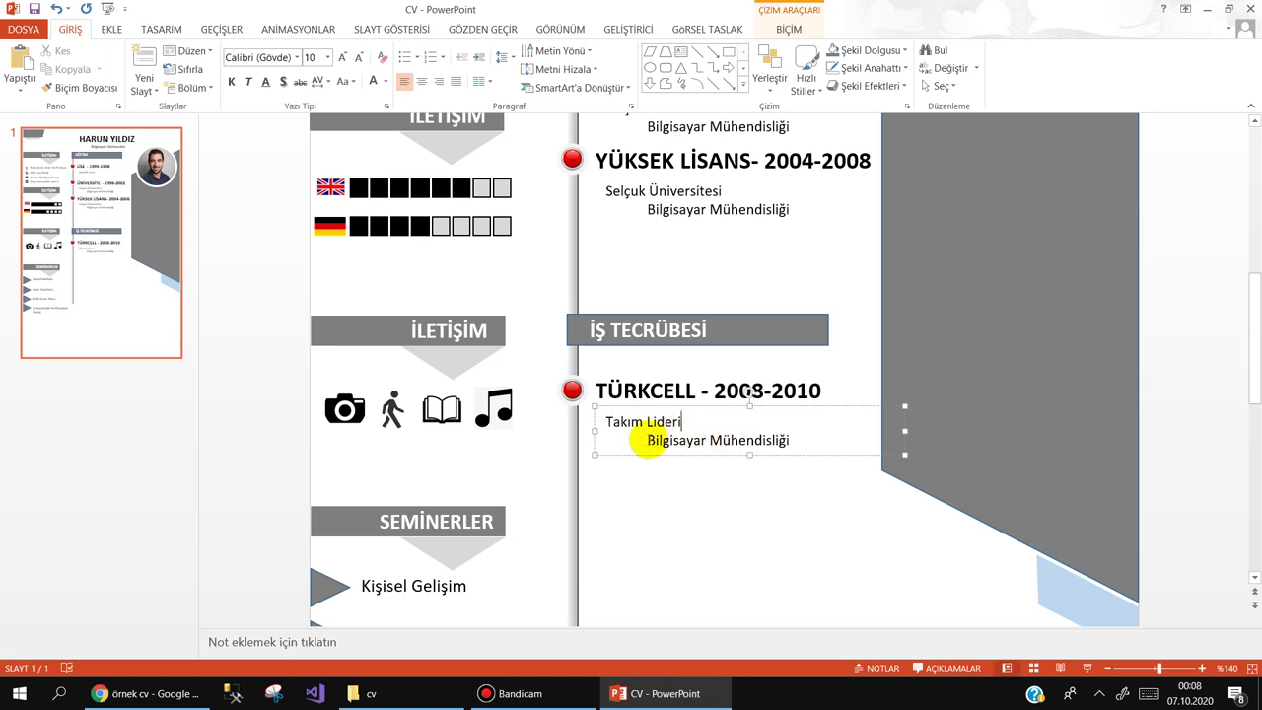
pyautogui.moveTo(643, 441); pyautogui.dragTo(818, 439)
pyautogui.write('Yazılım Geliştirme')
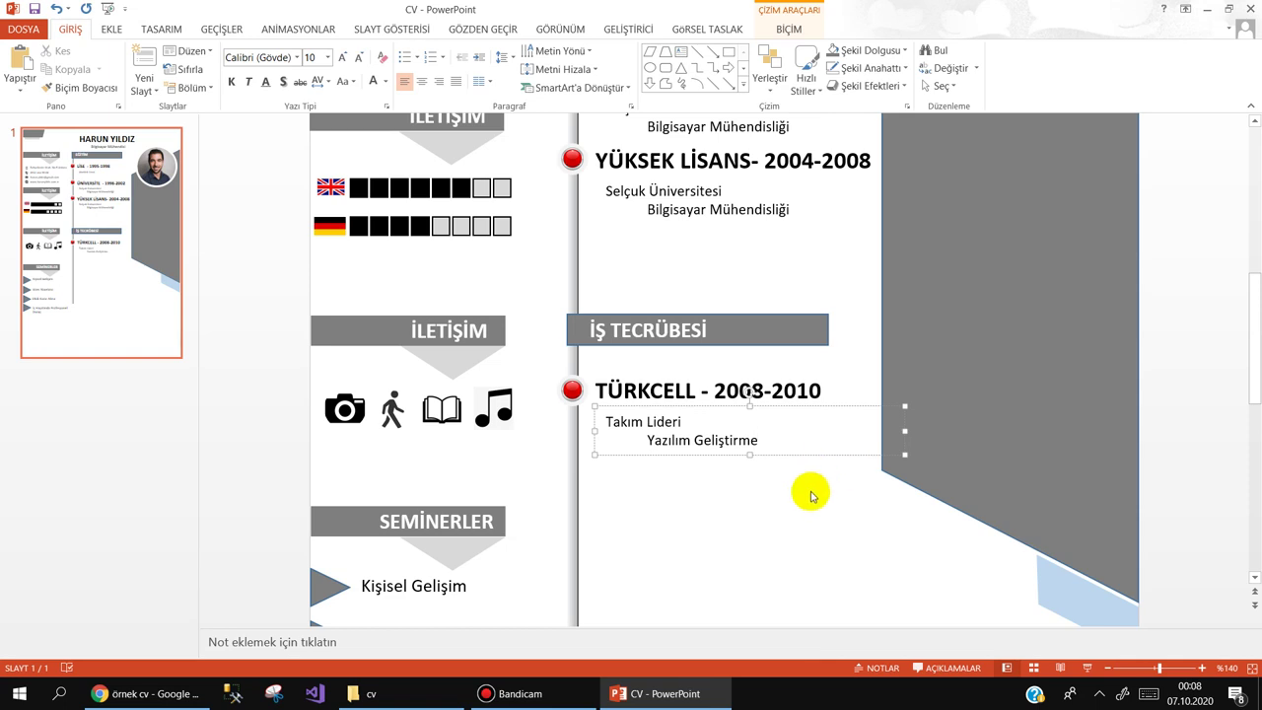
pyautogui.click(780, 507)
pyautogui.scroll(-1, 760, 493)
# Duplicate the TÜRKCELL entry further down the timeline.
pyautogui.scroll(-1, 760, 490)
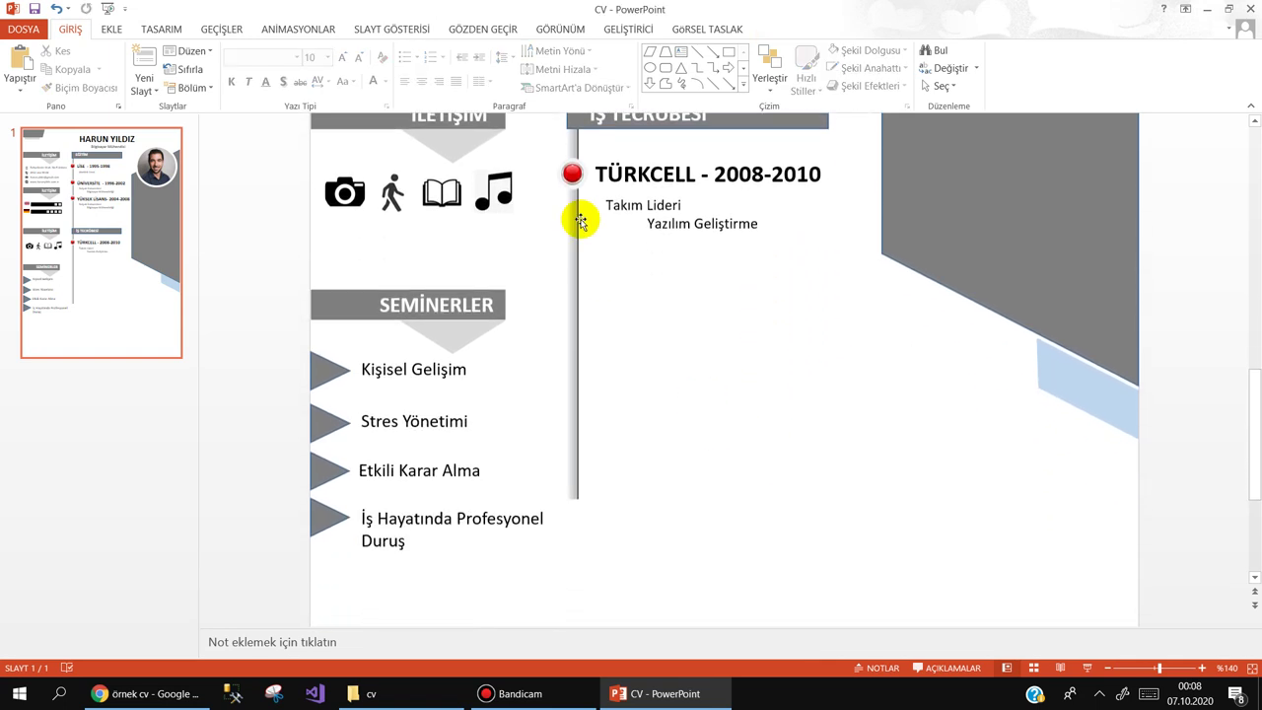
pyautogui.click(575, 169)
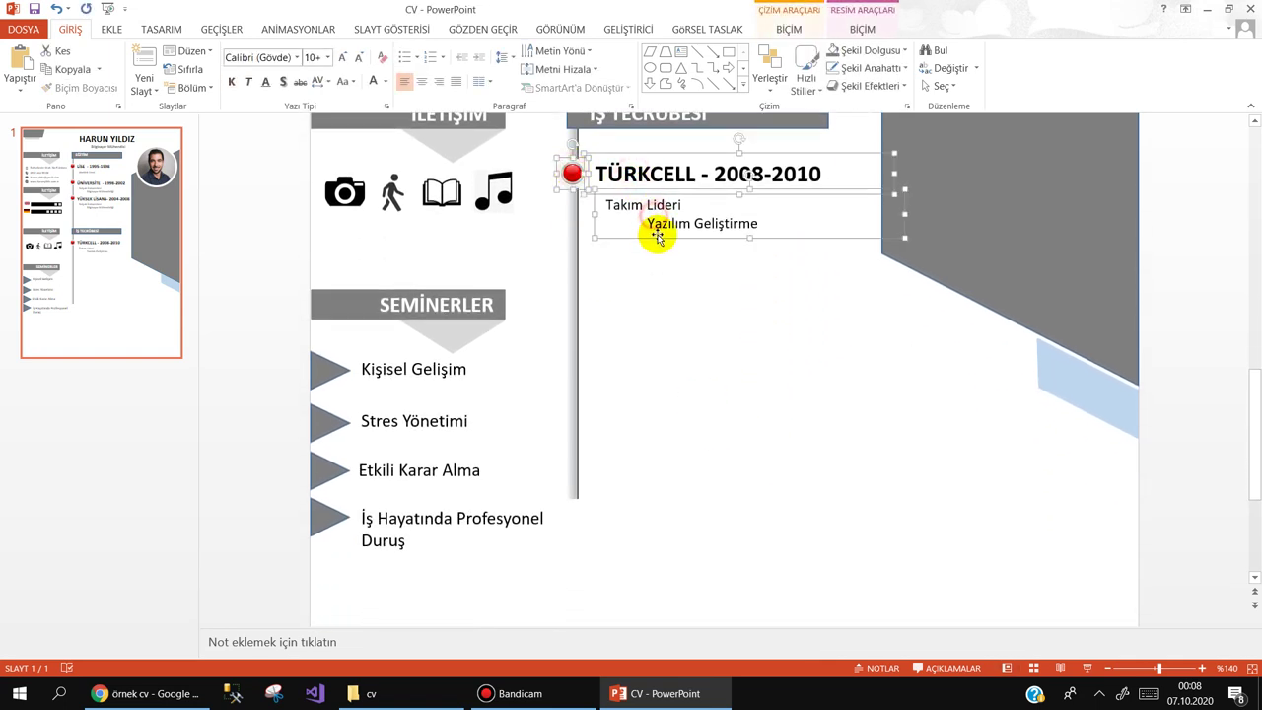
pyautogui.moveTo(639, 237); pyautogui.dragTo(641, 349)
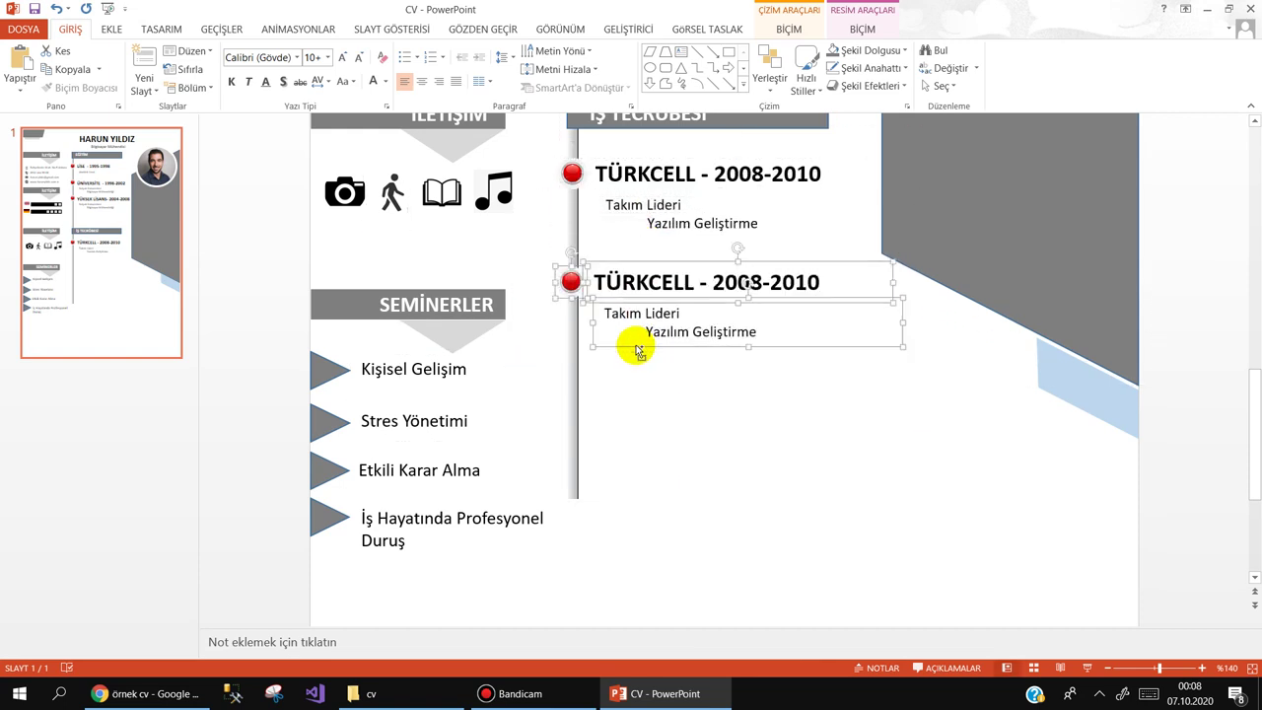
pyautogui.click(685, 406)
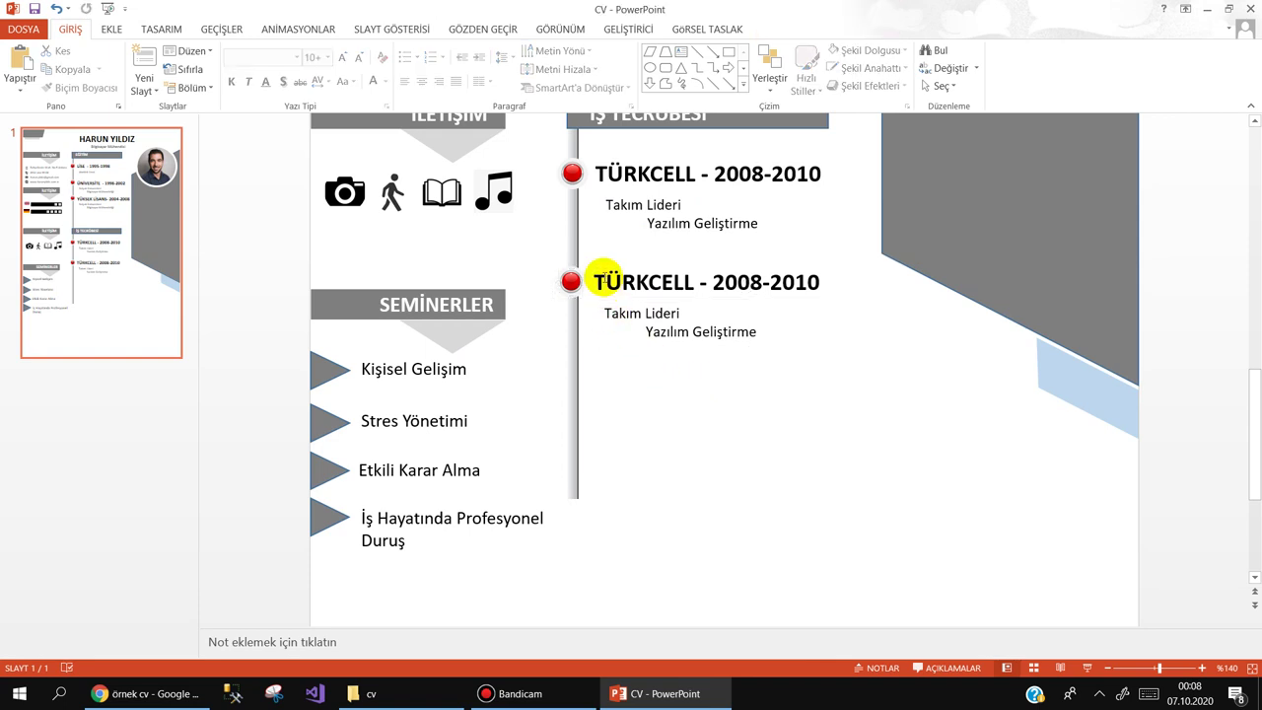
pyautogui.scroll(-3, 603, 280)
pyautogui.scroll(2, 606, 290)
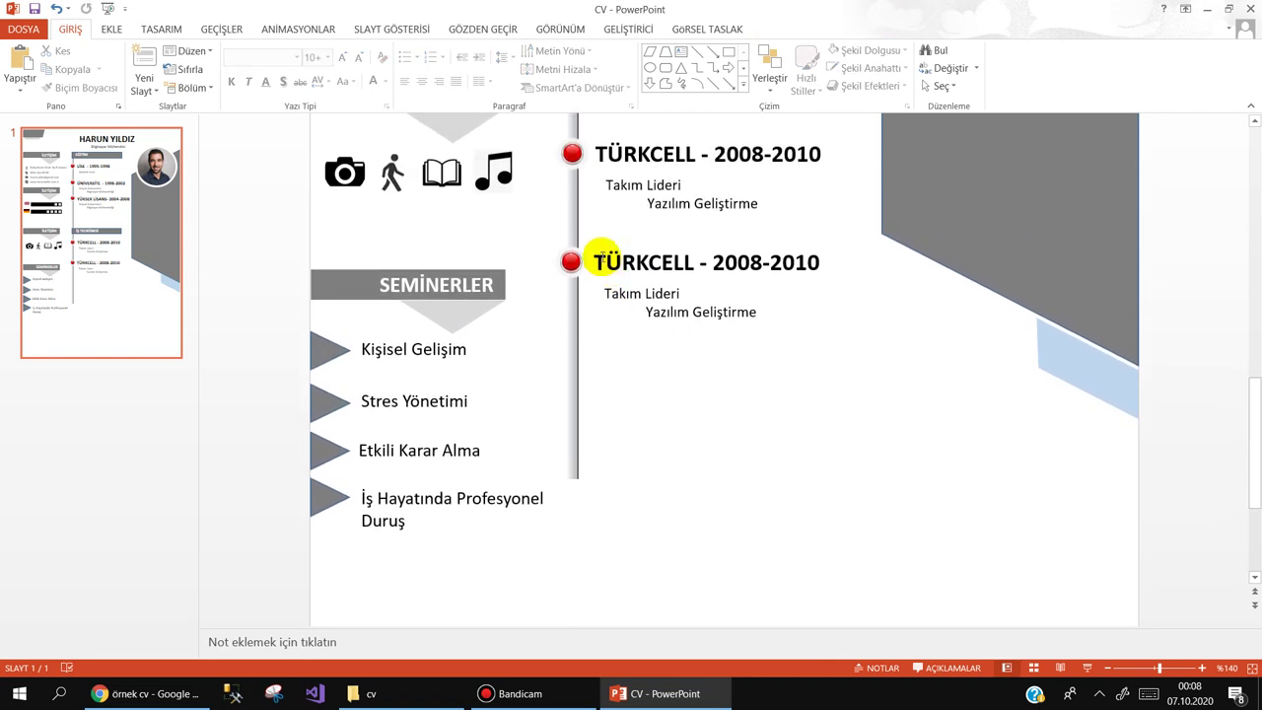
# Change the copied heading to LİLA YAZILIM - 2010-2013.
pyautogui.click(601, 265)
pyautogui.moveTo(597, 265); pyautogui.dragTo(698, 264)
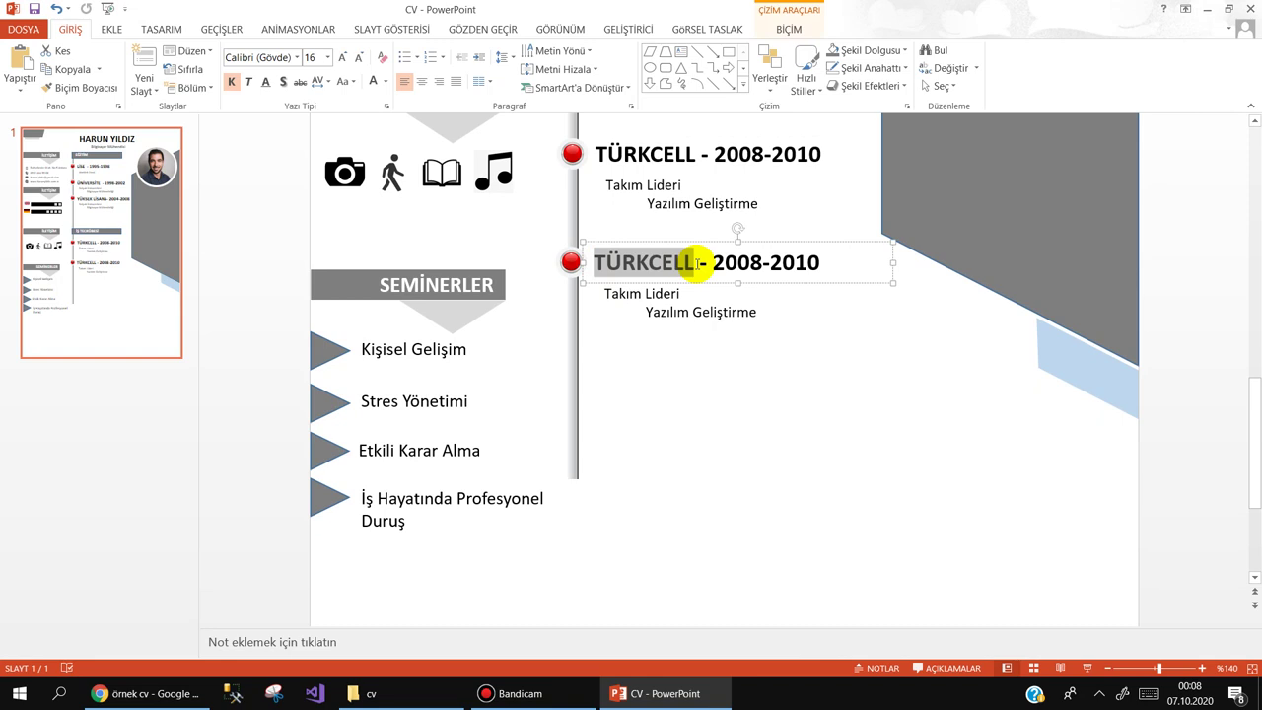
pyautogui.write('Lİ')
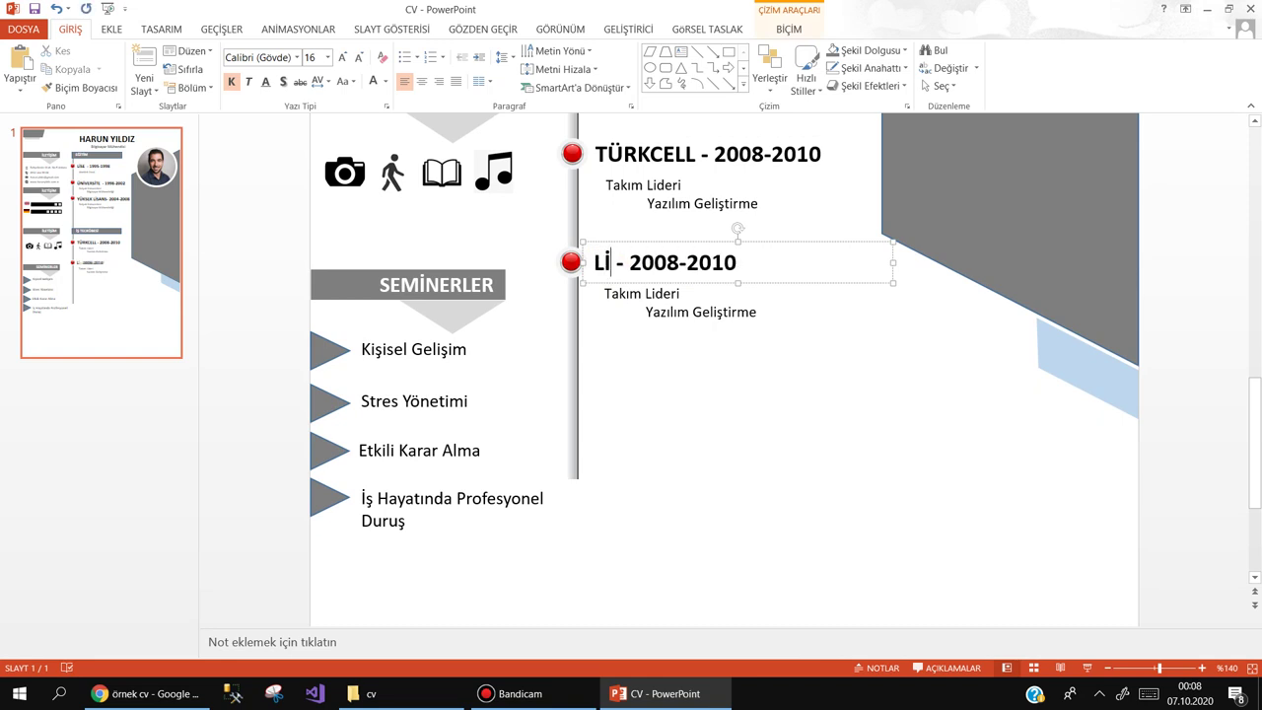
pyautogui.write('LA YAZIL')
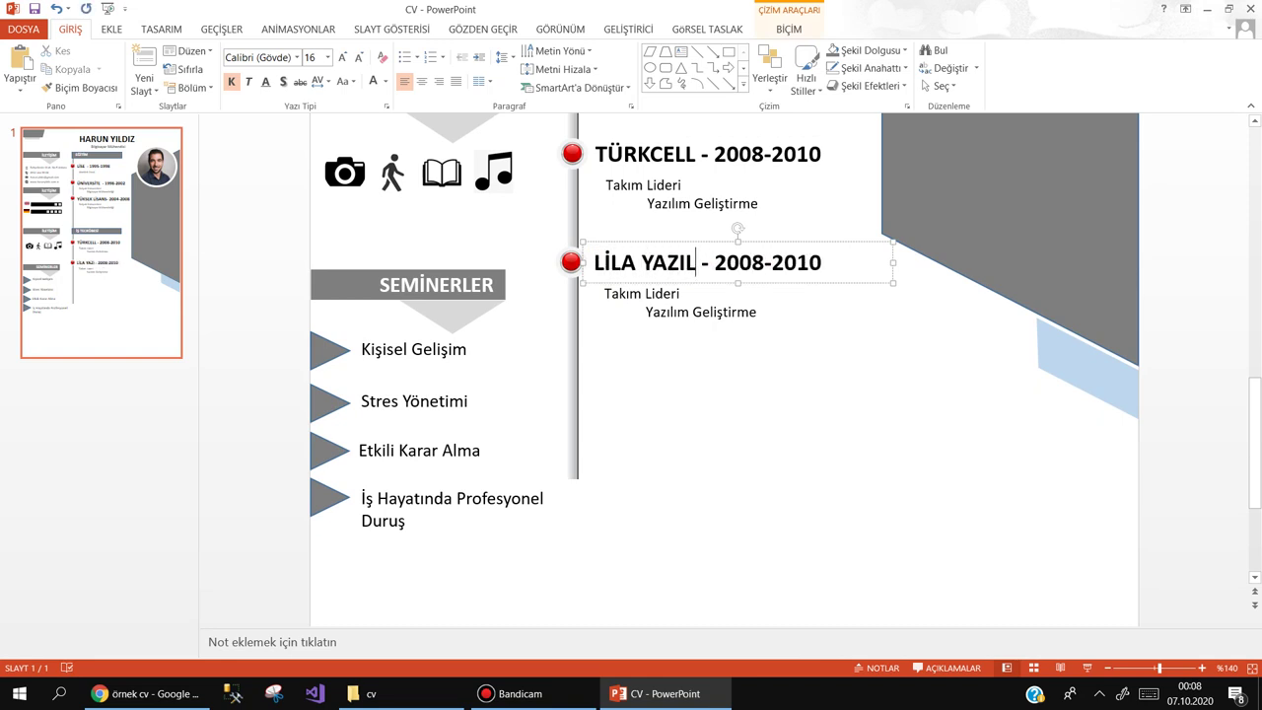
pyautogui.write('IM')
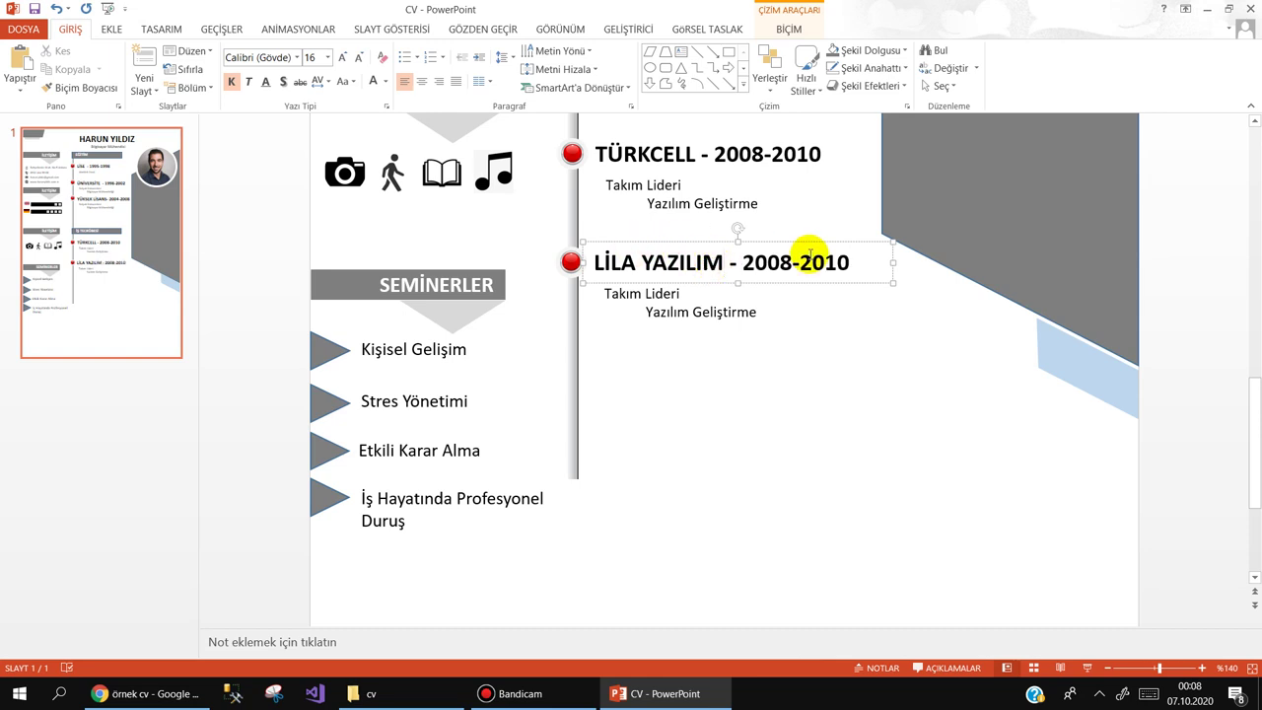
pyautogui.moveTo(791, 264); pyautogui.dragTo(797, 264)
pyautogui.write('10')
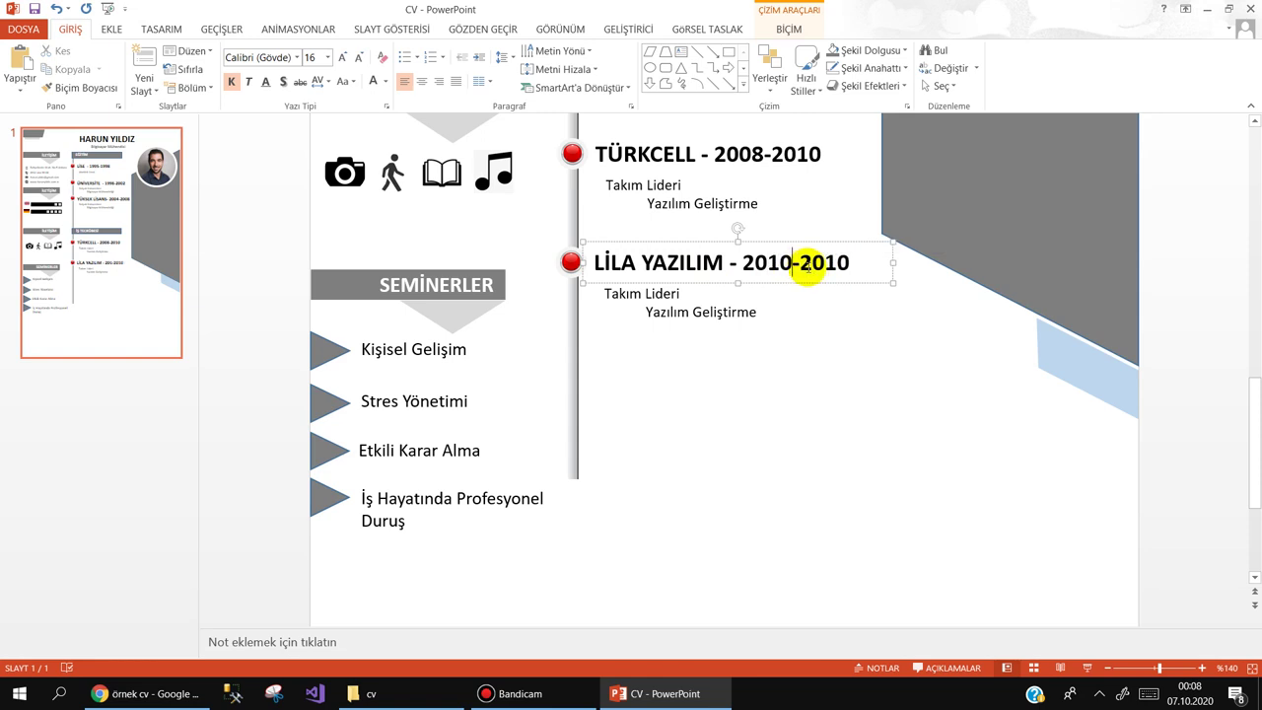
pyautogui.doubleClick(825, 264)
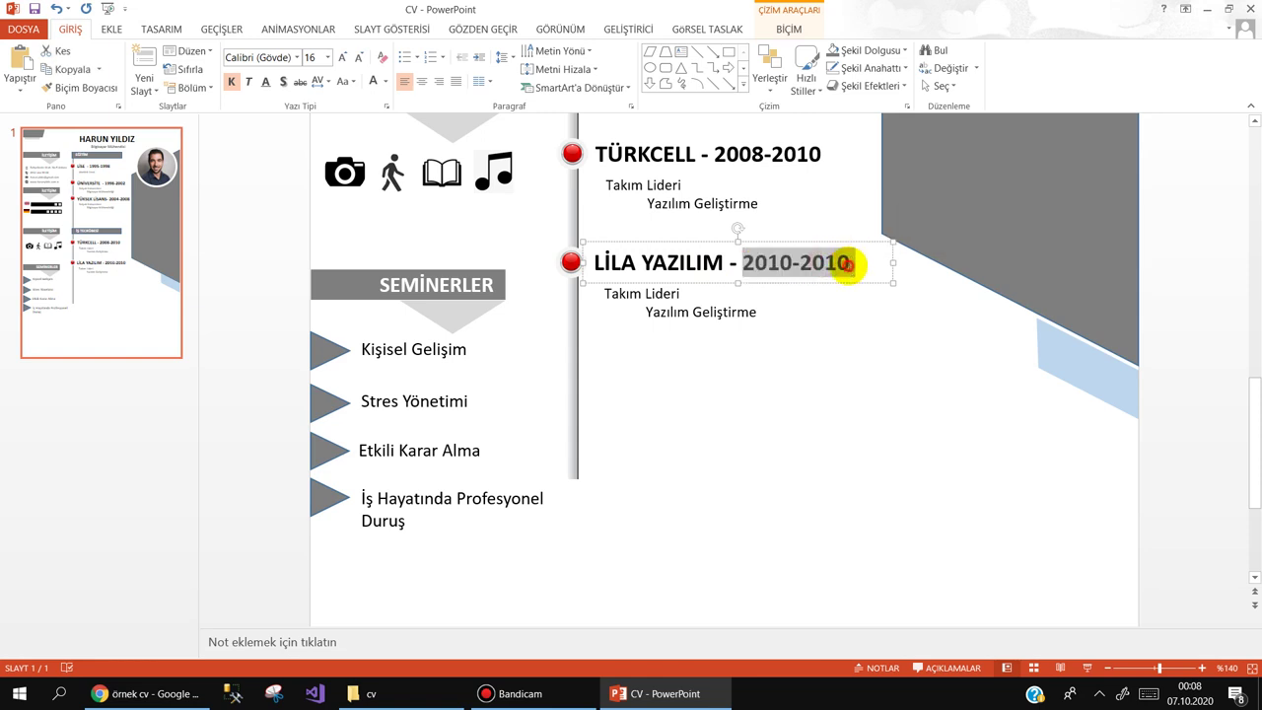
pyautogui.click(848, 265)
pyautogui.press('BackSpace')
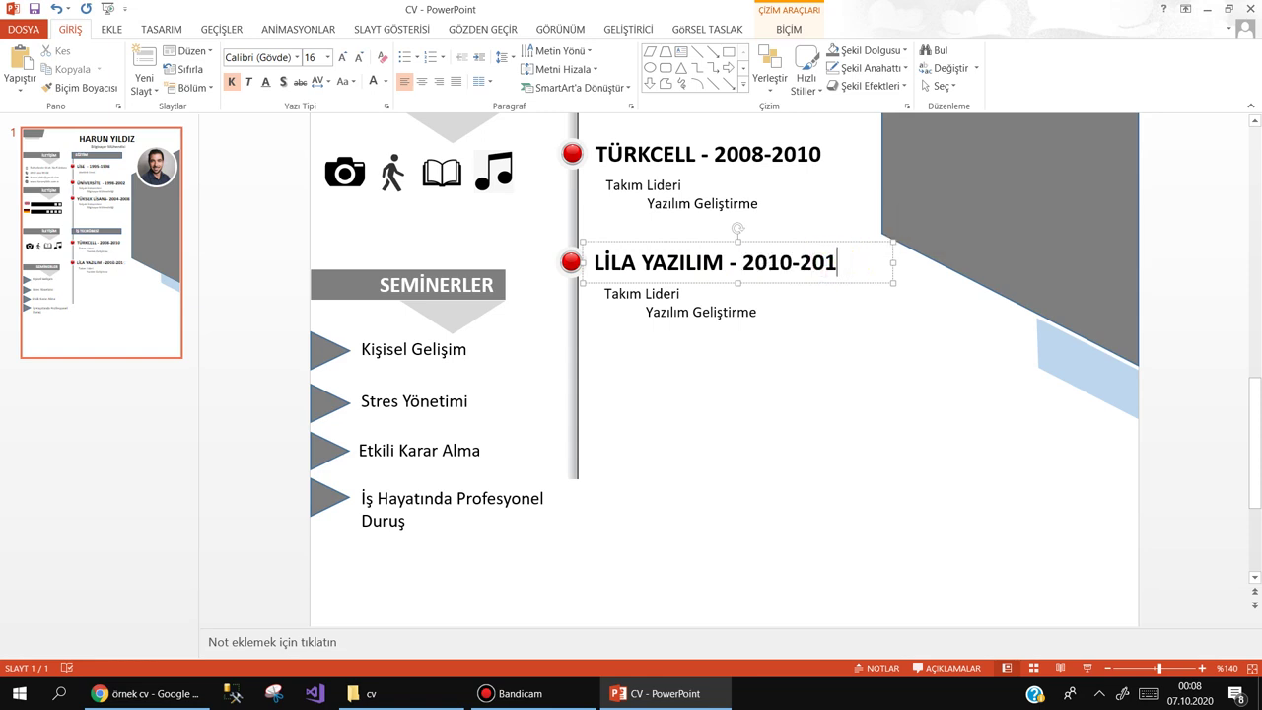
pyautogui.write('3')
# Replace the role Takım Lideri with Proje Yöneticisi.
pyautogui.click(611, 293)
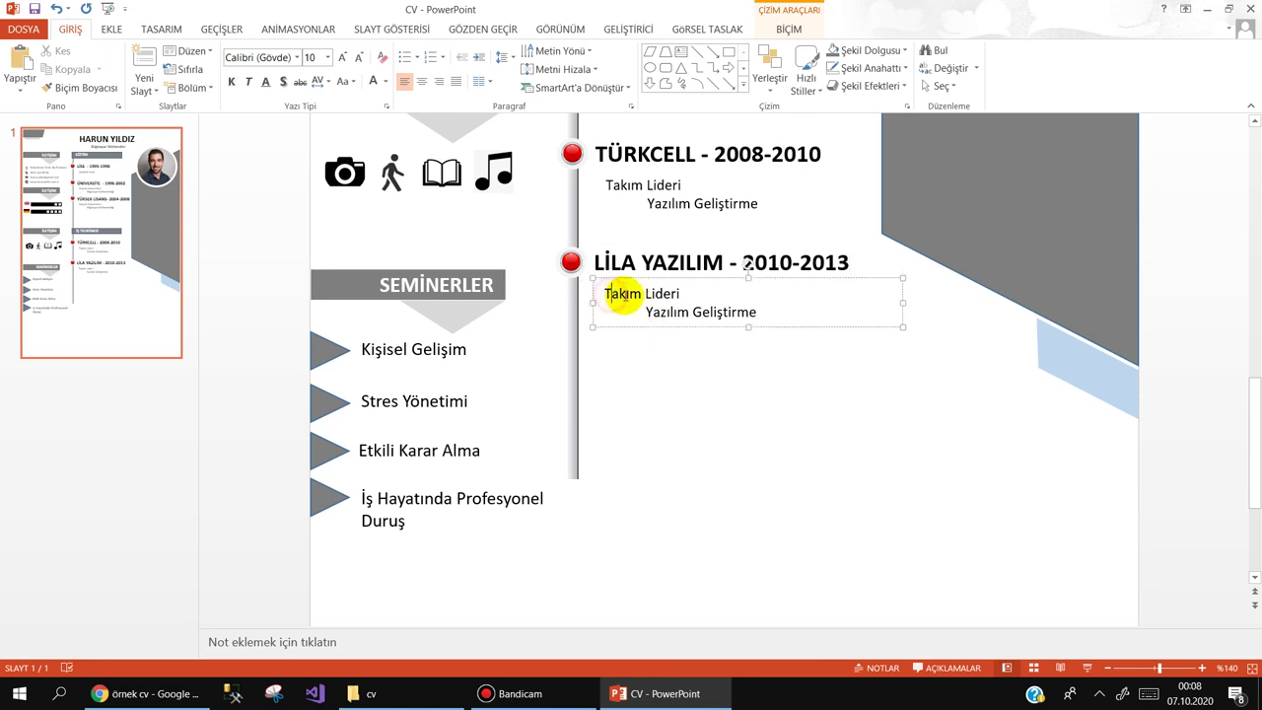
pyautogui.moveTo(604, 294); pyautogui.dragTo(679, 293)
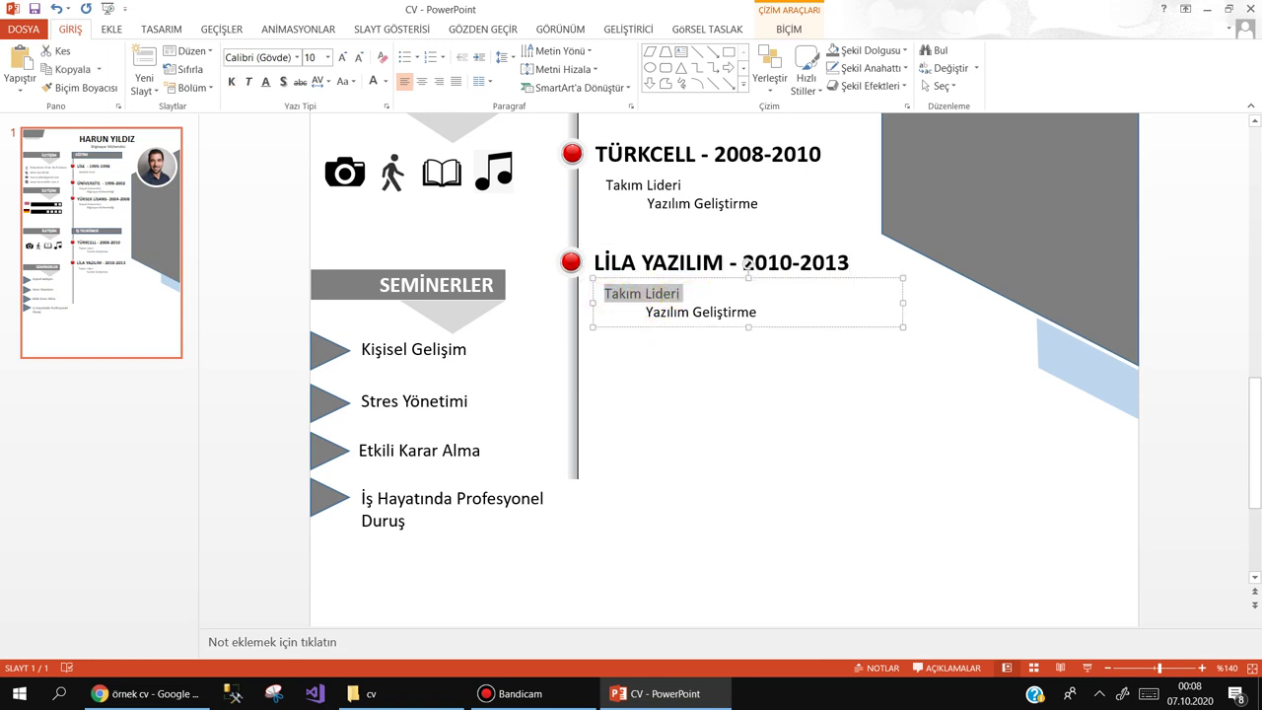
pyautogui.write('pRO')
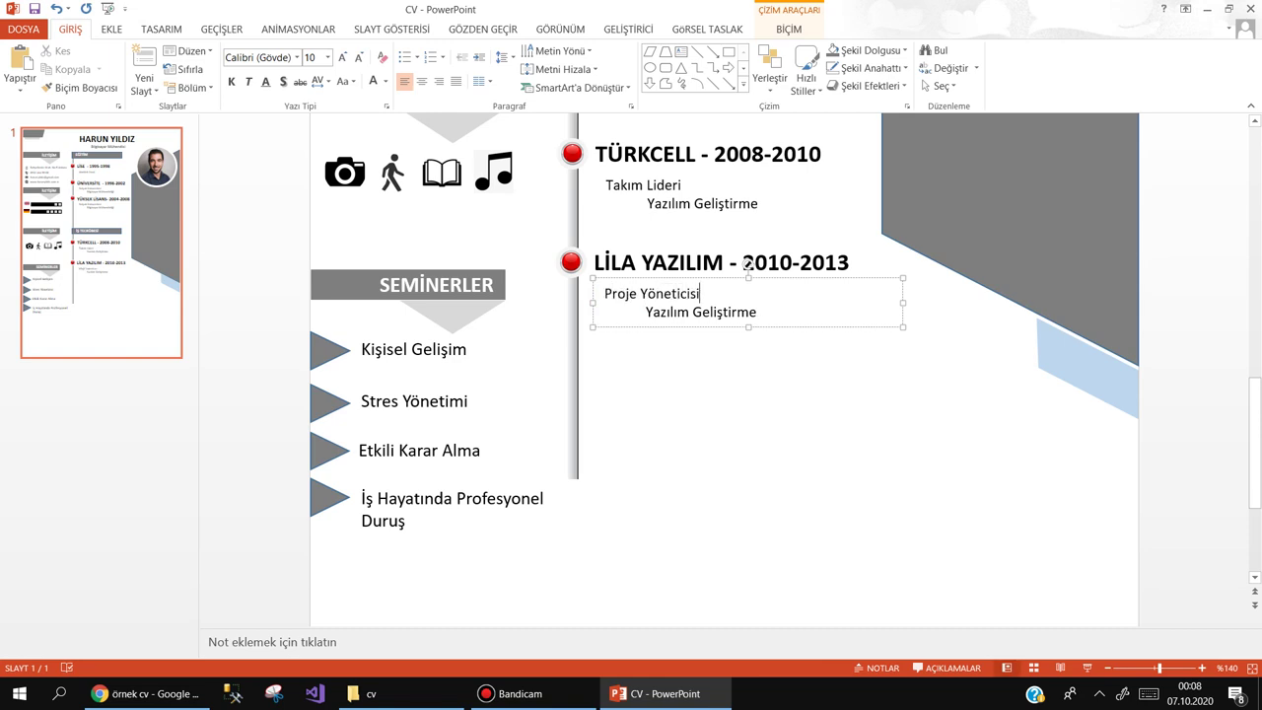
pyautogui.click(656, 373)
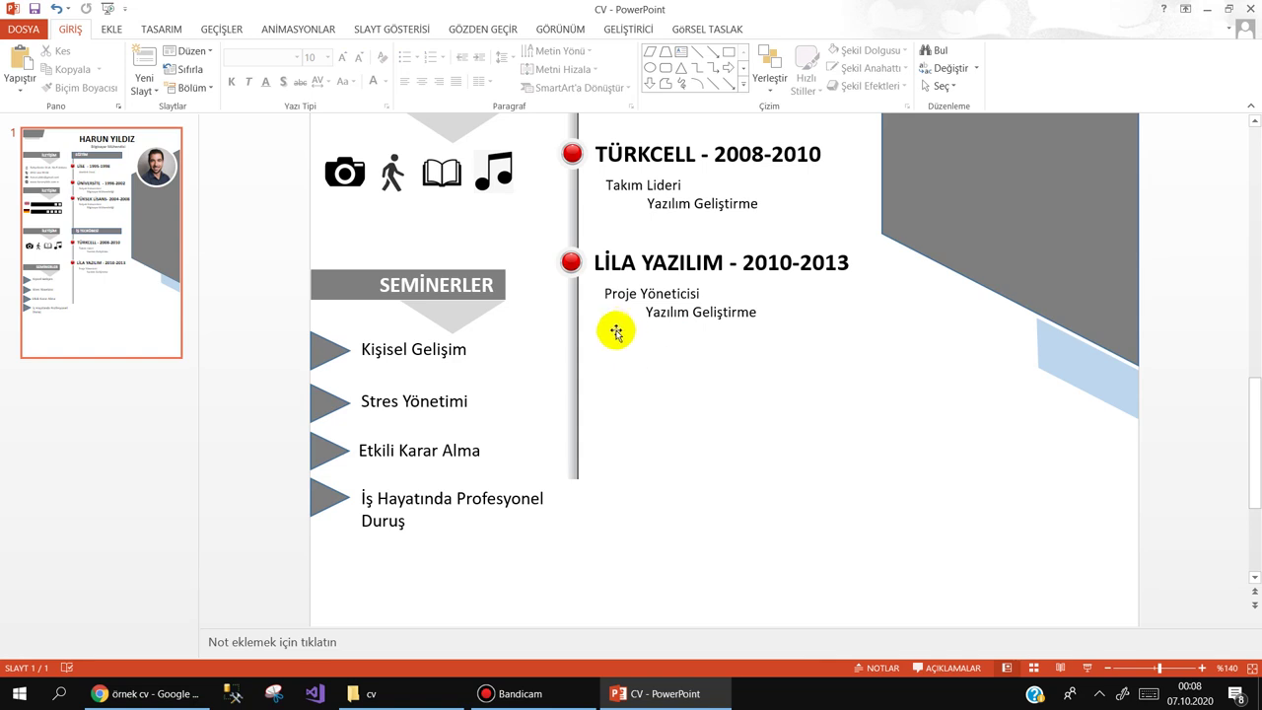
# Duplicate the LİLA YAZILIM entry's bullet, title and role below it, aligned with the entries above.
pyautogui.click(571, 262)
pyautogui.keyDown('shift'); pyautogui.click(651, 263); pyautogui.keyUp('shift')
pyautogui.keyDown('shift'); pyautogui.click(657, 301); pyautogui.keyUp('shift')
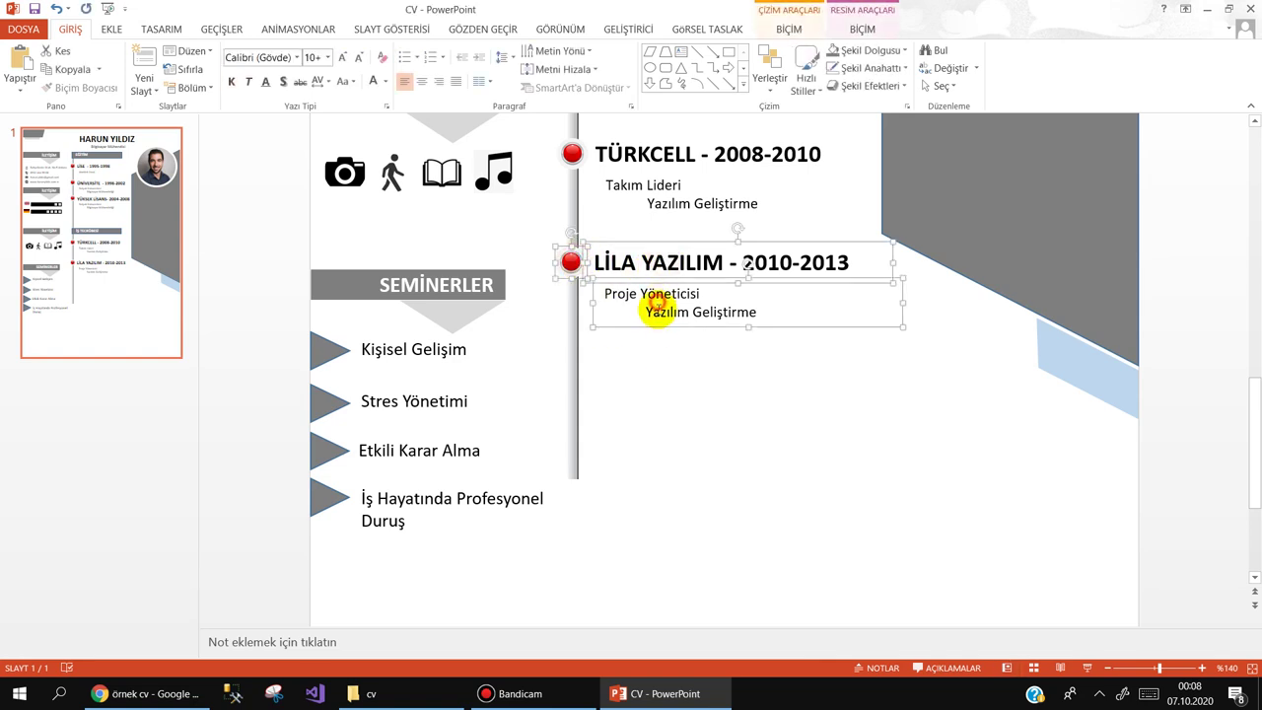
pyautogui.moveTo(653, 328)
pyautogui.mouseDown()
pyautogui.moveTo(654, 471)
pyautogui.moveTo(659, 449)
pyautogui.mouseUp()
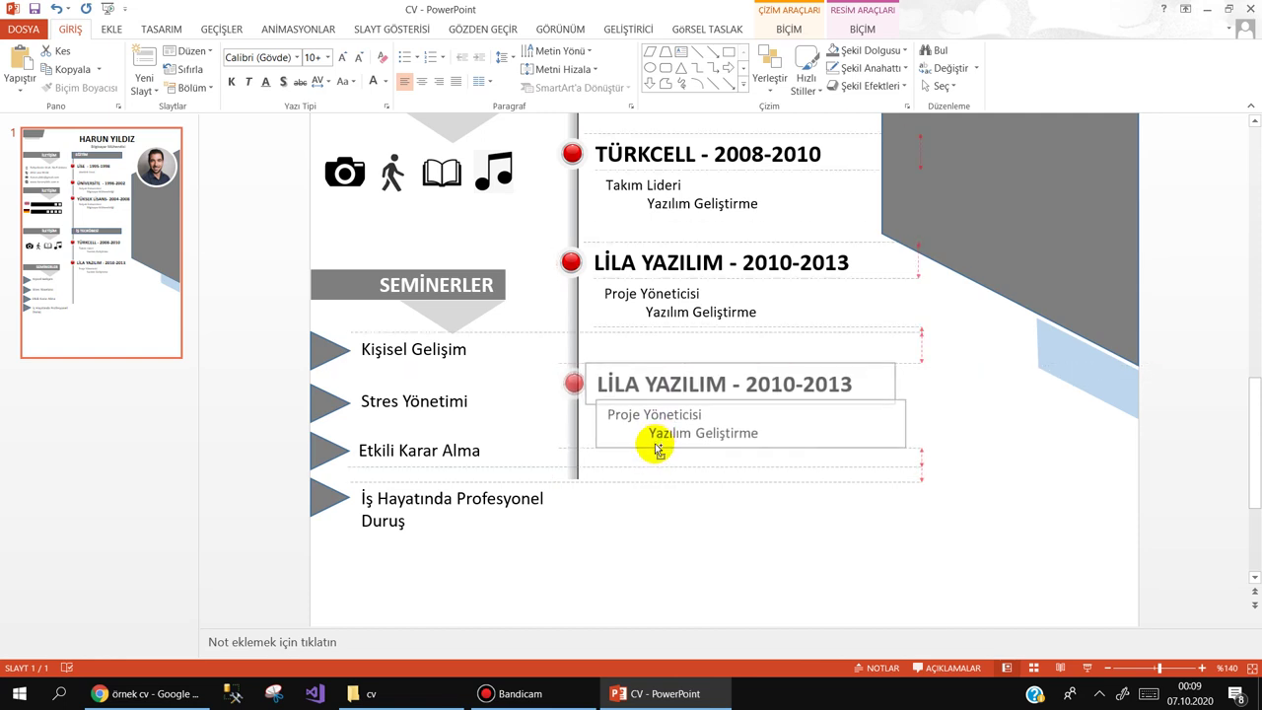
pyautogui.moveTo(659, 450); pyautogui.dragTo(654, 449)
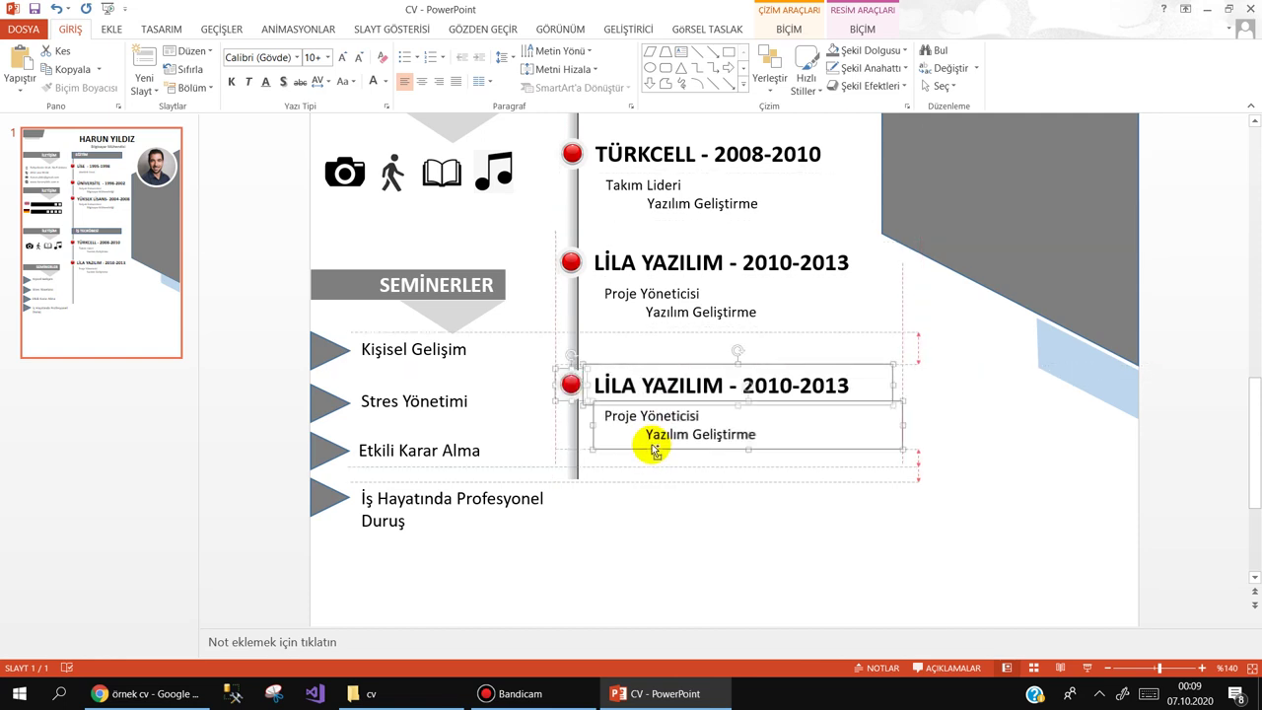
pyautogui.click(678, 487)
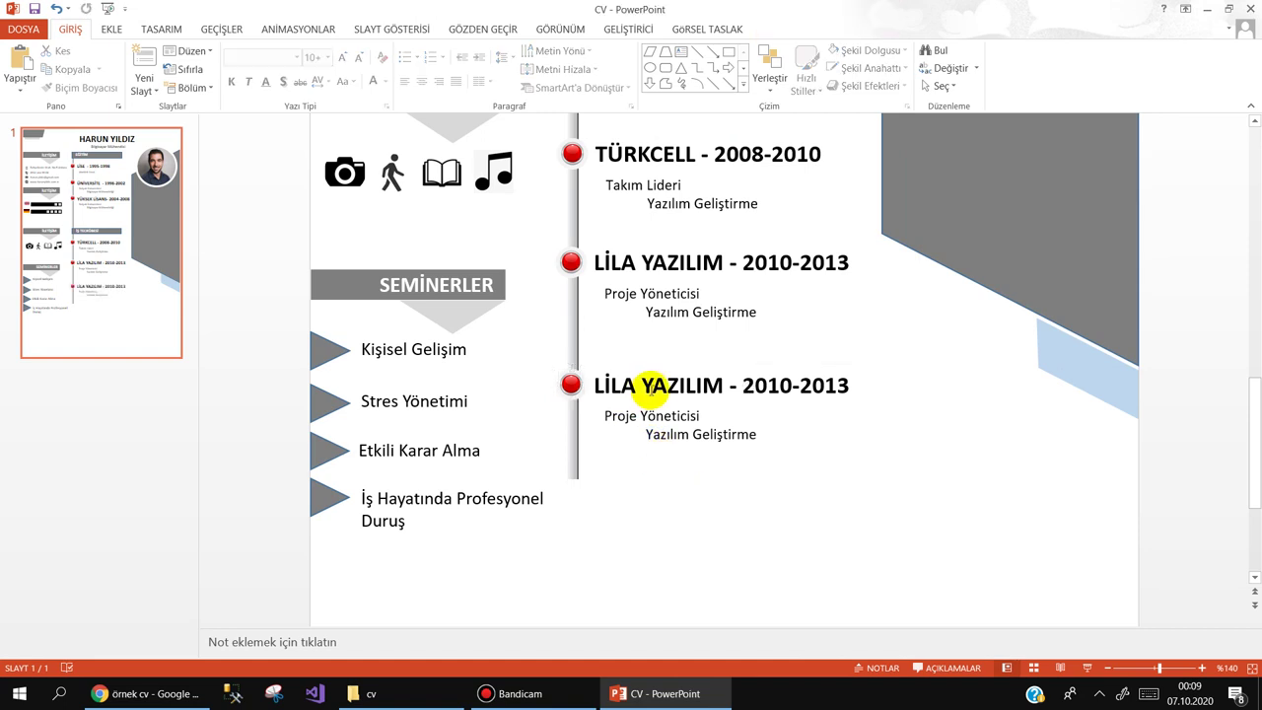
# Retitle the copied entry 'LOGO YAZILIM- 2013-2020'.
pyautogui.click(716, 383)
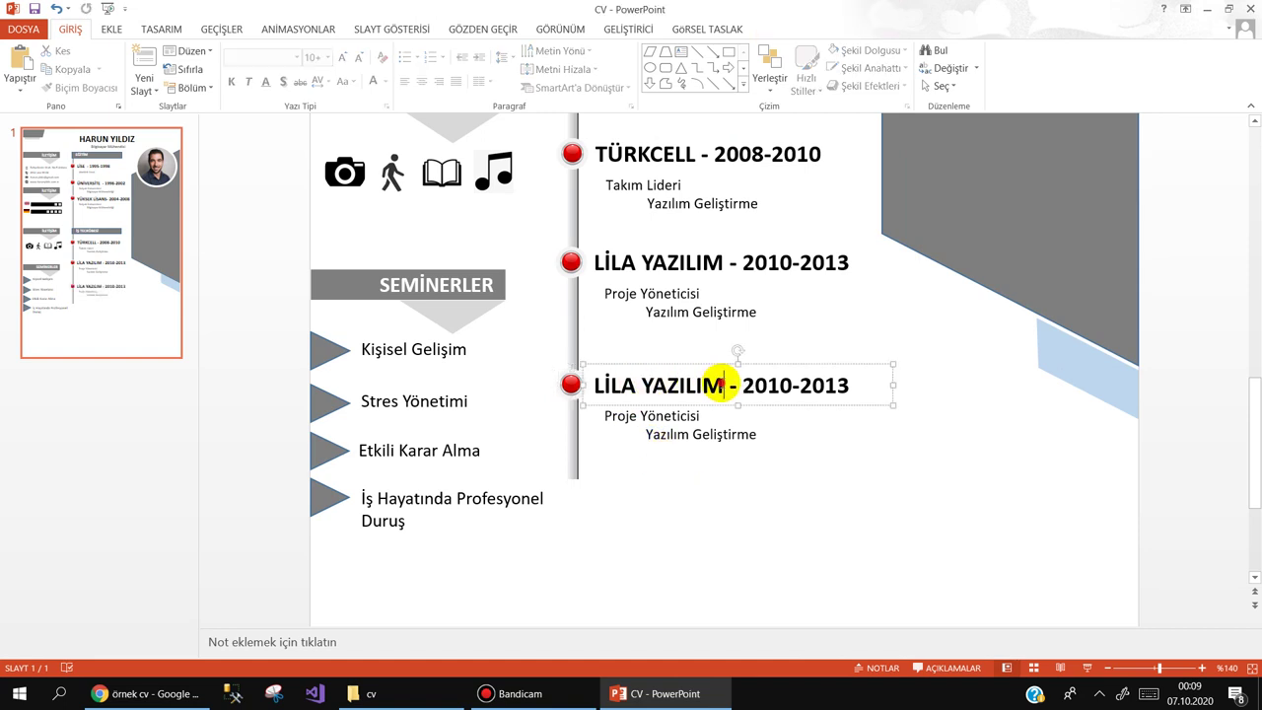
pyautogui.moveTo(726, 384); pyautogui.dragTo(597, 384)
pyautogui.write('LO')
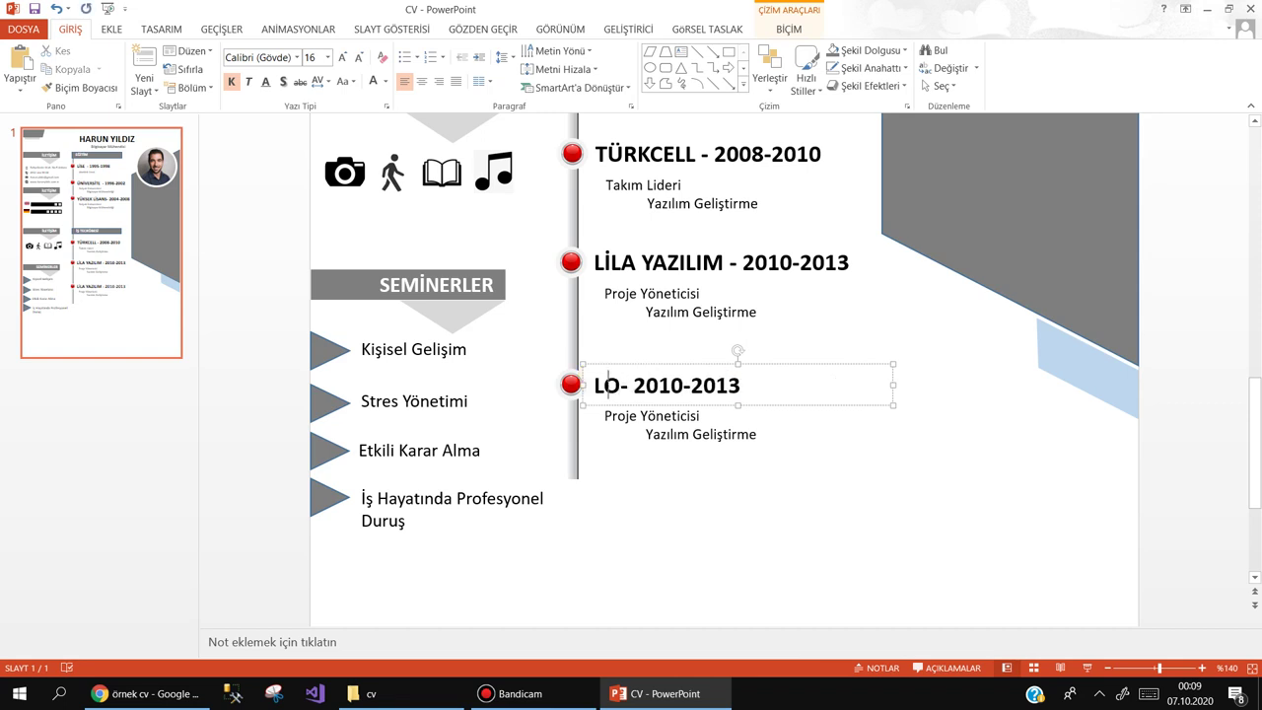
pyautogui.write('GO YAZIL')
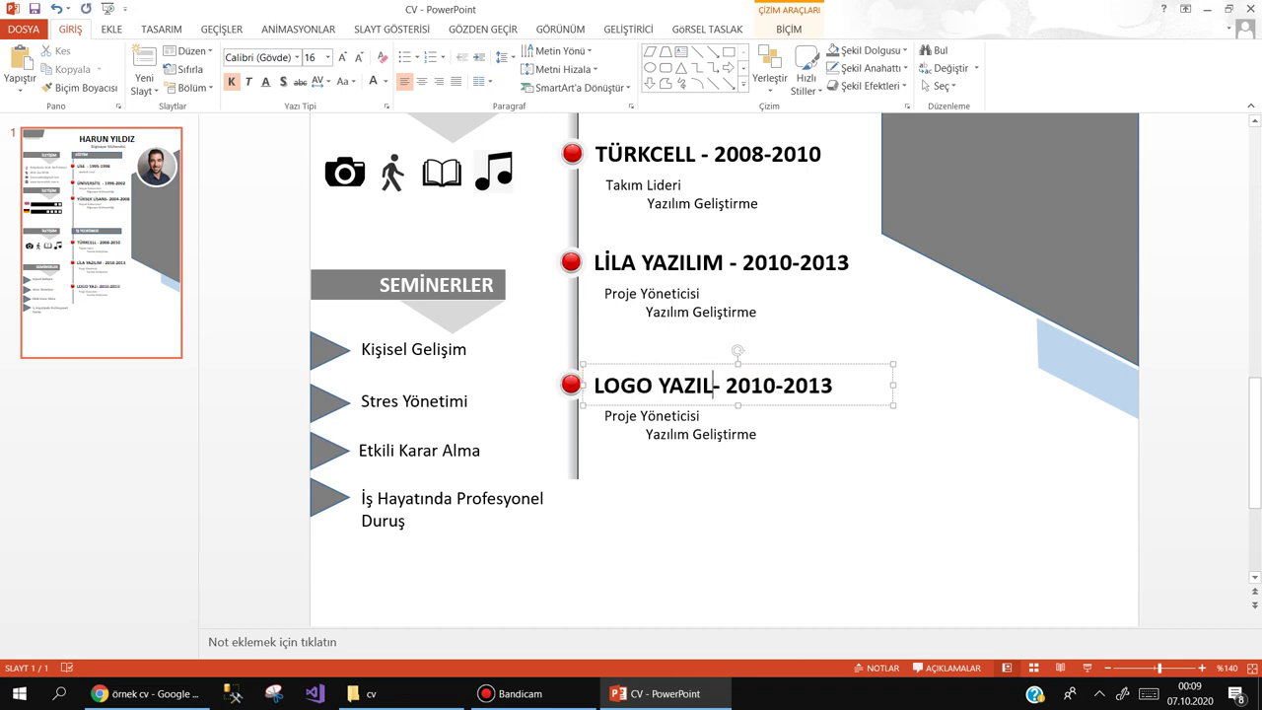
pyautogui.write('IM')
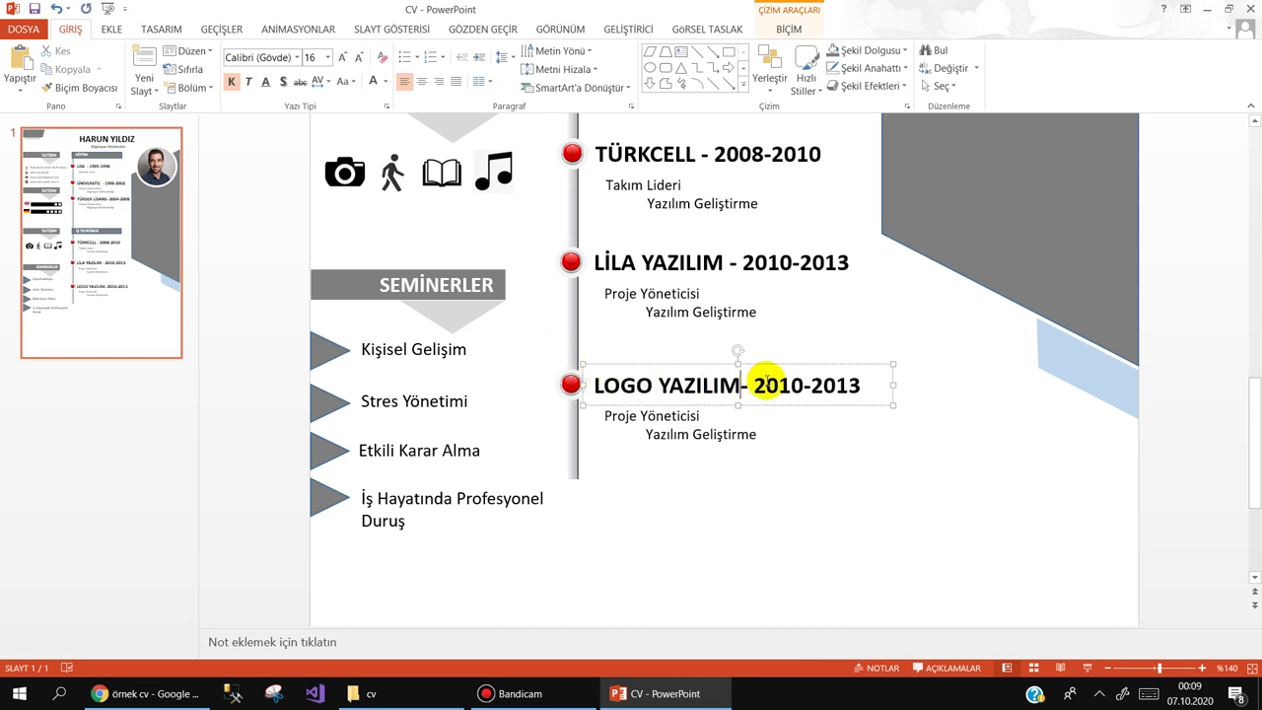
pyautogui.moveTo(793, 386); pyautogui.dragTo(804, 390)
pyautogui.write('3')
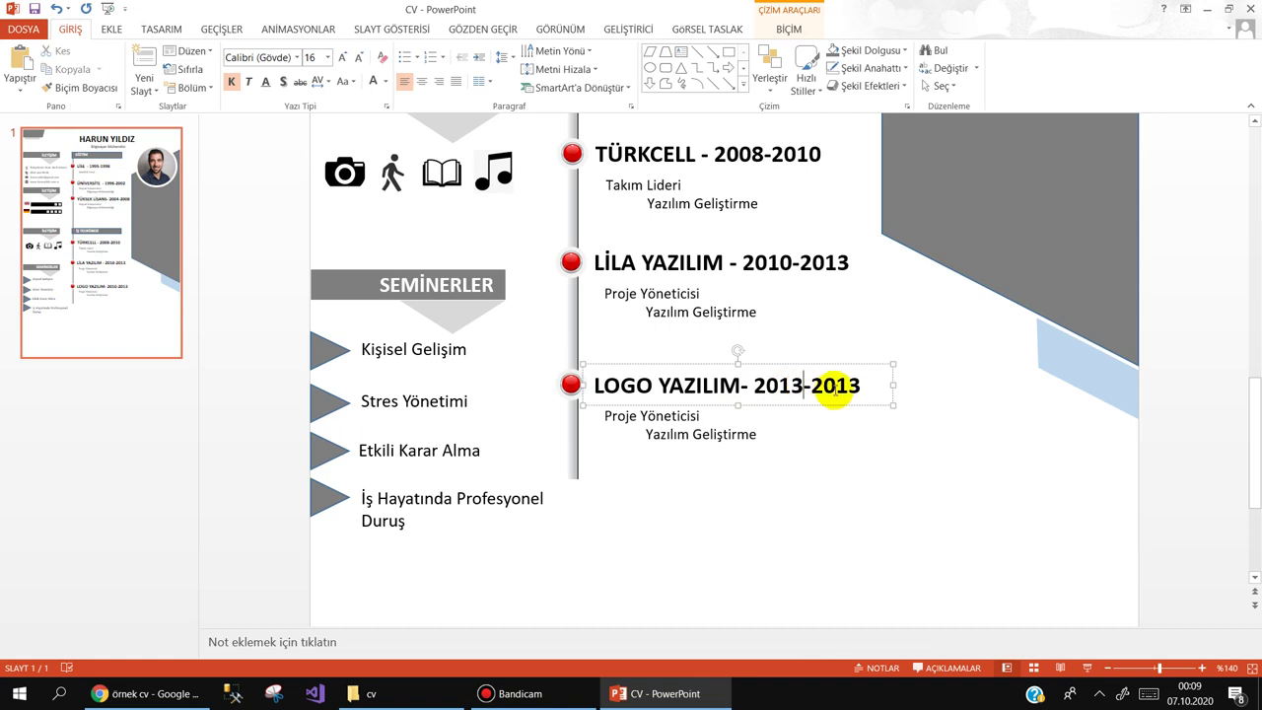
pyautogui.doubleClick(848, 386)
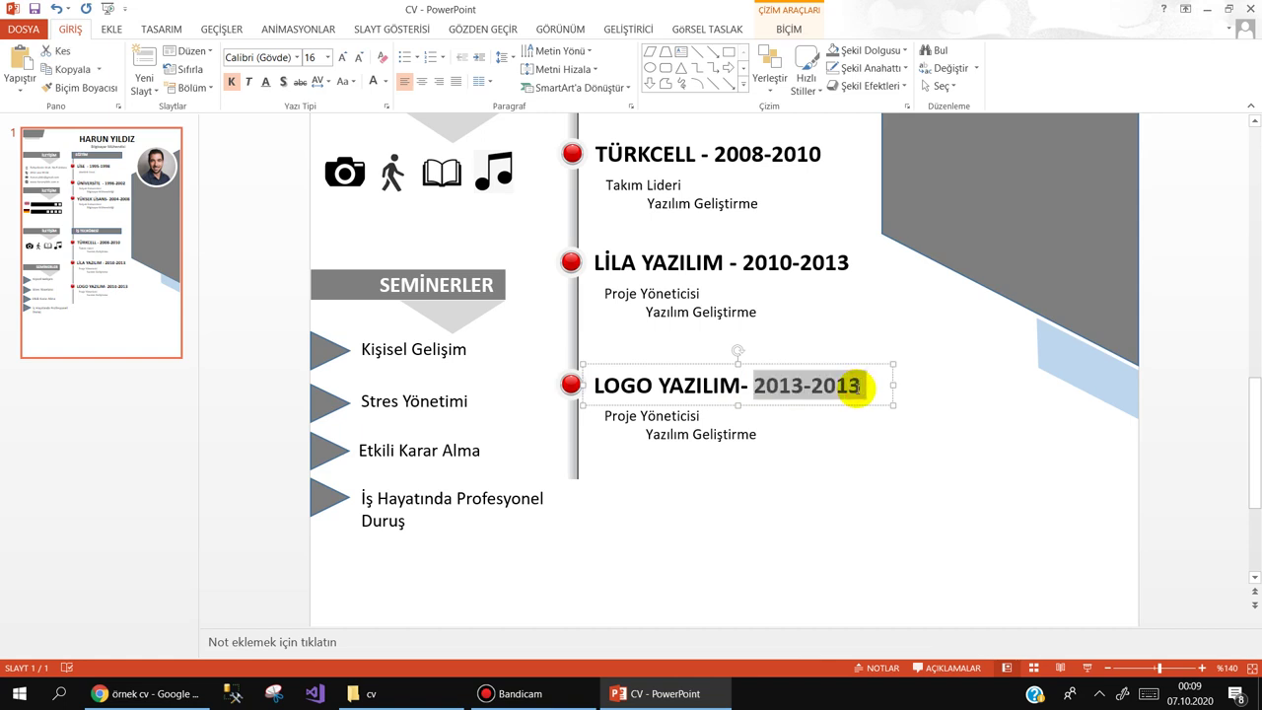
pyautogui.click(848, 385)
pyautogui.moveTo(836, 385); pyautogui.dragTo(860, 385)
pyautogui.doubleClick(848, 385)
pyautogui.click(848, 386)
pyautogui.press('Delete')
pyautogui.write('20')
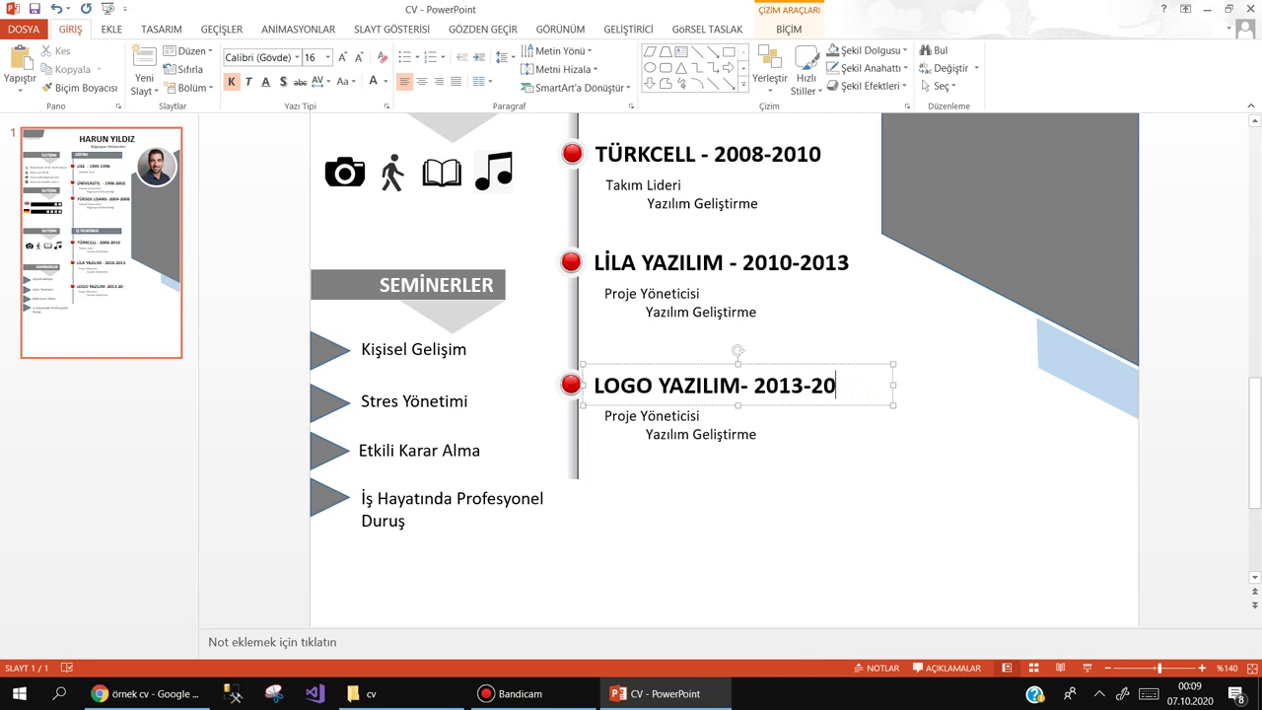
pyautogui.click(670, 472)
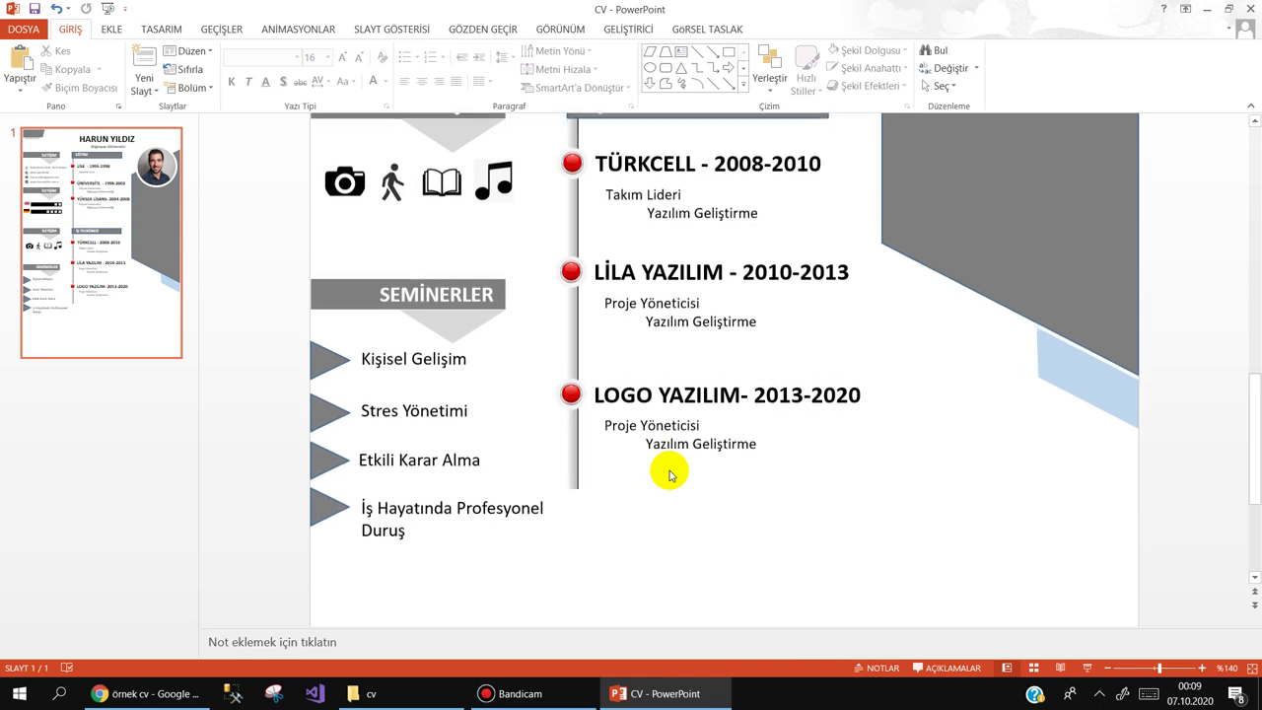
pyautogui.scroll(5, 669, 474)
pyautogui.scroll(1, 670, 474)
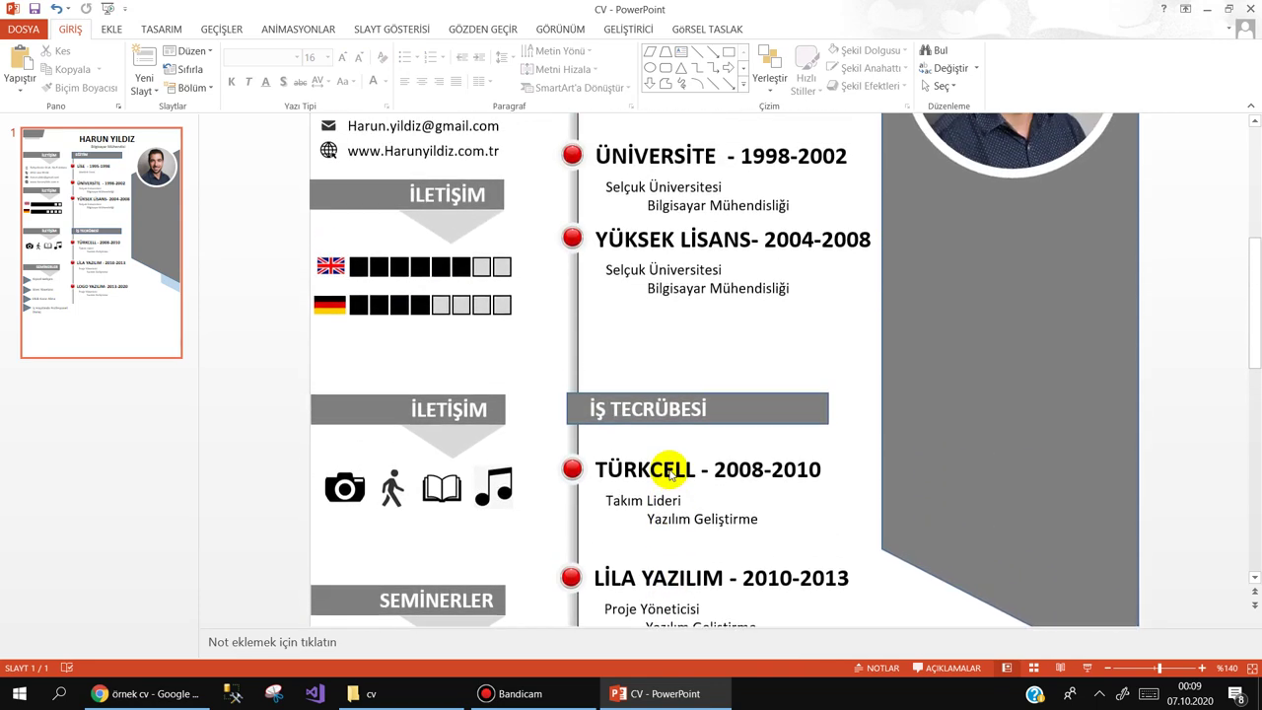
pyautogui.click(1086, 667)
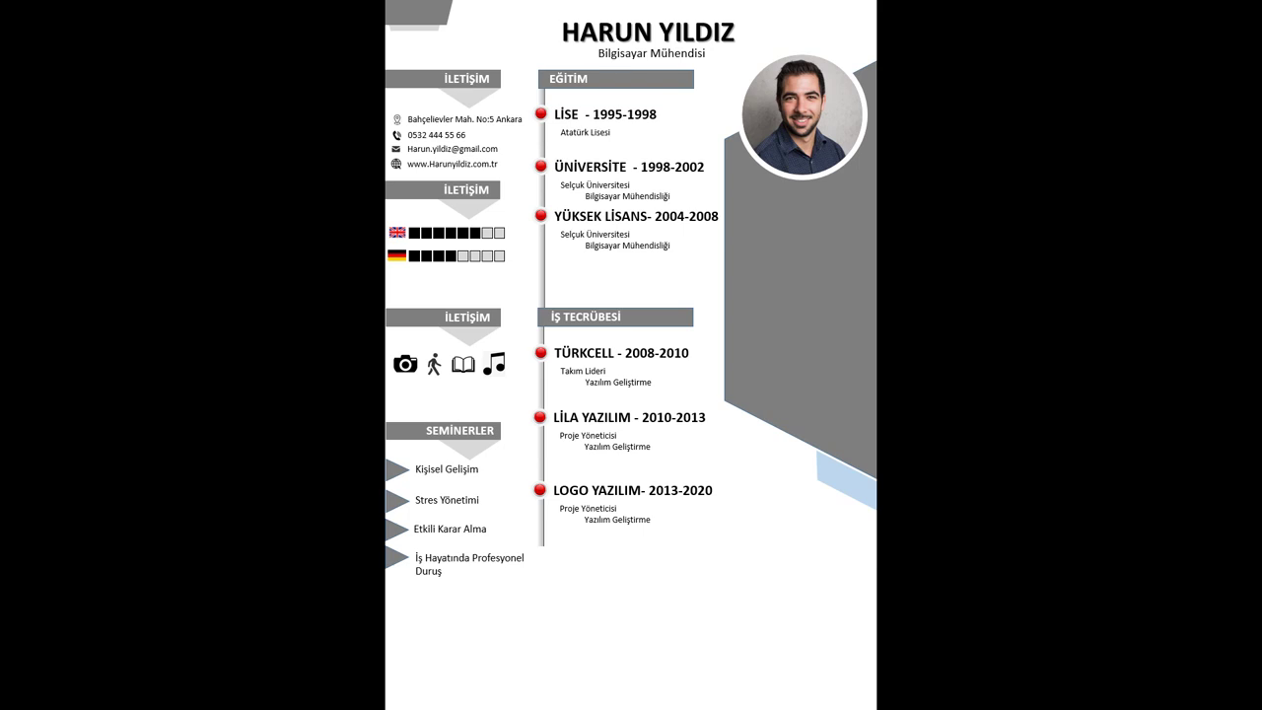
pyautogui.press('Escape')
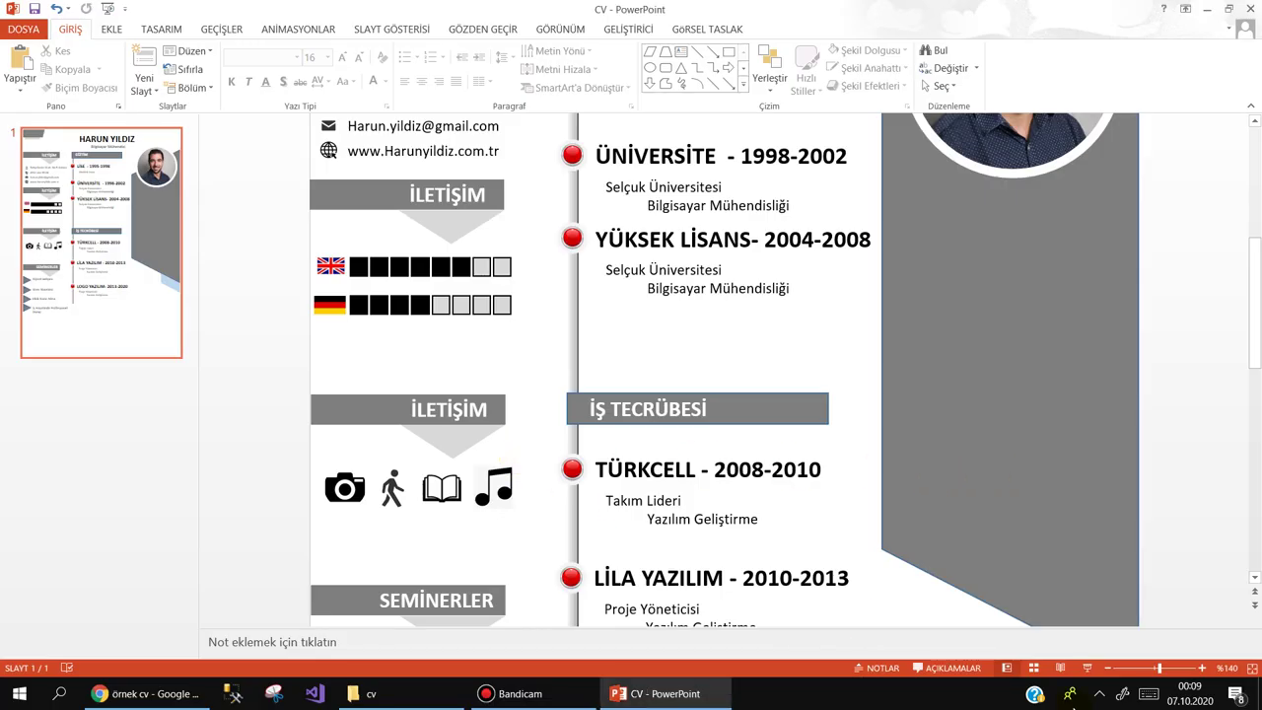
pyautogui.click(1162, 669)
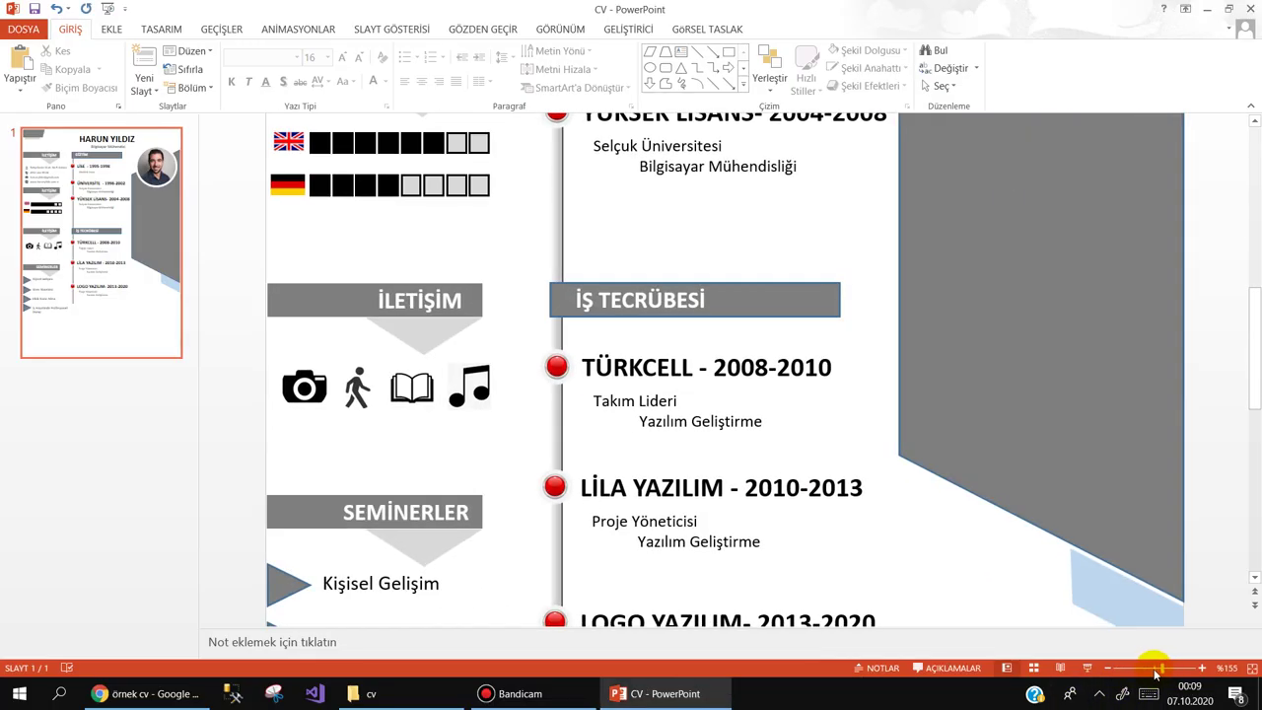
pyautogui.moveTo(1161, 669)
pyautogui.mouseDown()
pyautogui.moveTo(1135, 668)
pyautogui.moveTo(1162, 669)
pyautogui.mouseUp()
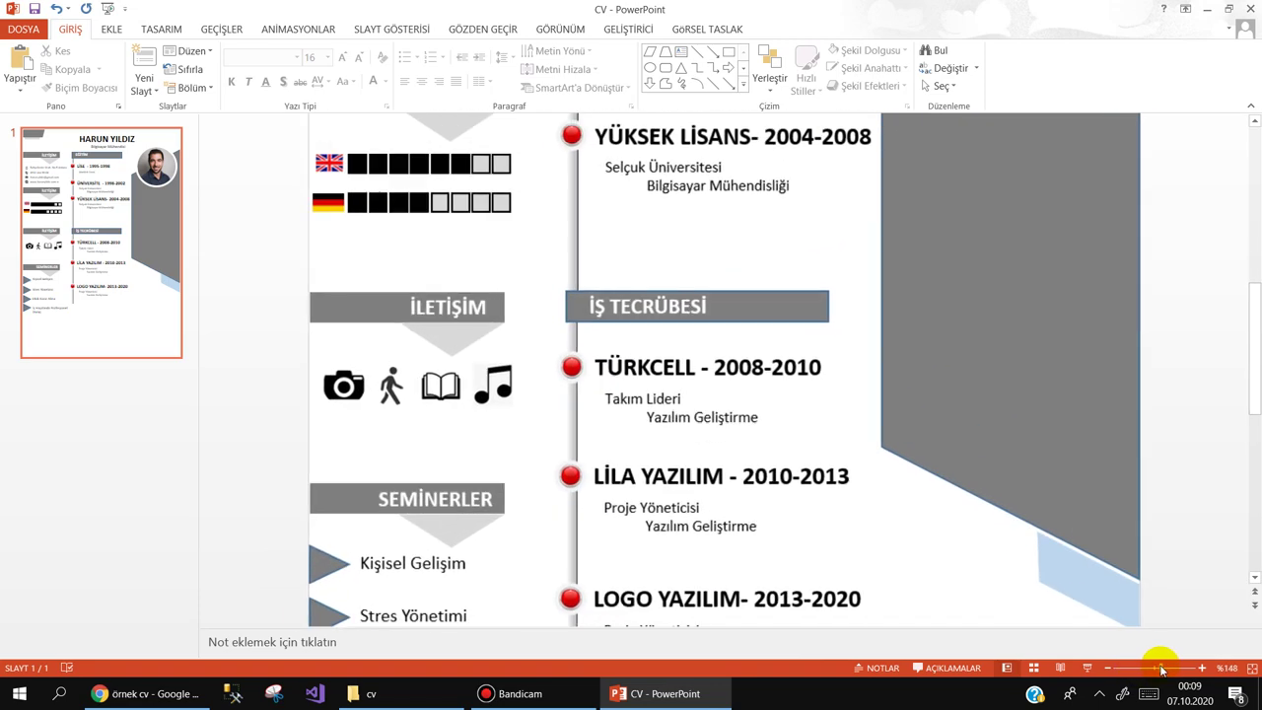
pyautogui.moveTo(1256, 374); pyautogui.dragTo(1259, 490)
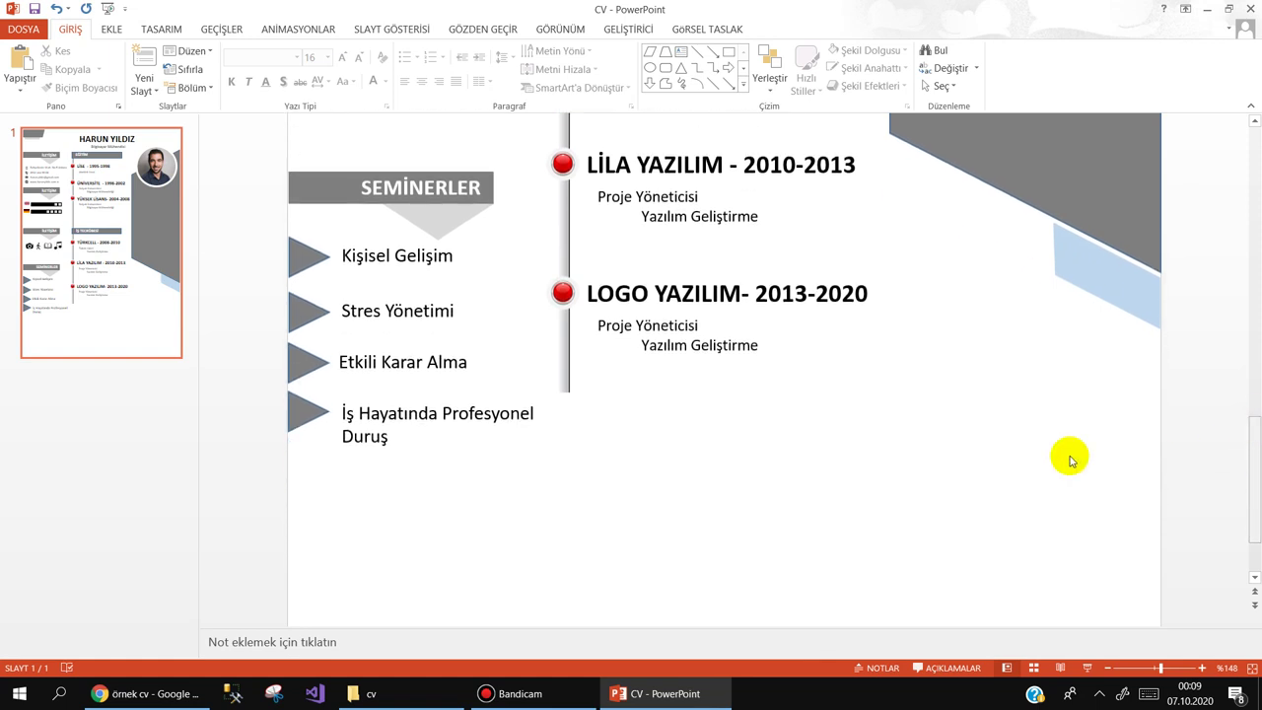
pyautogui.scroll(5, 643, 404)
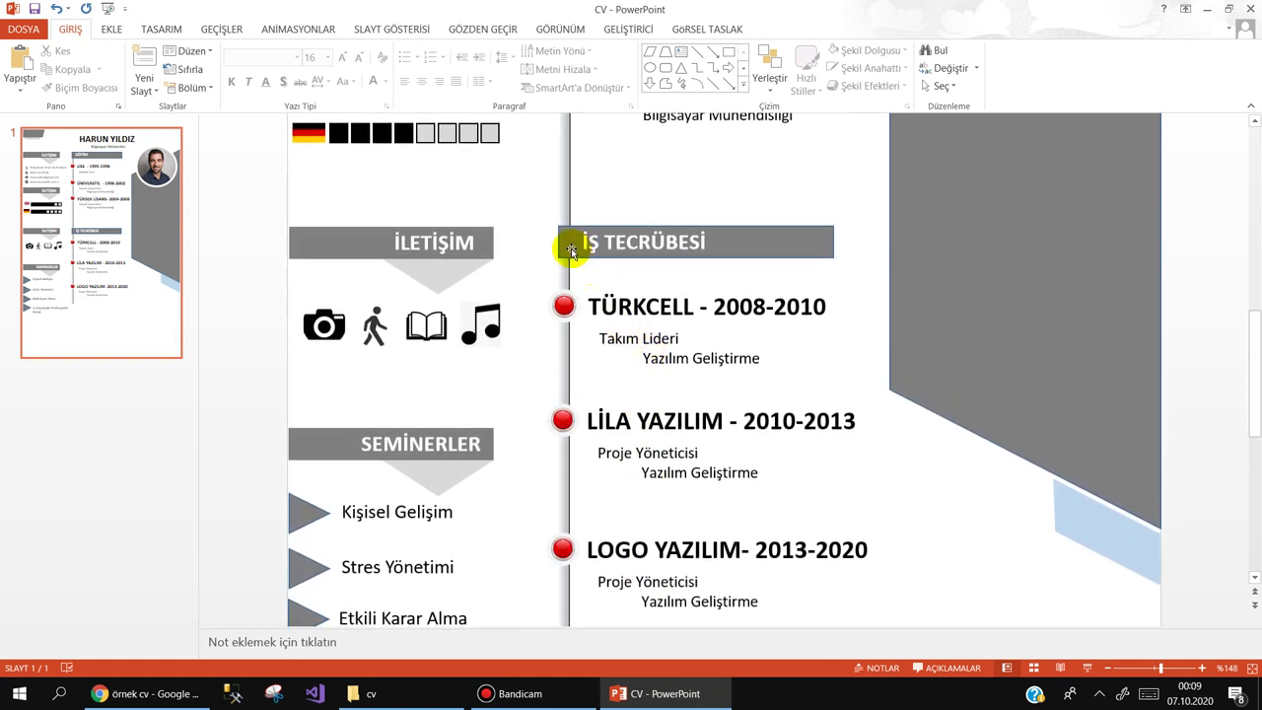
pyautogui.scroll(1, 571, 252)
pyautogui.scroll(3, 571, 252)
pyautogui.scroll(4, 571, 252)
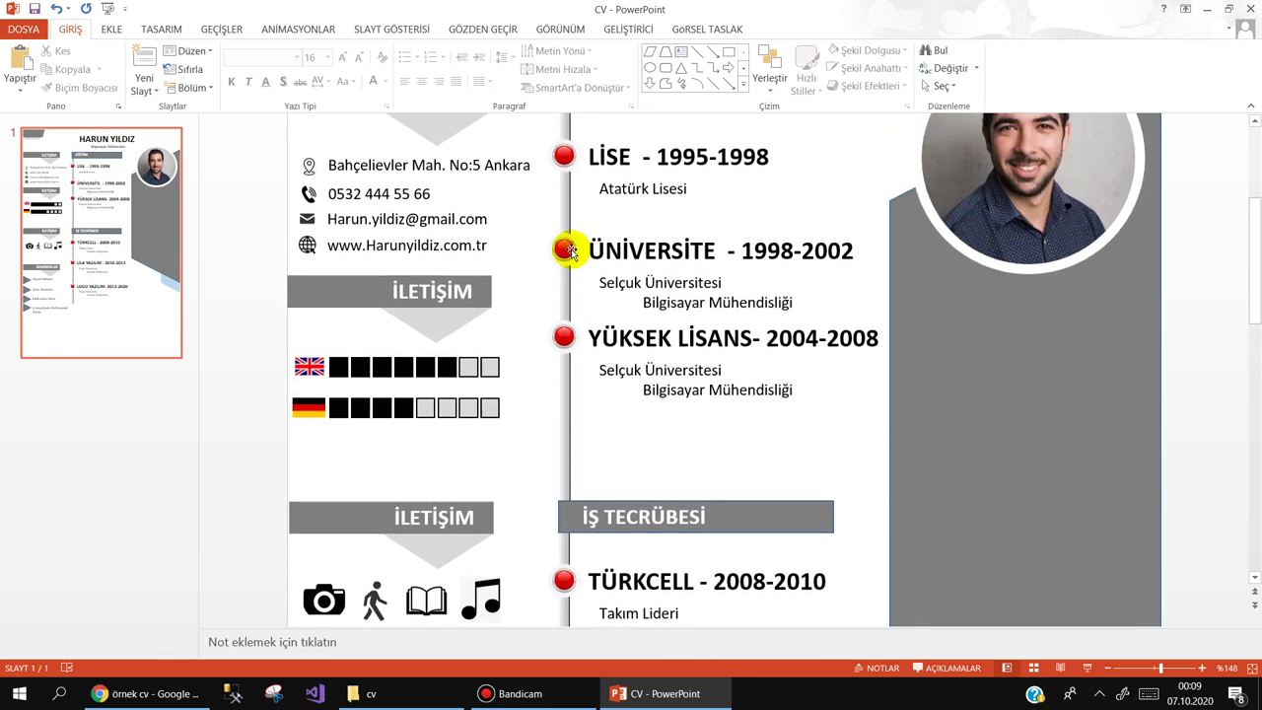
pyautogui.scroll(-1, 571, 252)
pyautogui.scroll(-3, 572, 251)
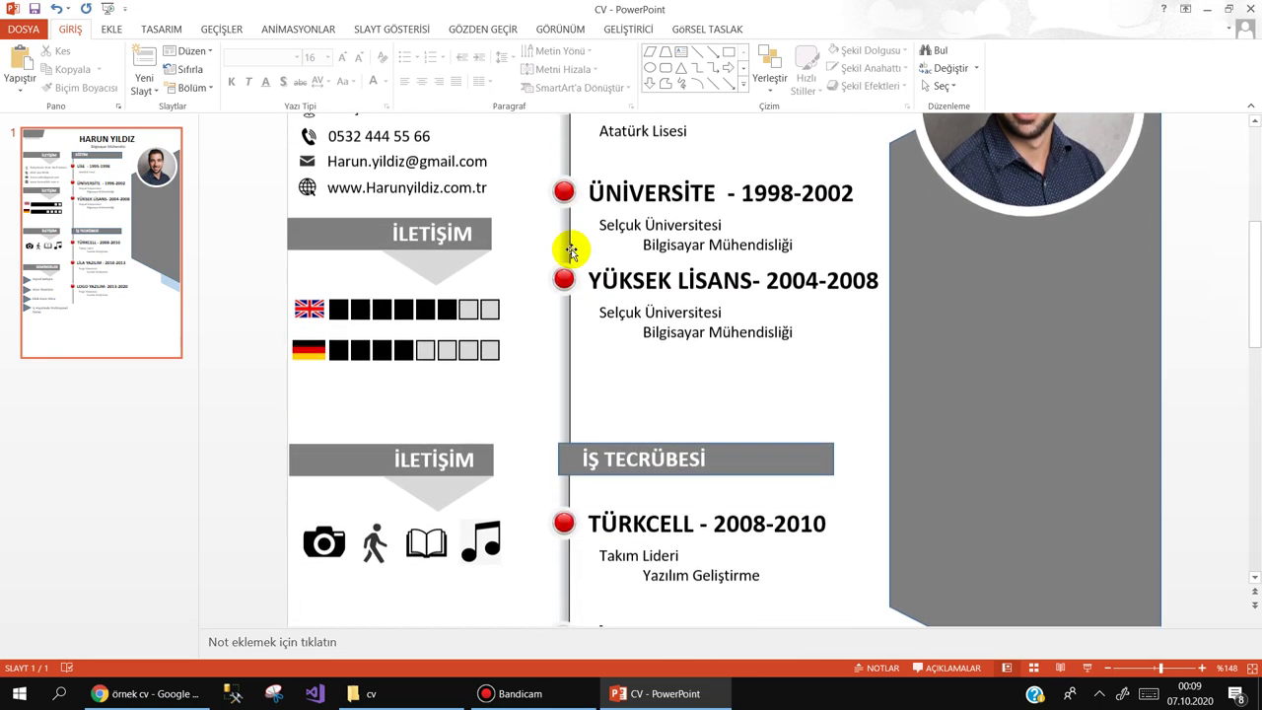
pyautogui.scroll(-2, 577, 286)
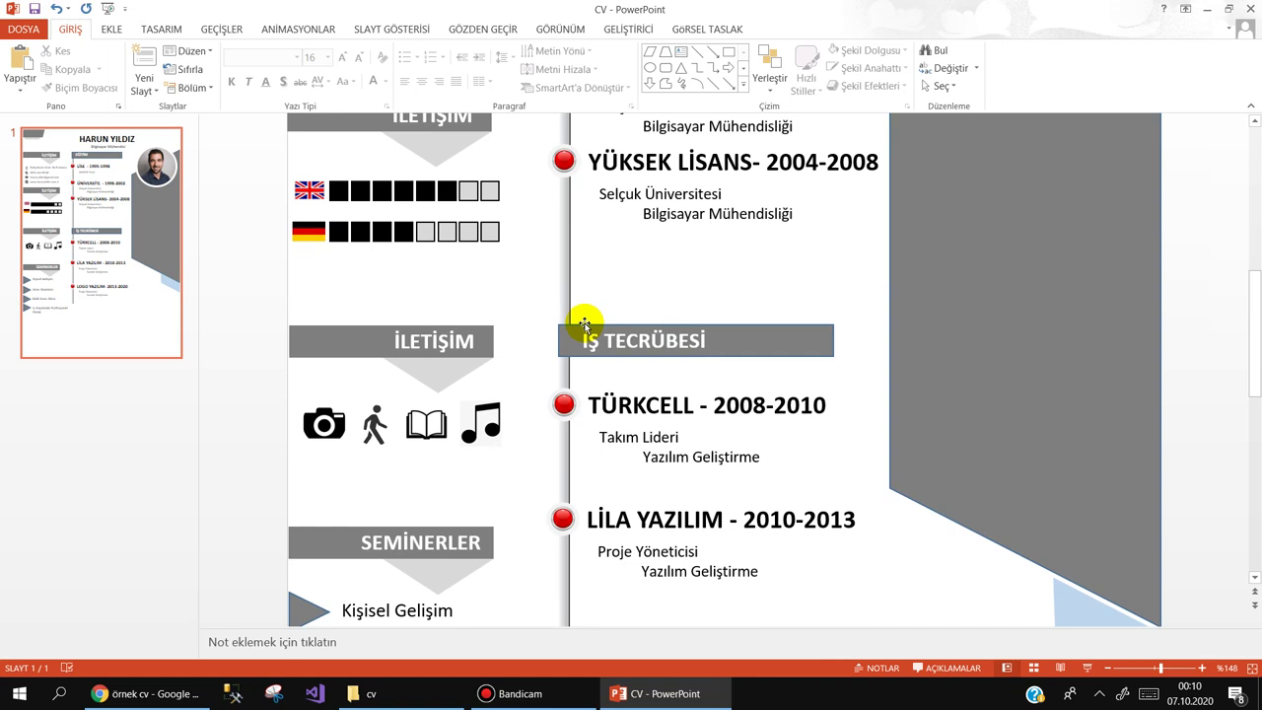
pyautogui.scroll(-2, 592, 340)
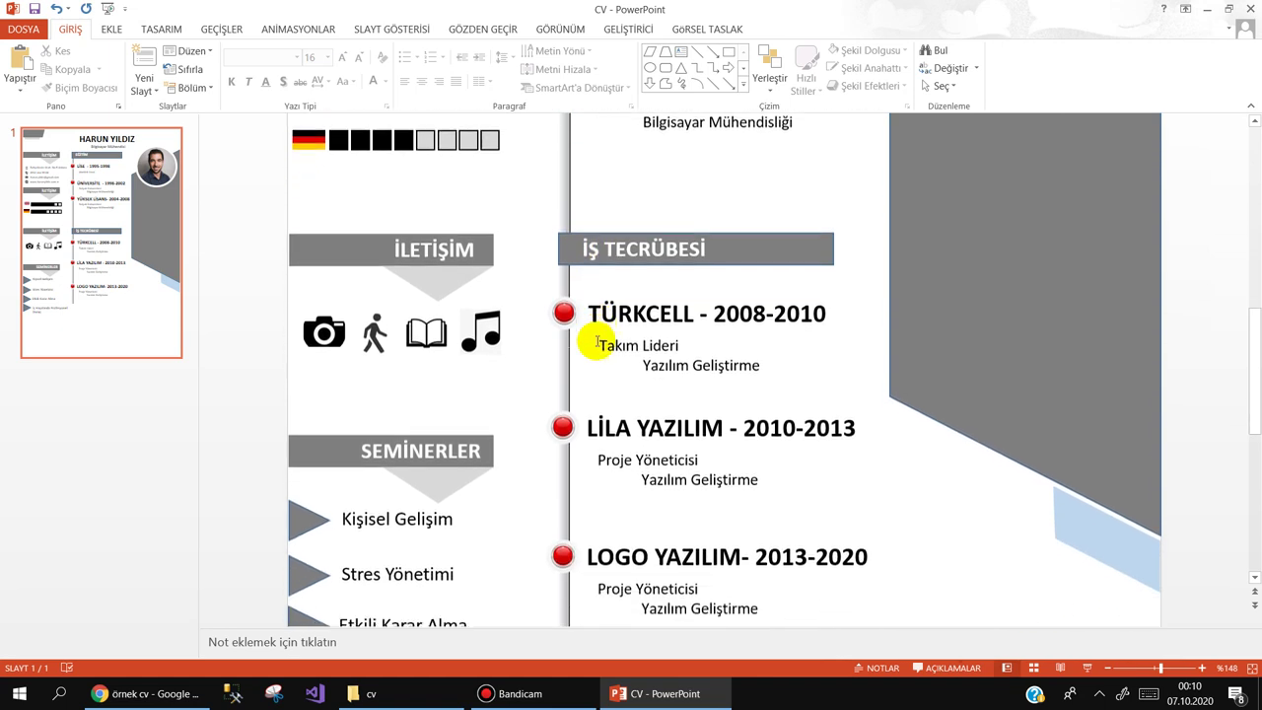
pyautogui.scroll(-2, 593, 340)
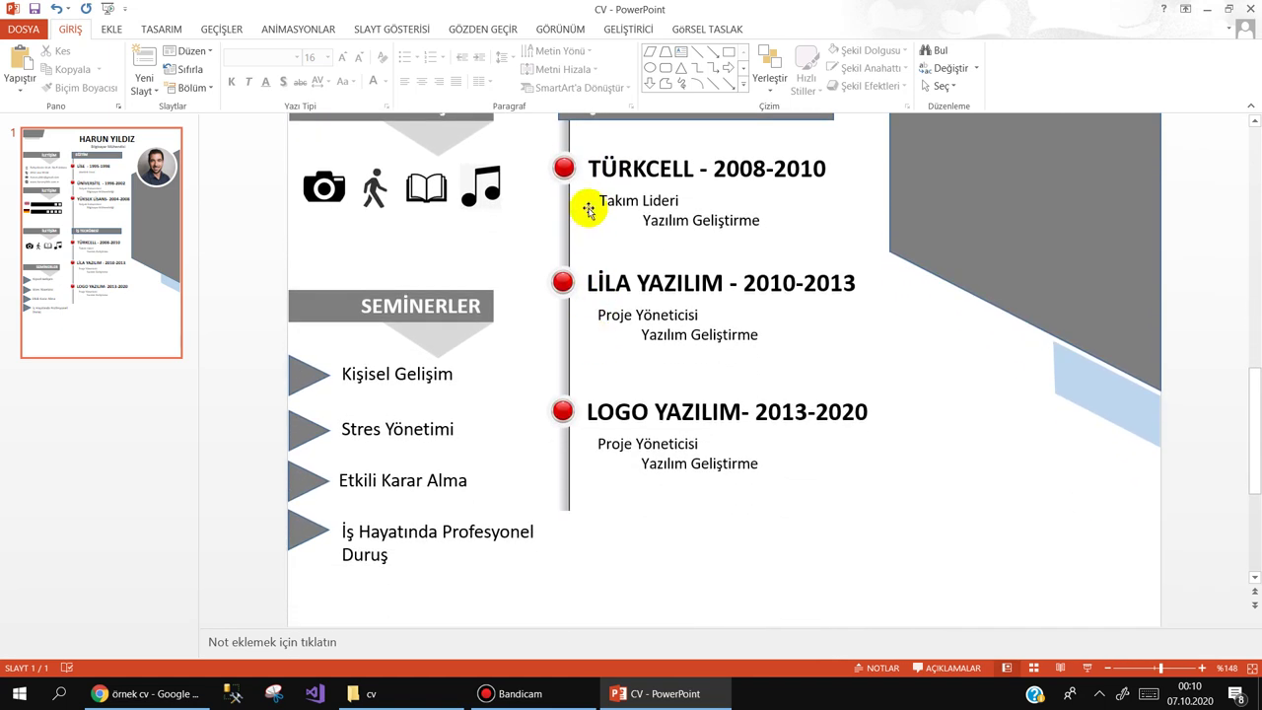
pyautogui.scroll(1, 586, 203)
pyautogui.click(577, 180)
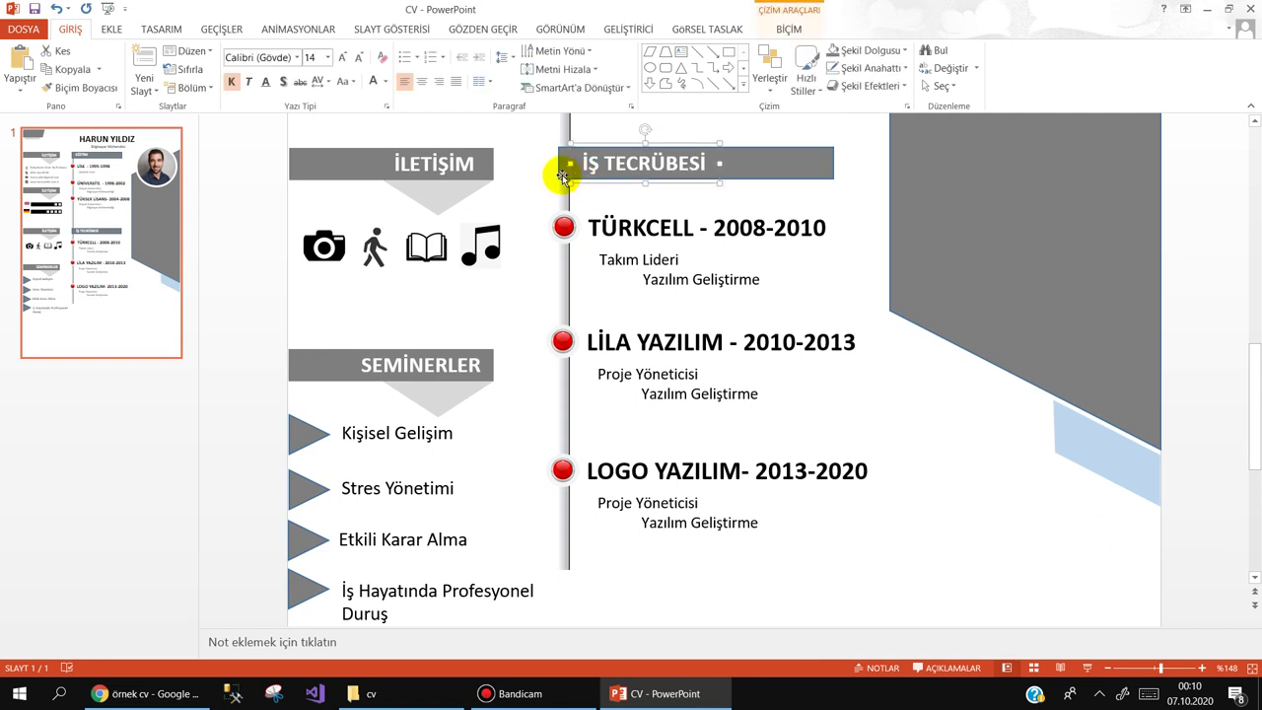
# Place a copy of the İŞ TECRÜBESİ header bar below the LOGO YAZILIM entry.
pyautogui.click(723, 167)
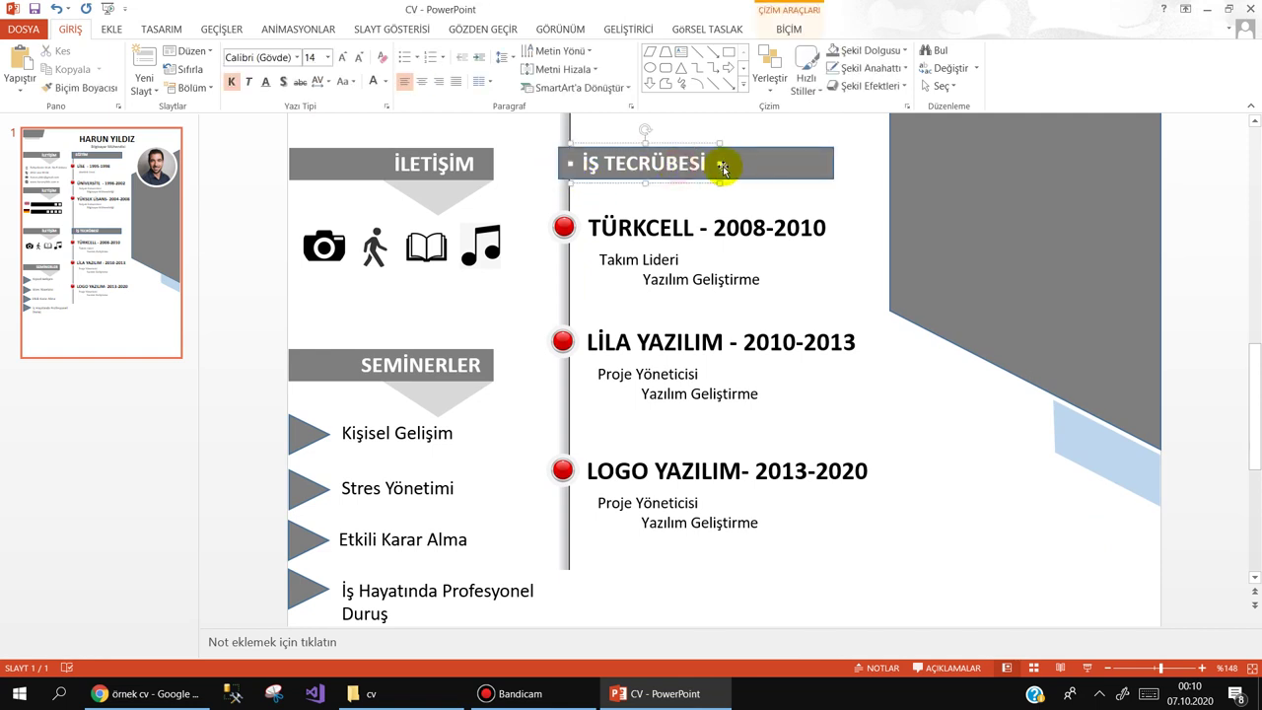
pyautogui.keyDown('shift'); pyautogui.click(756, 168); pyautogui.keyUp('shift')
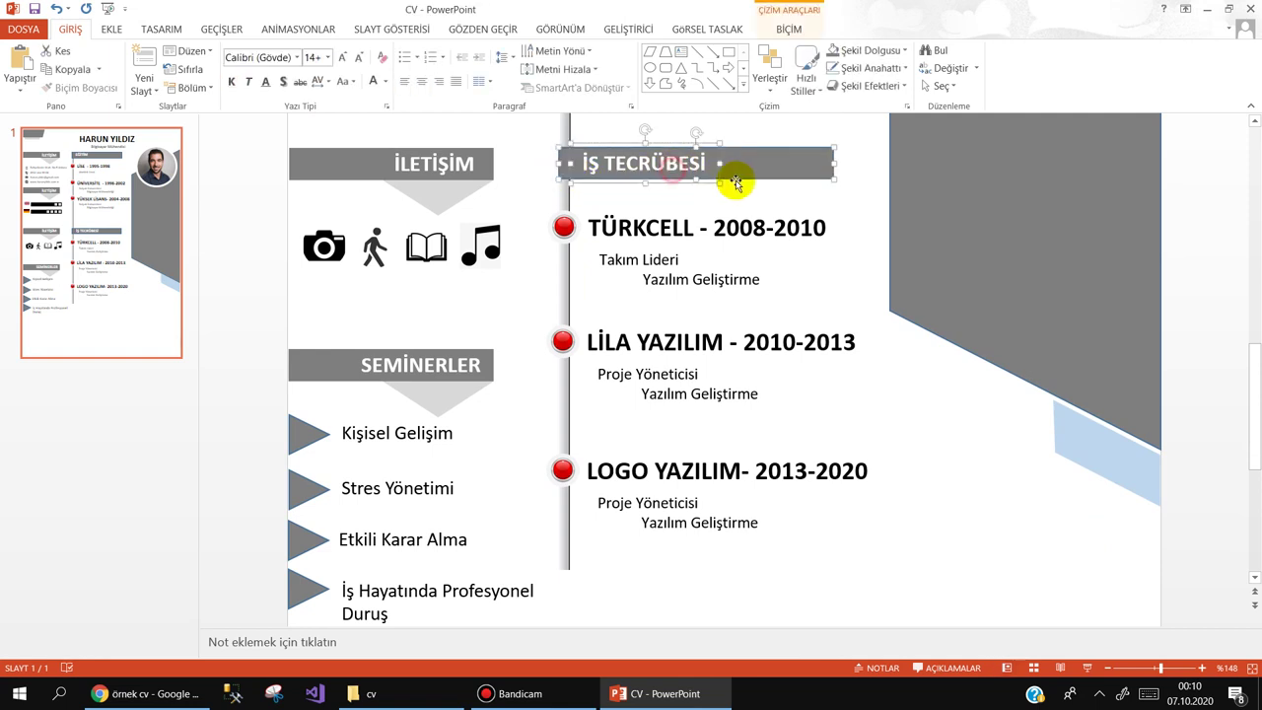
pyautogui.moveTo(754, 174); pyautogui.dragTo(754, 596)
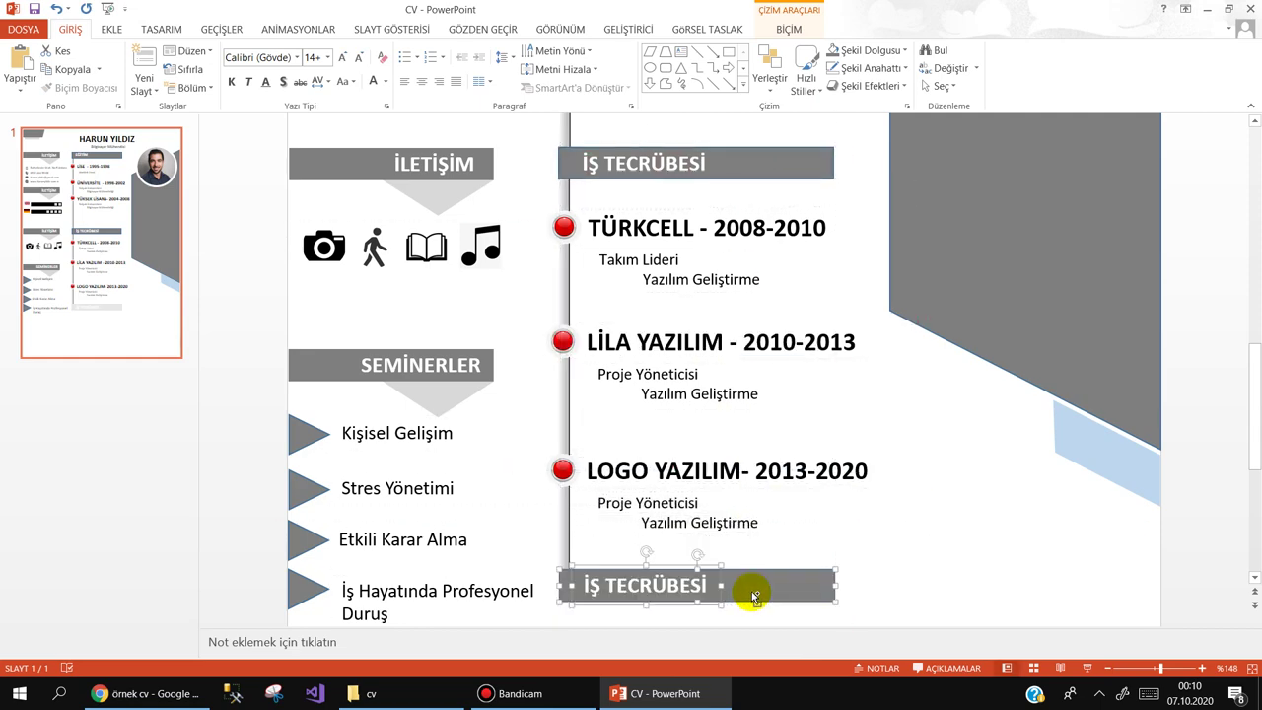
pyautogui.scroll(-2, 912, 557)
pyautogui.scroll(-3, 917, 552)
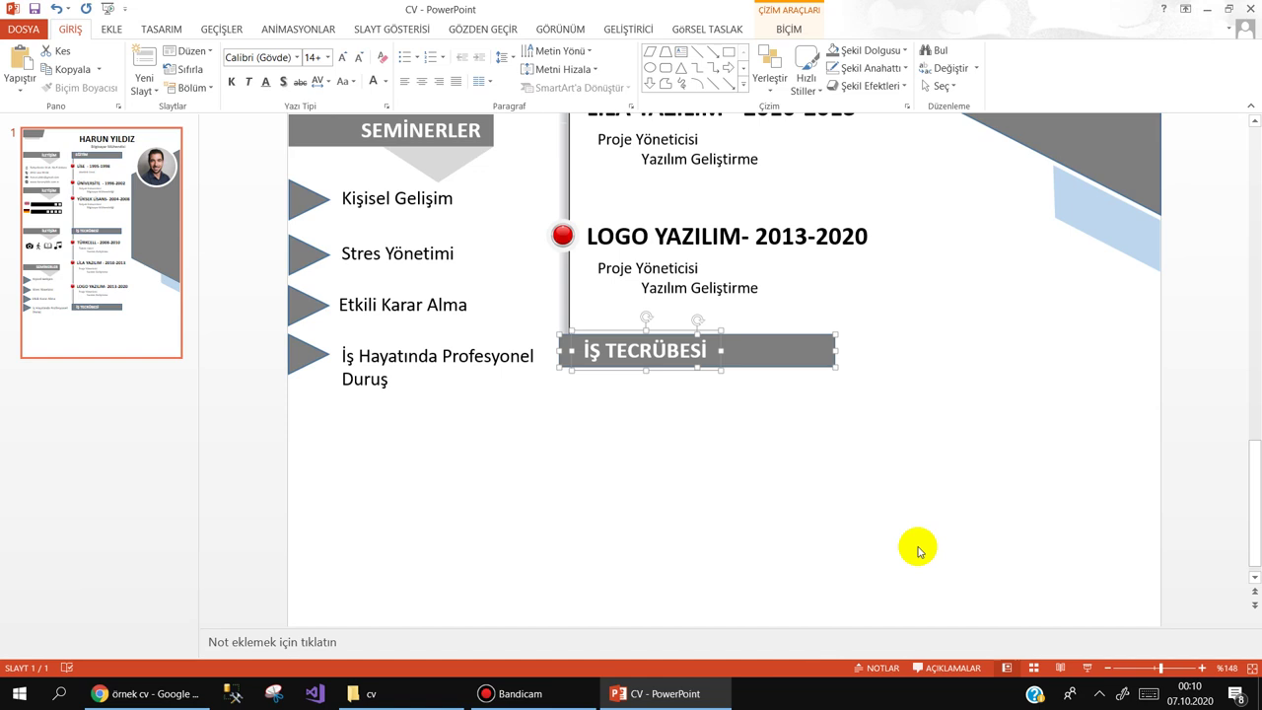
pyautogui.click(862, 440)
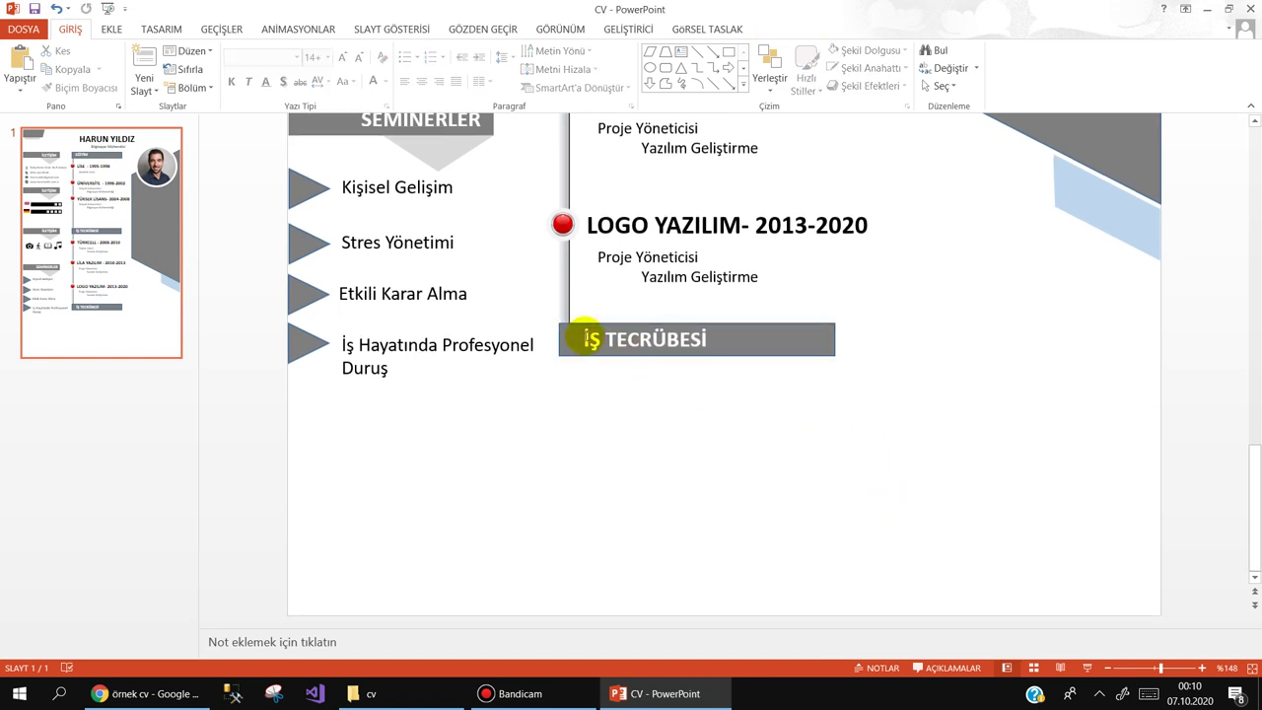
# Replace the copied header's text with MESLEKİ BİLGİ.
pyautogui.moveTo(590, 339); pyautogui.dragTo(705, 338)
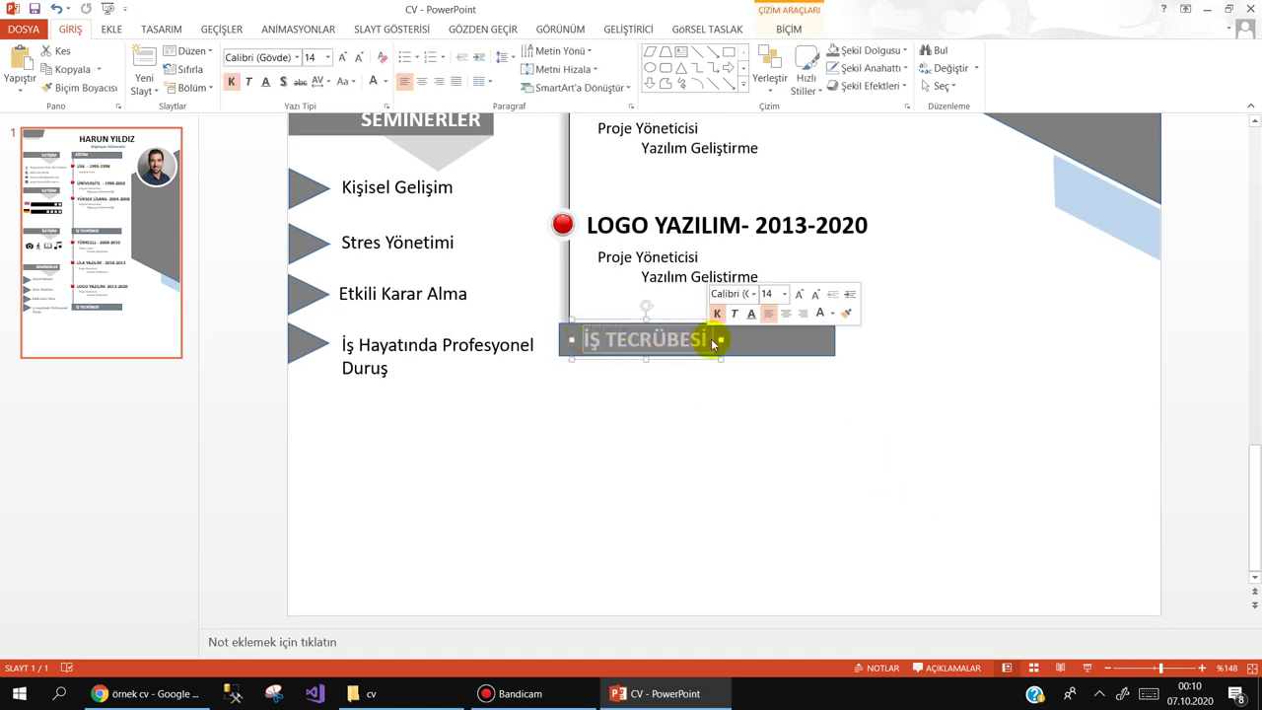
pyautogui.write('Mesleki Bilgi')
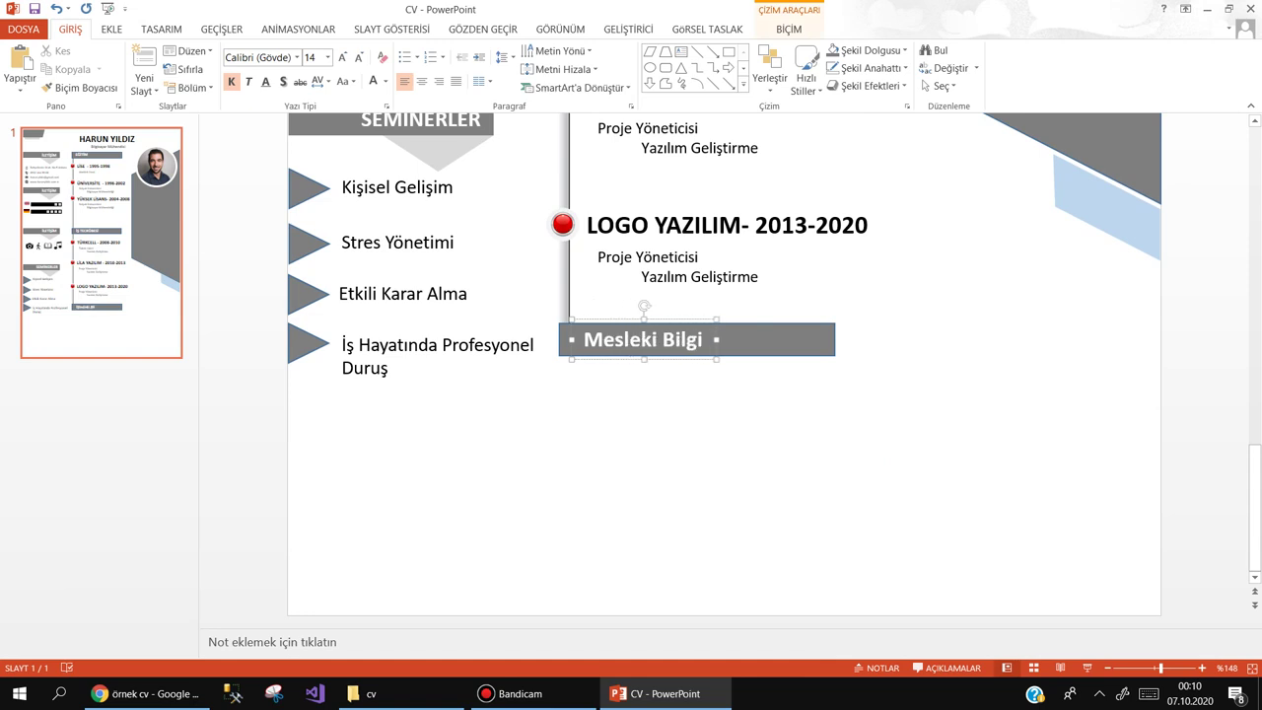
pyautogui.hotkey('ctrl', 'a')
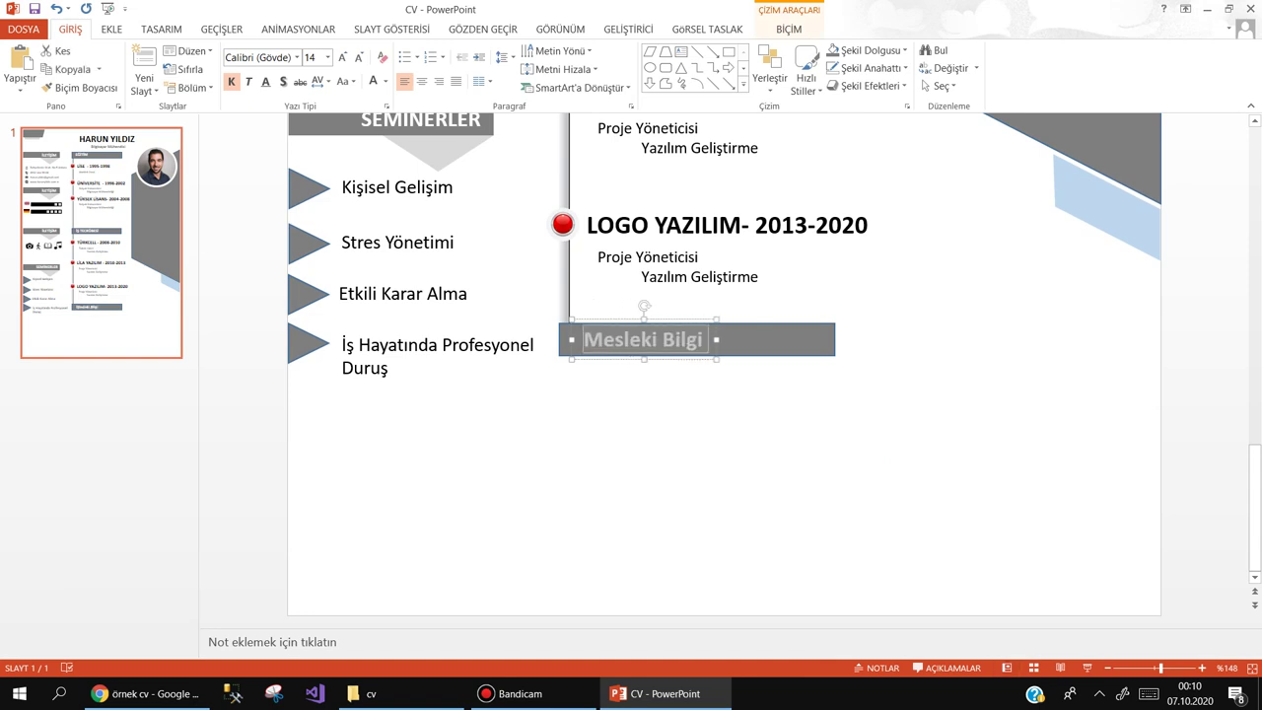
pyautogui.write('MESLEKİ BİLGİ')
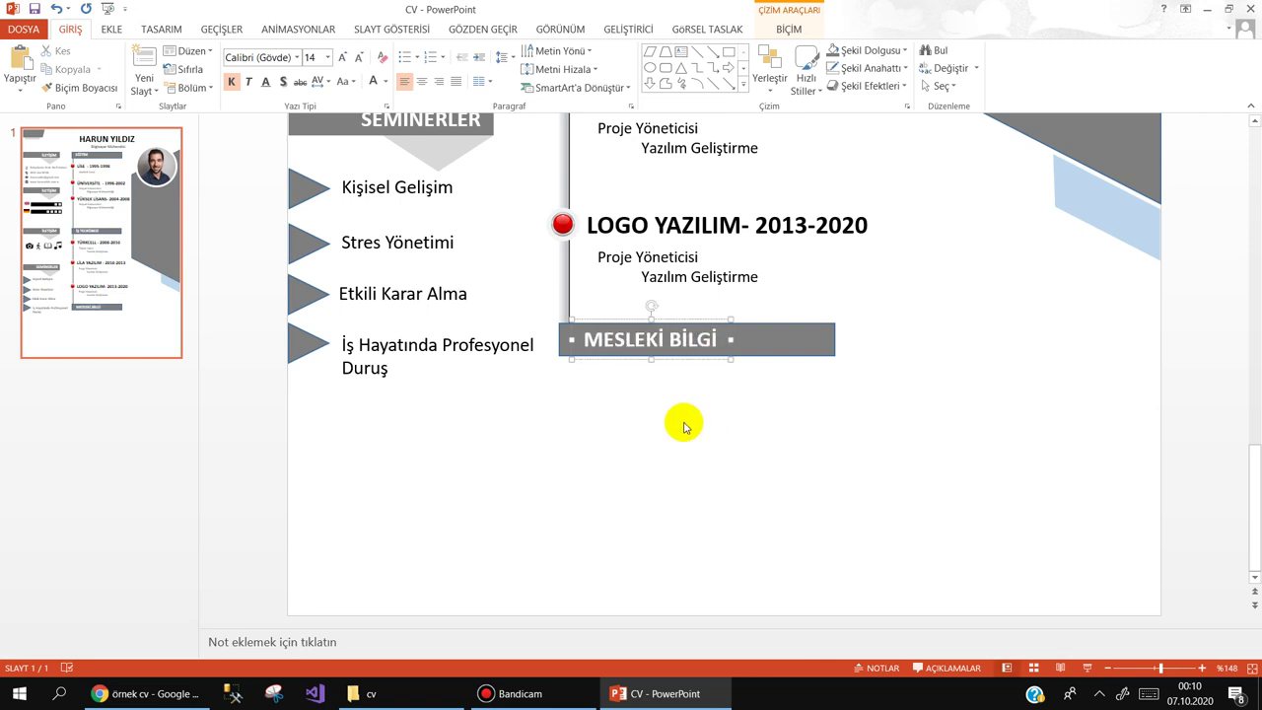
pyautogui.click(669, 426)
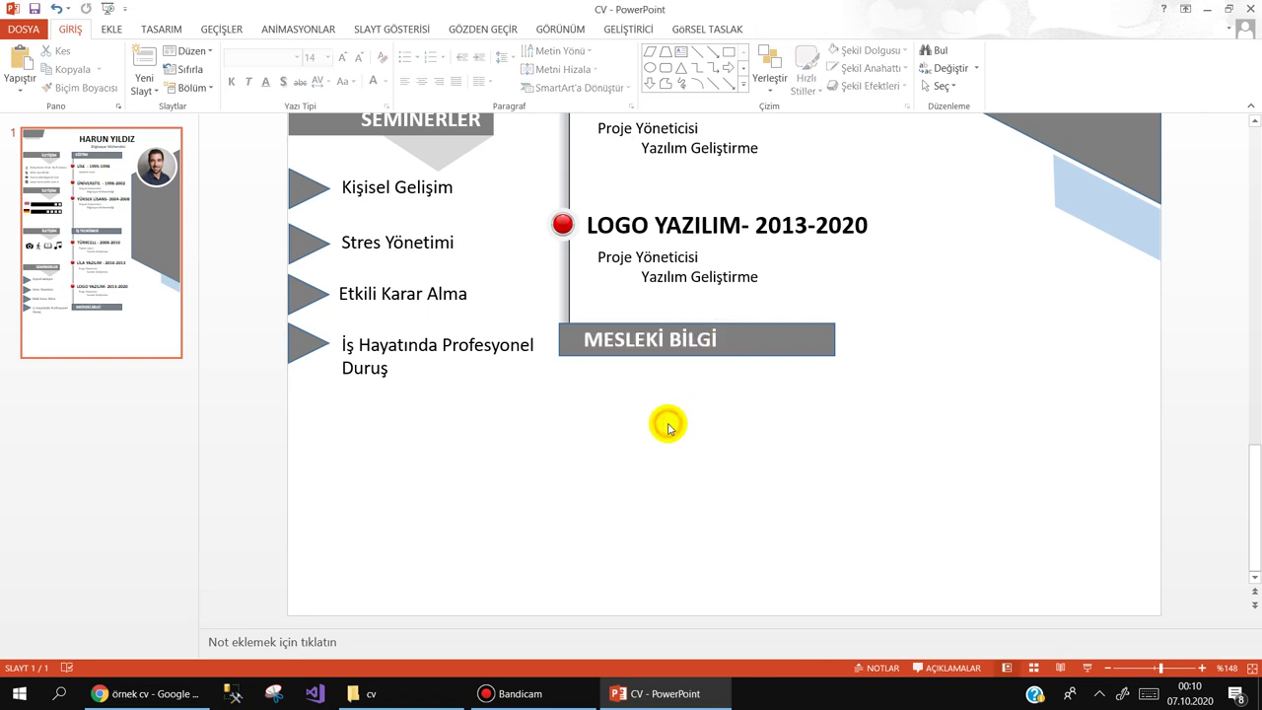
# Draw an arc below MESLEKİ BİLGİ, reshaped into a nearly closed circle with its gap at lower right.
pyautogui.click(111, 30)
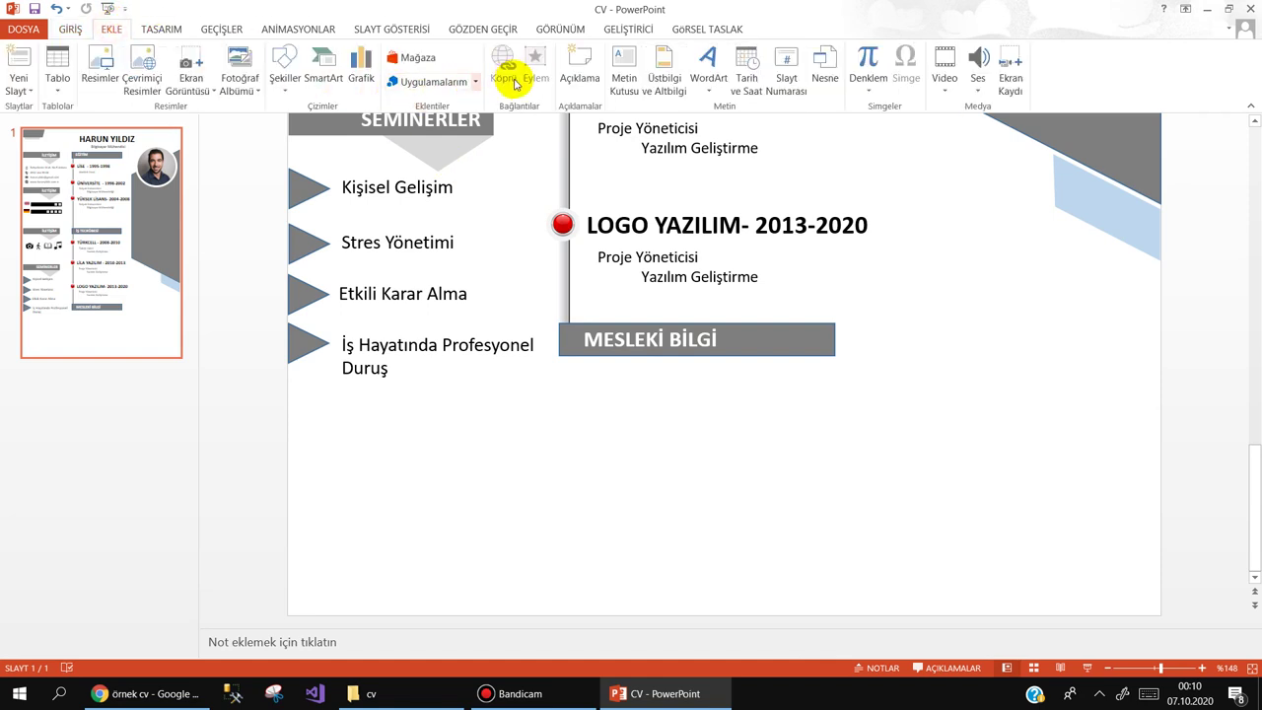
pyautogui.click(286, 92)
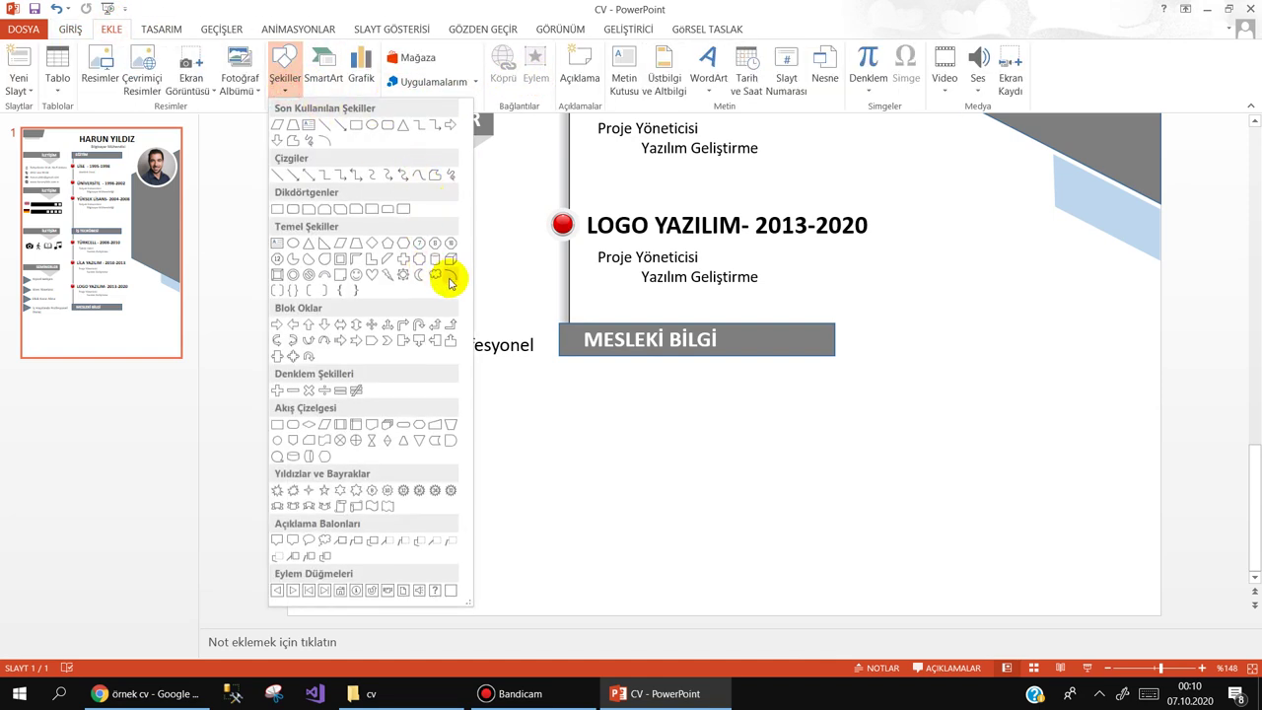
pyautogui.click(447, 278)
pyautogui.moveTo(747, 404); pyautogui.dragTo(589, 522)
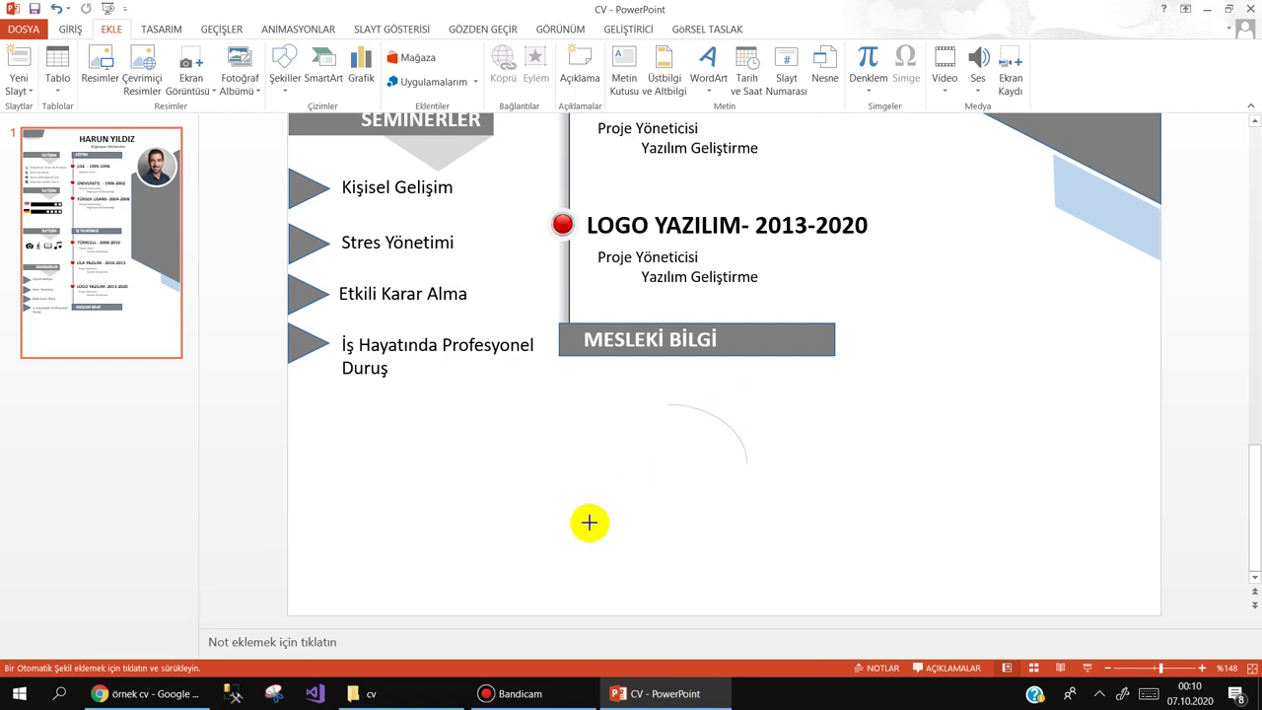
pyautogui.moveTo(668, 404); pyautogui.dragTo(632, 587)
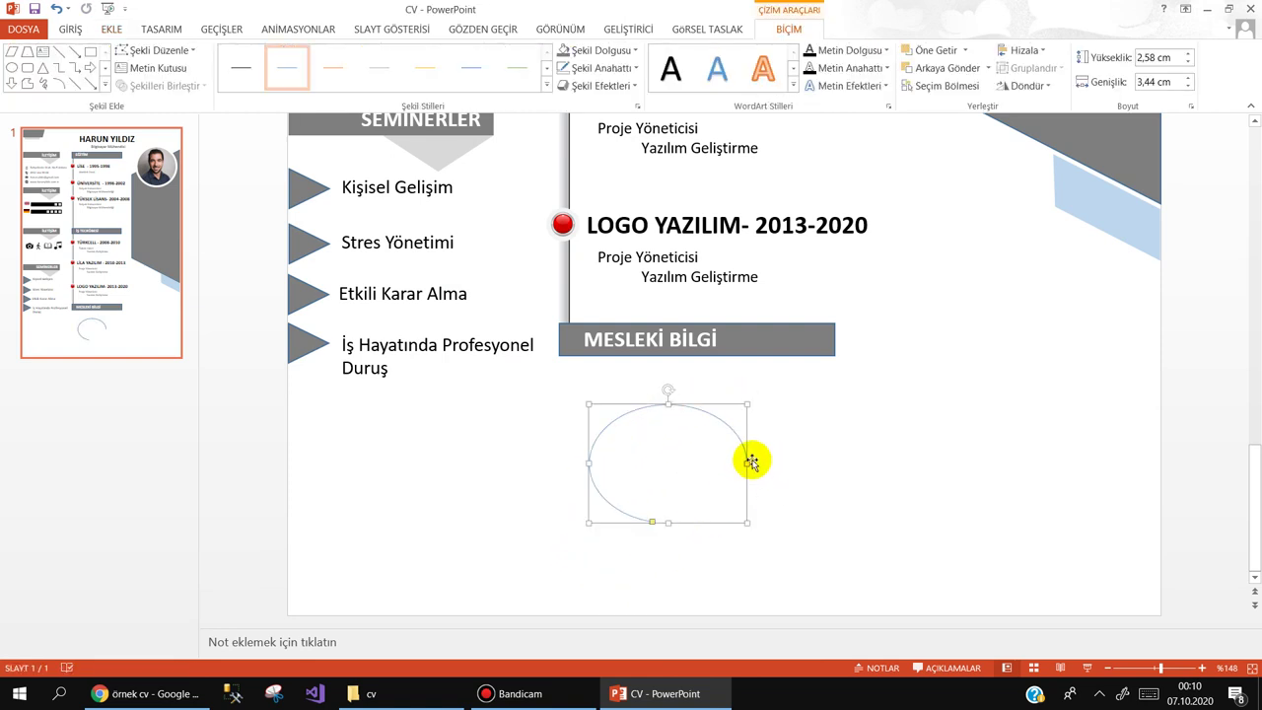
pyautogui.moveTo(590, 463); pyautogui.dragTo(627, 463)
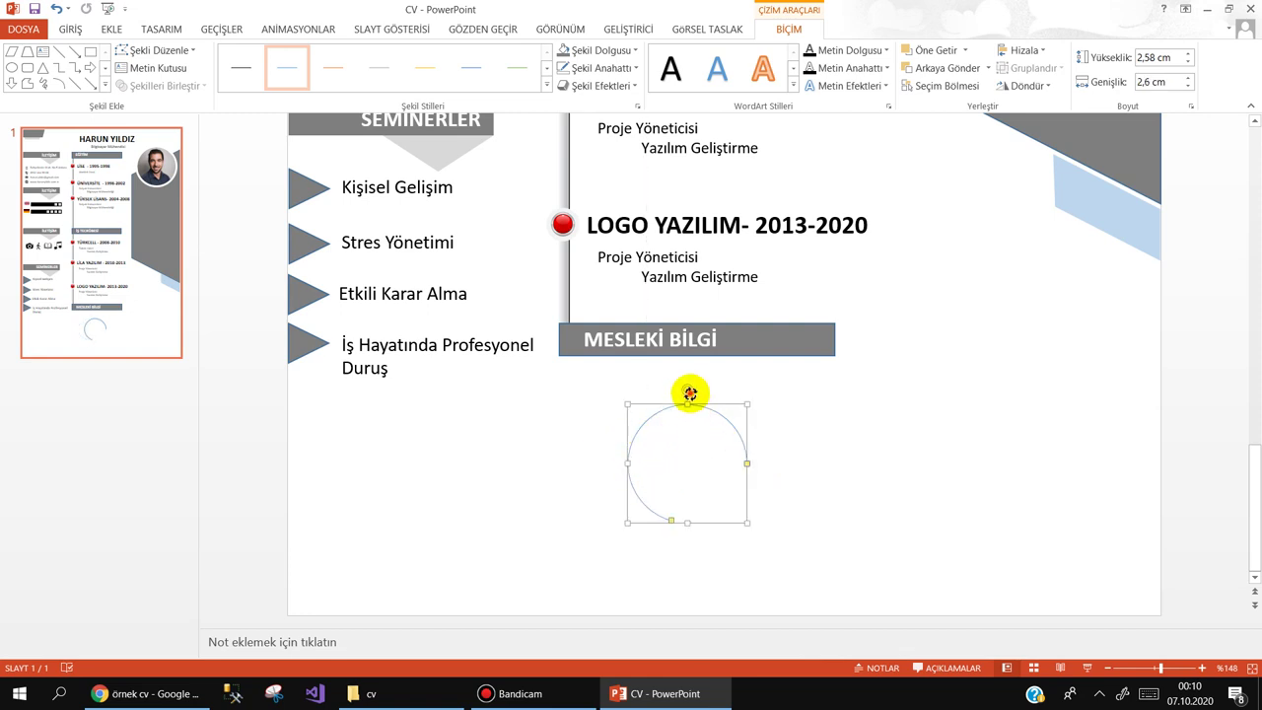
pyautogui.moveTo(687, 390); pyautogui.dragTo(623, 458)
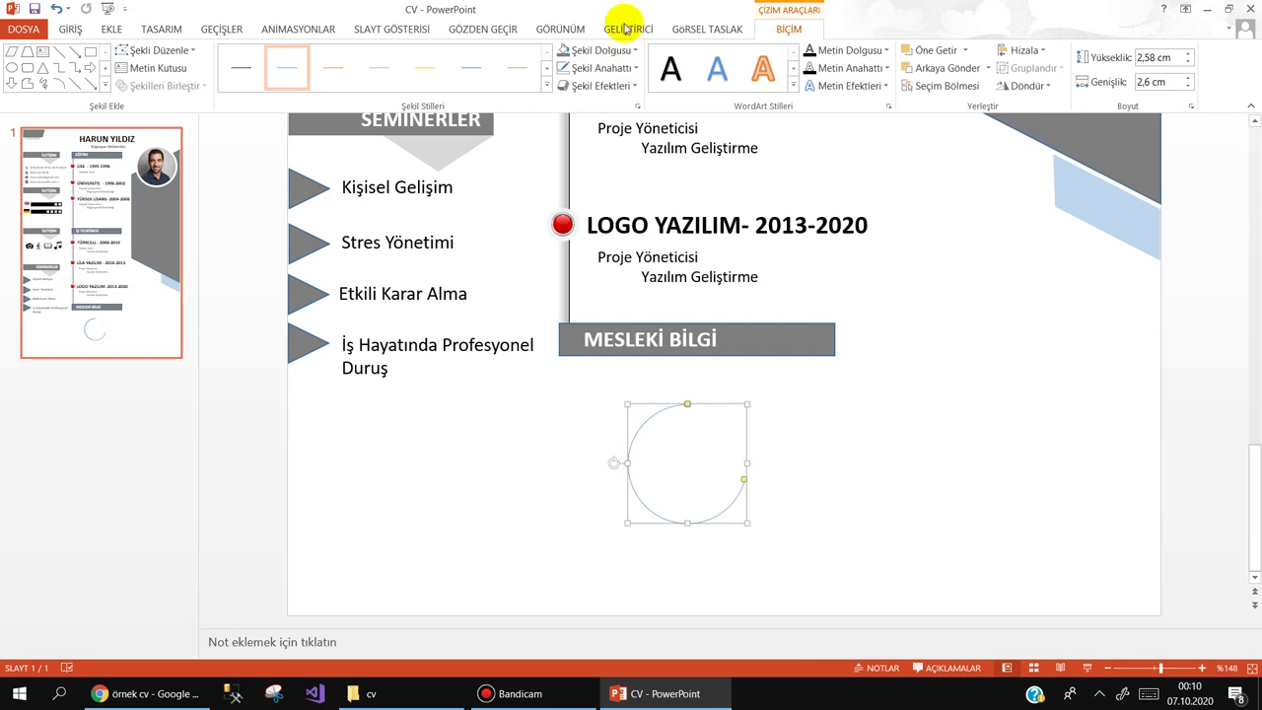
# Give the arc a thick 9,5 pt outline and bring up the More Lines settings.
pyautogui.click(632, 68)
pyautogui.moveTo(612, 311)
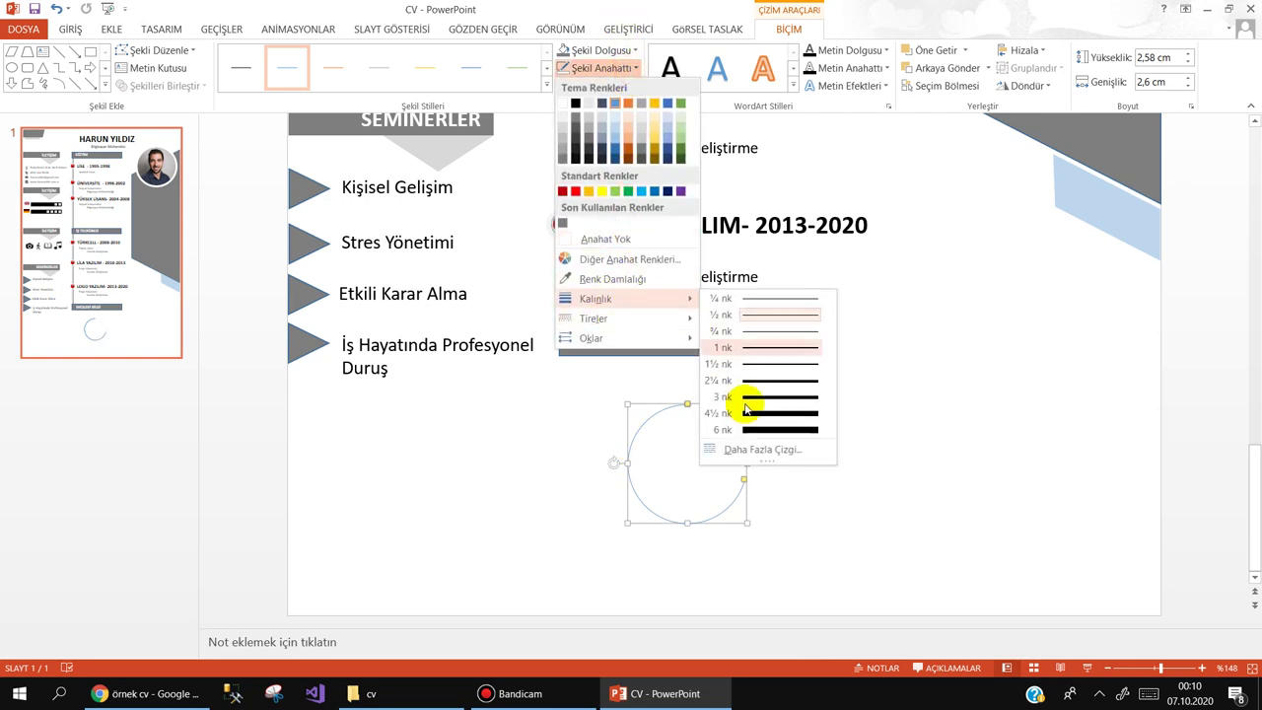
pyautogui.click(746, 412)
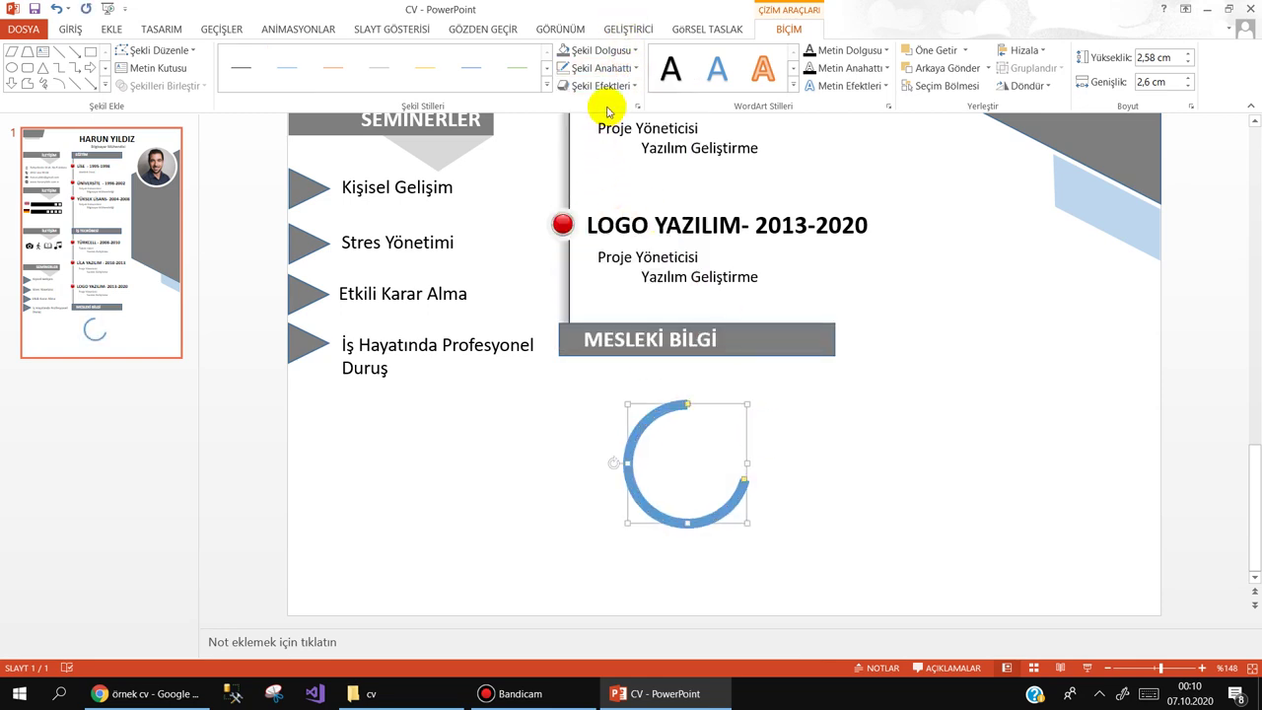
pyautogui.click(631, 68)
pyautogui.moveTo(631, 304)
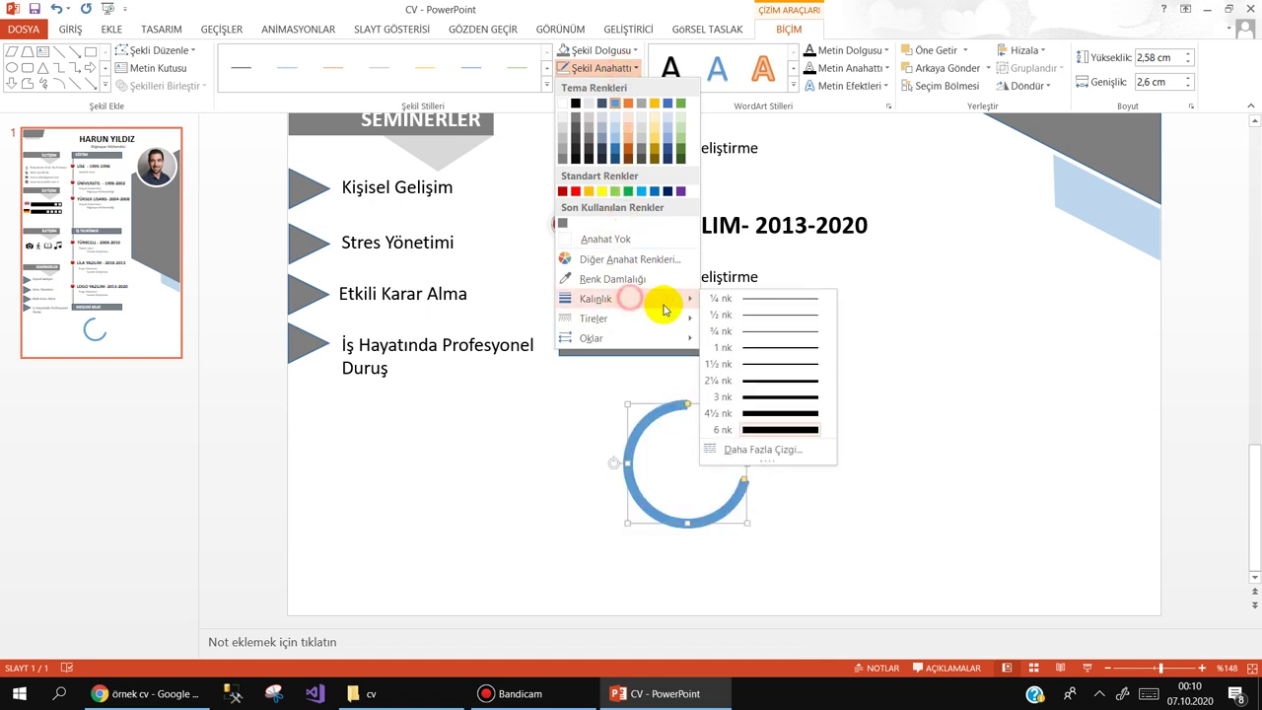
pyautogui.click(763, 452)
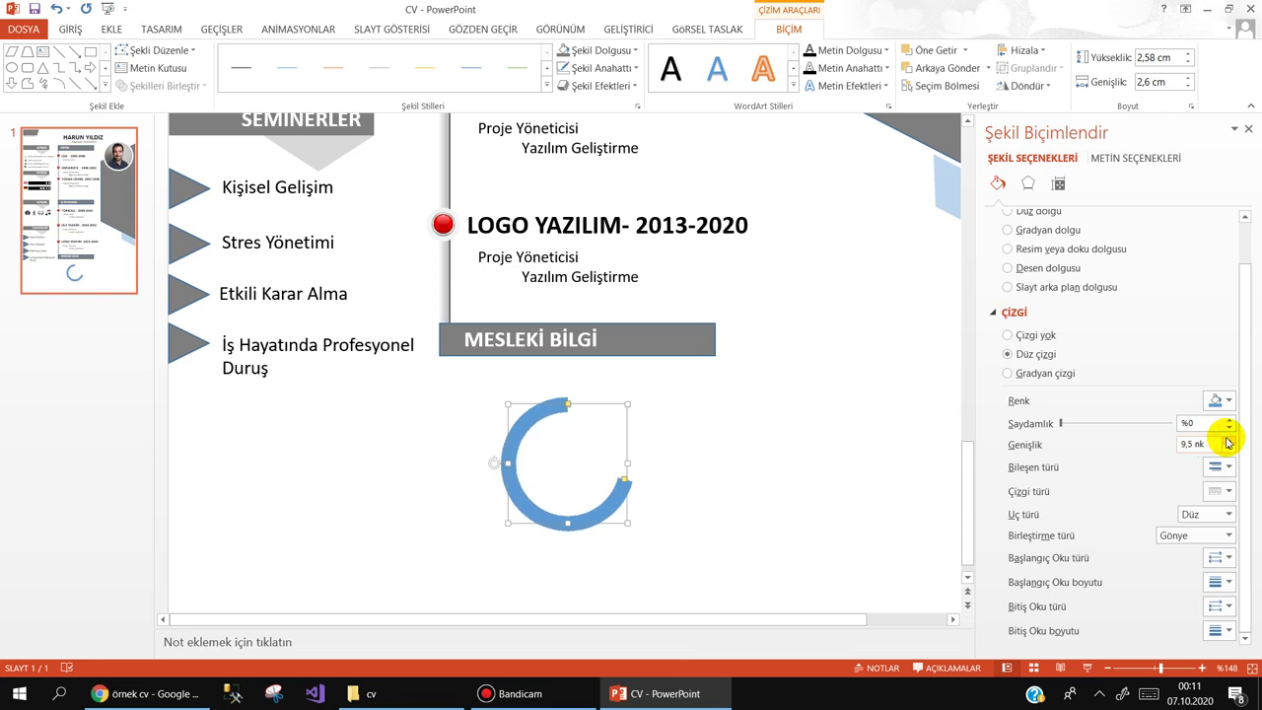
# Set the ring's line width to 13 pt, shrink it to about 2 cm, and close its gap.
pyautogui.click(1228, 440)
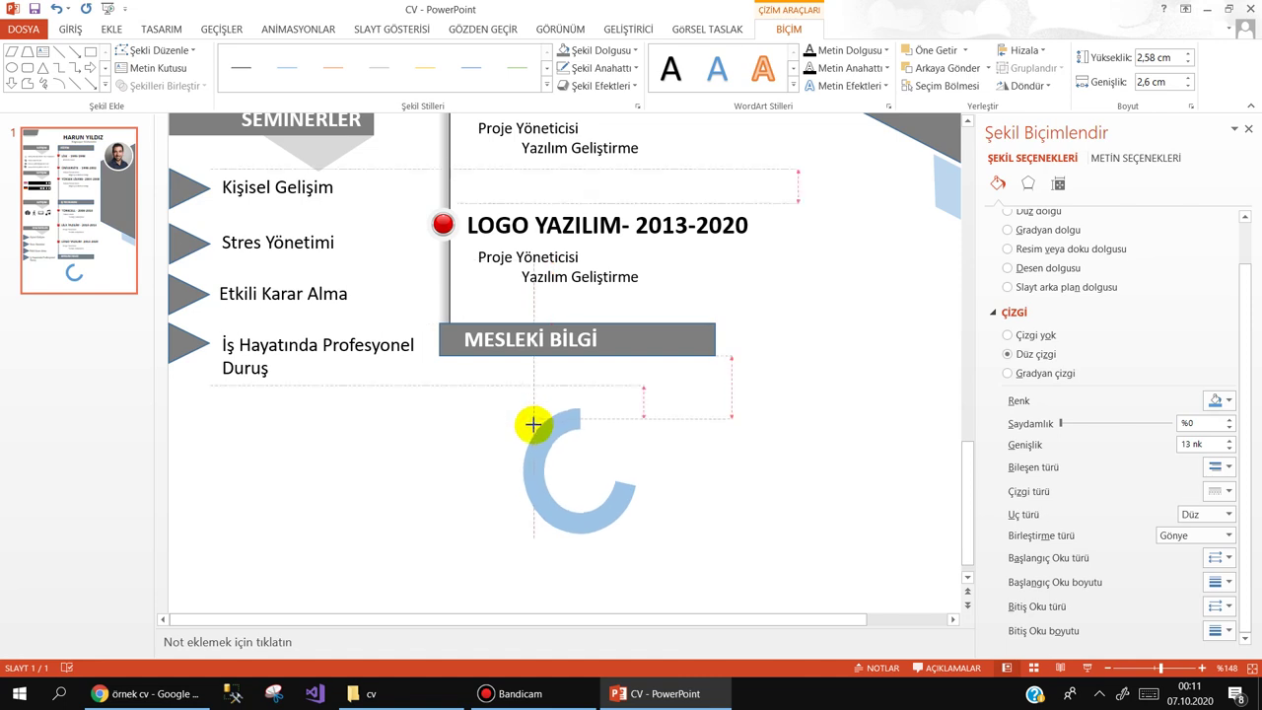
pyautogui.moveTo(507, 401); pyautogui.dragTo(533, 426)
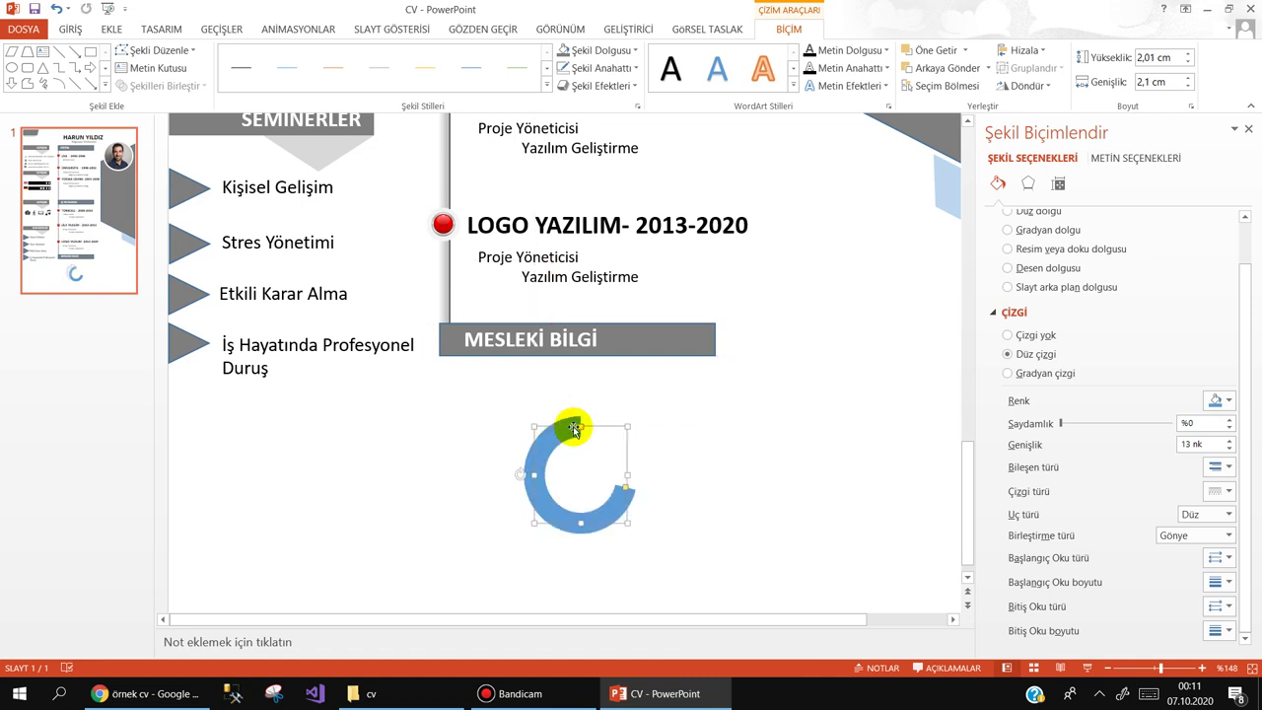
pyautogui.click(704, 440)
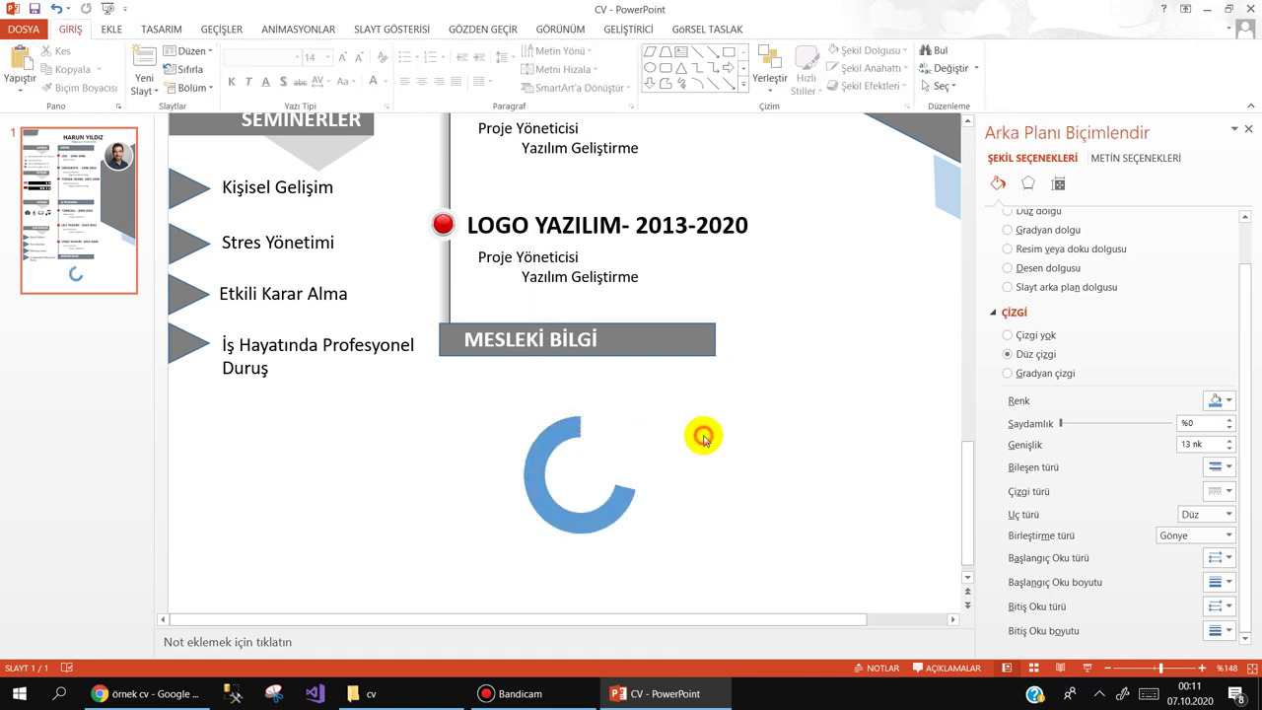
pyautogui.click(560, 426)
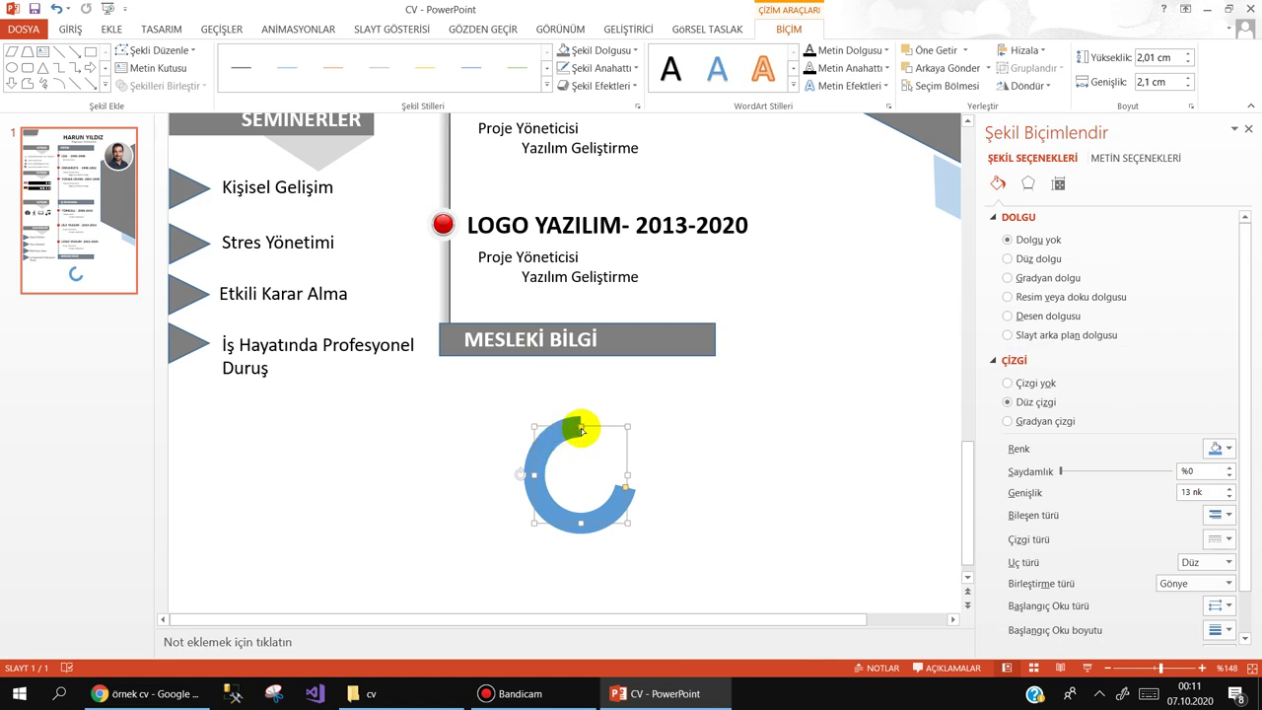
pyautogui.moveTo(581, 429); pyautogui.dragTo(625, 490)
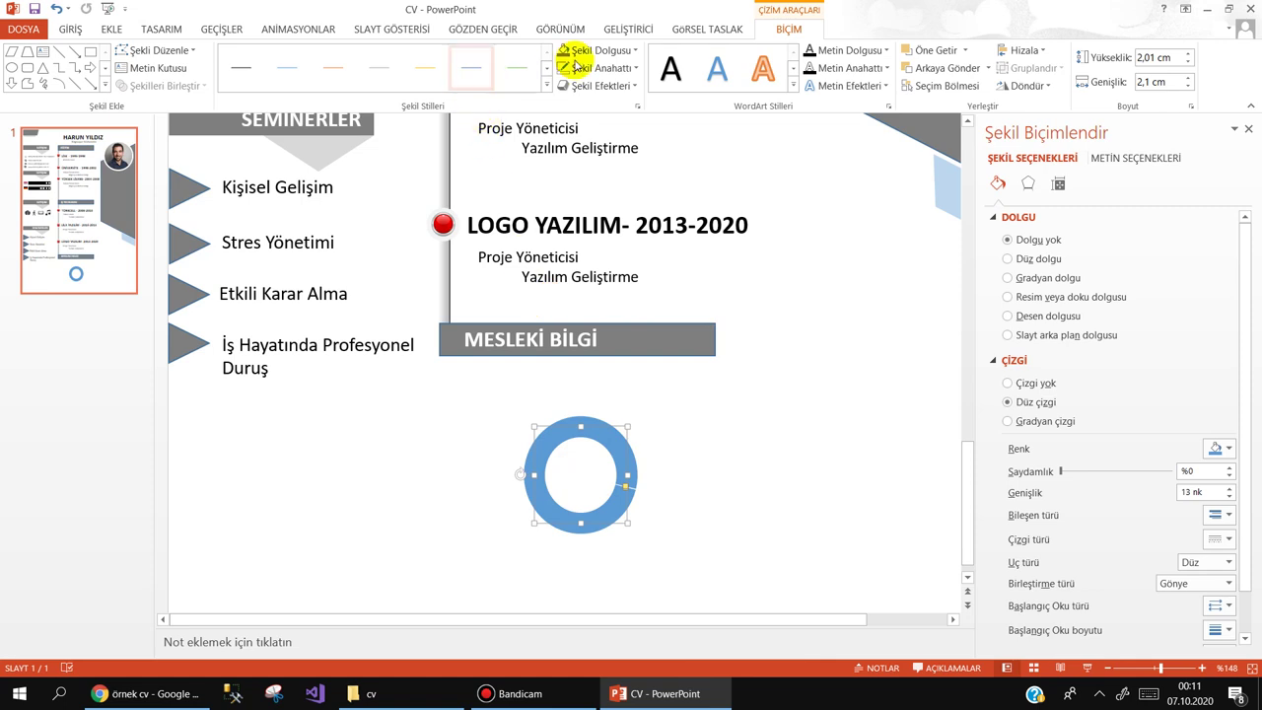
# Remove the ring's fill and make its outline light grey.
pyautogui.click(636, 51)
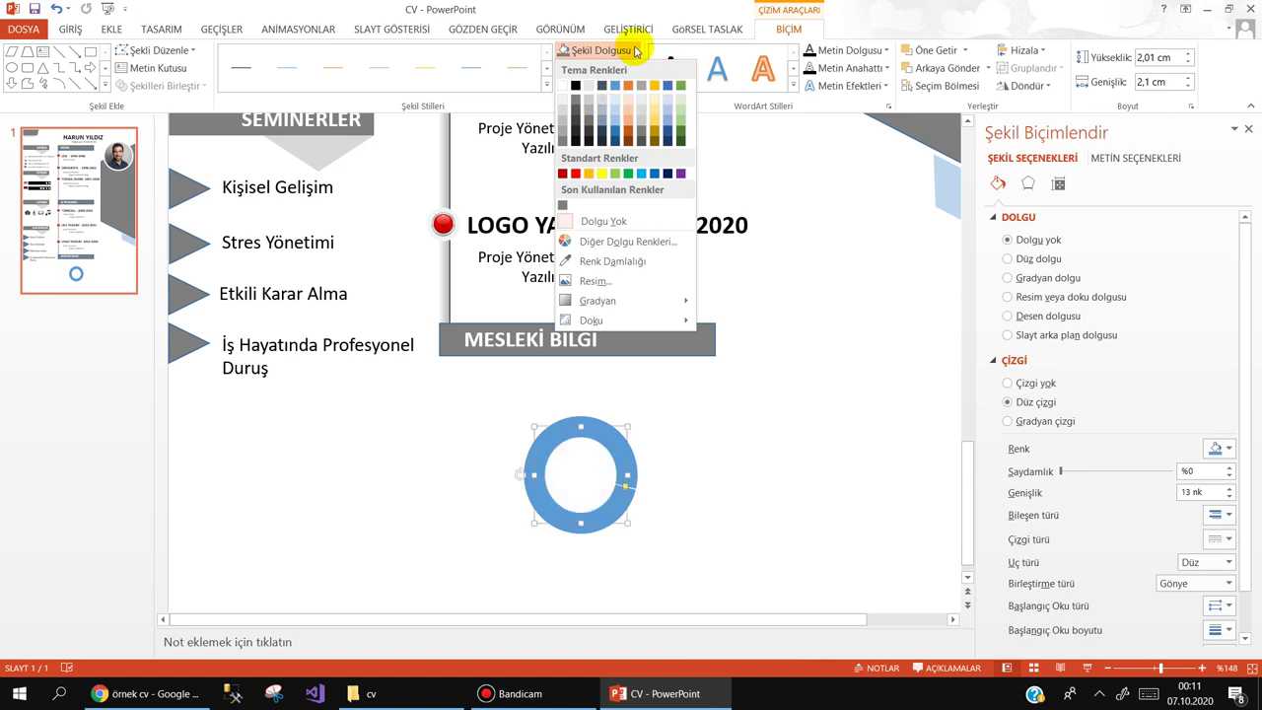
pyautogui.click(636, 52)
pyautogui.click(635, 50)
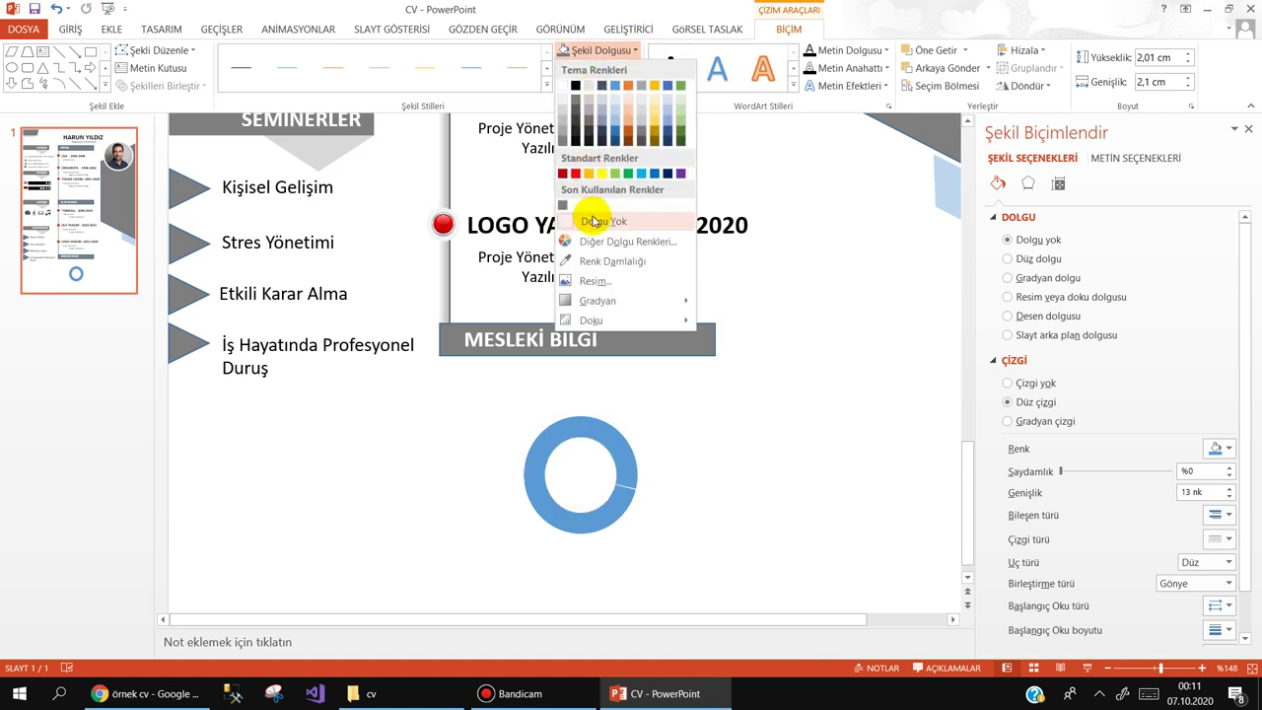
pyautogui.click(592, 221)
pyautogui.click(640, 68)
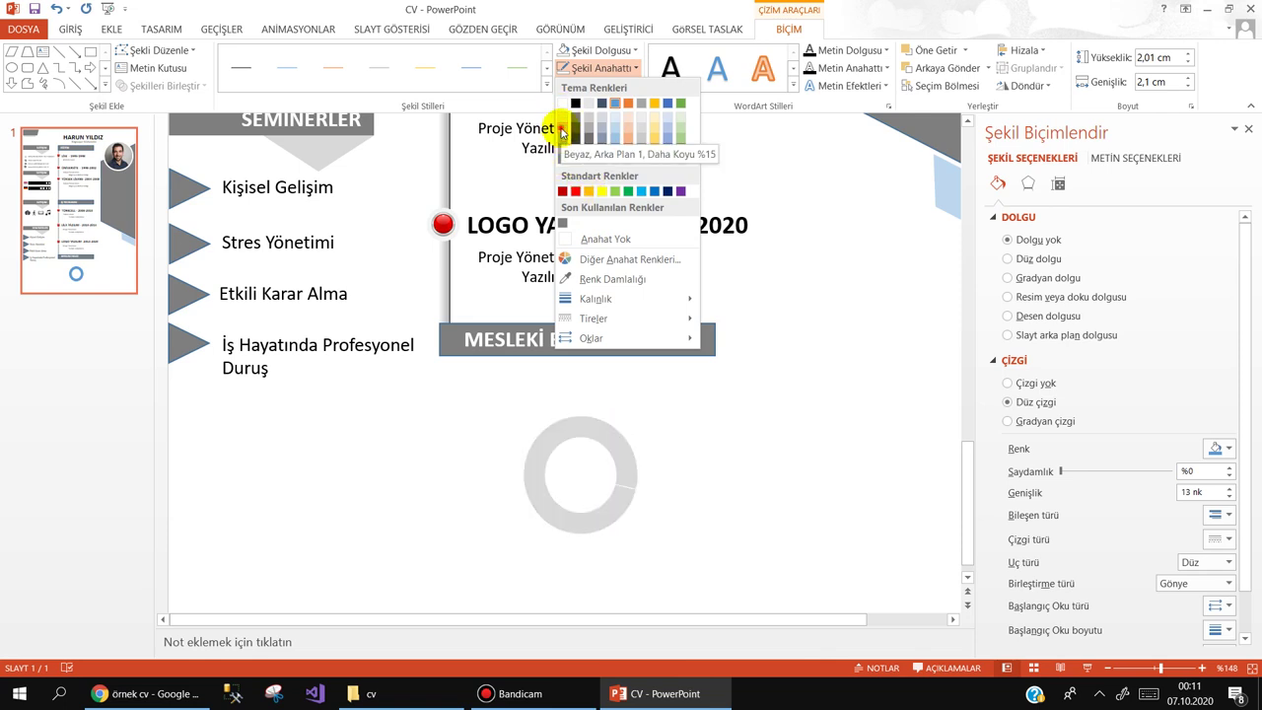
pyautogui.click(561, 132)
# Stack a black-outlined copy of the ring exactly over the grey one.
pyautogui.keyDown('ctrl'); pyautogui.moveTo(620, 460); pyautogui.dragTo(580, 457); pyautogui.keyUp('ctrl')
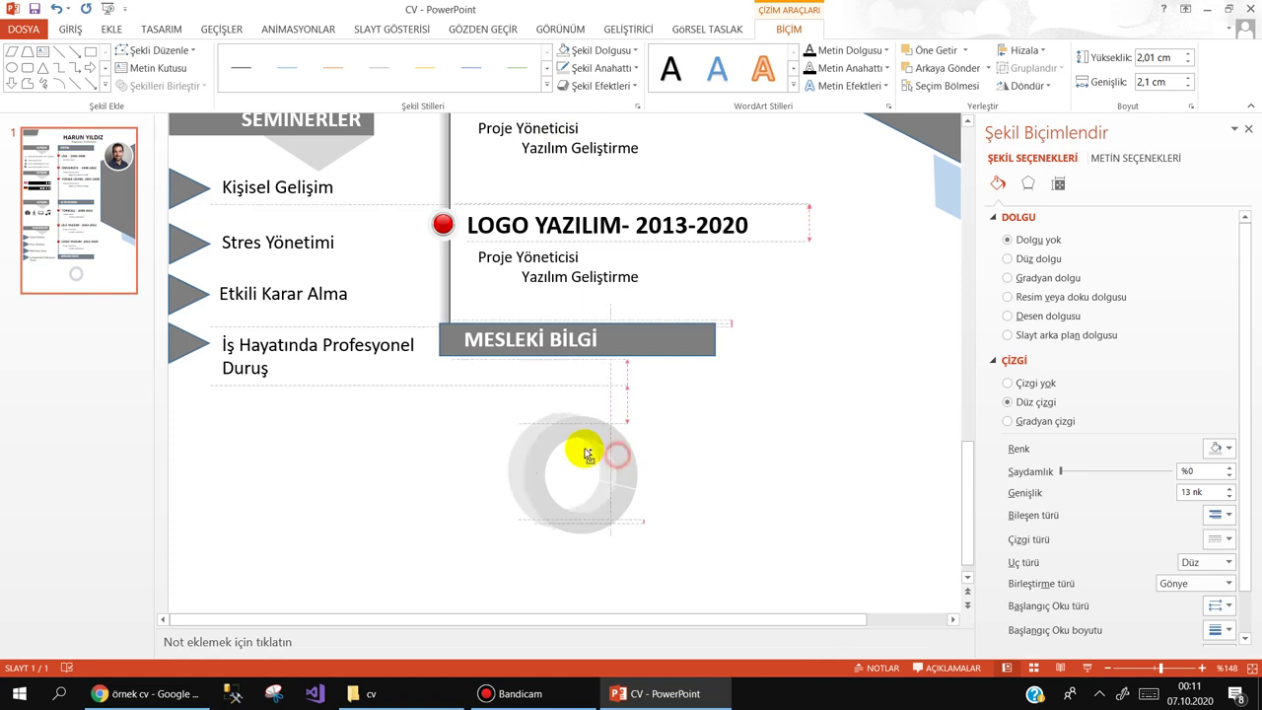
pyautogui.click(634, 68)
pyautogui.click(575, 104)
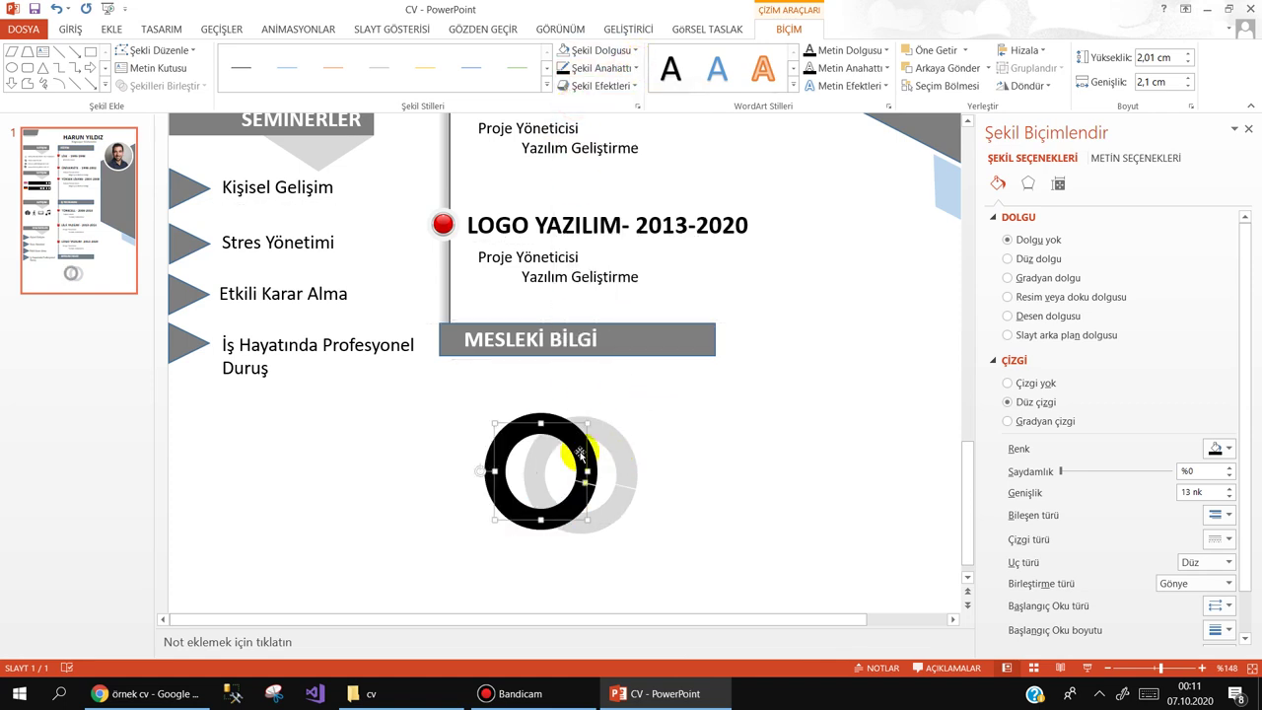
pyautogui.moveTo(578, 457); pyautogui.dragTo(616, 458)
# Group the black and grey rings into one donut gauge and adjust its size slightly.
pyautogui.click(713, 454)
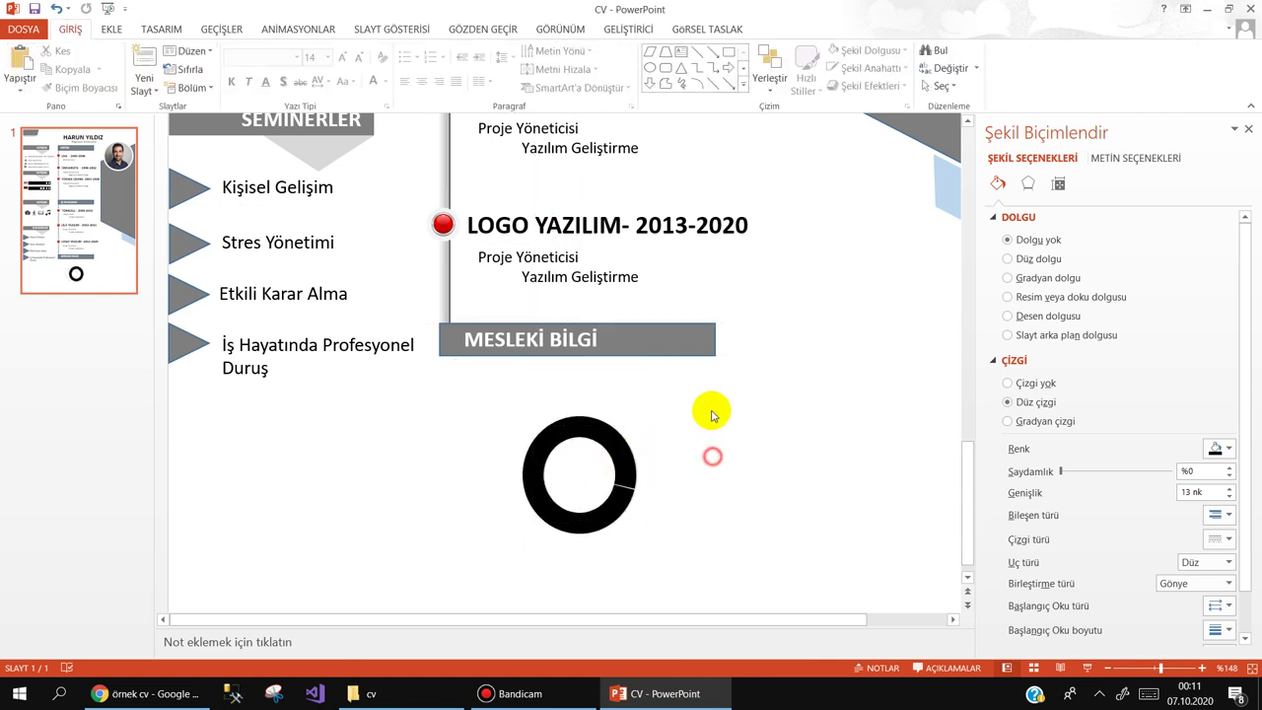
pyautogui.moveTo(710, 408); pyautogui.dragTo(459, 550)
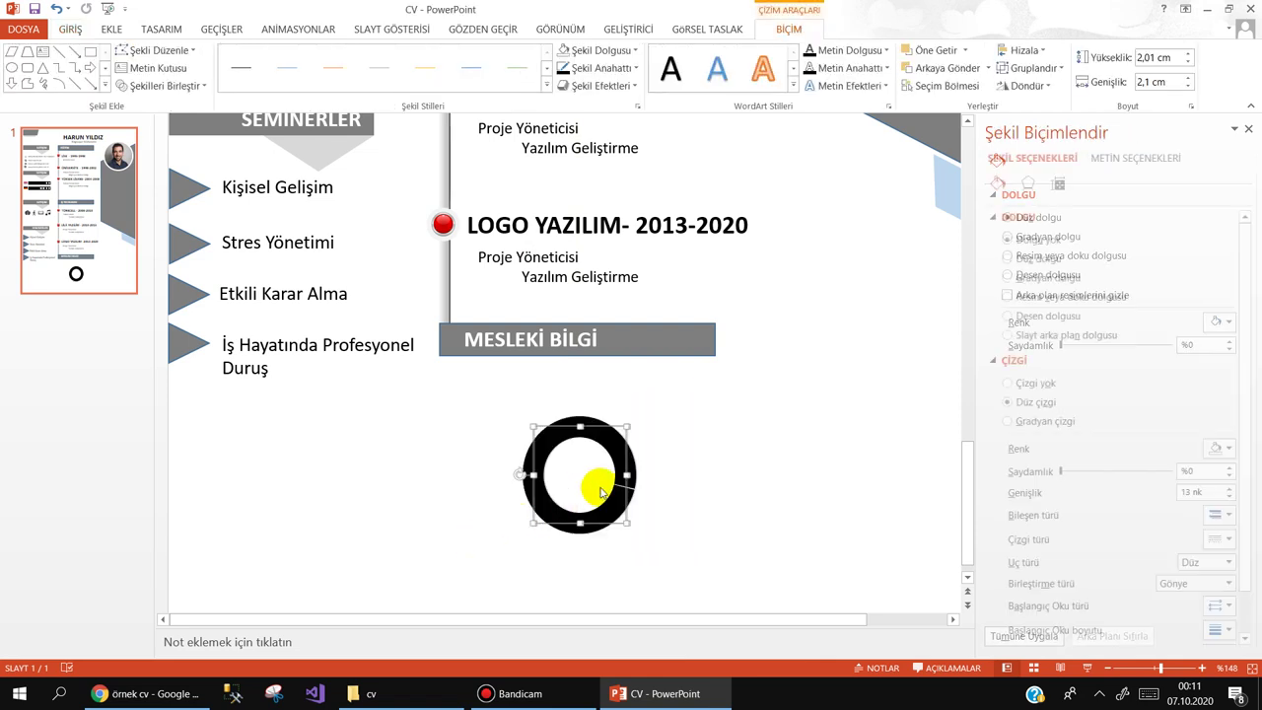
pyautogui.rightClick(619, 460)
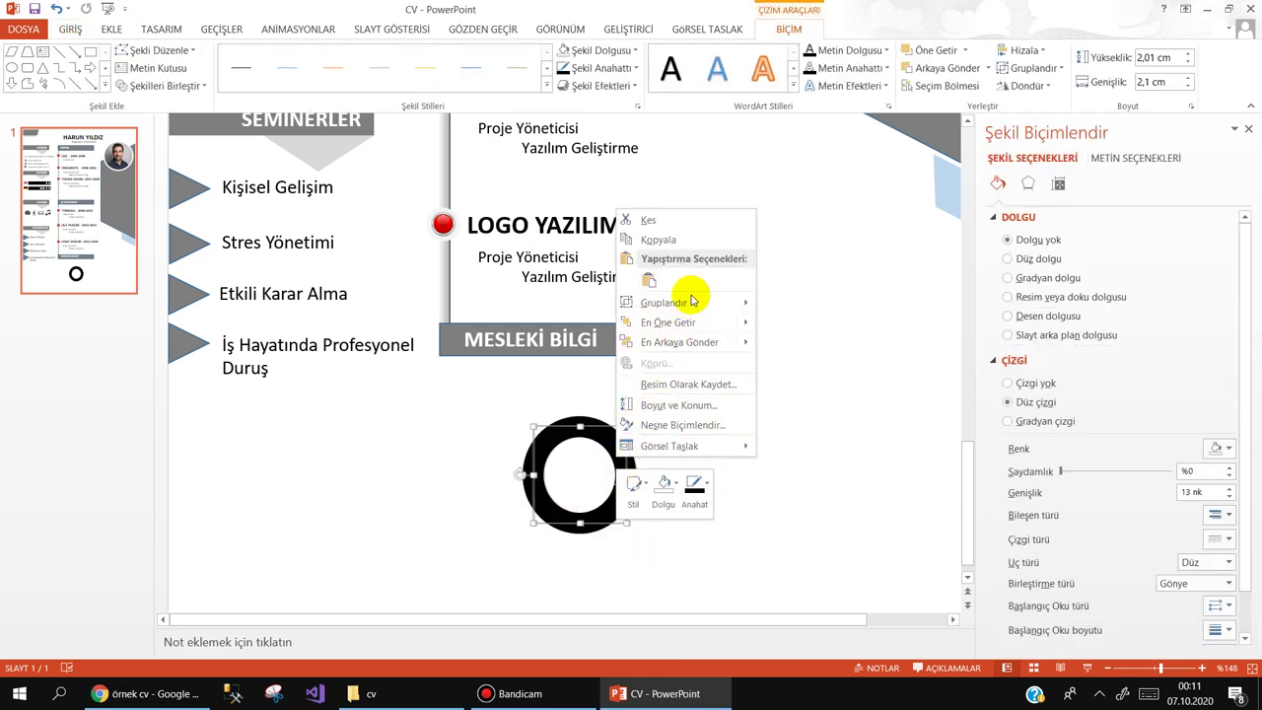
pyautogui.moveTo(718, 302)
pyautogui.click(782, 307)
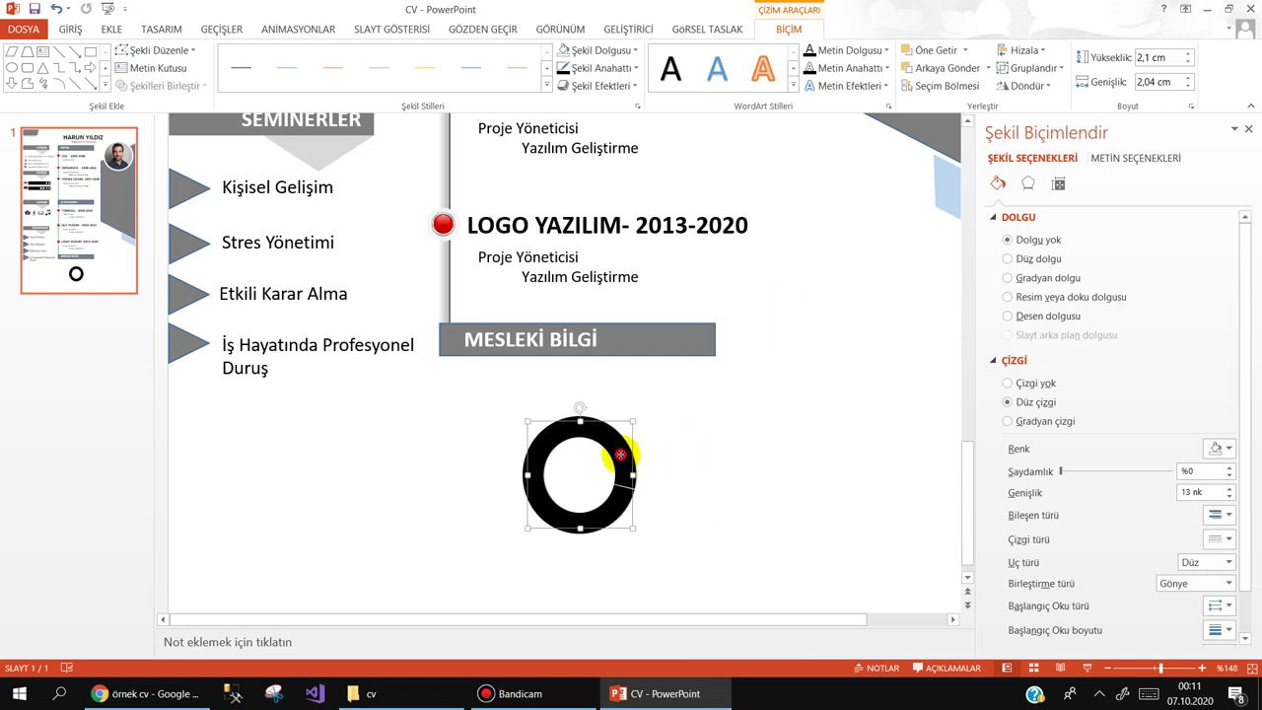
pyautogui.moveTo(620, 455); pyautogui.dragTo(622, 486)
pyautogui.press('Delete')
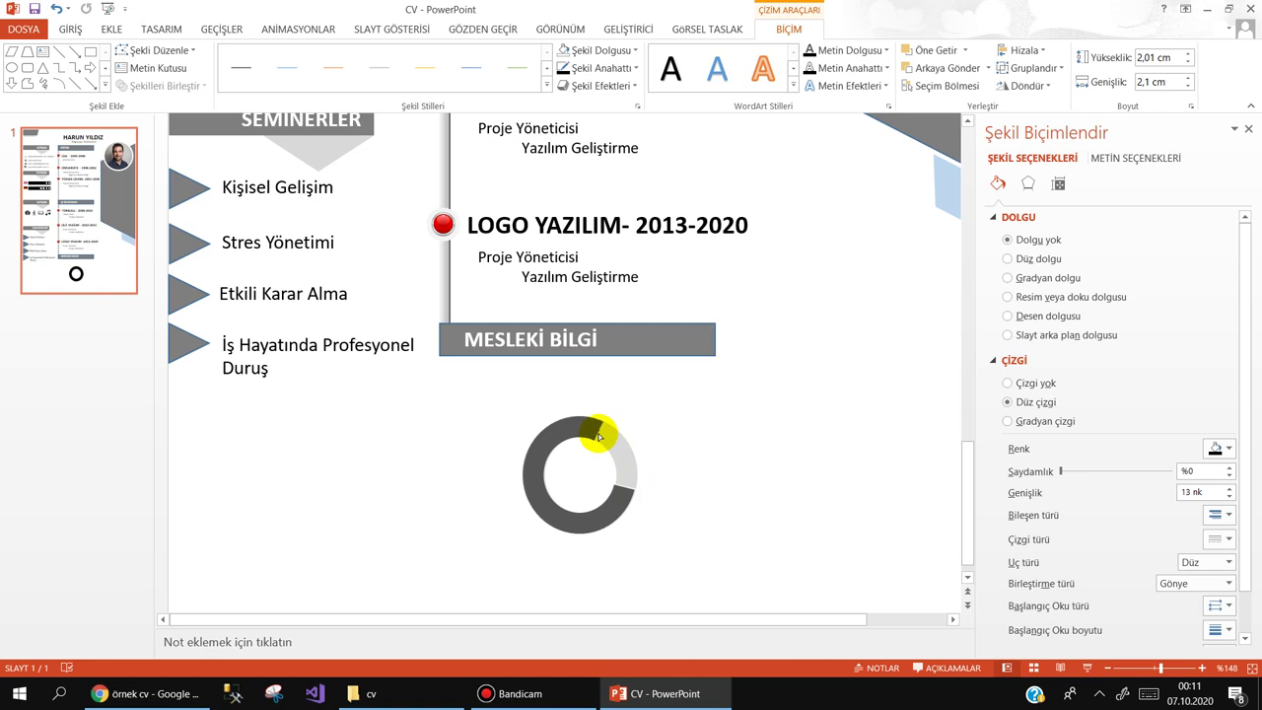
pyautogui.click(727, 461)
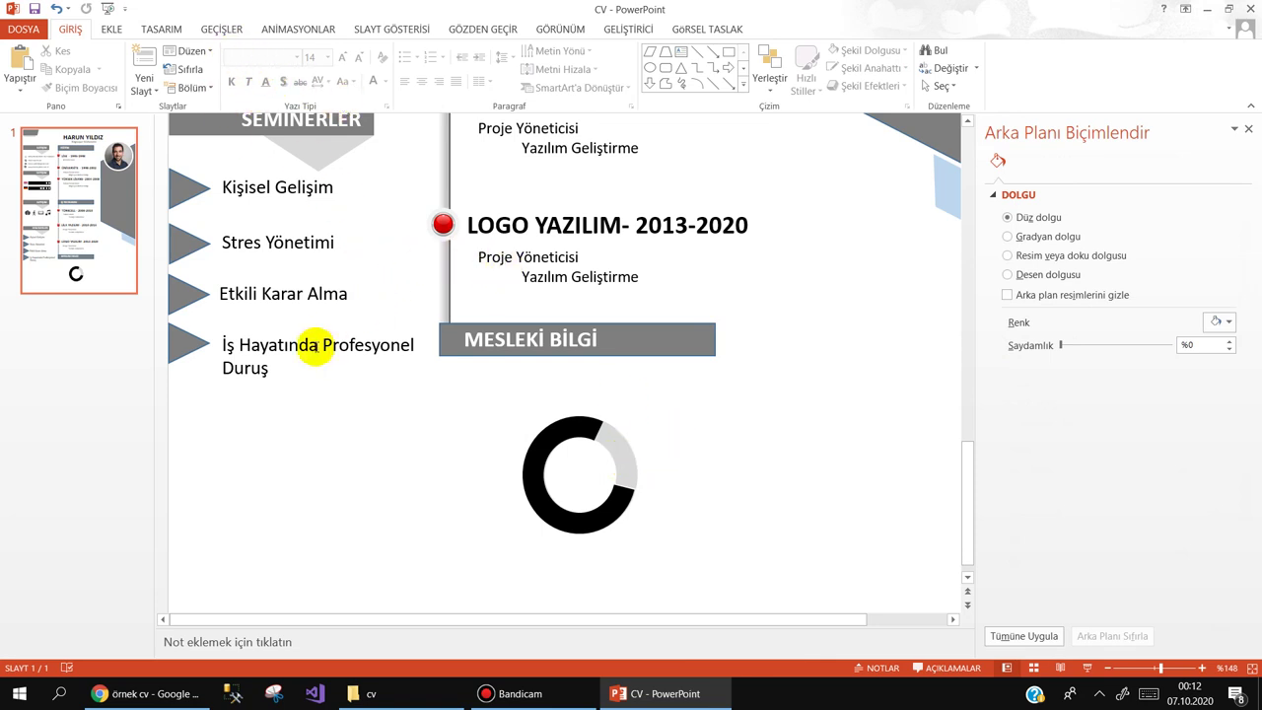
# Place a copy of the İş Hayatında Profesyonel Duruş text box in the ring reading %80, narrowed to fit.
pyautogui.click(307, 350)
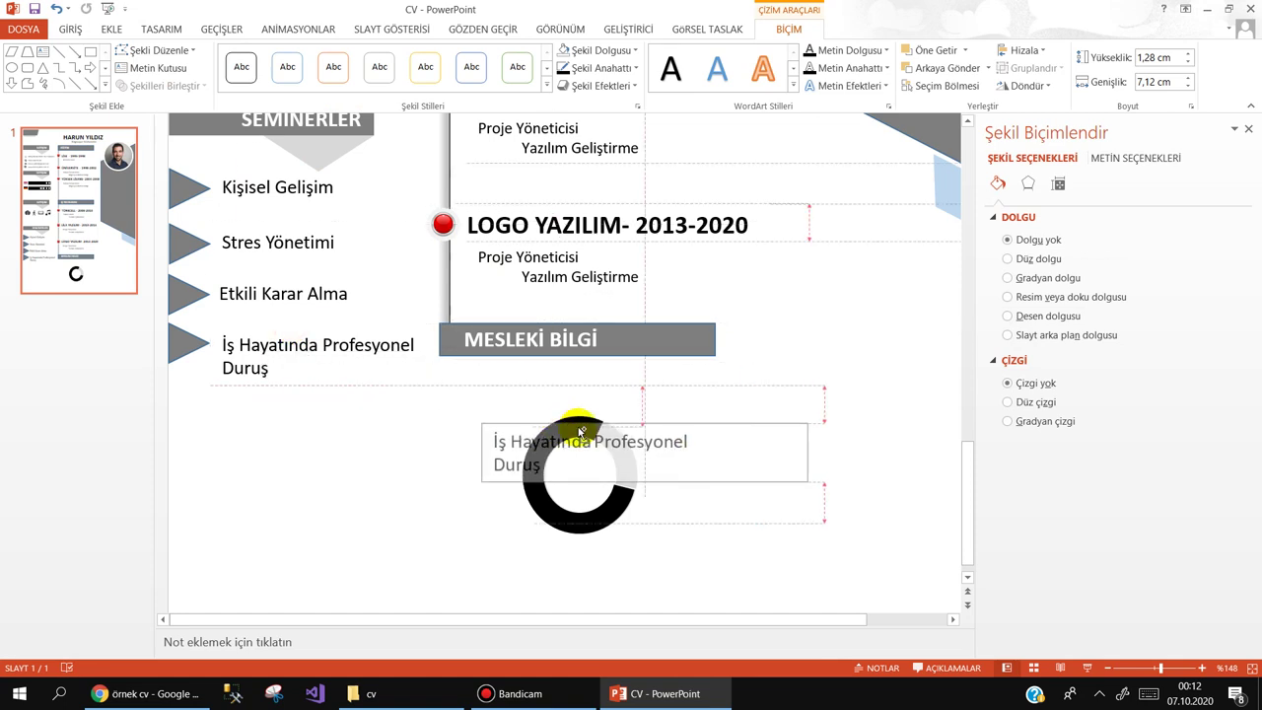
pyautogui.moveTo(291, 324)
pyautogui.mouseDown()
pyautogui.moveTo(626, 449)
pyautogui.moveTo(625, 498)
pyautogui.mouseUp()
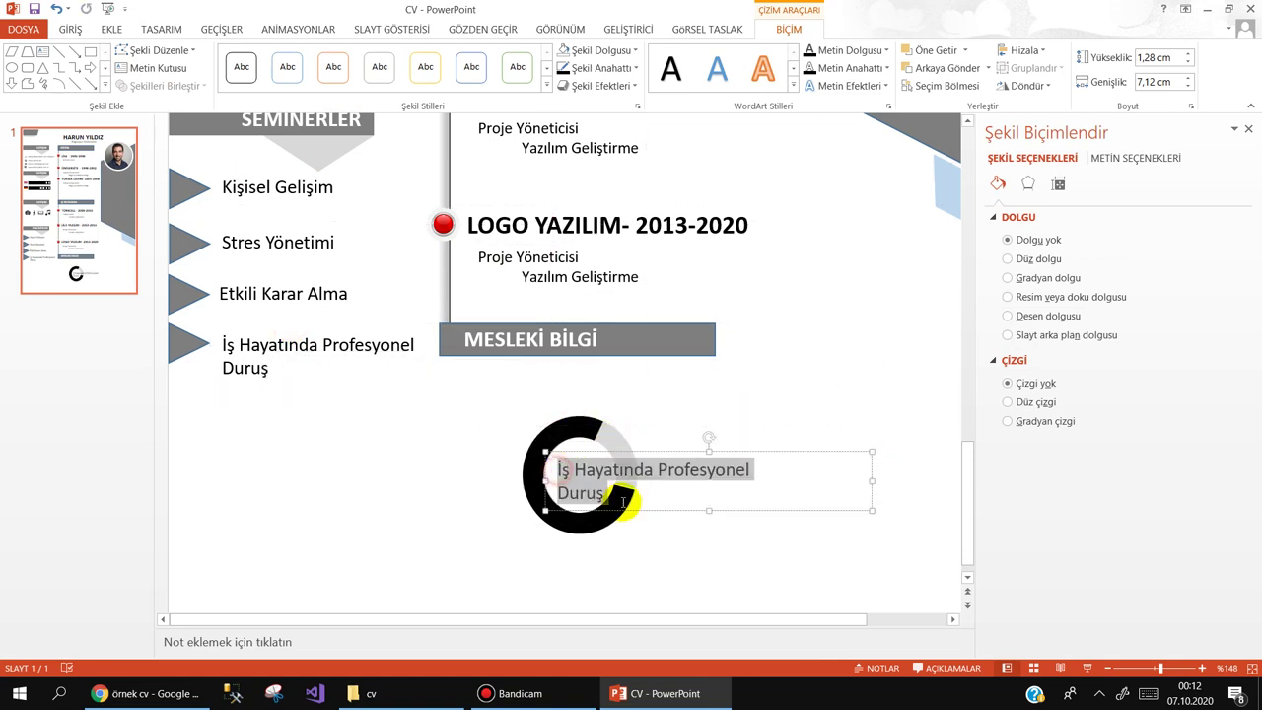
pyautogui.write('%80')
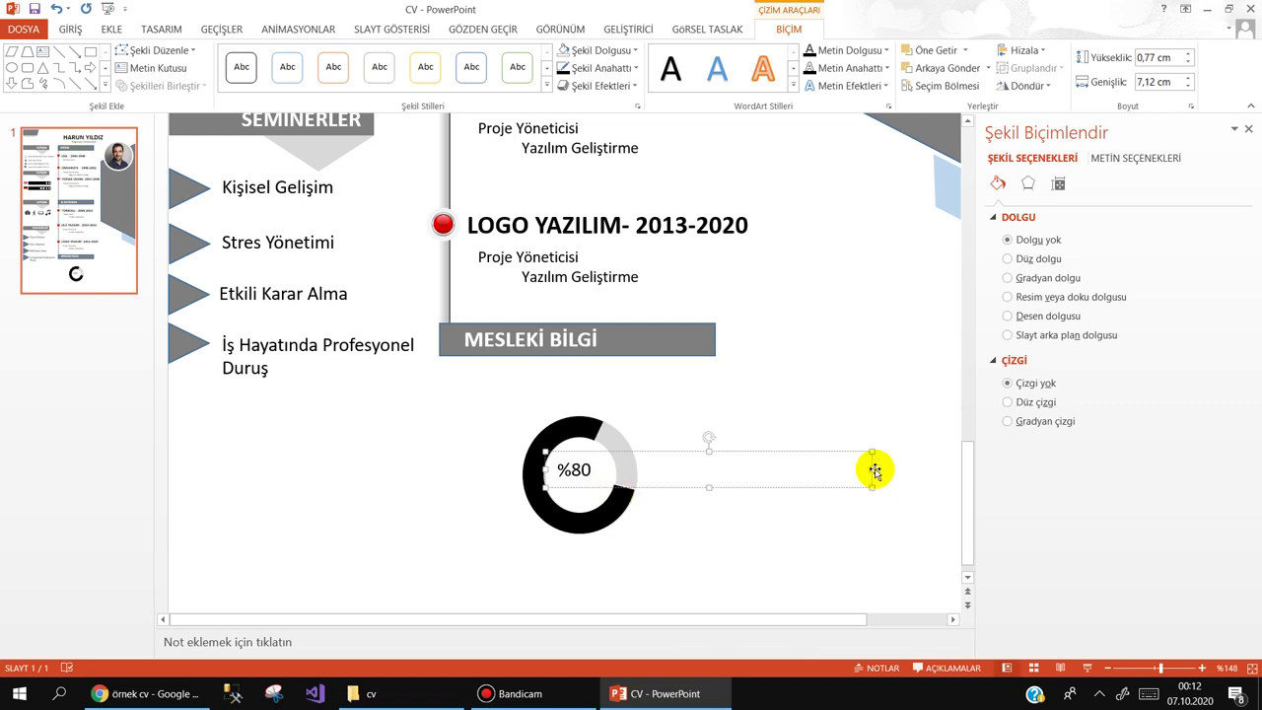
pyautogui.moveTo(872, 471); pyautogui.dragTo(574, 469)
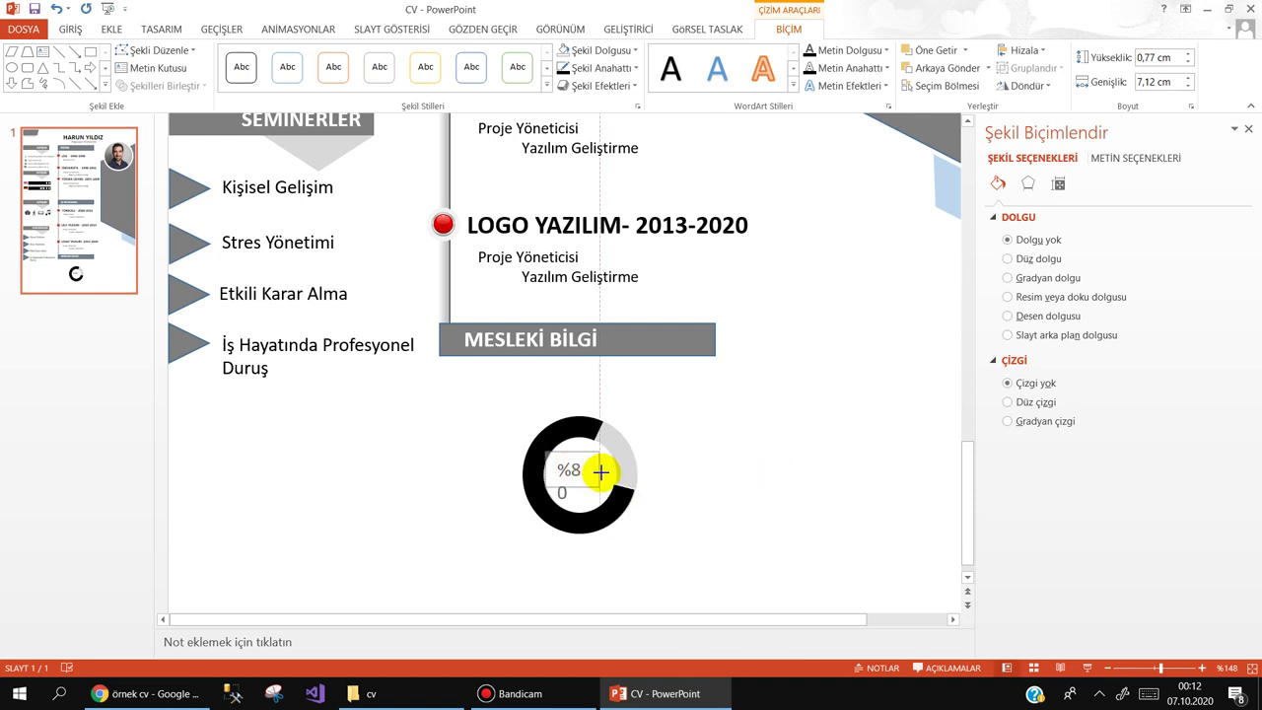
pyautogui.moveTo(607, 474); pyautogui.dragTo(572, 459)
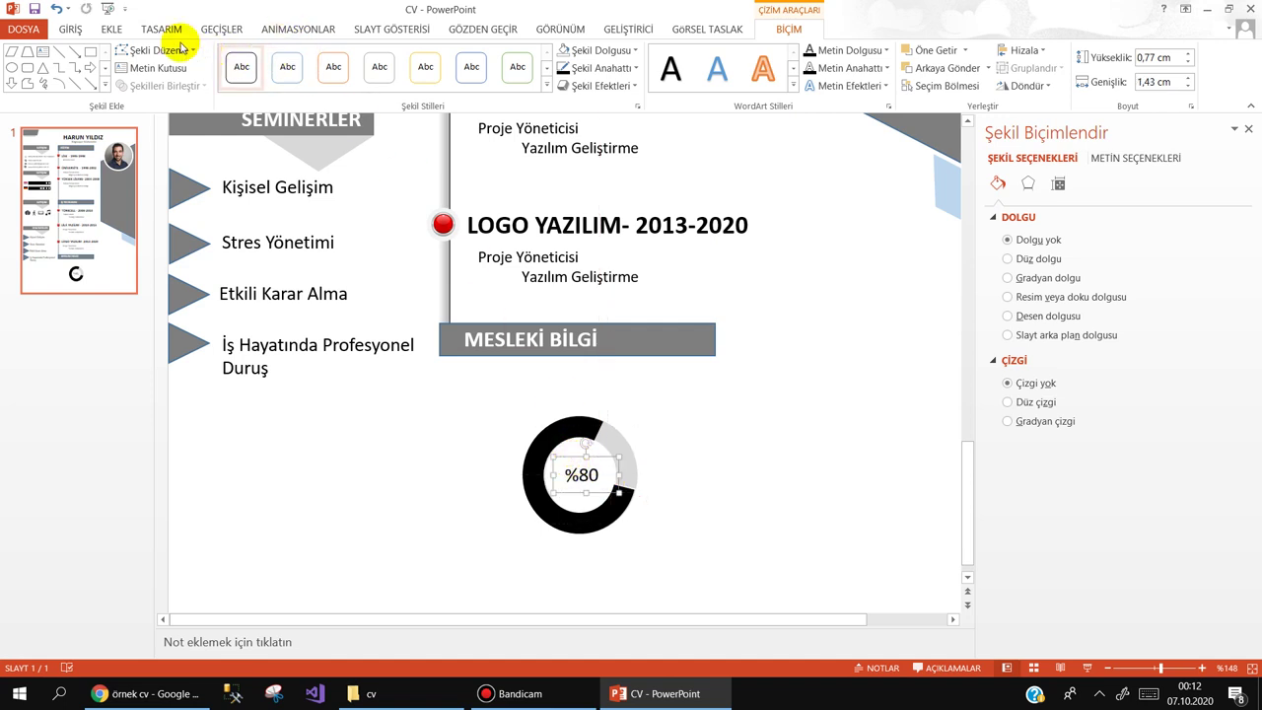
# Enlarge the %80 label to 18 pt on one line and make it bold.
pyautogui.click(70, 29)
pyautogui.click(341, 59)
pyautogui.click(340, 58)
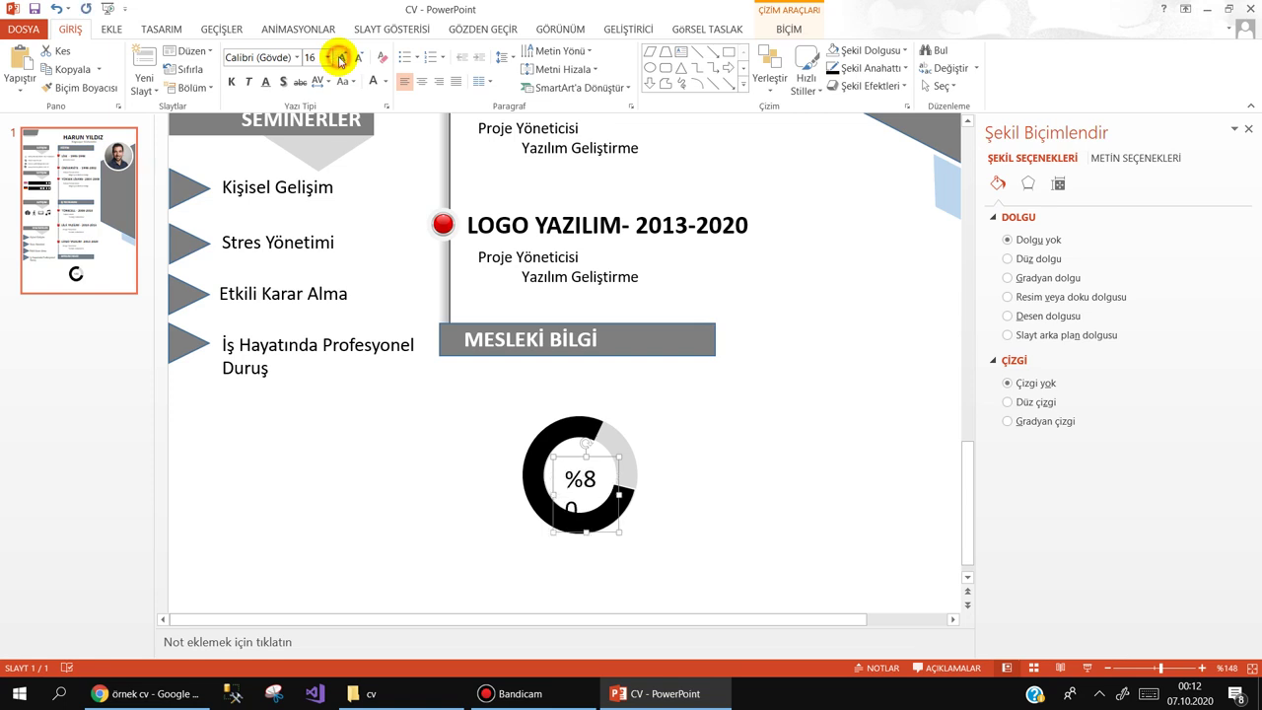
pyautogui.click(341, 58)
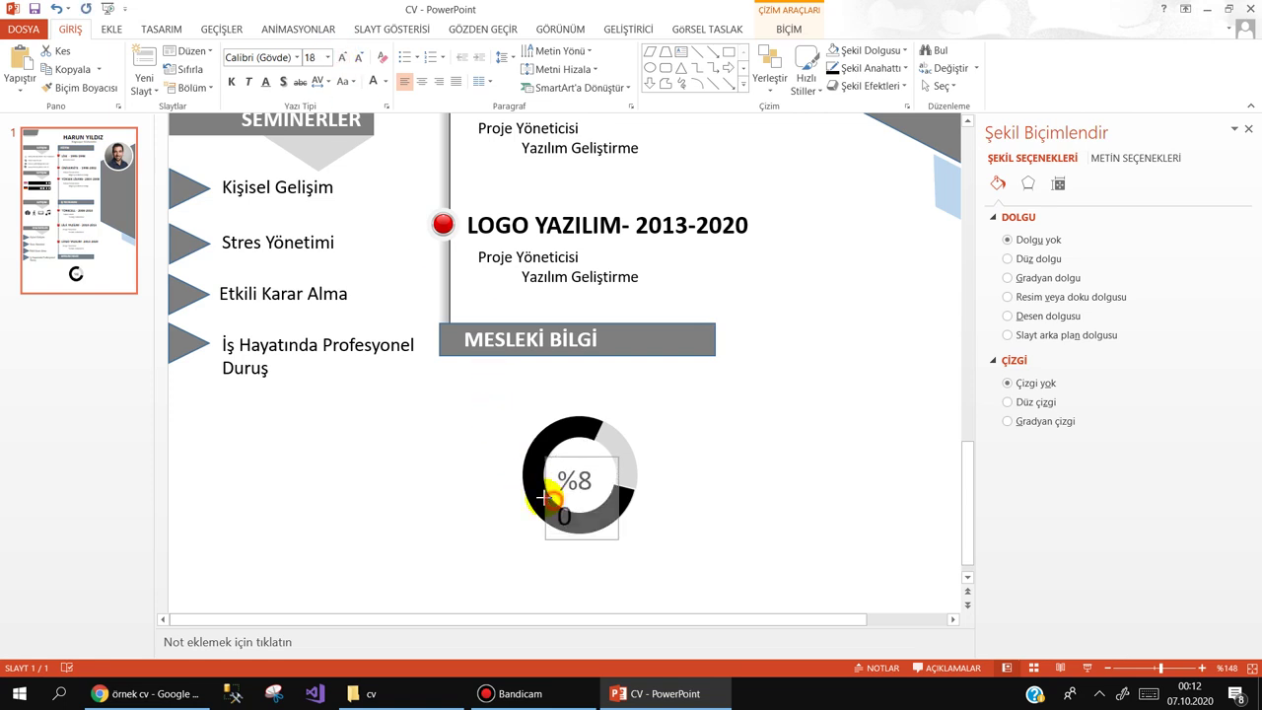
pyautogui.moveTo(554, 499); pyautogui.dragTo(540, 499)
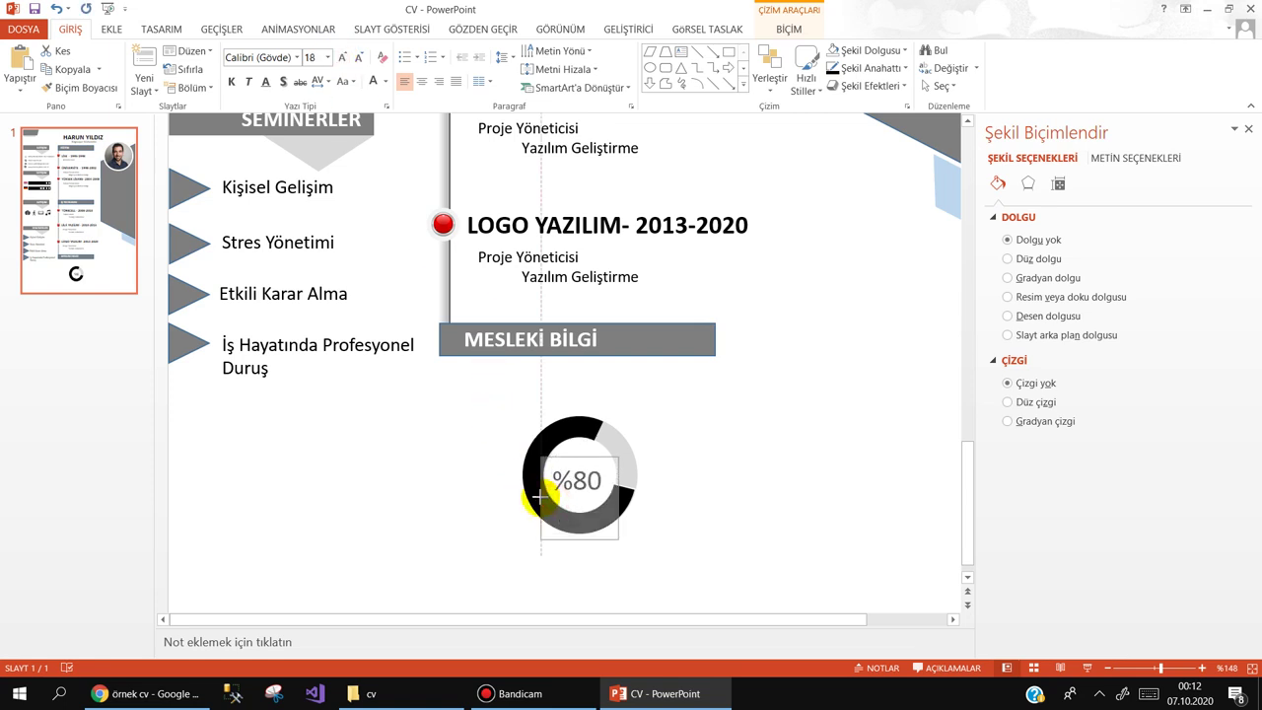
pyautogui.click(230, 81)
pyautogui.click(595, 437)
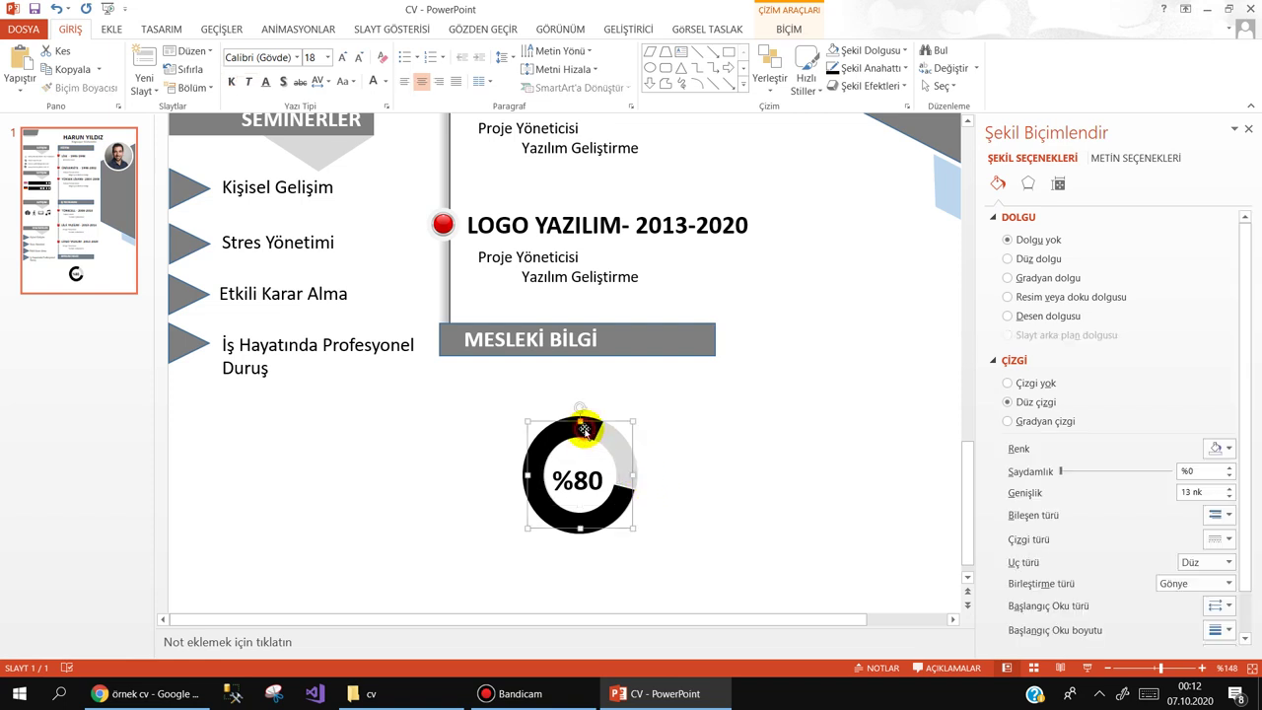
pyautogui.click(605, 439)
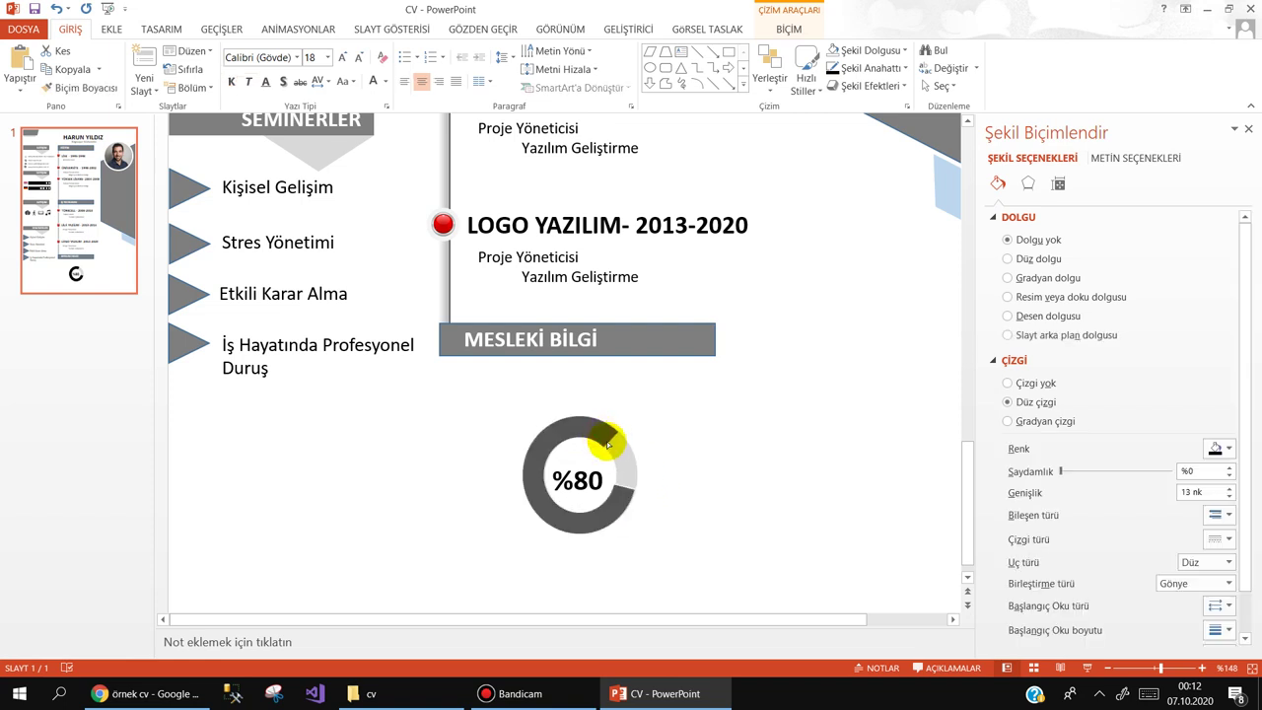
pyautogui.hotkey('ctrl', 'z')
pyautogui.click(584, 469)
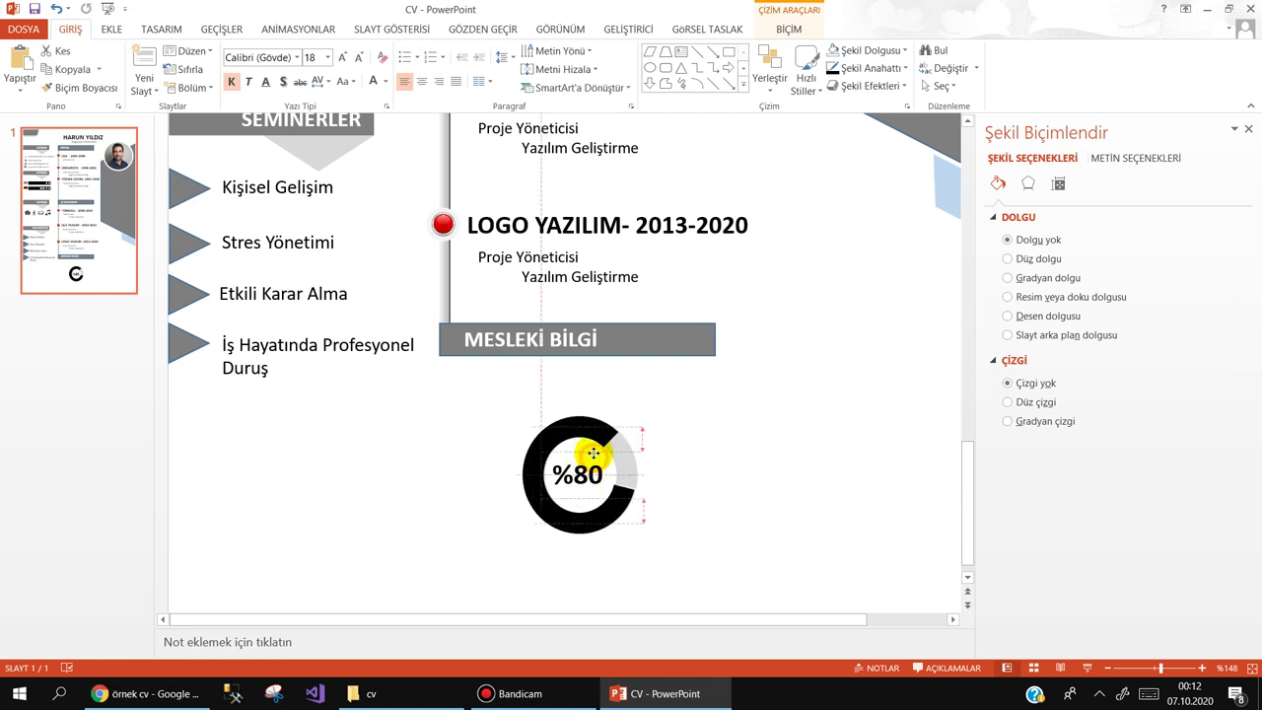
pyautogui.click(684, 463)
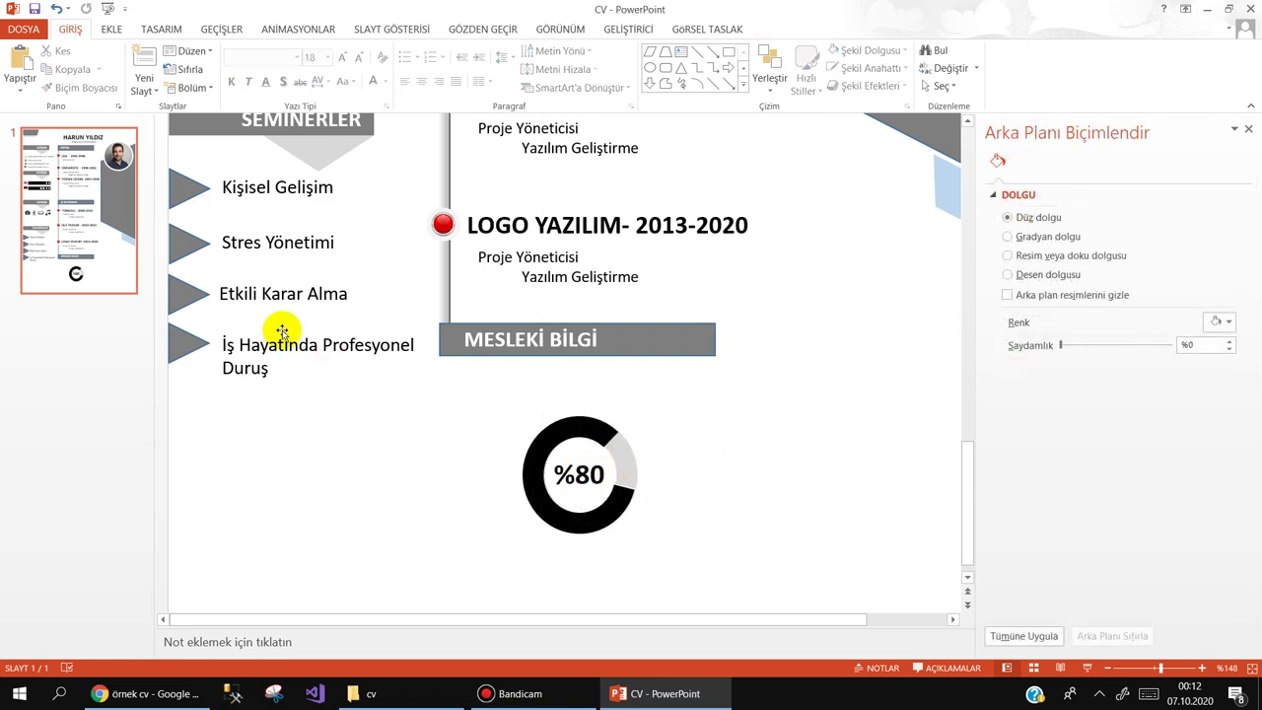
# Add an 'Excel VBA' title above the donut from a copy of the LOGO YAZILIM heading.
pyautogui.click(526, 341)
pyautogui.click(543, 223)
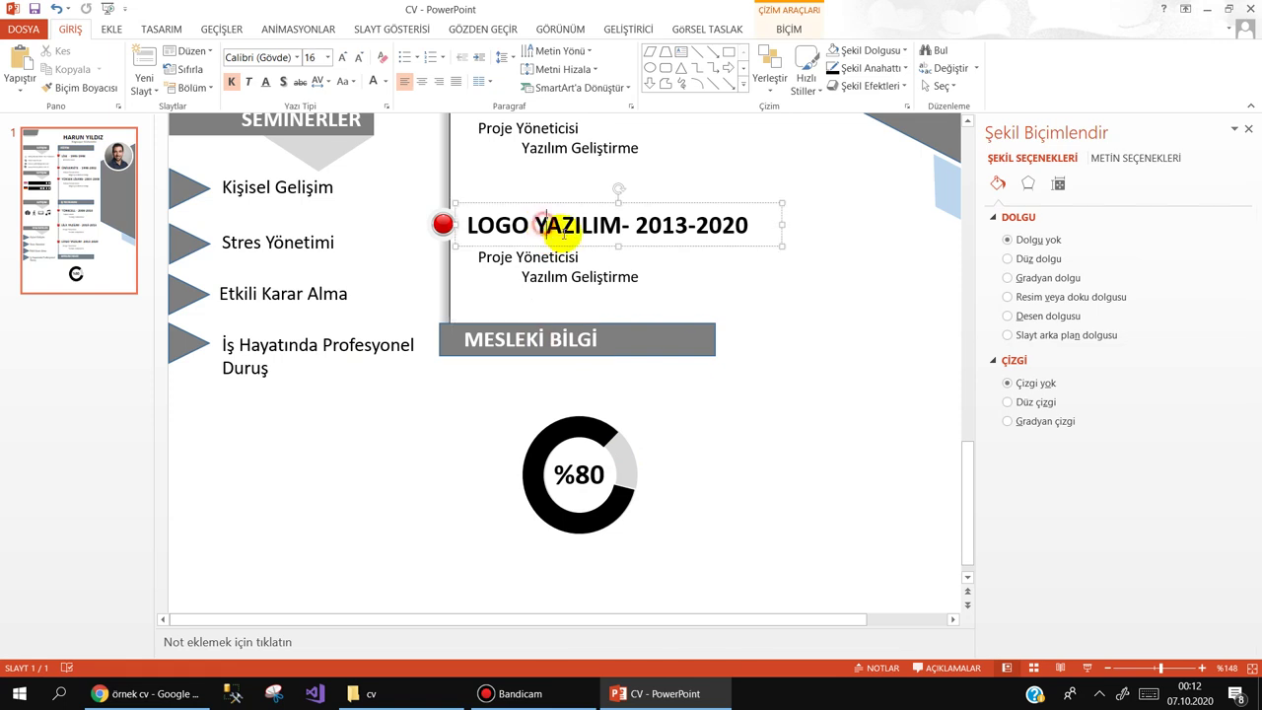
pyautogui.moveTo(570, 250); pyautogui.dragTo(471, 476)
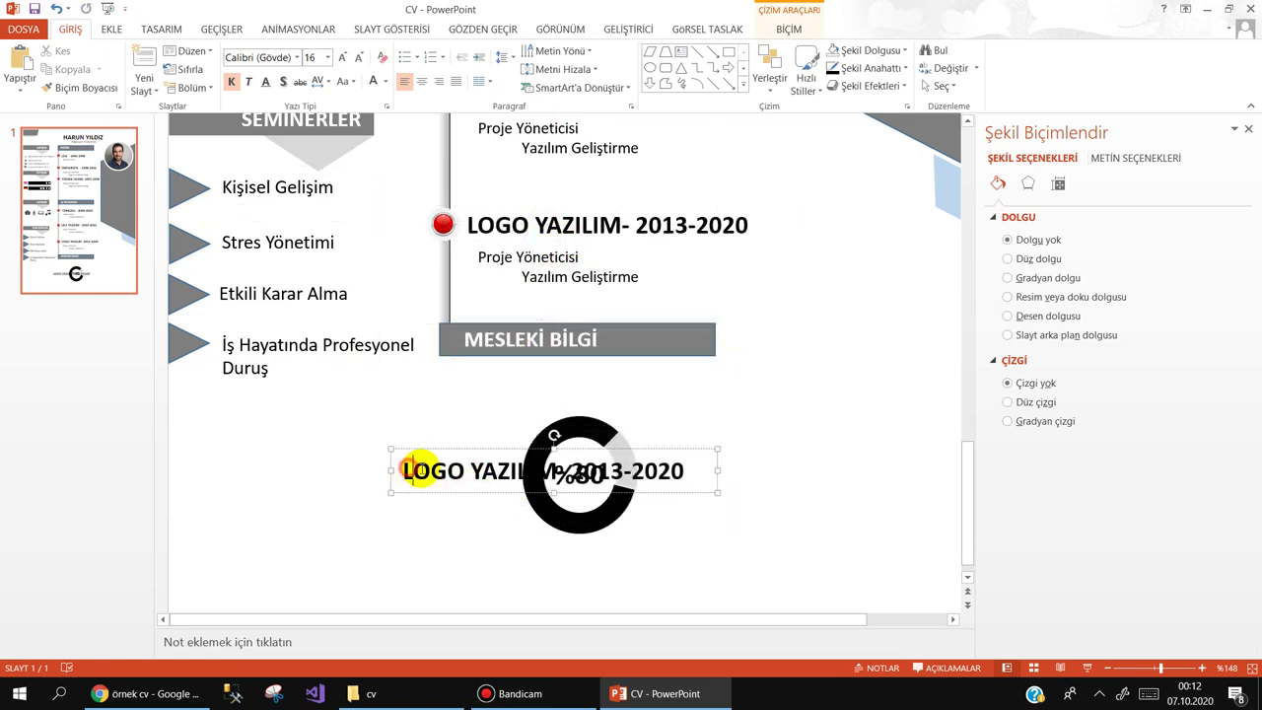
pyautogui.click(404, 471)
pyautogui.moveTo(402, 471); pyautogui.dragTo(710, 480)
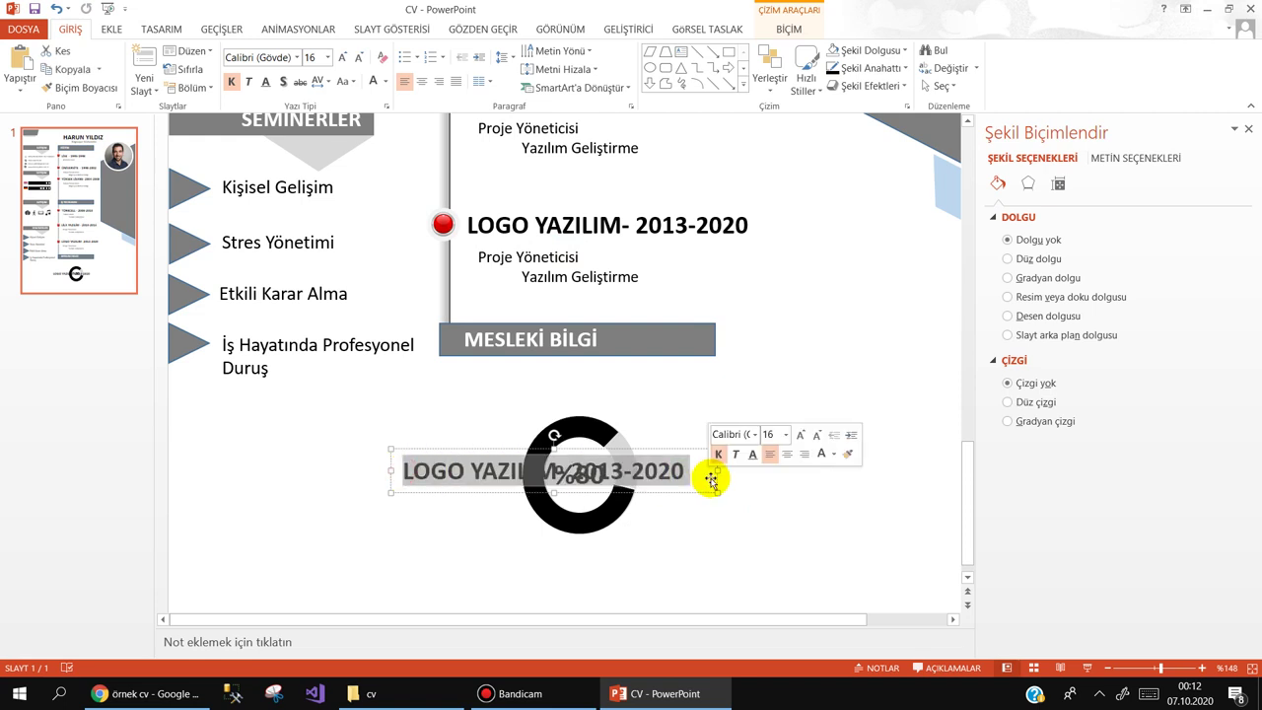
pyautogui.write('EX')
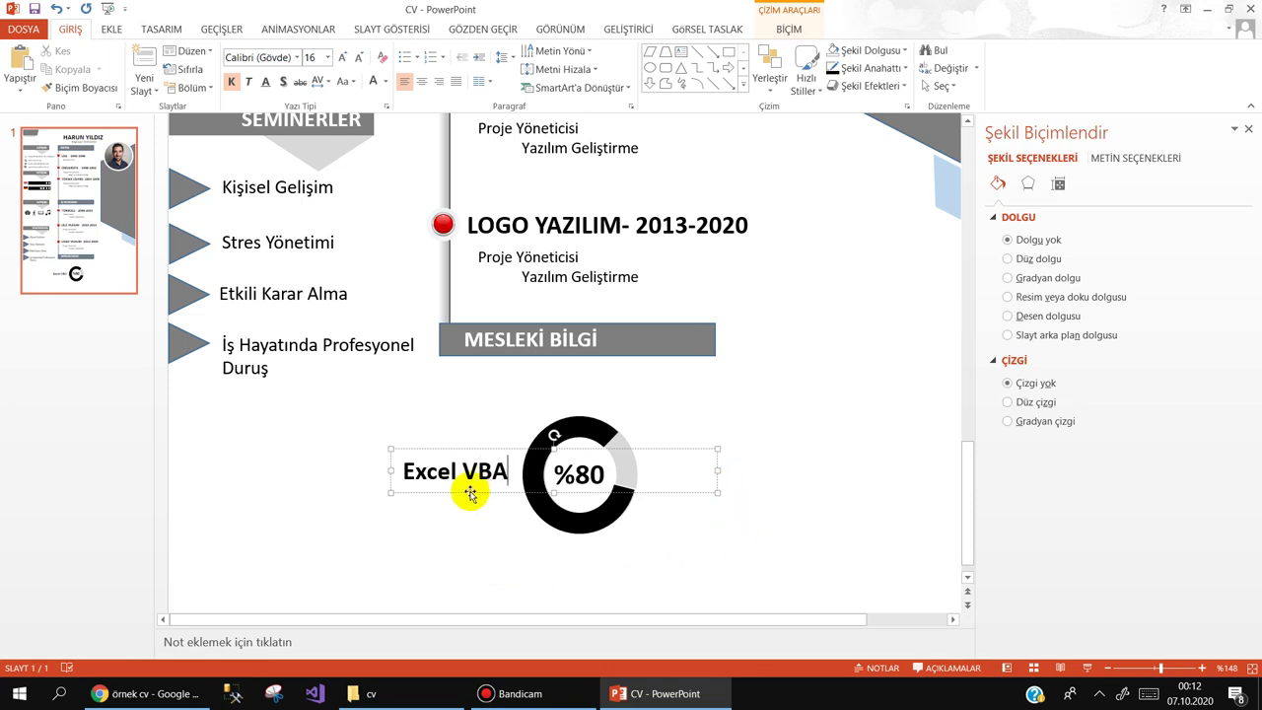
pyautogui.moveTo(470, 494); pyautogui.dragTo(588, 419)
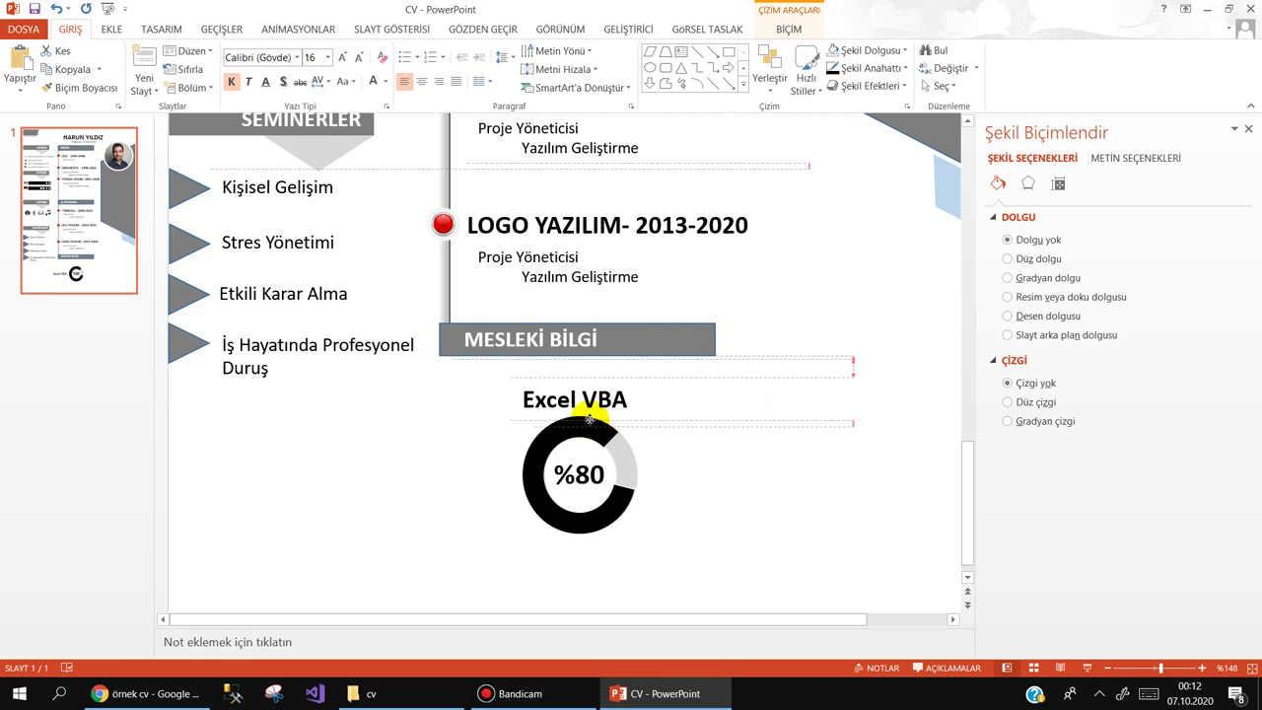
pyautogui.click(713, 521)
# Move the titled donut left under MESLEKİ BİLGİ and duplicate it to the right.
pyautogui.click(607, 517)
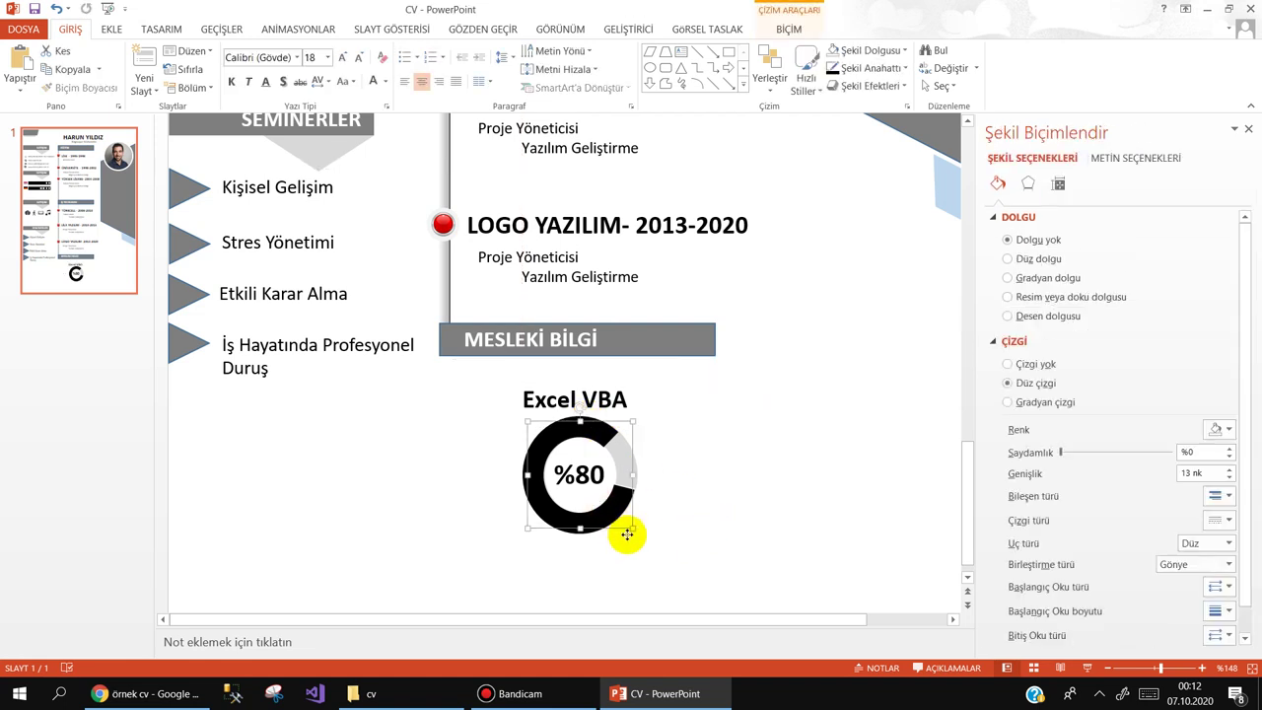
pyautogui.click(682, 538)
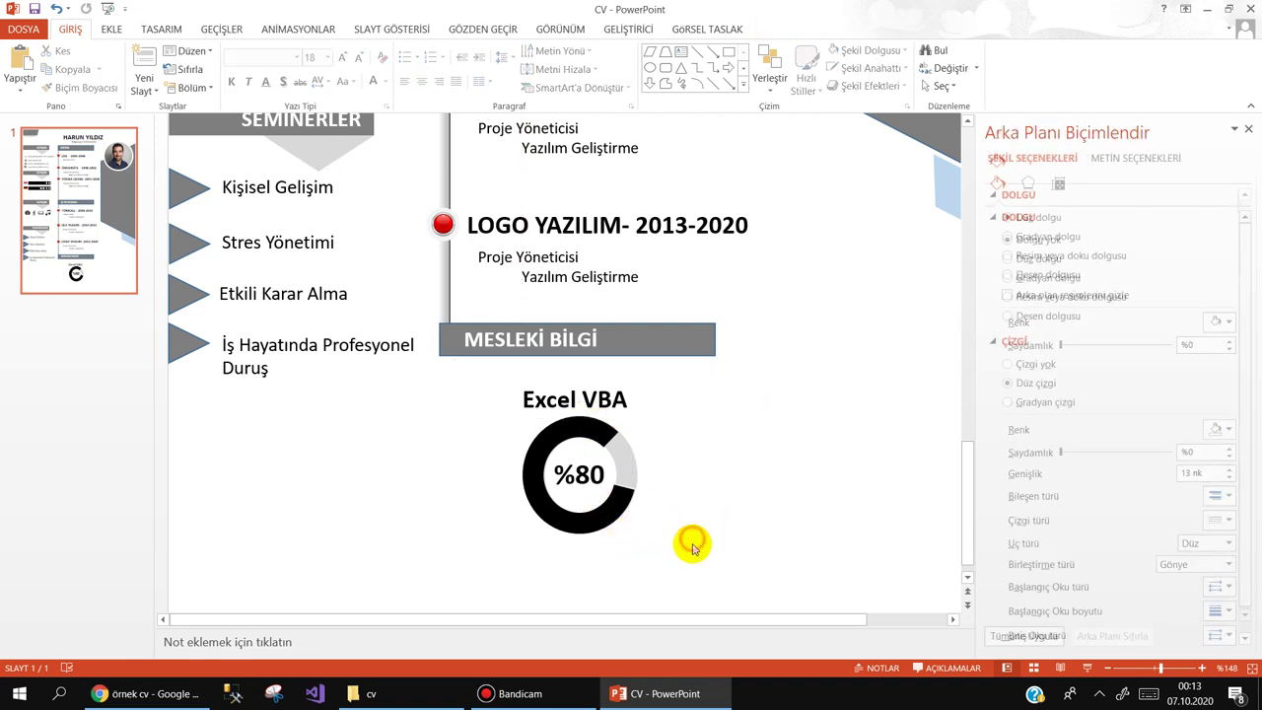
pyautogui.moveTo(679, 558); pyautogui.dragTo(515, 399)
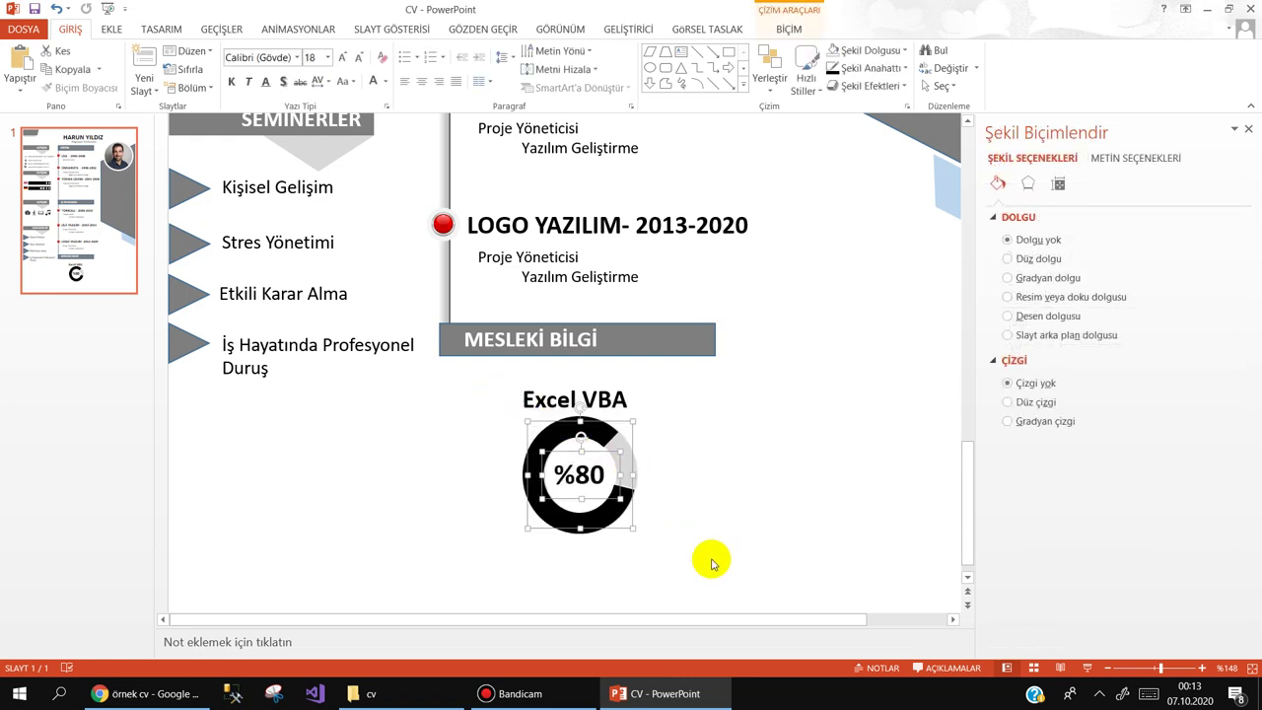
pyautogui.moveTo(715, 558); pyautogui.dragTo(499, 394)
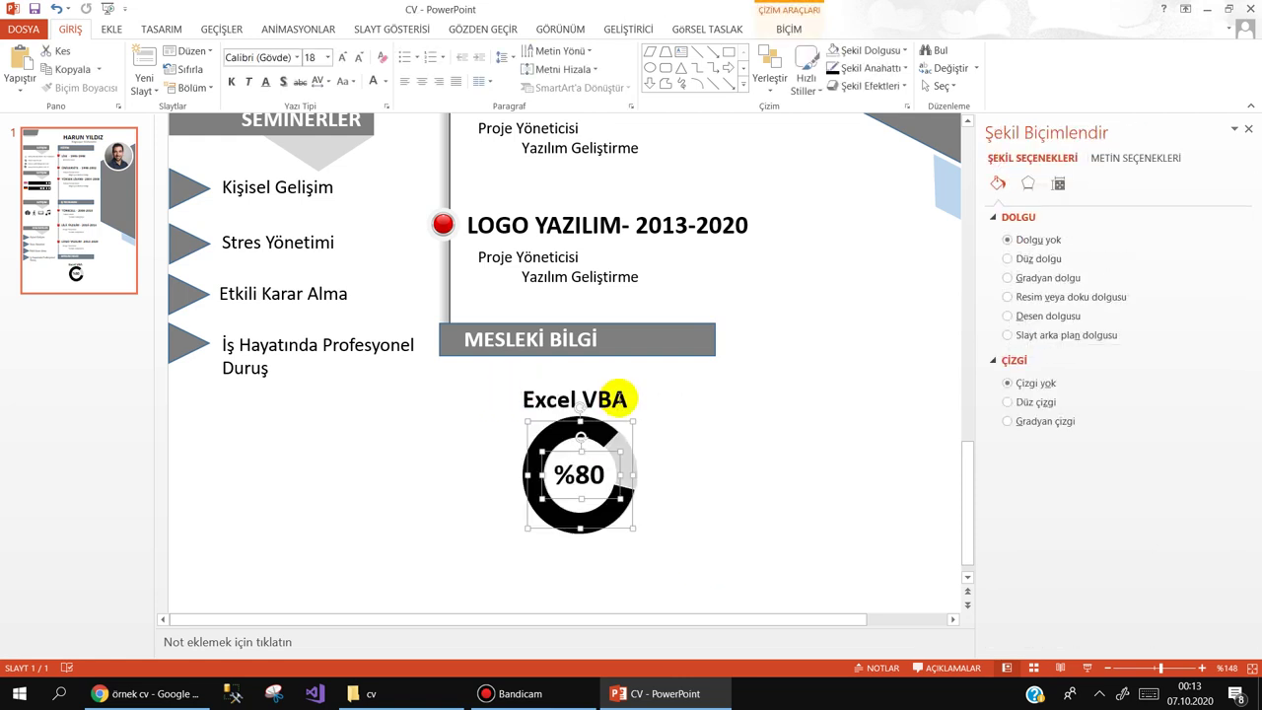
pyautogui.keyDown('shift'); pyautogui.click(617, 398); pyautogui.keyUp('shift')
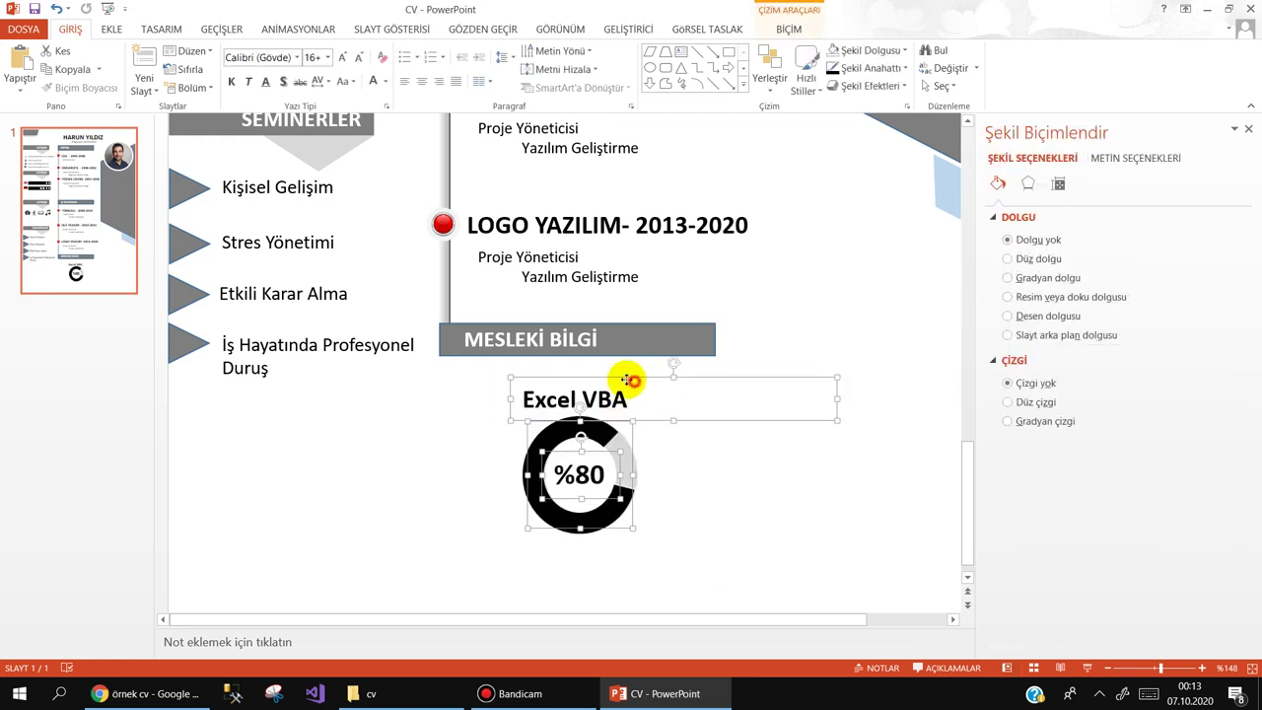
pyautogui.moveTo(630, 380); pyautogui.dragTo(549, 367)
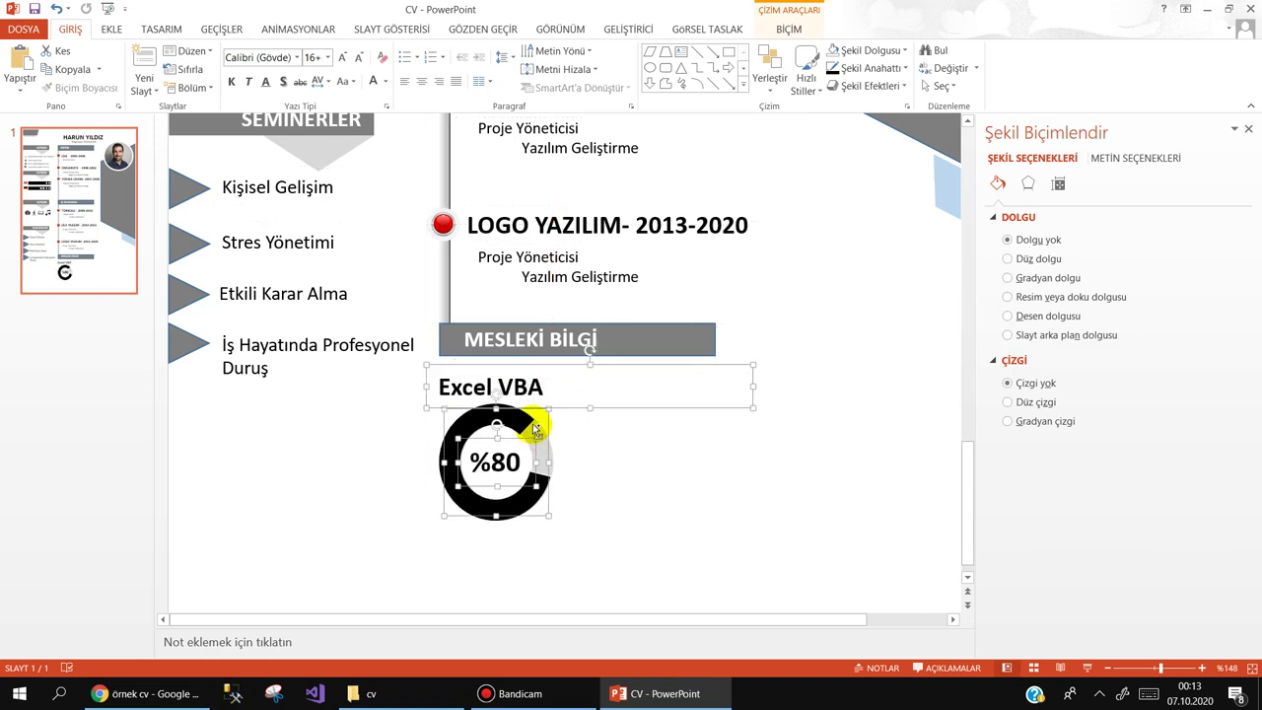
pyautogui.moveTo(535, 429); pyautogui.dragTo(669, 430)
# Retitle the second gauge 'C#' showing %90, with a narrowed title box.
pyautogui.click(735, 451)
pyautogui.click(667, 386)
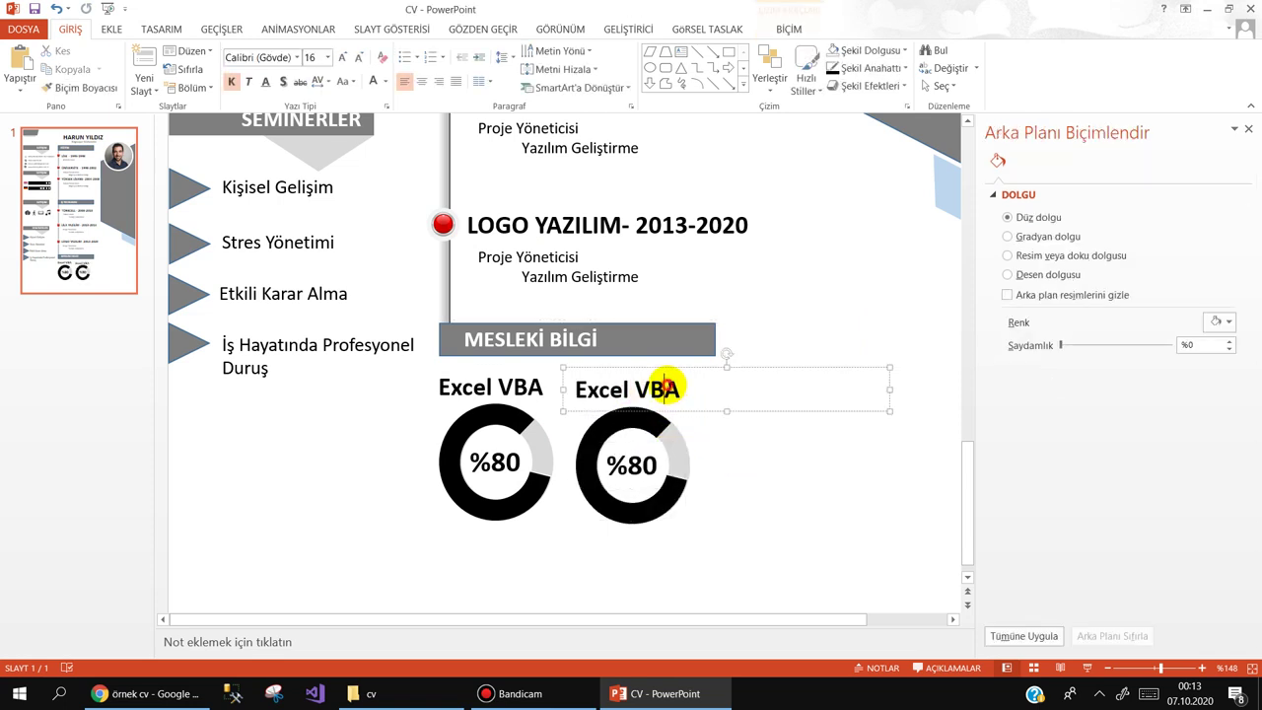
pyautogui.moveTo(688, 388)
pyautogui.mouseDown()
pyautogui.moveTo(565, 391)
pyautogui.moveTo(693, 389)
pyautogui.mouseUp()
pyautogui.press('Escape')
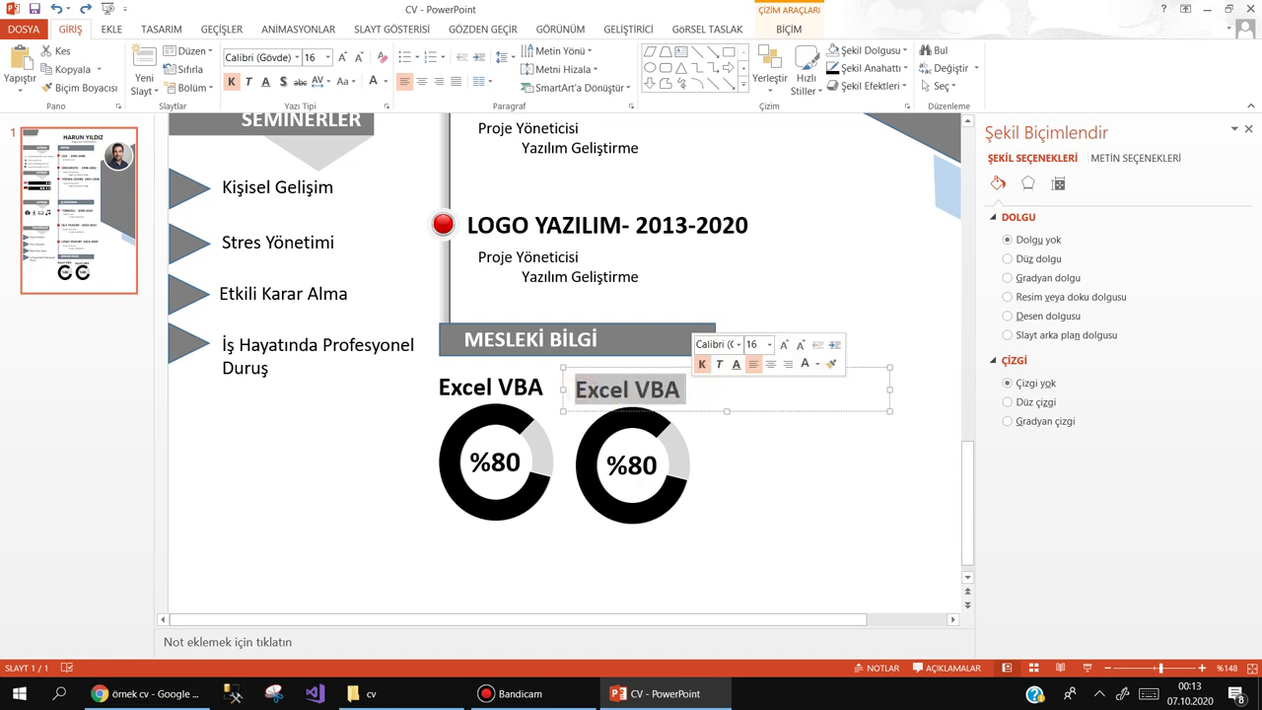
pyautogui.write('c')
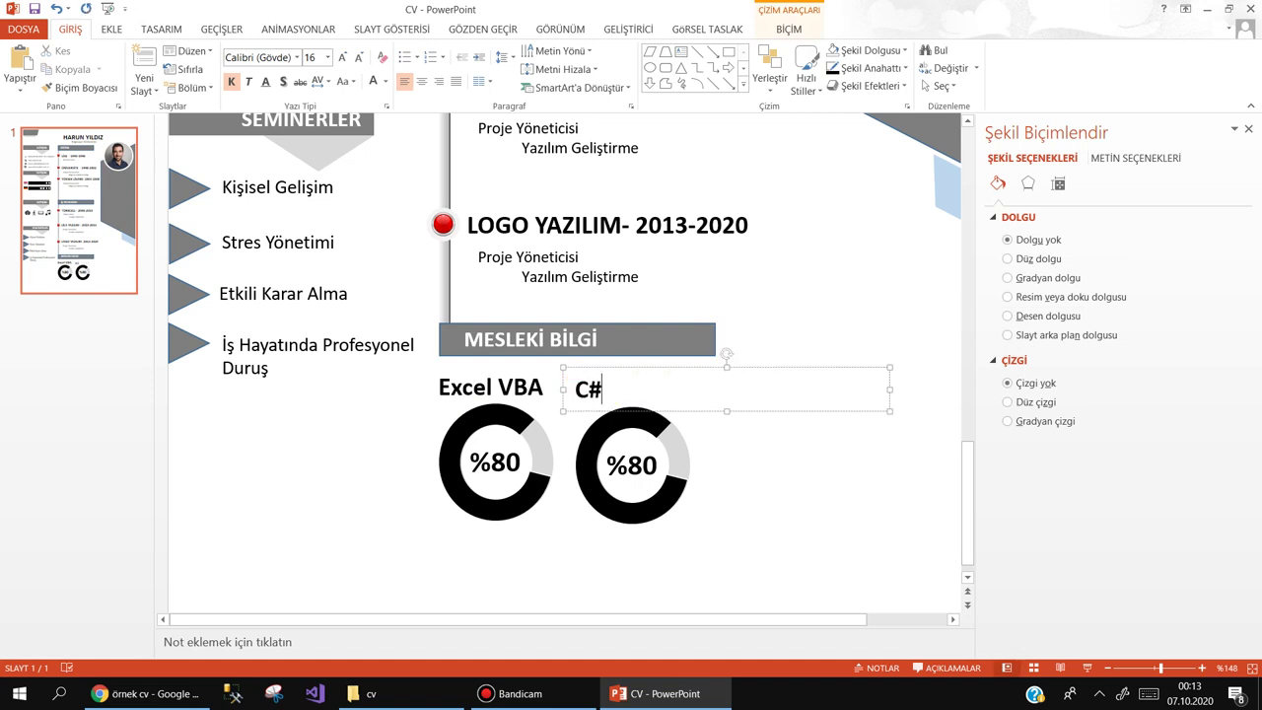
pyautogui.moveTo(890, 389)
pyautogui.mouseDown()
pyautogui.moveTo(660, 384)
pyautogui.moveTo(635, 369)
pyautogui.mouseUp()
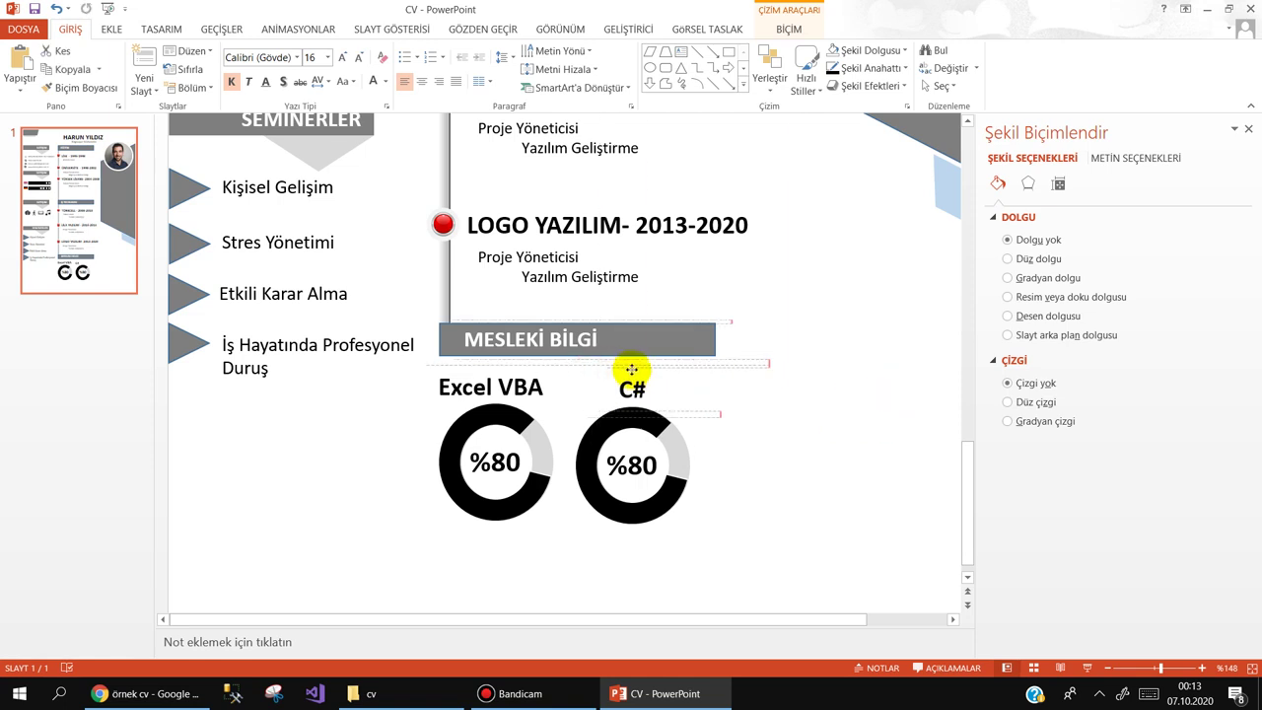
pyautogui.click(656, 431)
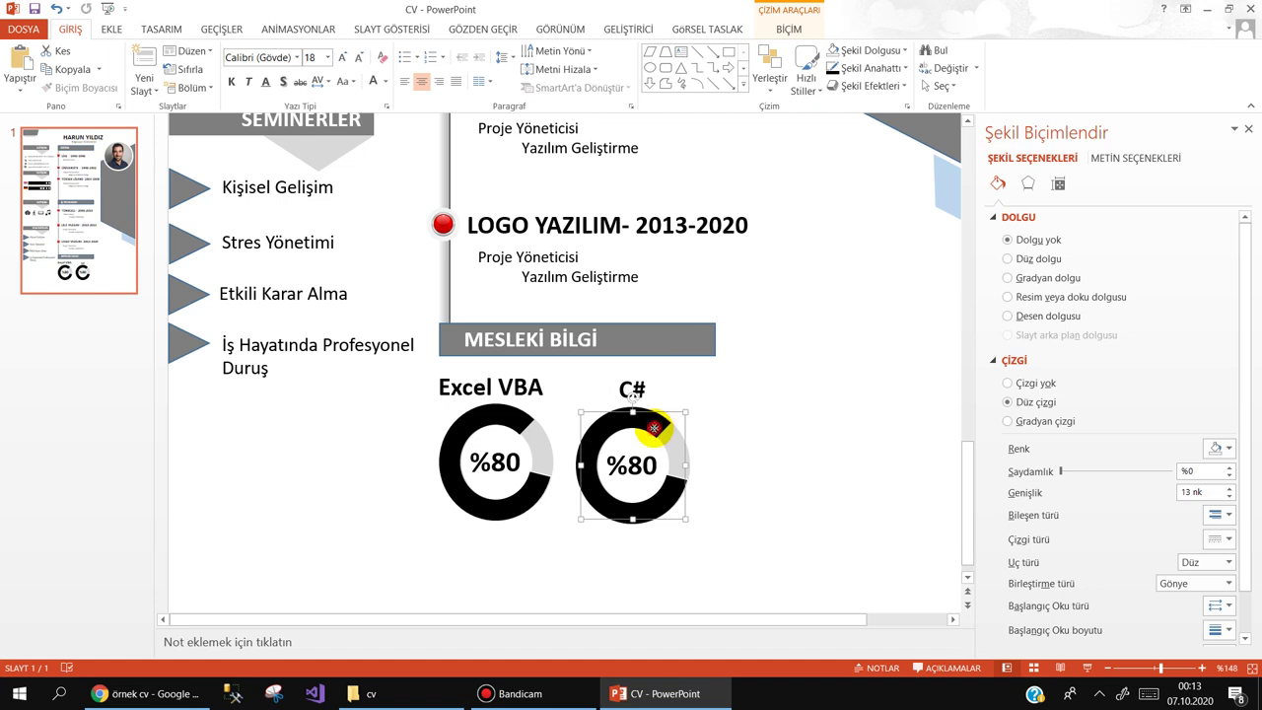
pyautogui.click(660, 430)
pyautogui.moveTo(664, 431)
pyautogui.mouseDown()
pyautogui.moveTo(675, 450)
pyautogui.moveTo(643, 465)
pyautogui.mouseUp()
pyautogui.click(634, 463)
pyautogui.write('9')
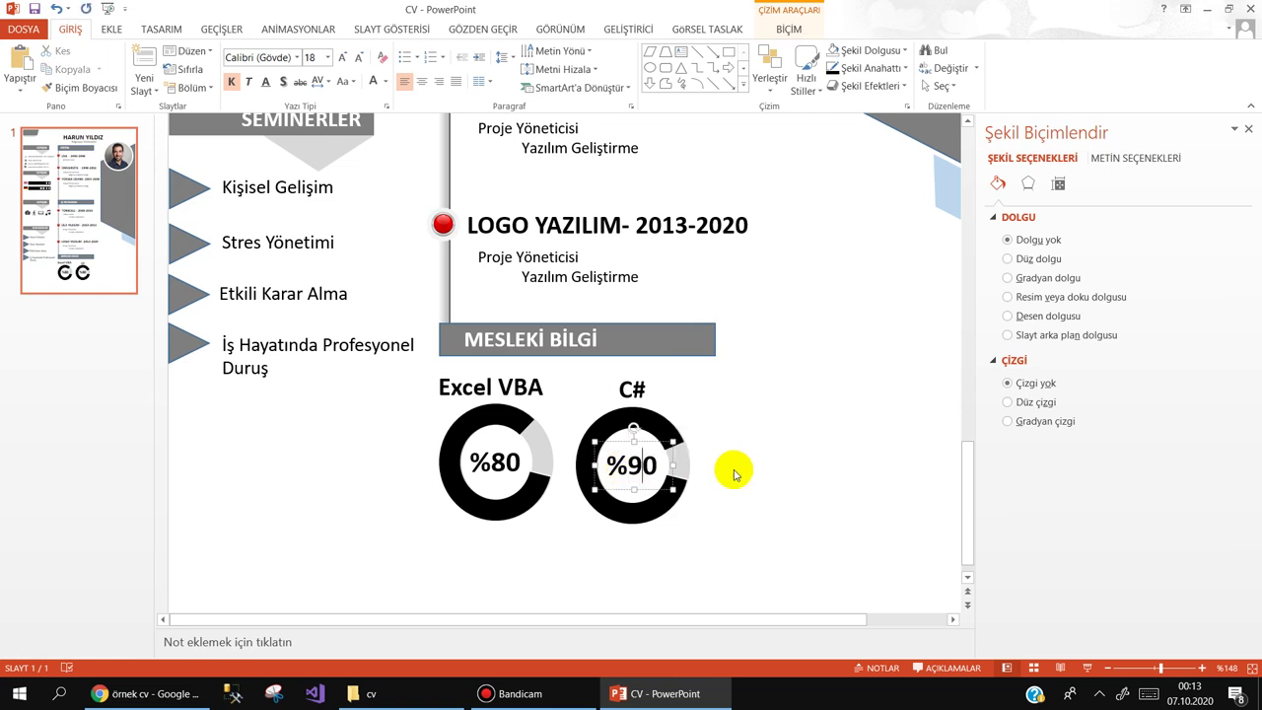
pyautogui.click(734, 473)
# Copy the C# title and donut to the right as a third gauge.
pyautogui.moveTo(710, 549); pyautogui.dragTo(584, 367)
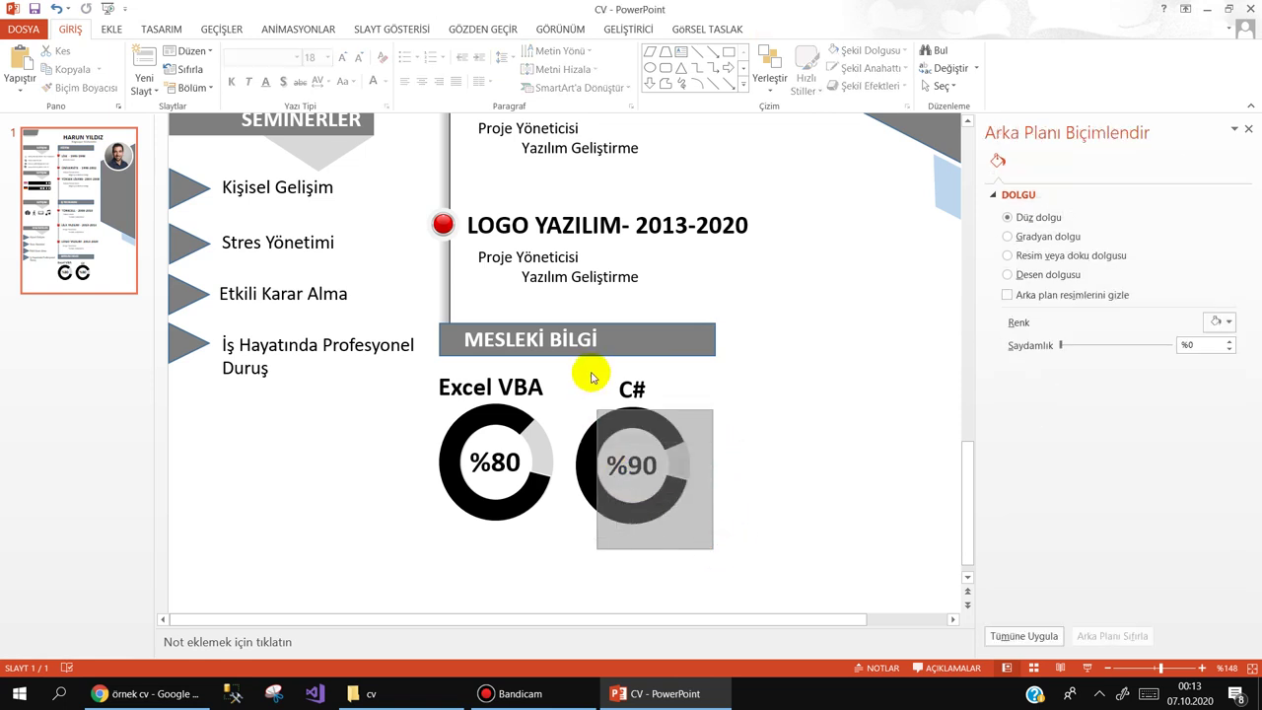
pyautogui.click(631, 388)
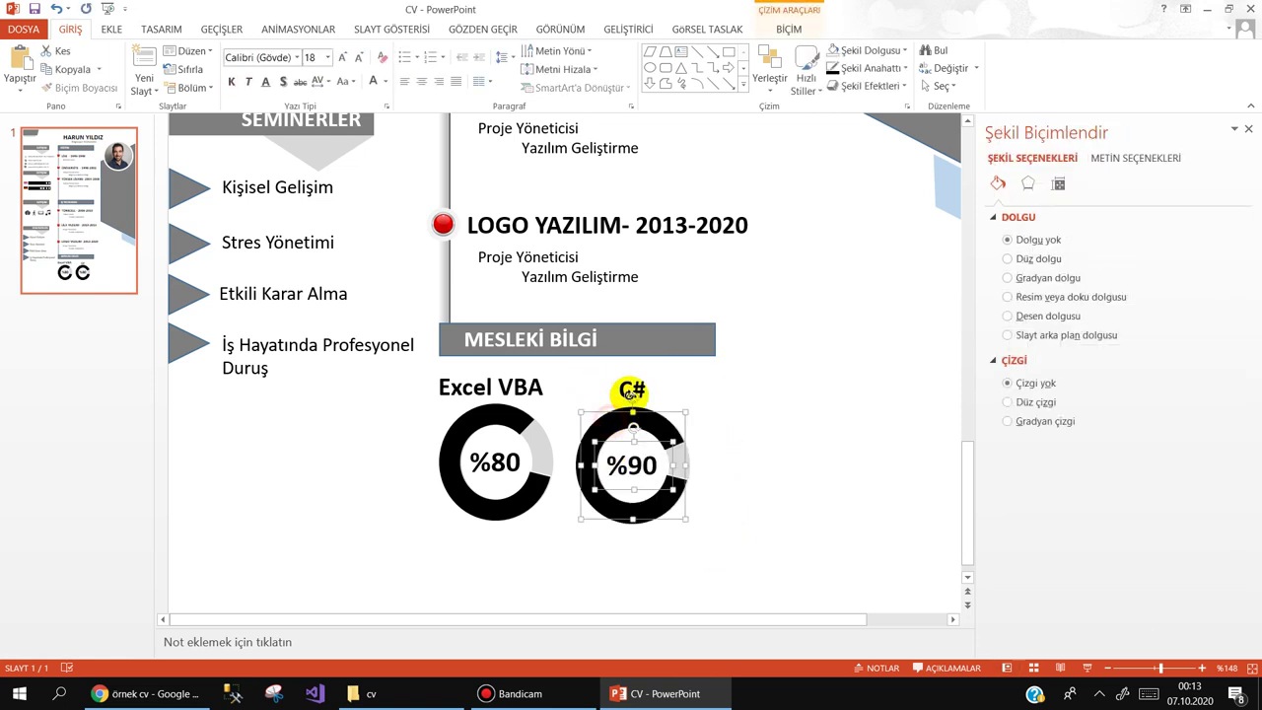
pyautogui.keyDown('shift'); pyautogui.click(676, 462); pyautogui.keyUp('shift')
pyautogui.moveTo(694, 460); pyautogui.dragTo(811, 461)
# Rename the third gauge's title to JAVA and nudge it into alignment.
pyautogui.click(859, 467)
pyautogui.click(768, 394)
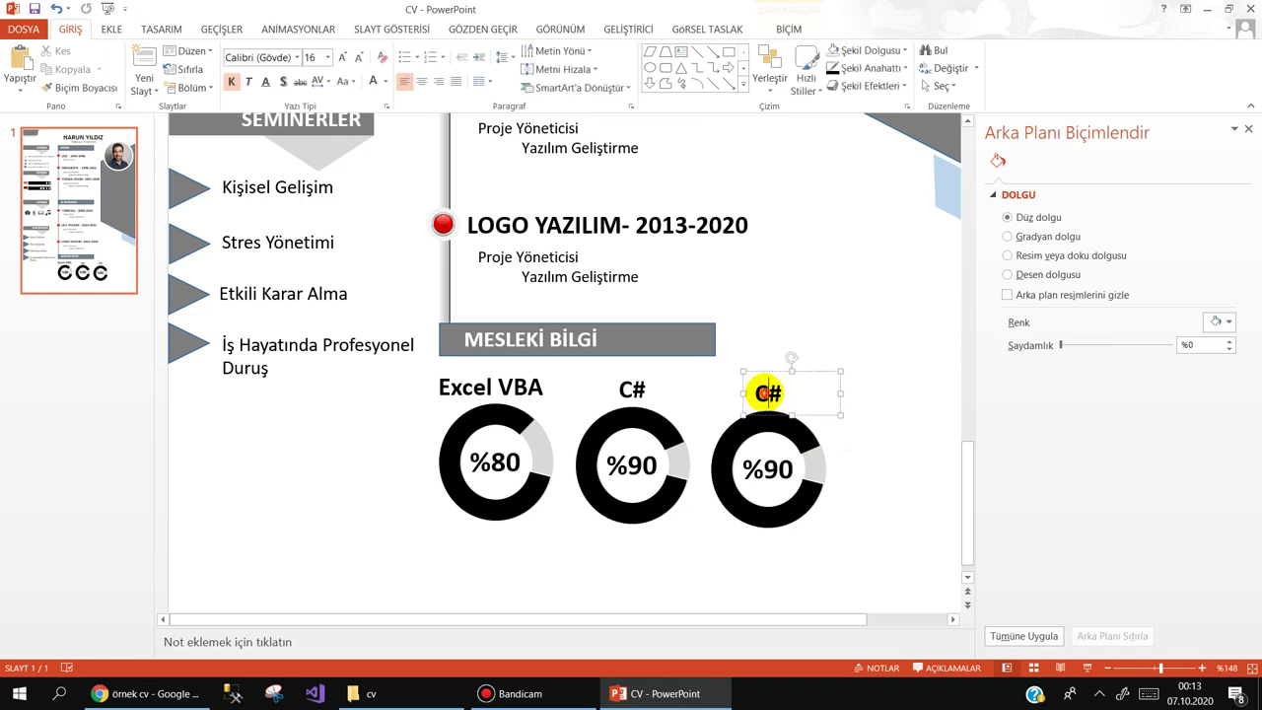
pyautogui.moveTo(789, 394); pyautogui.dragTo(739, 393)
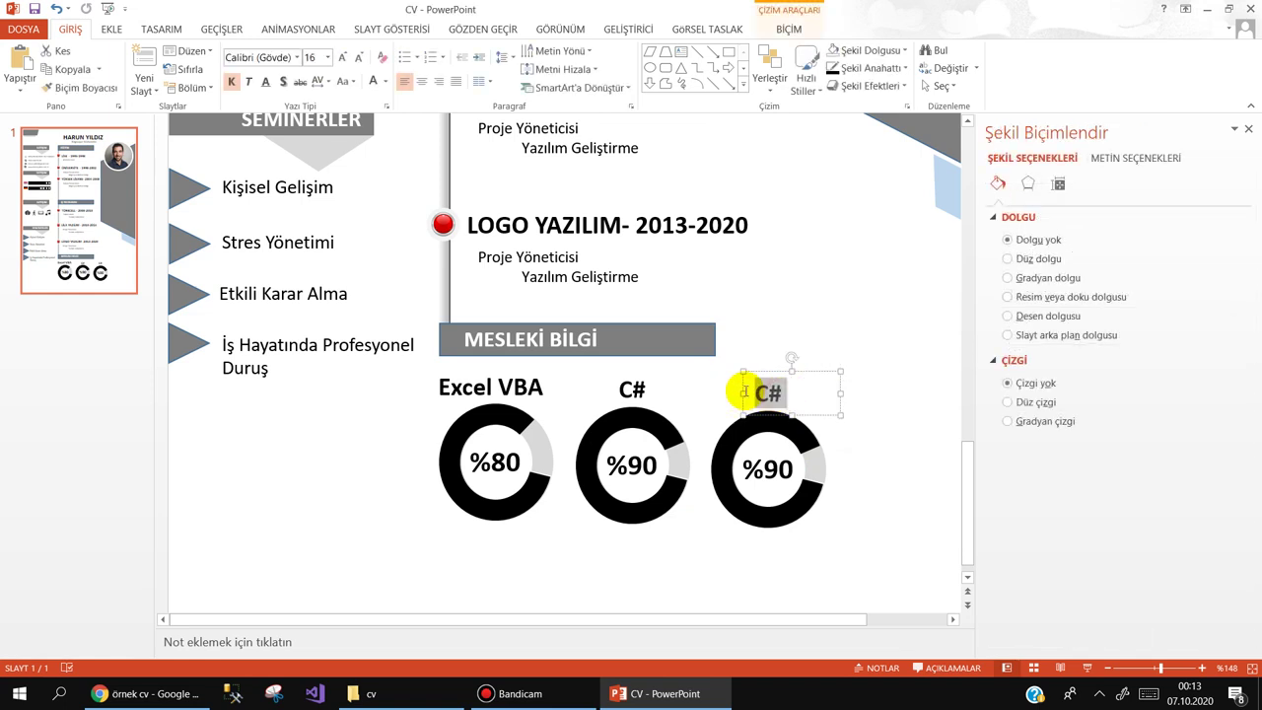
pyautogui.write('jav')
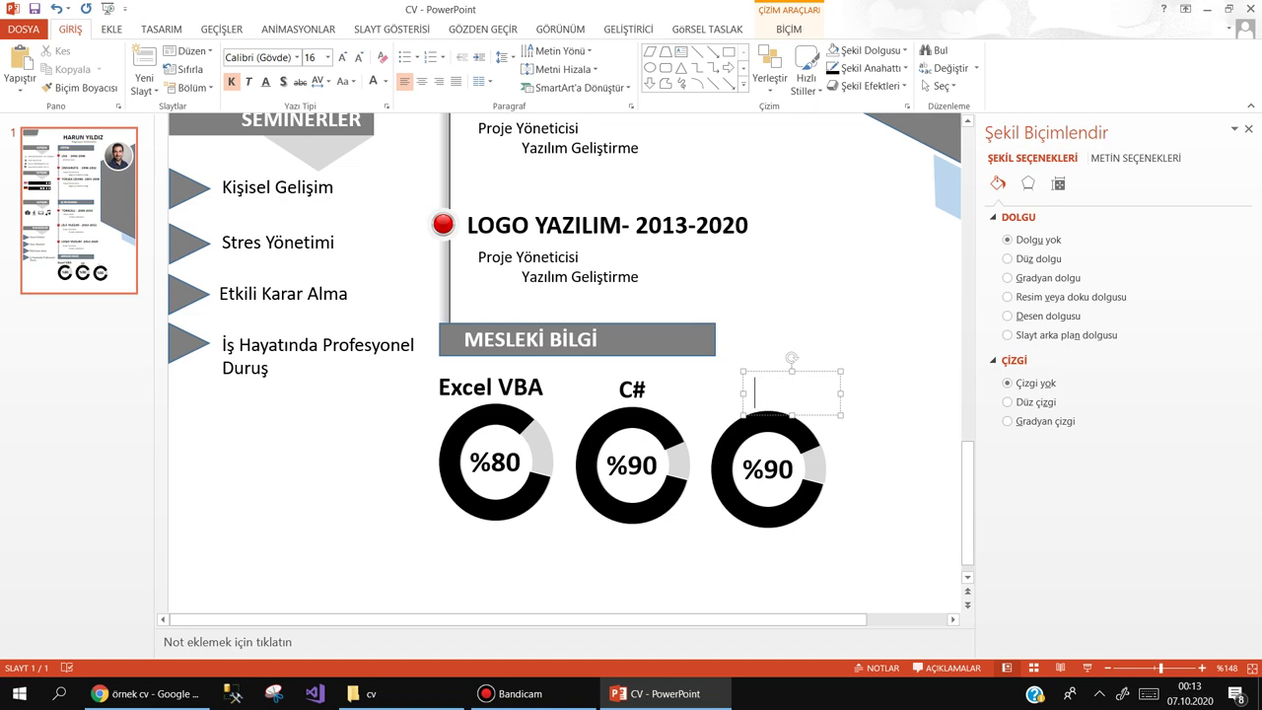
pyautogui.click(874, 472)
pyautogui.click(762, 392)
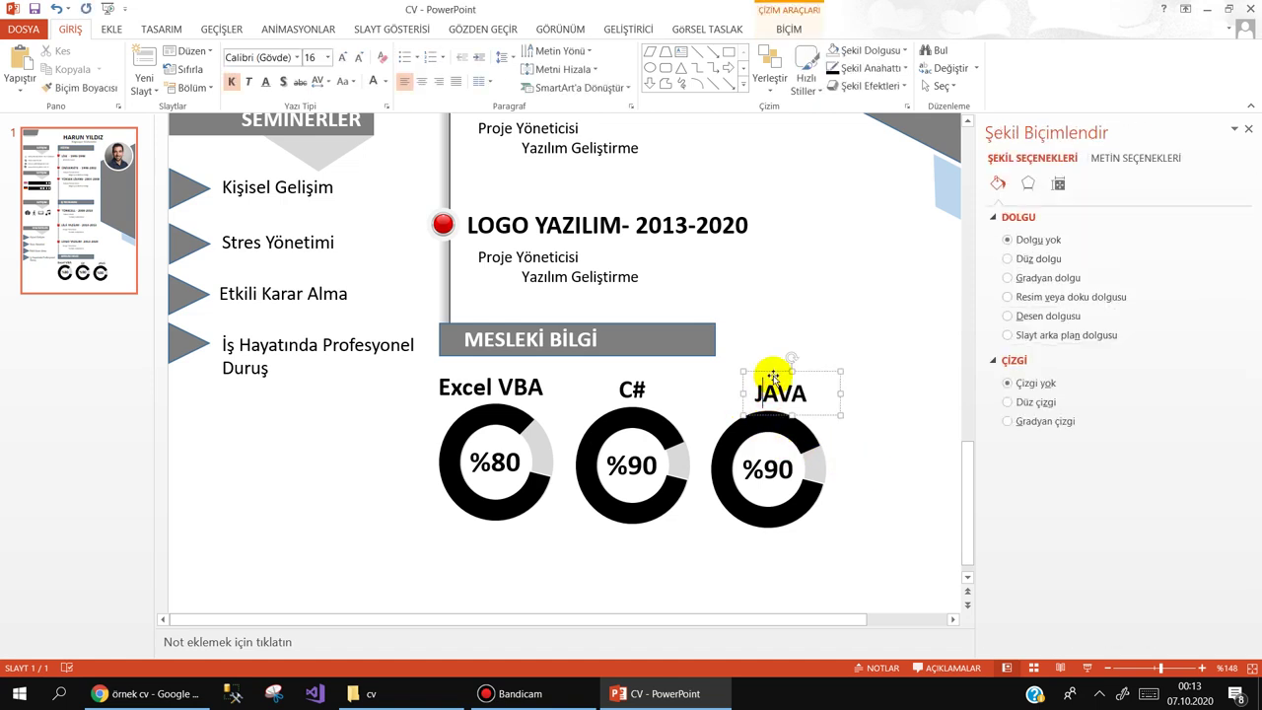
pyautogui.moveTo(772, 370); pyautogui.dragTo(767, 367)
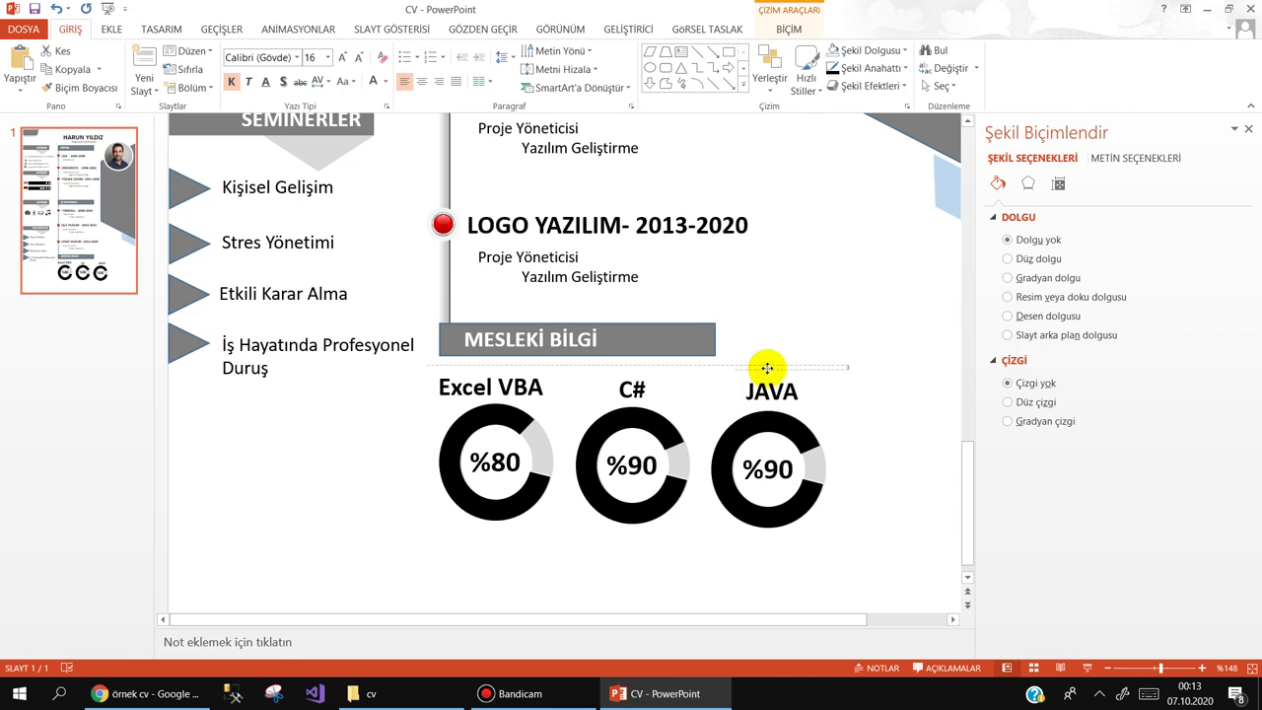
# Shorten the JAVA ring's dark arc and change its label to %70.
pyautogui.click(804, 452)
pyautogui.moveTo(802, 438)
pyautogui.mouseDown()
pyautogui.moveTo(806, 449)
pyautogui.moveTo(767, 426)
pyautogui.mouseUp()
pyautogui.doubleClick(769, 470)
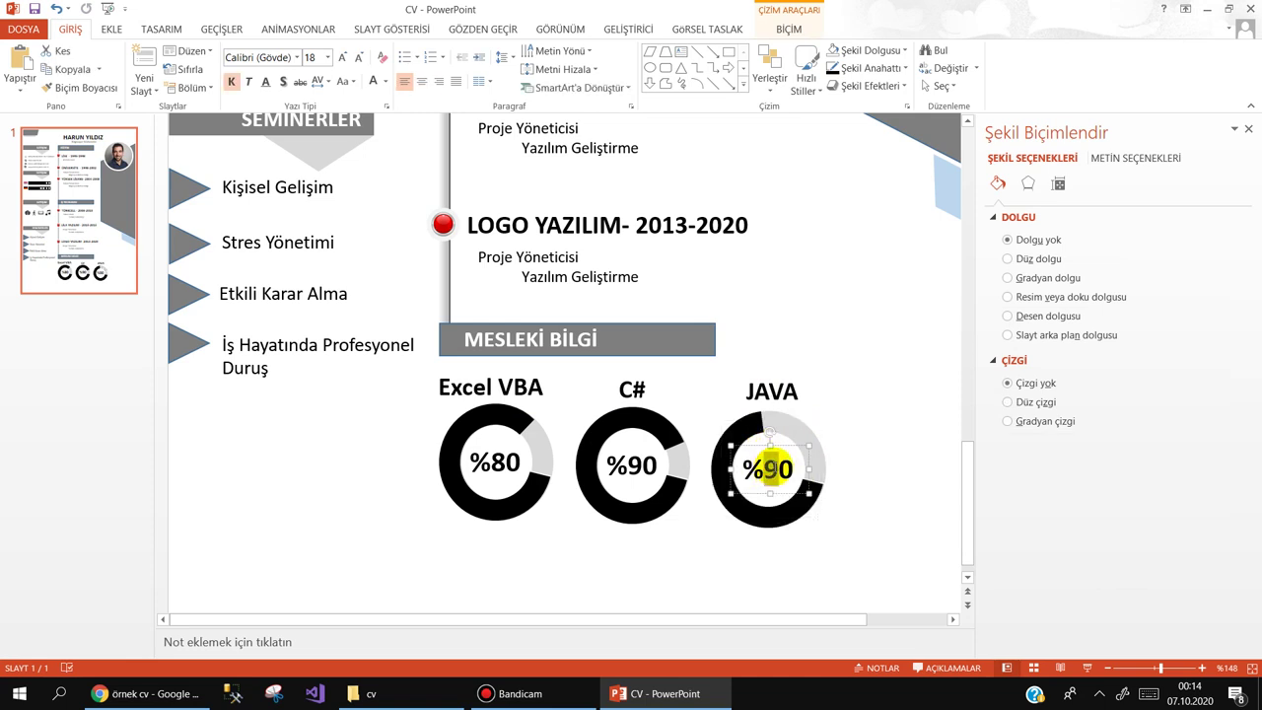
pyautogui.write('7')
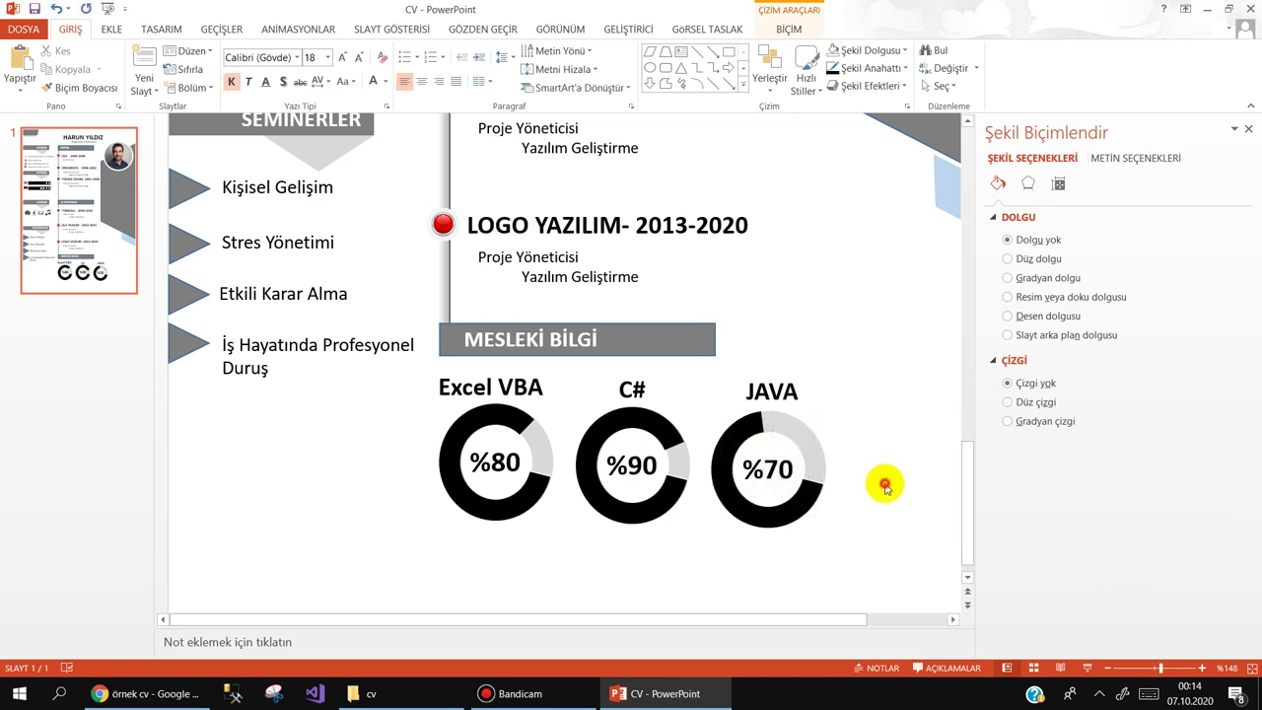
pyautogui.click(885, 484)
# Copy the JAVA donut and title to the right as a fourth gauge.
pyautogui.click(811, 519)
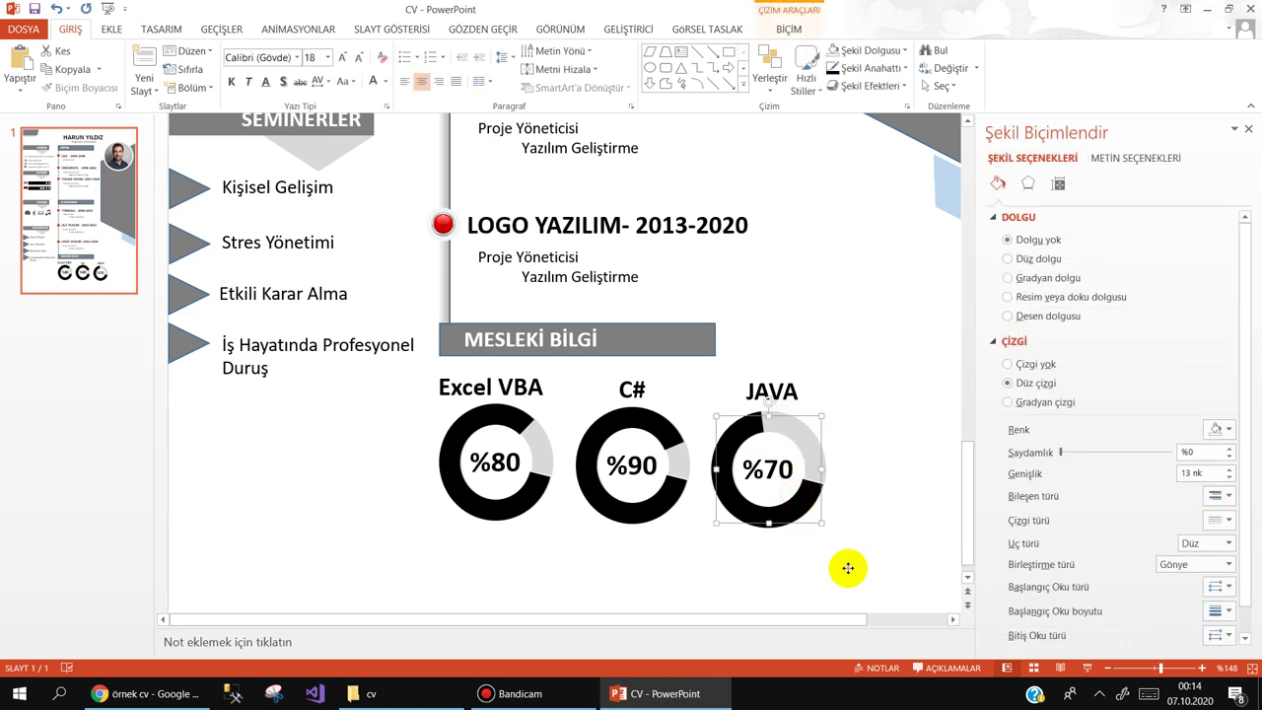
pyautogui.moveTo(852, 617); pyautogui.dragTo(946, 620)
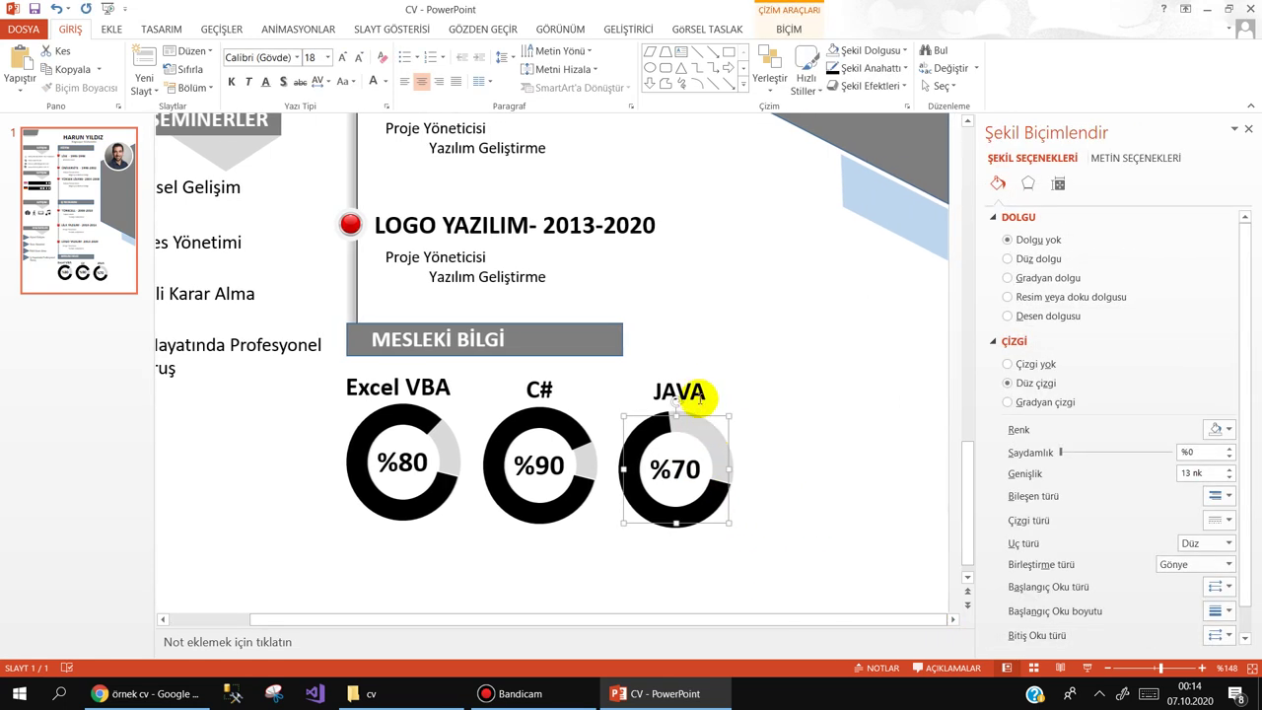
pyautogui.keyDown('shift'); pyautogui.click(691, 393); pyautogui.keyUp('shift')
pyautogui.moveTo(712, 457); pyautogui.dragTo(851, 457)
# Rename the fourth gauge's title from JAVA to PHP.
pyautogui.click(896, 440)
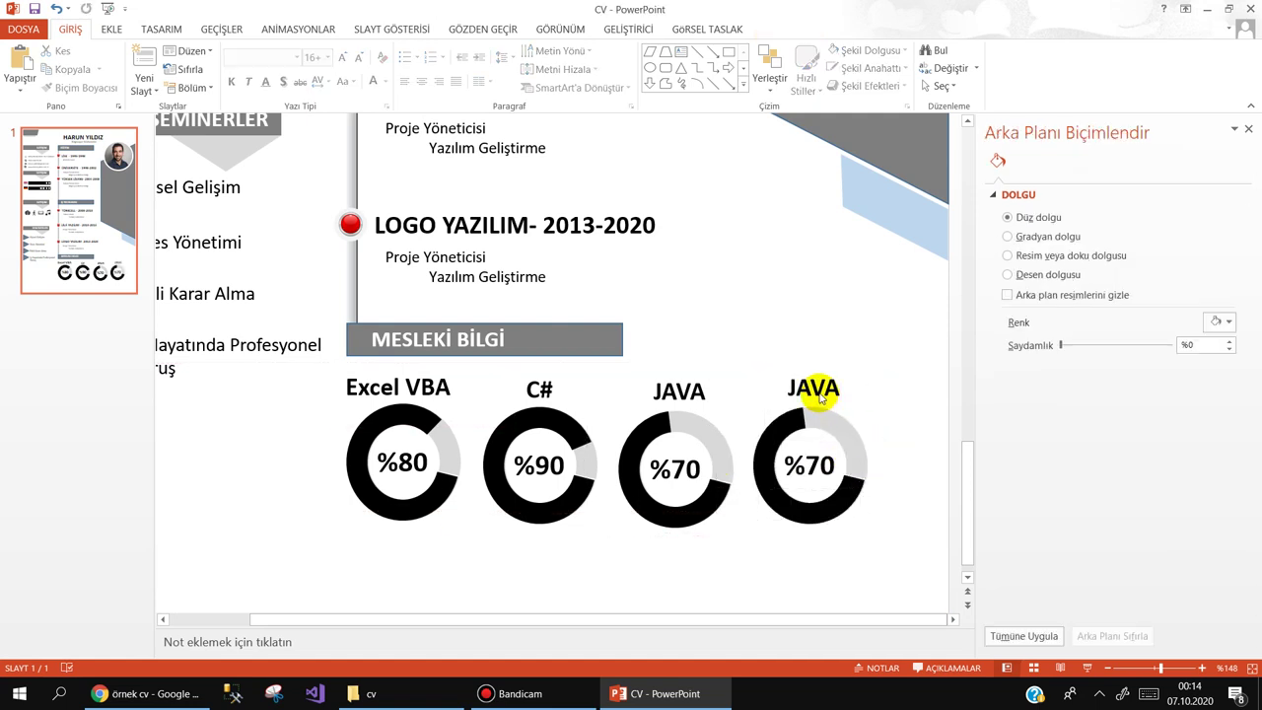
pyautogui.click(814, 388)
pyautogui.click(836, 385)
pyautogui.moveTo(836, 384); pyautogui.dragTo(789, 385)
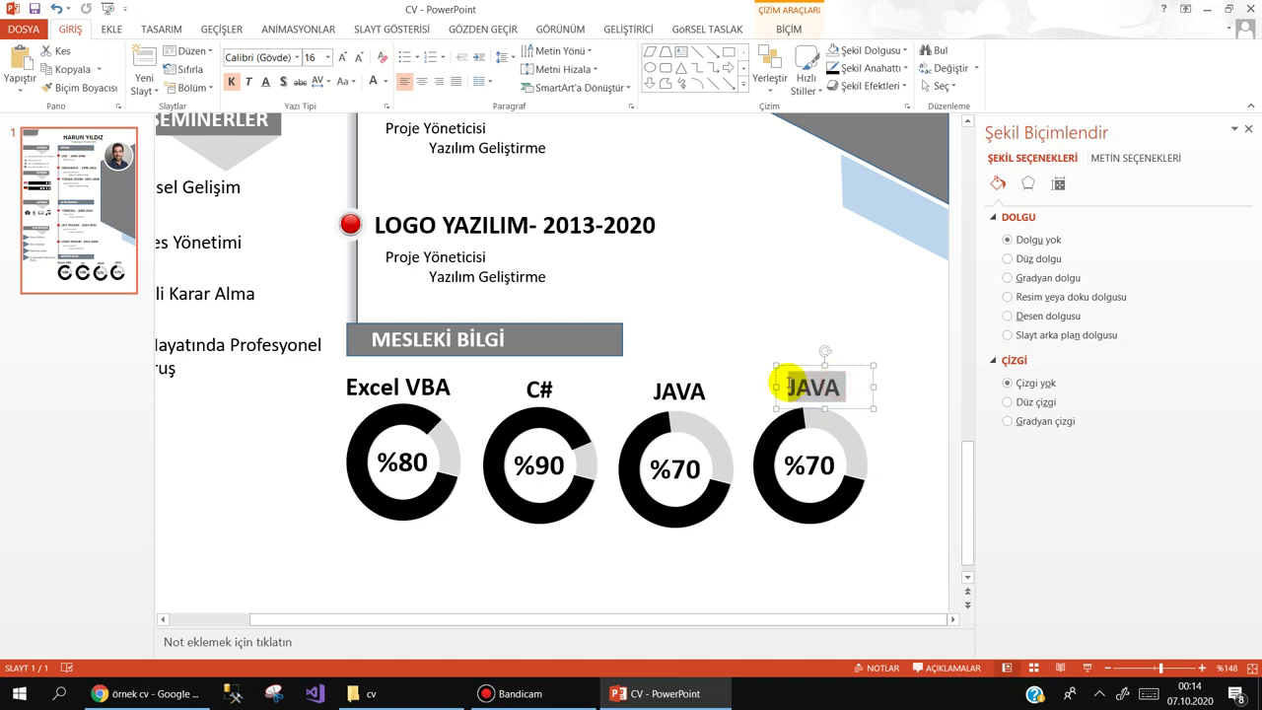
pyautogui.write('PHP')
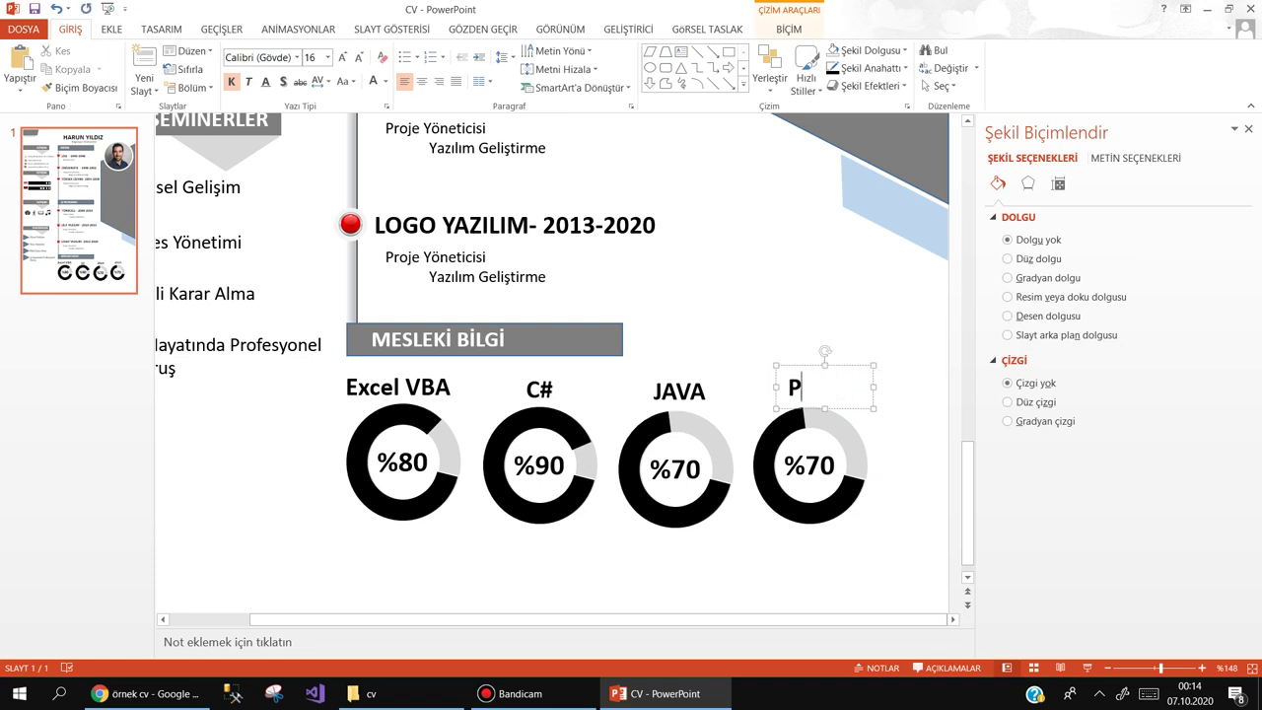
# Shorten the PHP ring's dark arc, set its label to %60, and play the slide show.
pyautogui.click(794, 426)
pyautogui.click(803, 422)
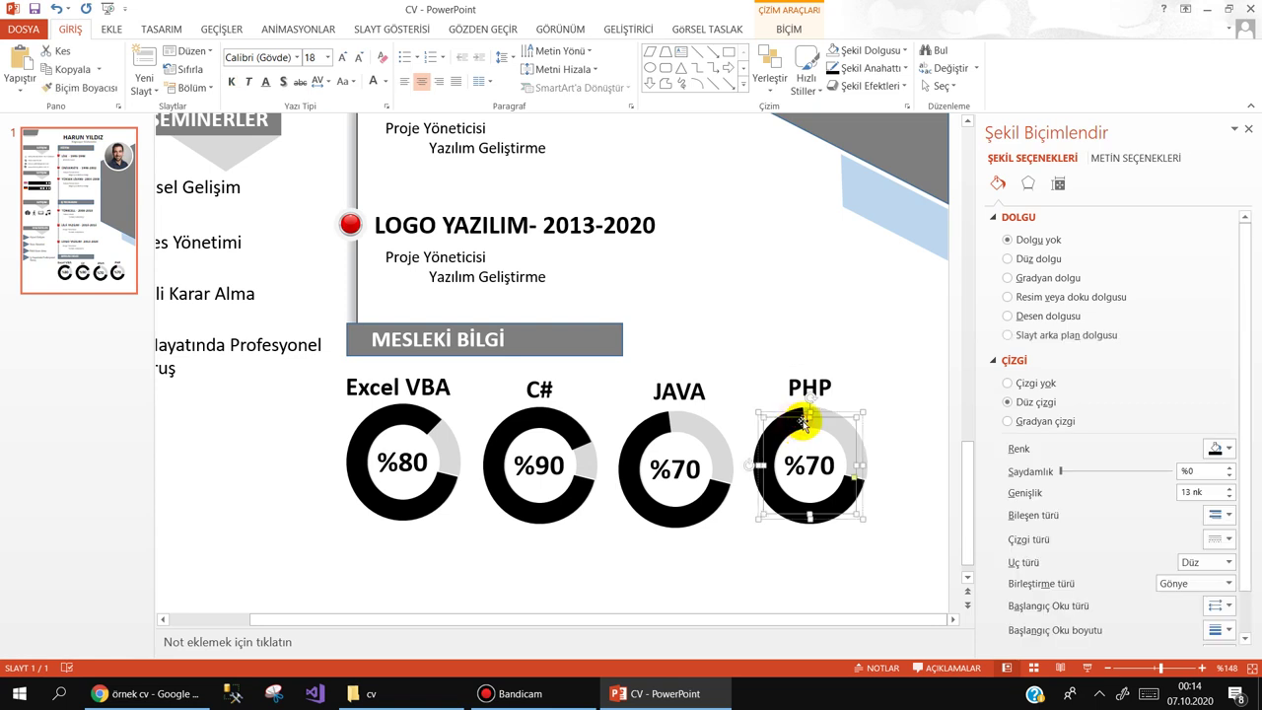
pyautogui.moveTo(806, 419); pyautogui.dragTo(777, 427)
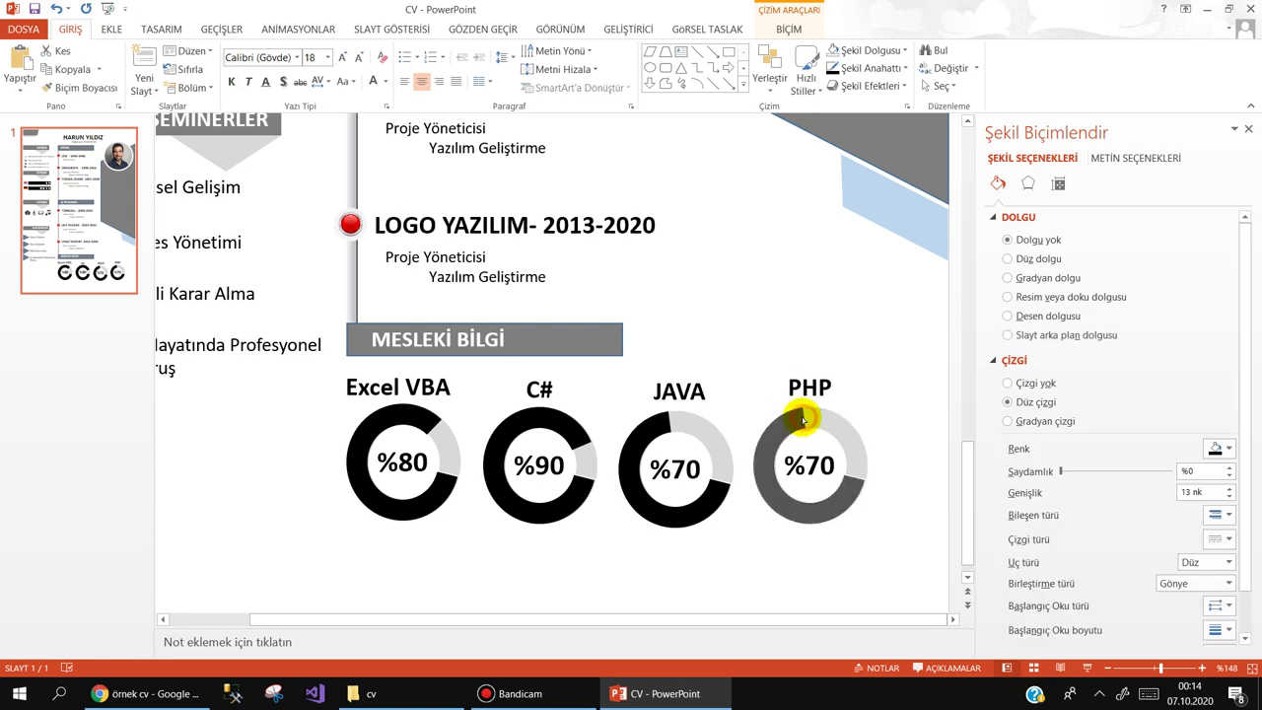
pyautogui.doubleClick(808, 465)
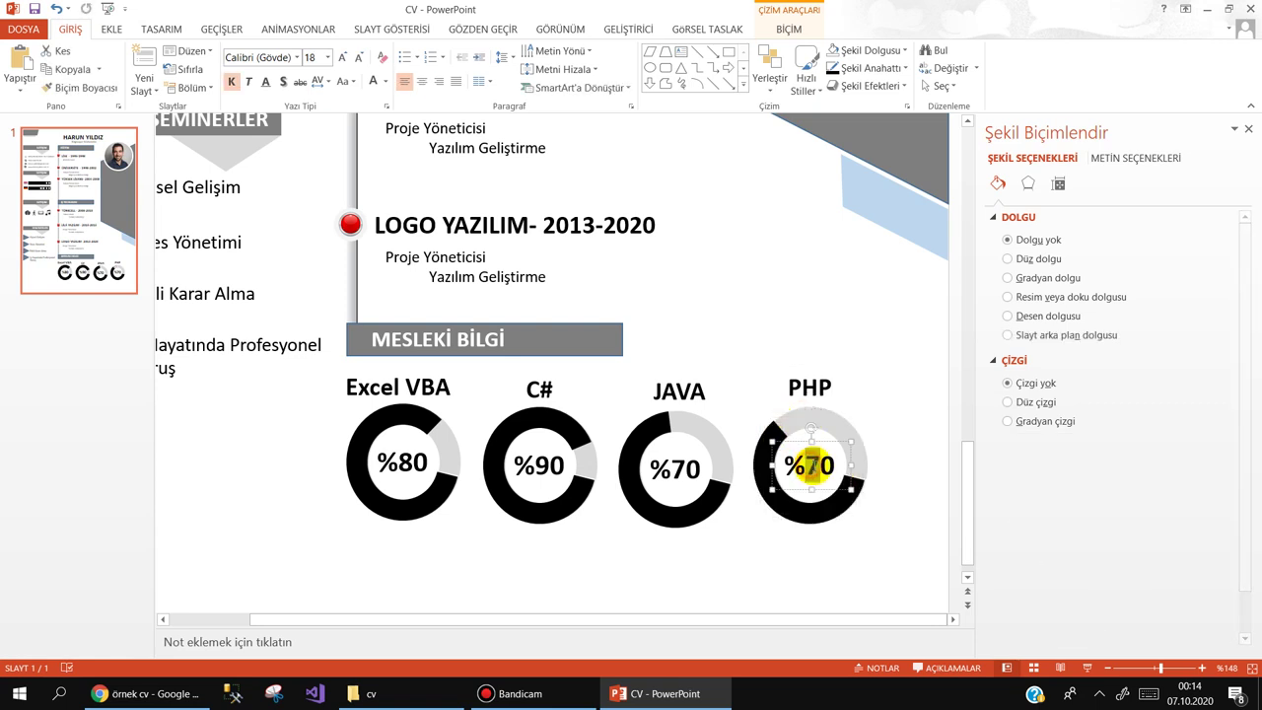
pyautogui.write('60')
pyautogui.click(768, 567)
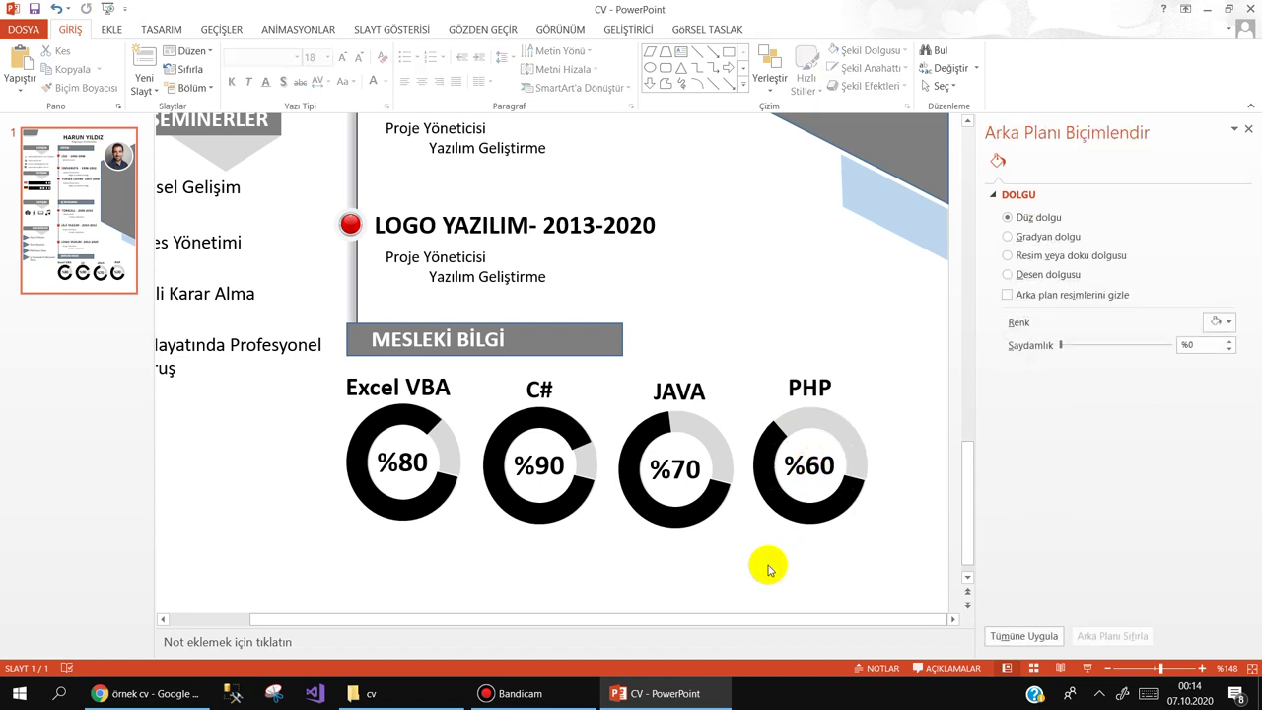
pyautogui.click(1086, 669)
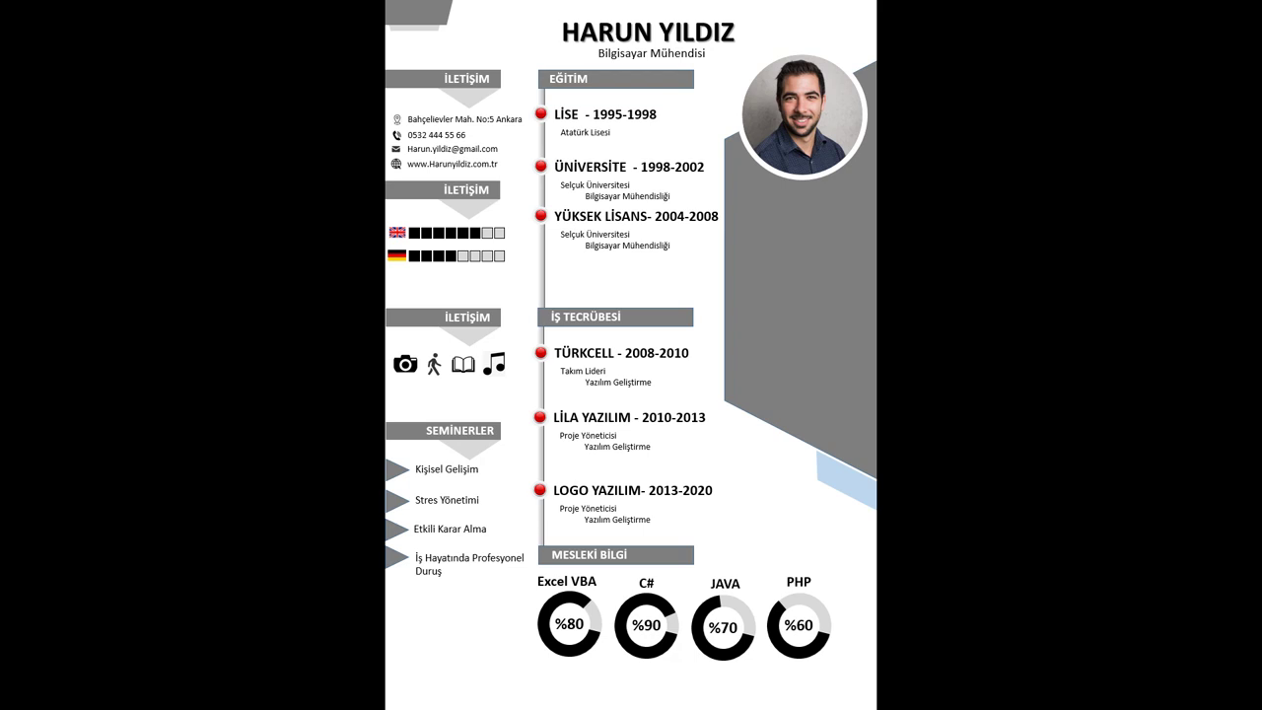
# End the slide show and move the triangle beside Stres Yönetimi up to the seminar items.
pyautogui.press('Escape')
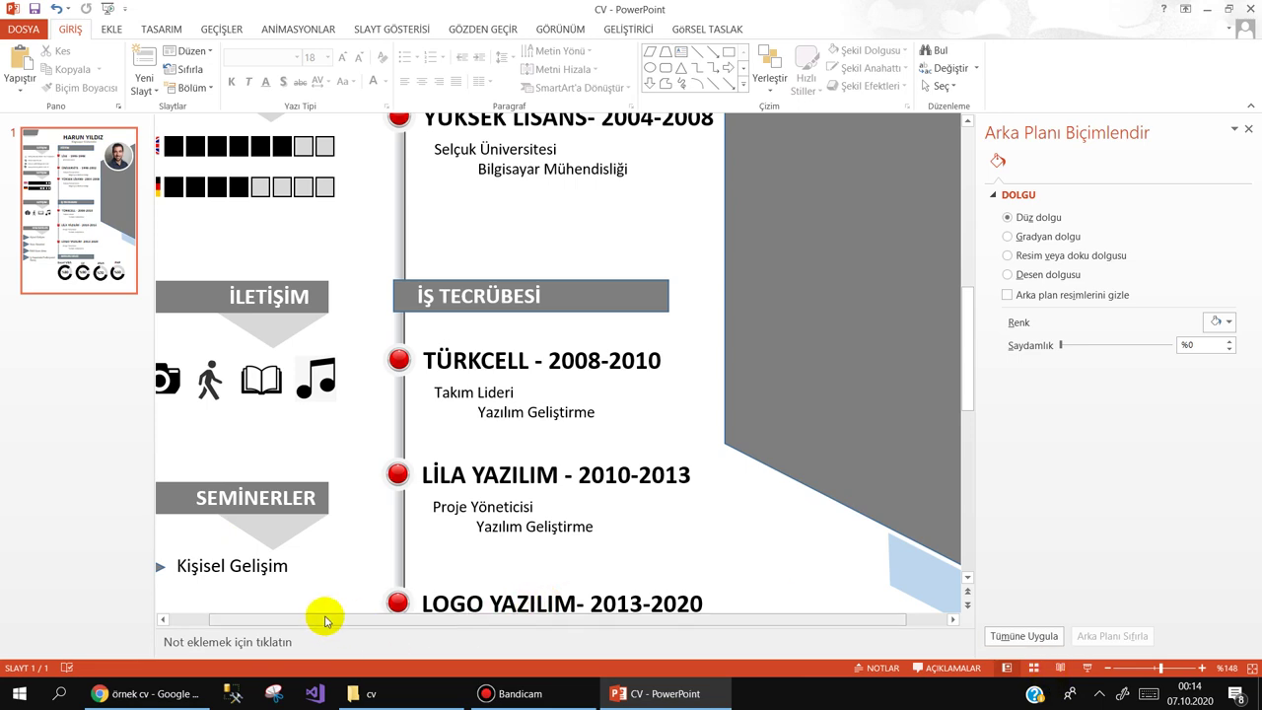
pyautogui.click(169, 619)
pyautogui.scroll(-3, 175, 572)
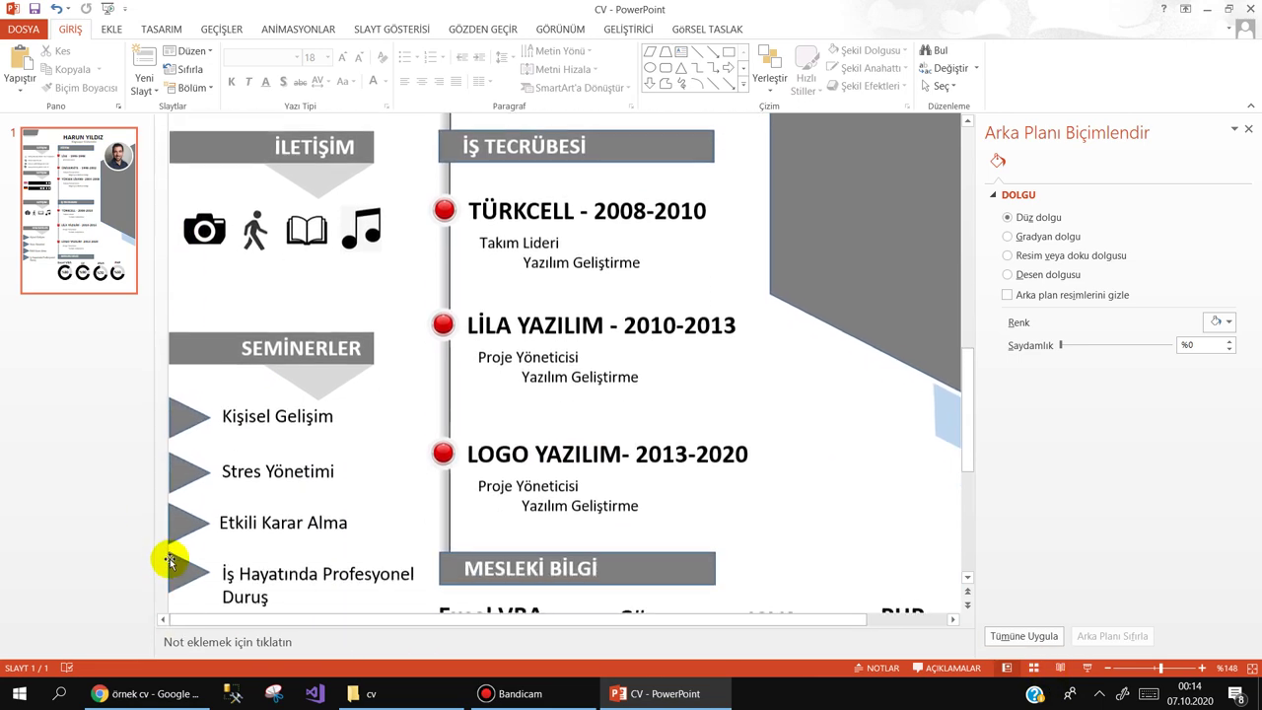
pyautogui.click(176, 467)
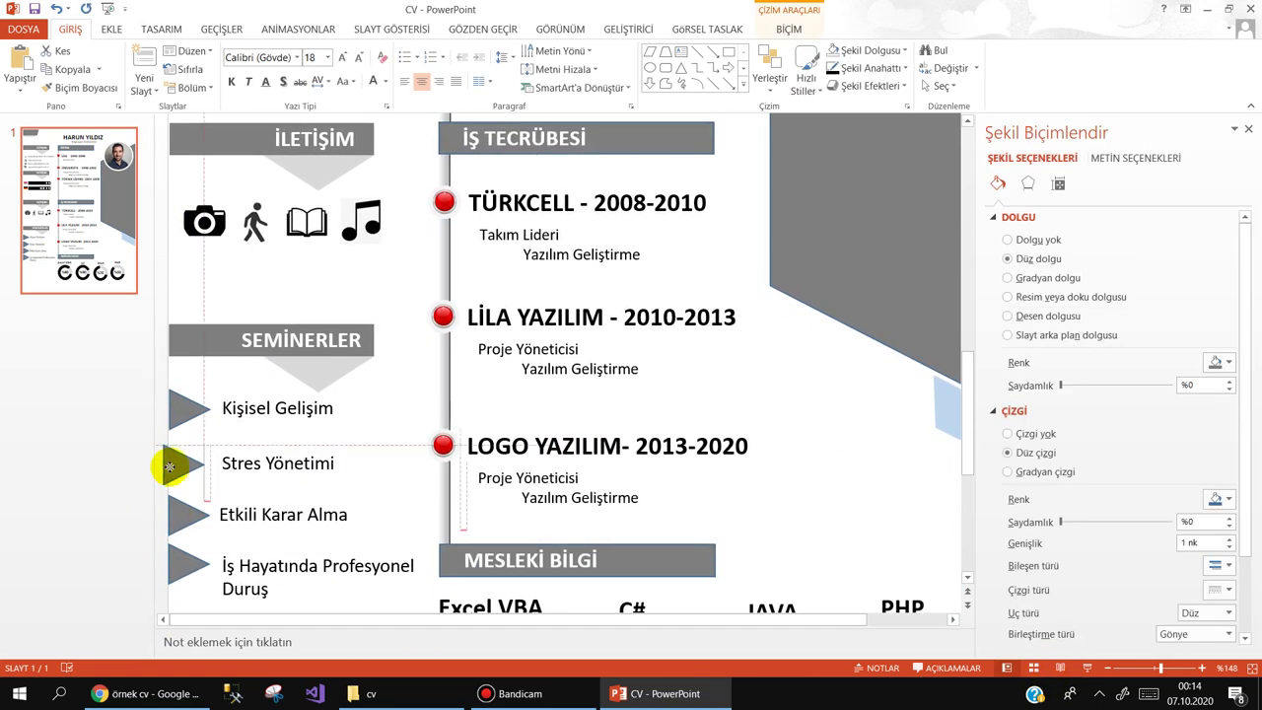
pyautogui.moveTo(176, 466); pyautogui.dragTo(178, 413)
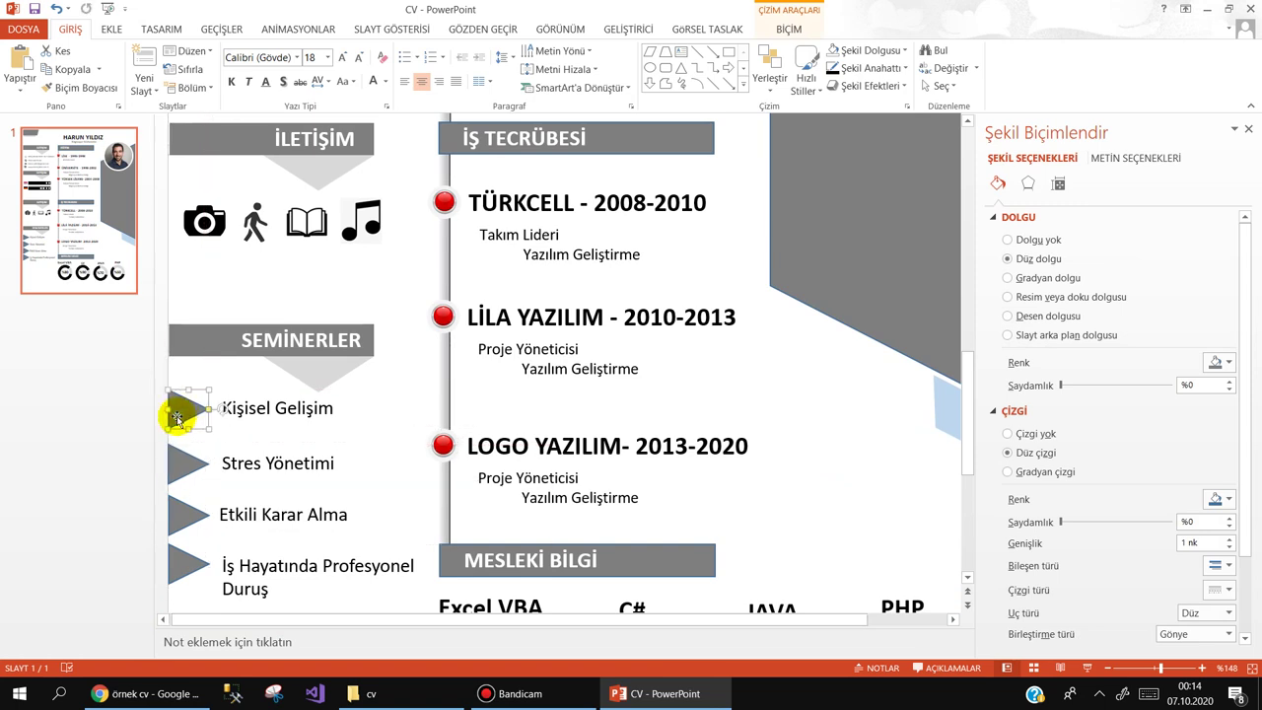
pyautogui.click(85, 451)
# Print the CV slide using the Microsoft Print to PDF printer.
pyautogui.click(20, 26)
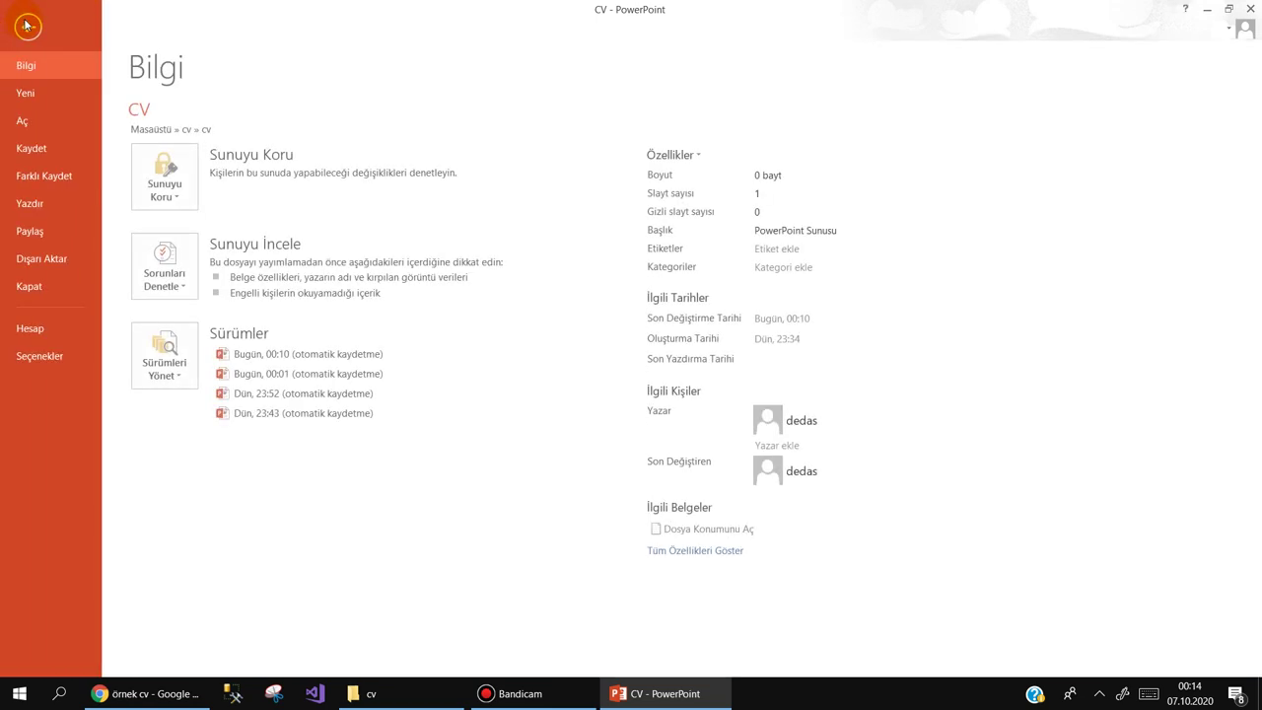
pyautogui.click(31, 203)
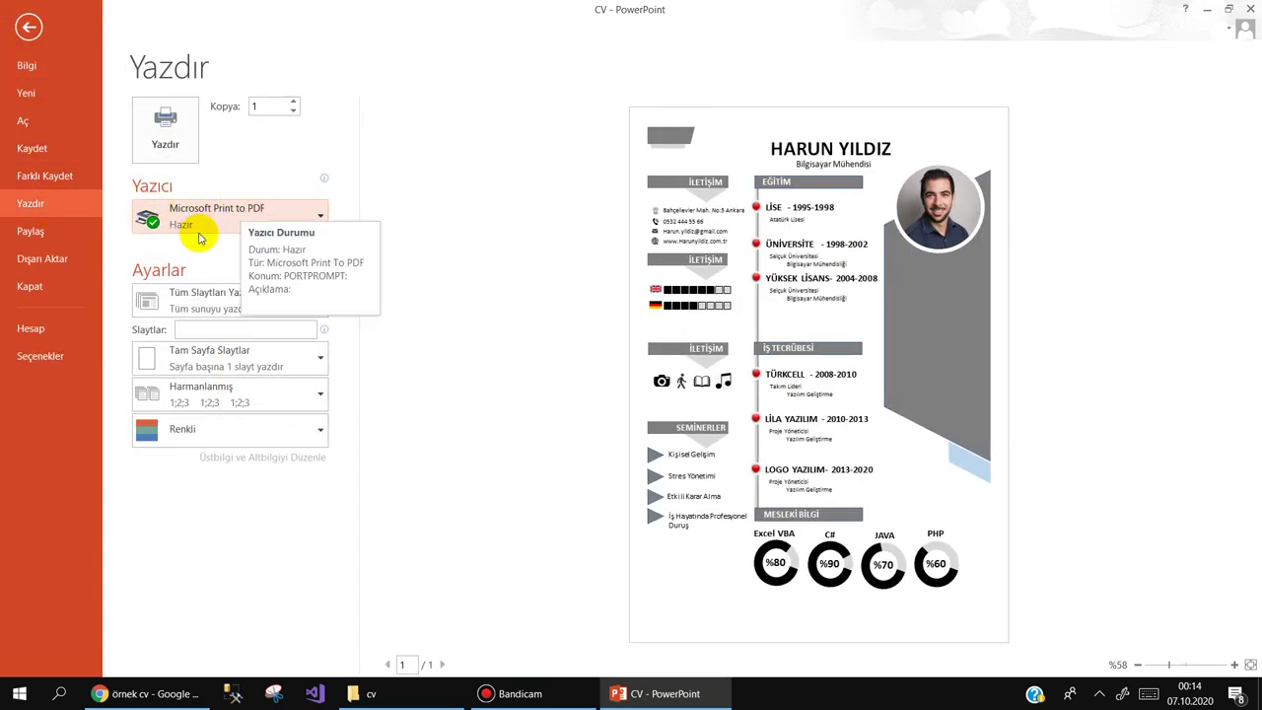
pyautogui.click(171, 132)
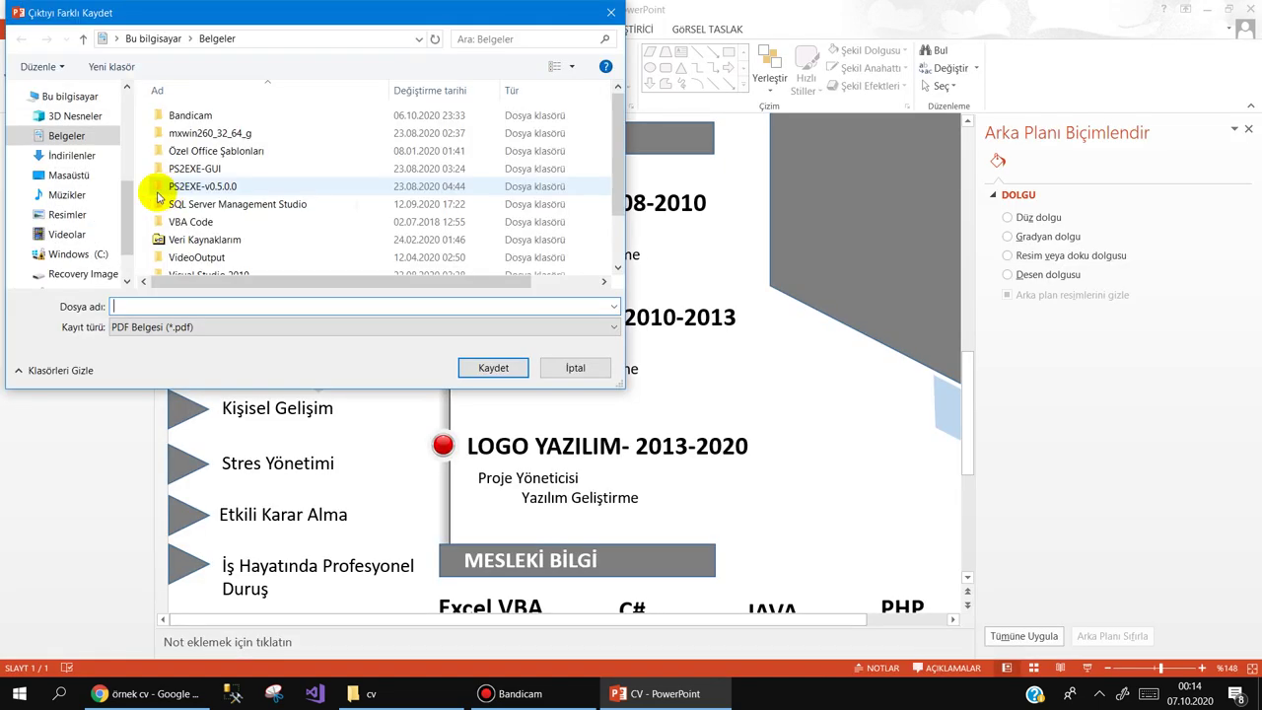
# Browse the save dialog to the nested Masaüstü > cv > cv folder.
pyautogui.click(78, 183)
pyautogui.click(154, 304)
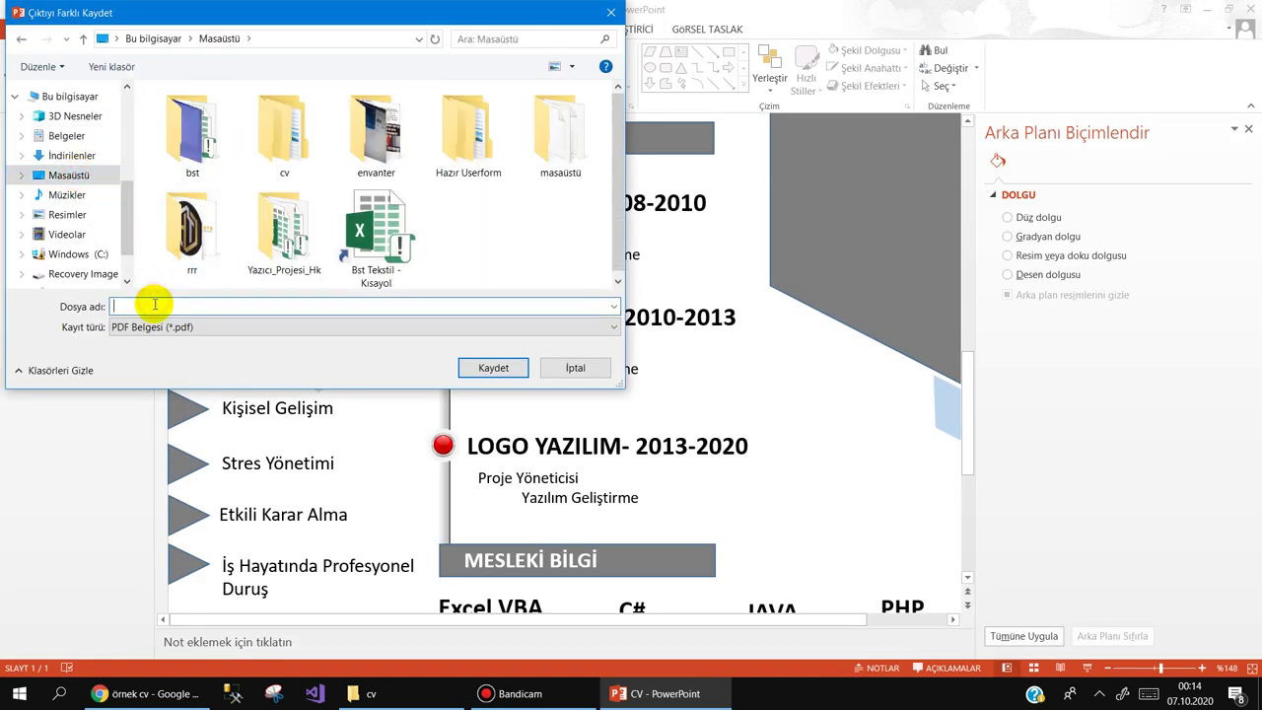
pyautogui.write('CV')
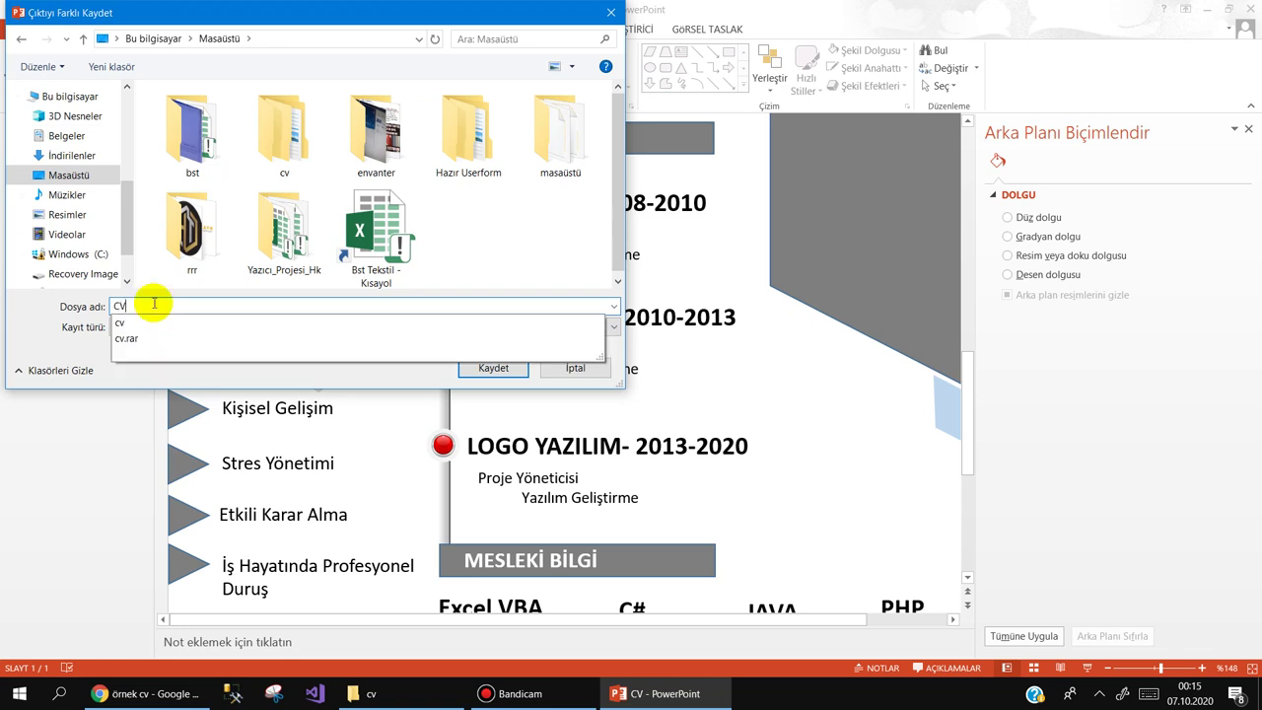
pyautogui.press('Return')
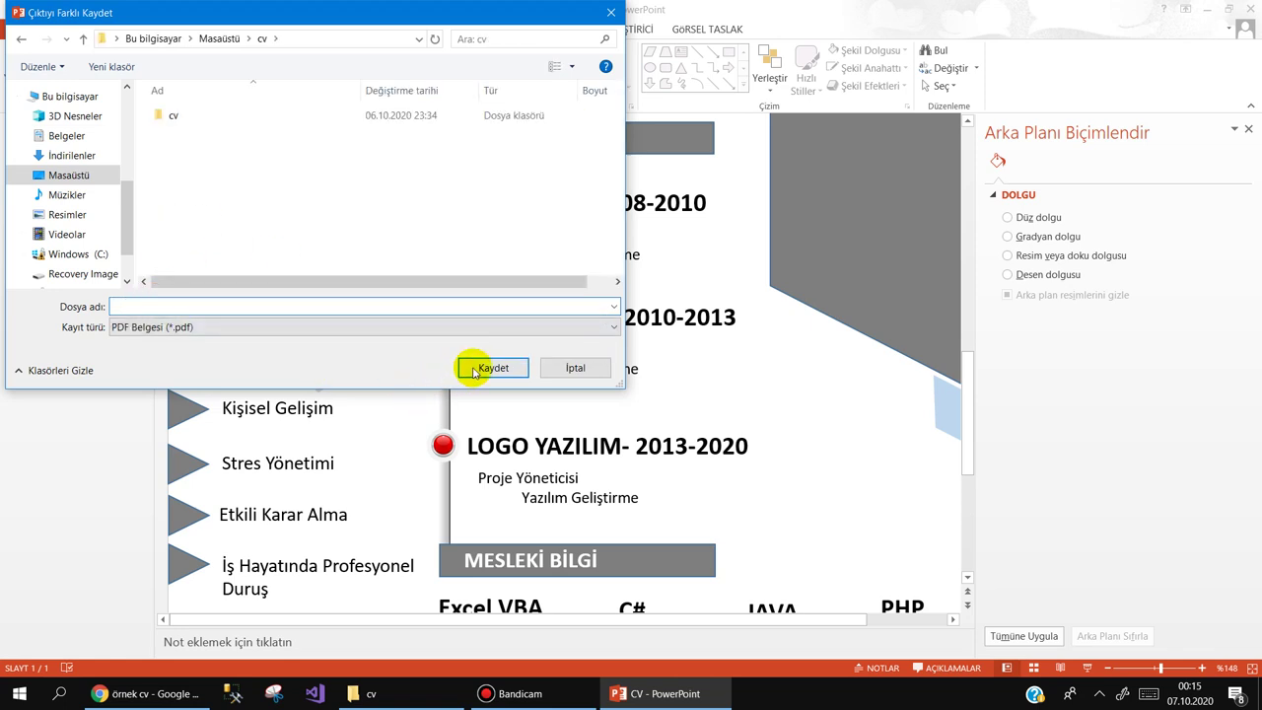
pyautogui.click(170, 310)
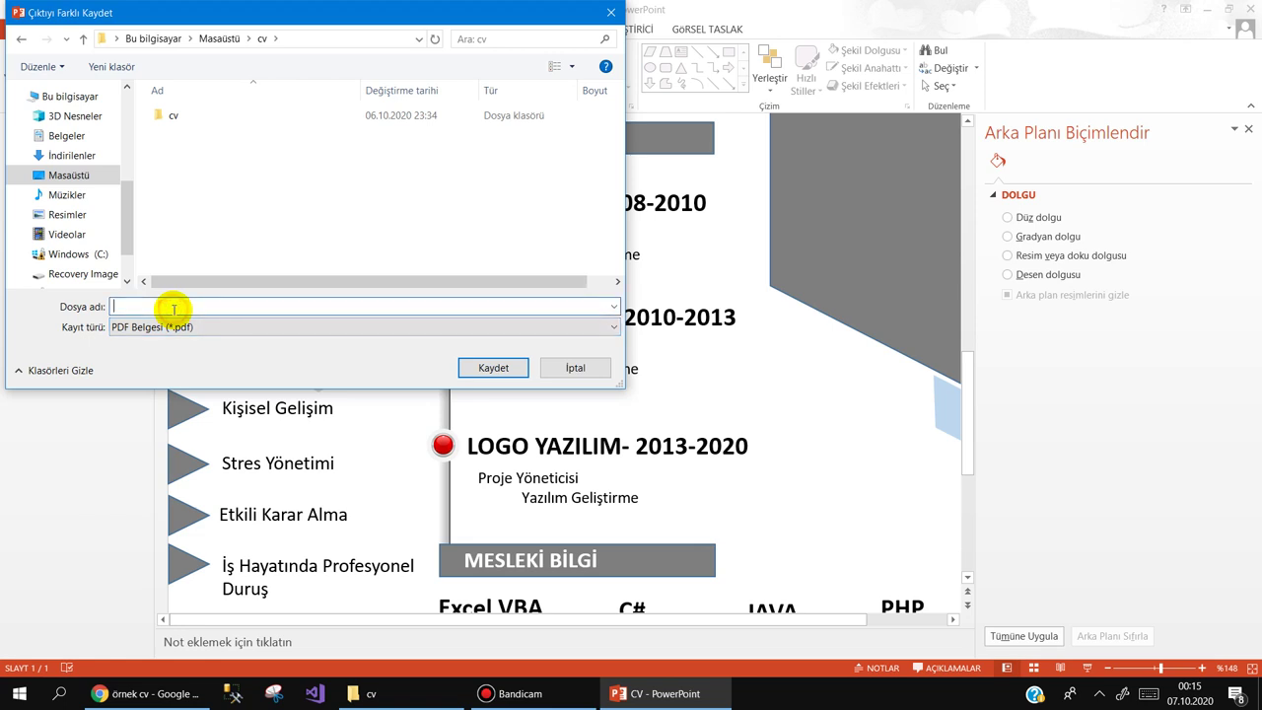
pyautogui.write('CN')
pyautogui.press('BackSpace')
pyautogui.write('v')
pyautogui.press('Return')
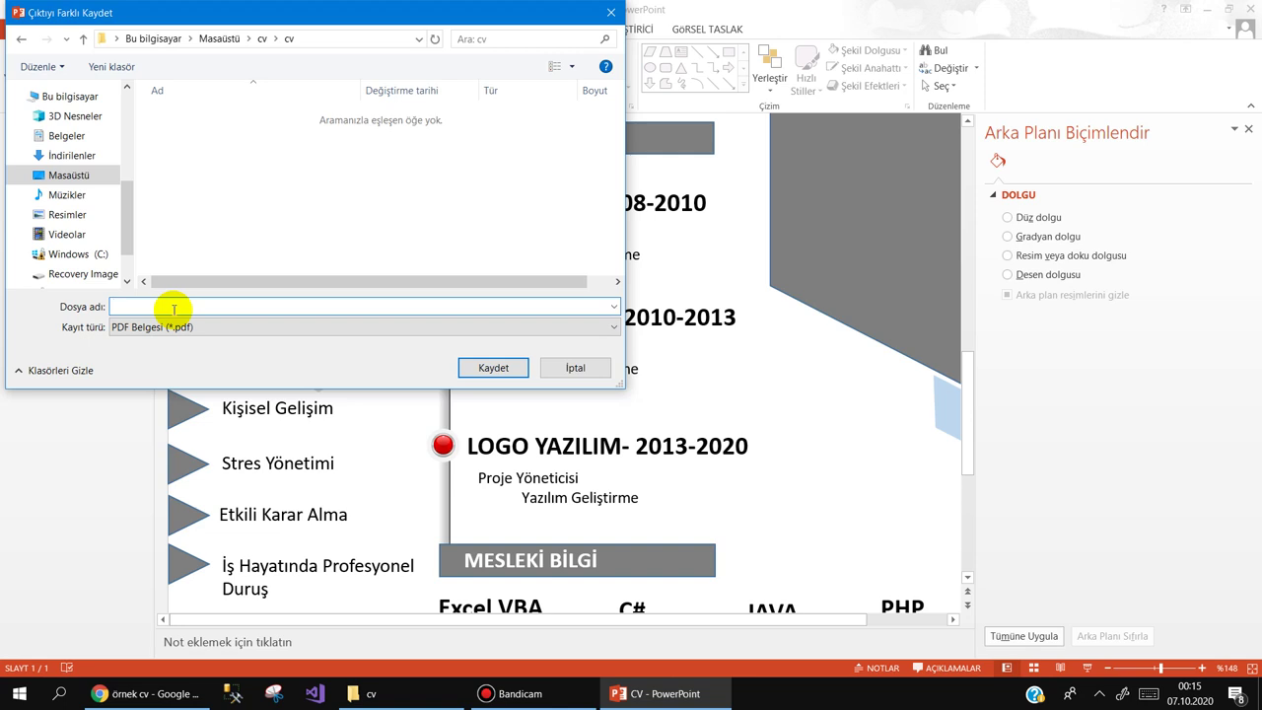
# Save the PDF with the file name CV.
pyautogui.write('CM')
pyautogui.press('BackSpace')
pyautogui.write('V')
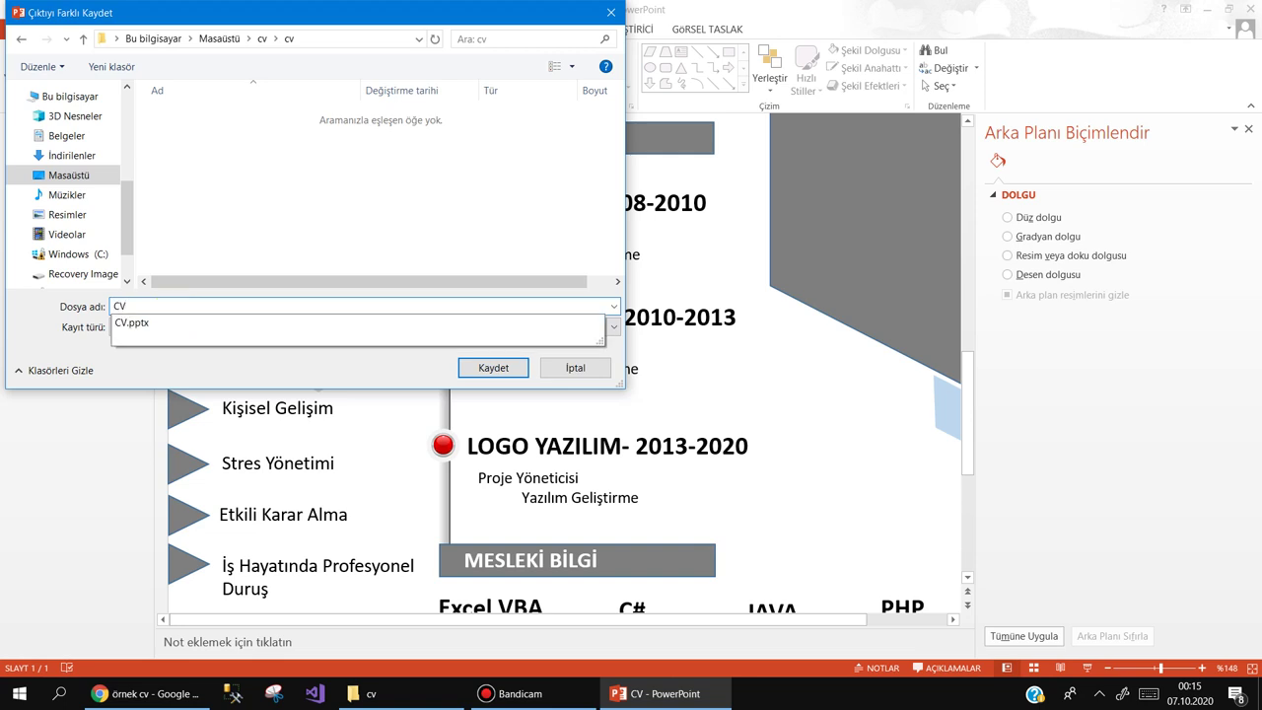
pyautogui.press('Return')
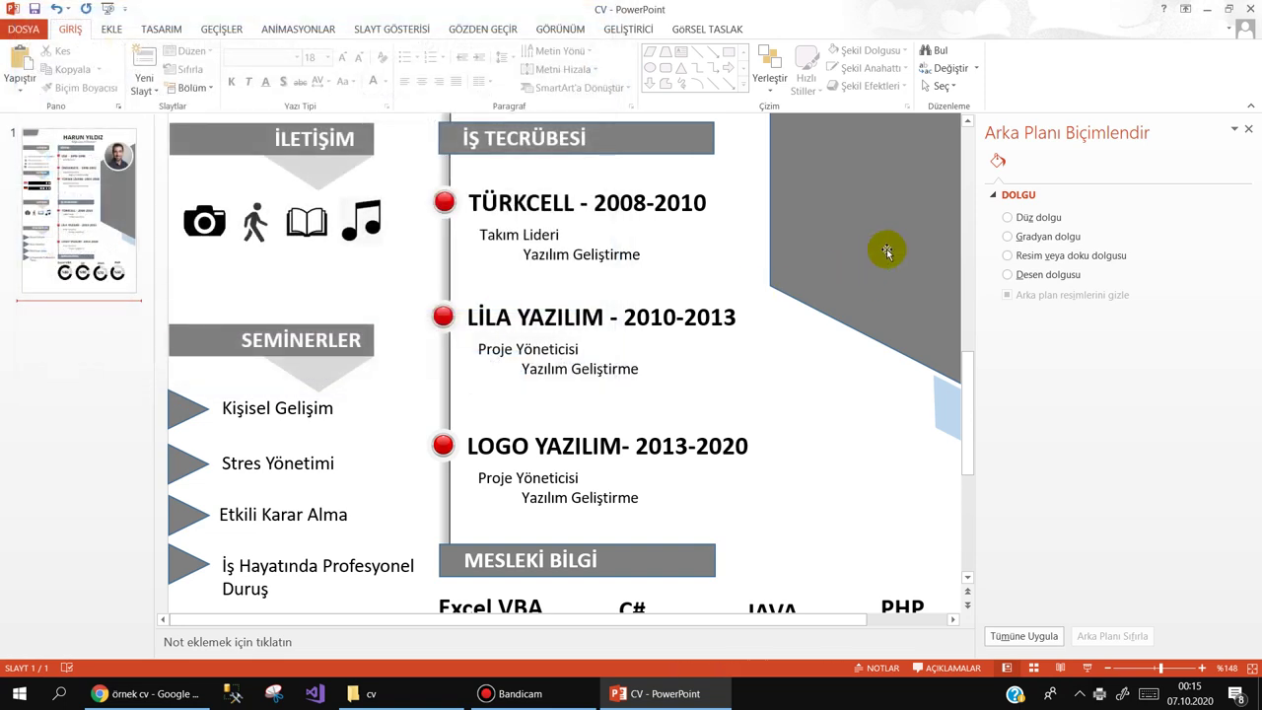
# Maximize the cv folder window in File Explorer and open CV.pdf.
pyautogui.press('super')
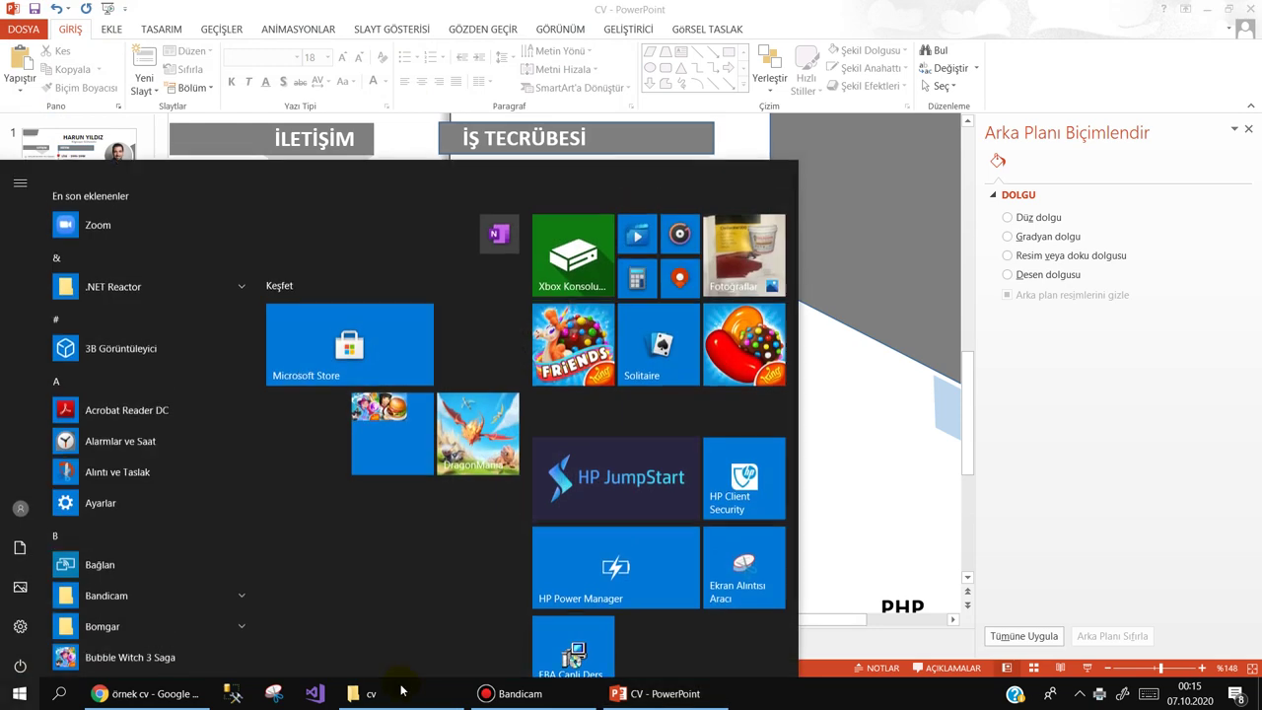
pyautogui.click(371, 693)
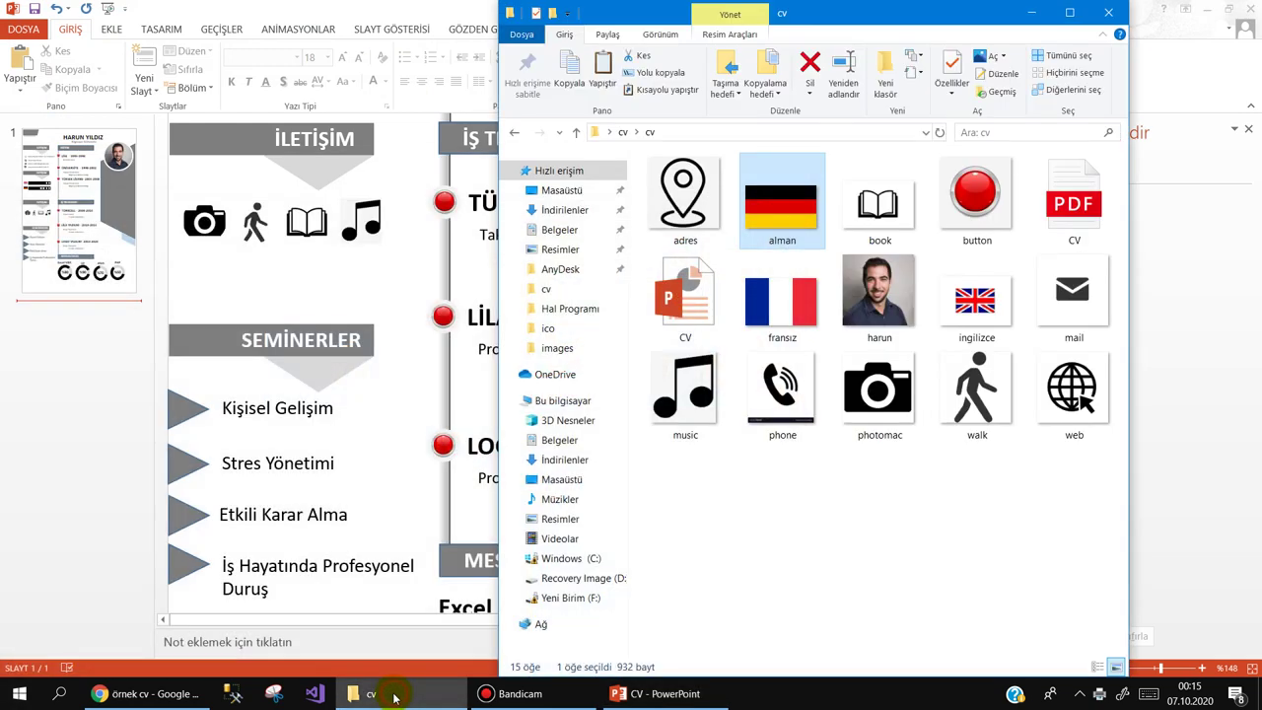
pyautogui.click(1069, 13)
pyautogui.click(585, 308)
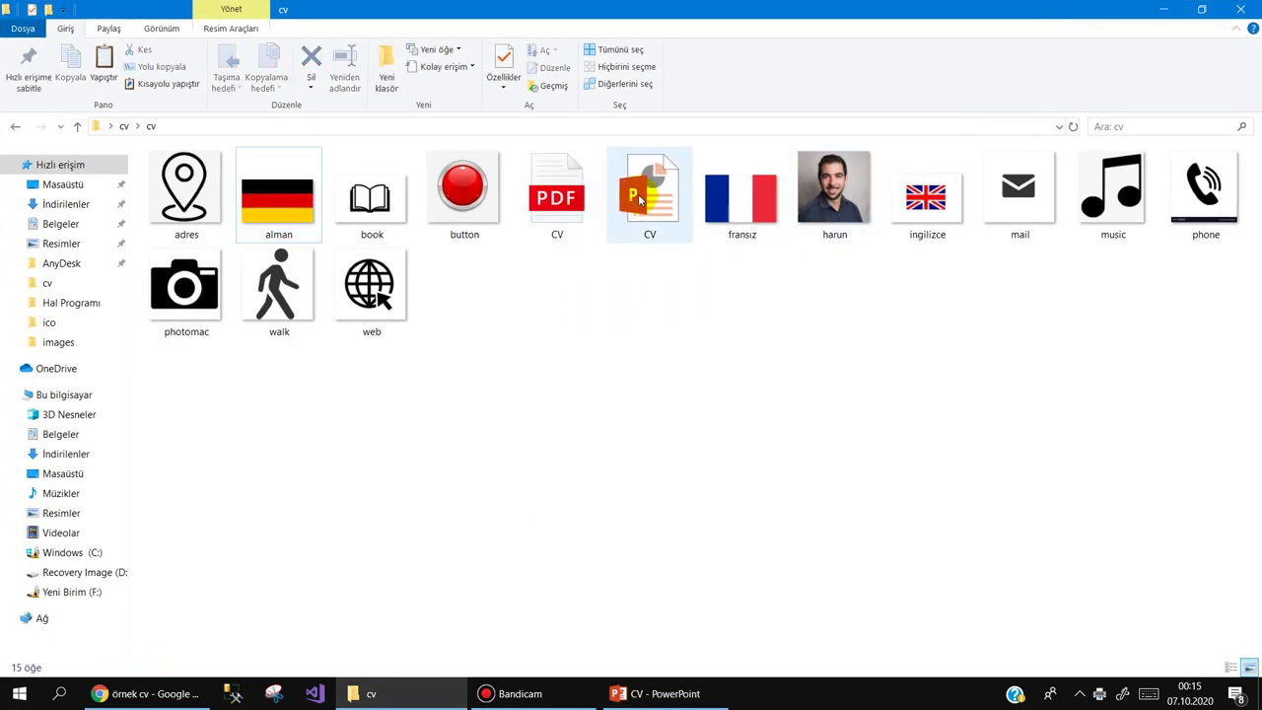
pyautogui.doubleClick(574, 207)
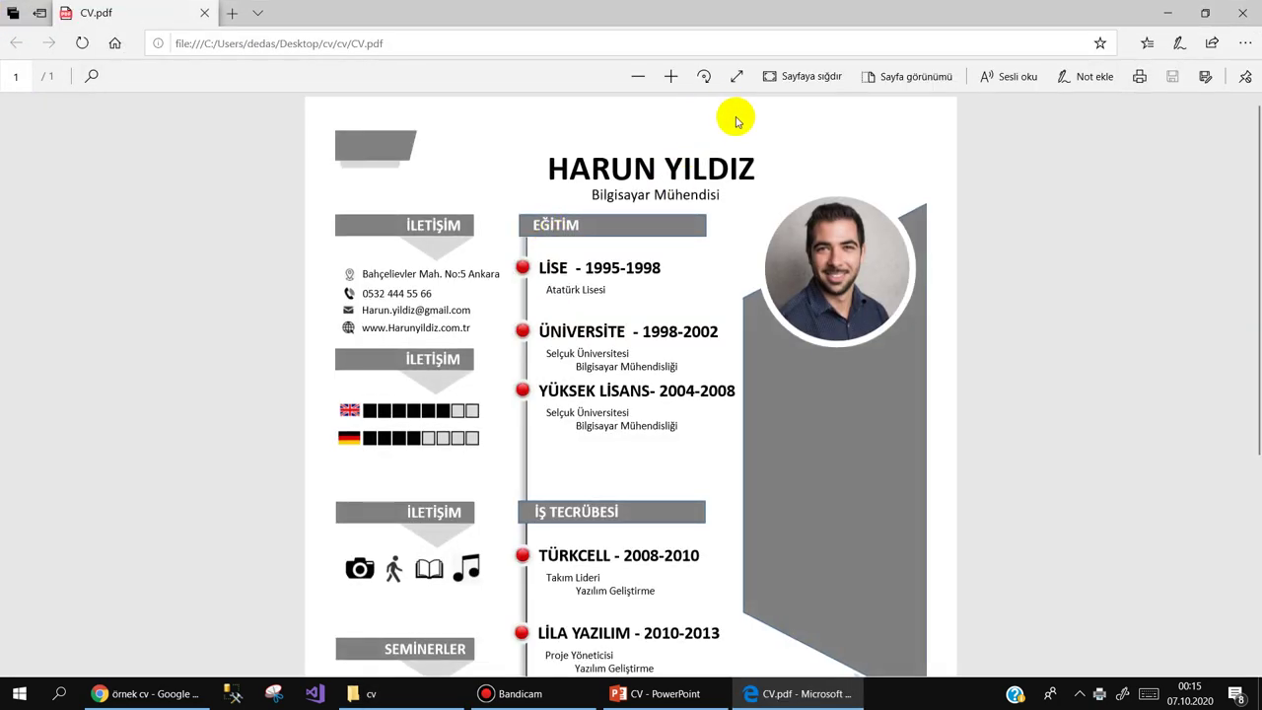
# Scroll through CV.pdf in Edge, zoom in two levels, then return to PowerPoint.
pyautogui.scroll(-2, 747, 163)
pyautogui.scroll(2, 747, 163)
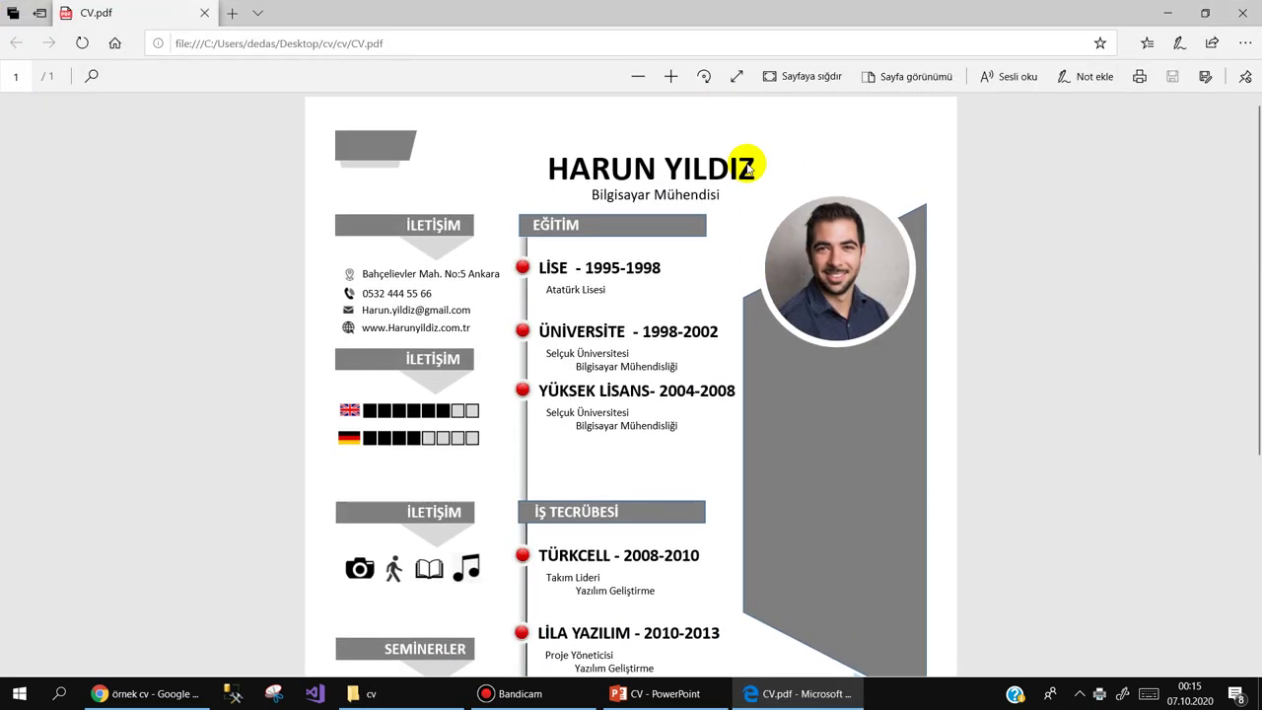
pyautogui.scroll(-5, 747, 168)
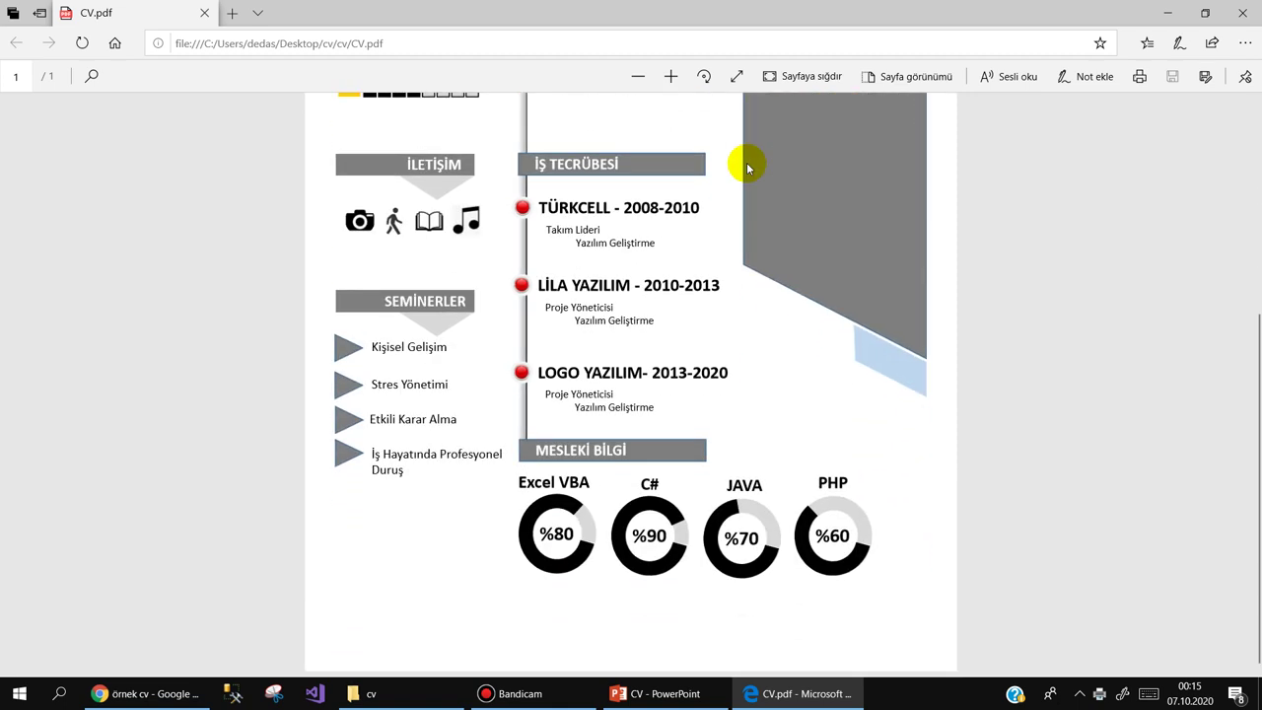
pyautogui.scroll(5, 730, 260)
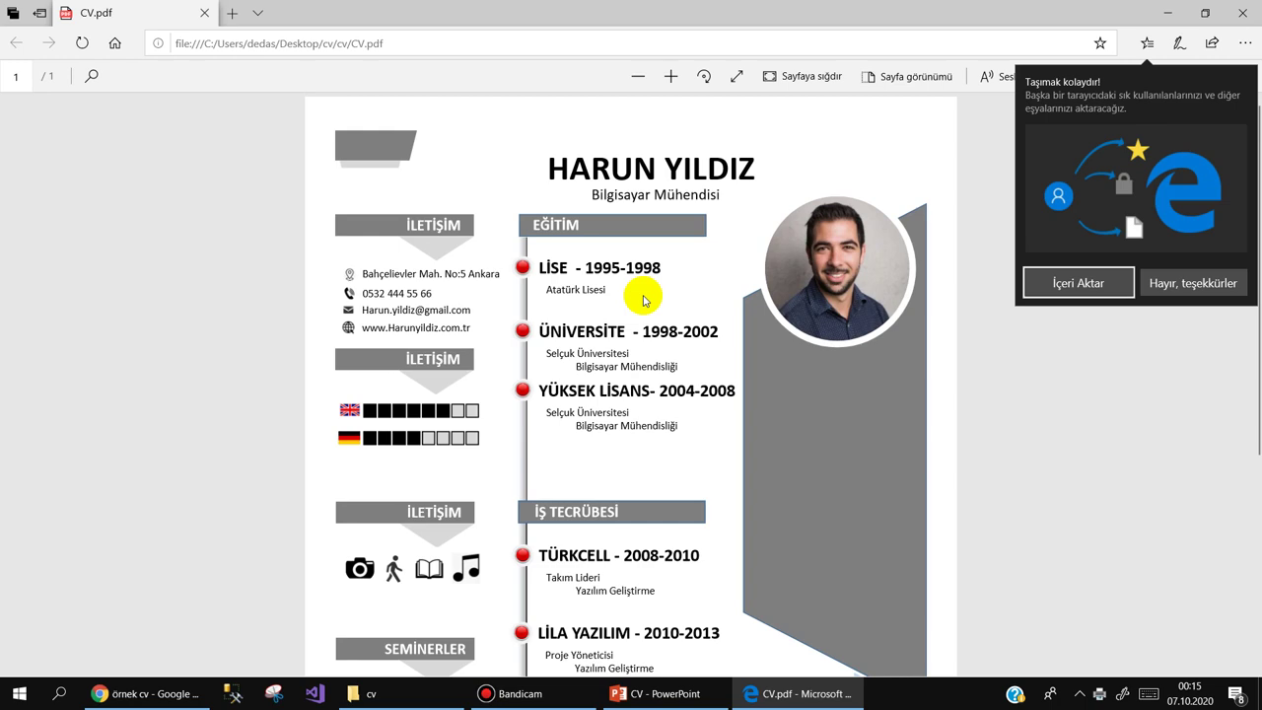
pyautogui.scroll(-5, 644, 299)
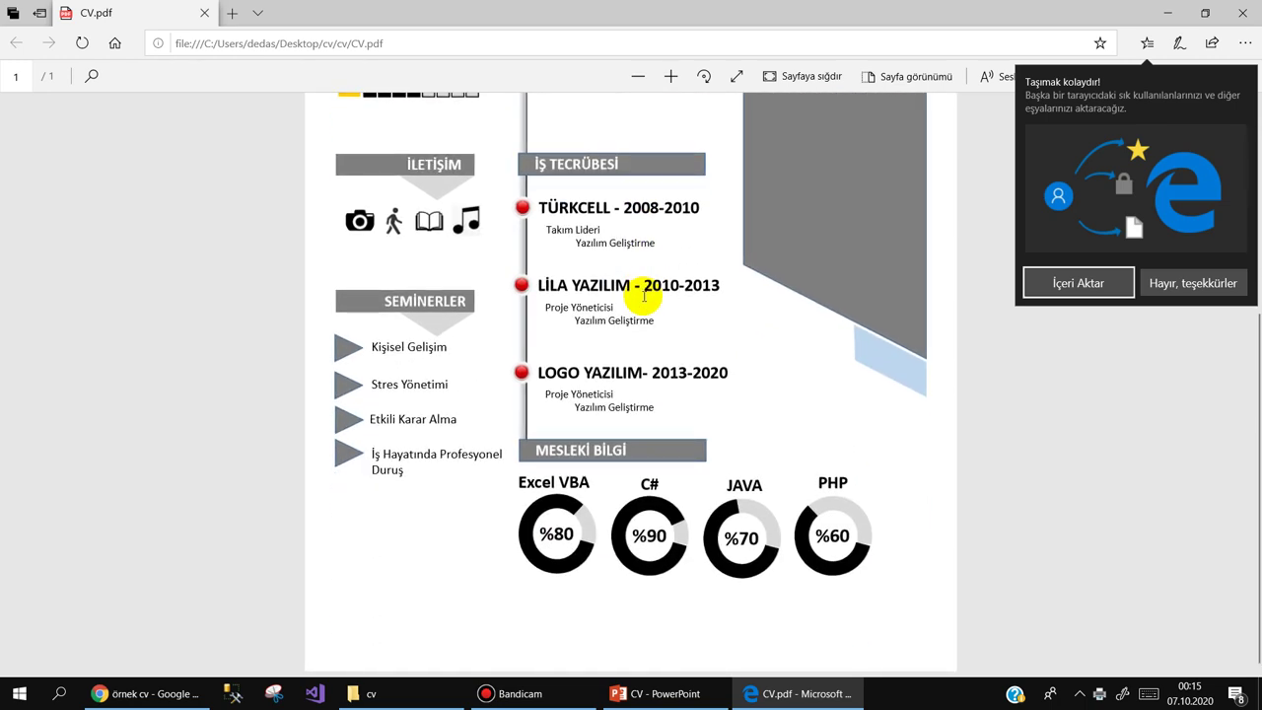
pyautogui.scroll(5, 644, 296)
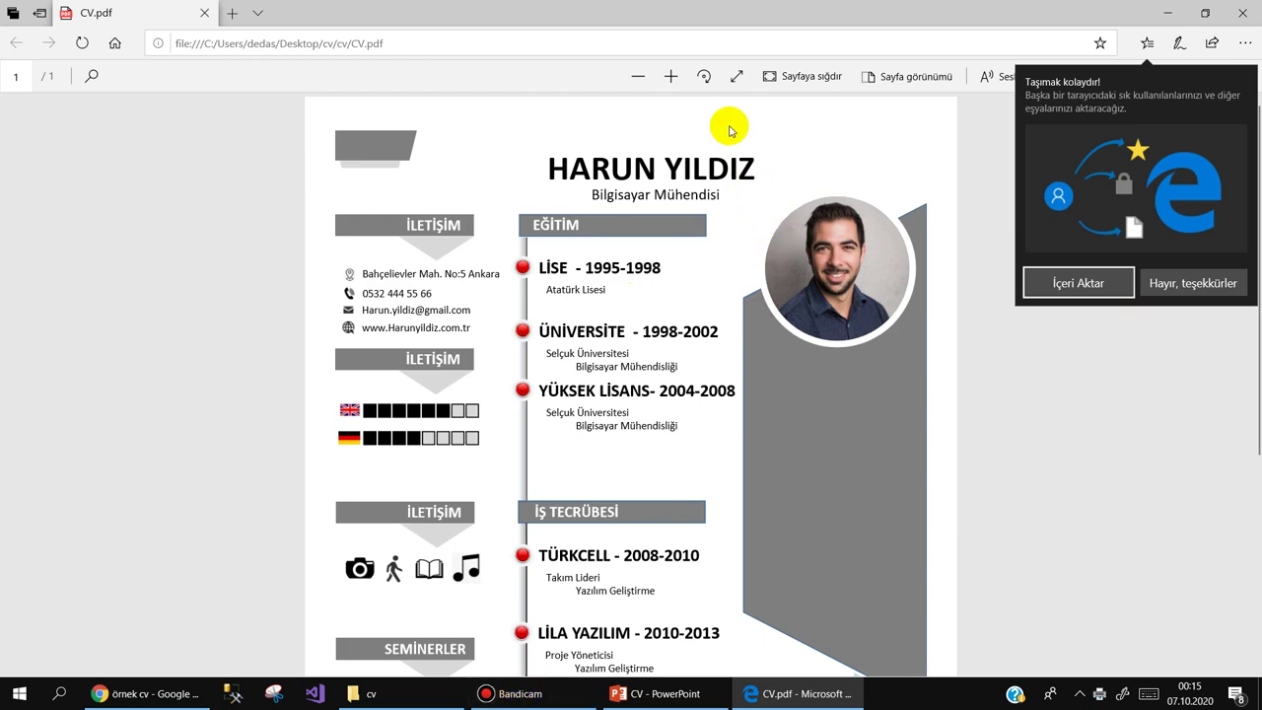
pyautogui.click(670, 76)
pyautogui.click(670, 76)
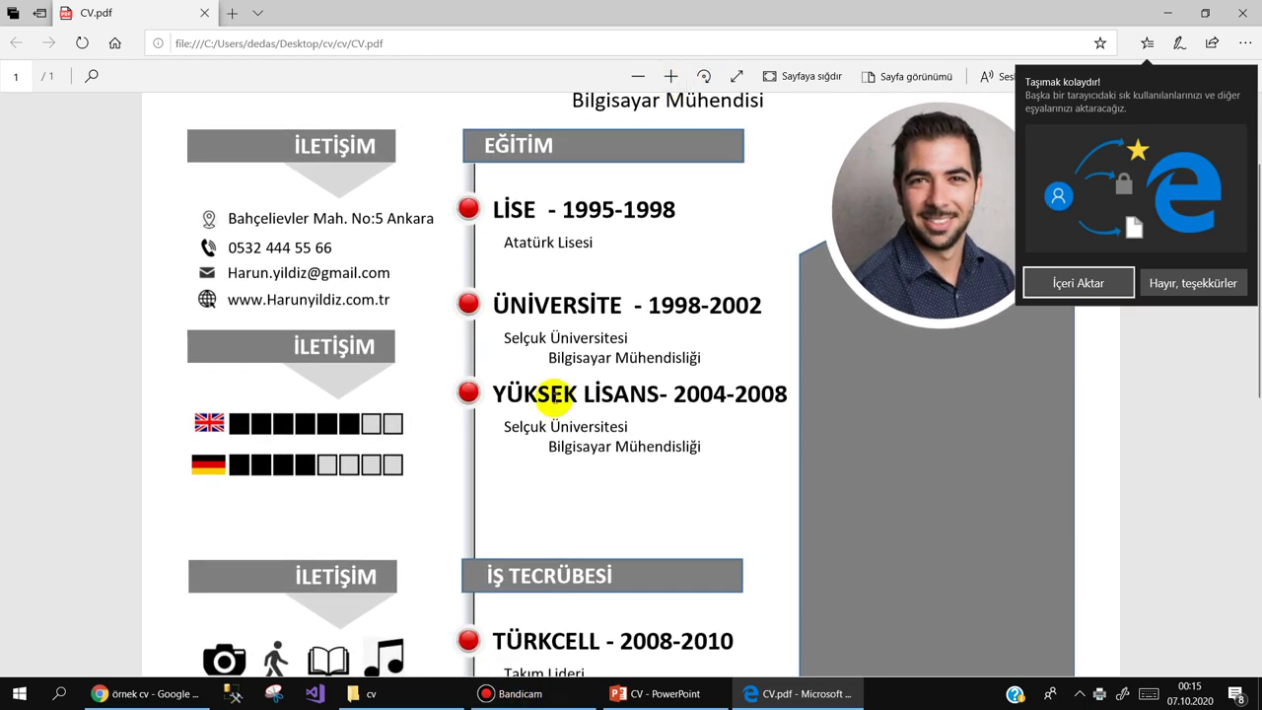
pyautogui.scroll(-5, 552, 449)
pyautogui.scroll(6, 552, 448)
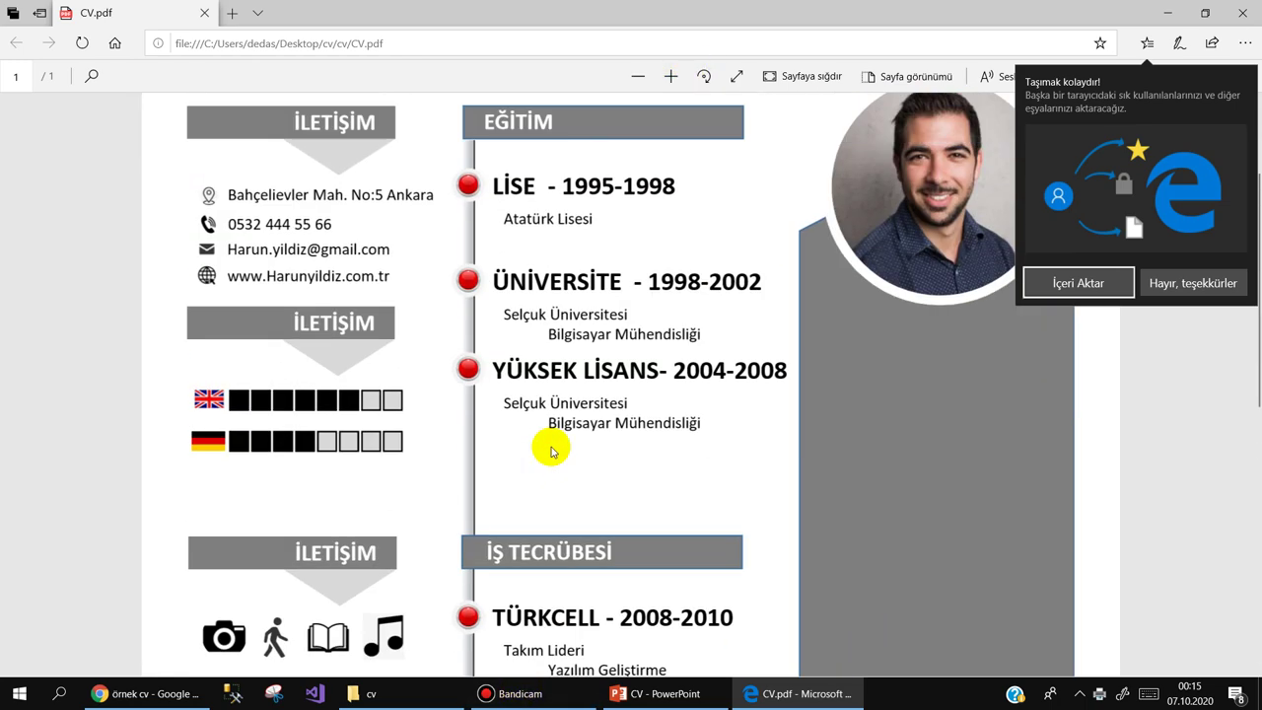
pyautogui.scroll(2, 554, 451)
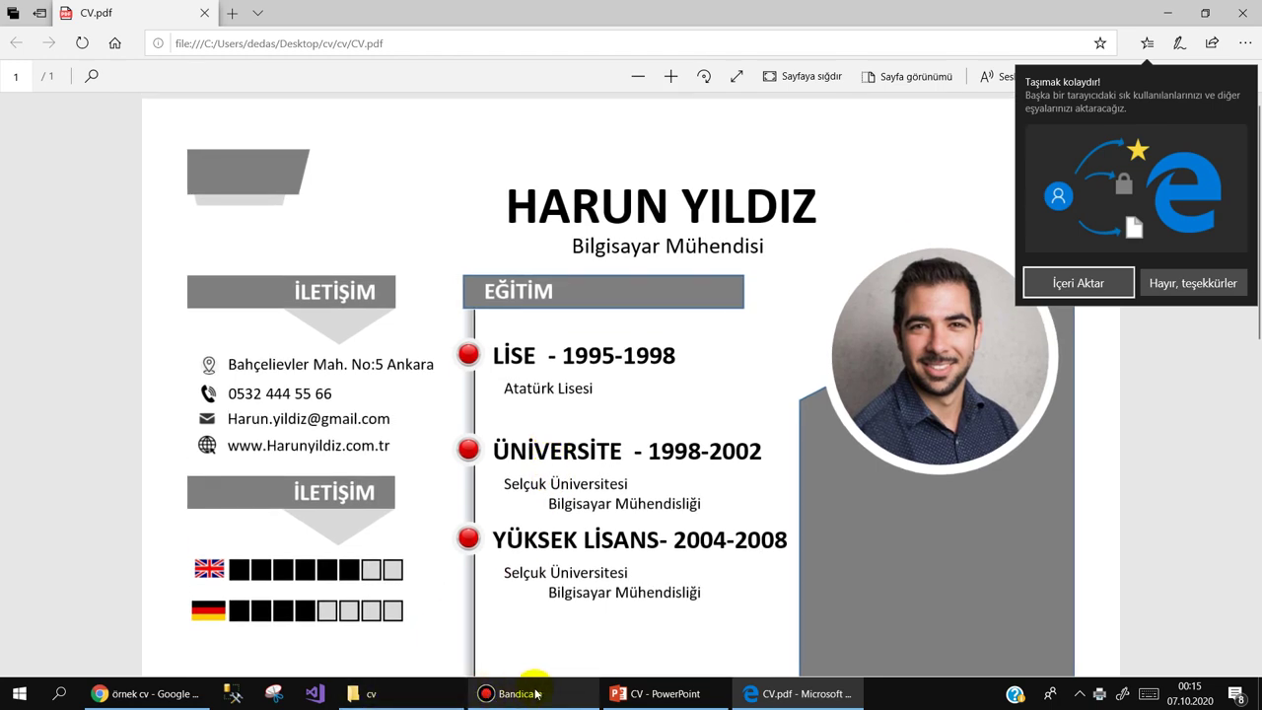
pyautogui.click(658, 694)
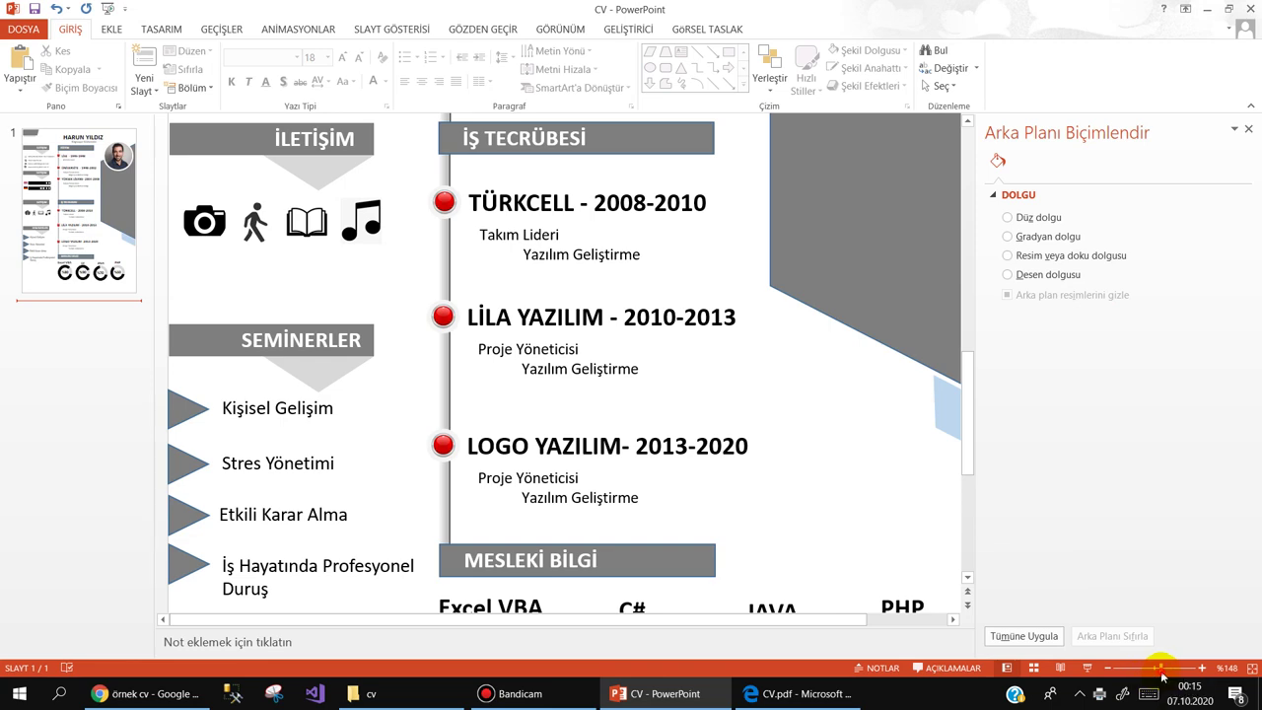
# Fit the slide in view and draw a 28,72 × 6,9 cm rectangle over the left column.
pyautogui.moveTo(1161, 669); pyautogui.dragTo(1130, 668)
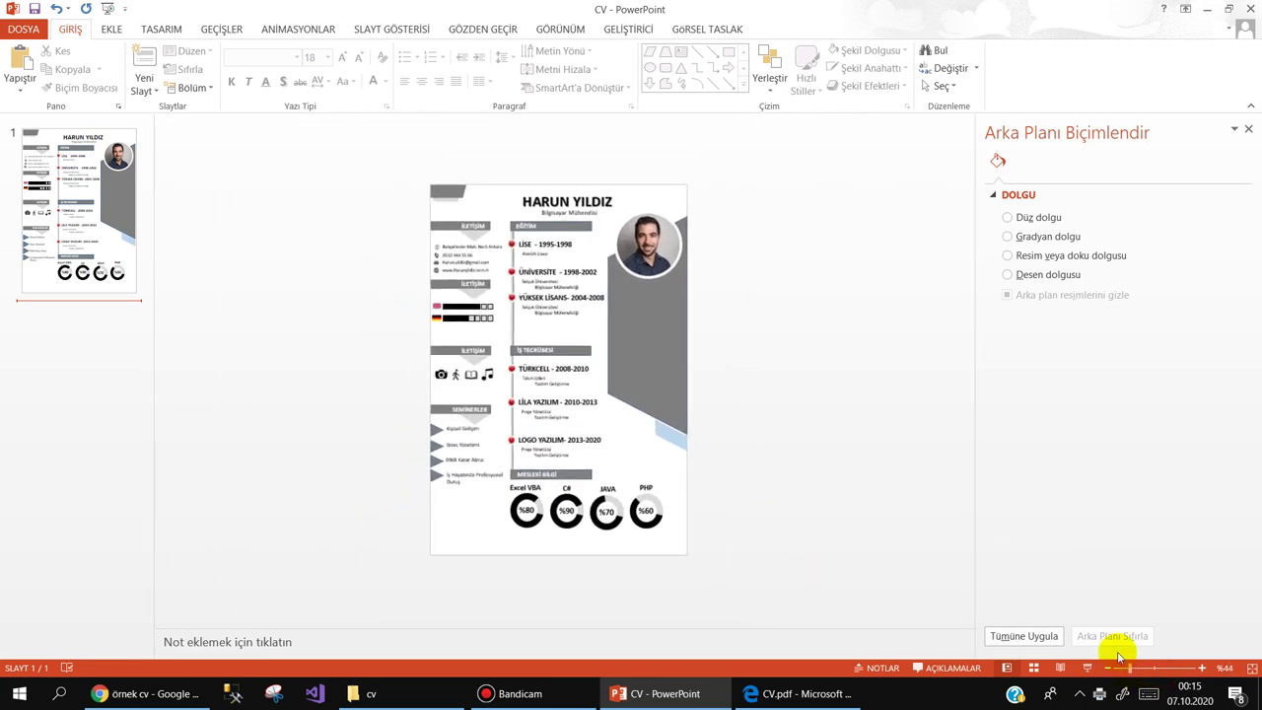
pyautogui.click(110, 29)
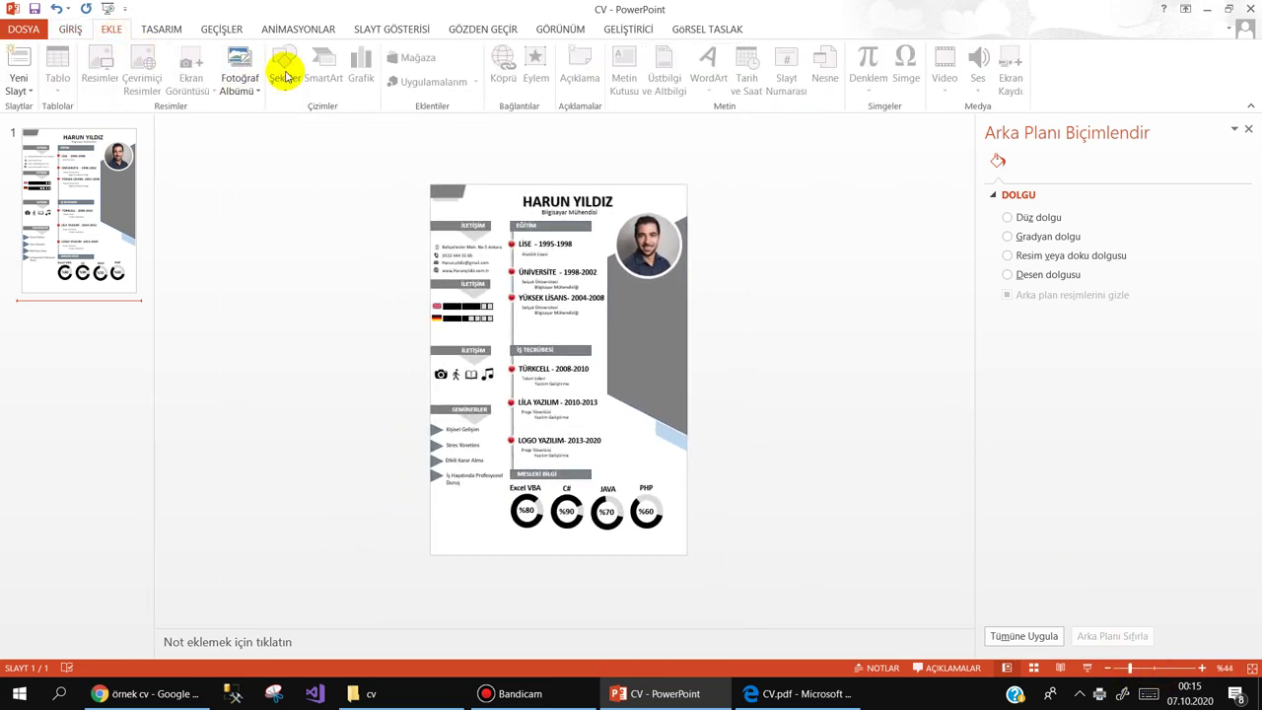
pyautogui.click(361, 261)
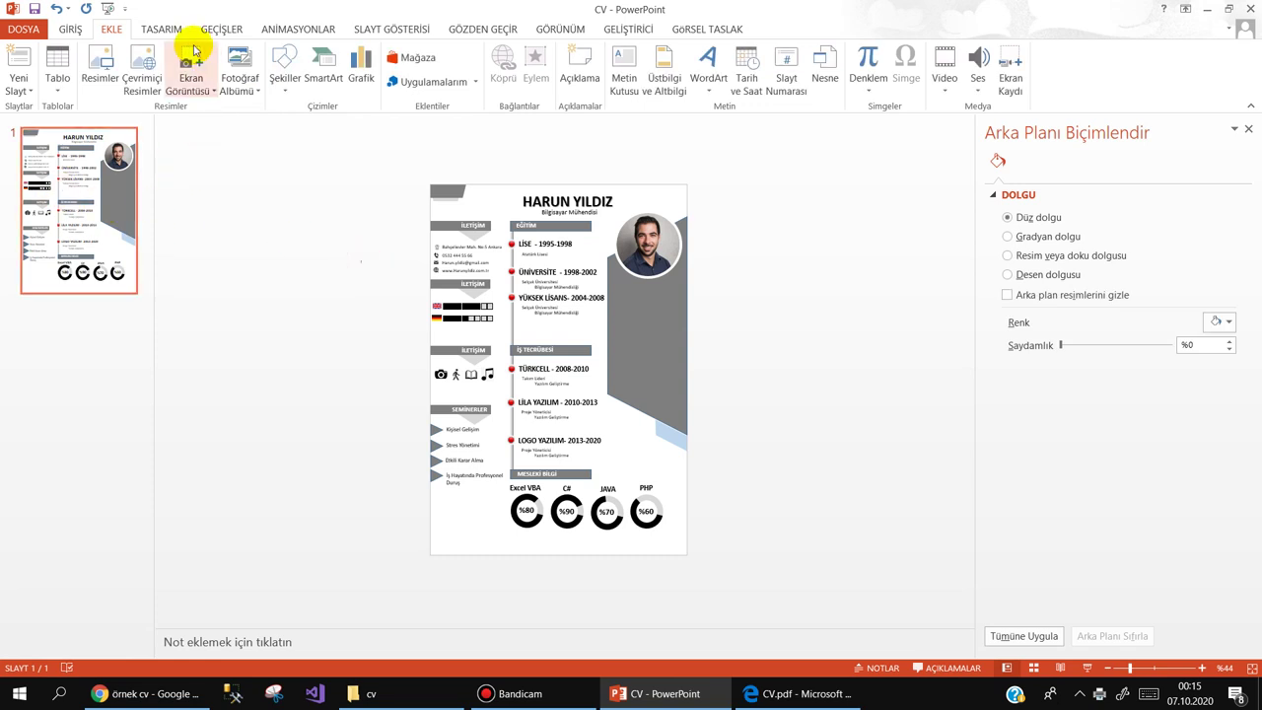
pyautogui.click(284, 78)
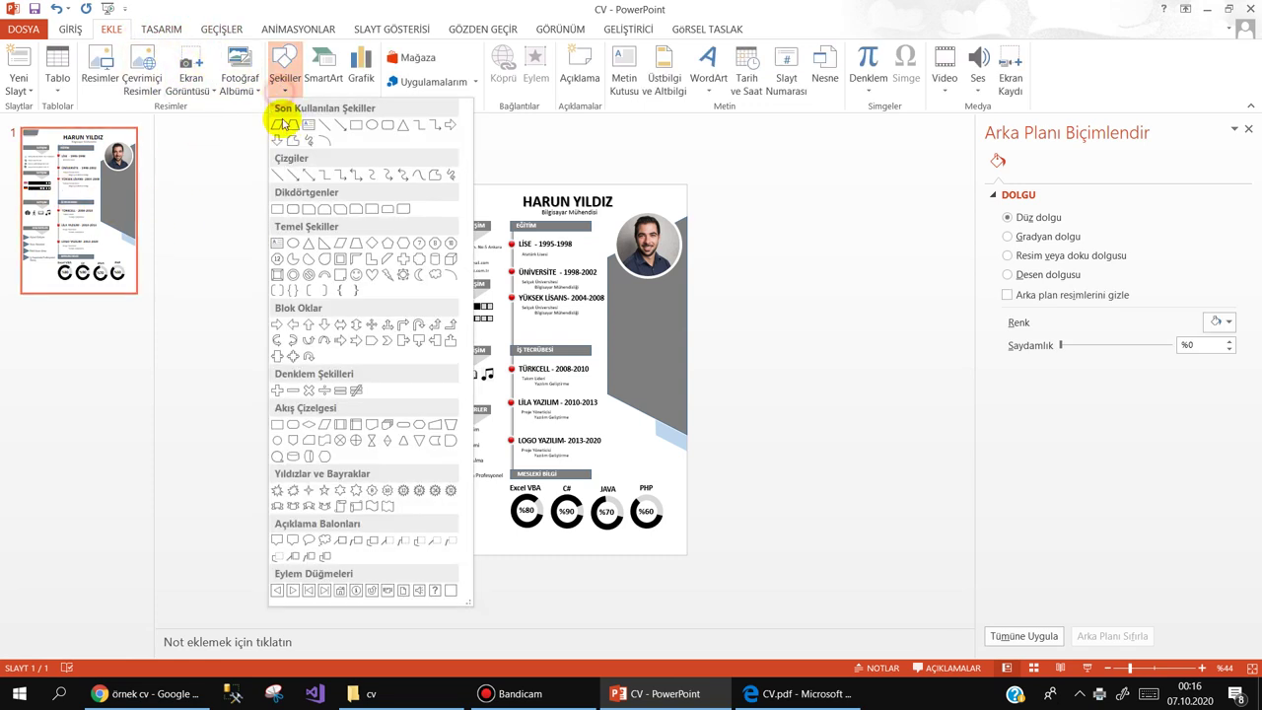
pyautogui.click(280, 209)
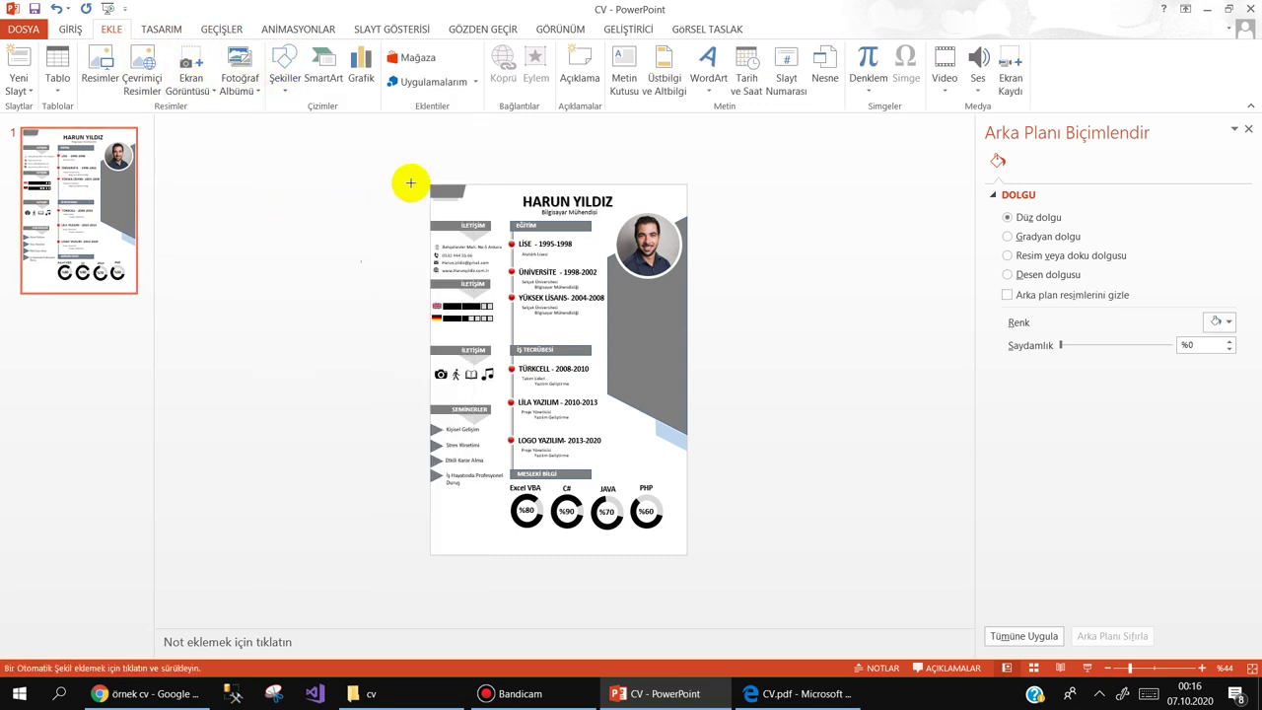
pyautogui.moveTo(414, 174)
pyautogui.mouseDown()
pyautogui.moveTo(506, 500)
pyautogui.moveTo(507, 561)
pyautogui.mouseUp()
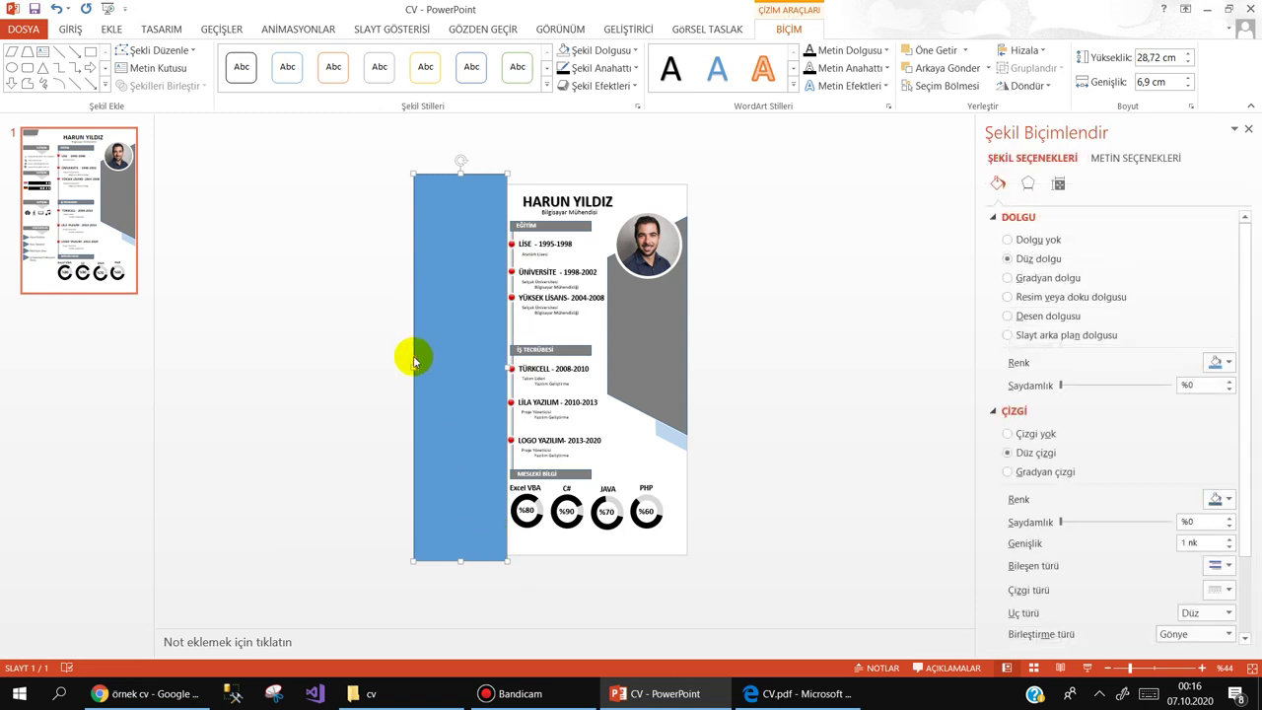
# Send the rectangle to the back and fit it to the slide's left, top and bottom edges.
pyautogui.rightClick(437, 299)
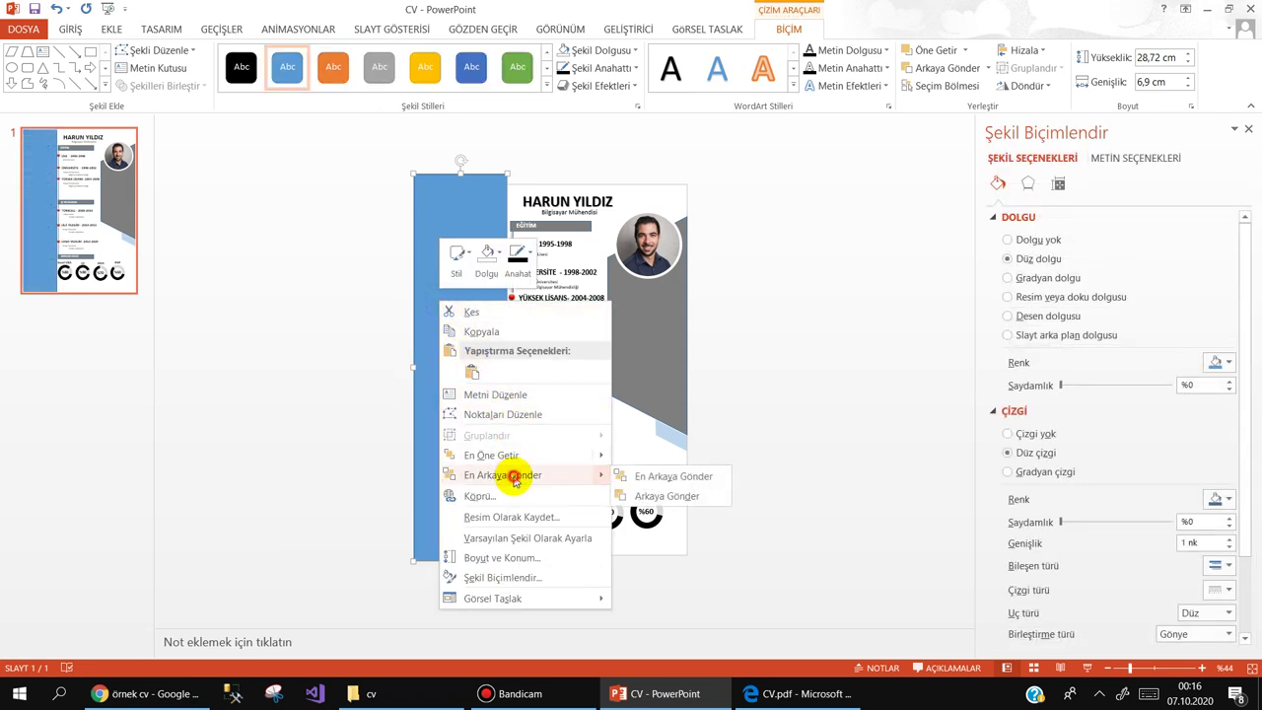
pyautogui.click(587, 473)
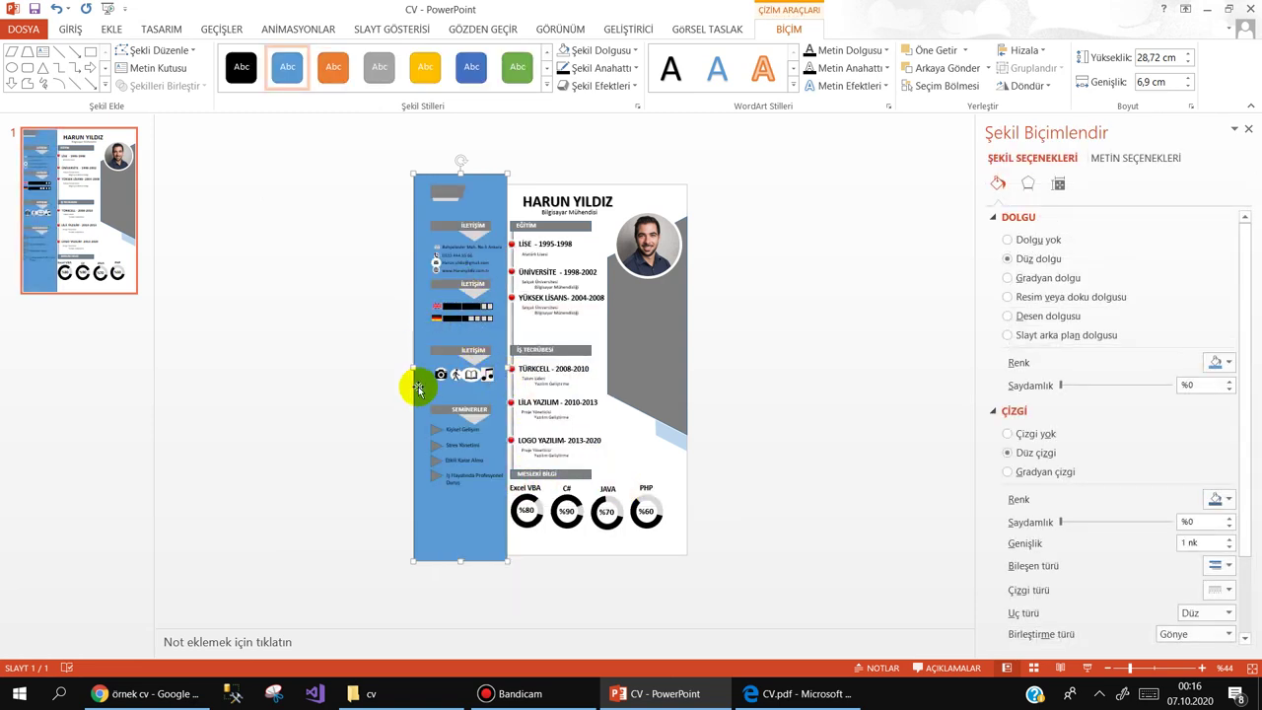
pyautogui.moveTo(412, 368); pyautogui.dragTo(429, 371)
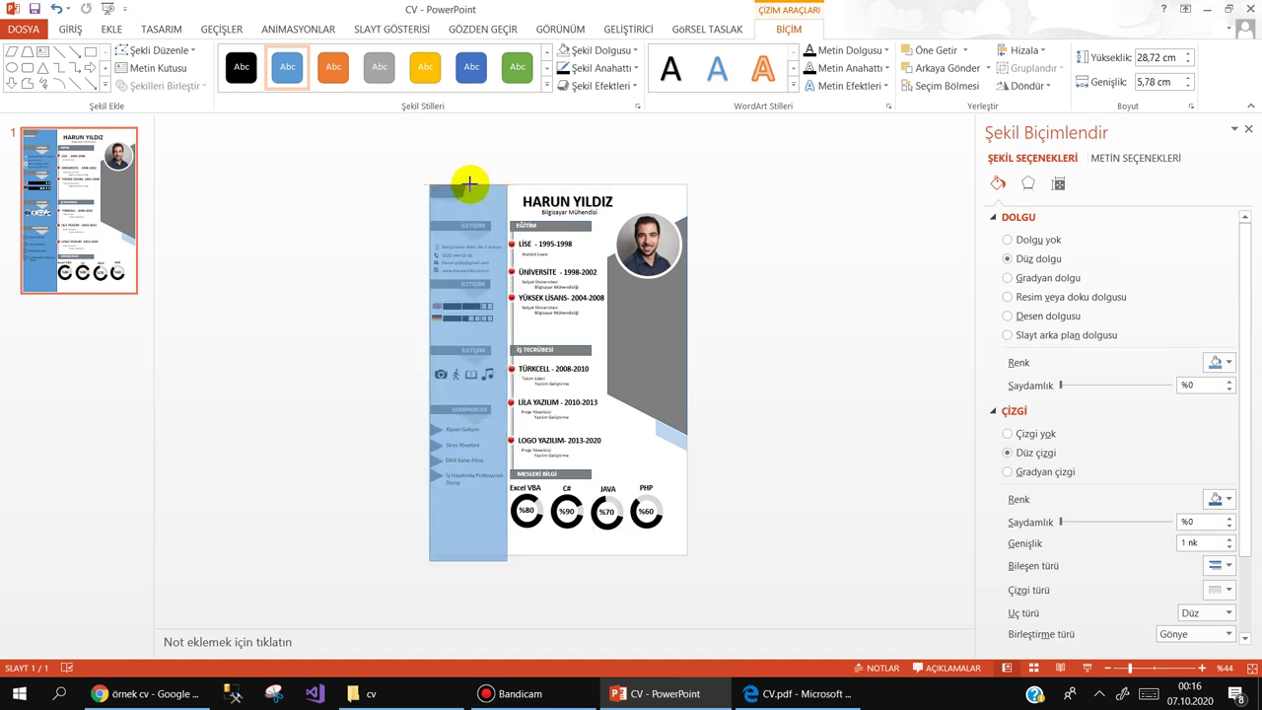
pyautogui.moveTo(470, 183); pyautogui.dragTo(470, 185)
pyautogui.moveTo(470, 560); pyautogui.dragTo(470, 555)
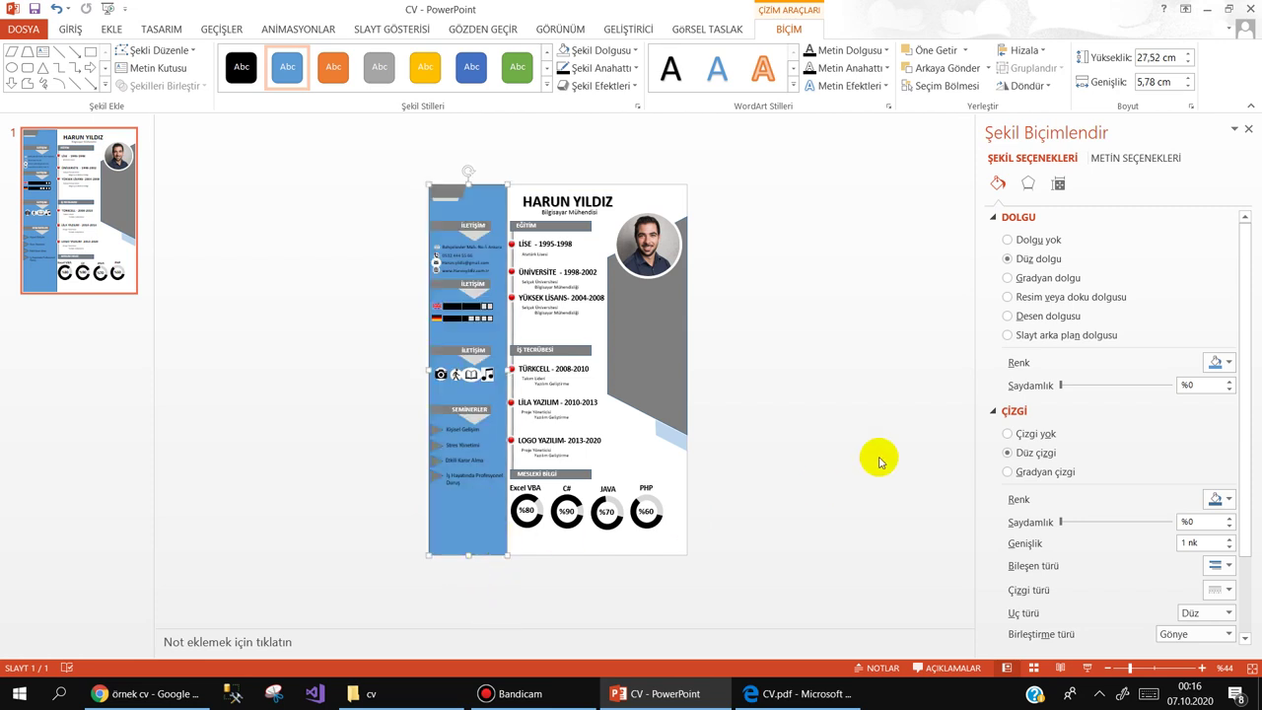
pyautogui.click(876, 346)
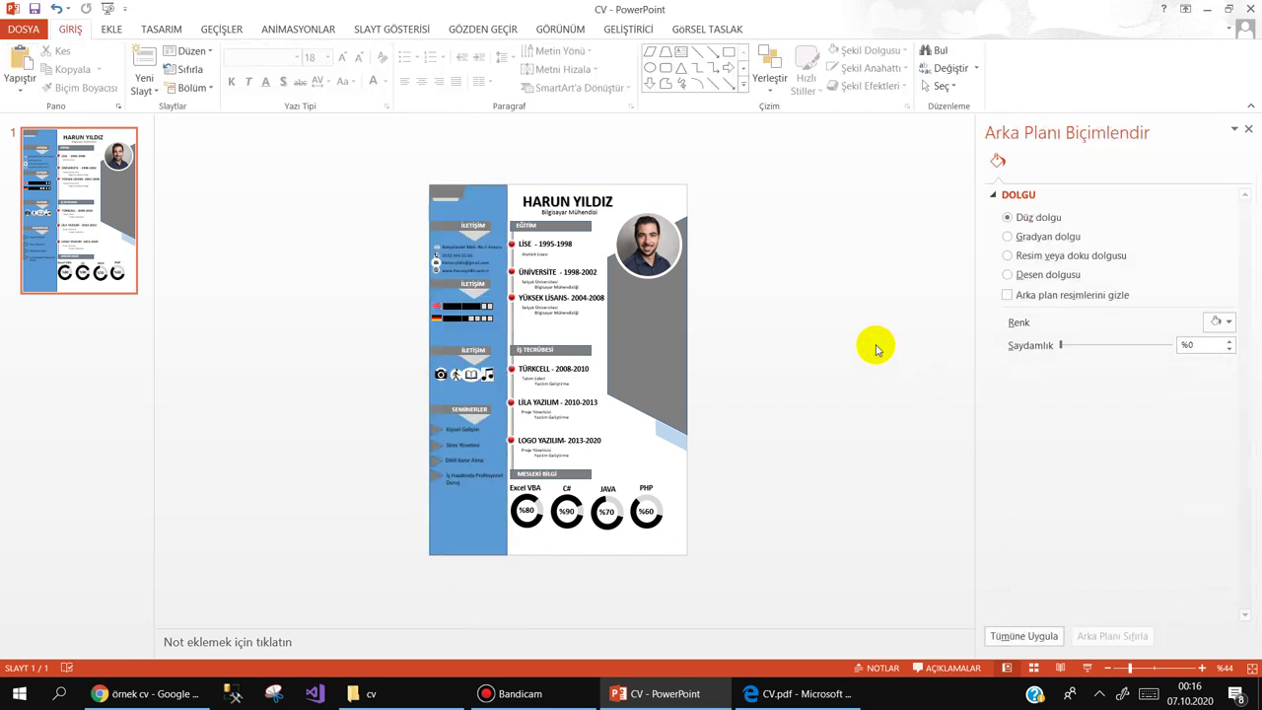
pyautogui.click(1089, 667)
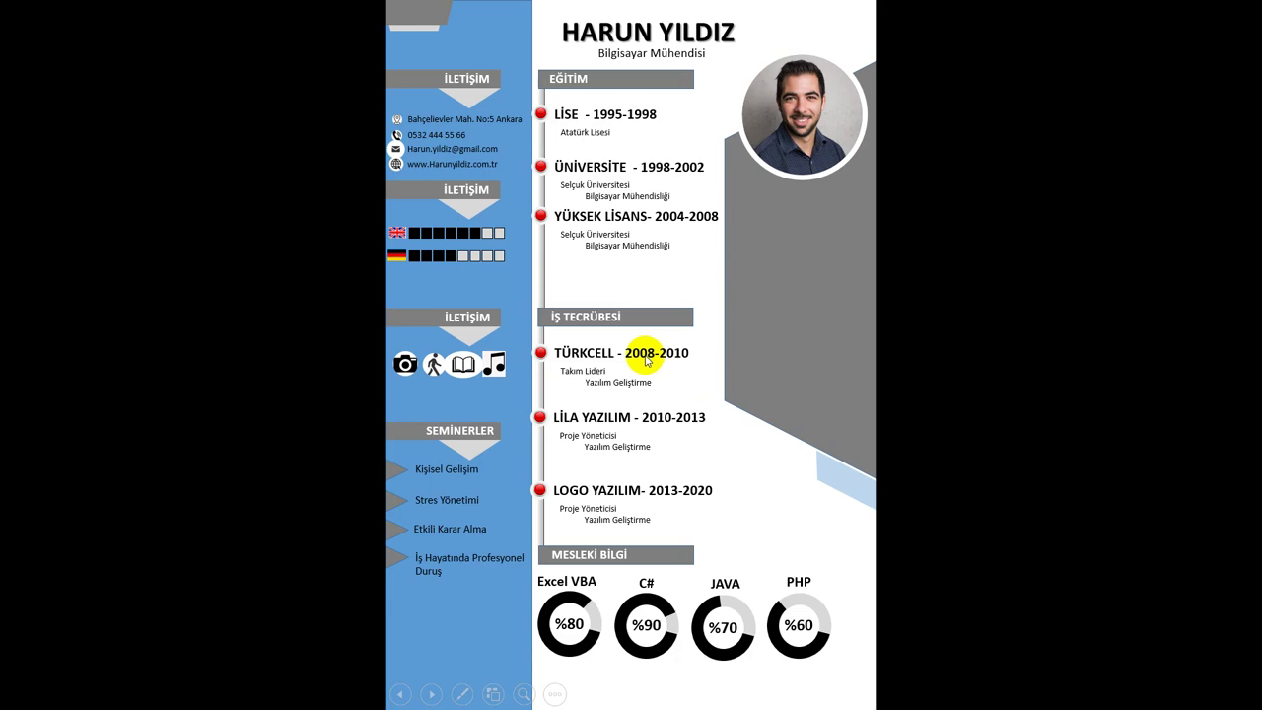
pyautogui.press('Escape')
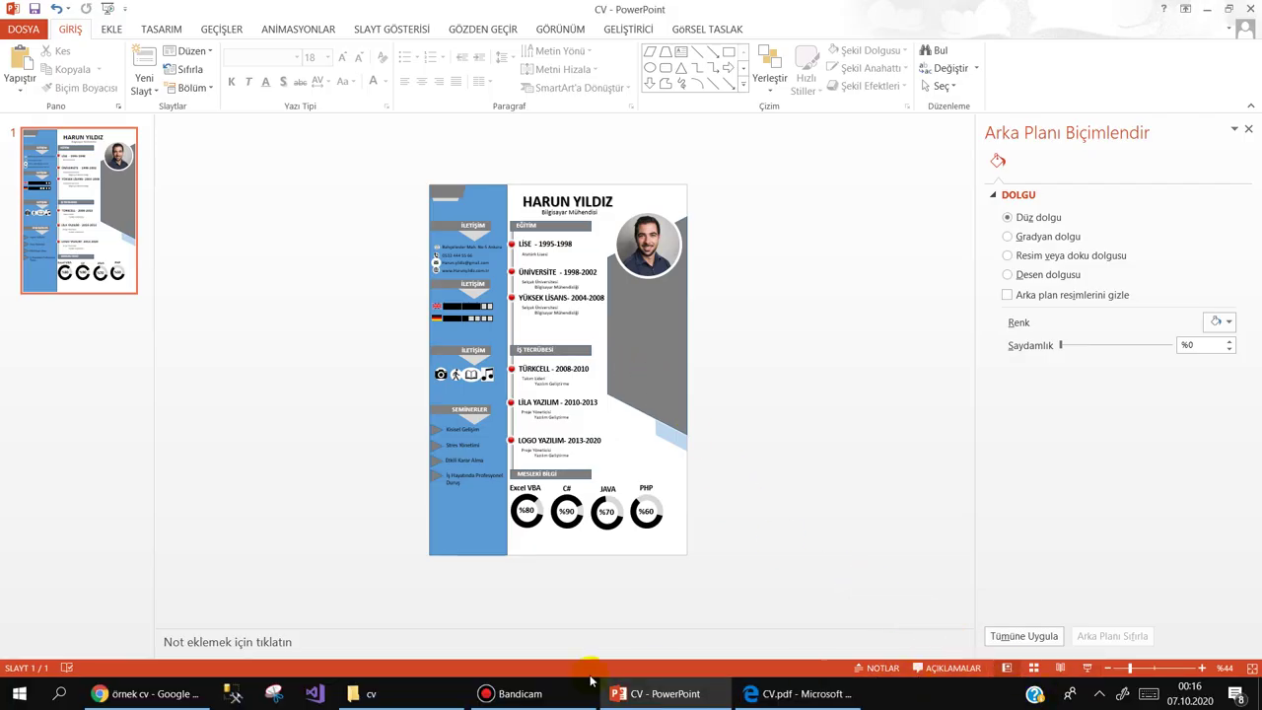
pyautogui.click(491, 696)
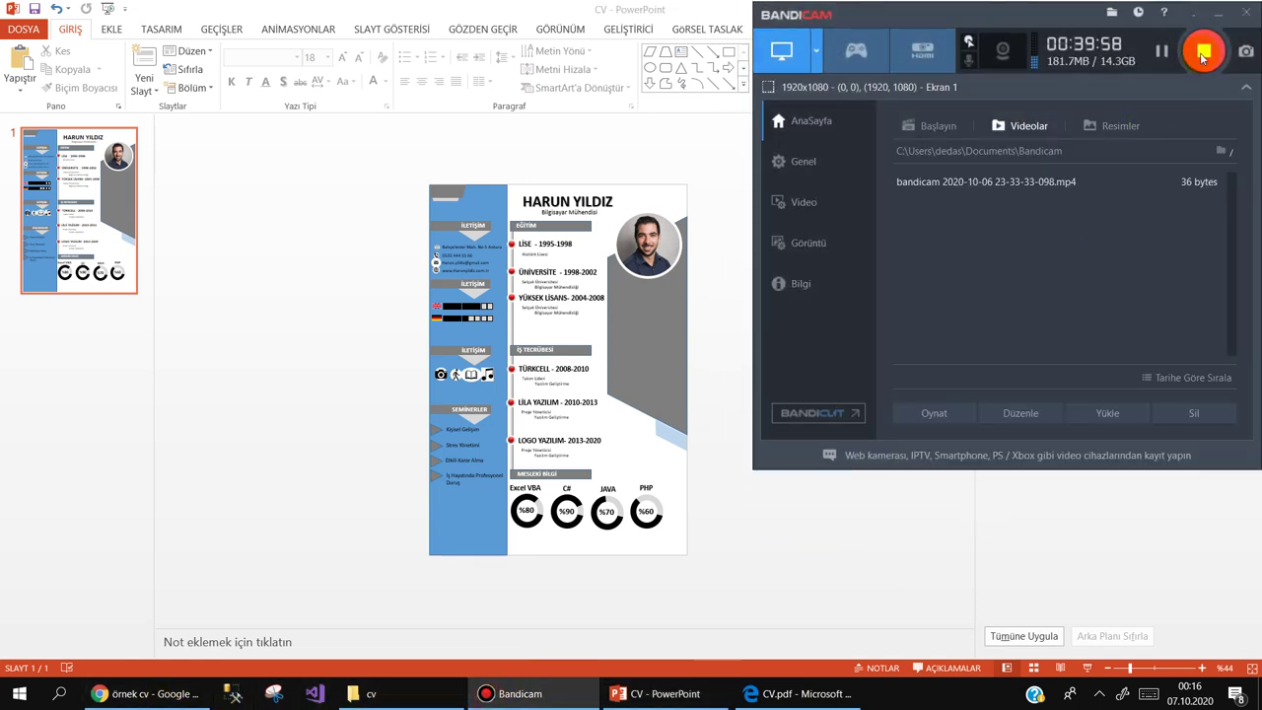